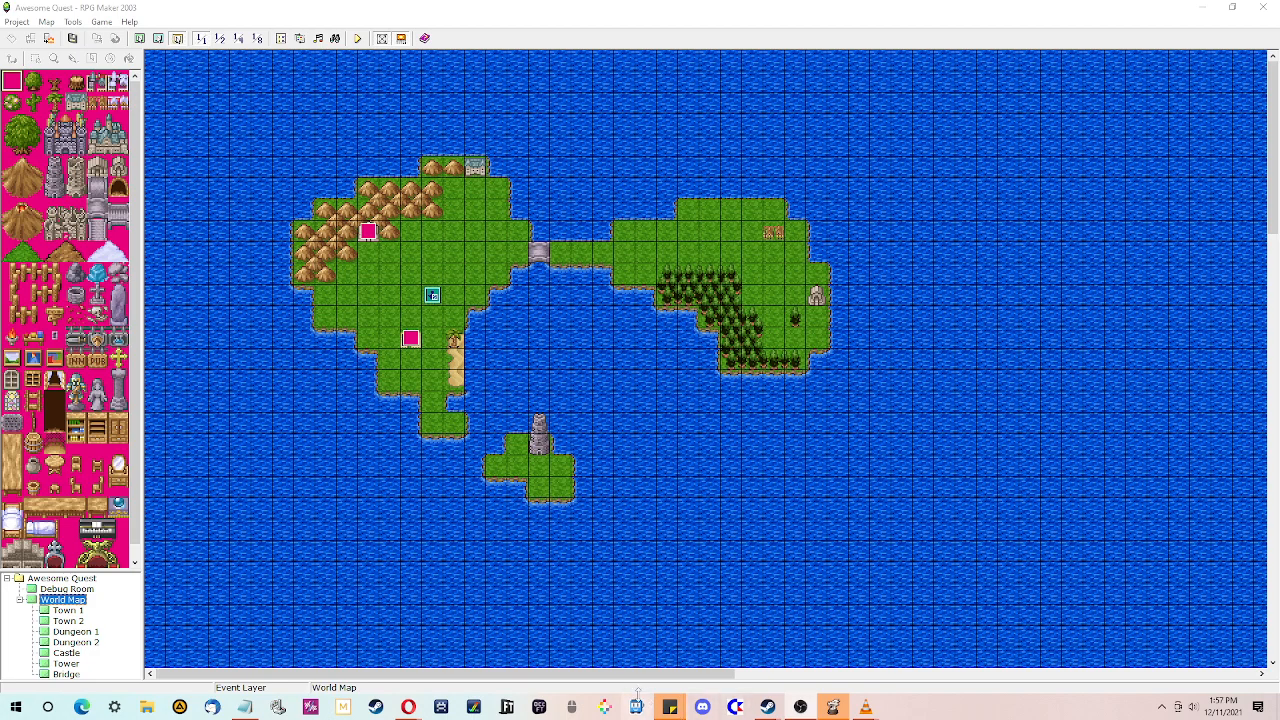
- Read the plot hooks in the Random Plot Hook Generator browser tabs, highlighting the title and the shipwreck hook
mouse_move(407, 710)
left_click(384, 670)
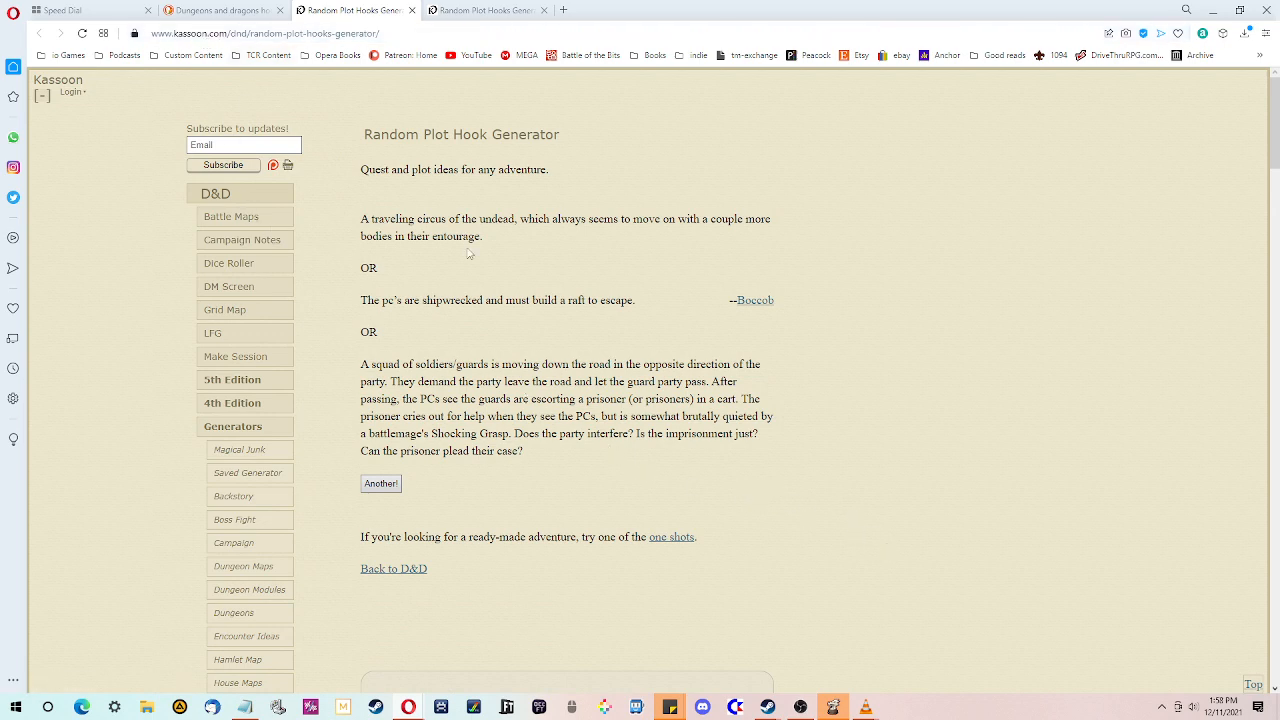
left_click_drag(372, 134, 597, 133)
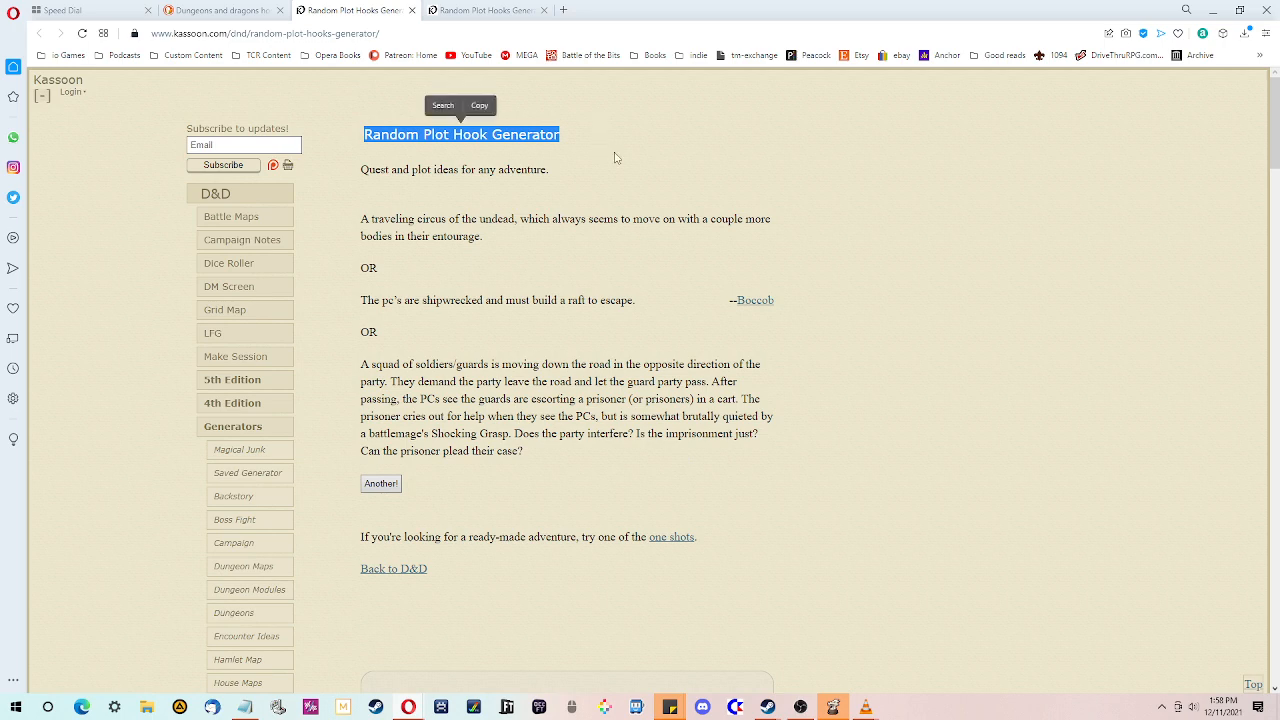
left_click(455, 10)
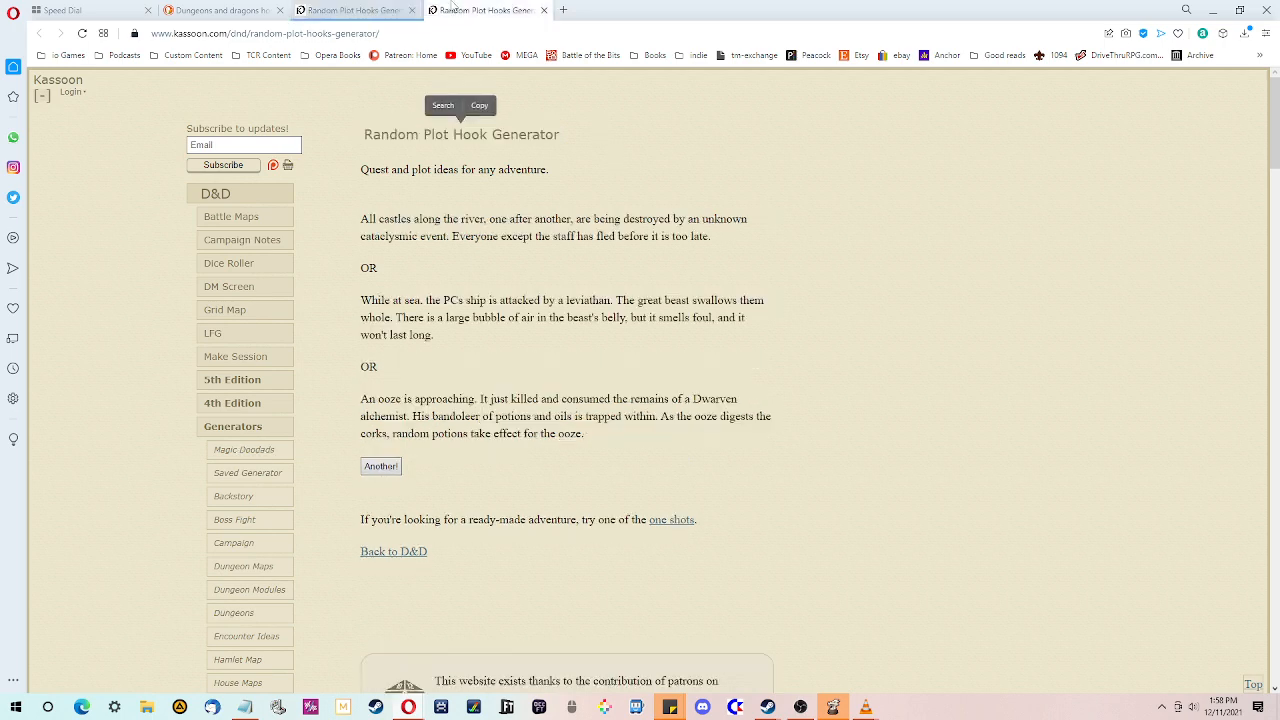
left_click(371, 9)
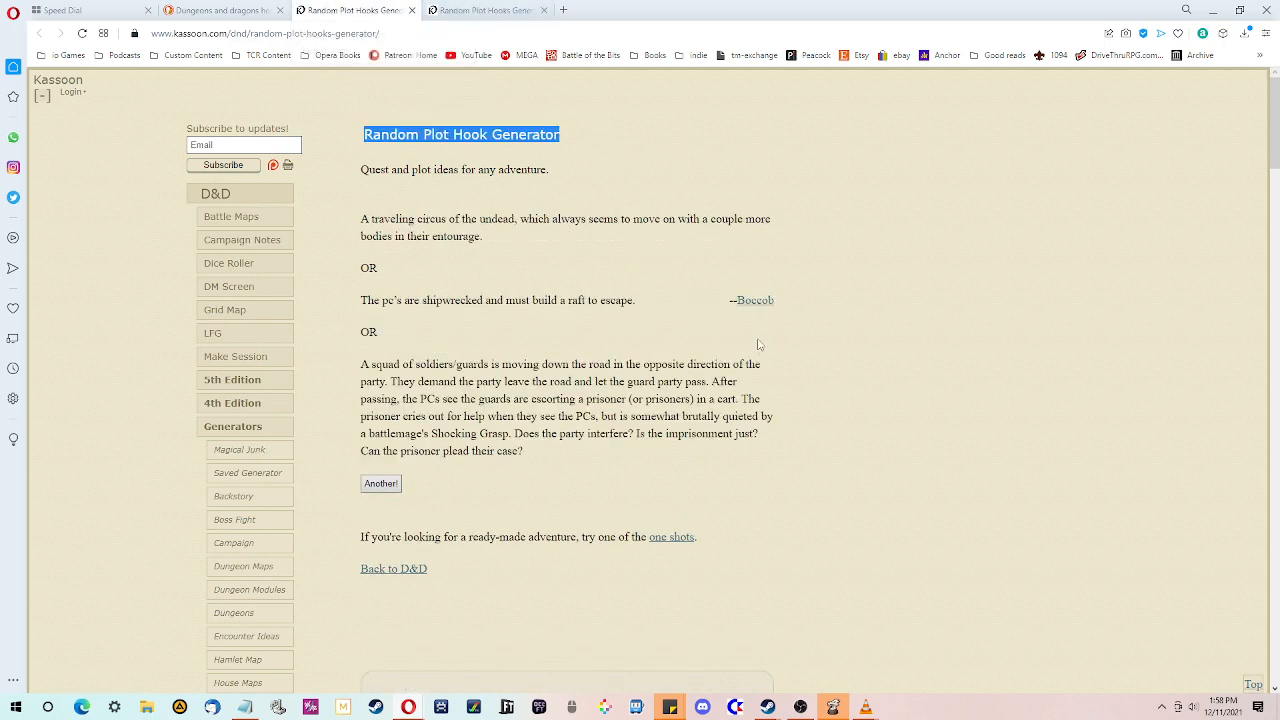
left_click_drag(676, 310, 360, 304)
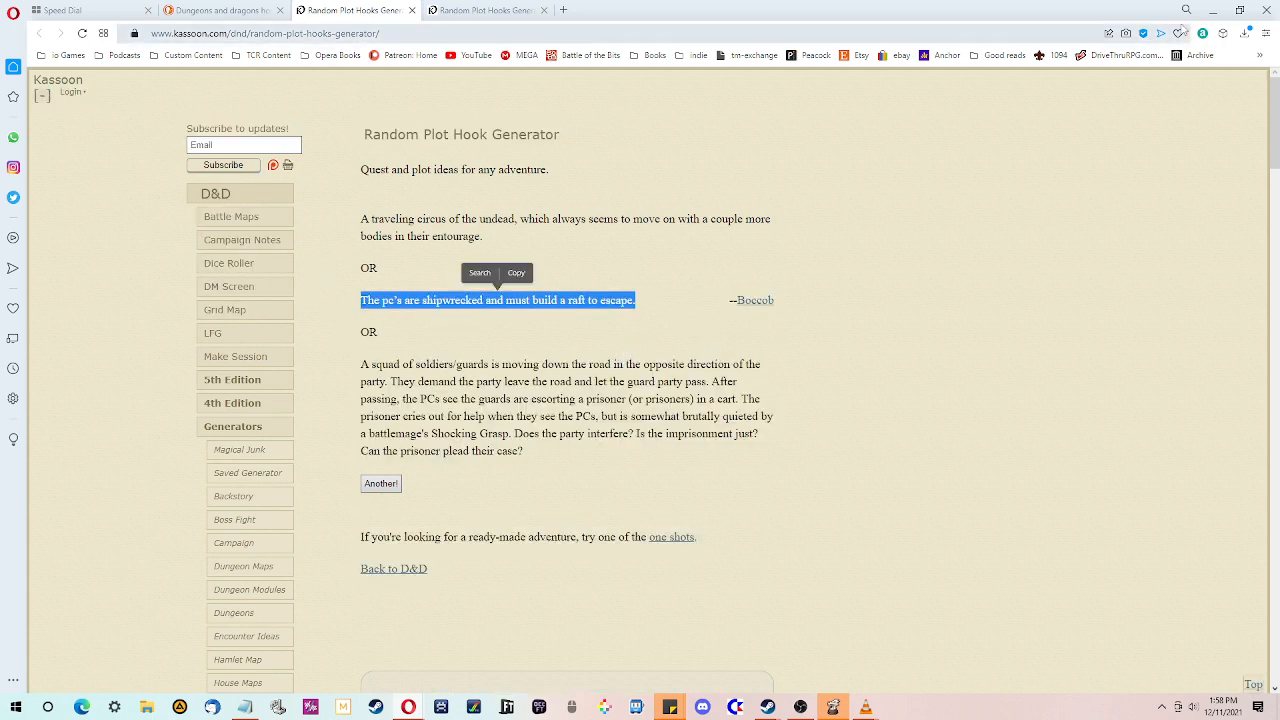
left_click(1216, 10)
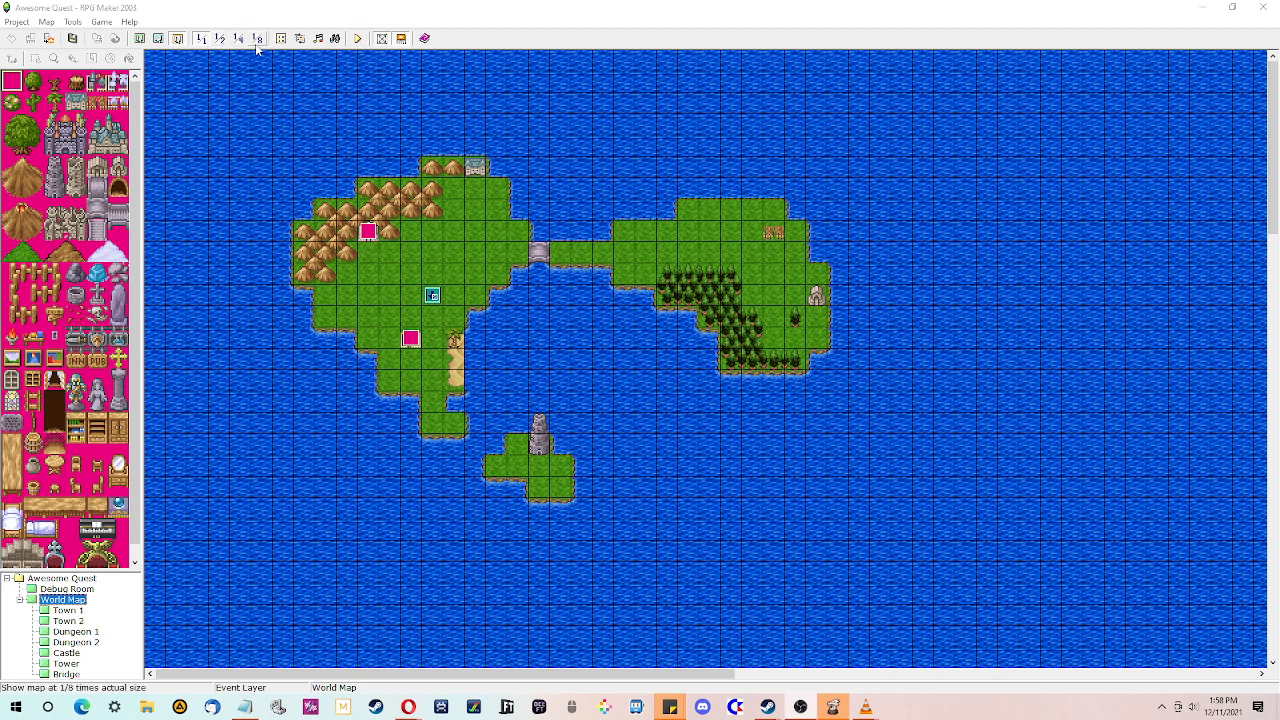
- Open the database's System settings and view the game over graphic choices without picking one
left_click(281, 38)
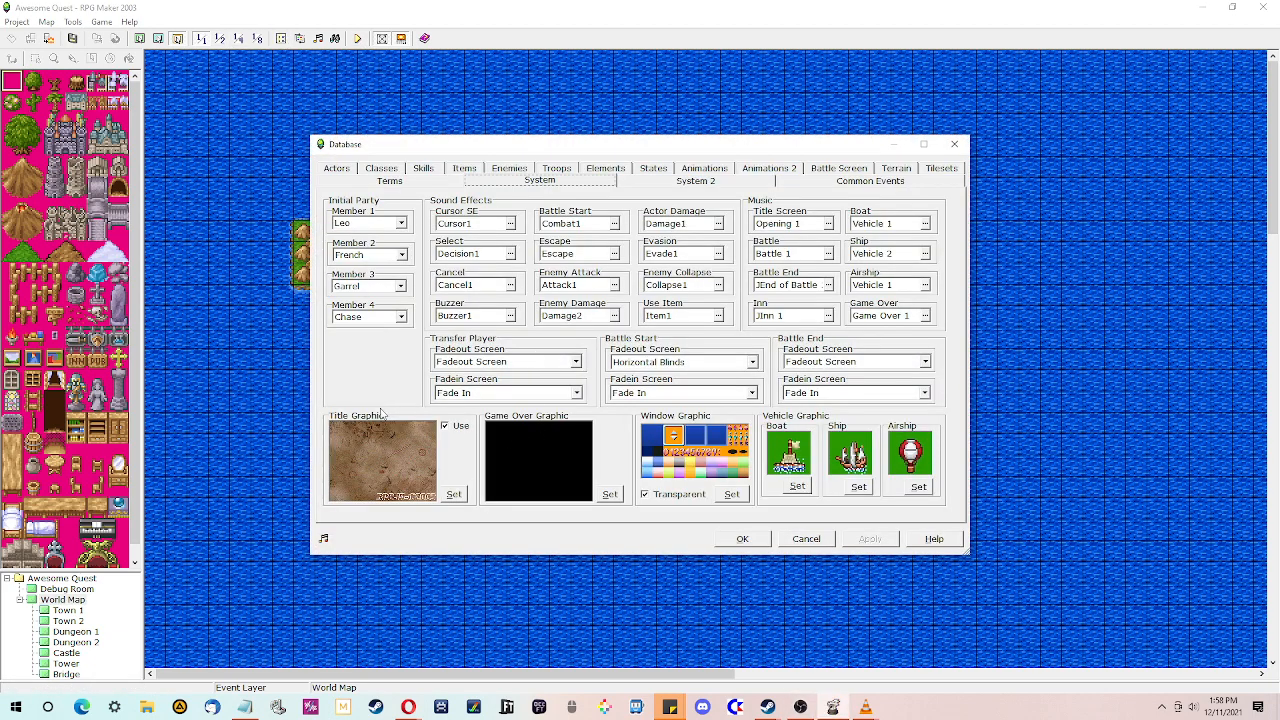
left_click(612, 494)
left_click(787, 411)
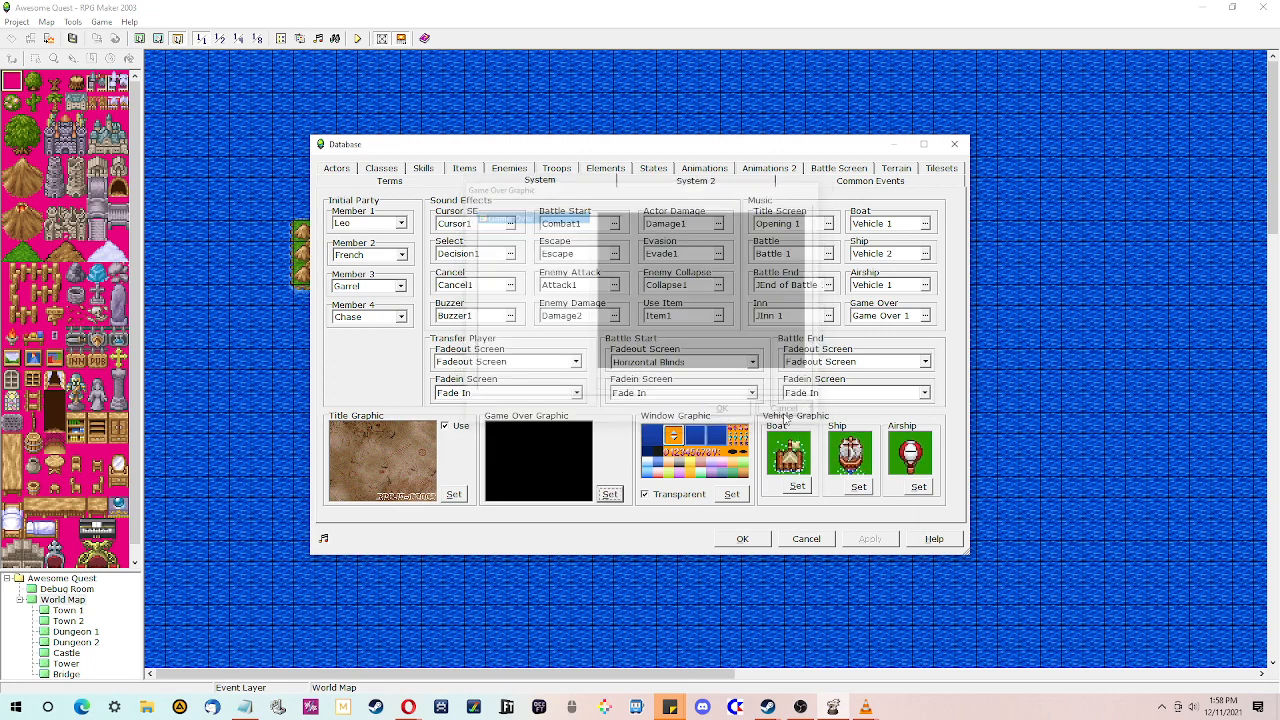
- Browse to the aquest project folder in File Explorer and preview Game Over.png in the GameOver folder
left_click(147, 707)
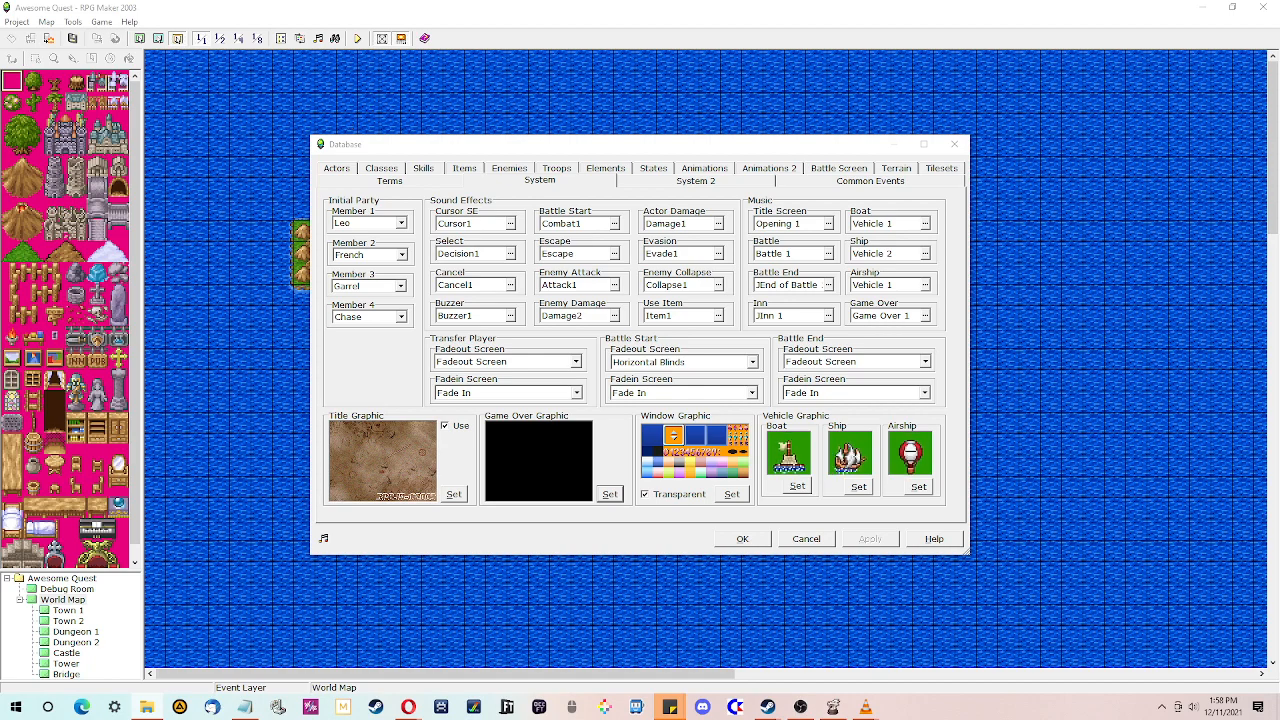
left_click_drag(560, 719, 600, 1)
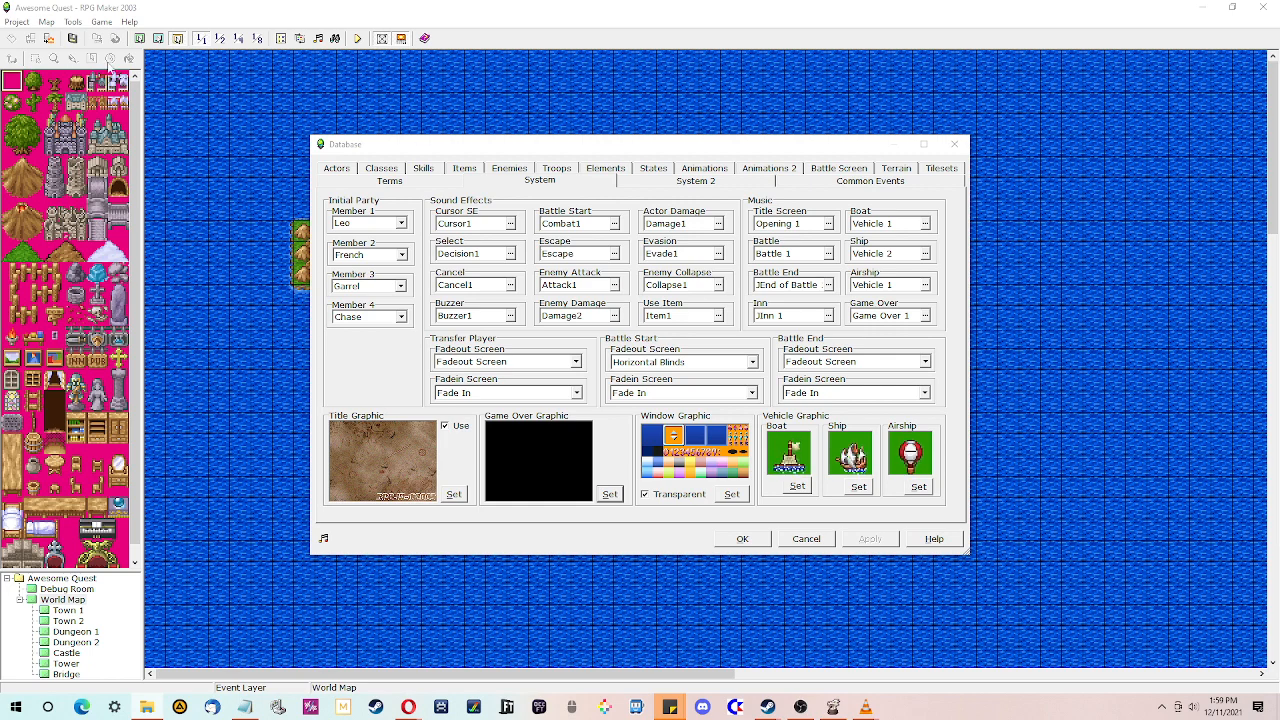
left_click_drag(1279, 129, 708, 74)
double_click(706, 74)
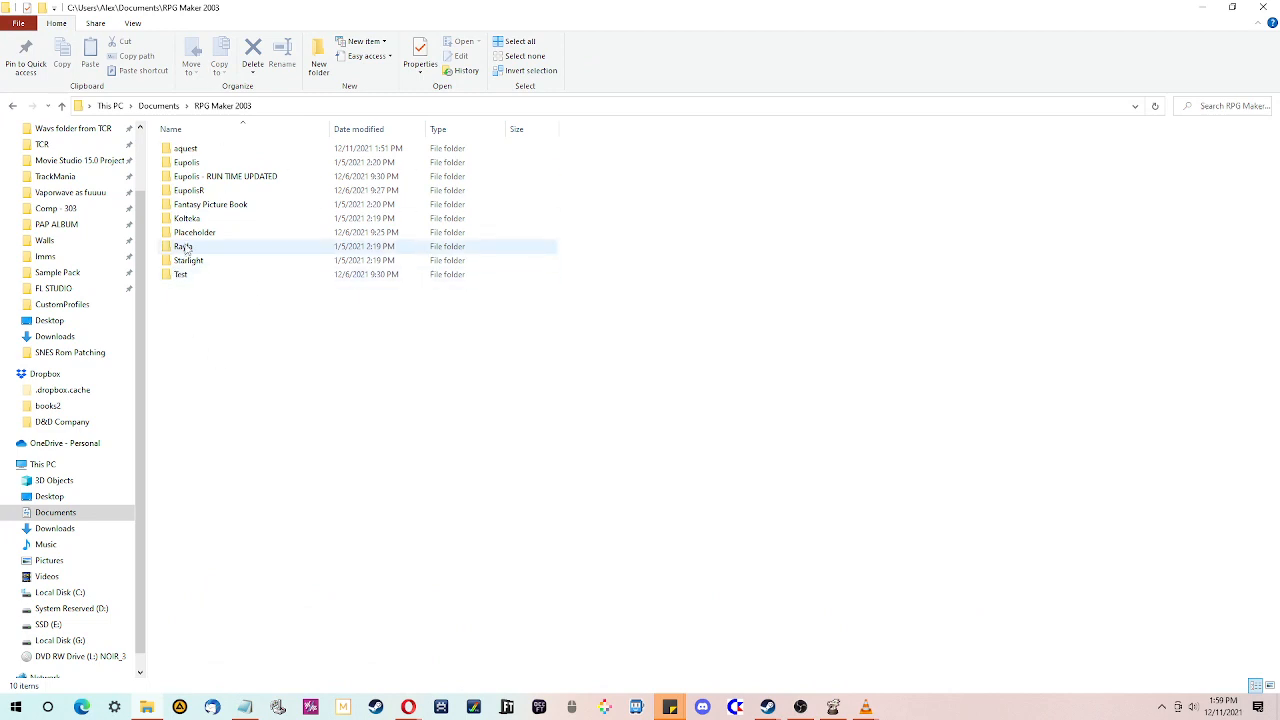
double_click(187, 149)
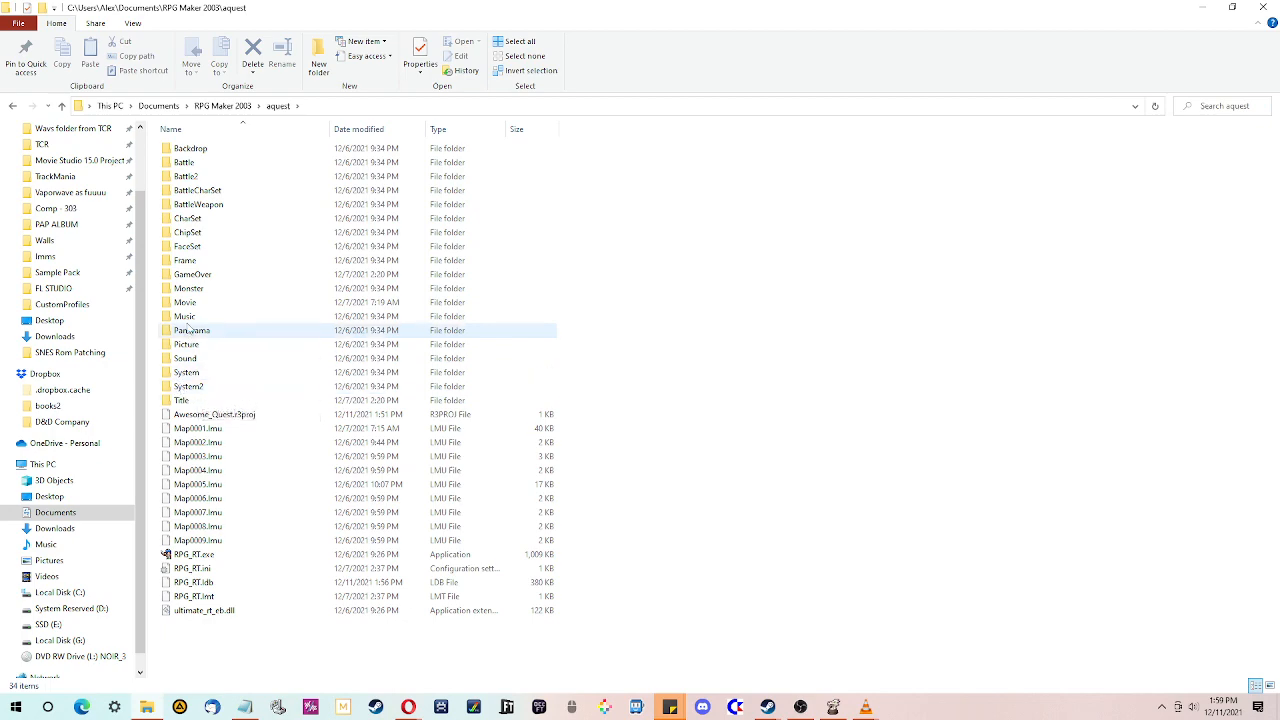
double_click(185, 275)
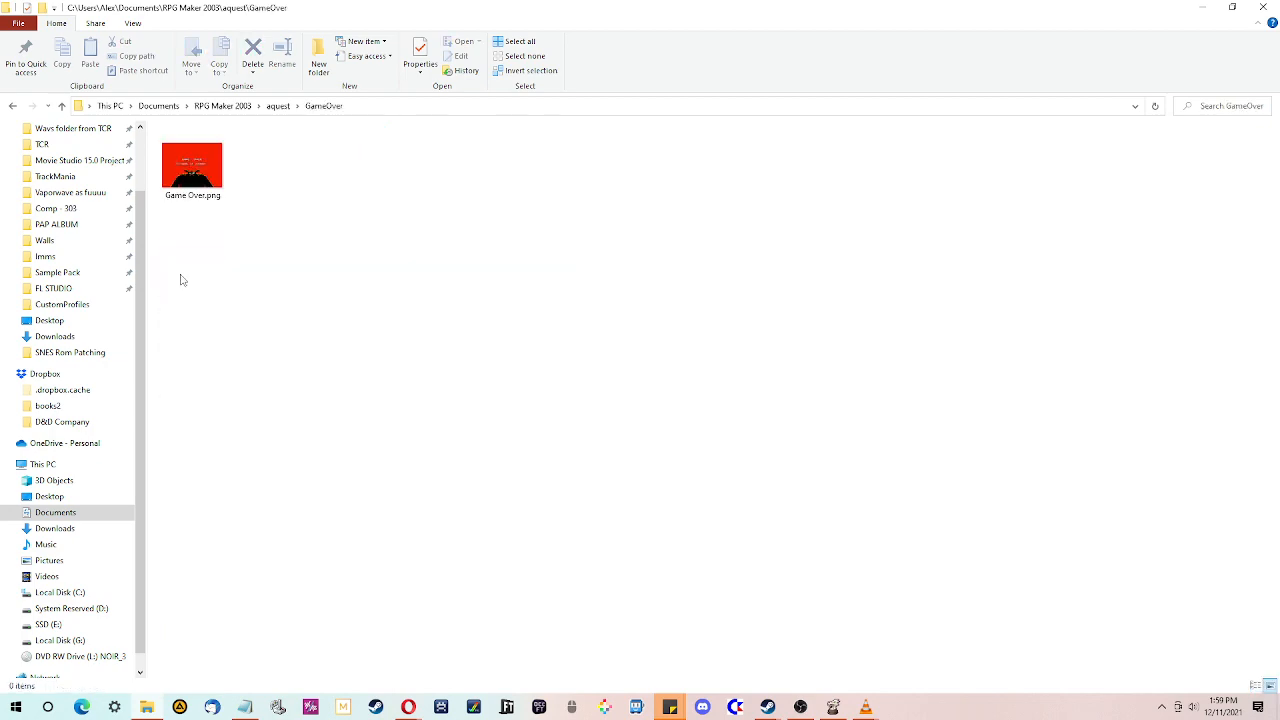
double_click(205, 178)
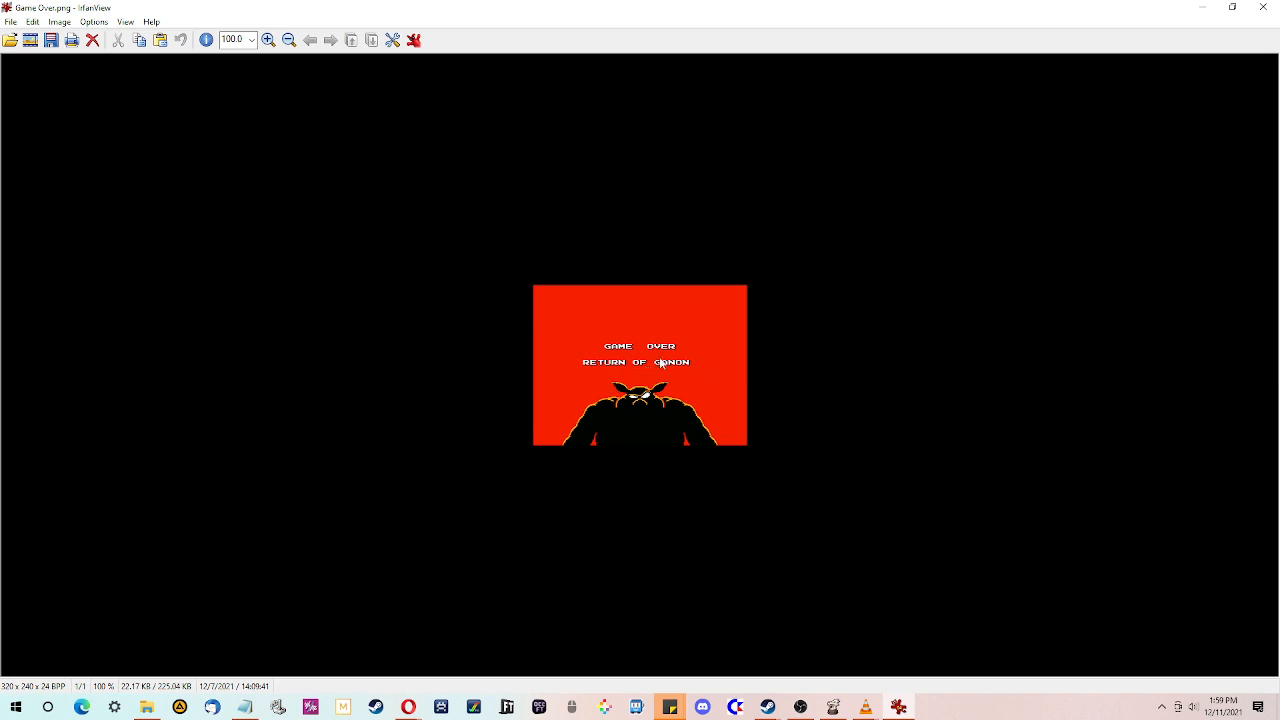
left_click(1263, 7)
- Inspect the project's System folder, then preview Title1.png in the Title folder
left_click(196, 183)
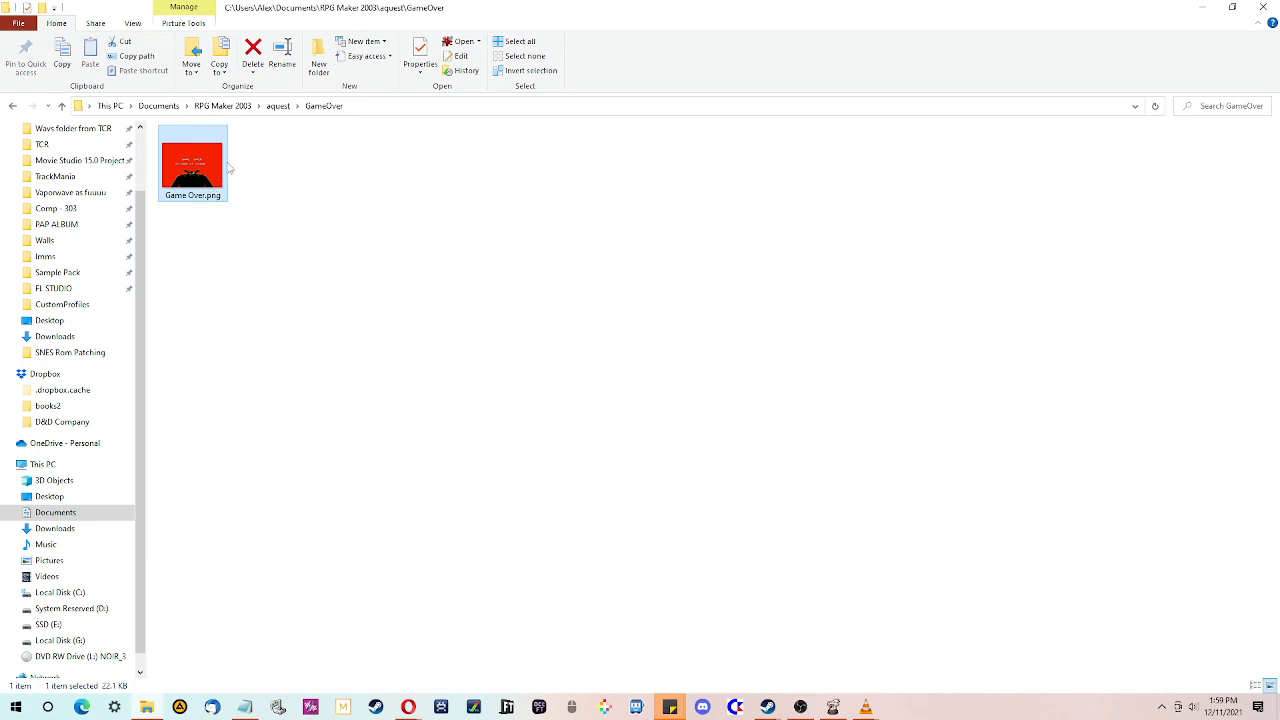
left_click(278, 105)
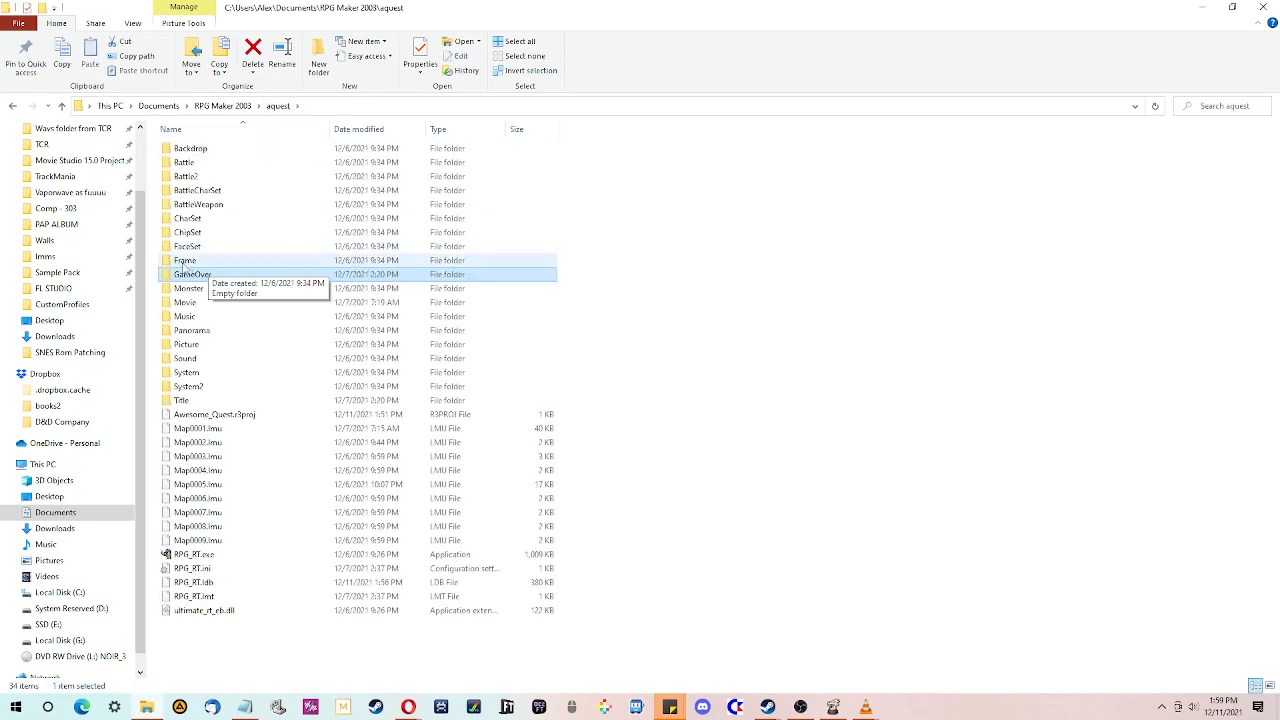
double_click(190, 372)
left_click(280, 108)
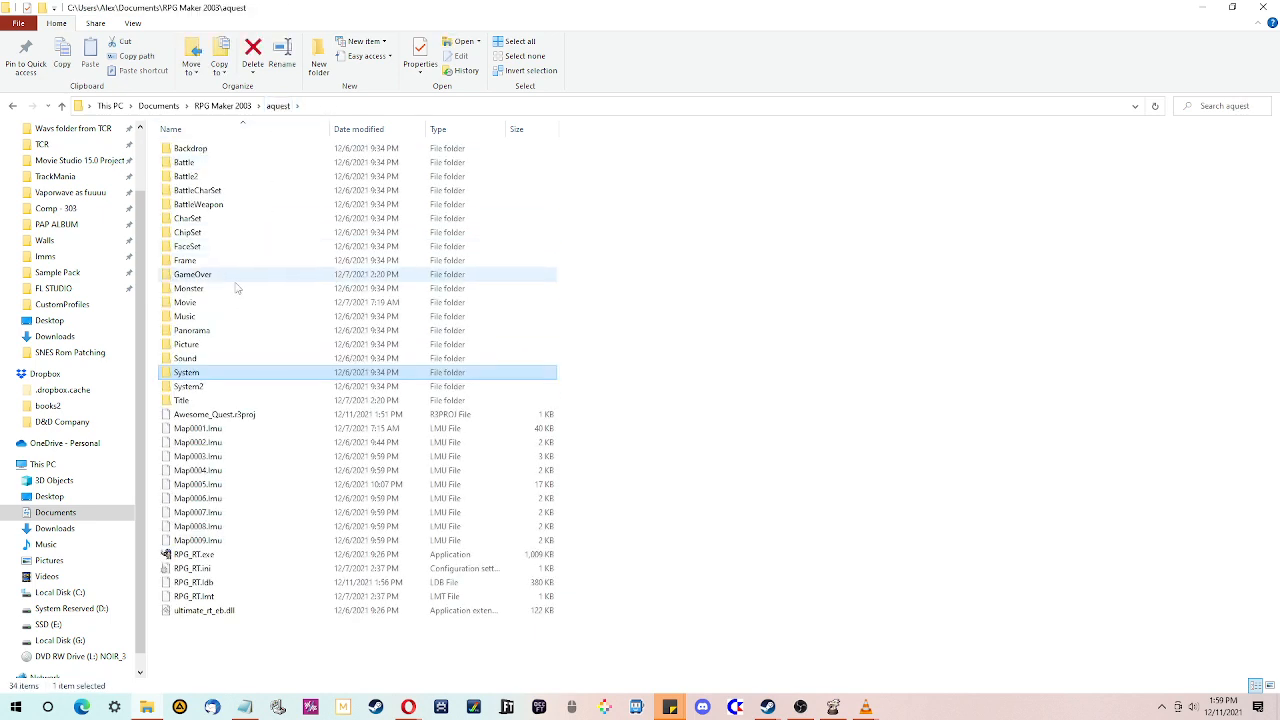
double_click(192, 400)
double_click(192, 170)
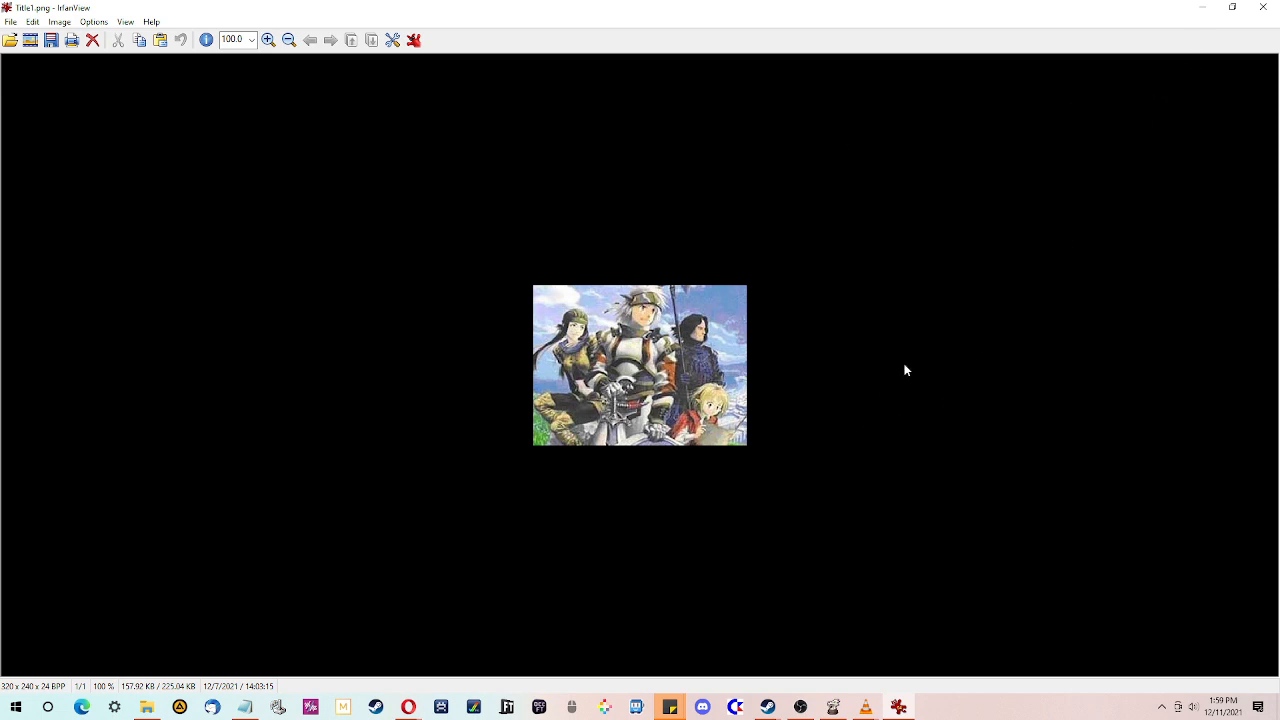
left_click(1262, 7)
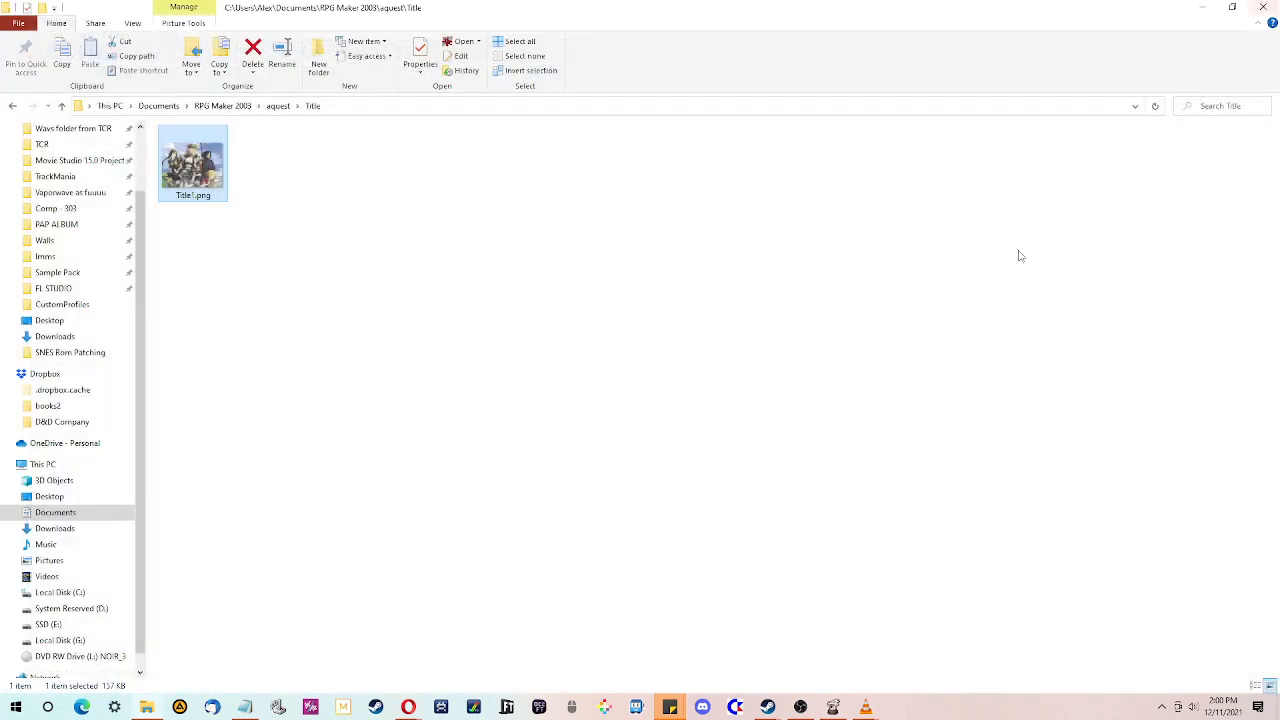
left_click(1205, 7)
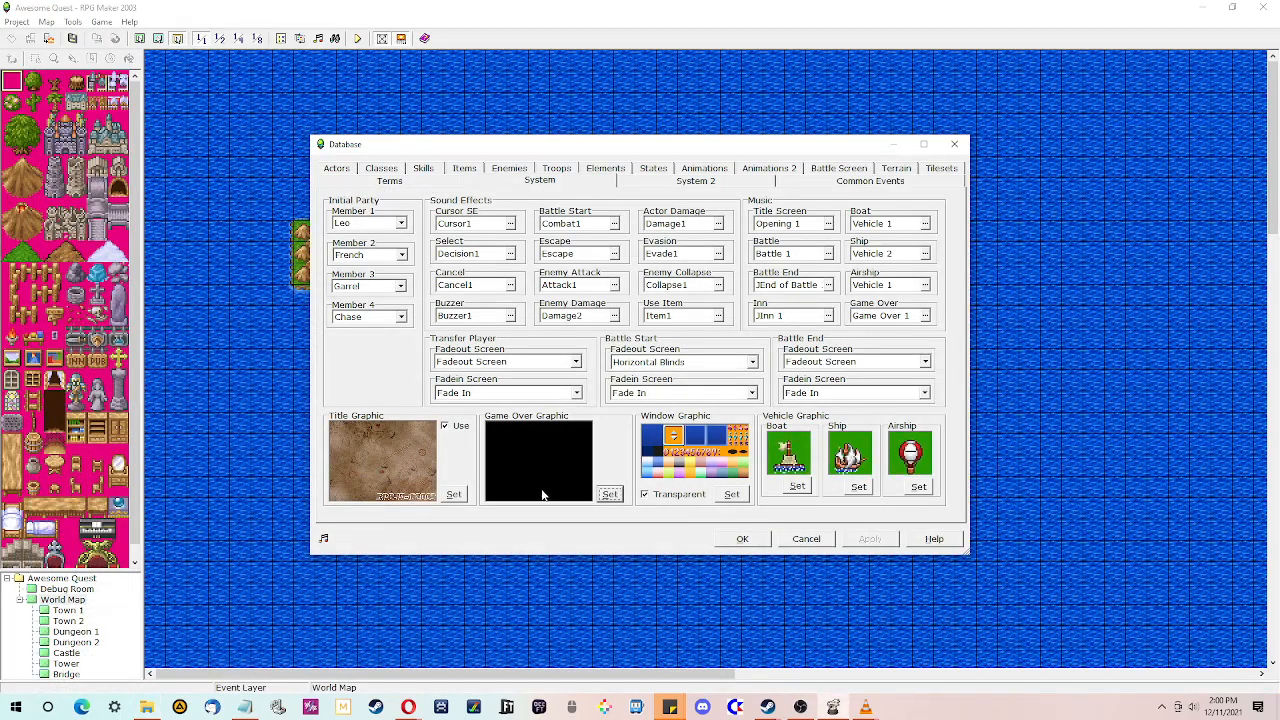
- Try setting the title graphic to Title1 and discard the database changes
left_click(453, 494)
left_click(494, 216)
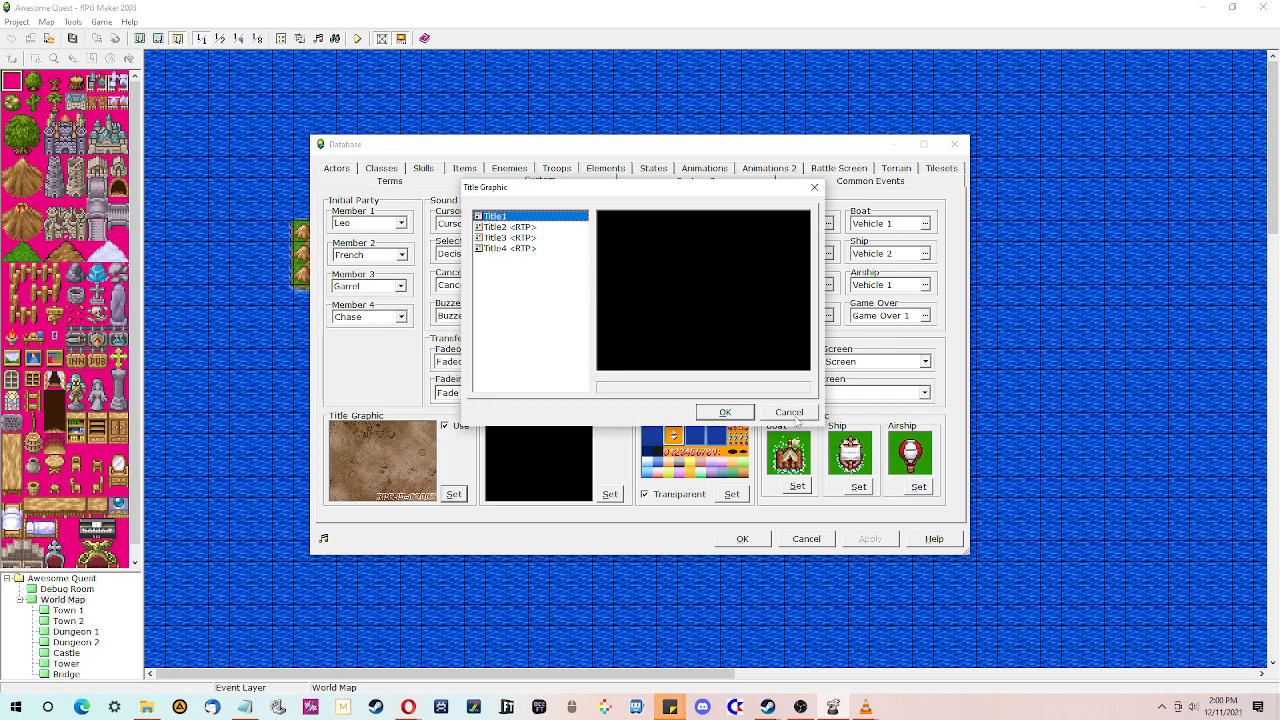
left_click(724, 412)
left_click(150, 707)
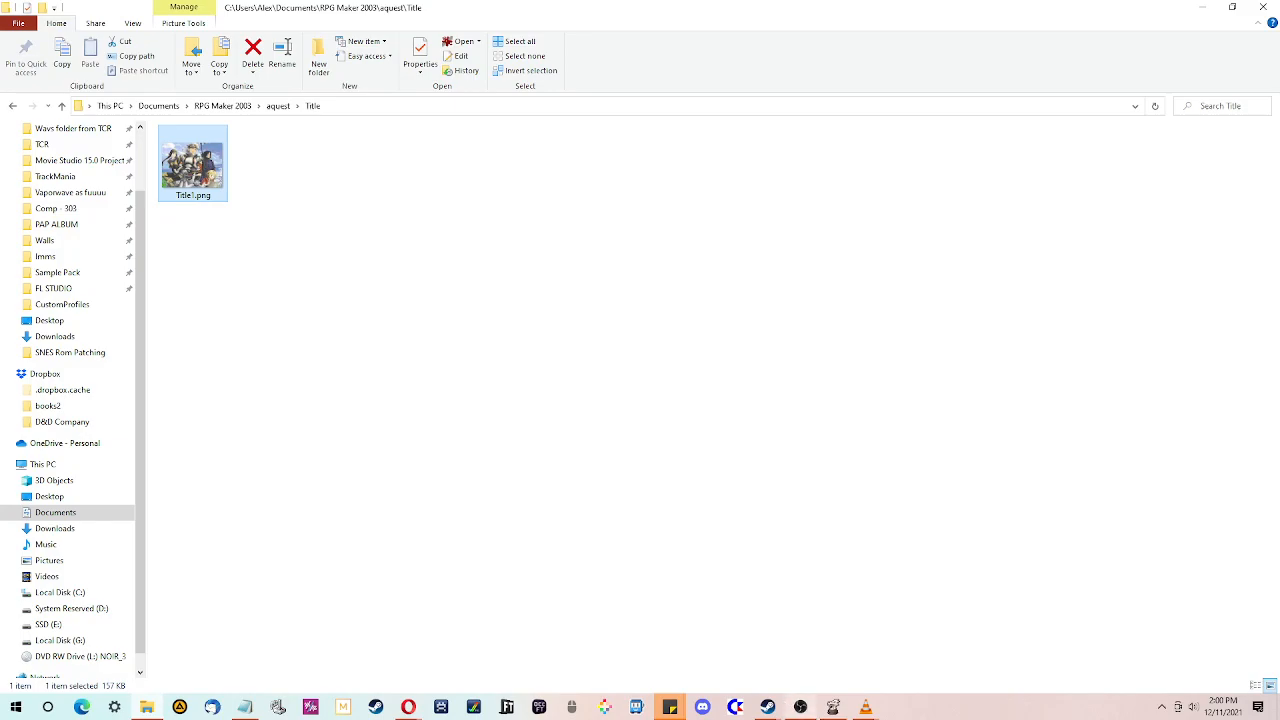
left_click(832, 707)
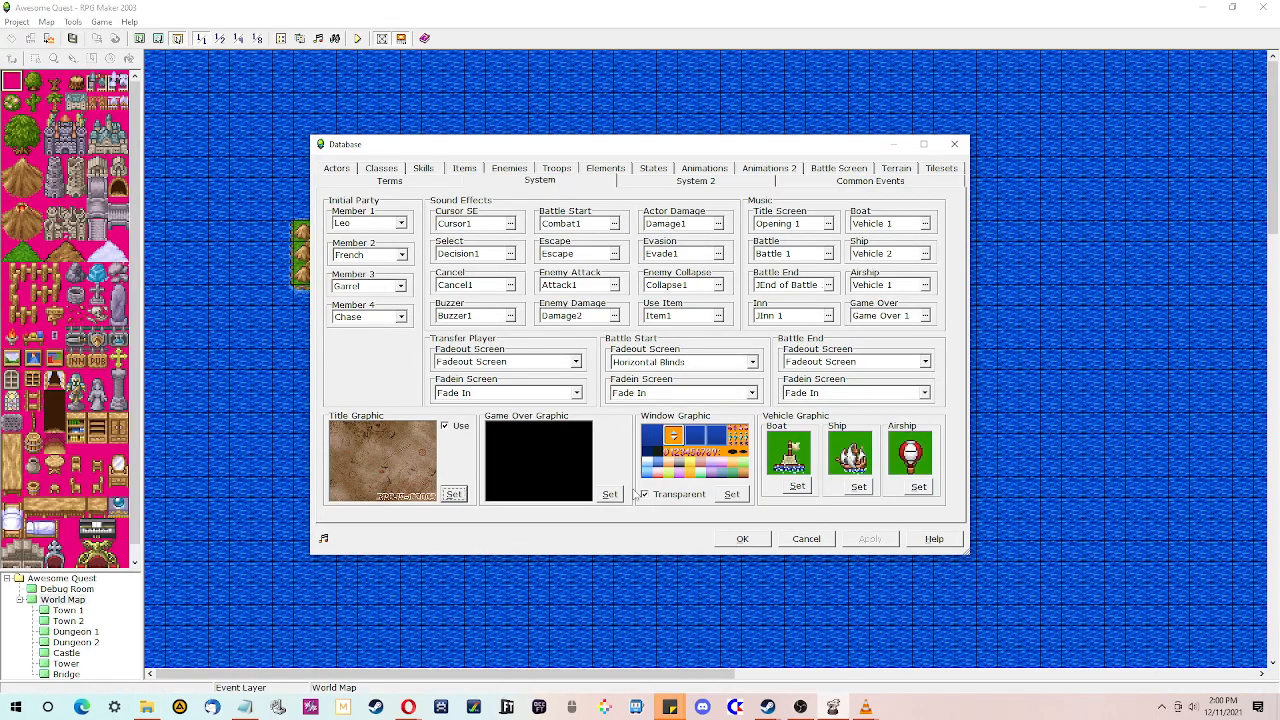
left_click(806, 538)
- Close the editor and rename Title1.png in the project's Title folder to Custom
left_click(1261, 7)
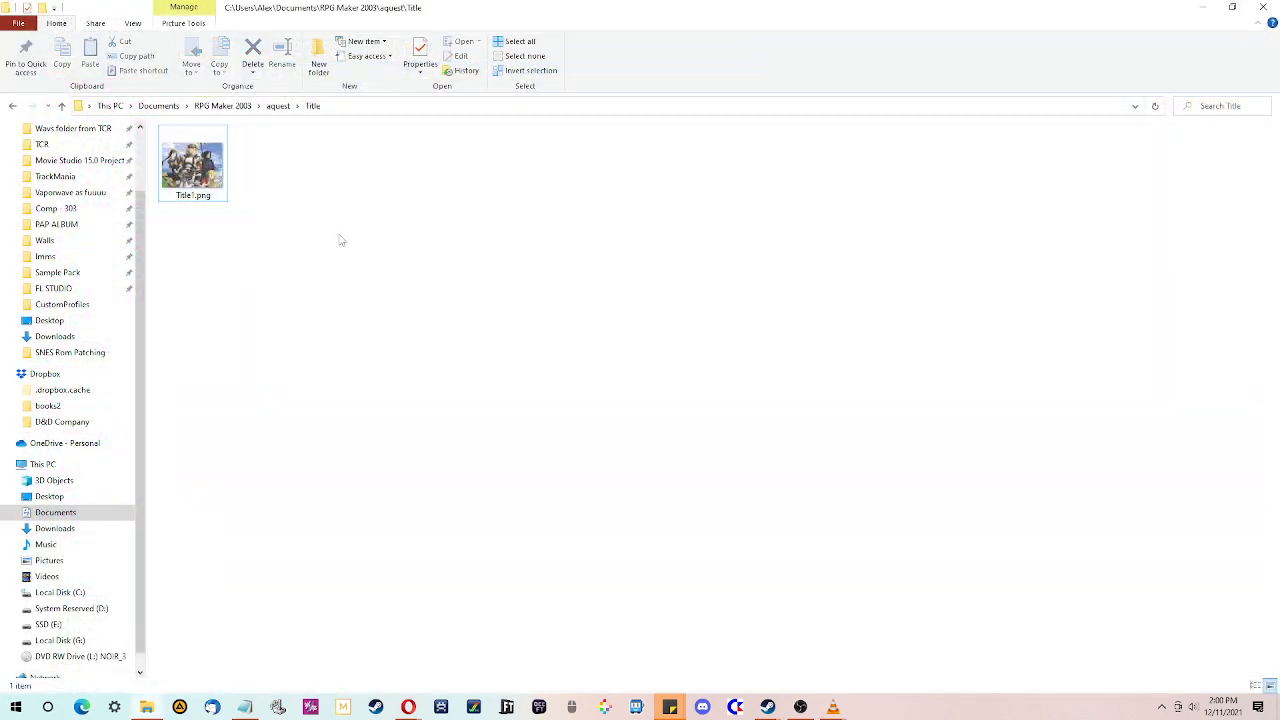
key("F2")
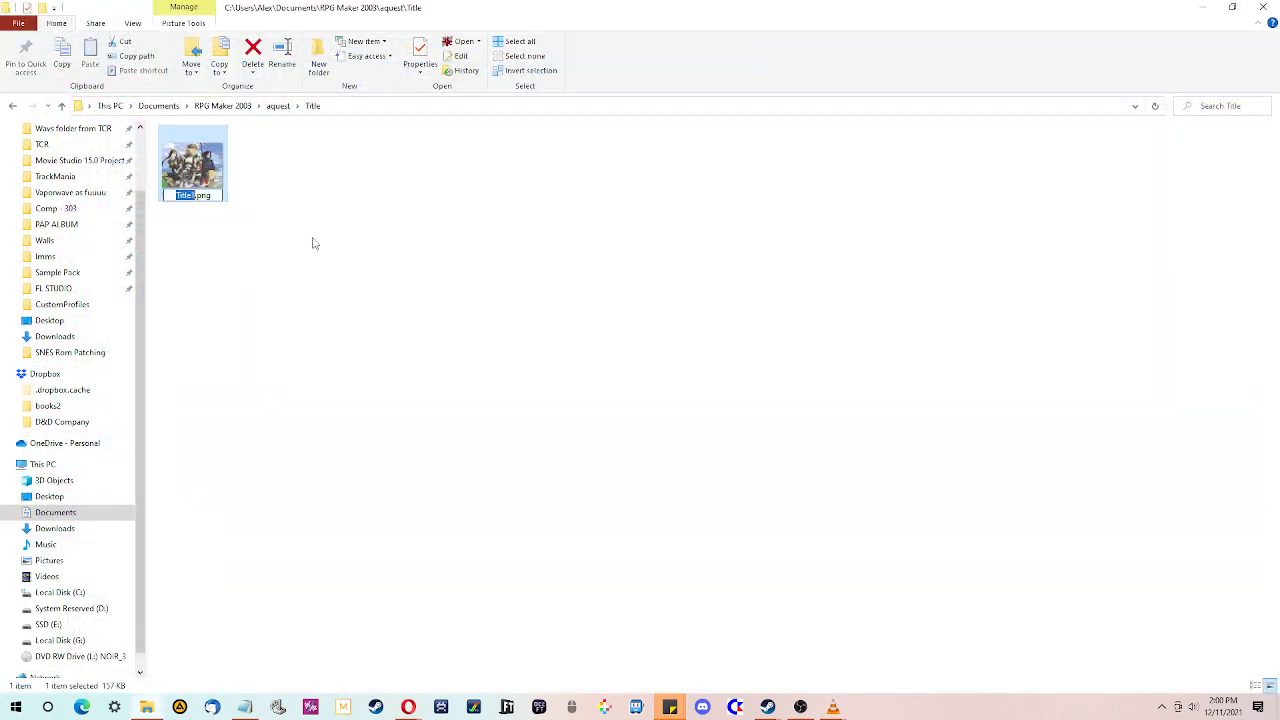
type("Custom")
key("Return")
left_click(385, 275)
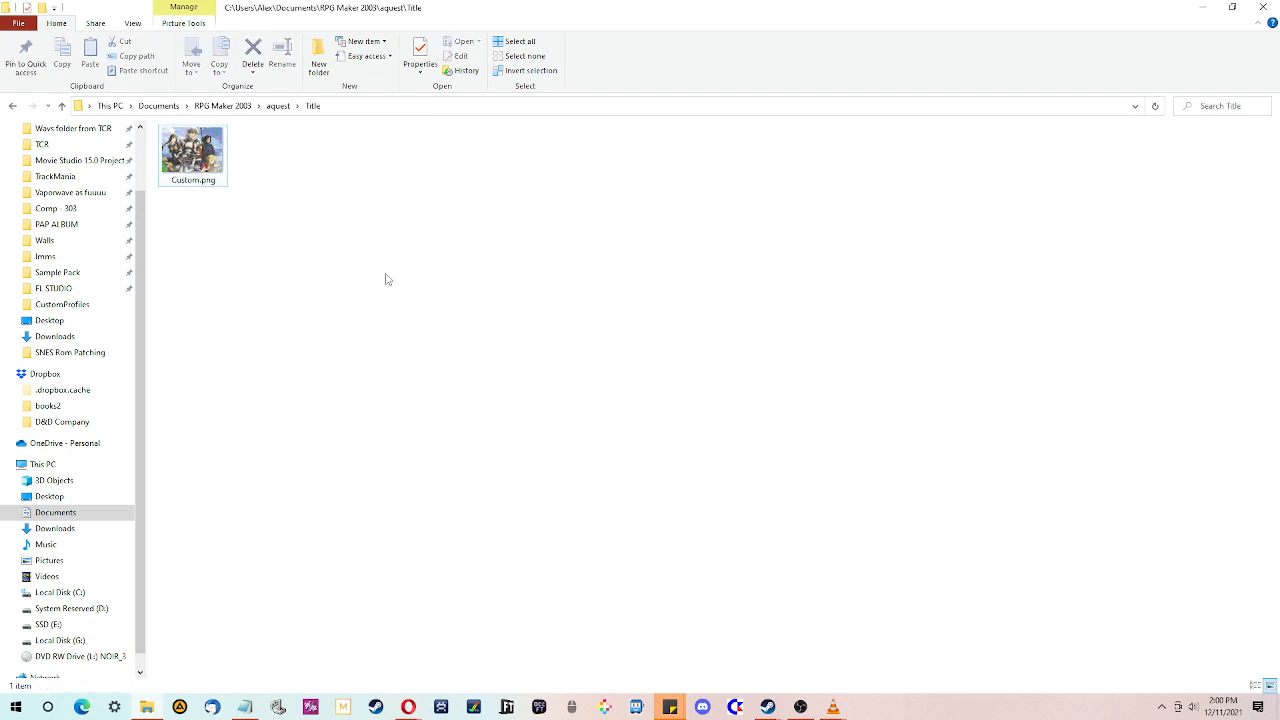
- Relaunch RPG Maker 2003 from the Steam library and maximize its window
left_click(768, 708)
left_click(680, 650)
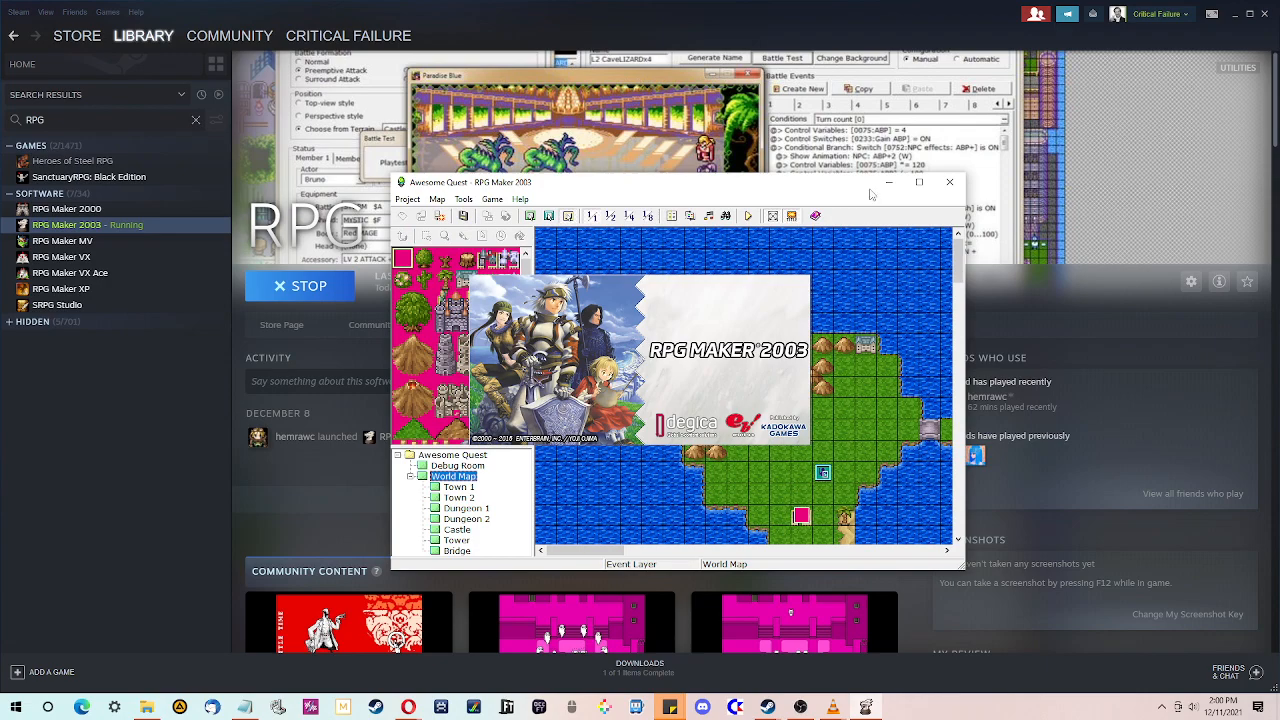
left_click(919, 182)
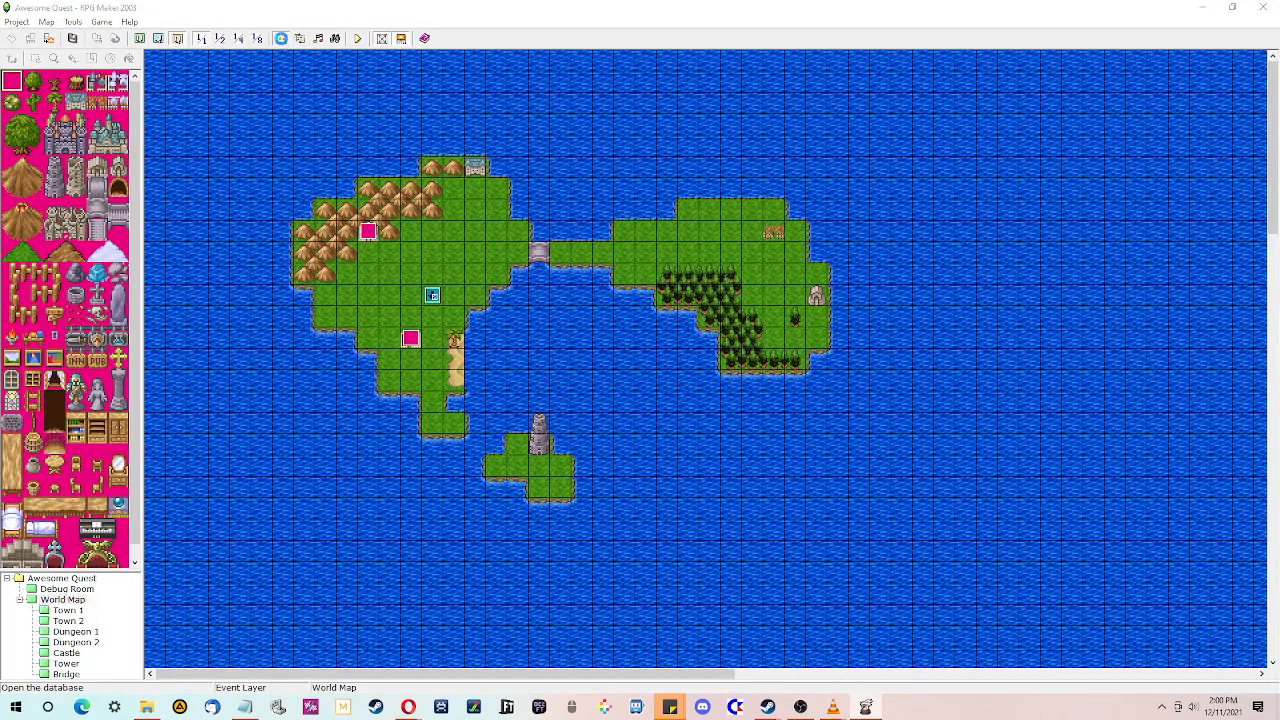
- Set the title graphic in the database's System settings to Custom and save the database
left_click(281, 38)
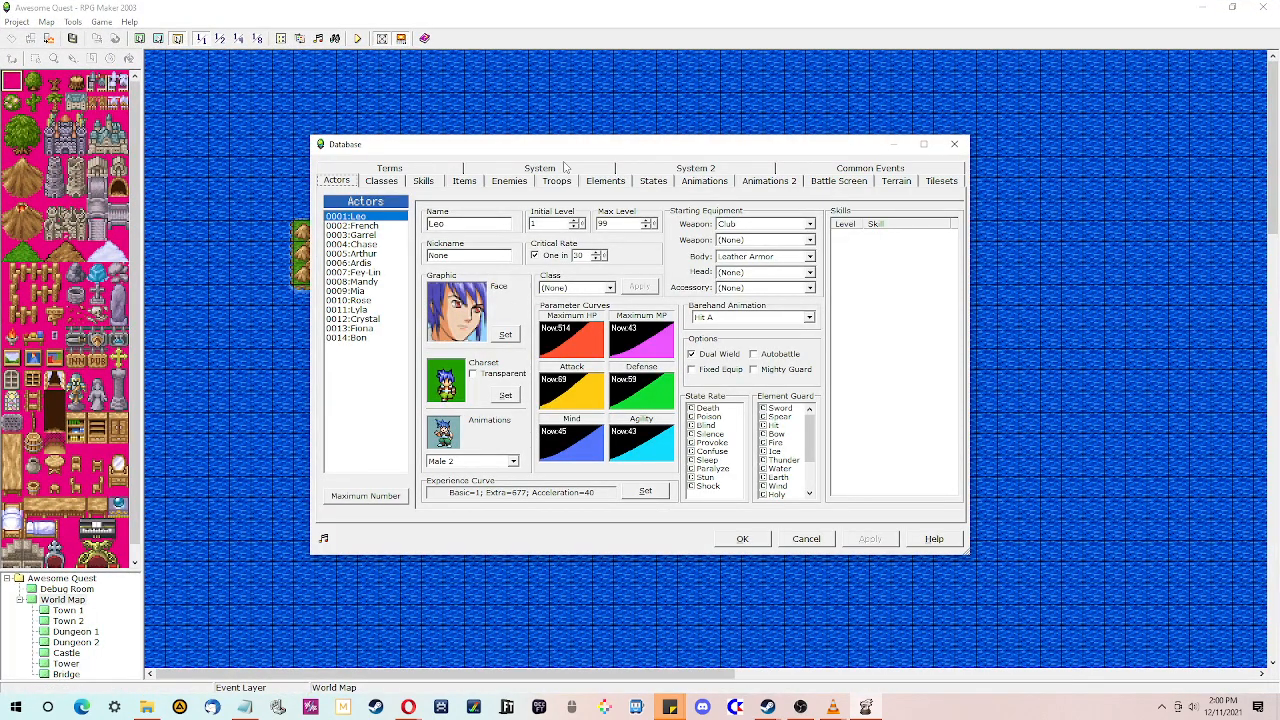
left_click(612, 170)
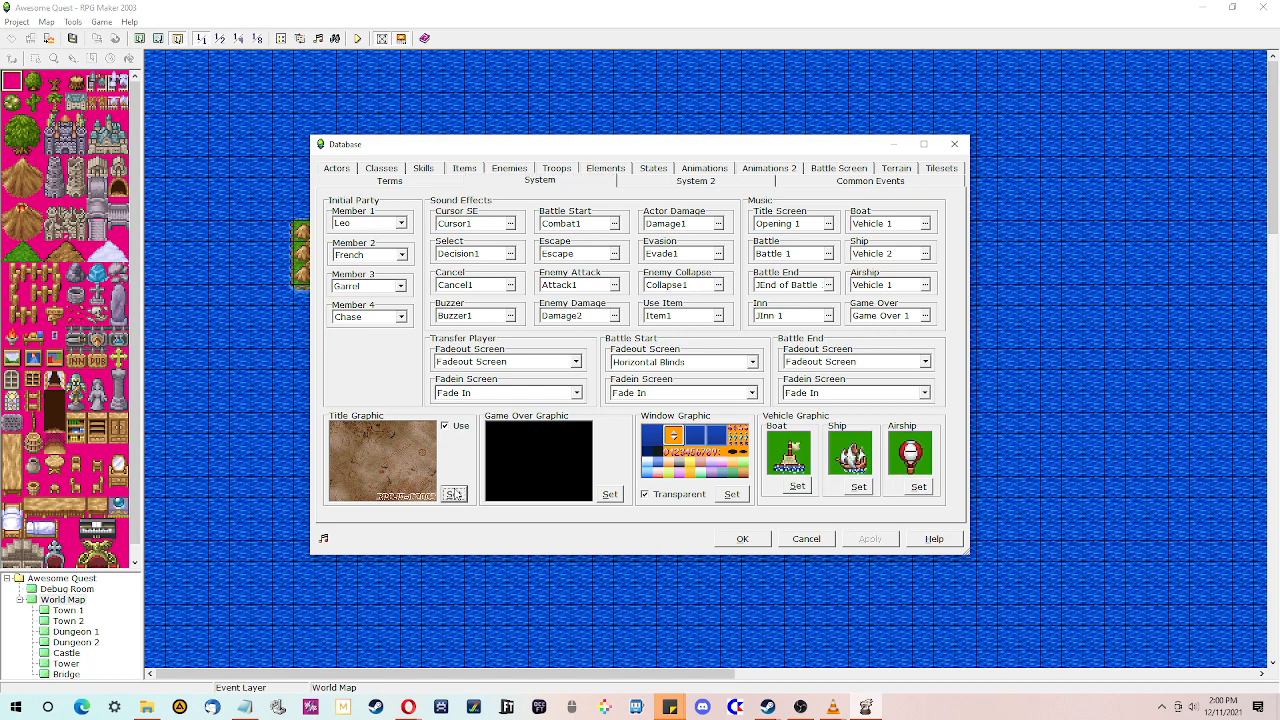
left_click(453, 494)
left_click(502, 217)
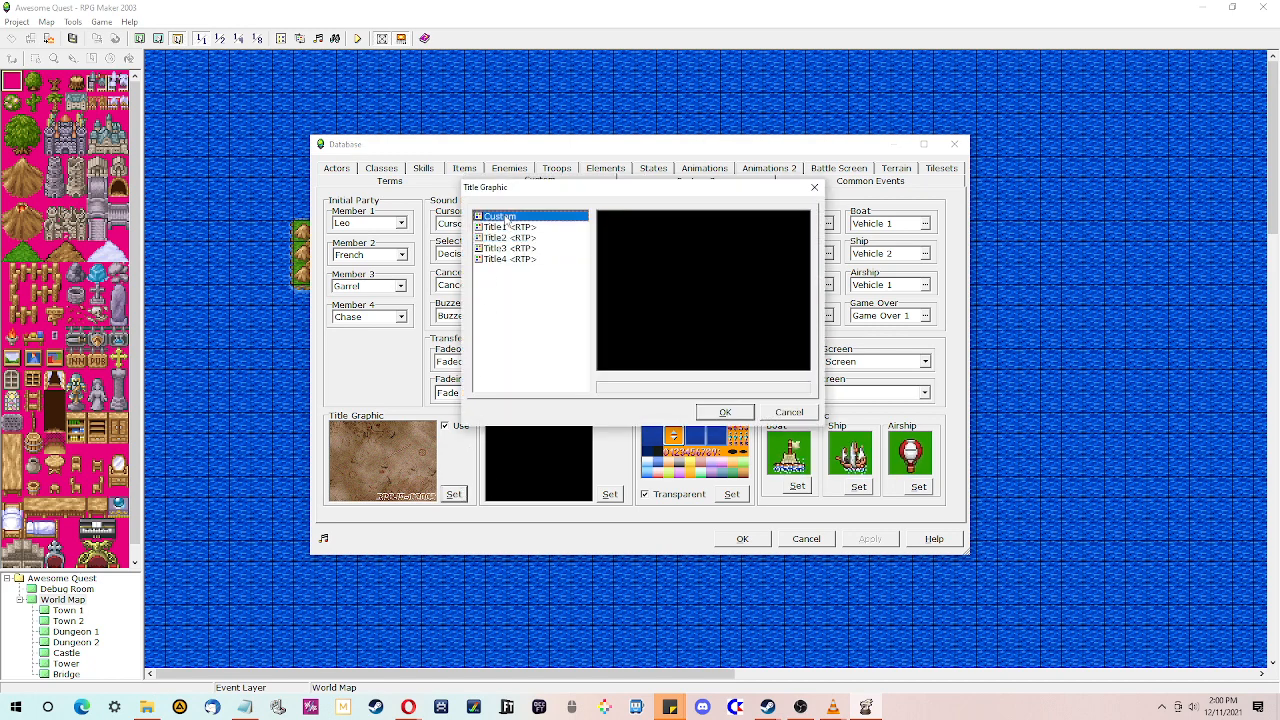
double_click(502, 217)
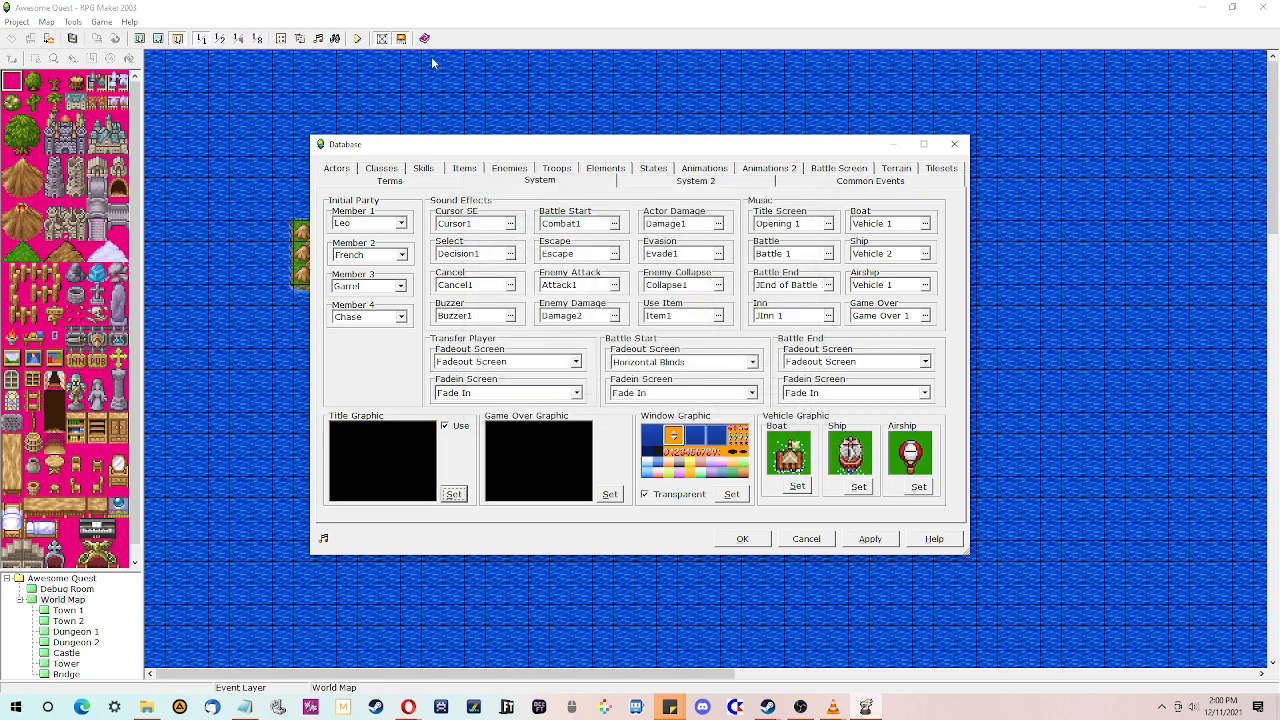
left_click(741, 539)
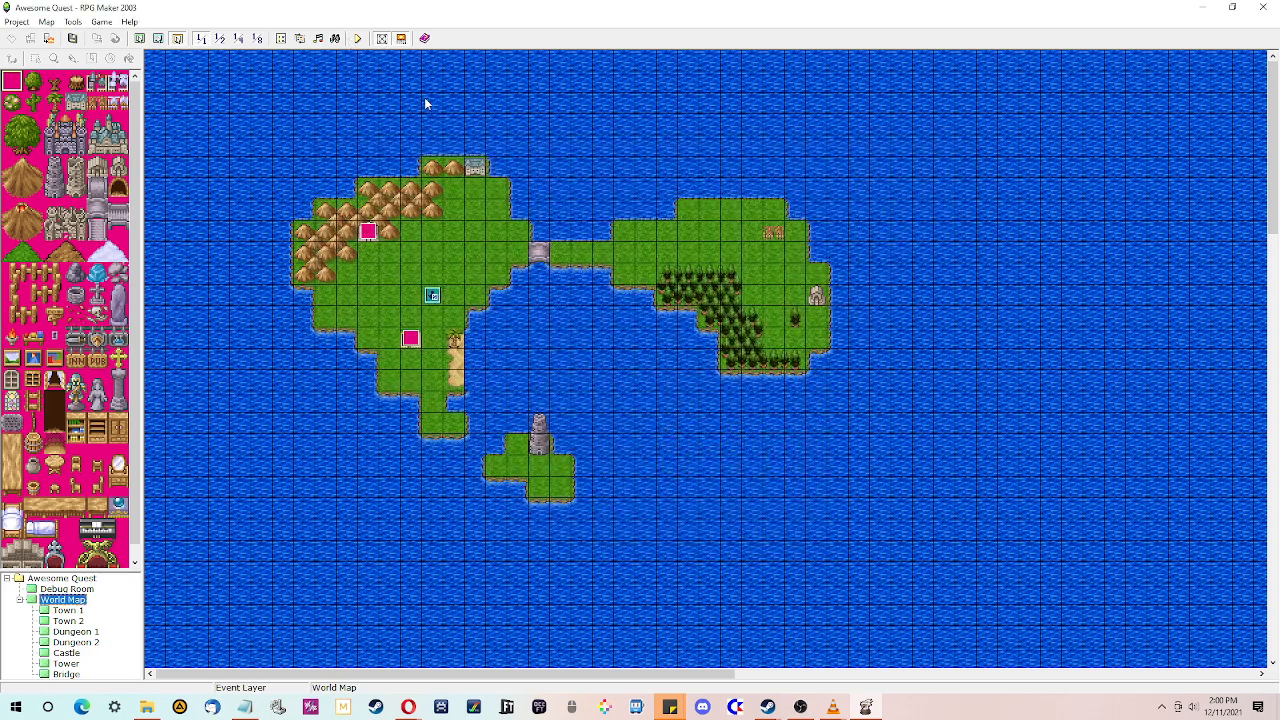
- Start a playtest of the game and dismiss the error dialog
left_click(357, 39)
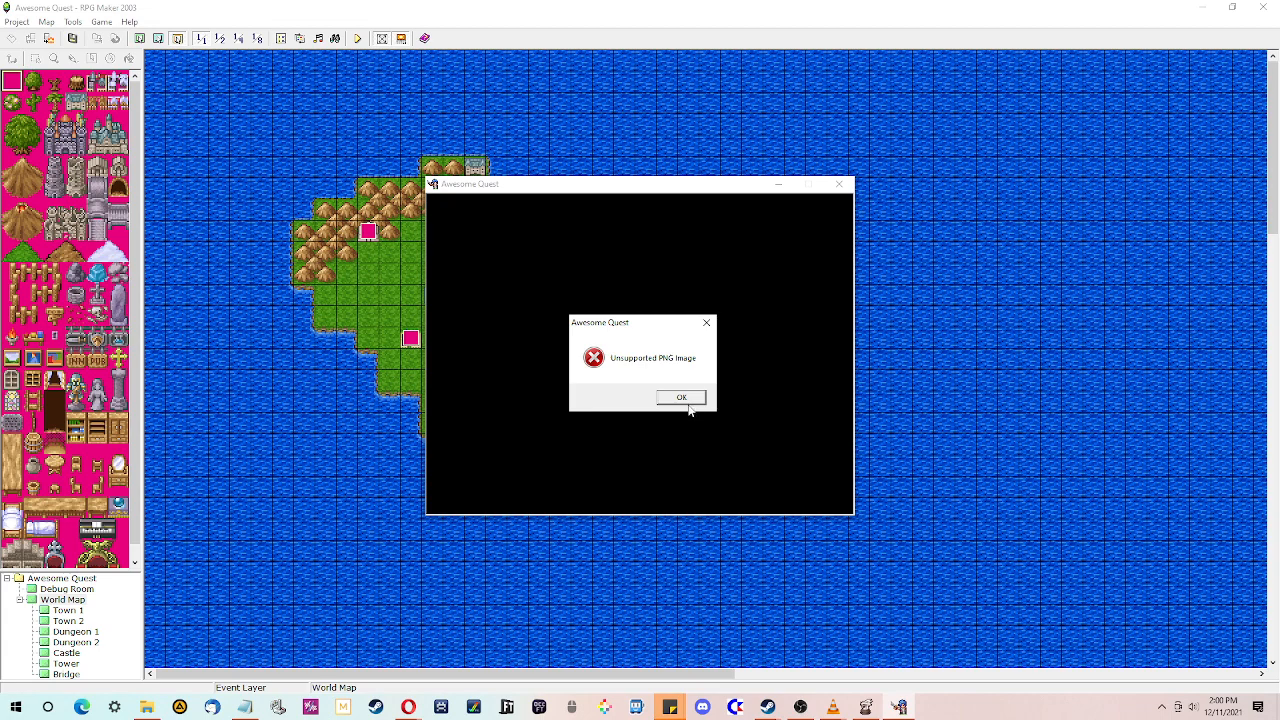
left_click(692, 400)
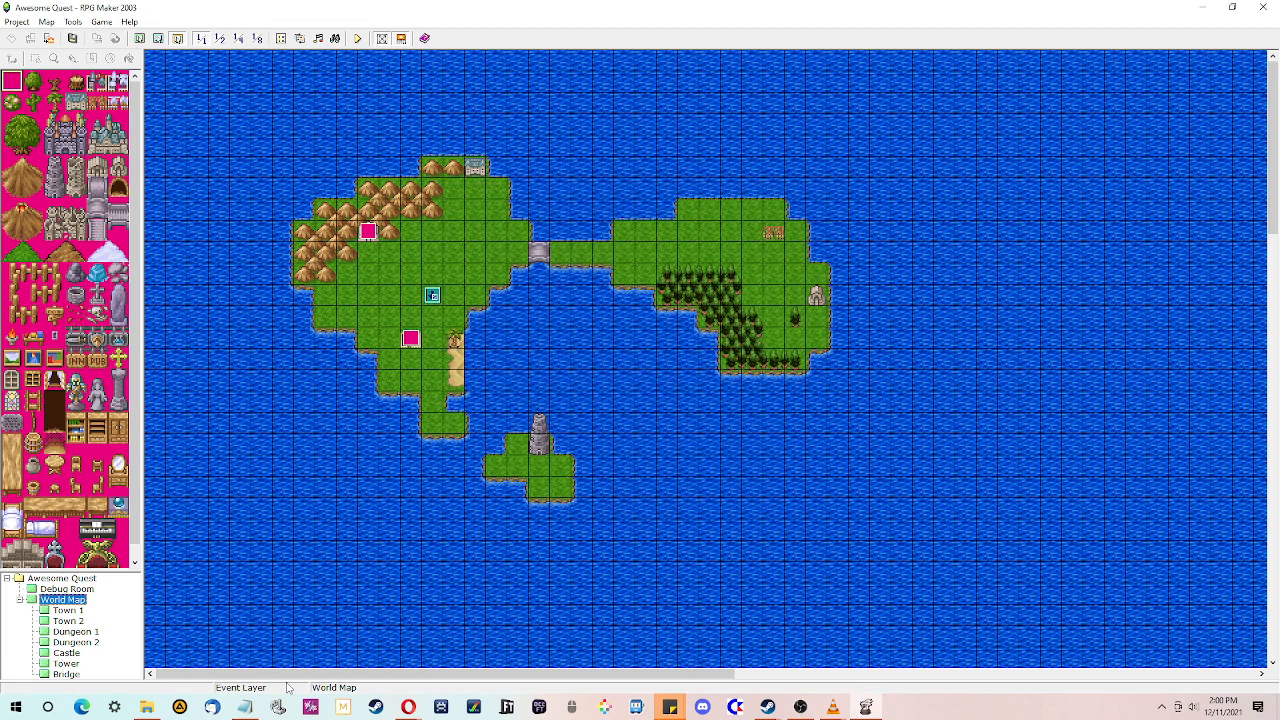
- Check the contents of the project's Title folder, then return to the editor and shrink the tileset pane
left_click(148, 708)
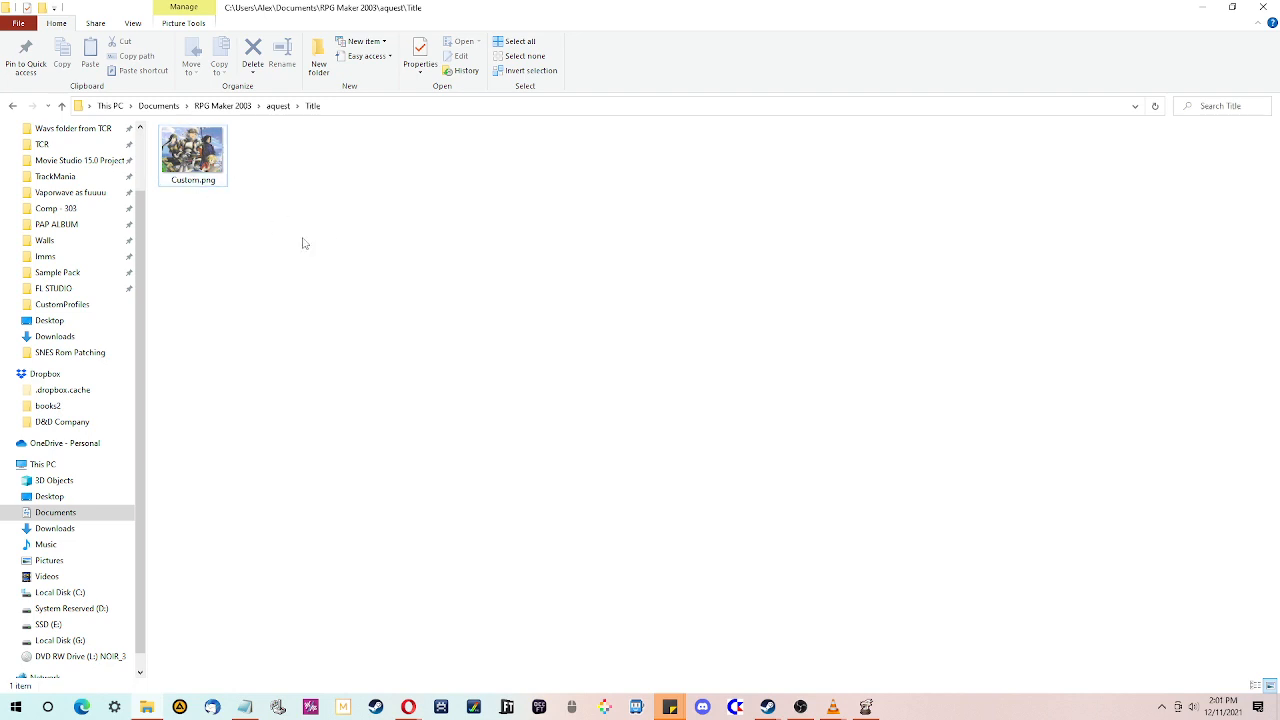
left_click(867, 708)
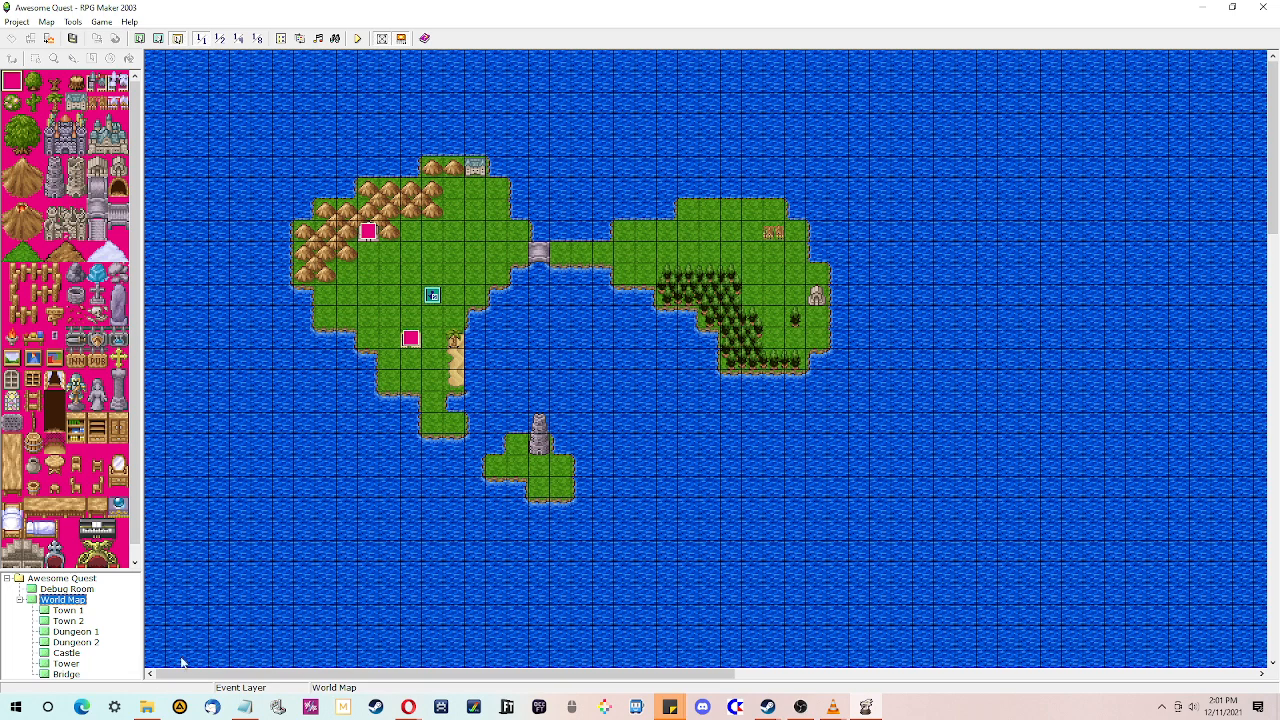
left_click_drag(119, 571, 119, 501)
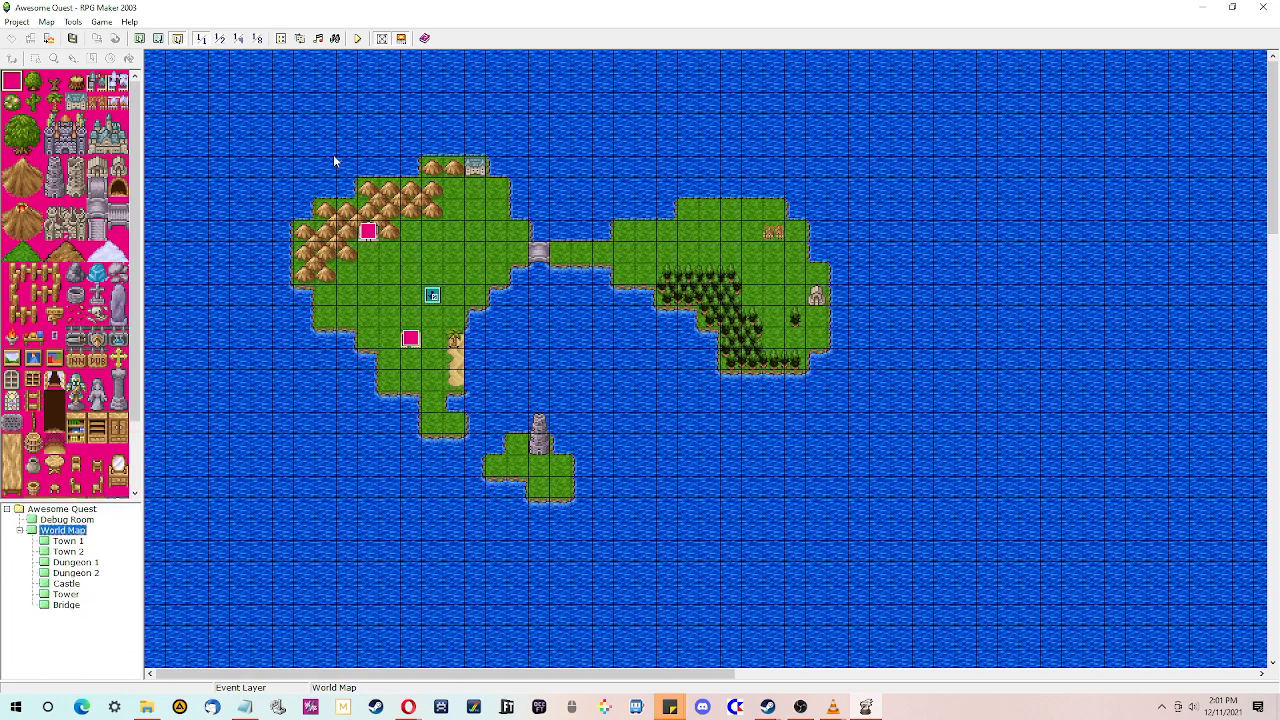
- Set the database's title graphic to Custom, open and cancel the game over graphic choice, and close the database
left_click(281, 38)
left_click(451, 493)
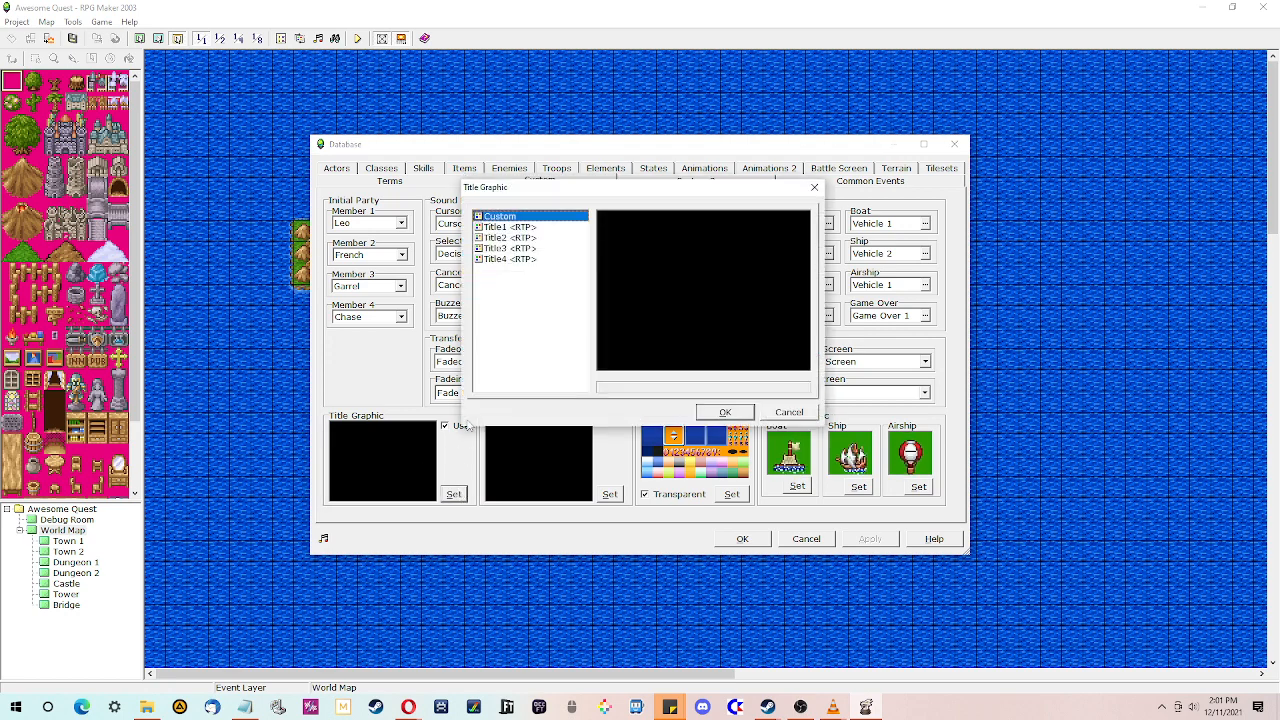
left_click(499, 228)
left_click(725, 412)
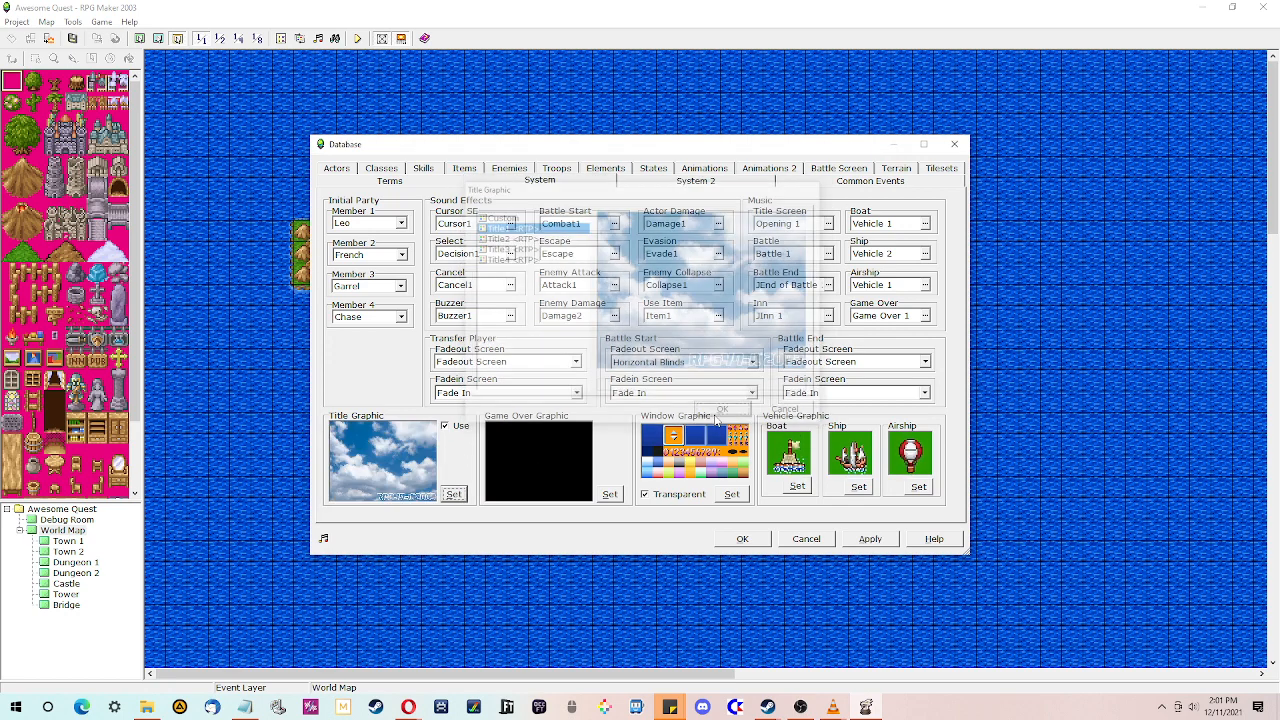
left_click(609, 494)
left_click(725, 412)
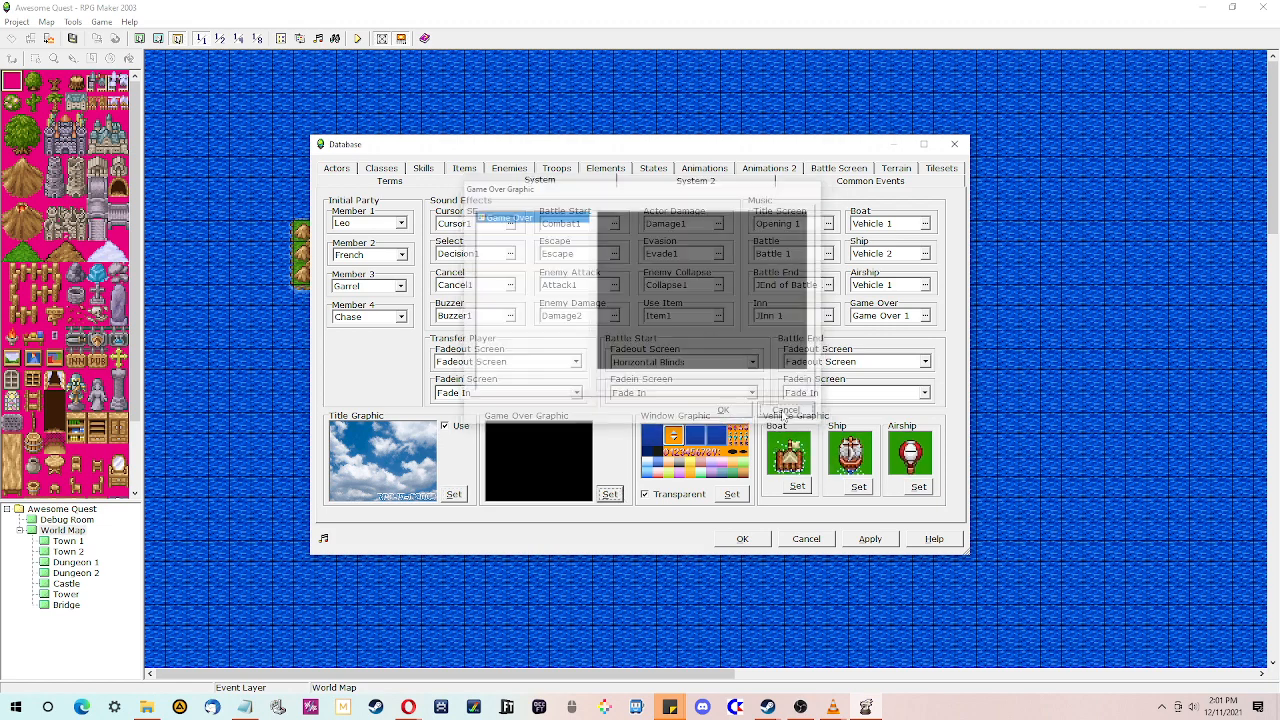
left_click(740, 540)
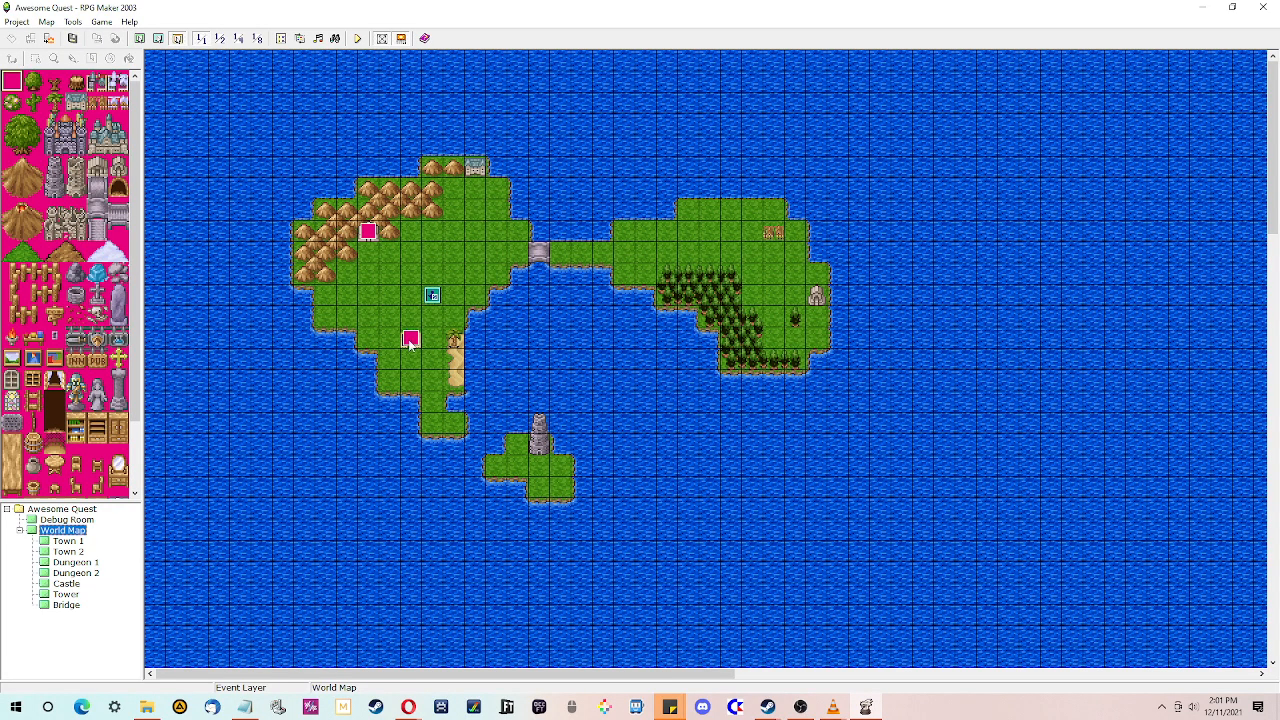
- Playtest the game, start a new game and walk the hero around the world map into a town and out
left_click(357, 38)
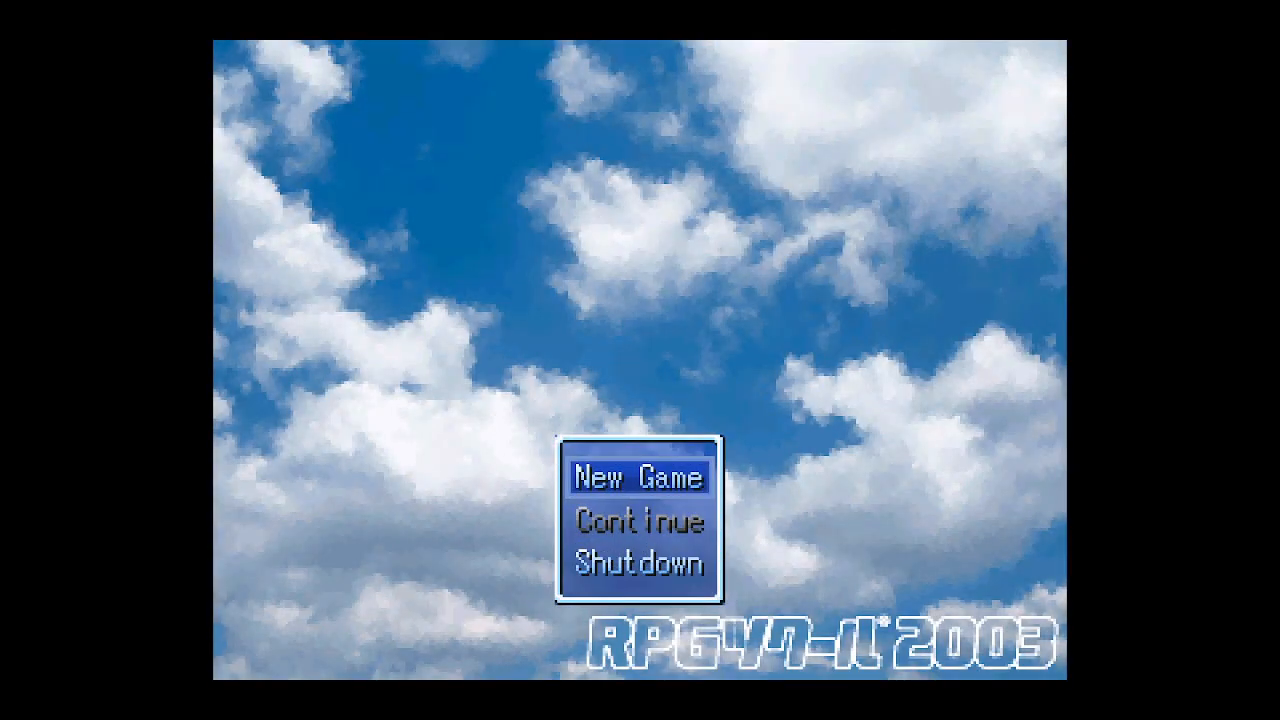
key("Return")
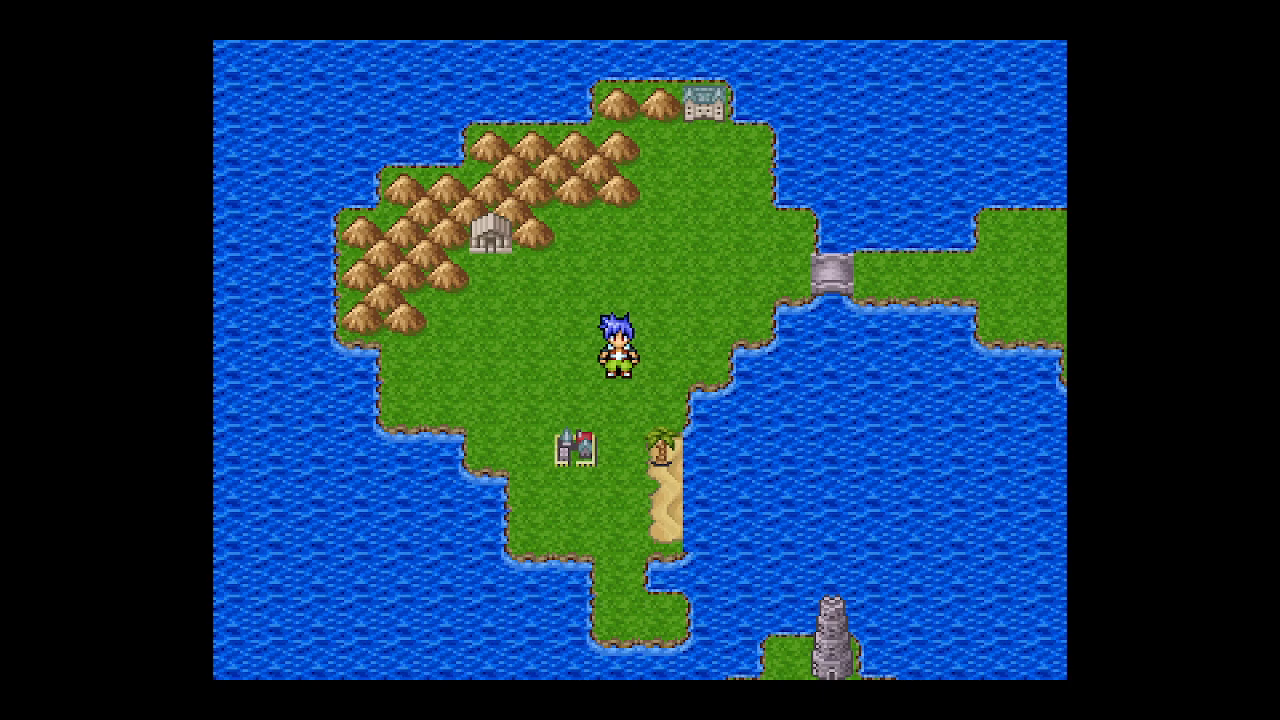
key("Right")
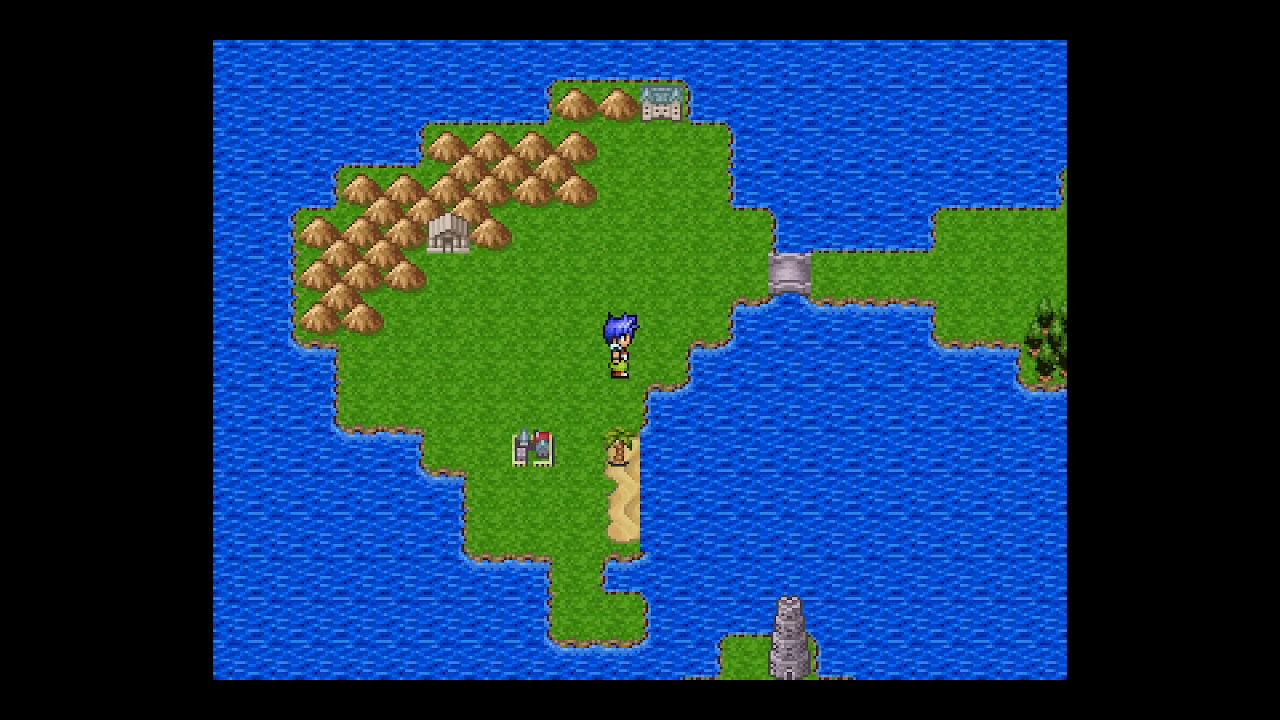
key("Up")
key("Up")
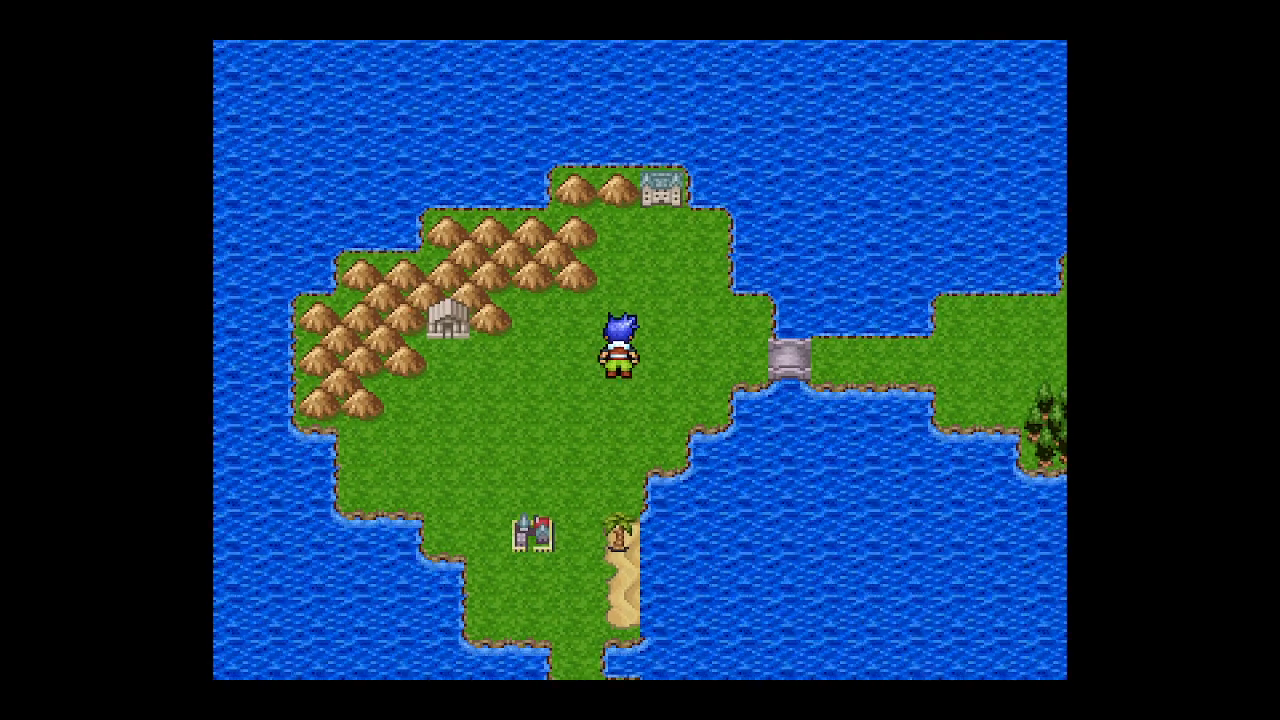
key("Down")
key("Down")
key("Down")
key("Down")
key("Down")
key("Down")
key("Down")
key("Down")
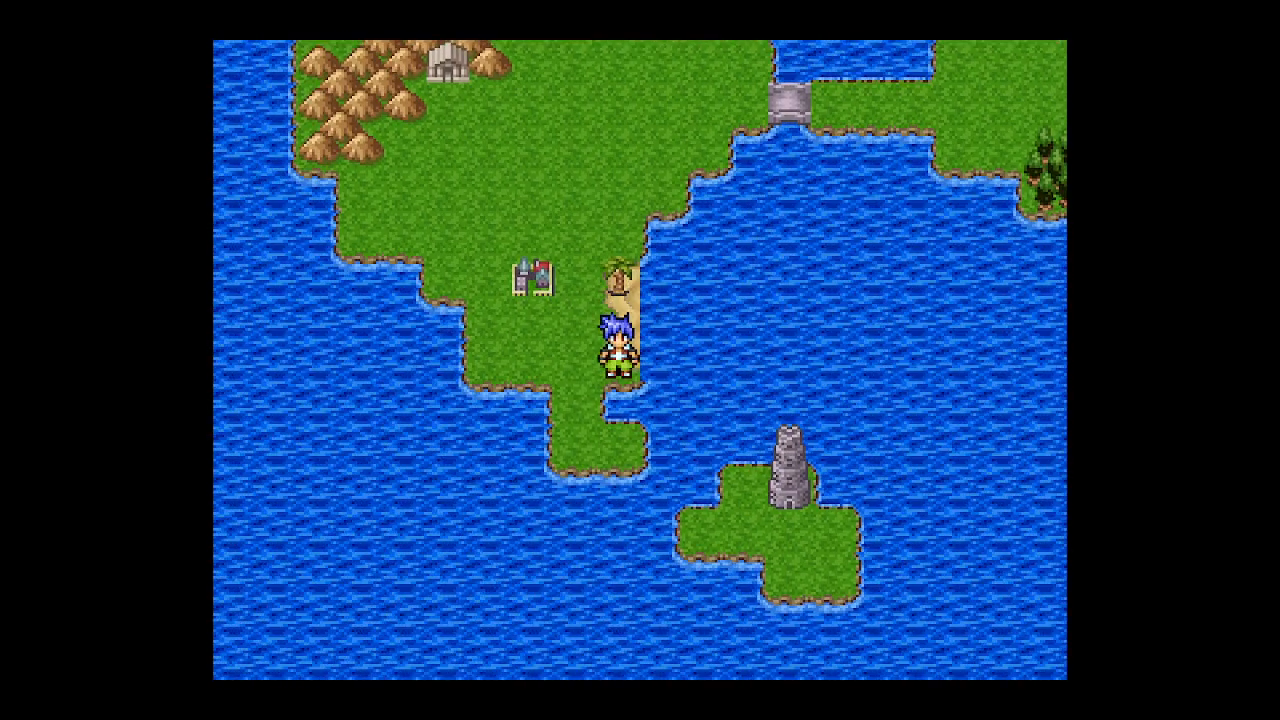
key("Left")
key("Up")
key("Up")
key("Up")
key("Left")
key("Down")
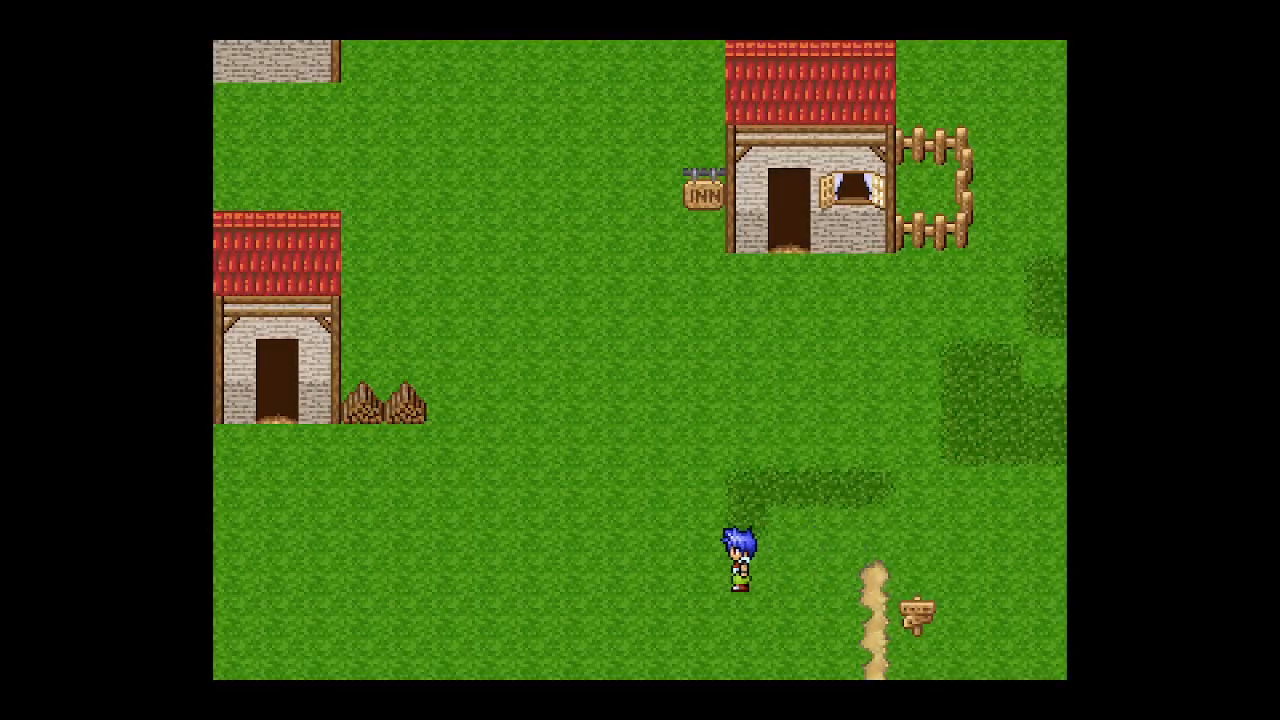
key("Left")
key("Left")
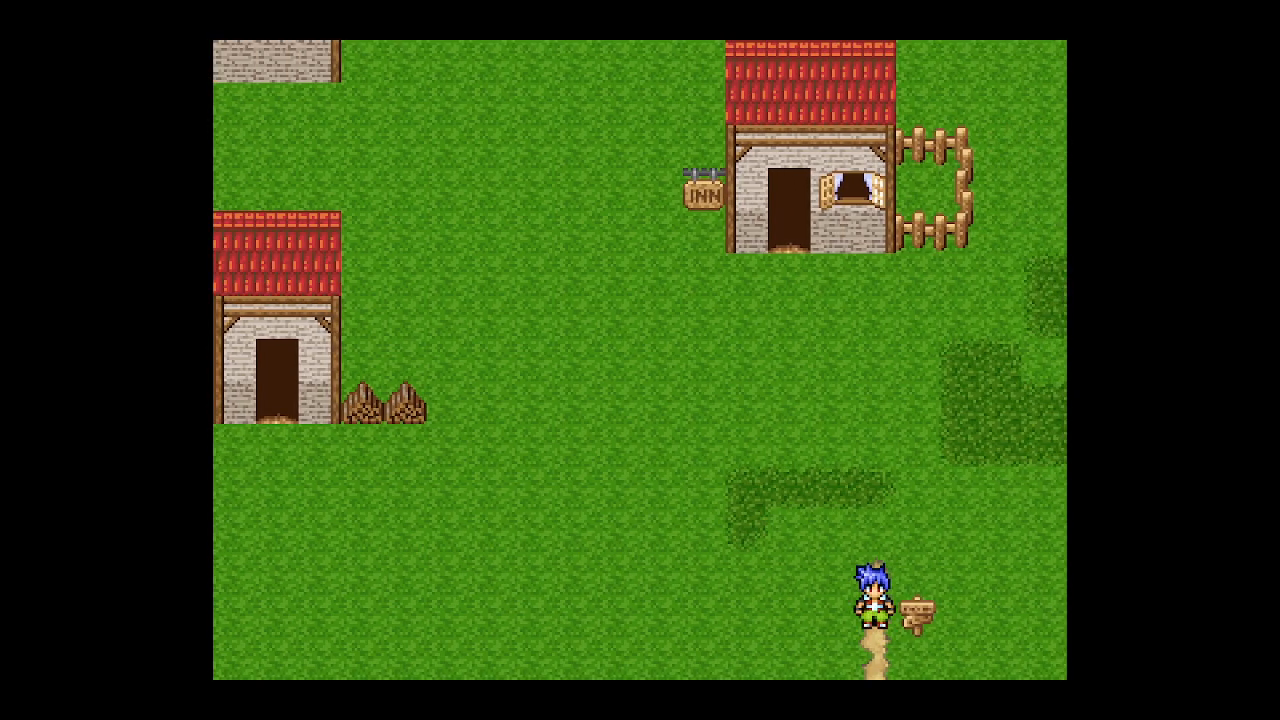
key("Down")
key("Down")
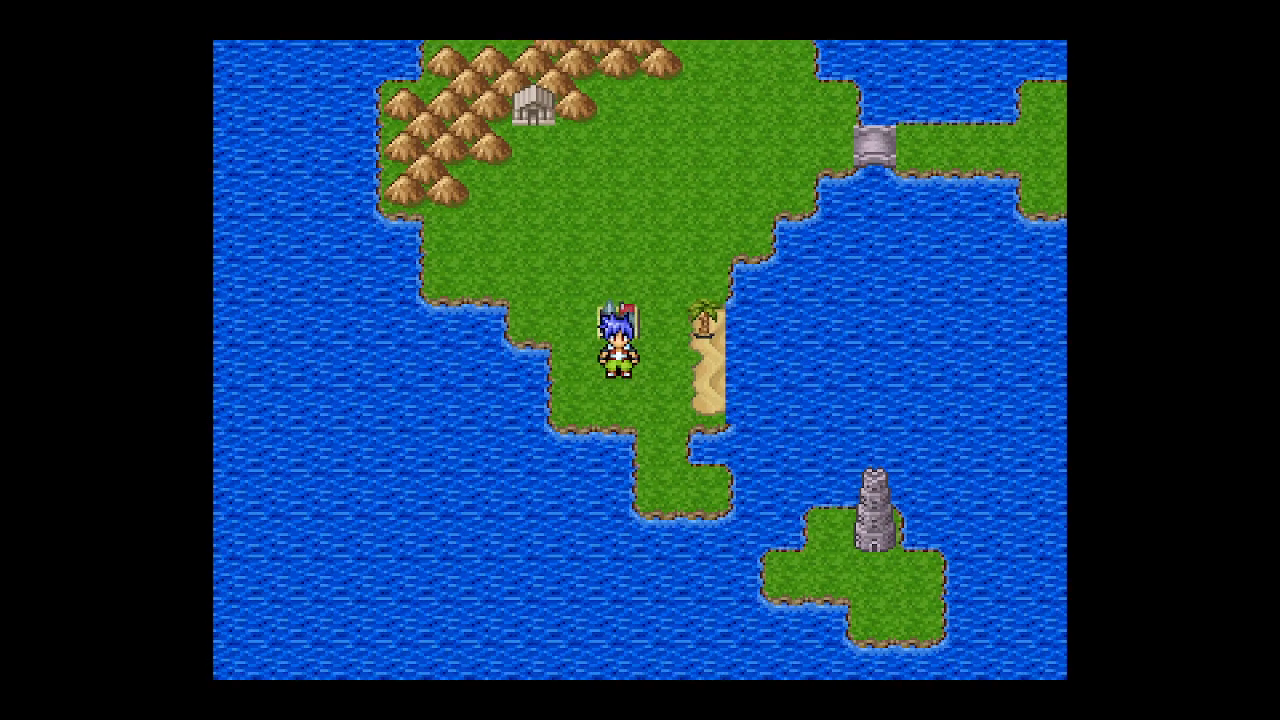
key("Right")
key("Up")
key("Up")
key("Left")
key("Down")
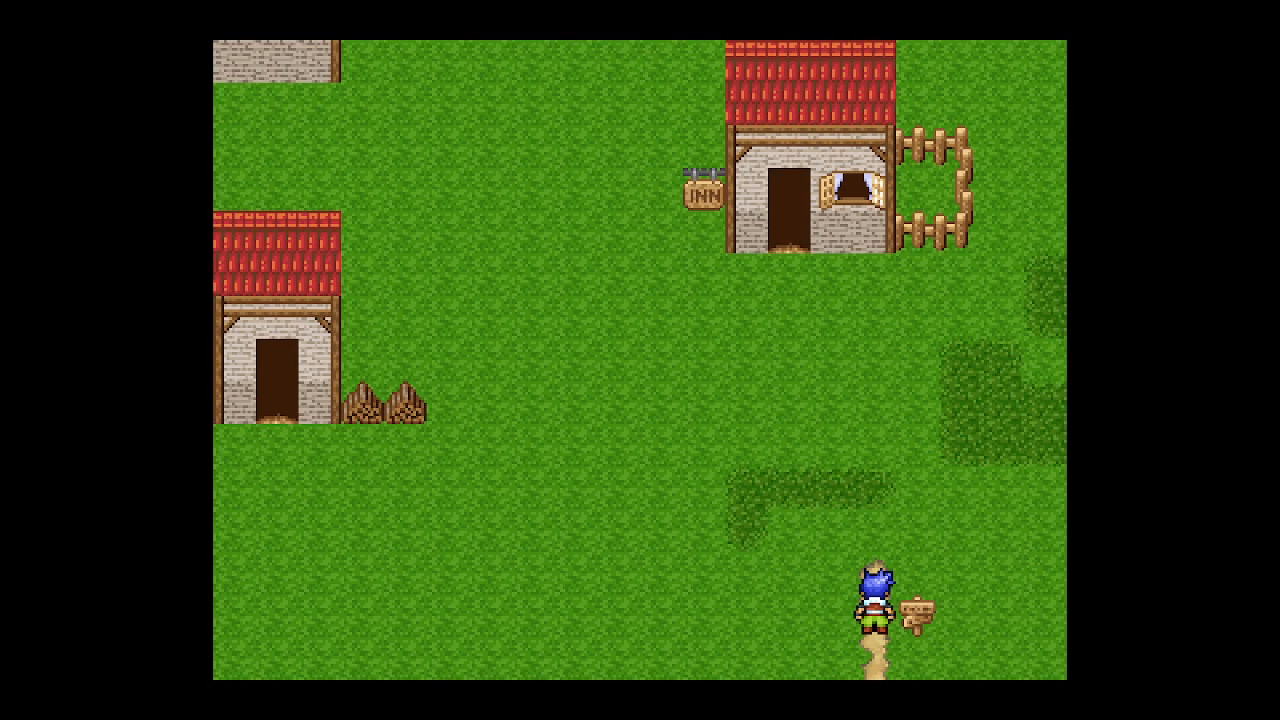
- Return to the title screen from the in-game menu and shut down the playtest
key("Escape")
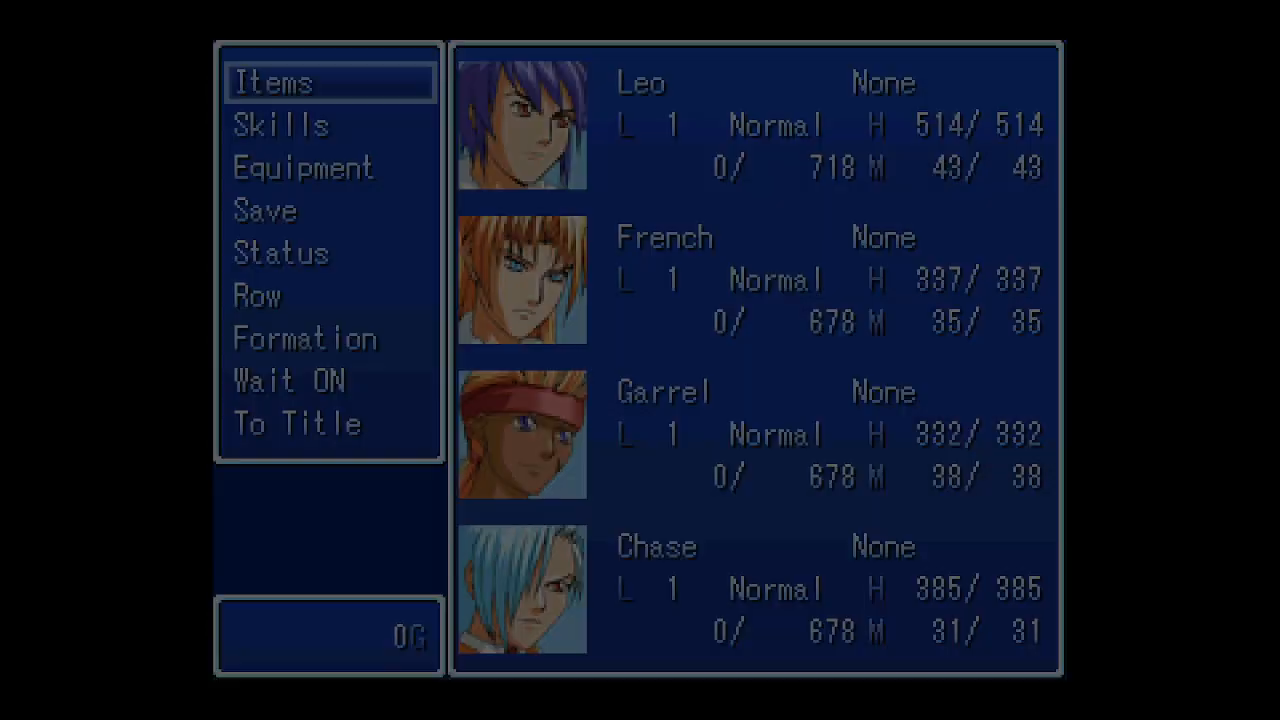
key("Up")
key("Return")
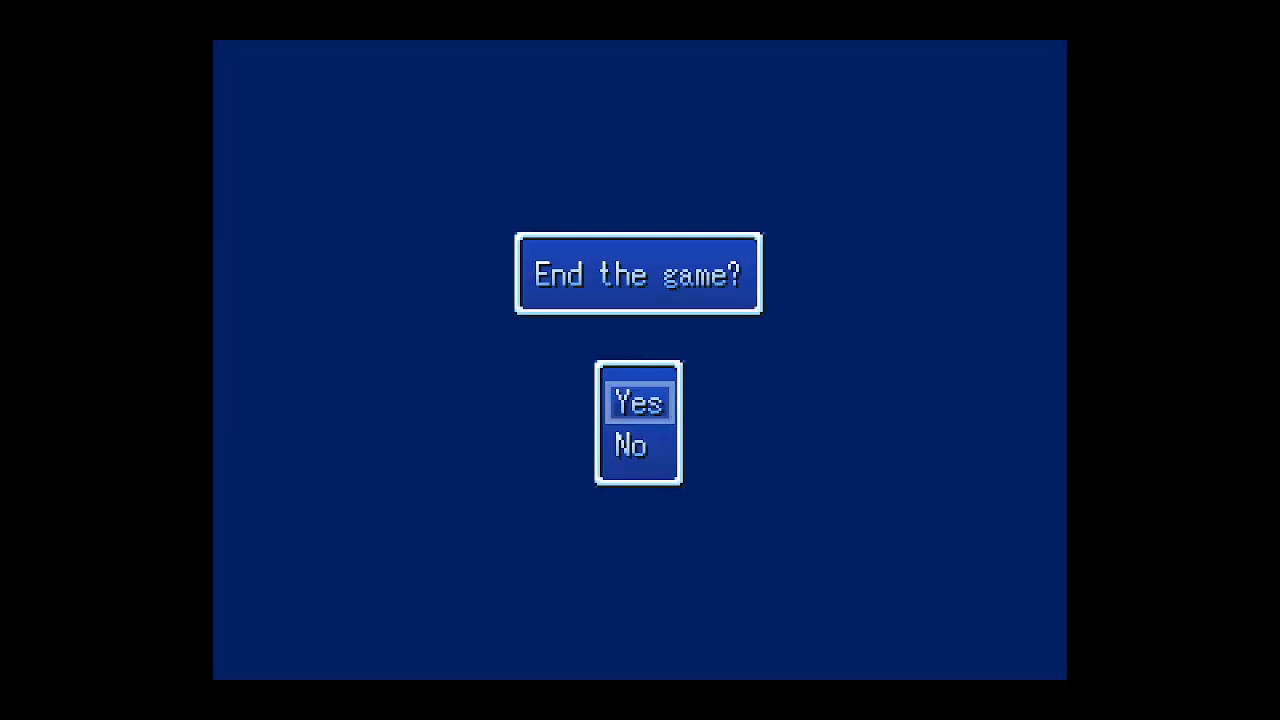
key("Return")
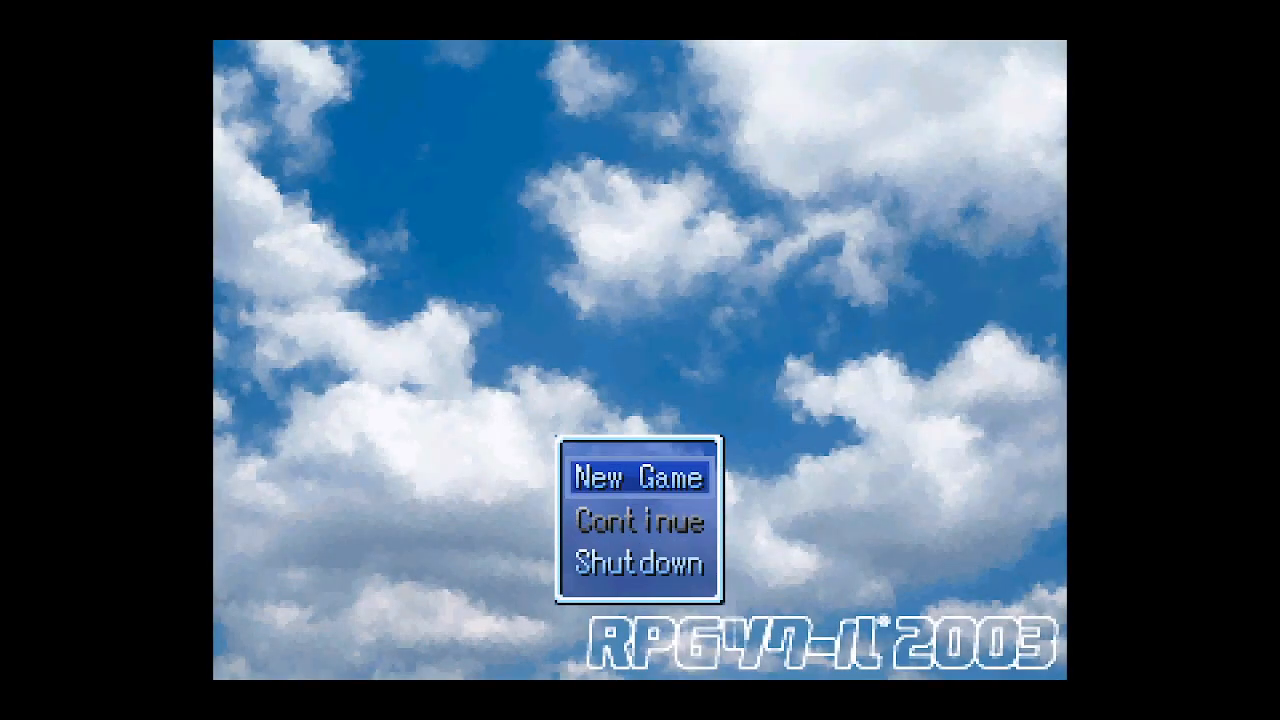
key("Up")
key("Return")
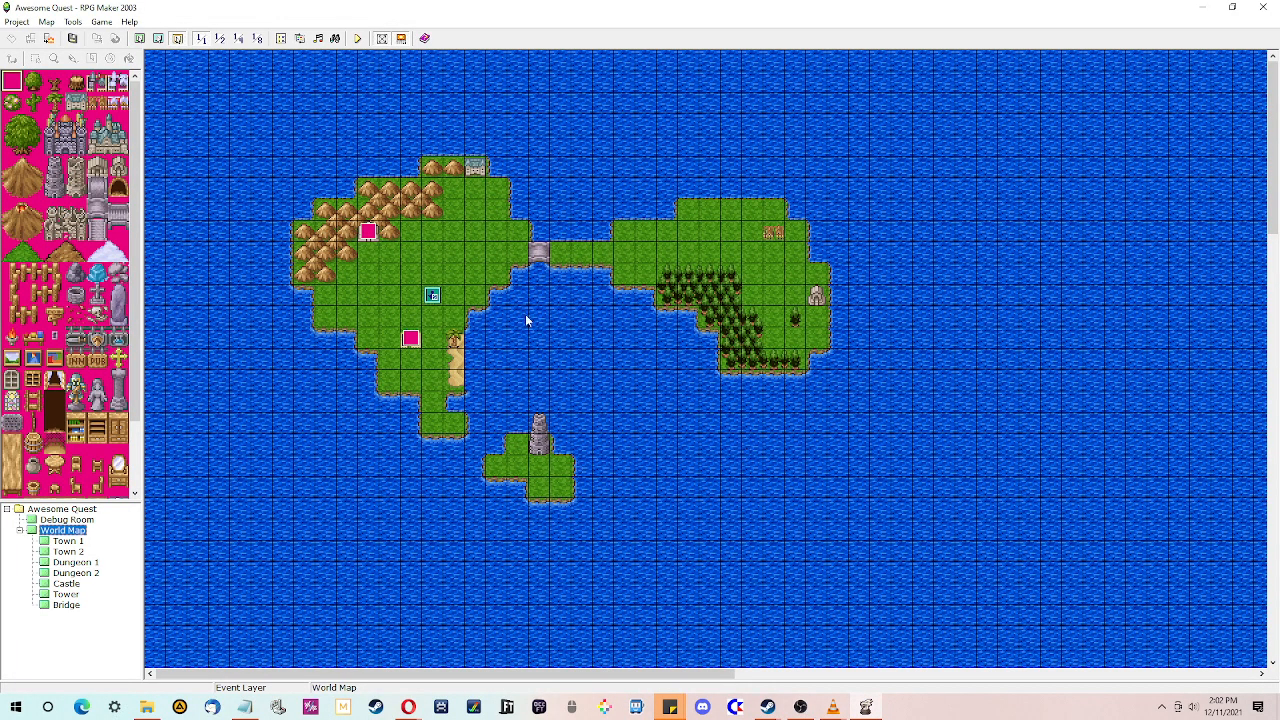
- Open the database and browse its System 2, Common Events, Actors and Terms pages
left_click(281, 38)
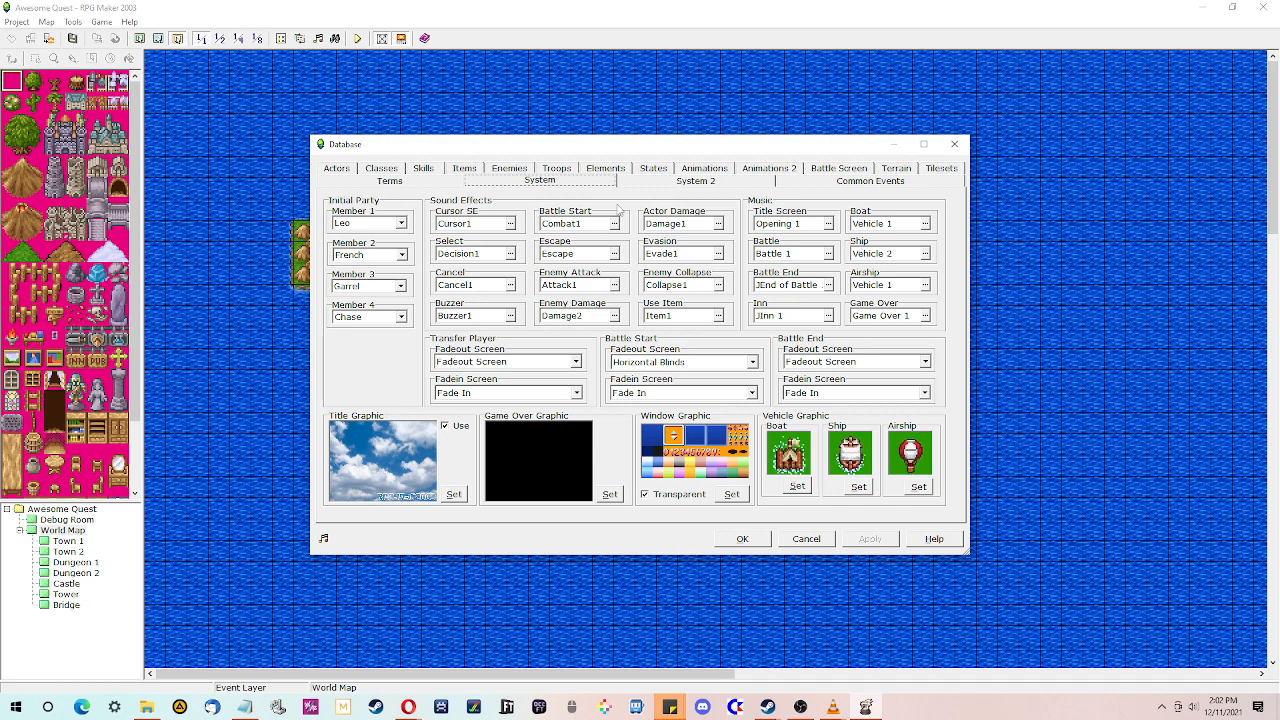
left_click(700, 180)
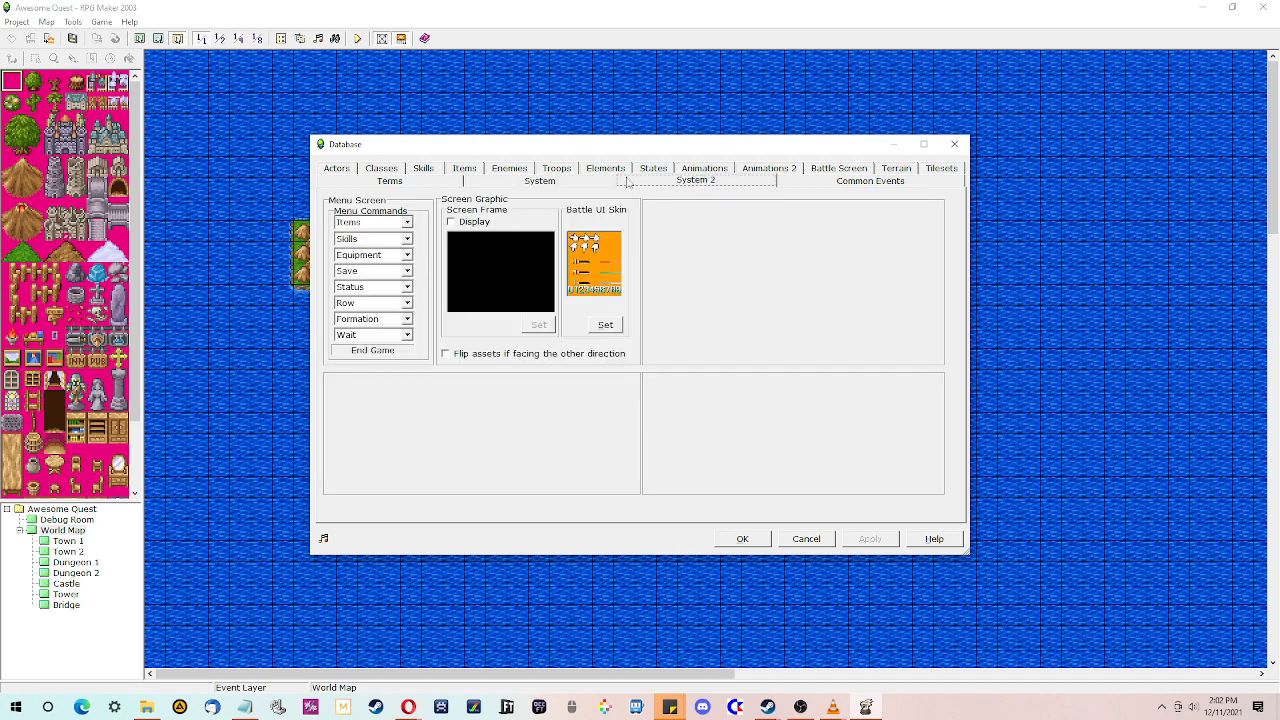
left_click(603, 180)
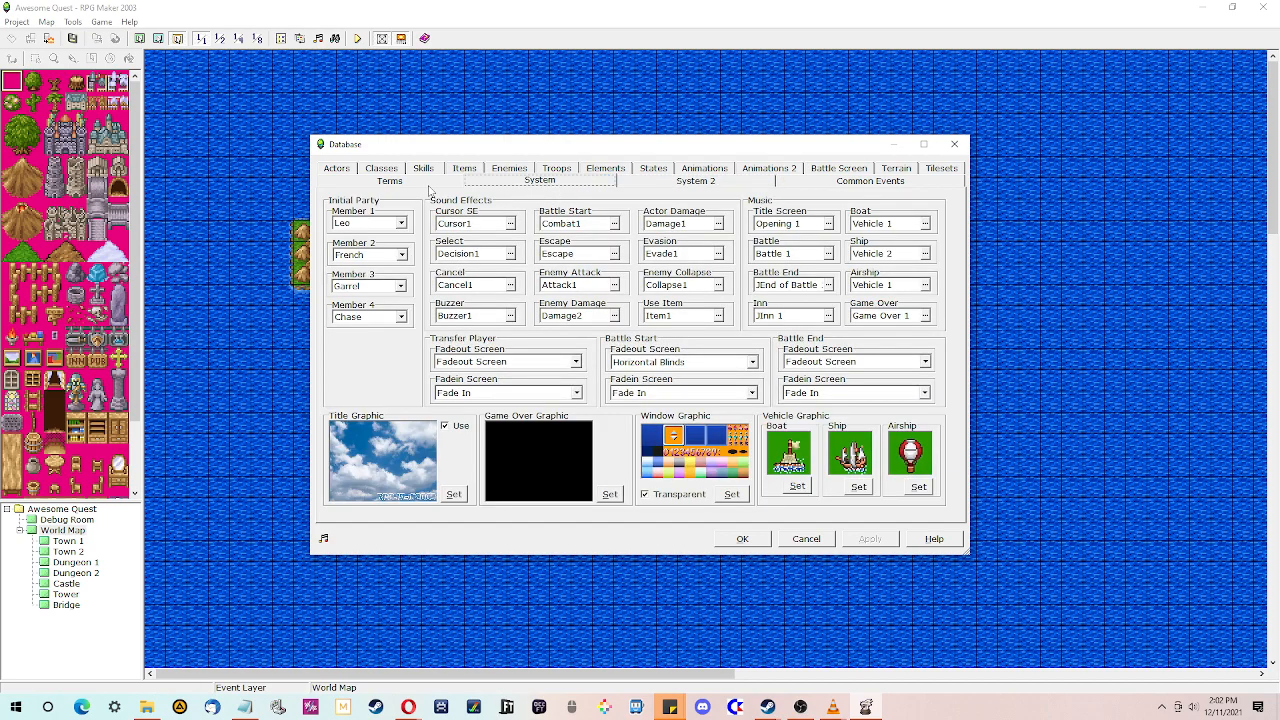
left_click(858, 186)
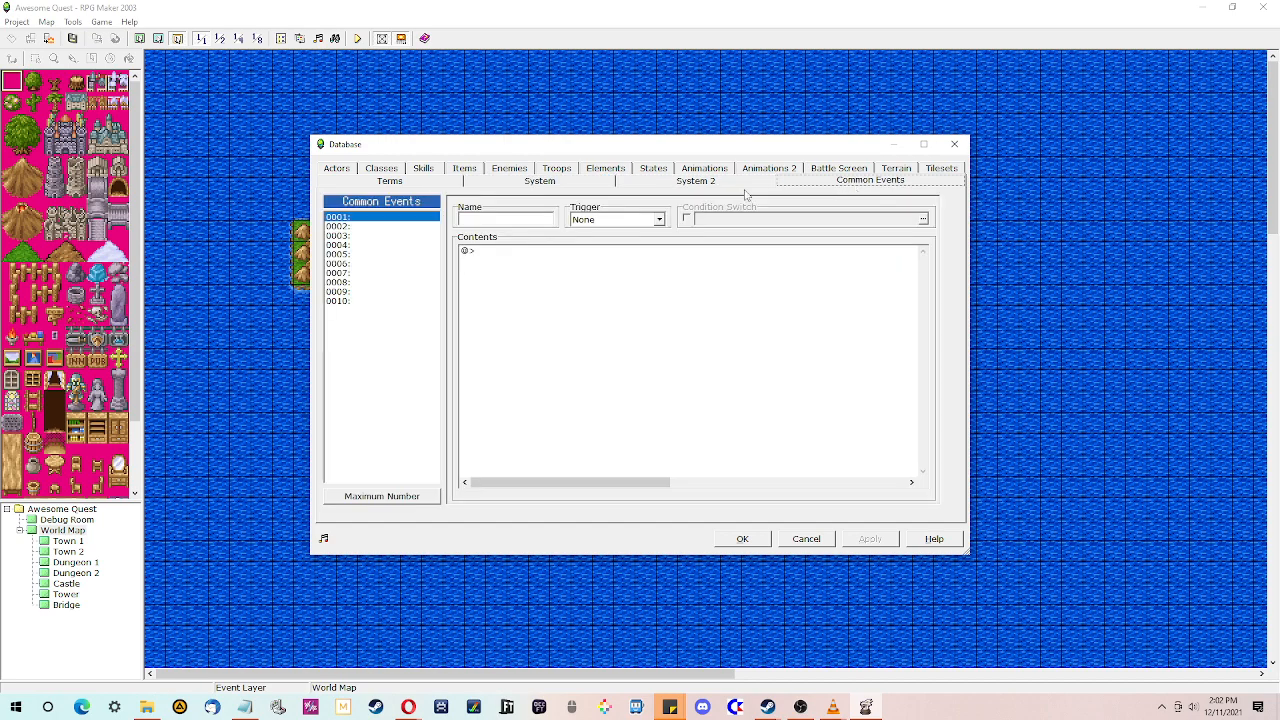
left_click(605, 182)
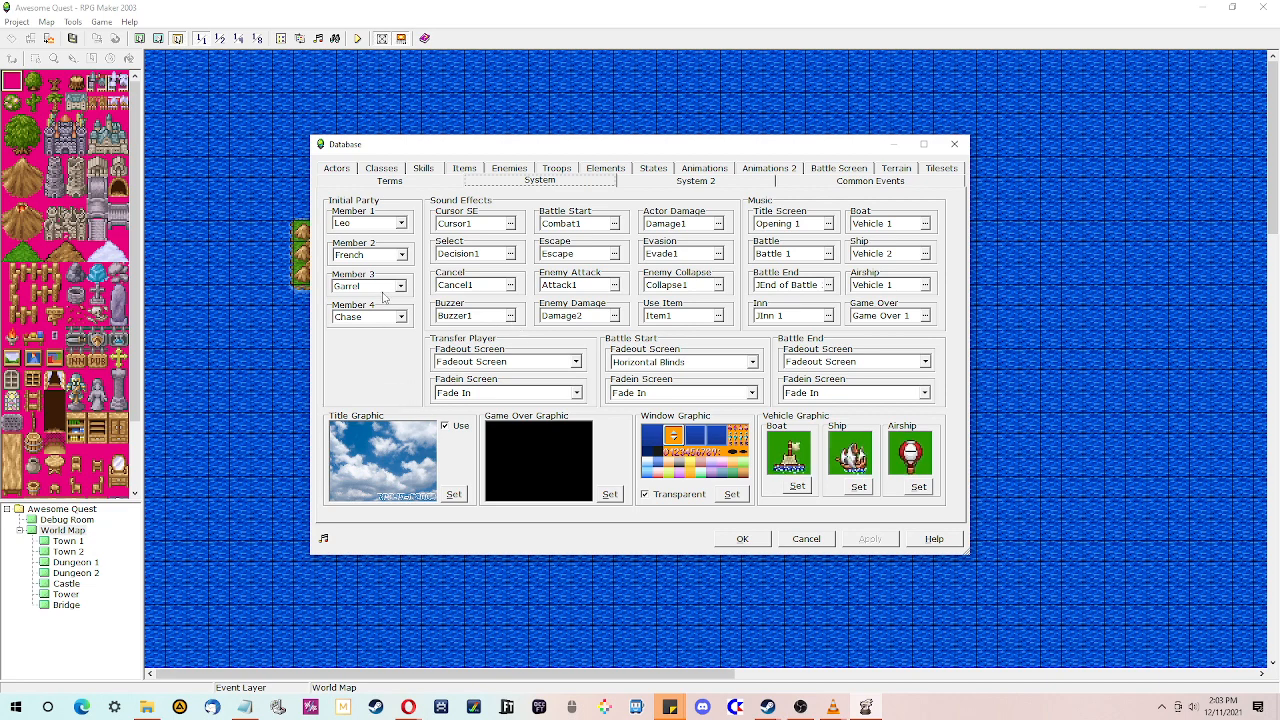
left_click(333, 167)
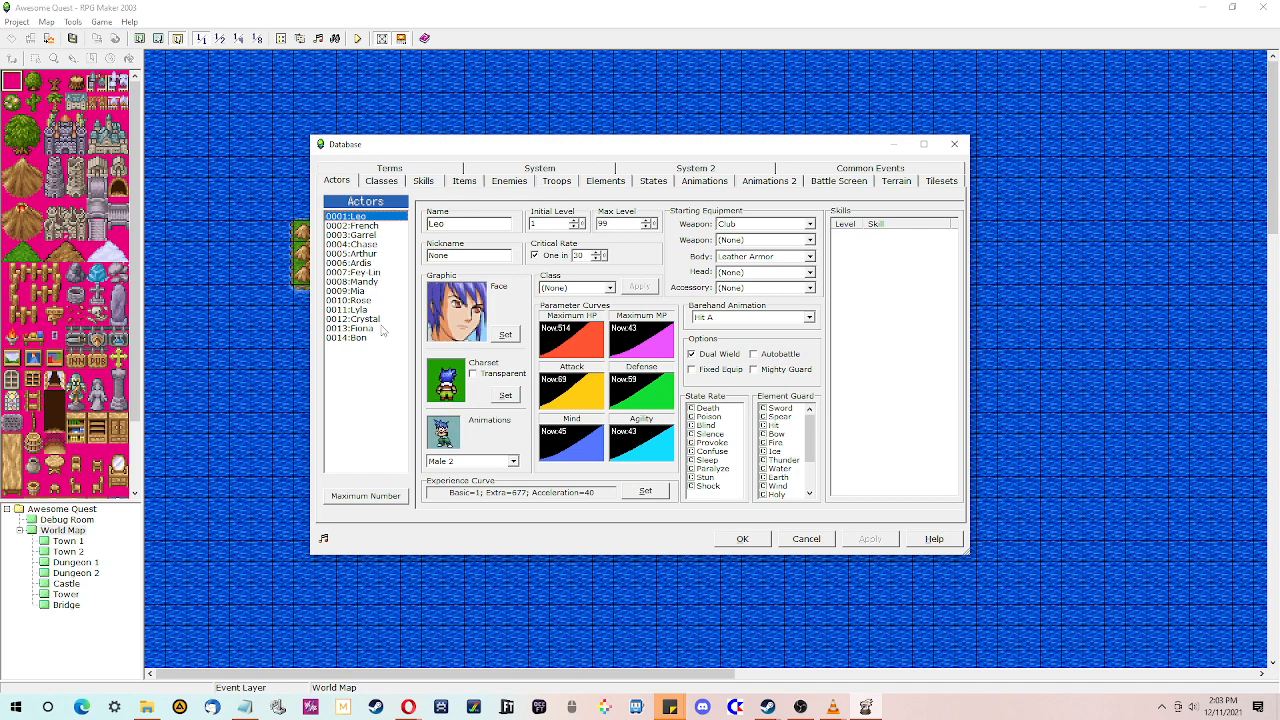
left_click(536, 168)
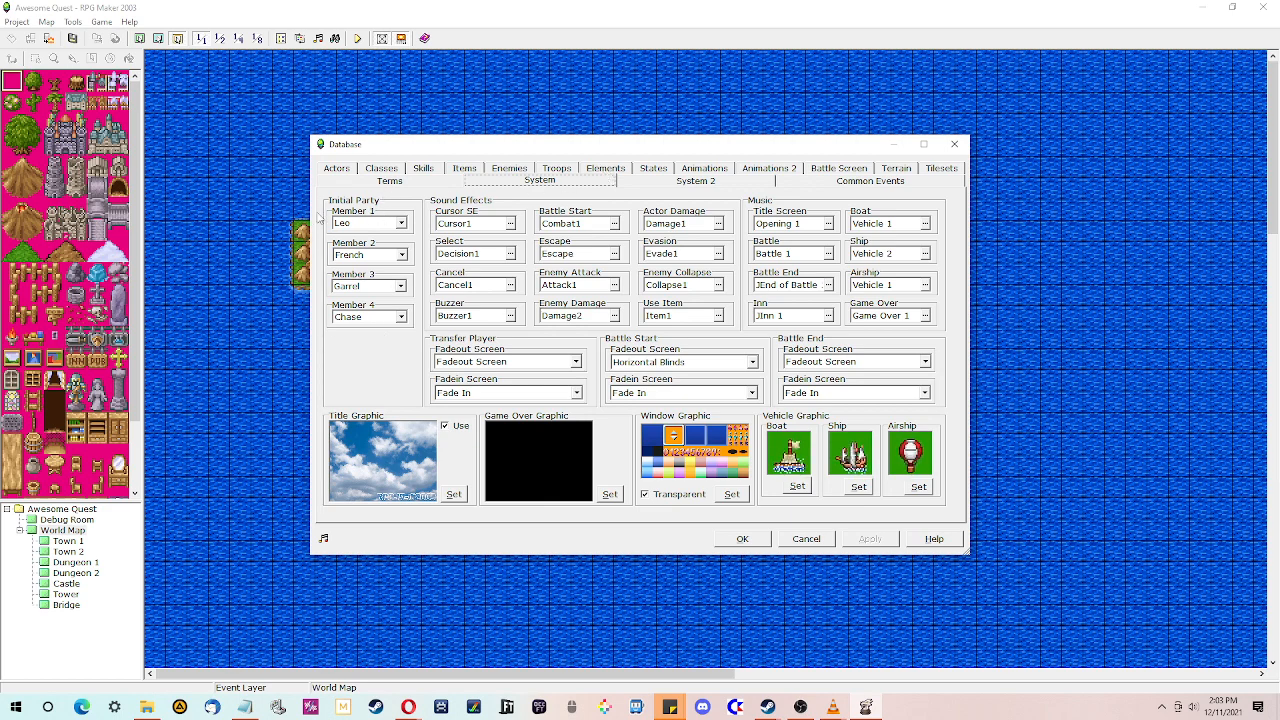
left_click(357, 181)
left_click(338, 169)
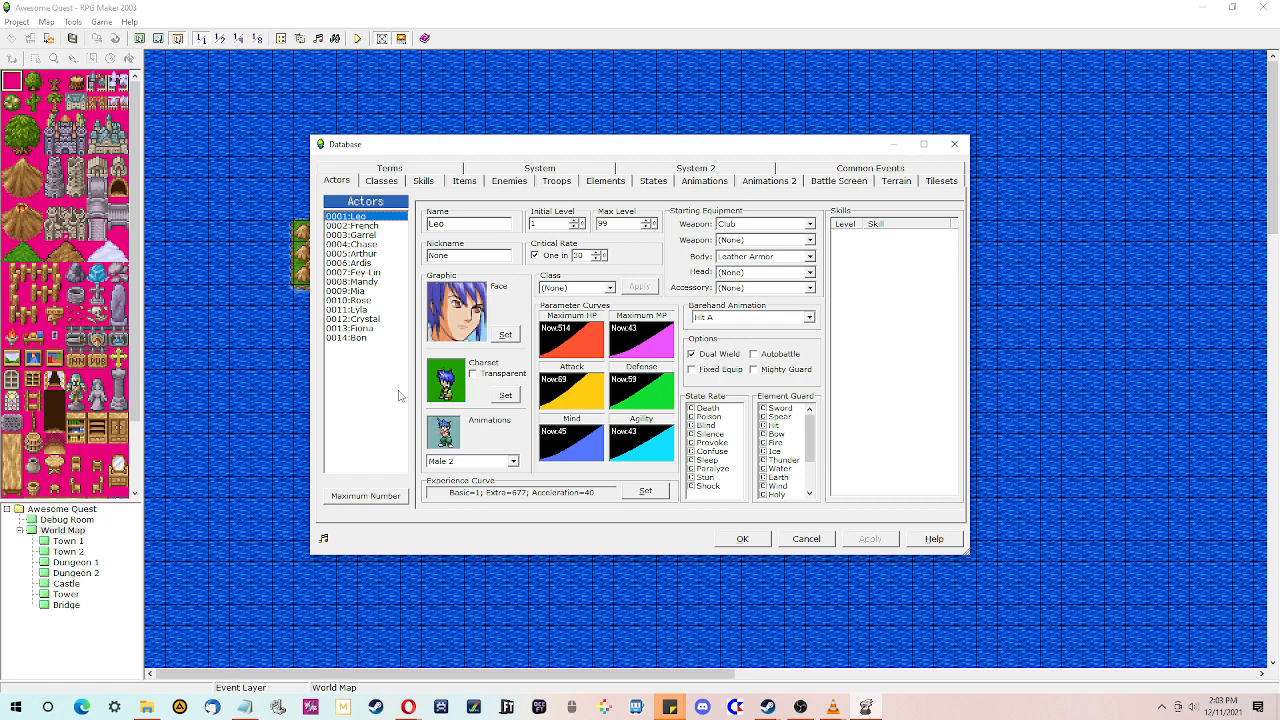
left_click(493, 172)
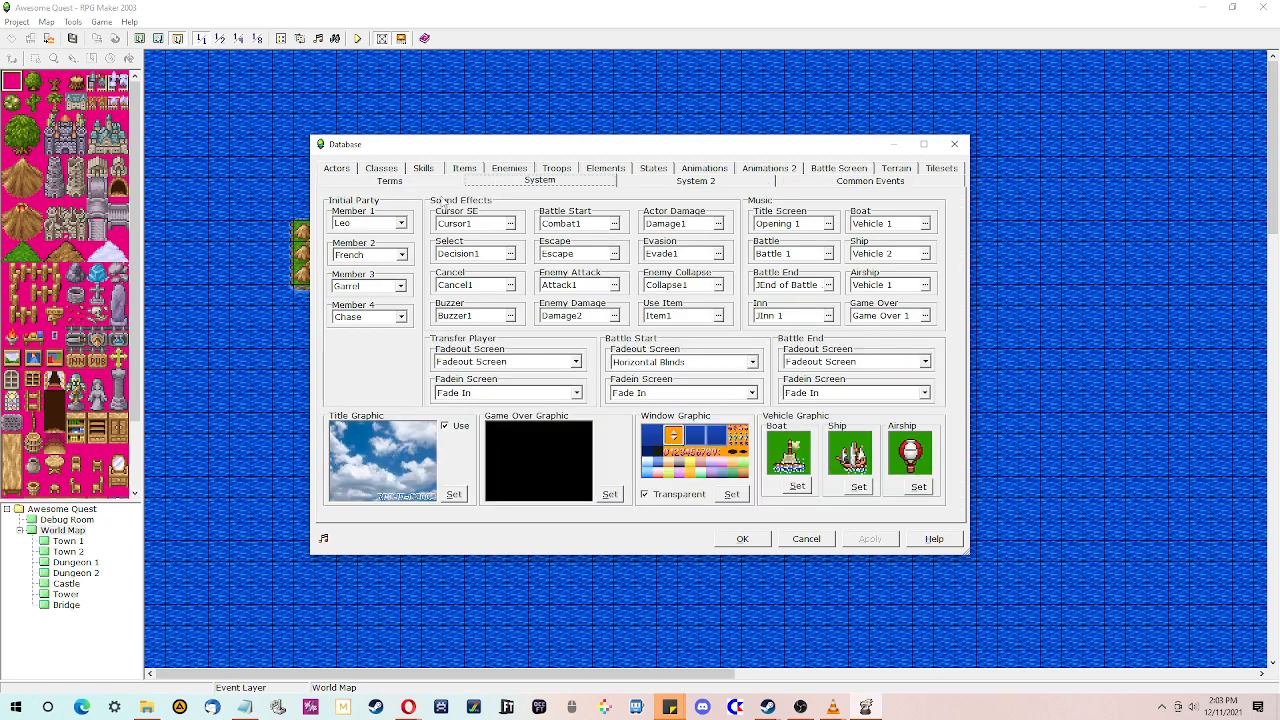
left_click(422, 182)
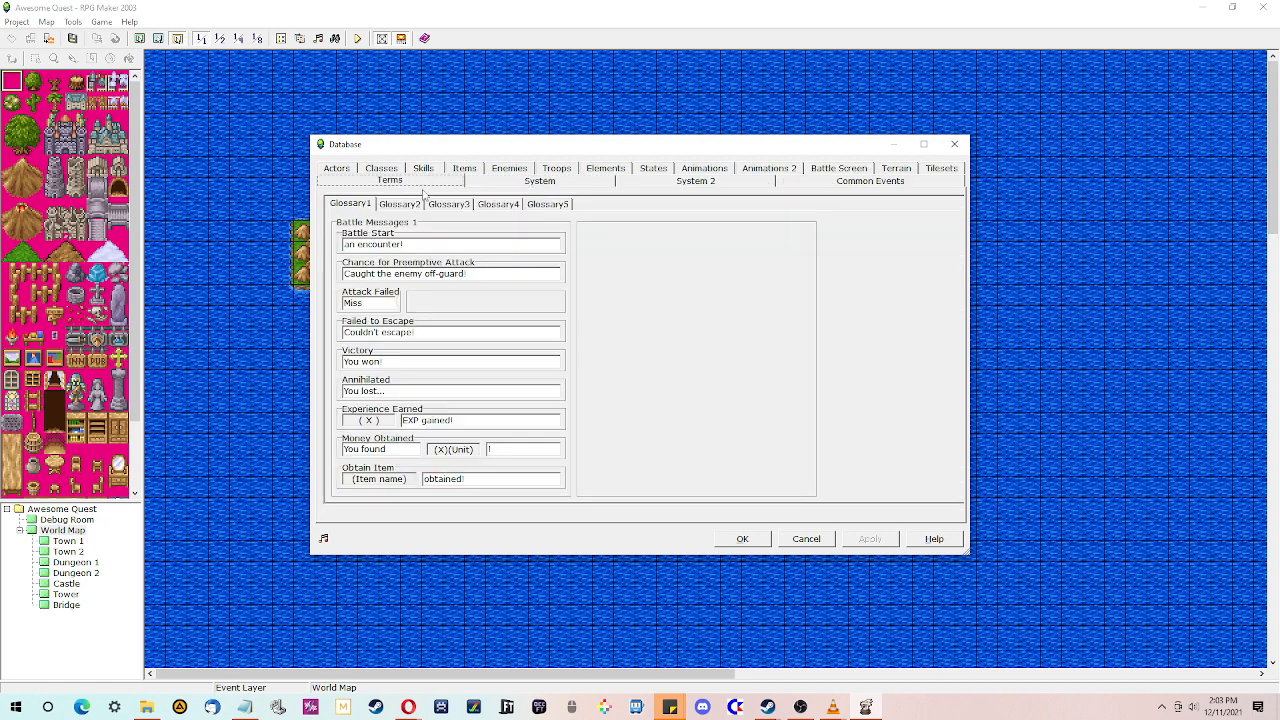
left_click(338, 169)
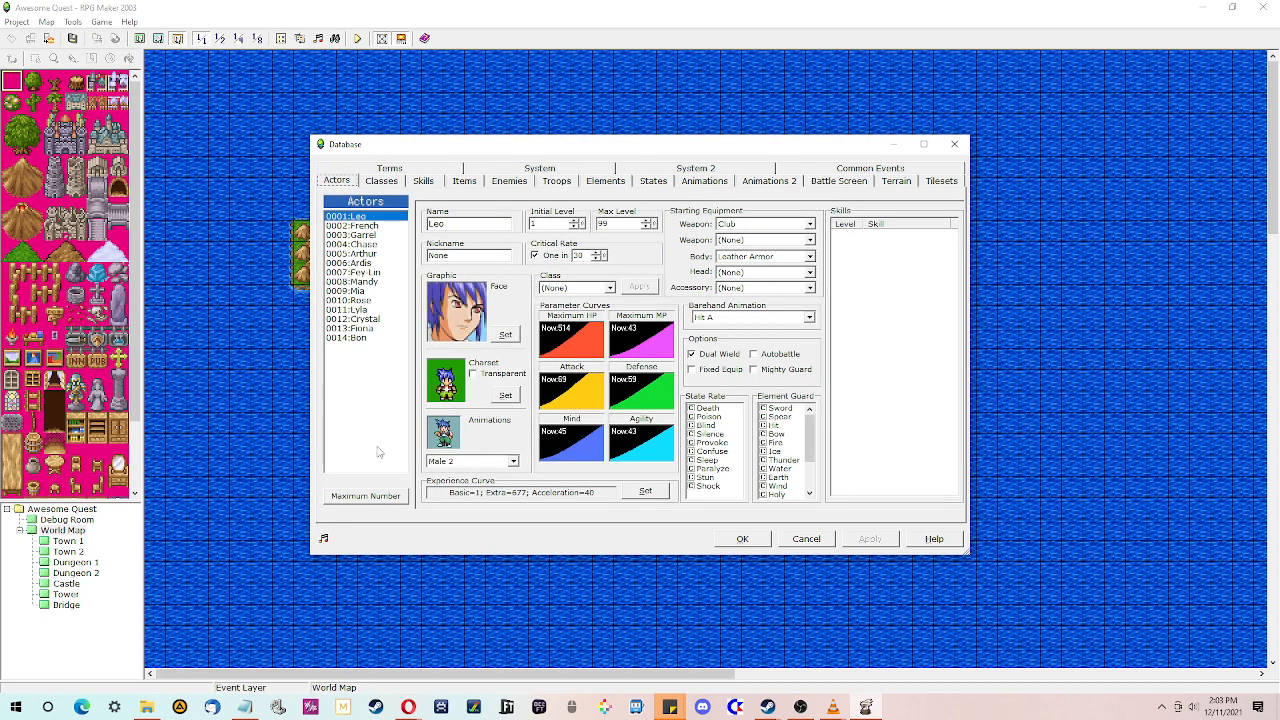
- Raise the actor maximum to 15 and name the new actor 0015 GHOST
left_click(382, 497)
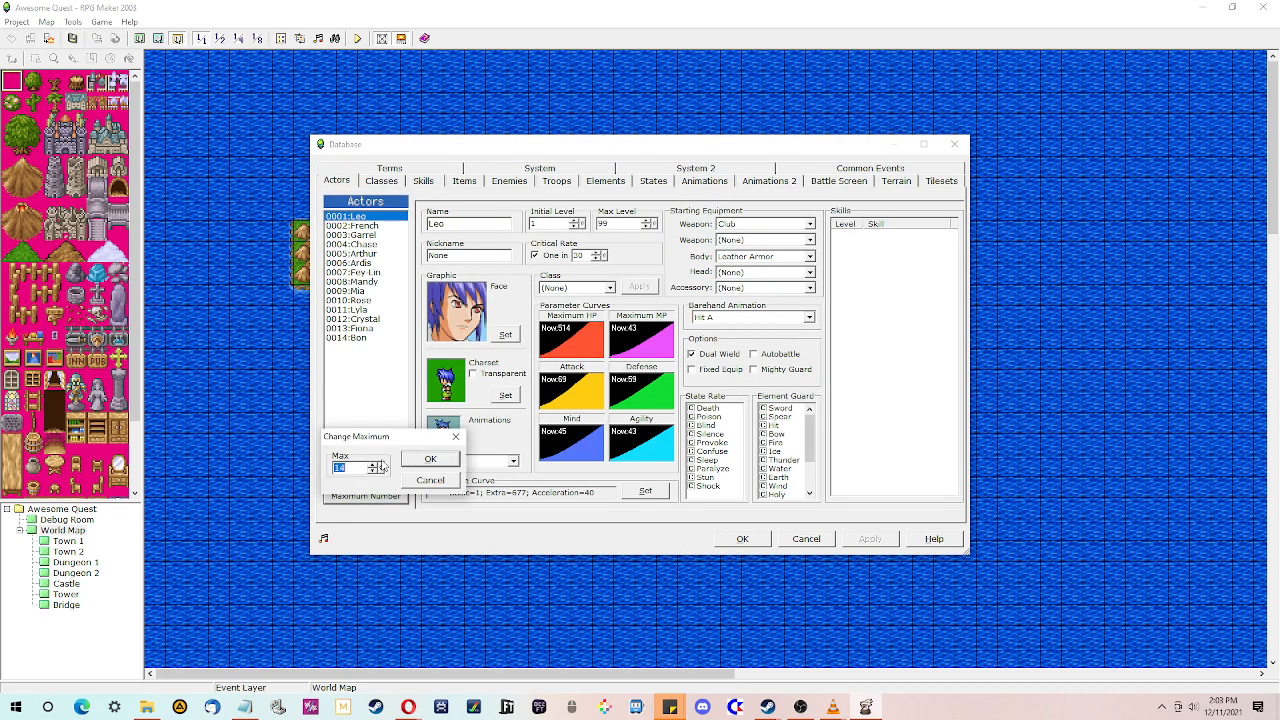
left_click(430, 459)
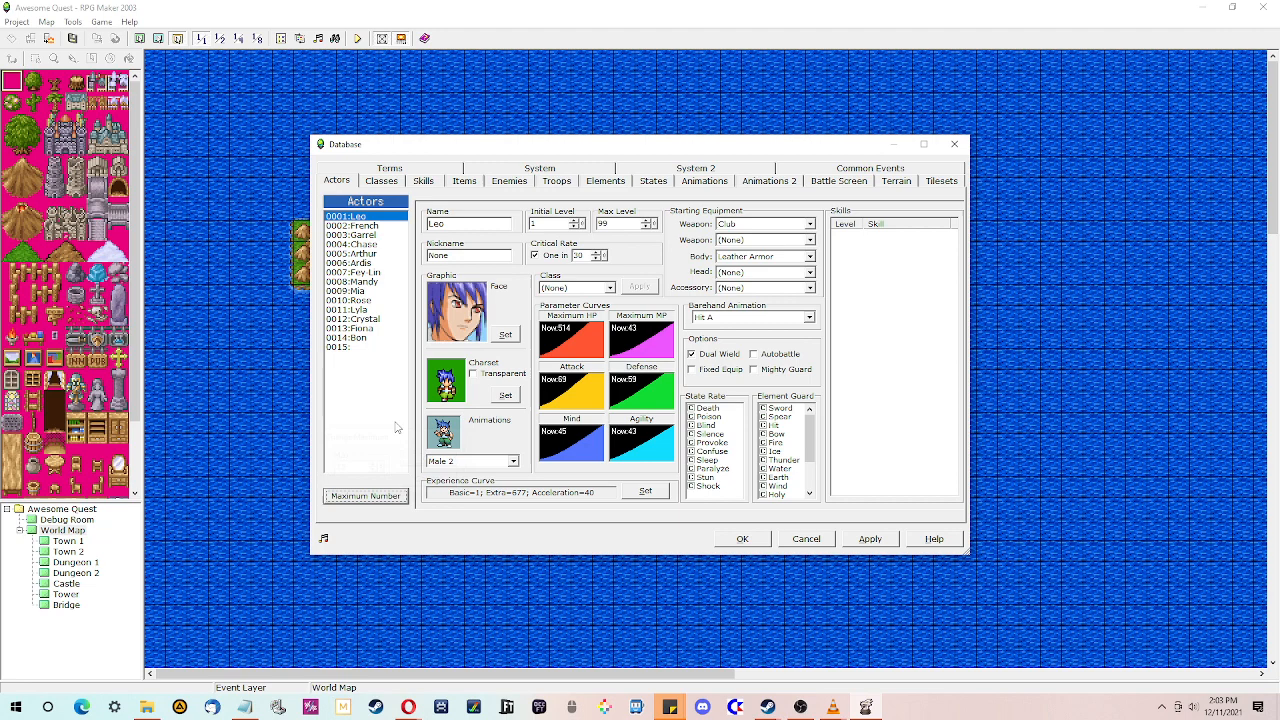
left_click(350, 347)
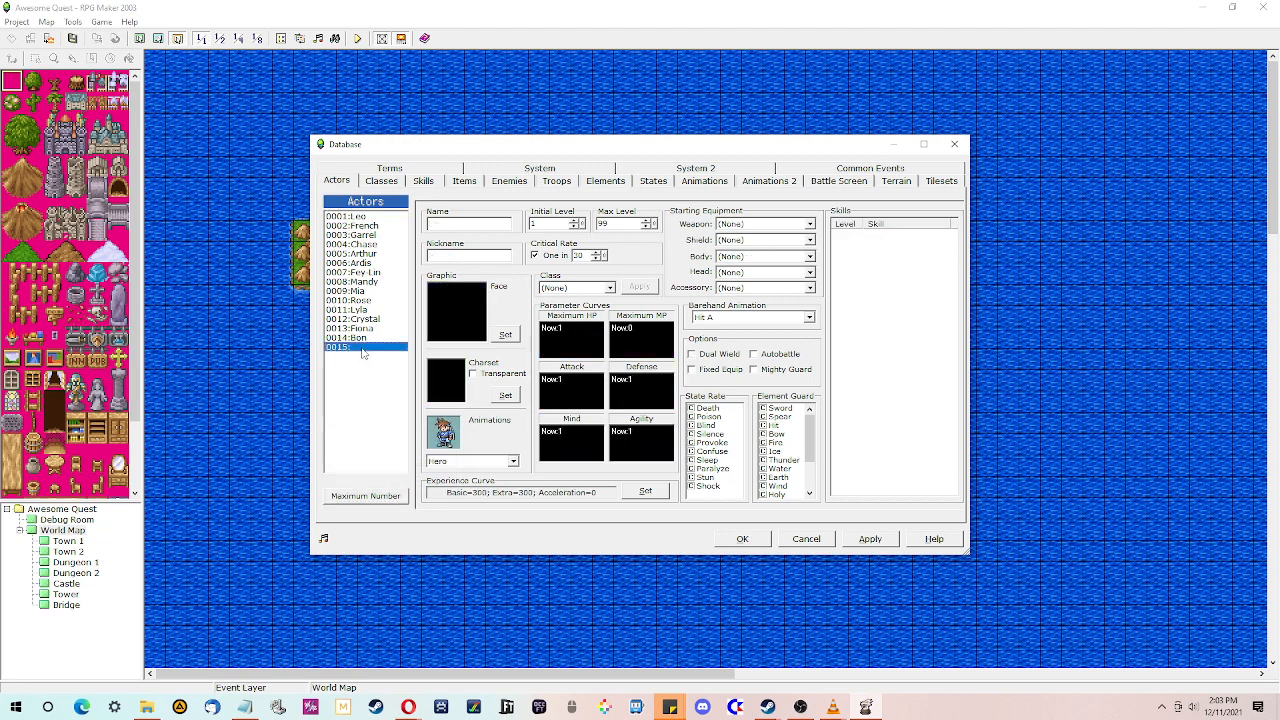
left_click(474, 224)
type("GHOST")
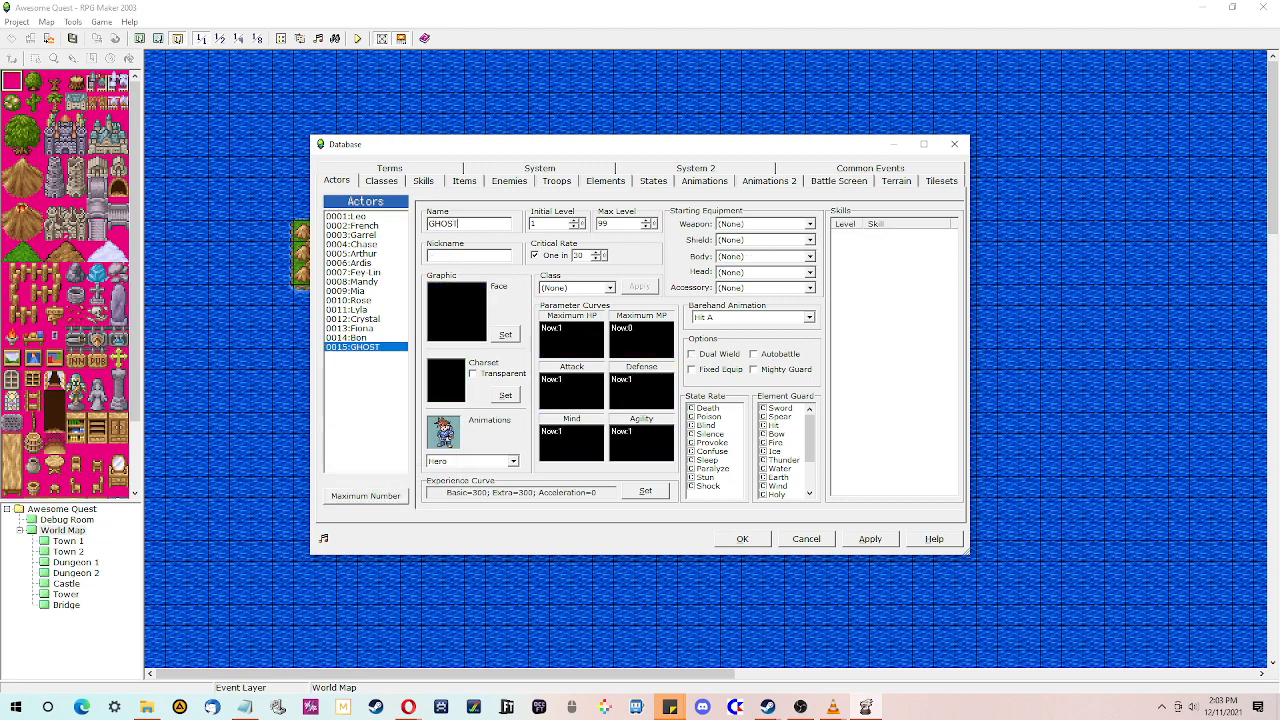
- Set GHOST's face graphic to the hooded skull from the Monster faceset
left_click(505, 335)
left_click(485, 243)
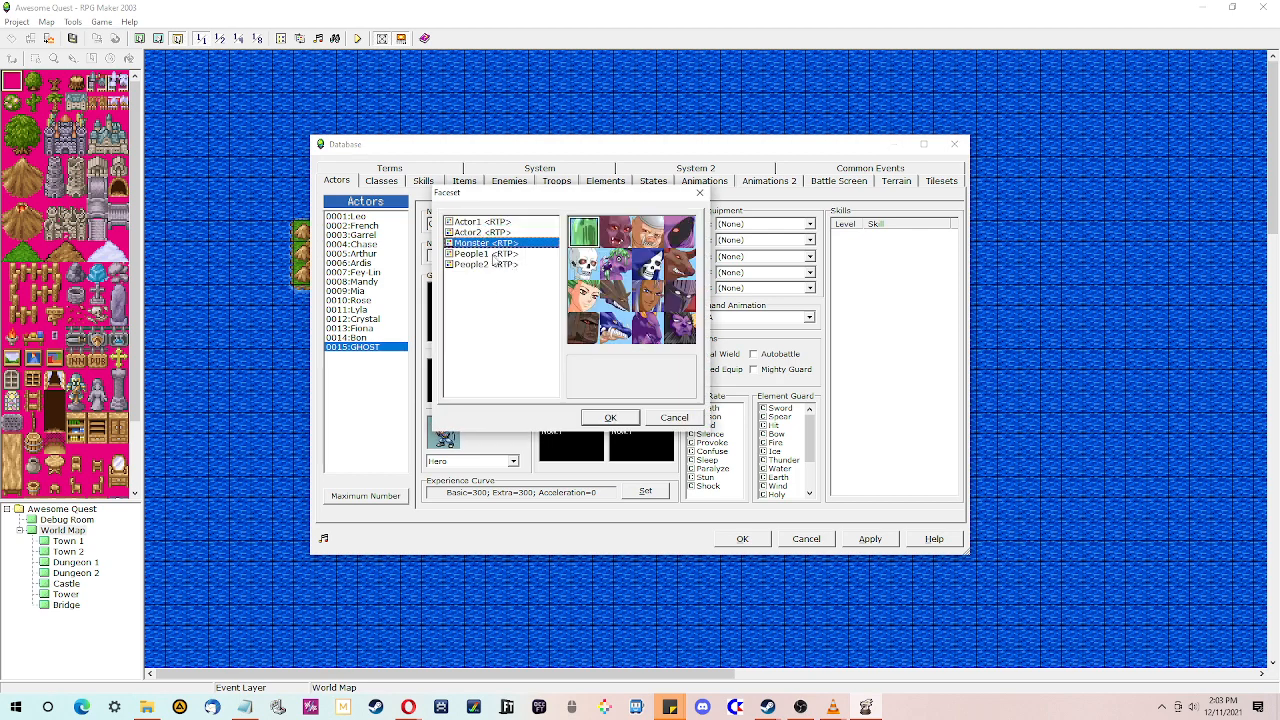
left_click(490, 253)
left_click(491, 243)
left_click(649, 265)
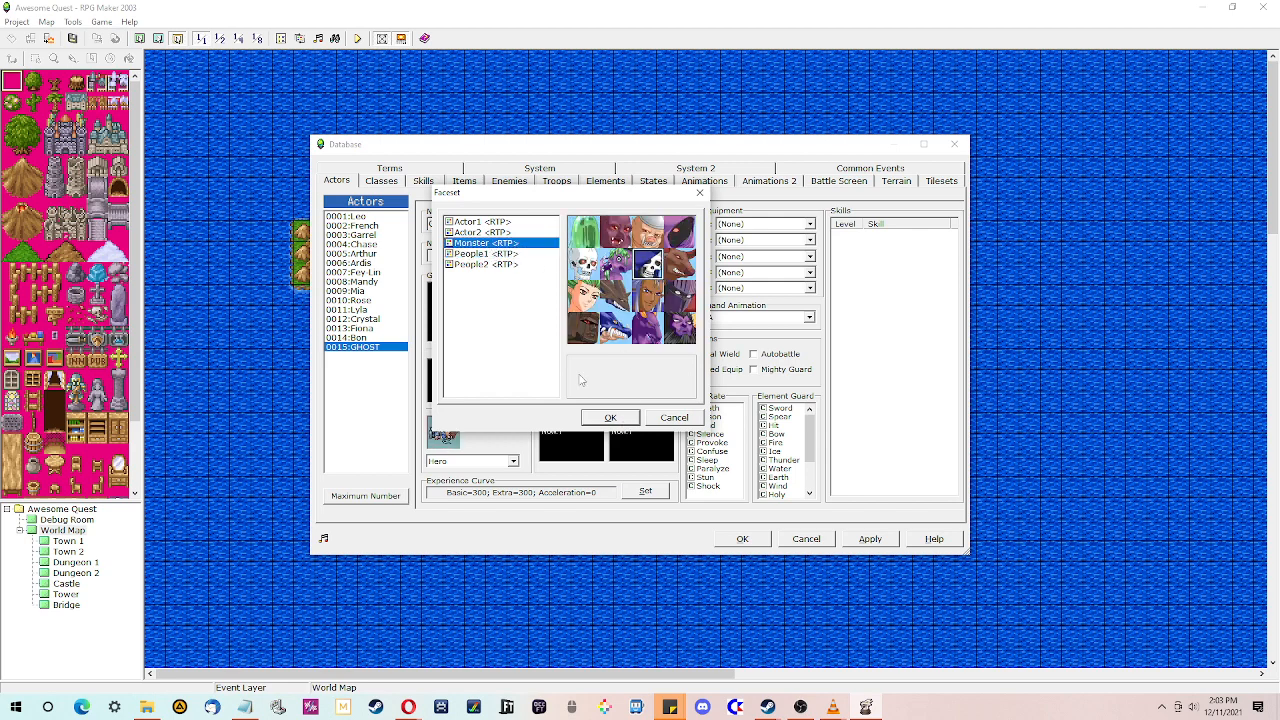
left_click(606, 418)
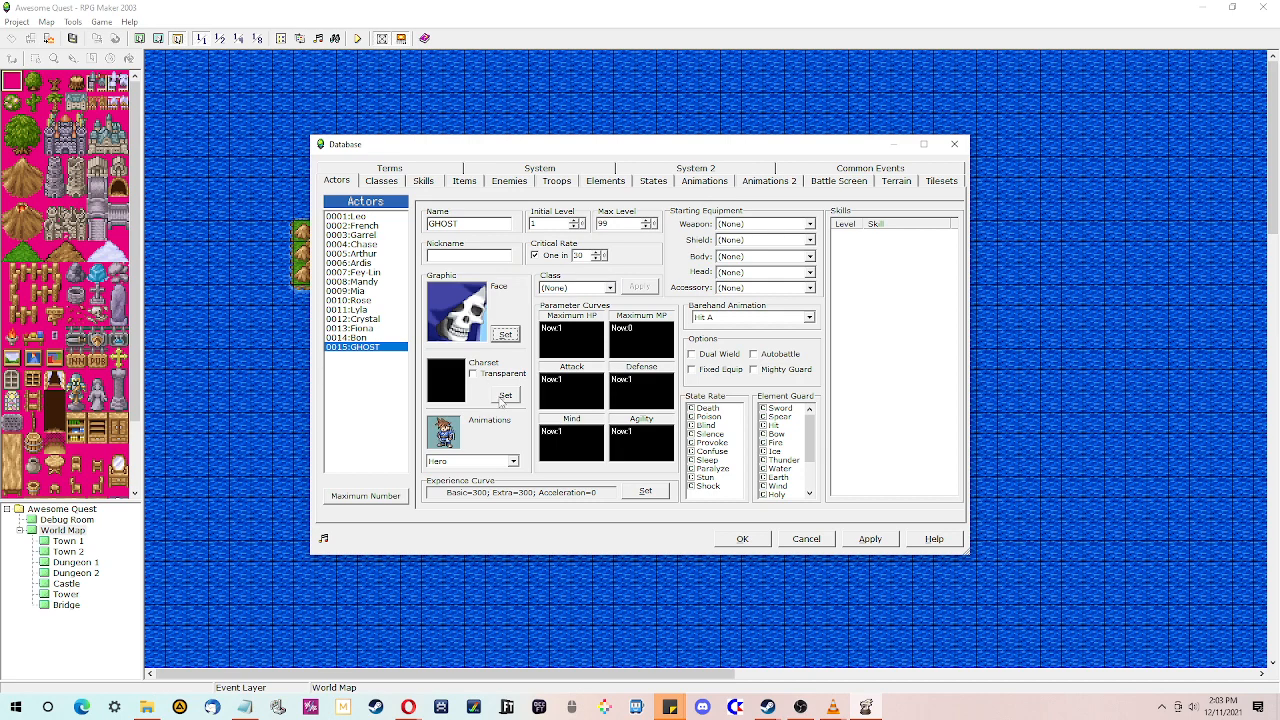
- Browse the walking graphic sets for a suitable character sprite for GHOST
left_click(503, 396)
left_click(662, 419)
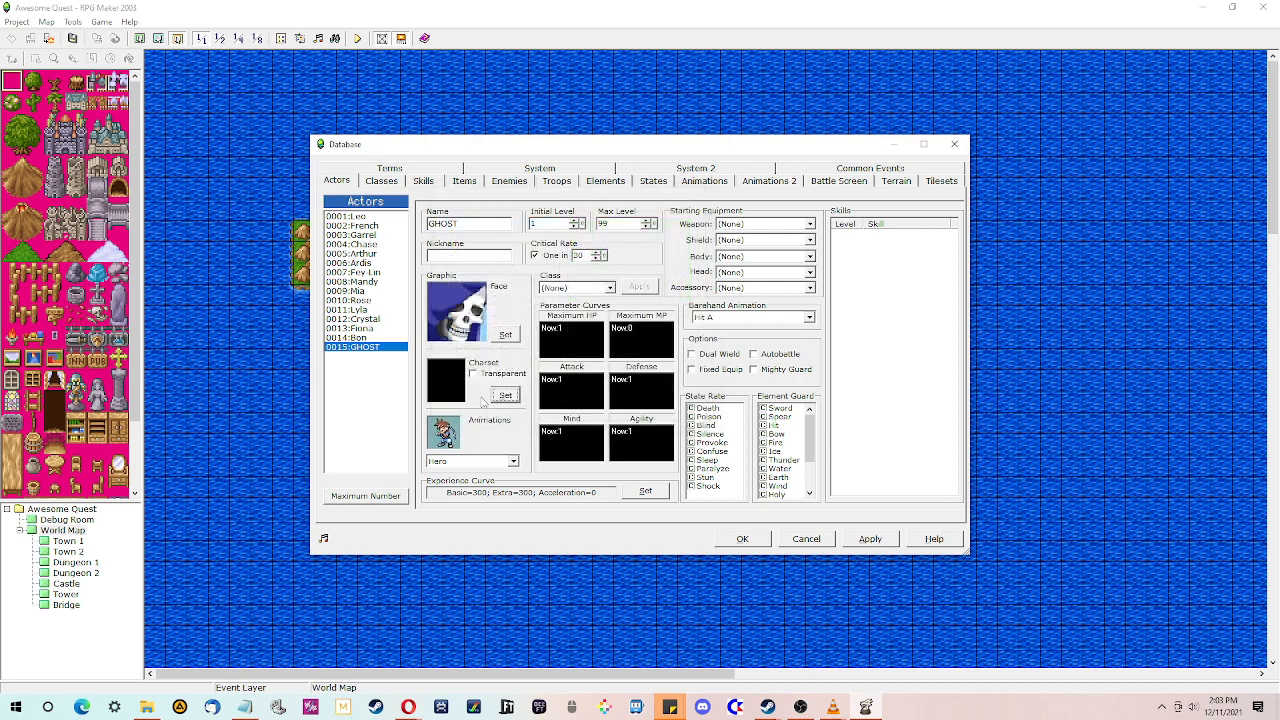
left_click(503, 396)
left_click(483, 243)
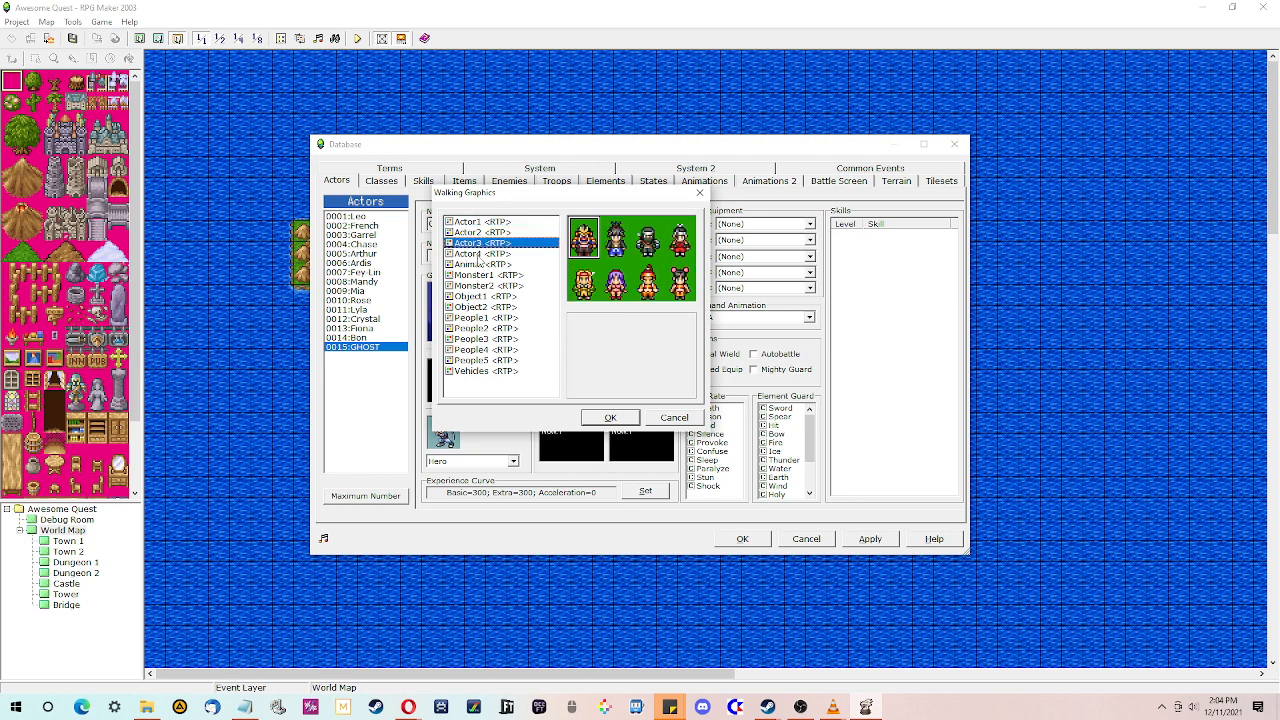
left_click(481, 255)
left_click(479, 276)
left_click(477, 298)
left_click(474, 330)
left_click(474, 339)
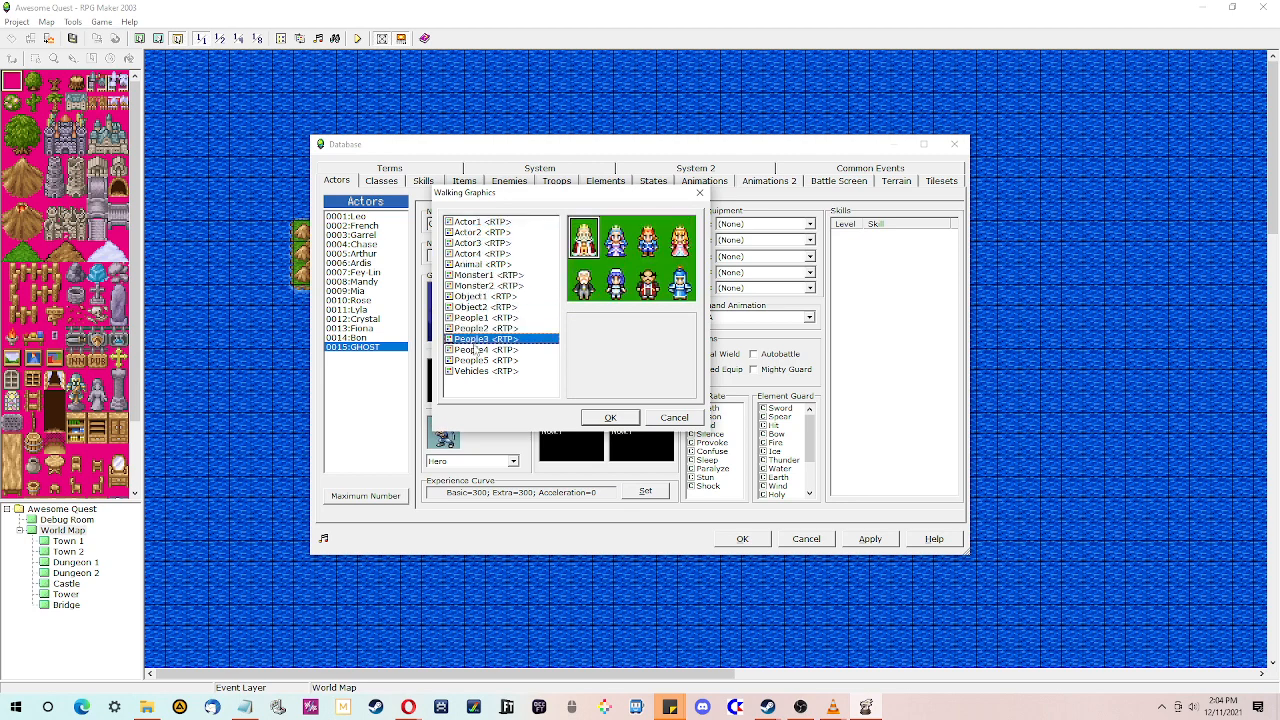
left_click(474, 360)
left_click(474, 371)
left_click(474, 349)
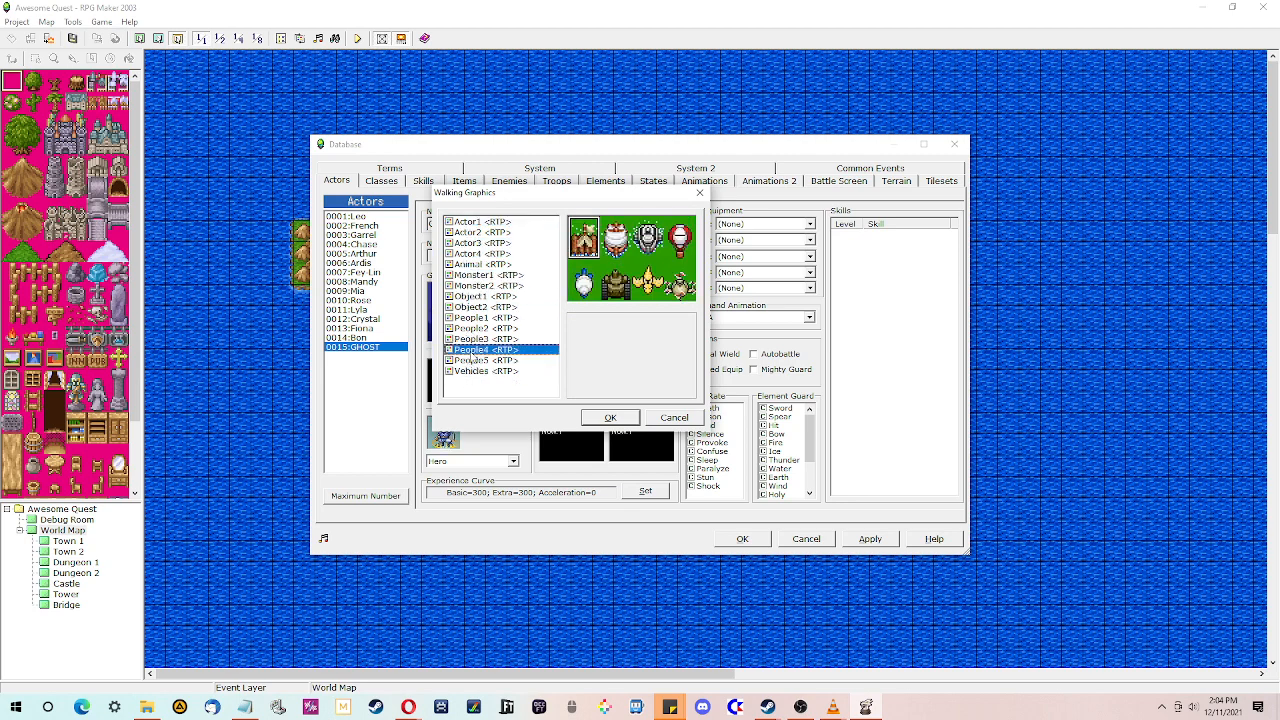
left_click(476, 328)
left_click(483, 297)
left_click(485, 286)
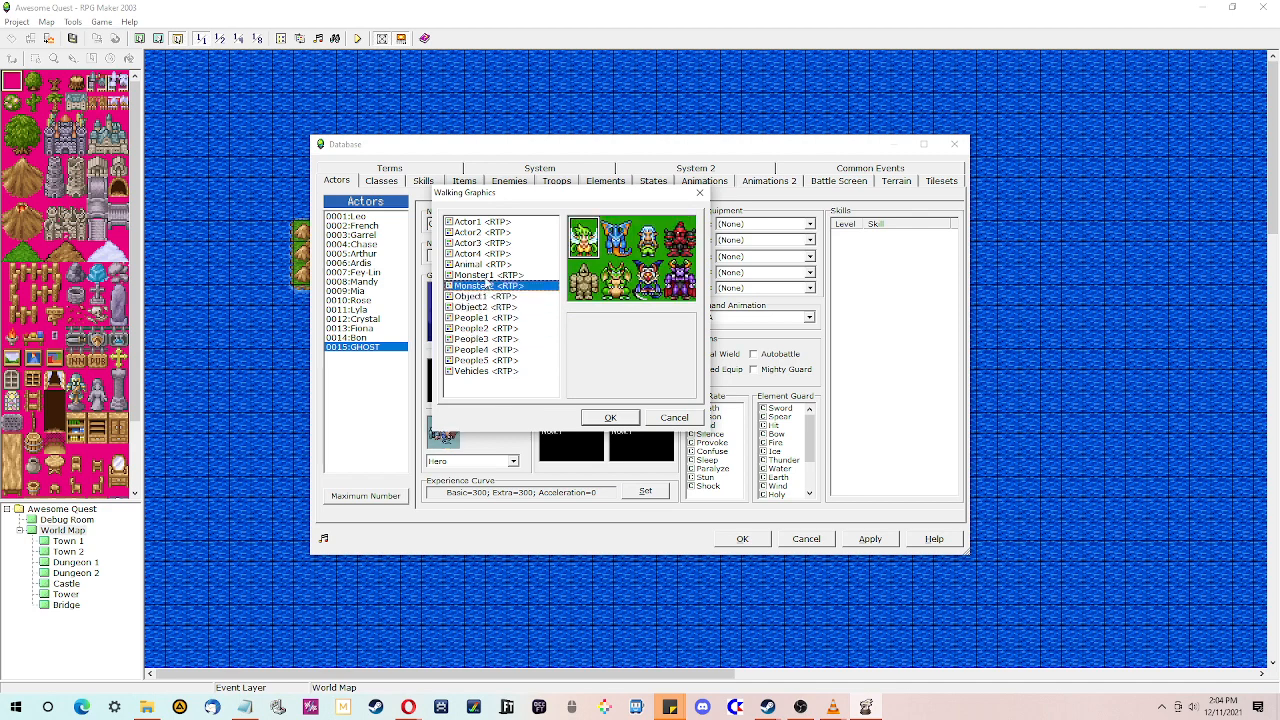
left_click(490, 275)
left_click(494, 255)
left_click(502, 243)
left_click(506, 232)
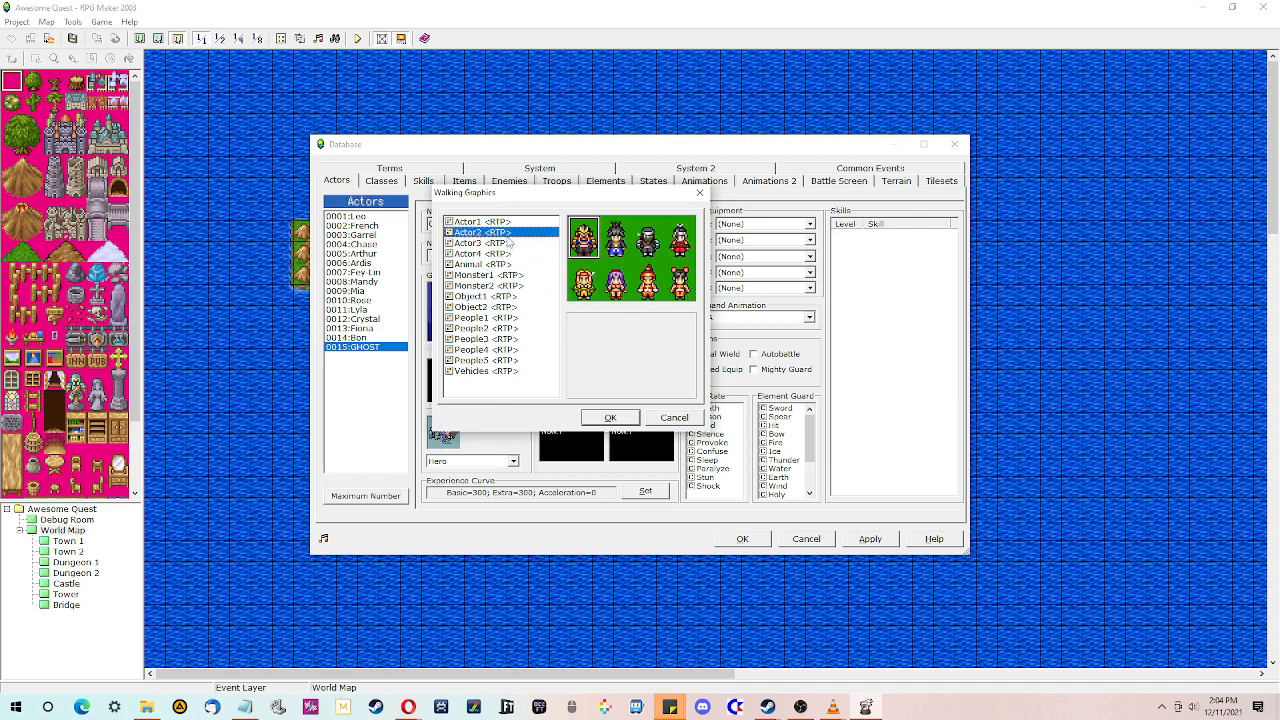
left_click(512, 222)
left_click(508, 254)
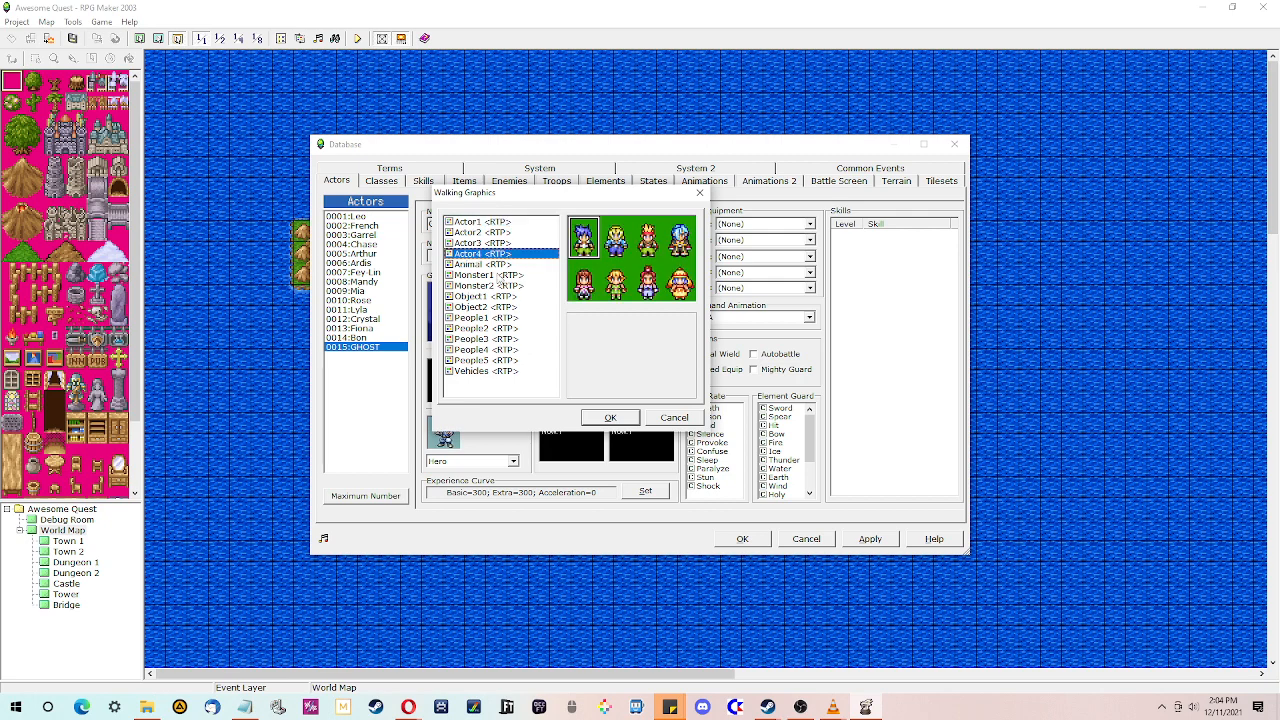
- Set GHOST's charset to the white ghost sprite from Monster1
left_click(497, 276)
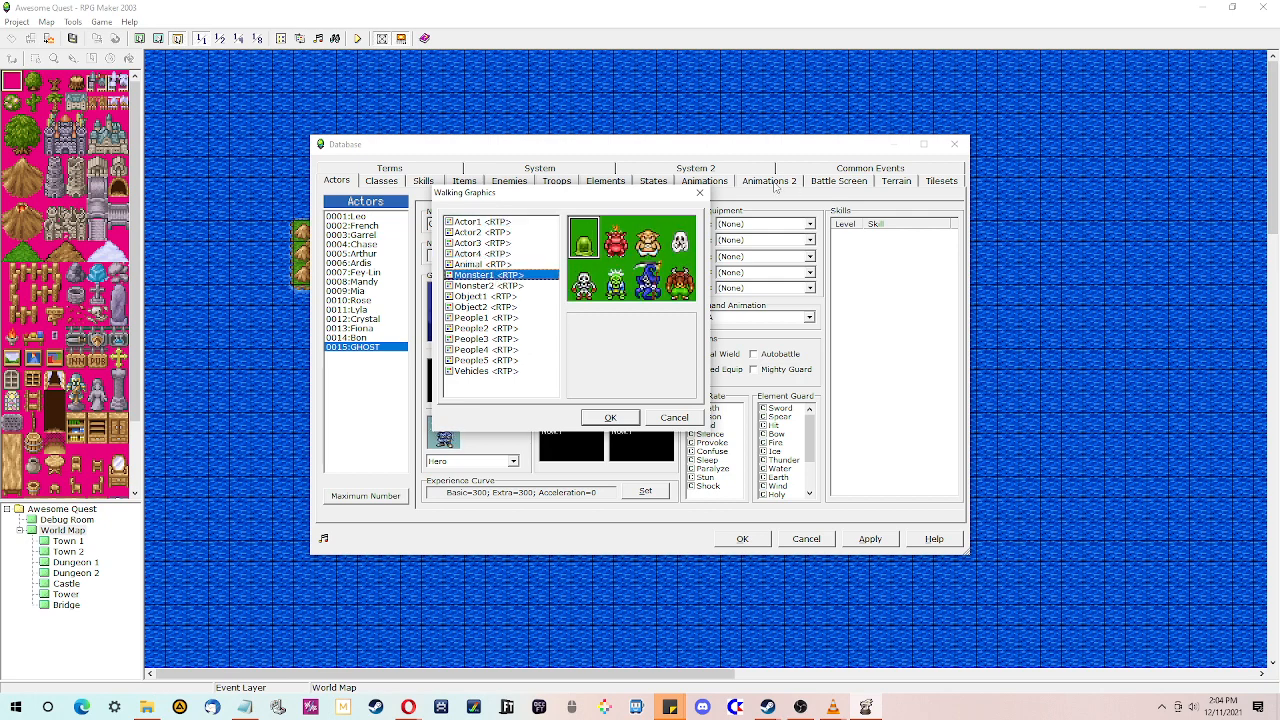
left_click(680, 240)
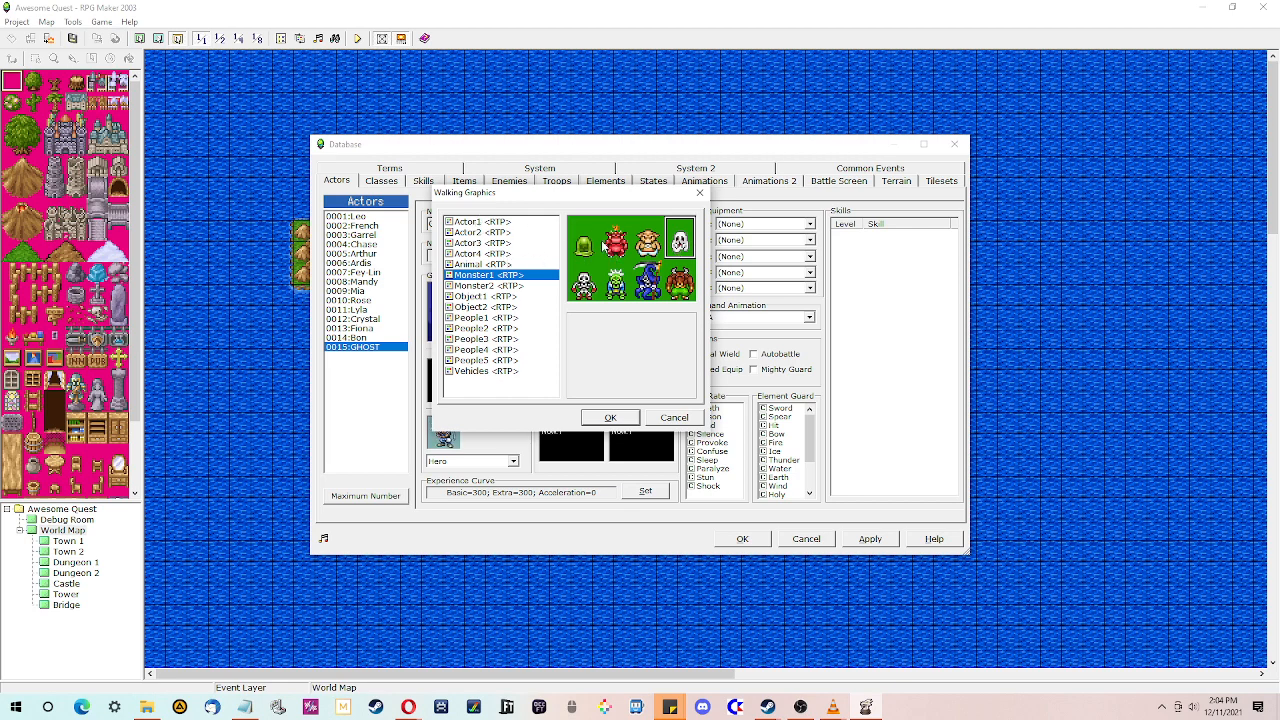
left_click(611, 418)
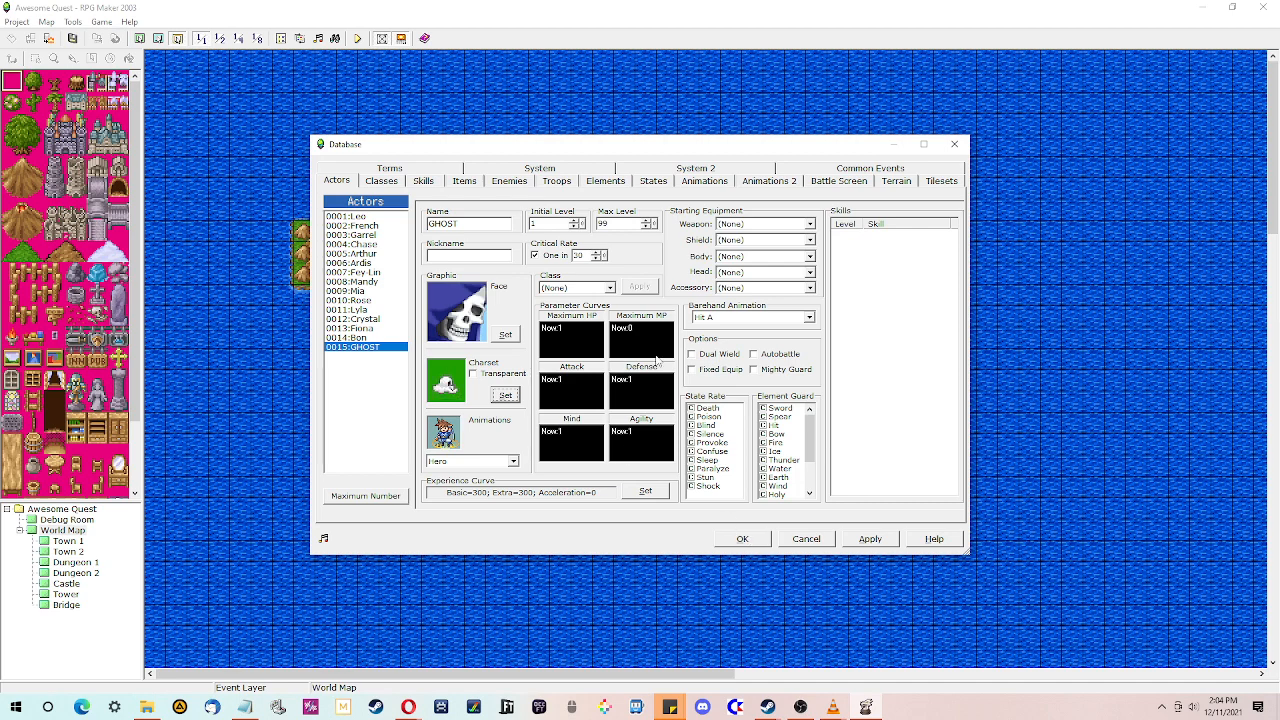
- Set the initial party to GHOST alone as Member 1, with members 2 to 4 set to none, and close the database
left_click(578, 170)
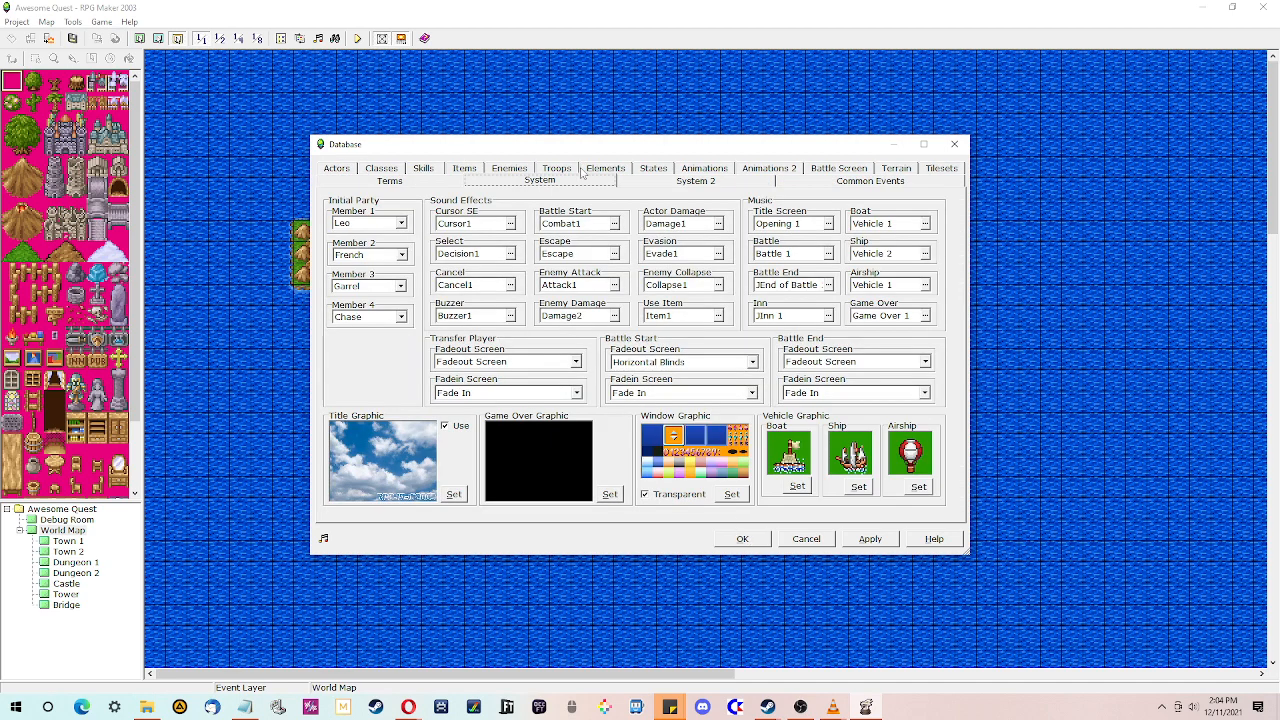
left_click(401, 317)
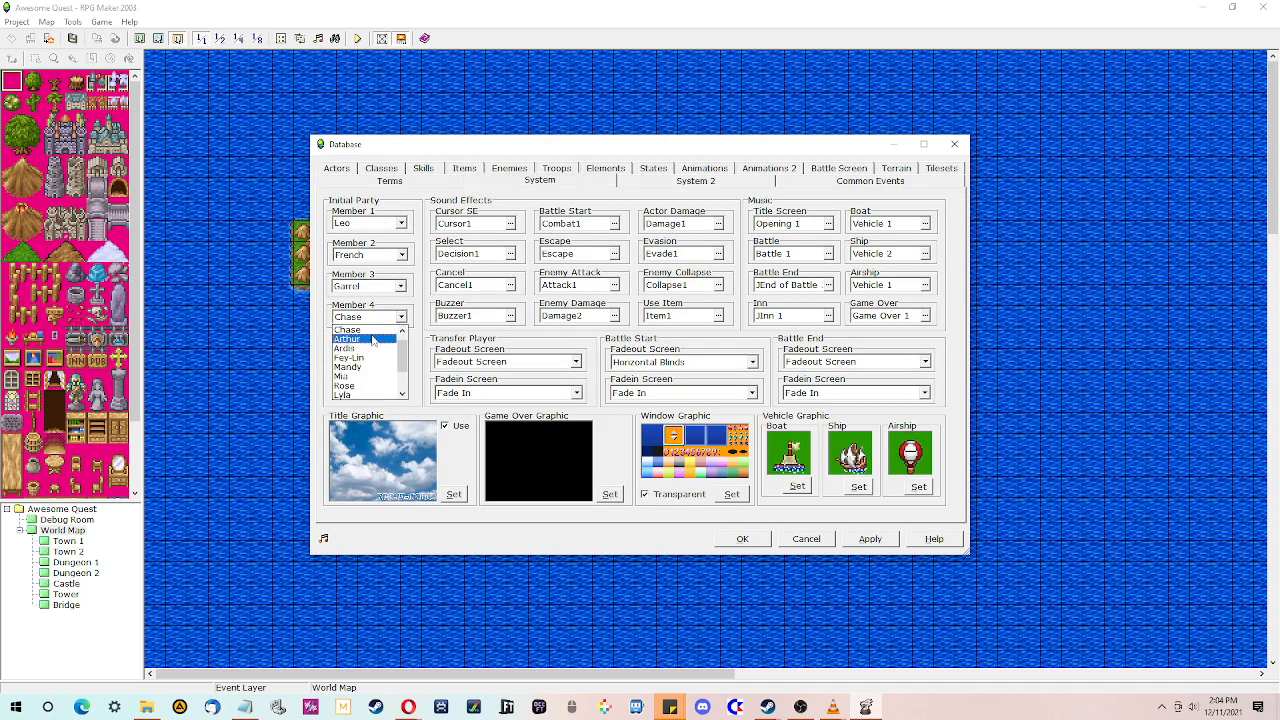
scroll(370, 329, "up", 1)
left_click(370, 318)
left_click(371, 287)
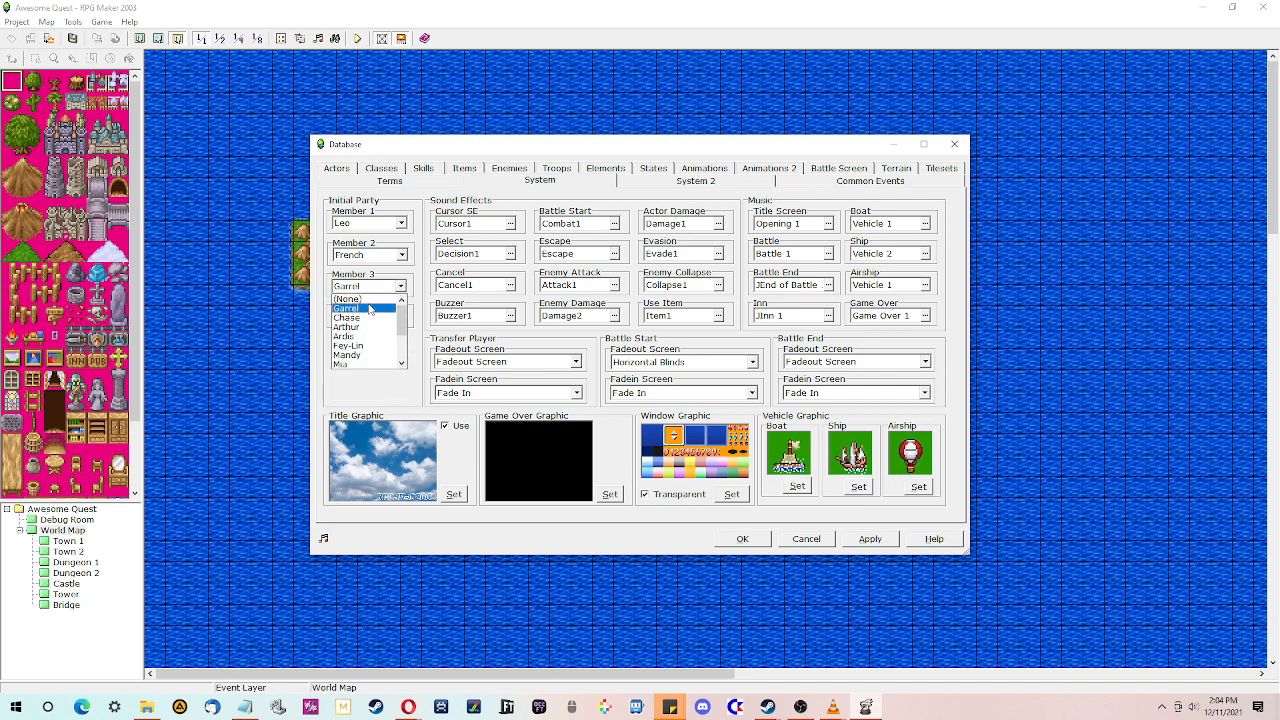
left_click(368, 299)
left_click(372, 255)
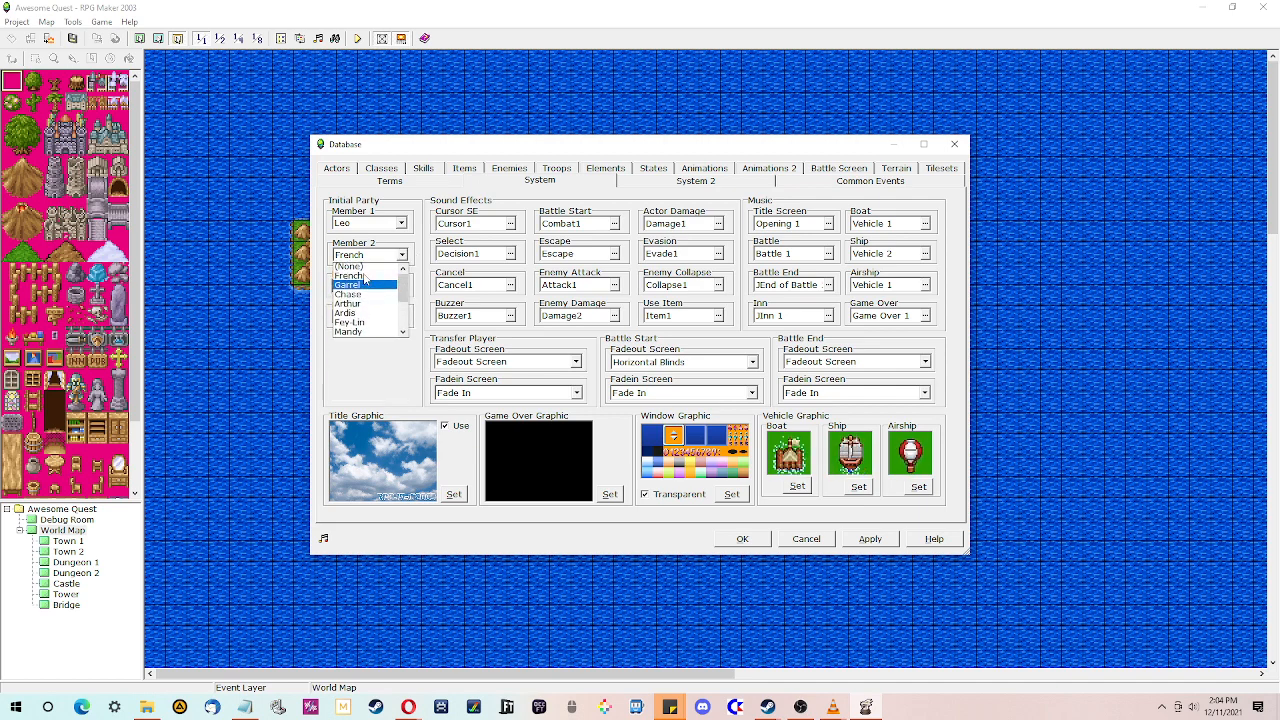
left_click(368, 268)
left_click(401, 223)
scroll(368, 268, "down", 3)
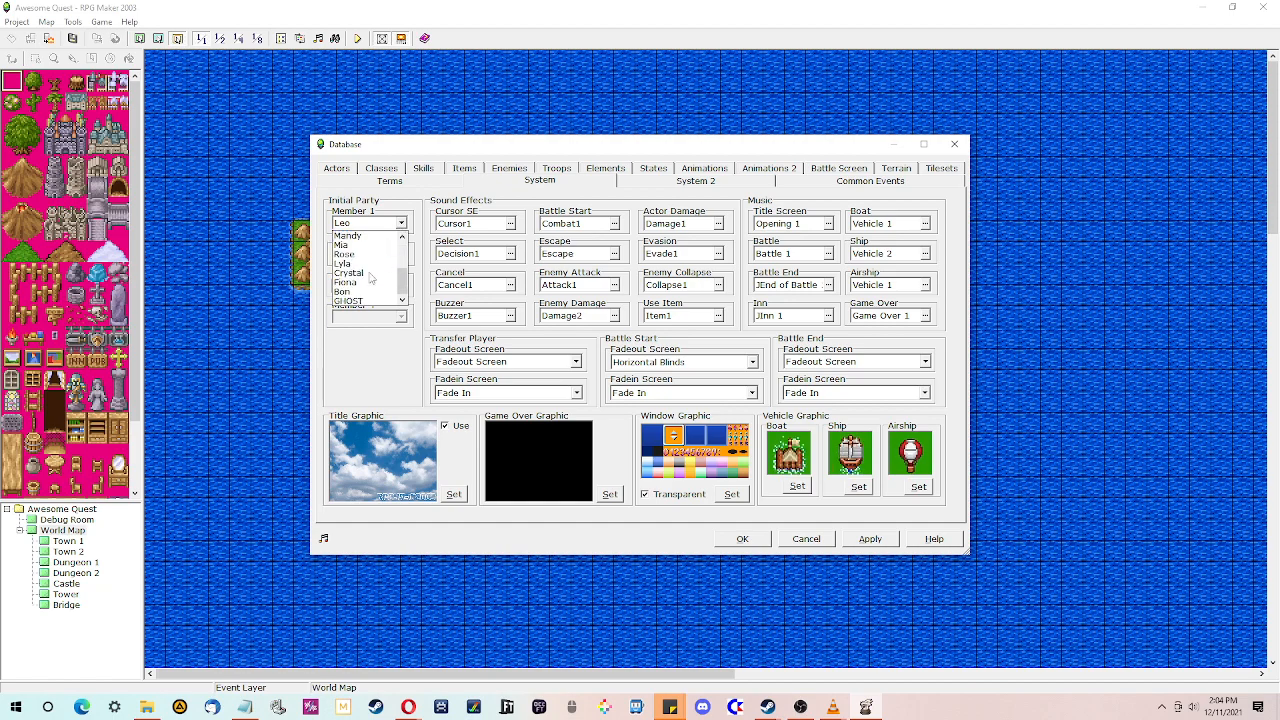
left_click(359, 300)
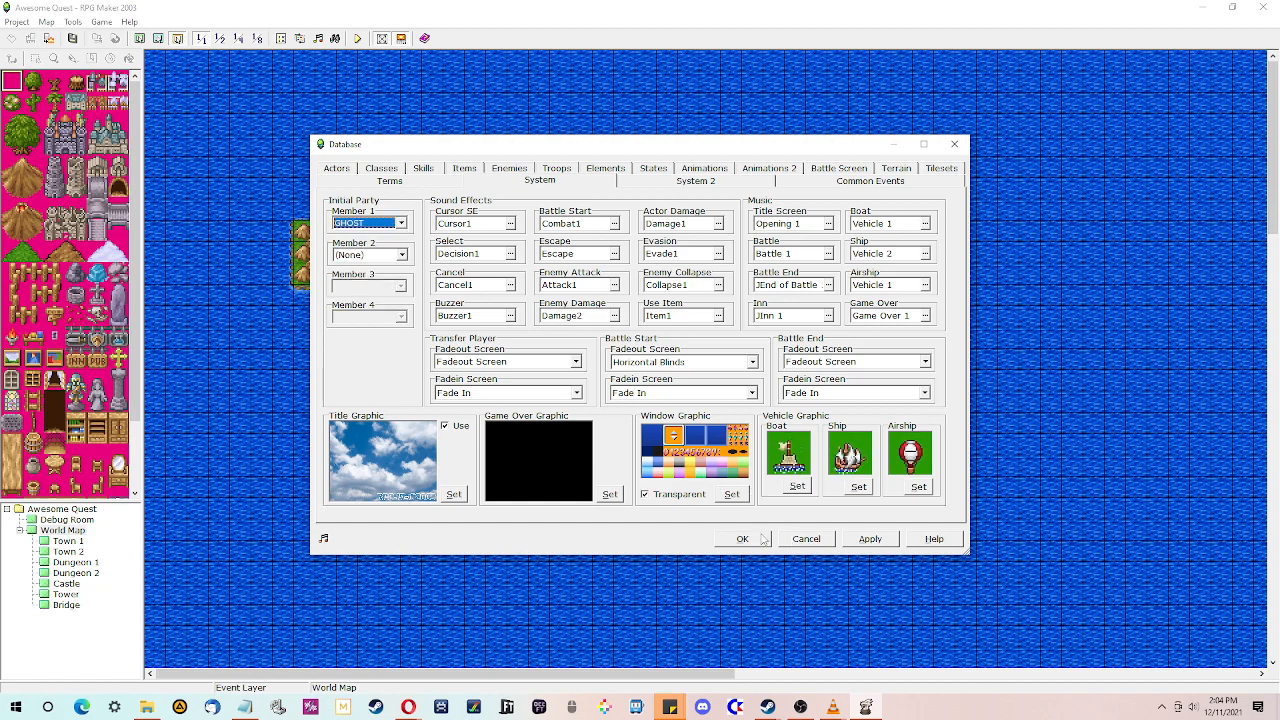
left_click(741, 539)
- Create a new map under the project root named Intro/Cutscene
left_click(20, 537)
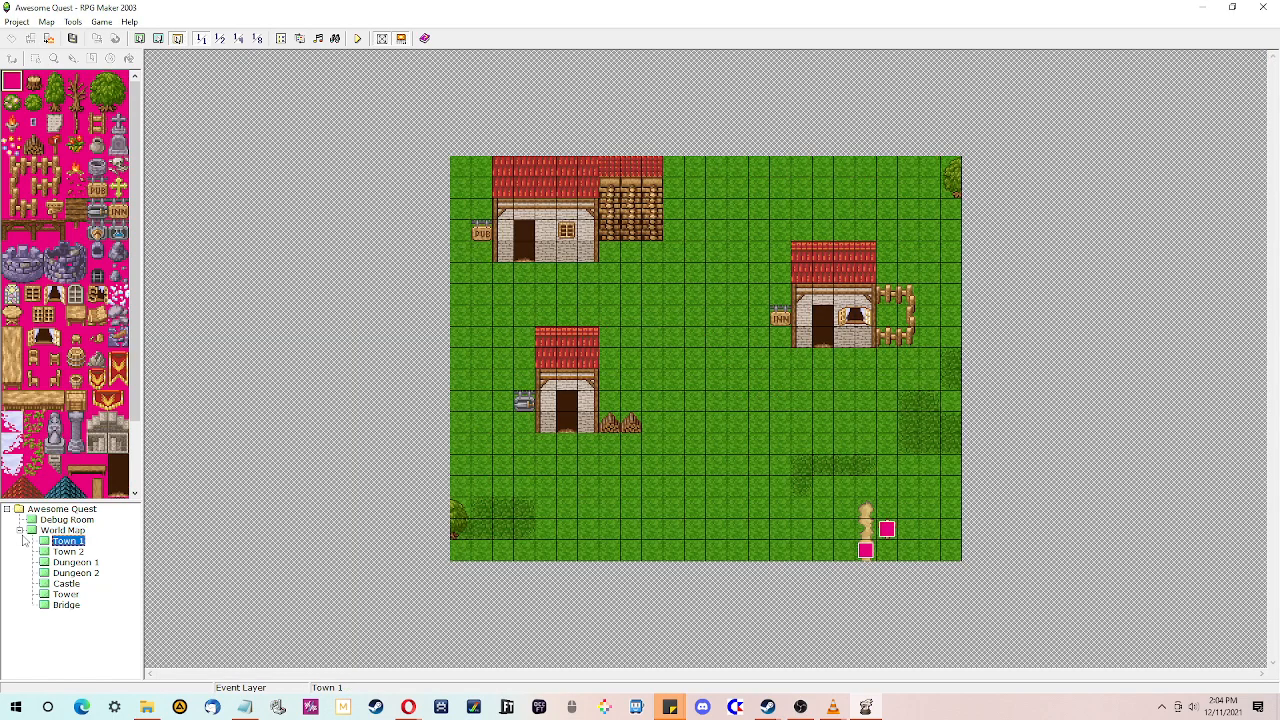
left_click(20, 531)
left_click(36, 519)
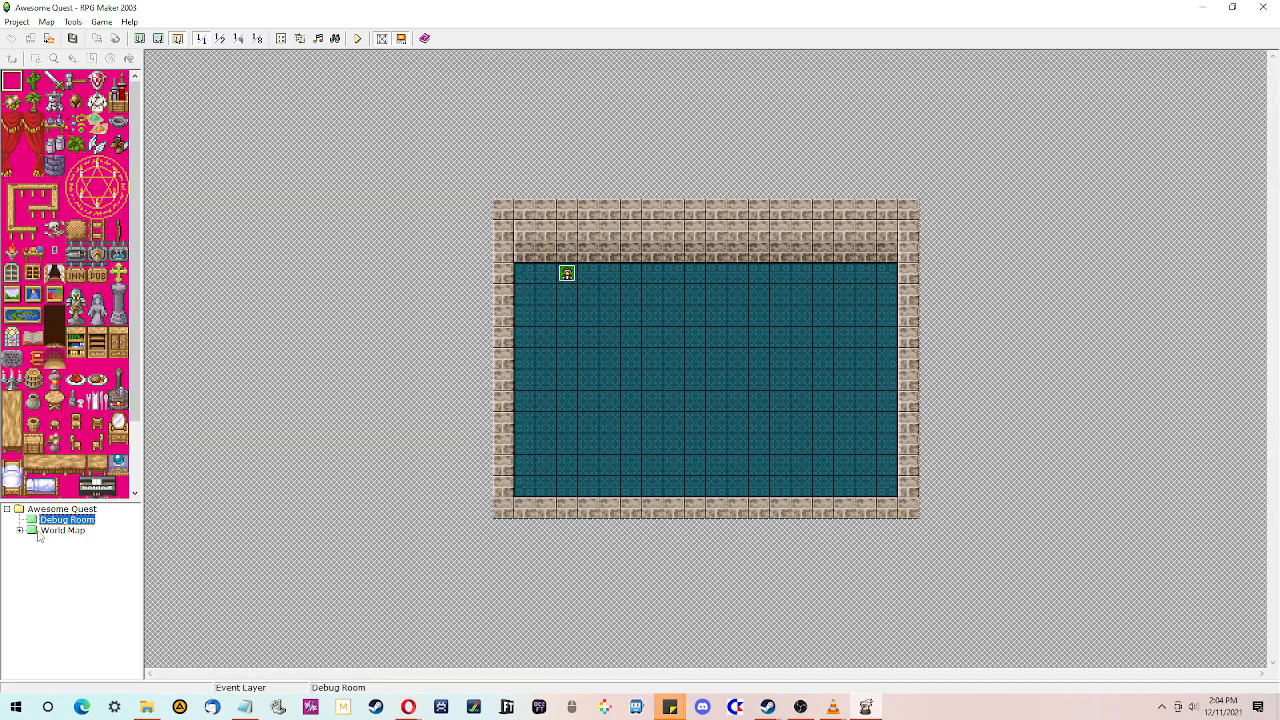
left_click(60, 530)
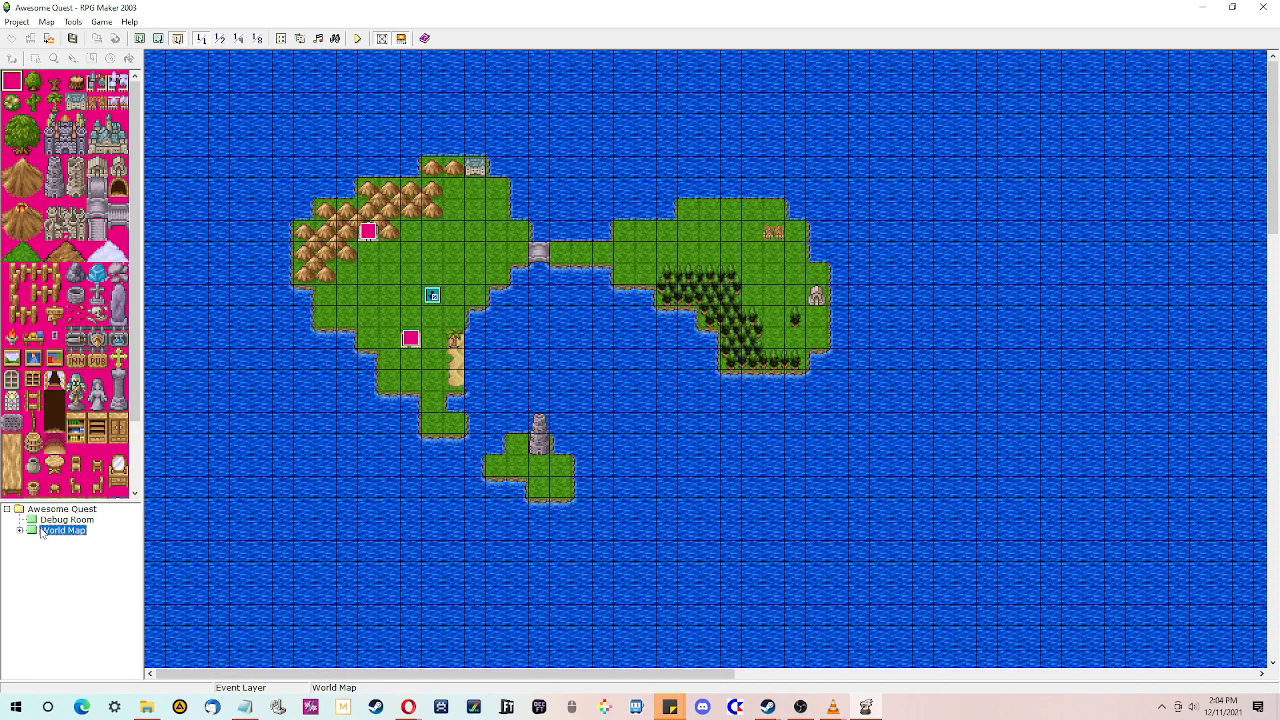
right_click(48, 511)
left_click(75, 519)
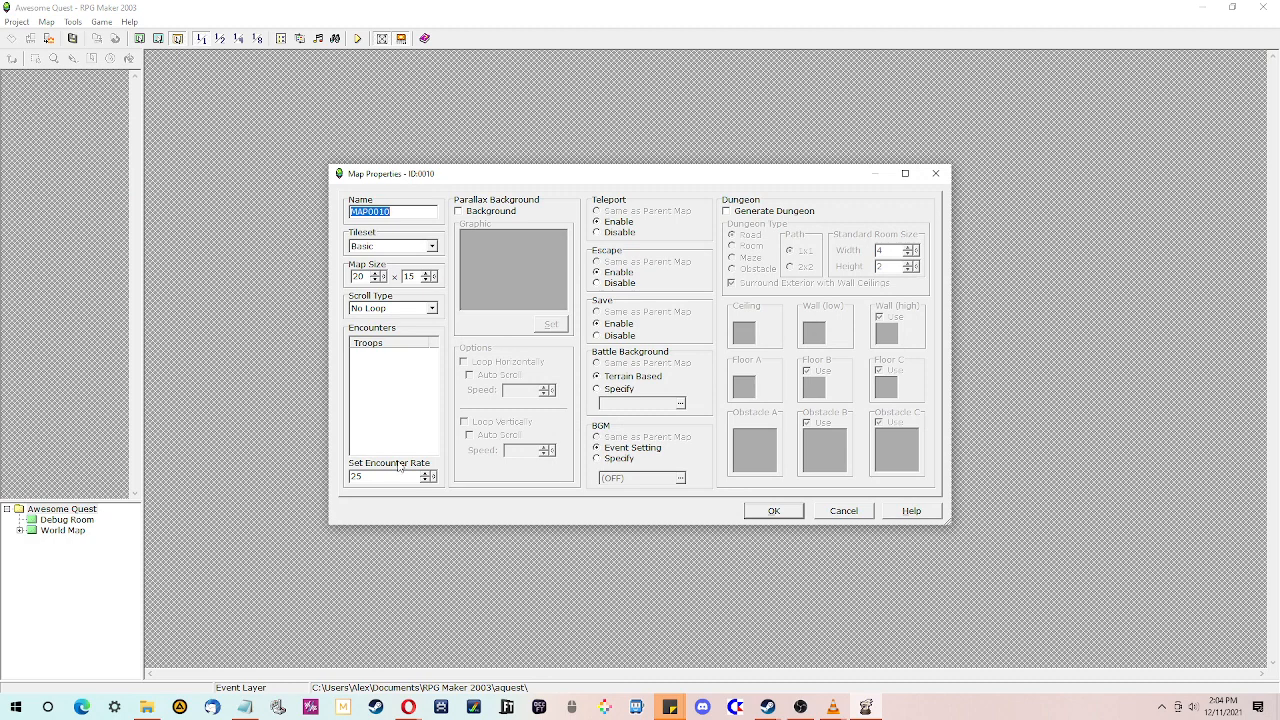
type("IN")
key("Return")
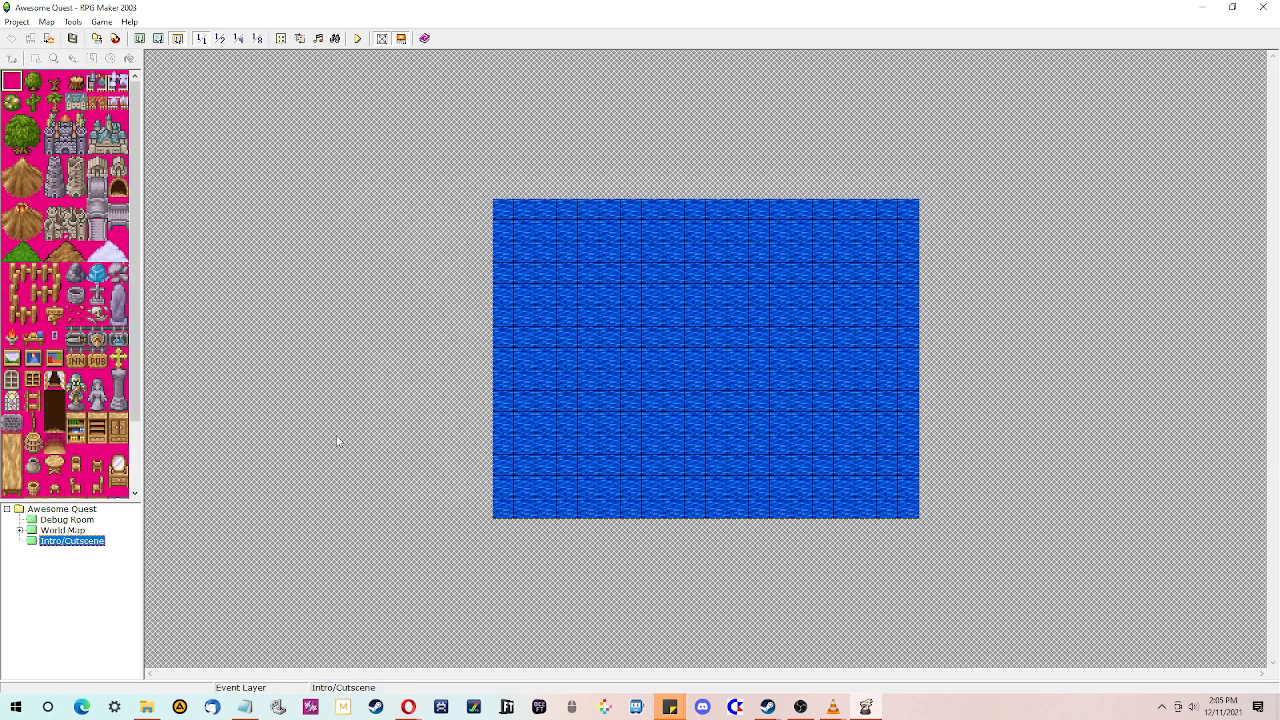
- Set the player starting position on the Intro/Cutscene map at tile 012,006
left_click(140, 38)
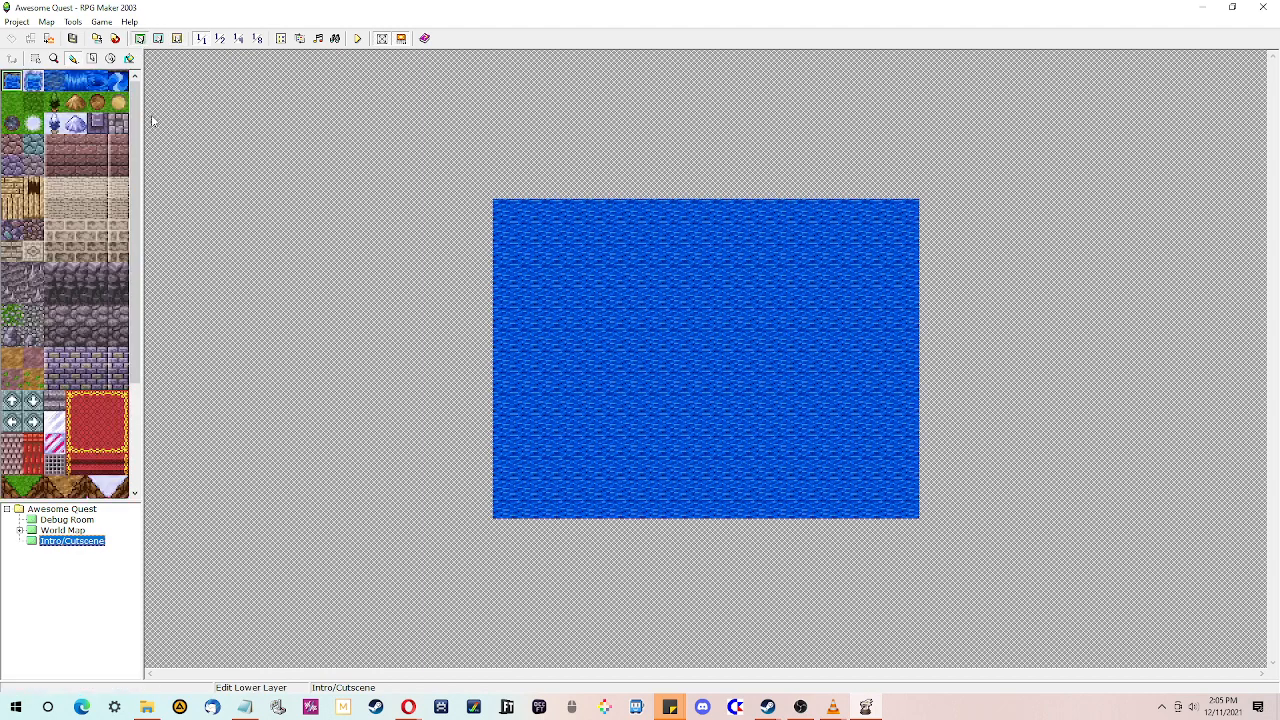
left_click(177, 38)
right_click(760, 338)
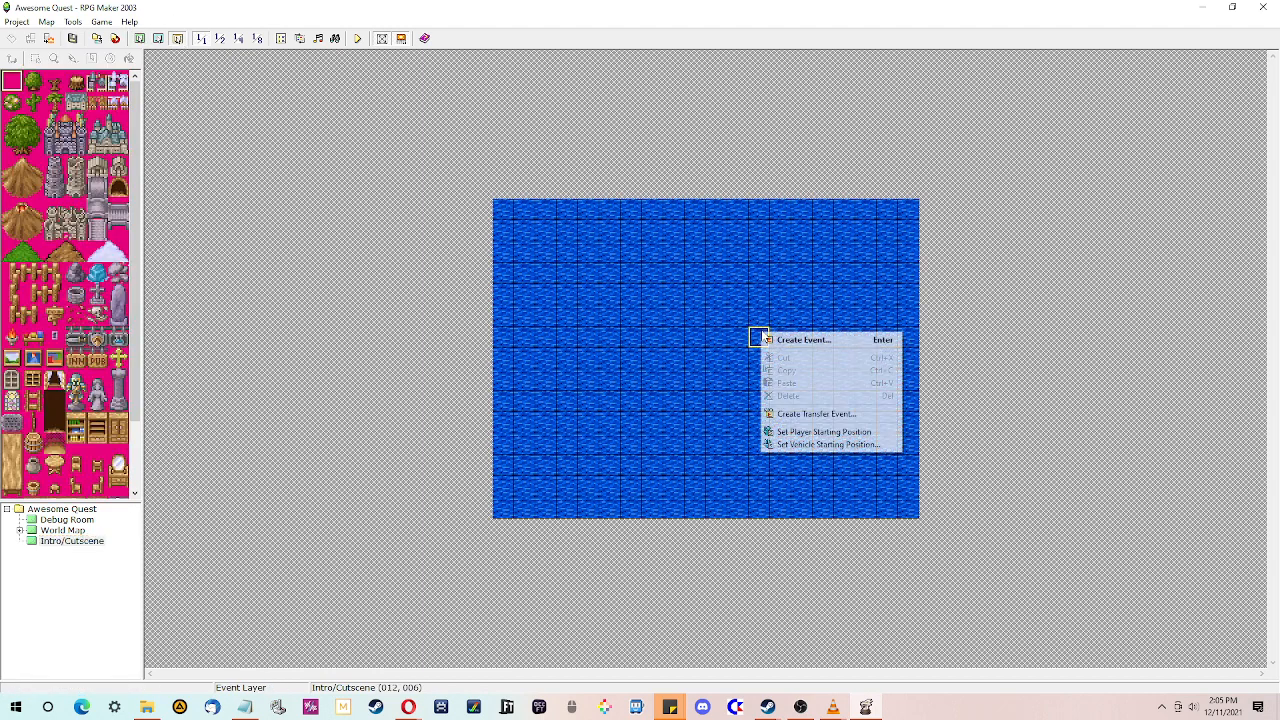
left_click(781, 432)
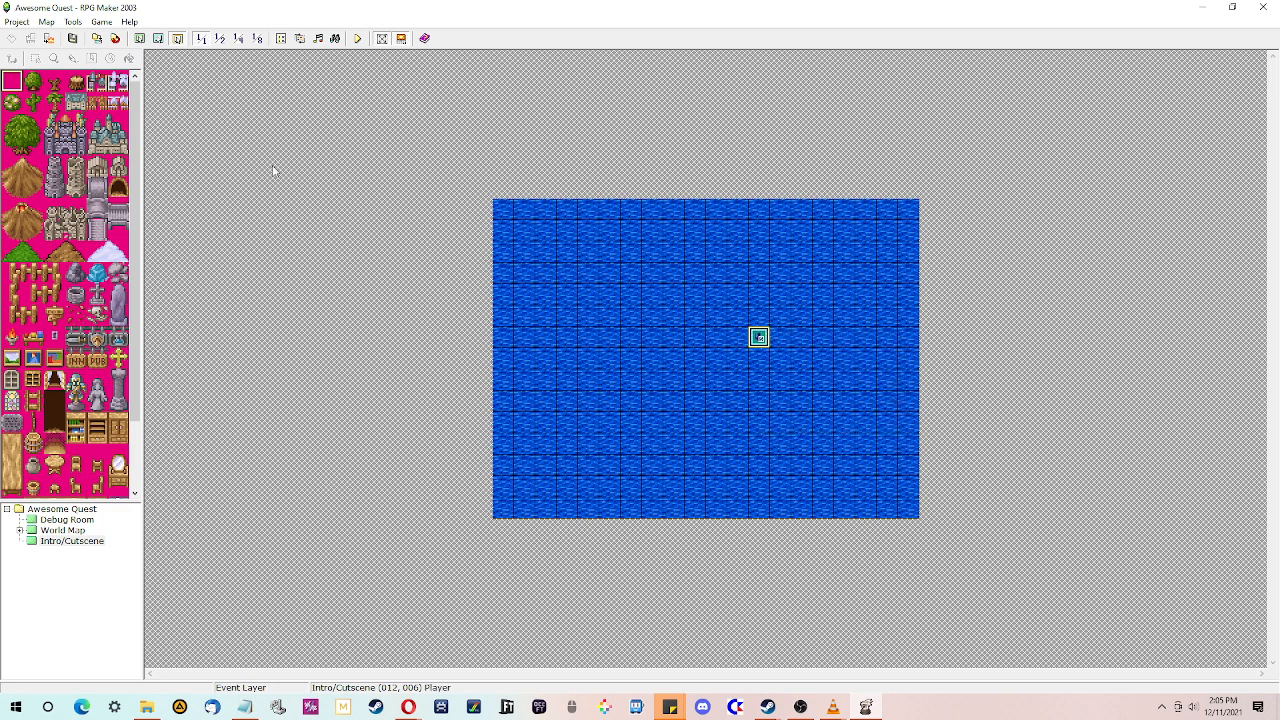
- Fill the Intro/Cutscene map's lower layer entirely with the blank pink tile
left_click(142, 39)
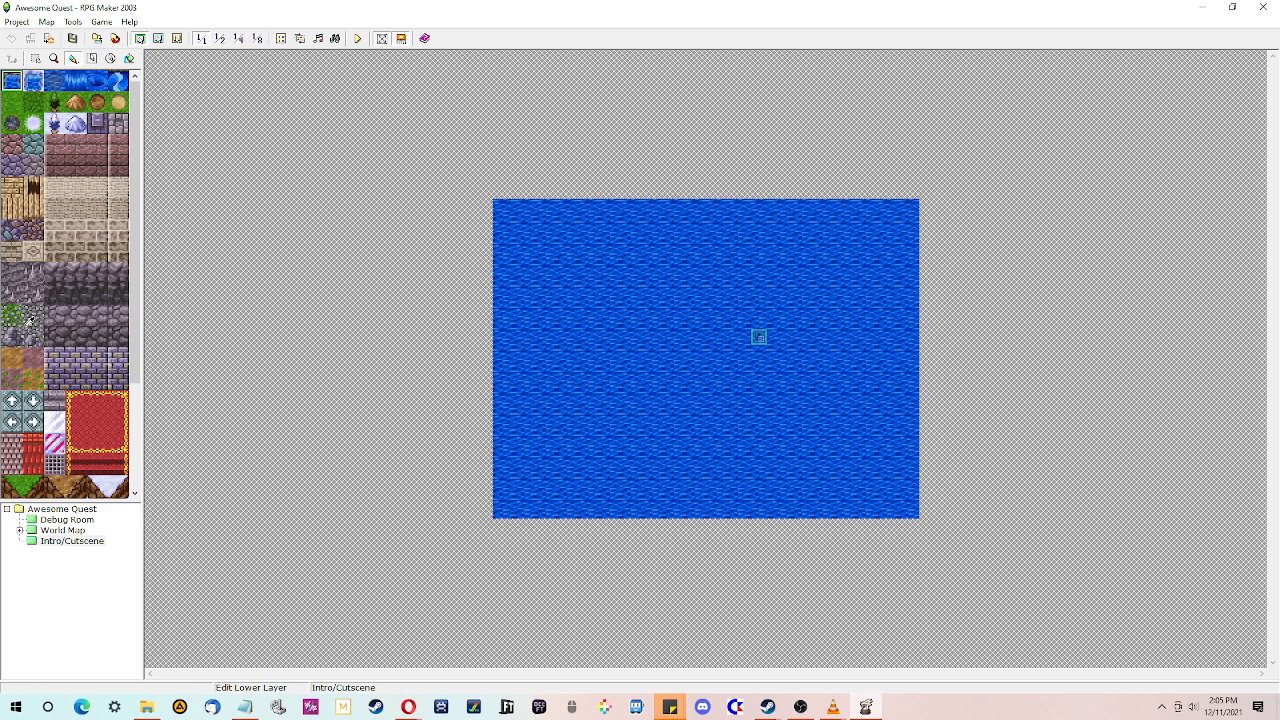
left_click(159, 39)
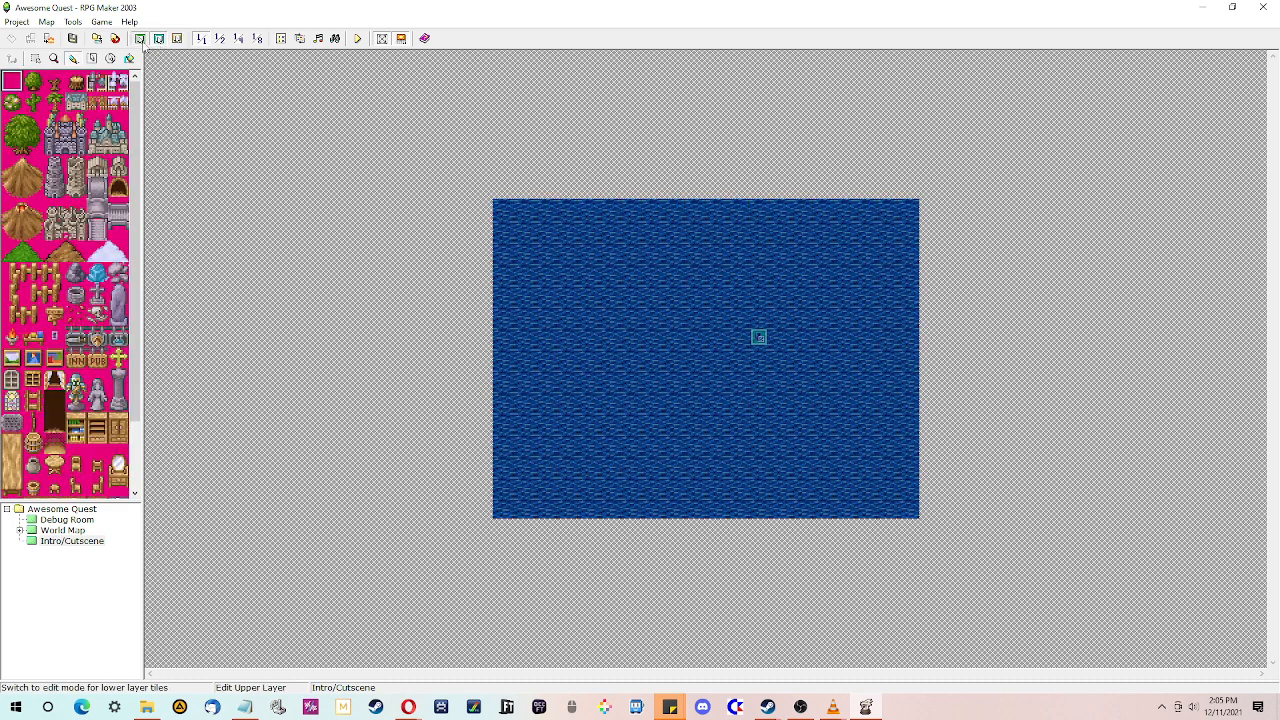
left_click(140, 38)
left_click_drag(135, 182, 180, 394)
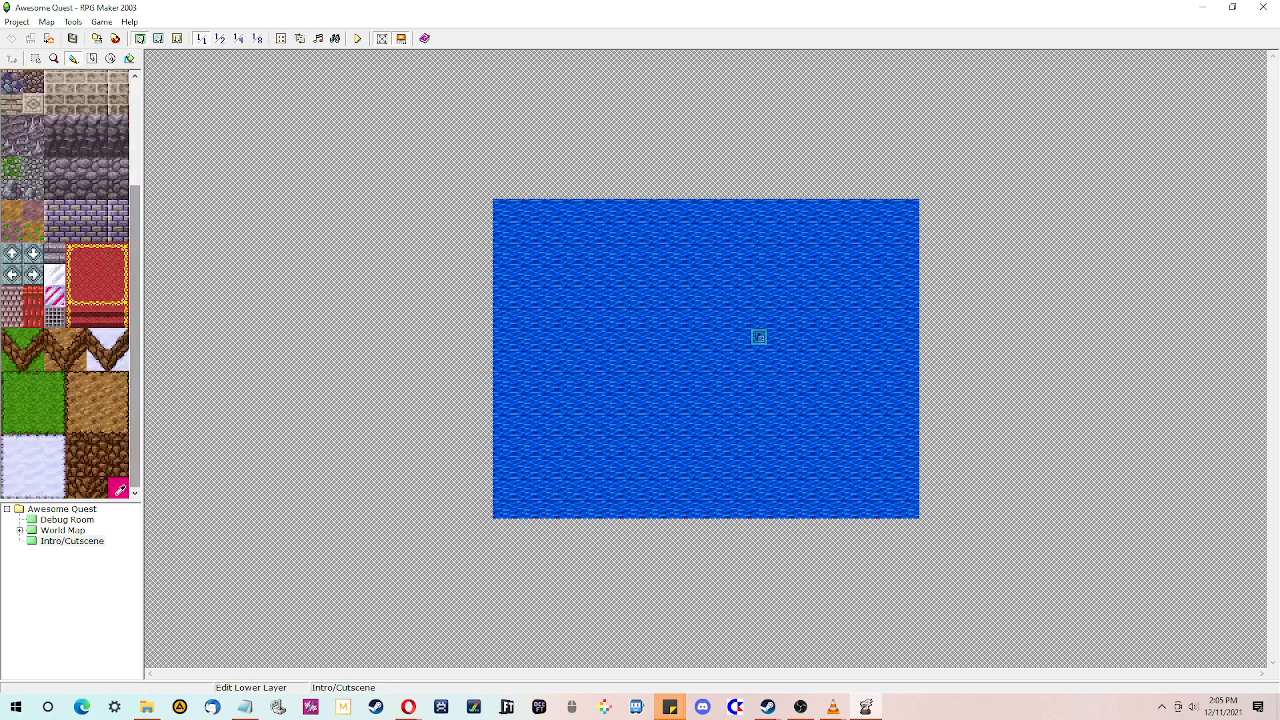
left_click(119, 489)
left_click(129, 58)
left_click(610, 293)
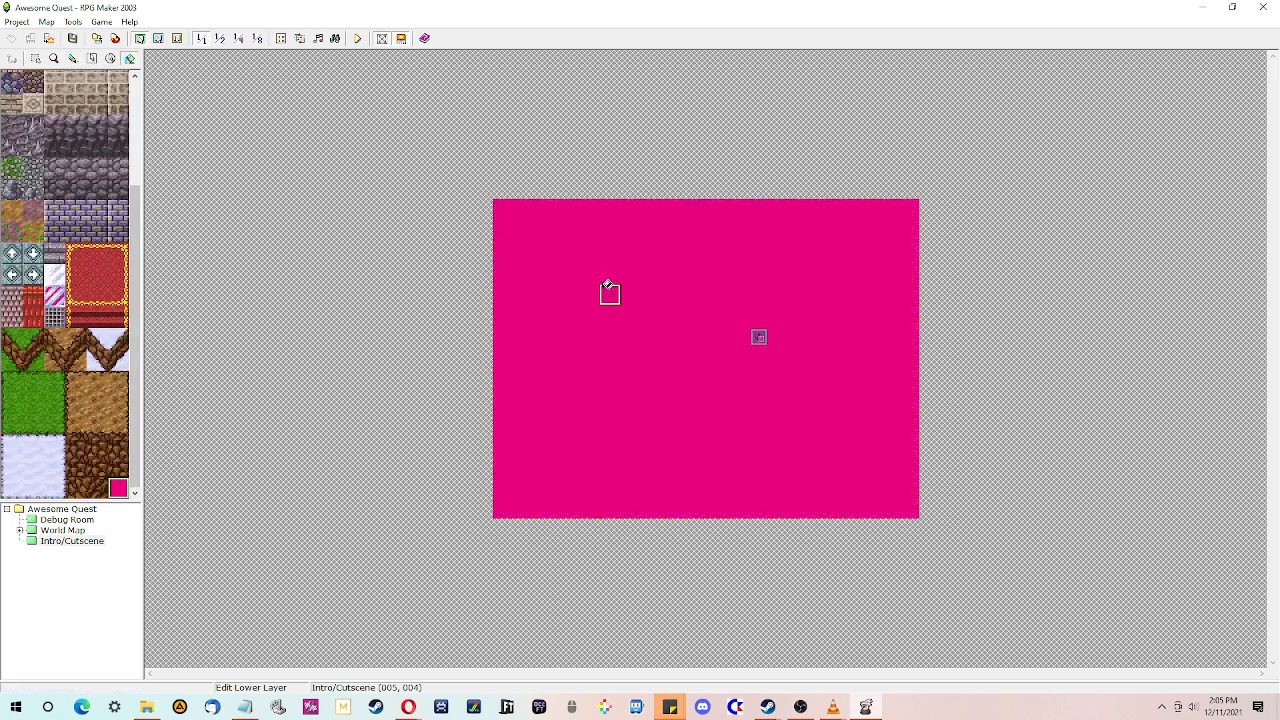
- Switch to the event layer and playtest the game, opening the in-game menu and returning to the title
left_click(177, 38)
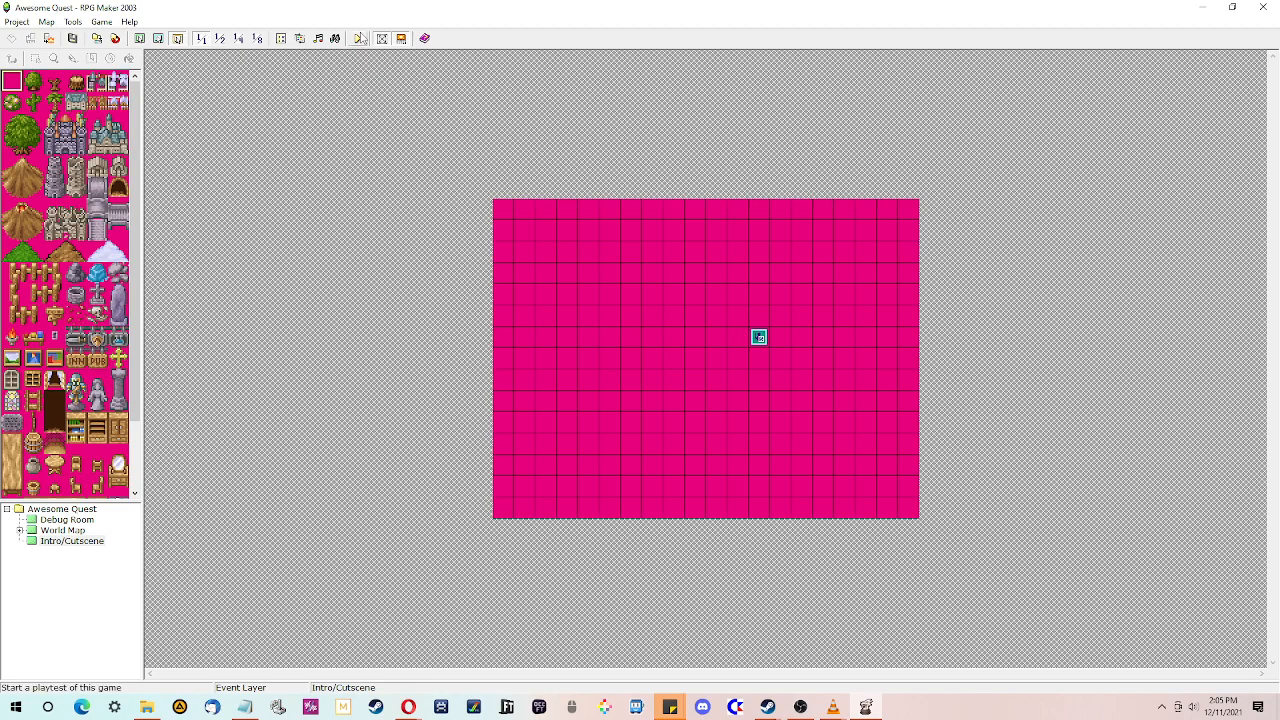
left_click(357, 38)
left_click(636, 376)
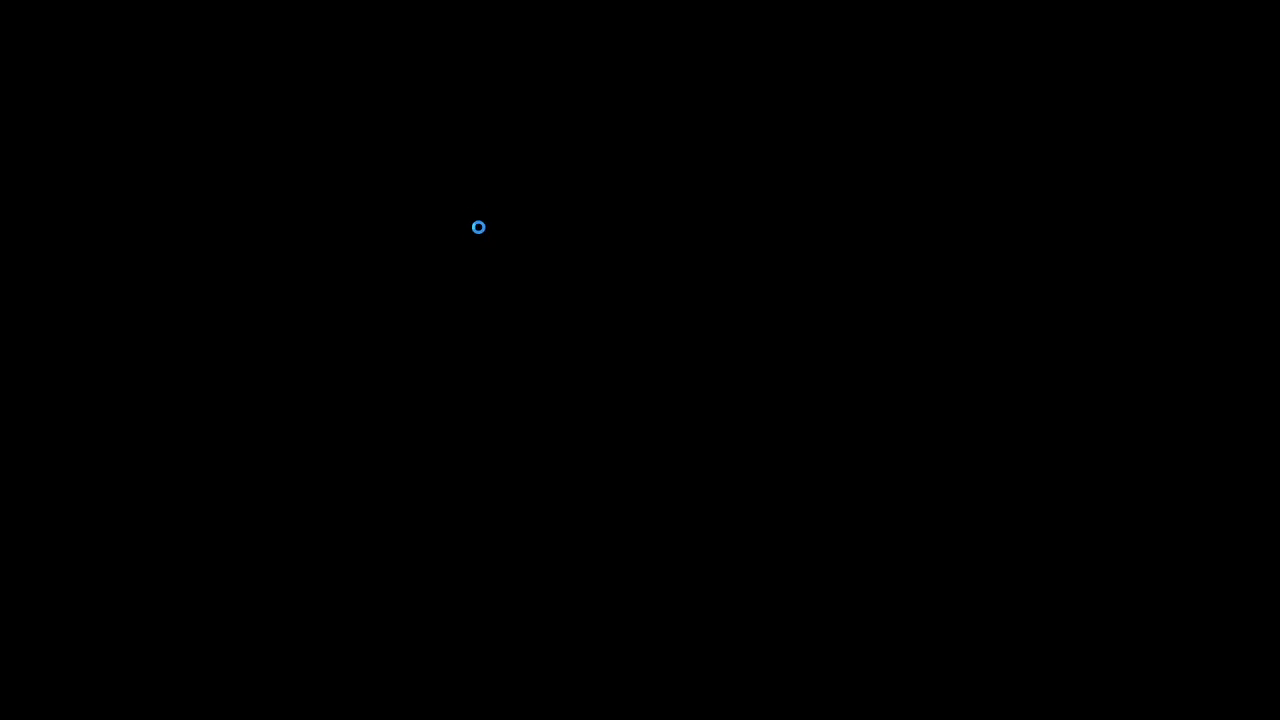
key("Return")
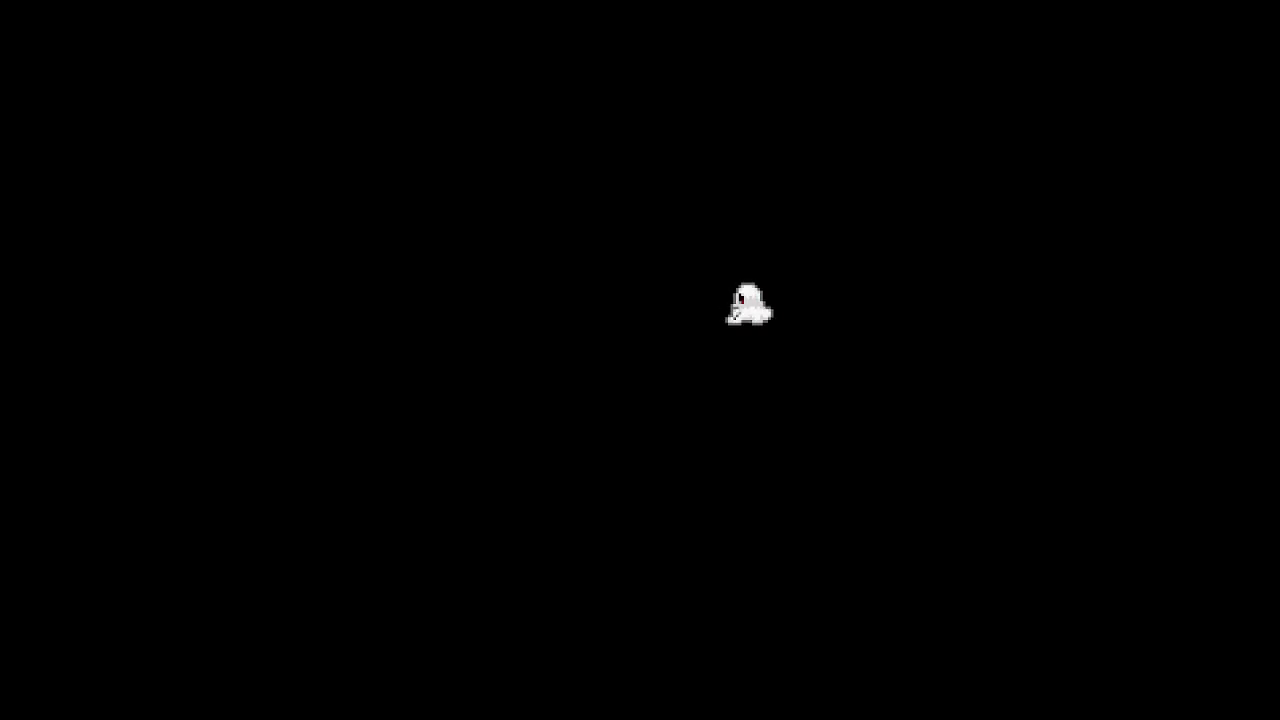
key("Escape")
key("Up")
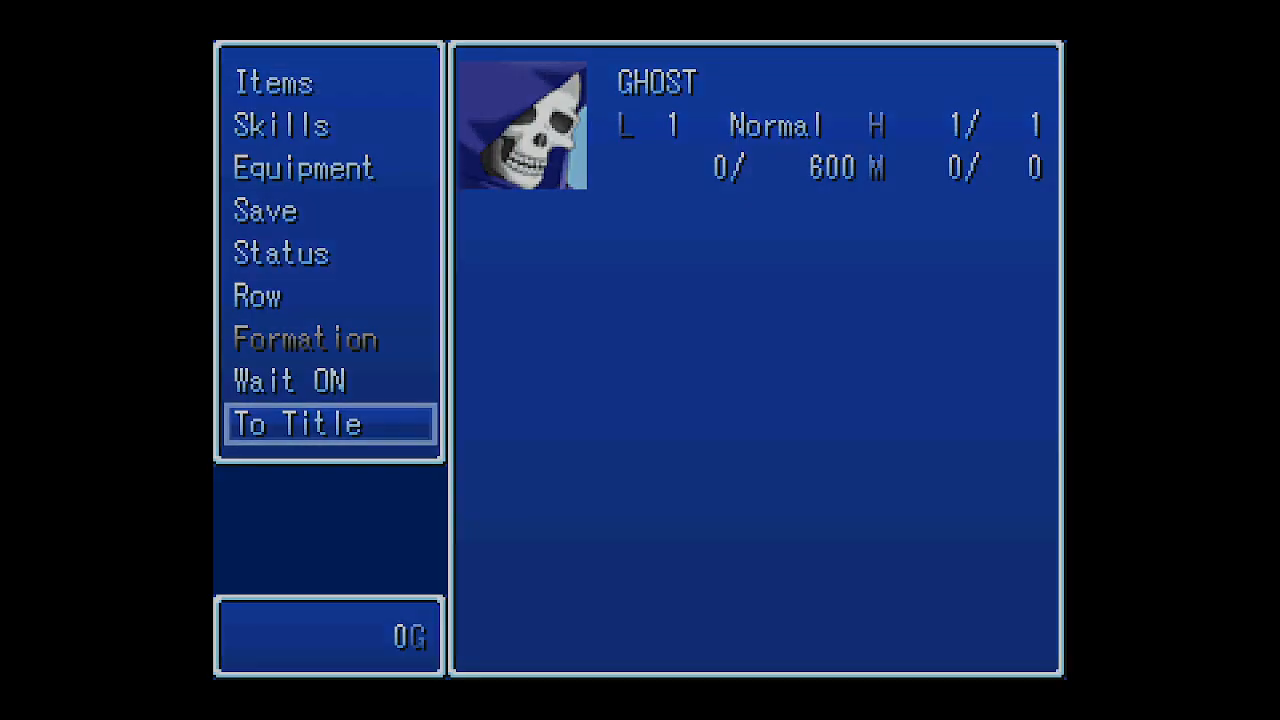
key("Return")
key("Return")
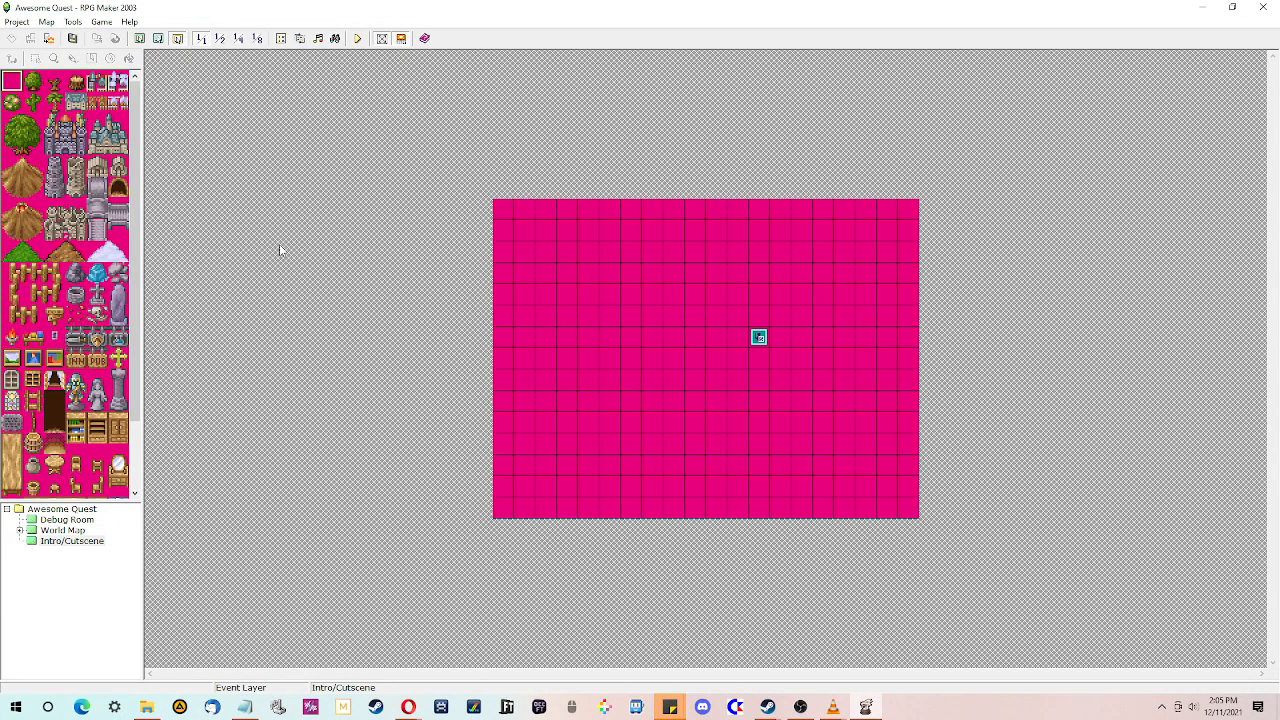
- Create a new event on the map's top-left tile and name it Intro Event Sequence
double_click(503, 210)
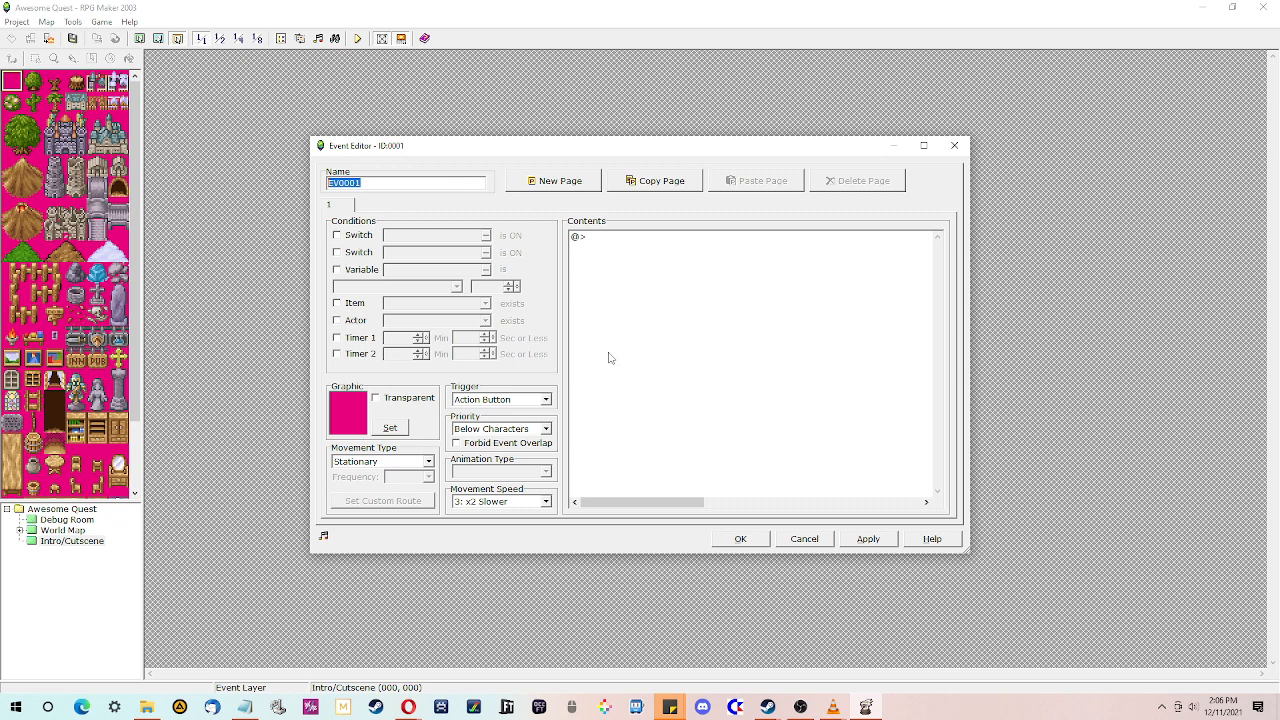
left_click(367, 186)
double_click(367, 186)
type("Intro Event Sequence")
left_click(627, 307)
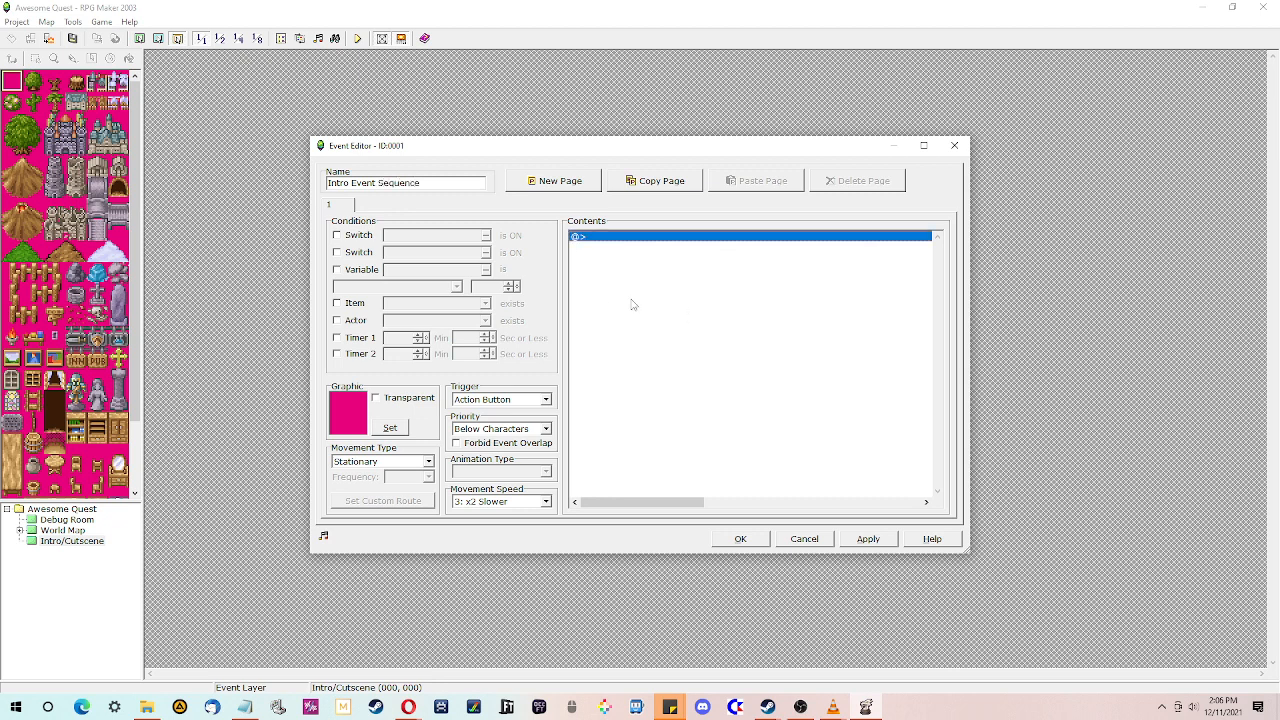
- Set the intro event's trigger to Autorun
left_click(531, 400)
left_click(531, 403)
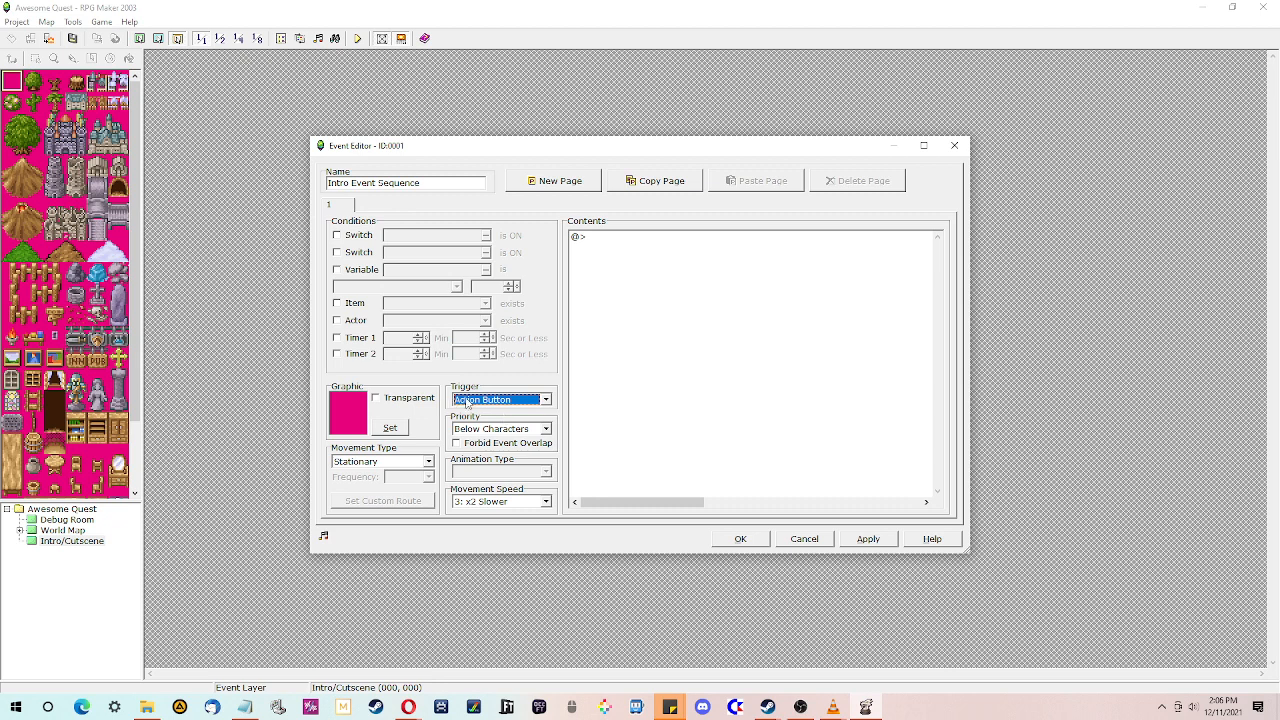
left_click(482, 398)
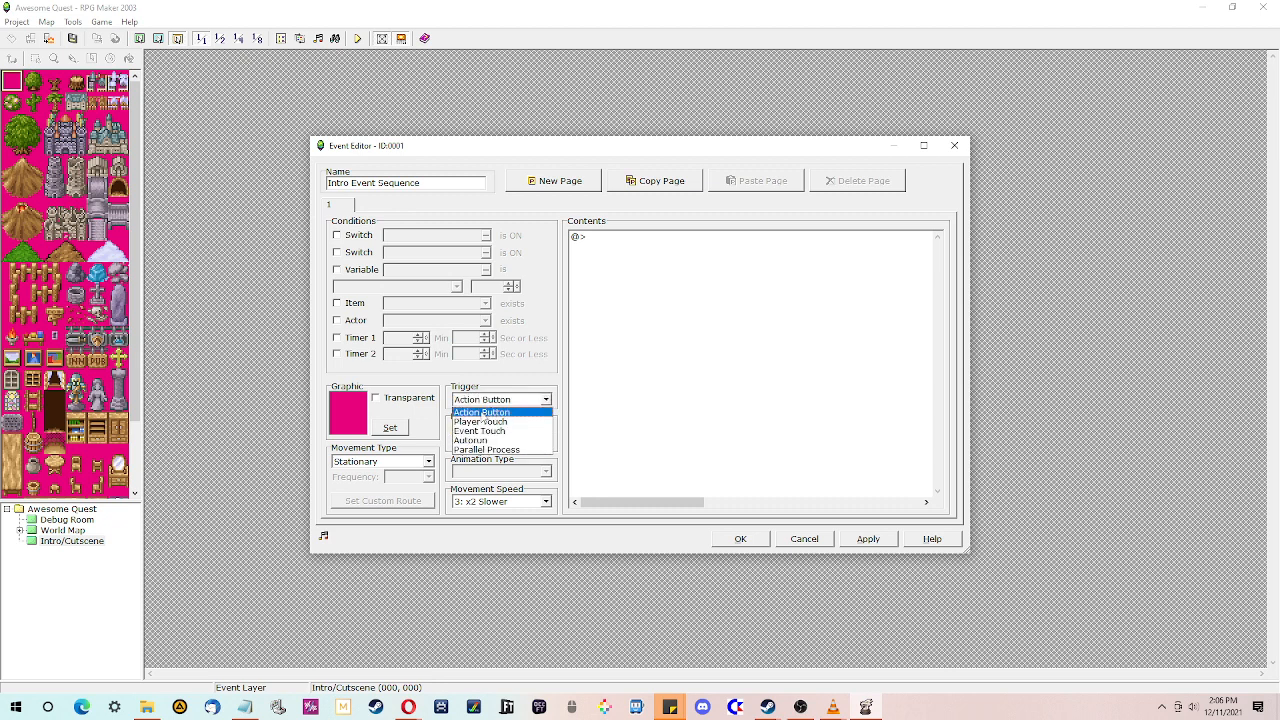
left_click(646, 420)
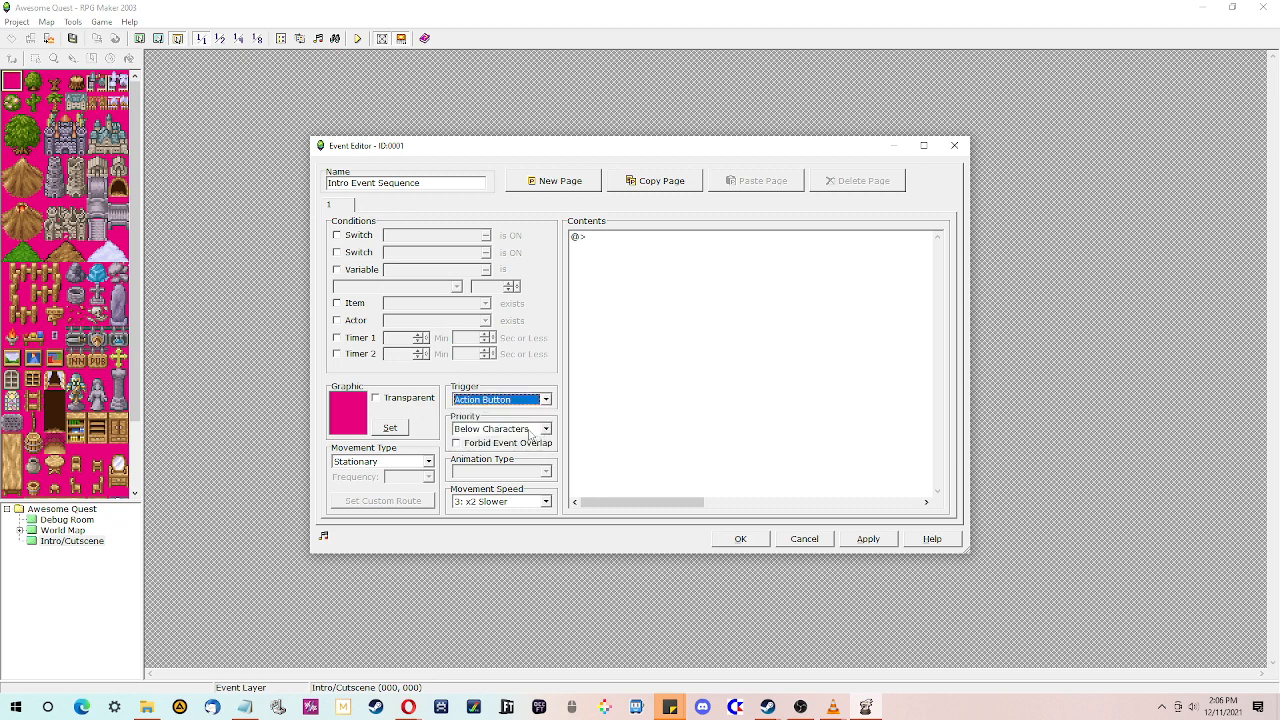
left_click(505, 402)
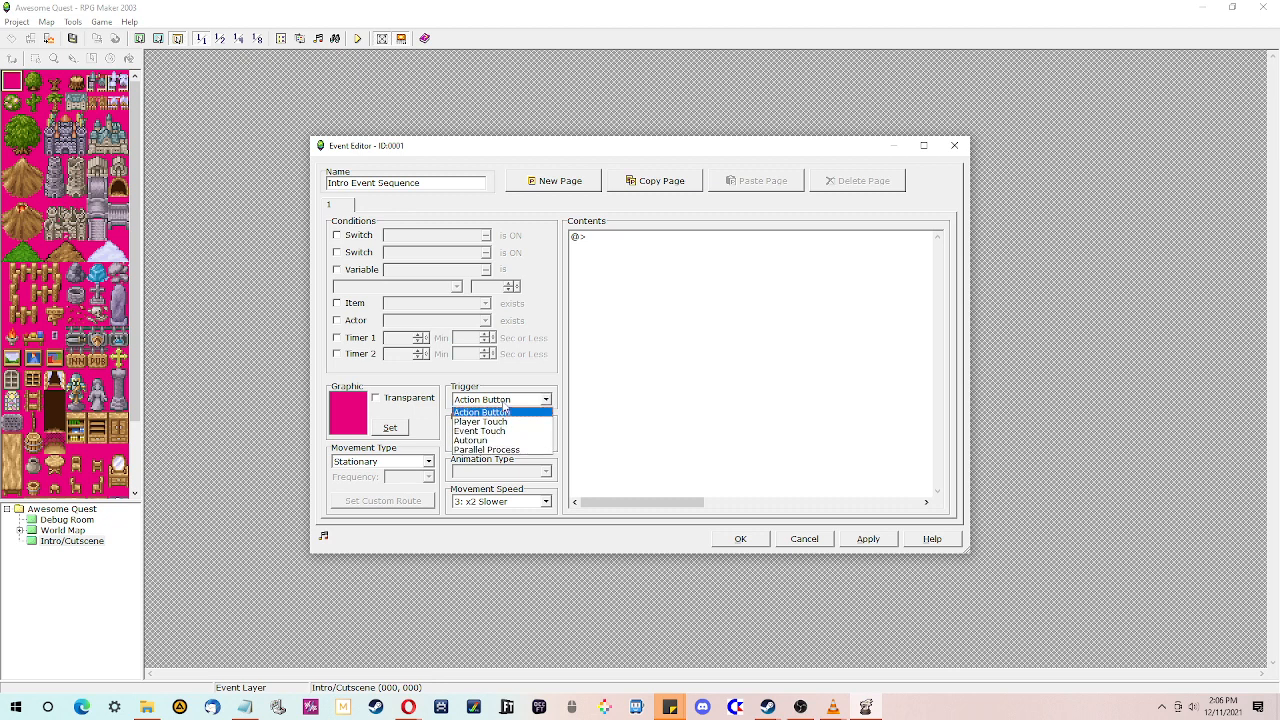
left_click(503, 441)
left_click(633, 265)
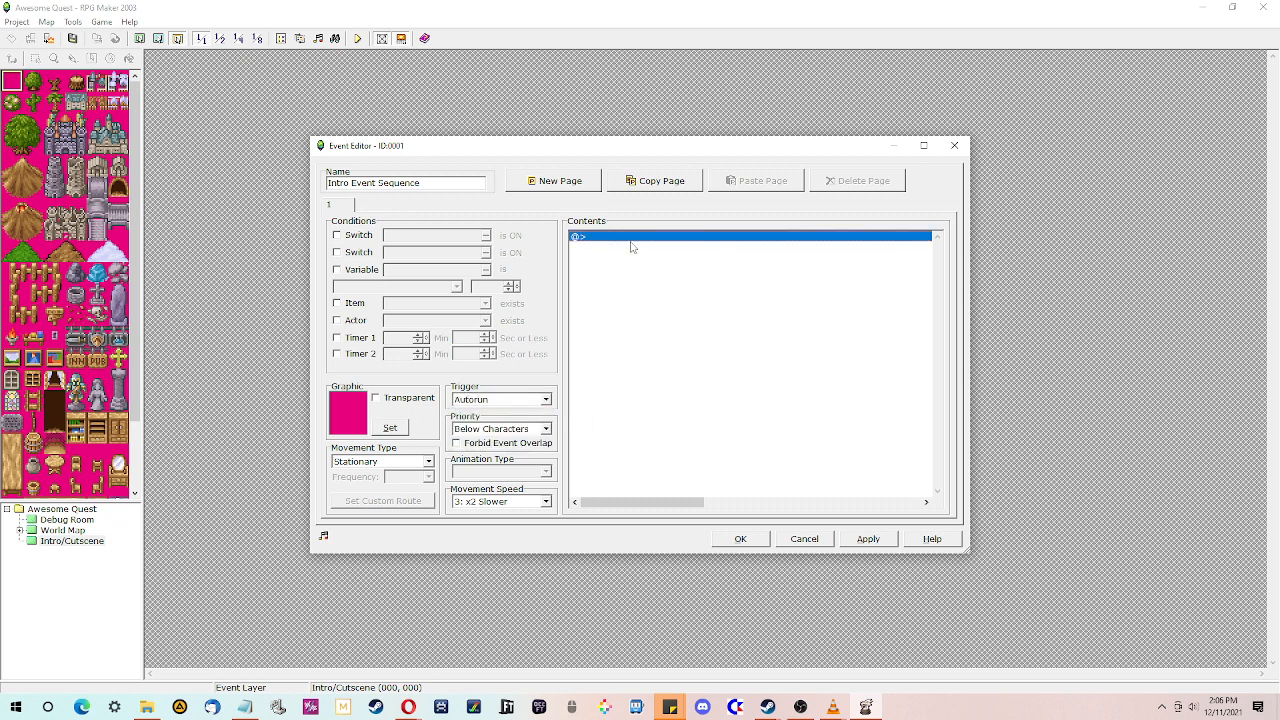
- Add a Show Text command reading "This is the intro sequence." to the event
double_click(633, 246)
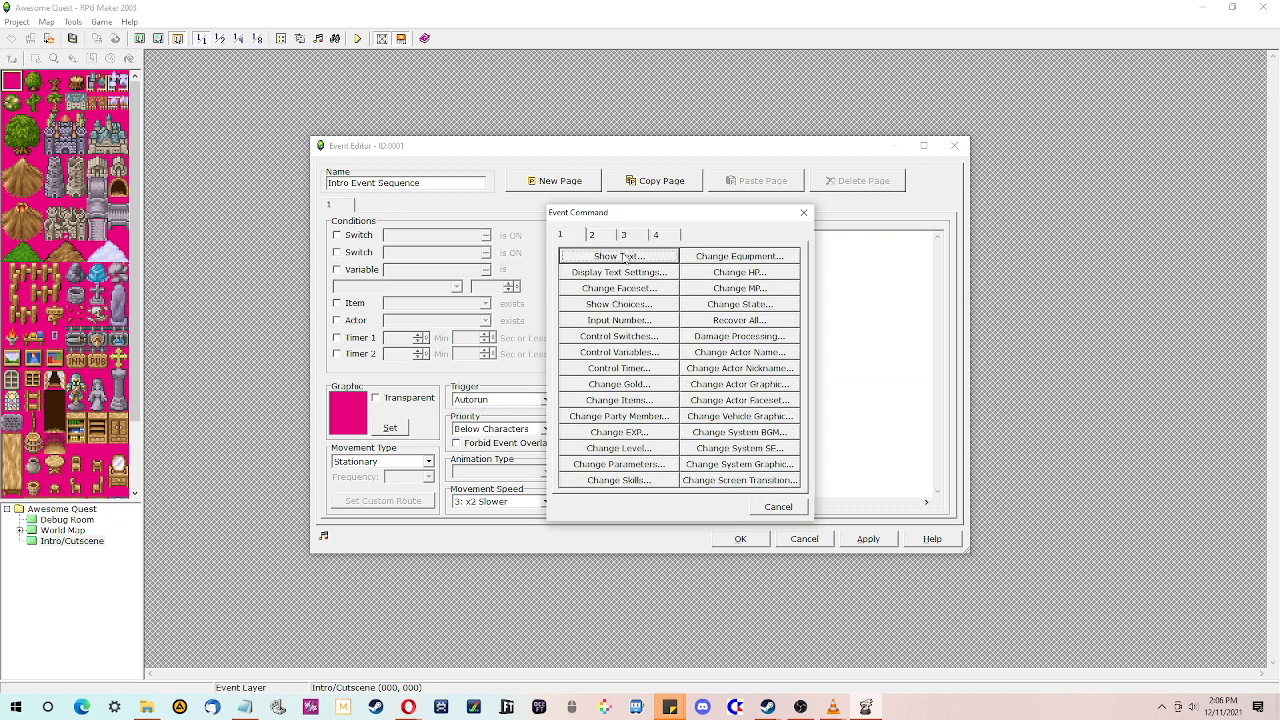
left_click(620, 256)
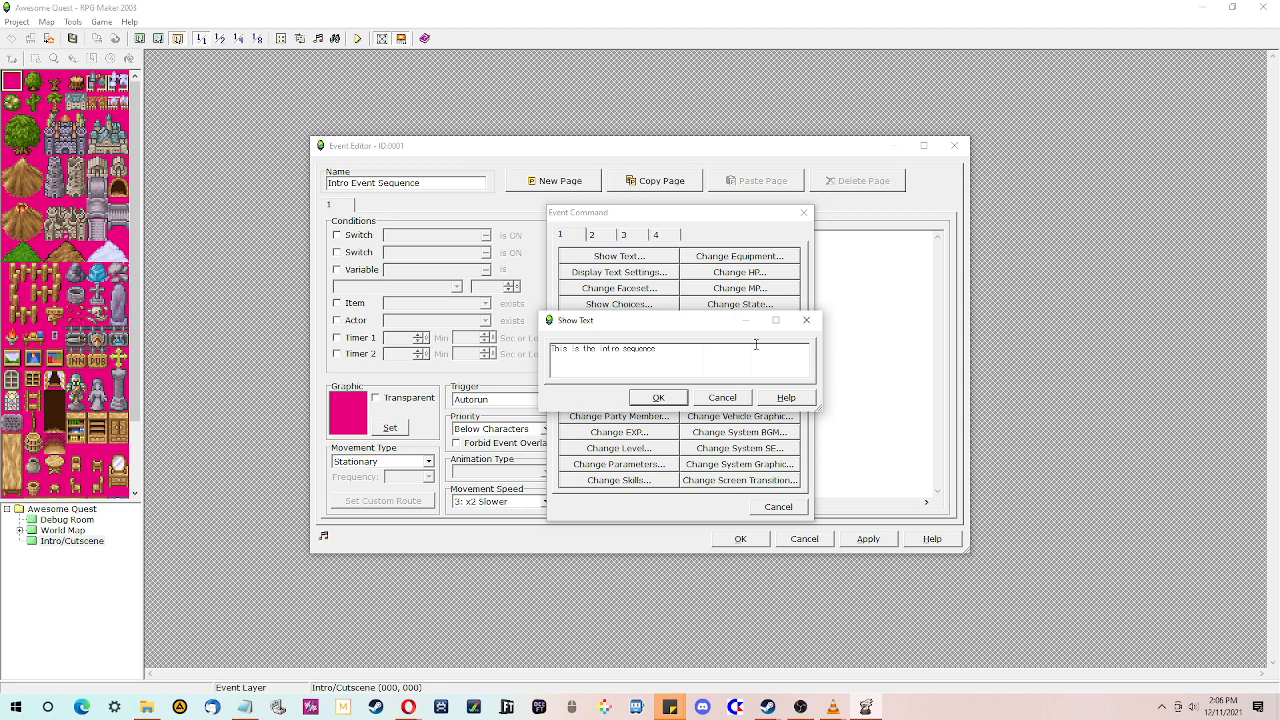
left_click(660, 397)
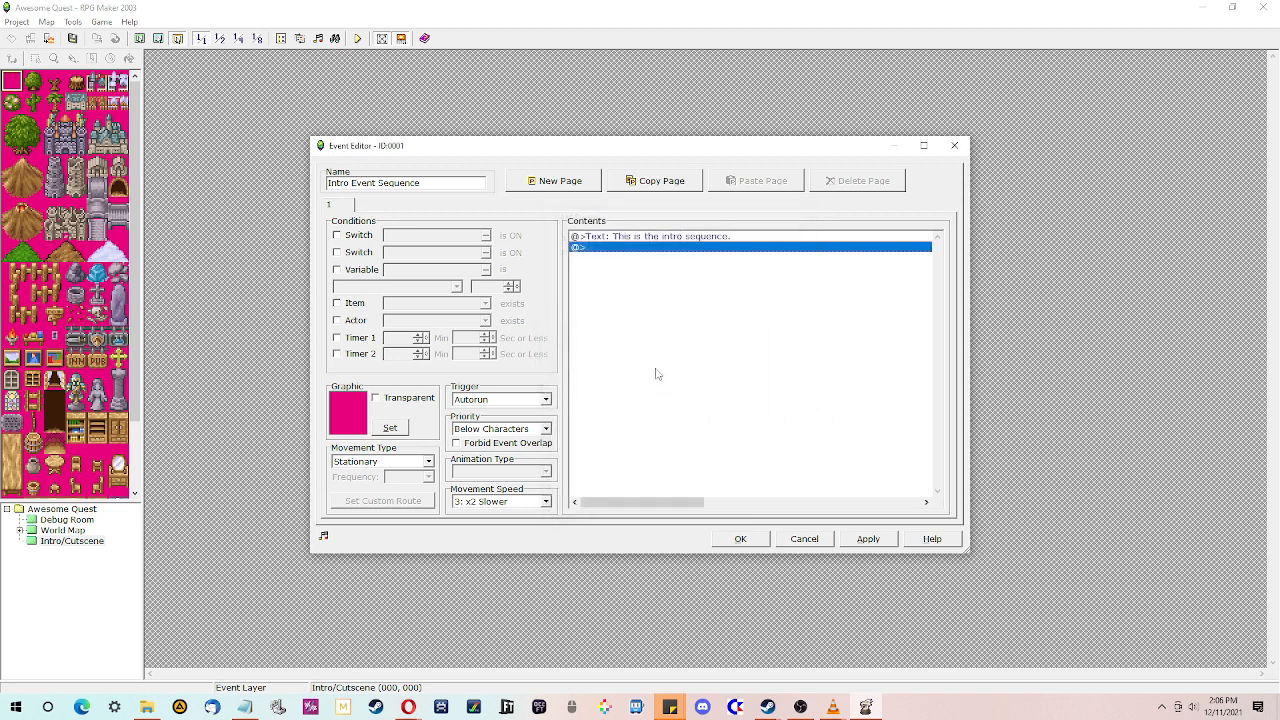
- Browse the four event command pages to review the available commands
double_click(641, 250)
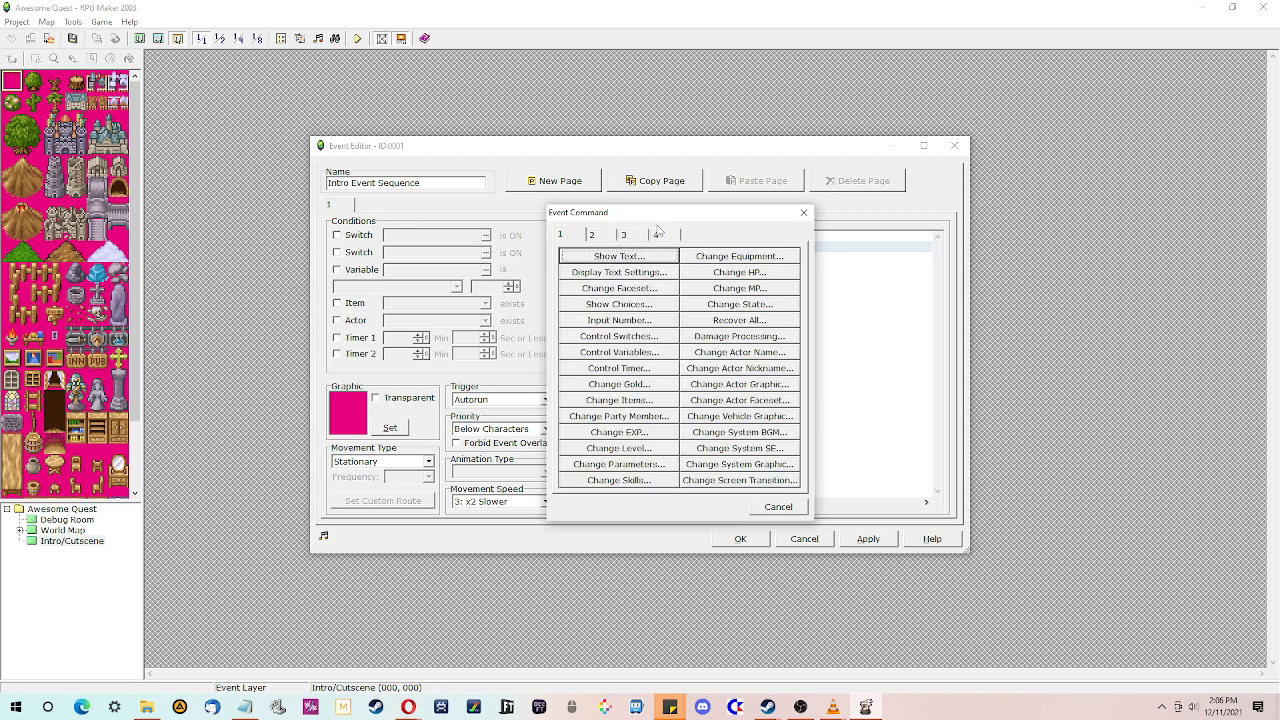
left_click(660, 236)
left_click(592, 236)
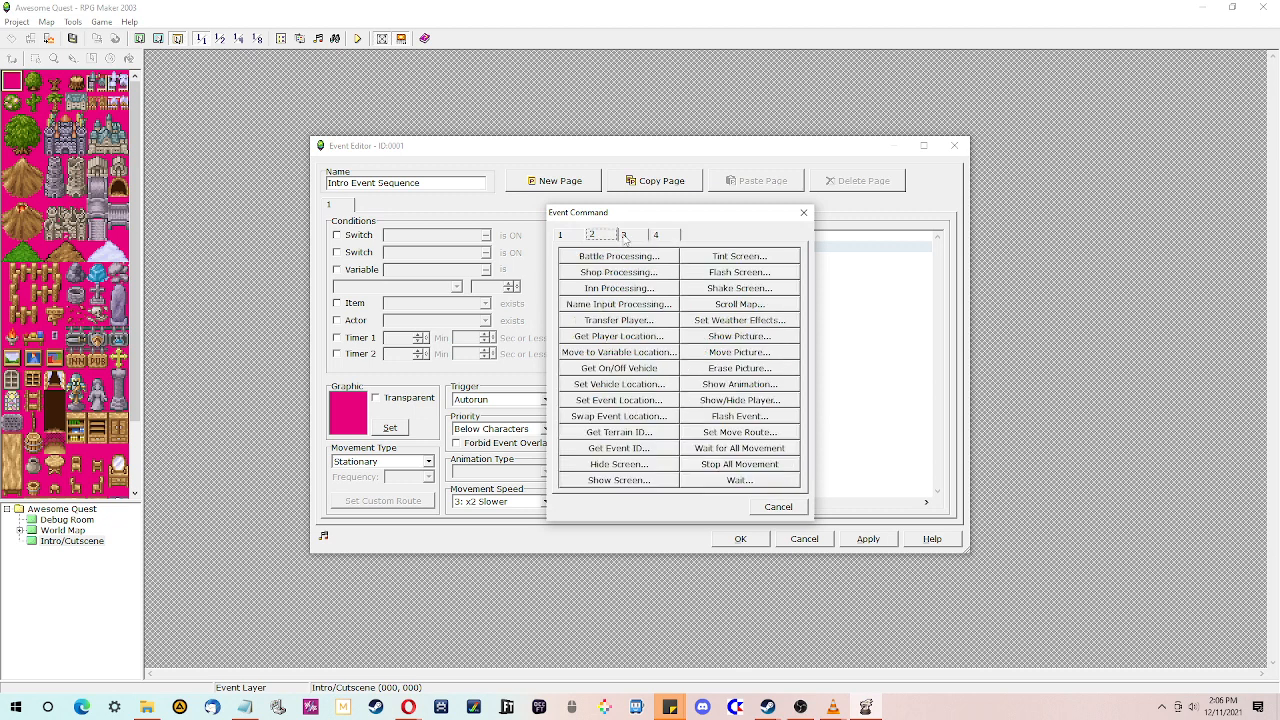
left_click(624, 236)
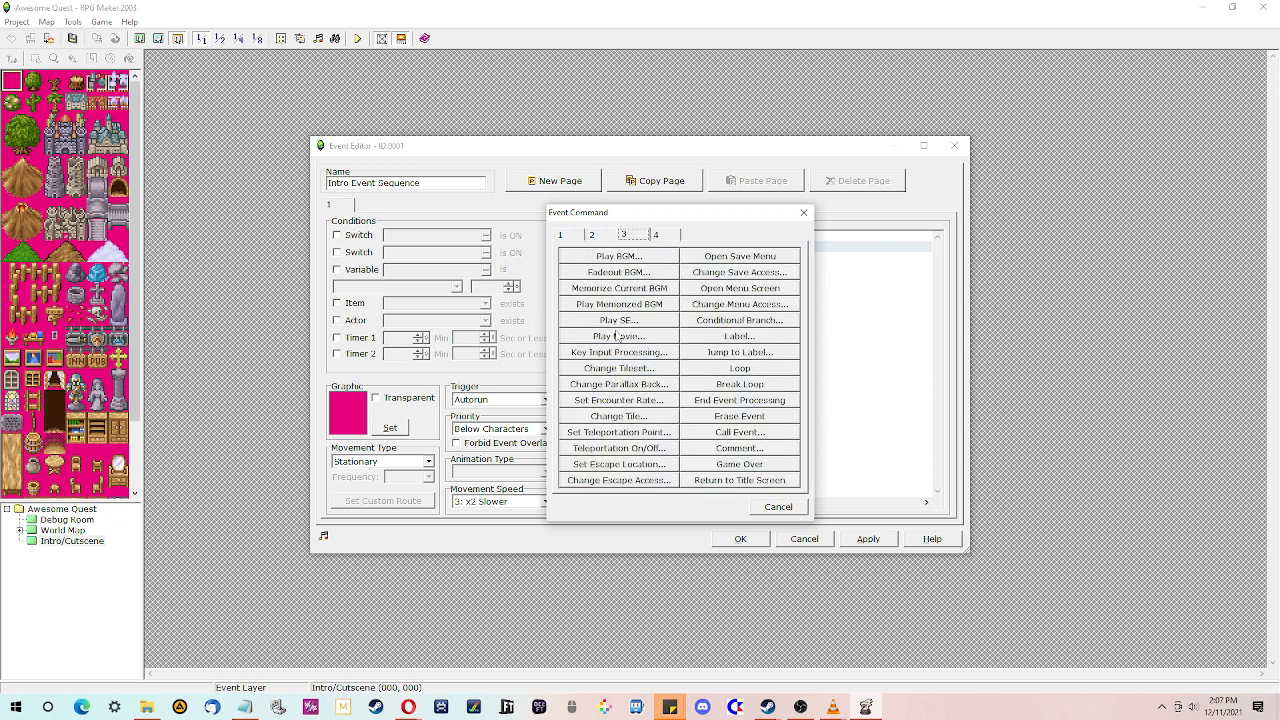
left_click(656, 235)
left_click(612, 238)
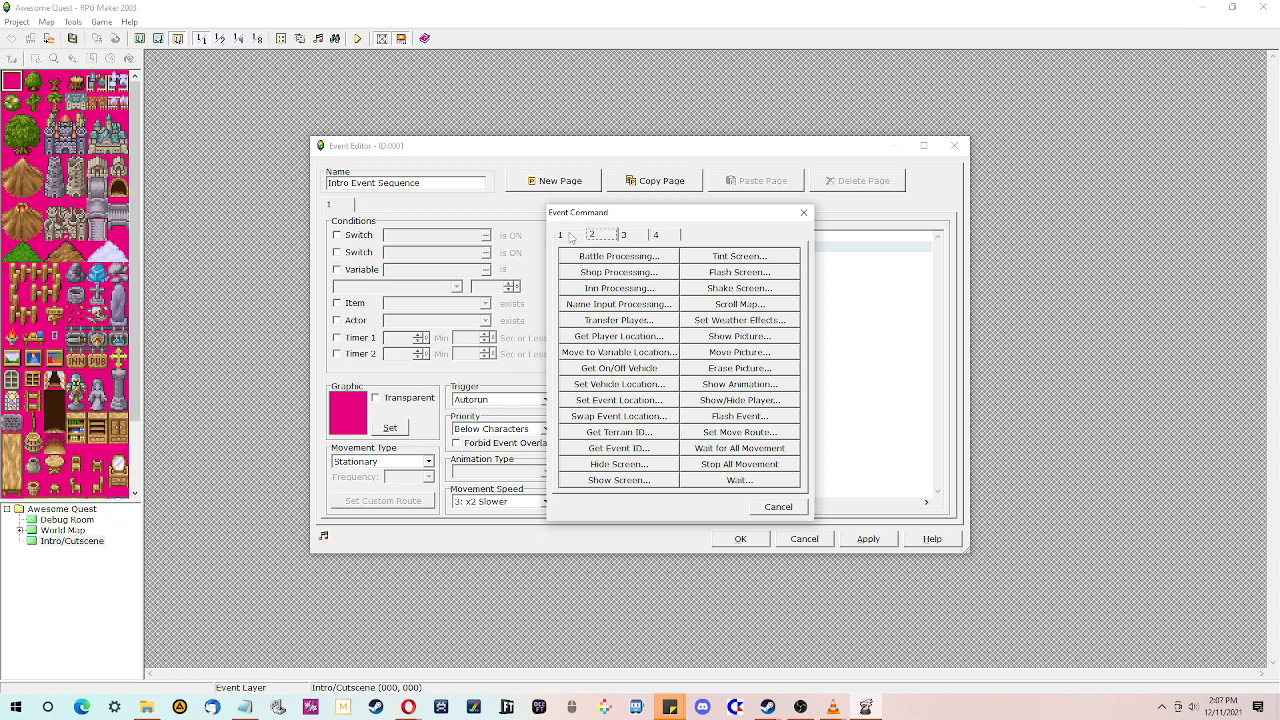
left_click_drag(615, 214, 689, 237)
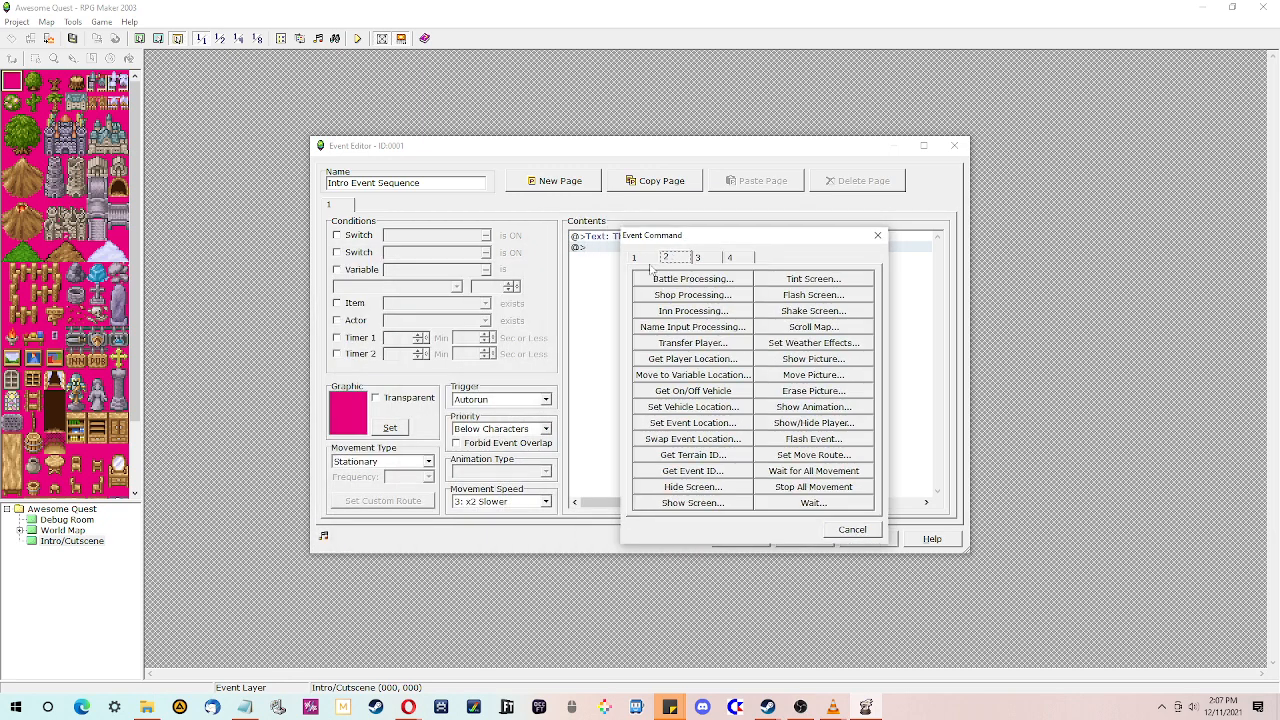
left_click(634, 258)
left_click(706, 260)
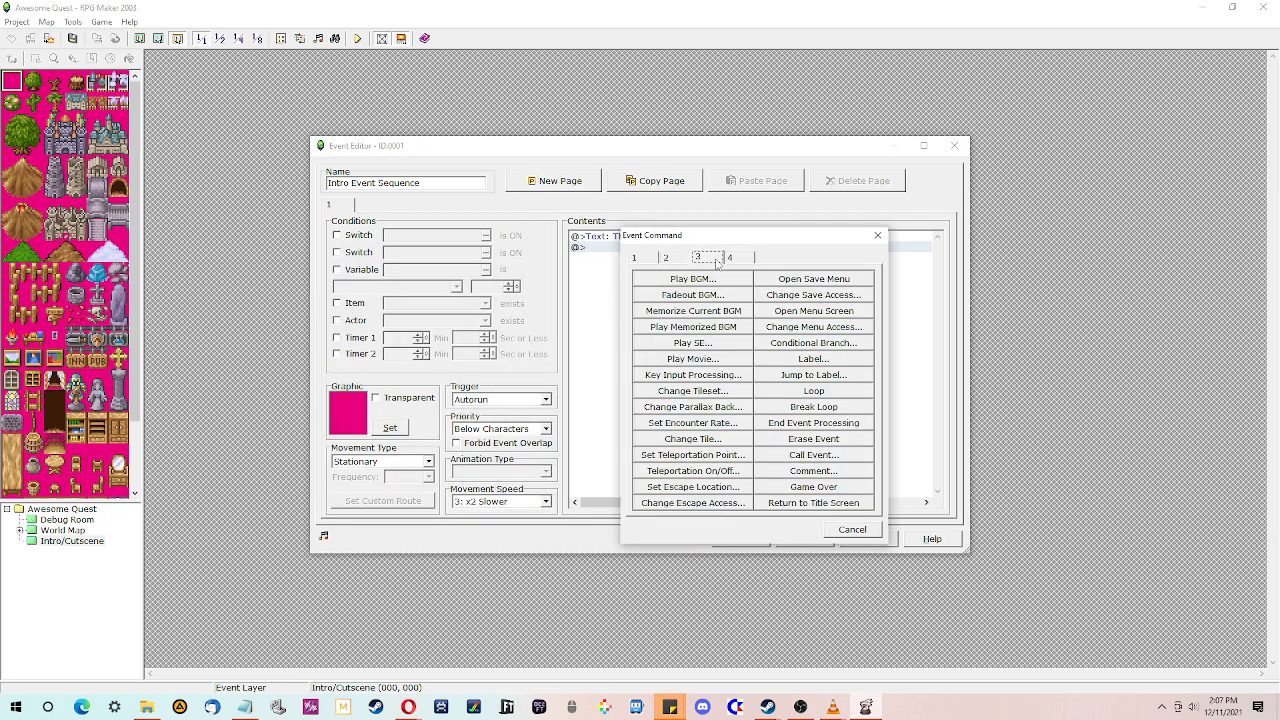
left_click(741, 259)
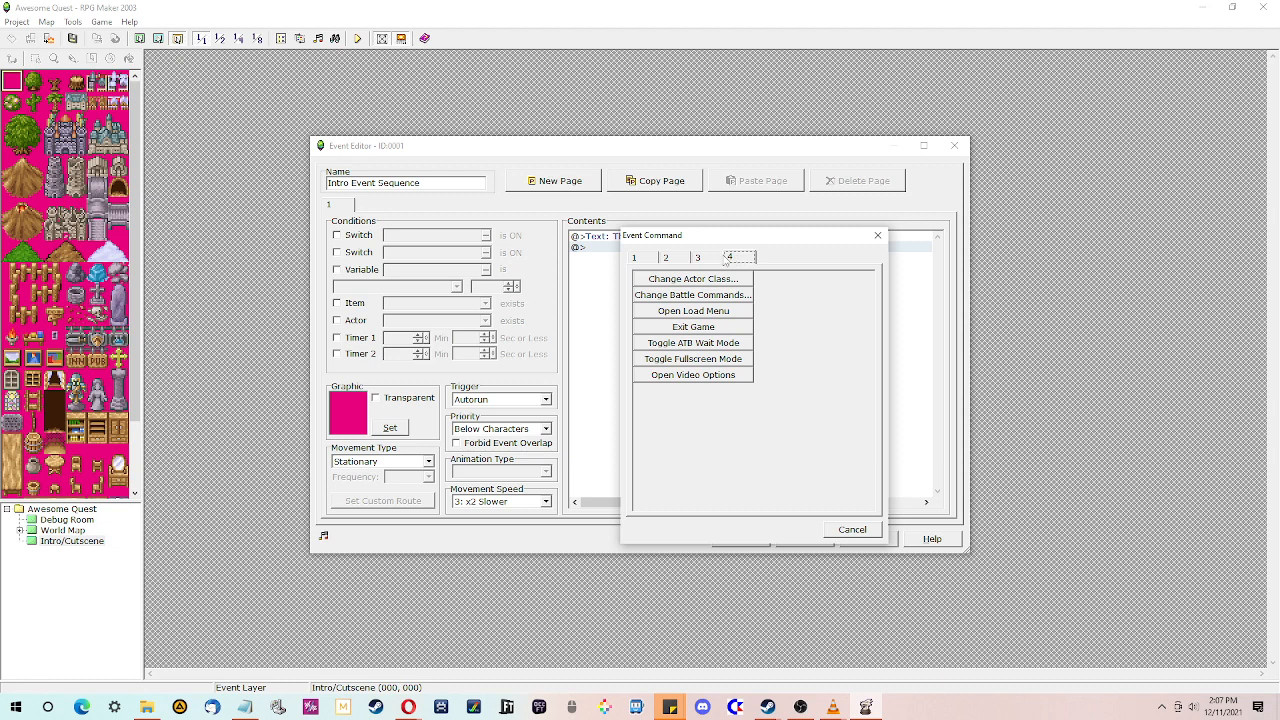
left_click(688, 260)
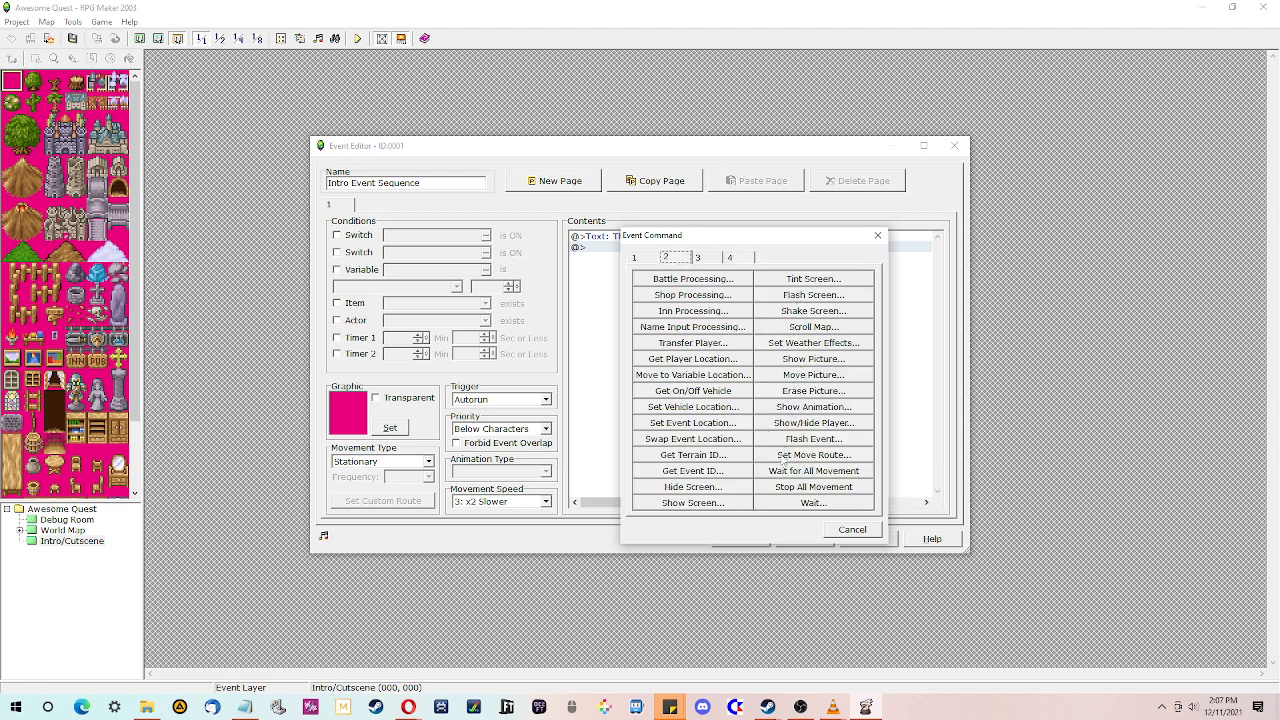
left_click(806, 391)
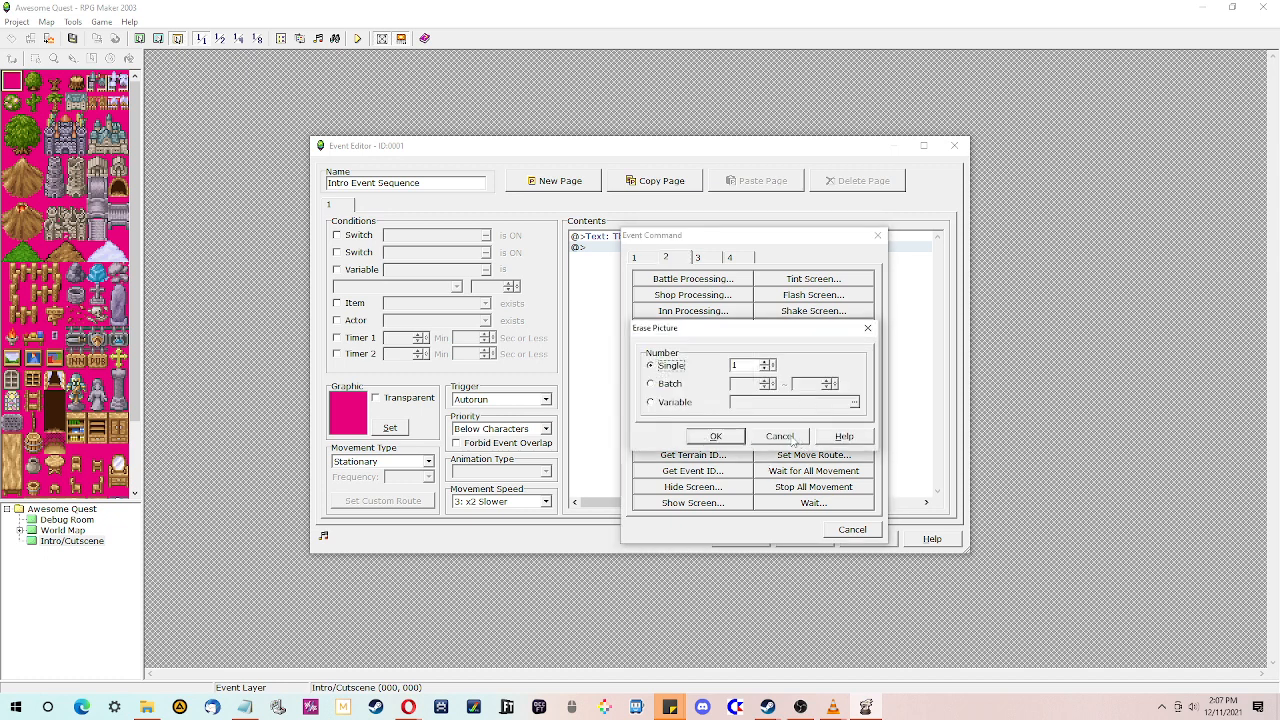
left_click(791, 438)
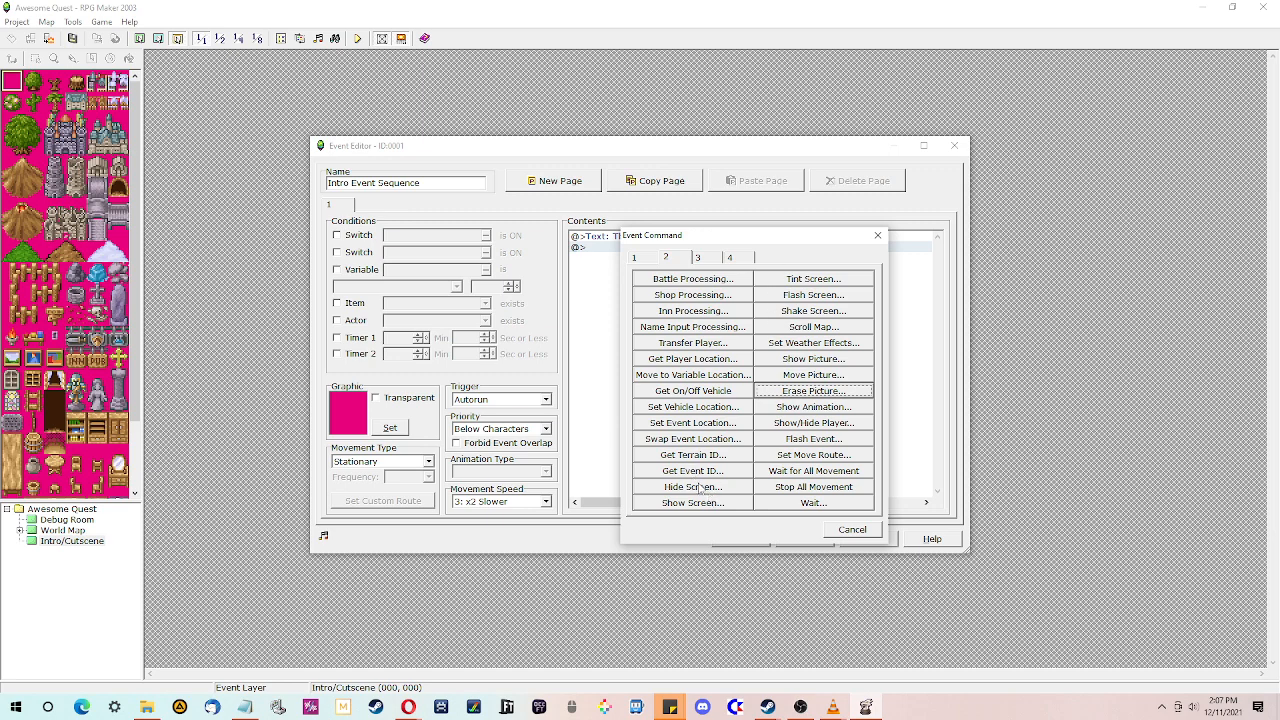
- Add a Hide Screen command with the Fadeout transition
left_click_drag(728, 237, 452, 266)
left_click(417, 516)
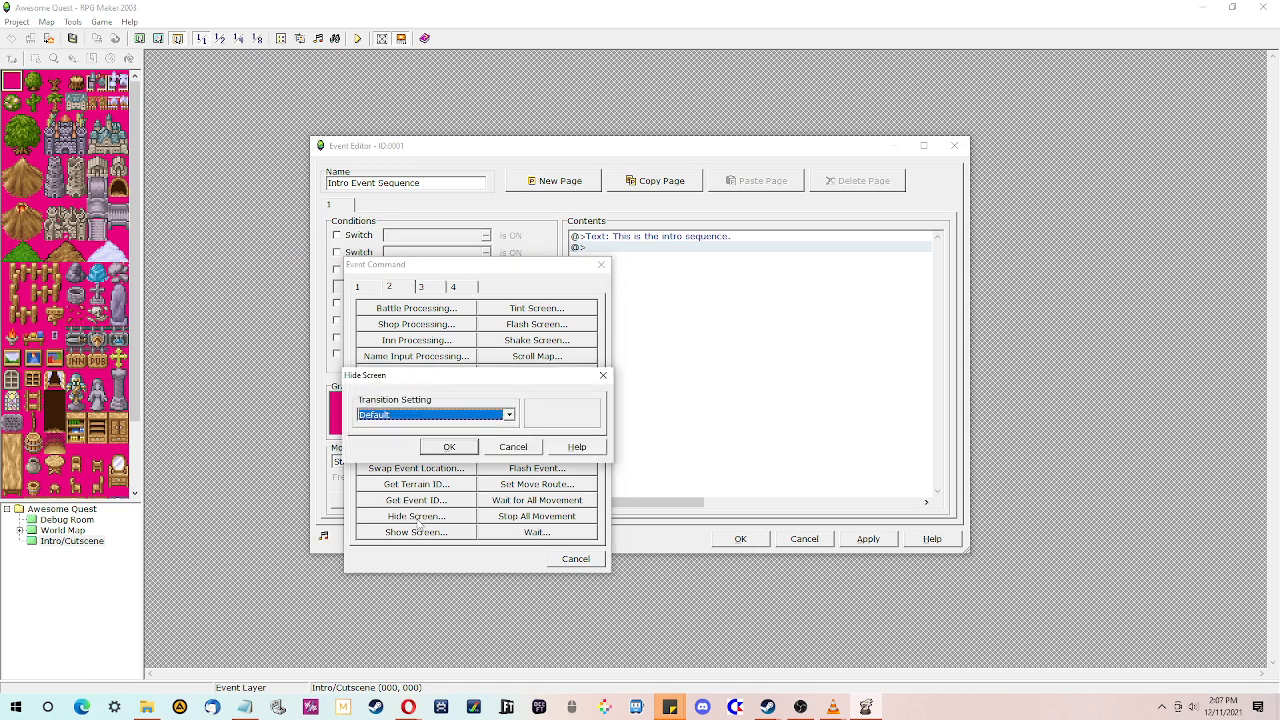
left_click(455, 416)
left_click(450, 437)
left_click(451, 448)
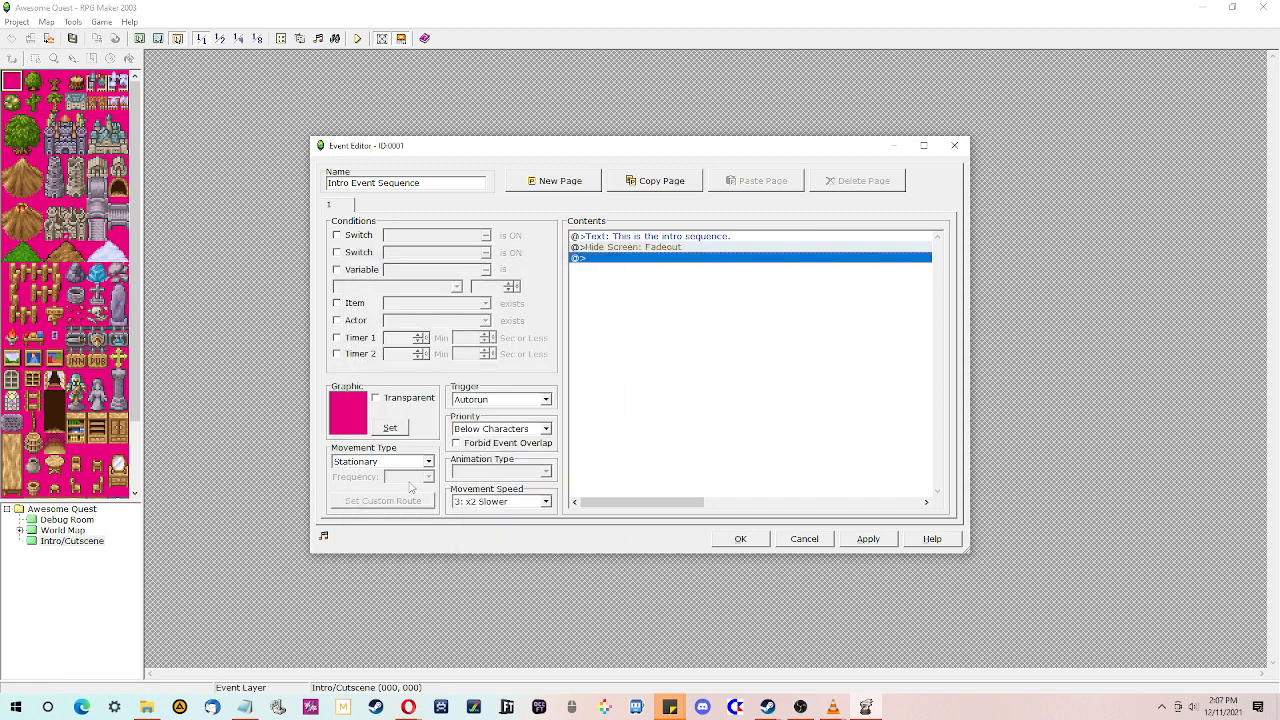
- Add a Show Screen command with the Fade In transition
double_click(627, 260)
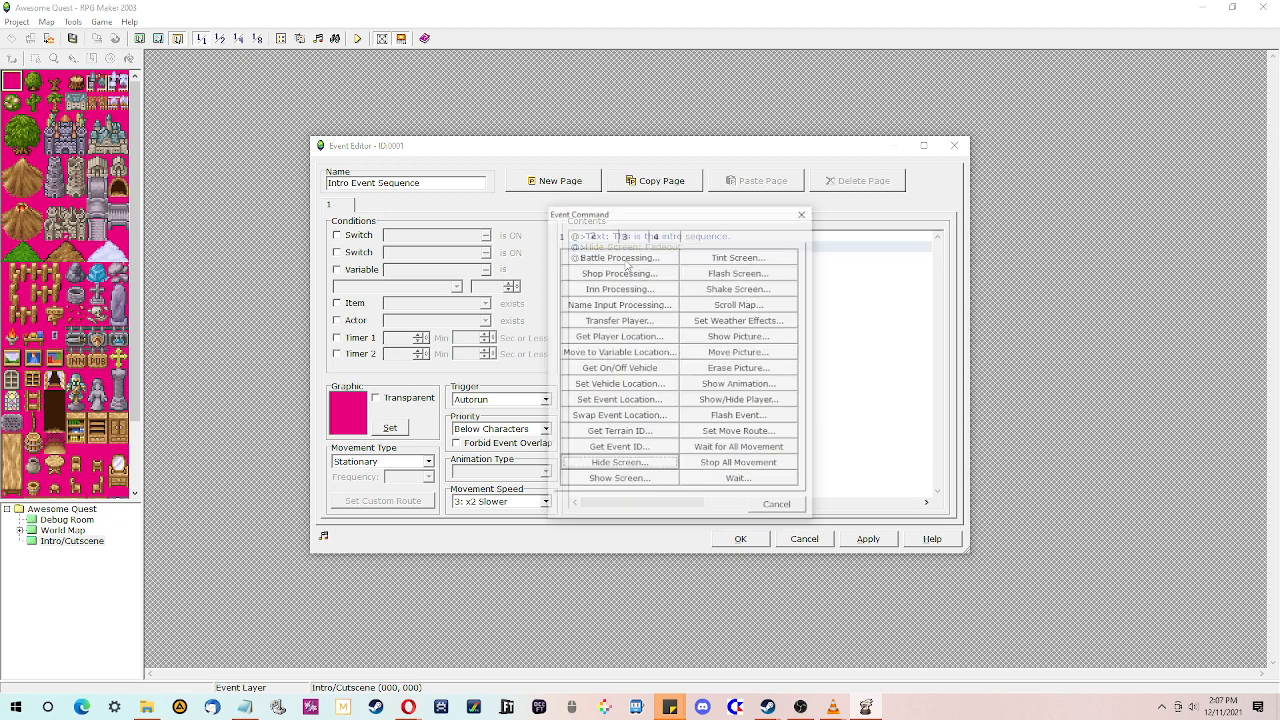
left_click(620, 481)
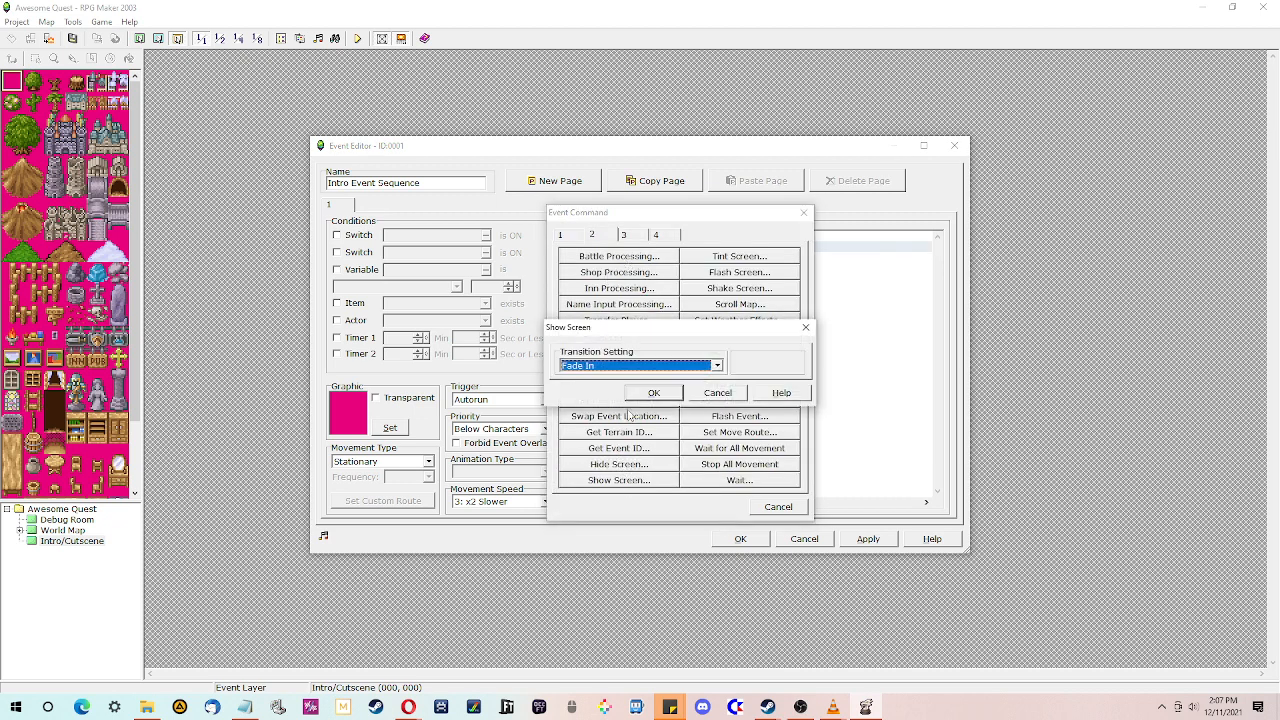
left_click(650, 391)
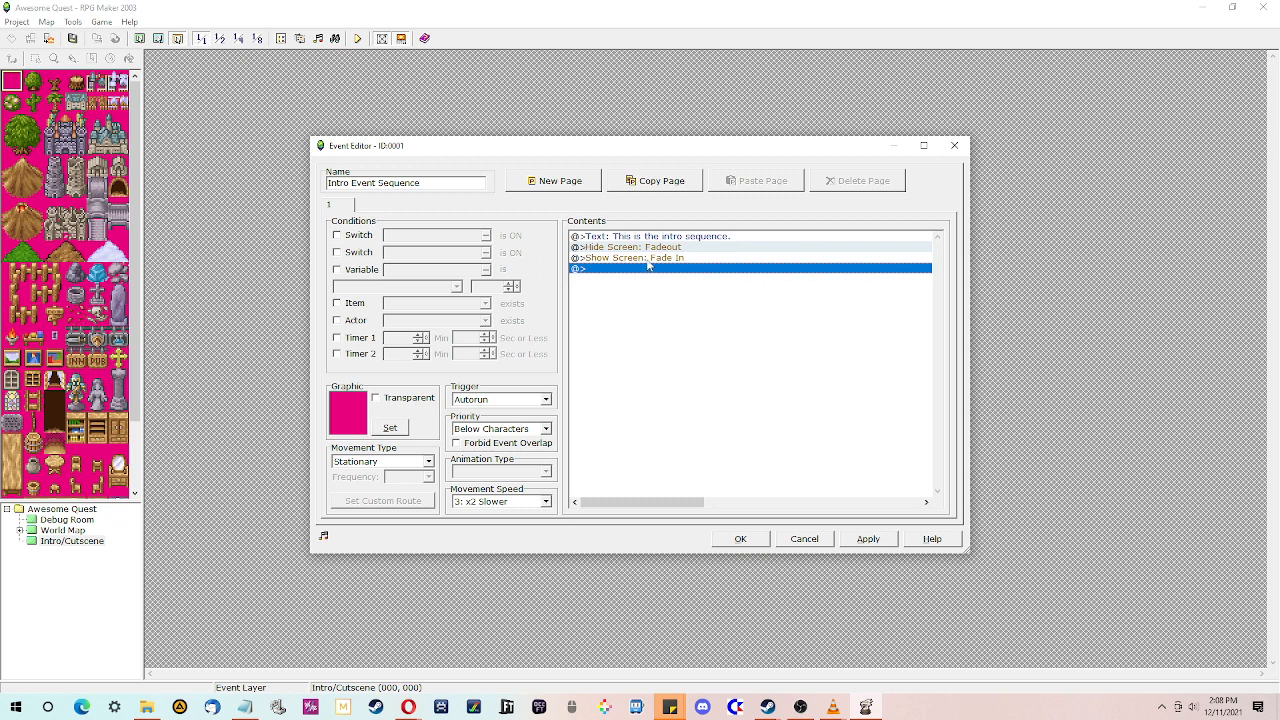
- Insert a Transfer Player command sending the player to the World Map at position 013,015 before Show Screen
right_click(650, 267)
left_click(668, 267)
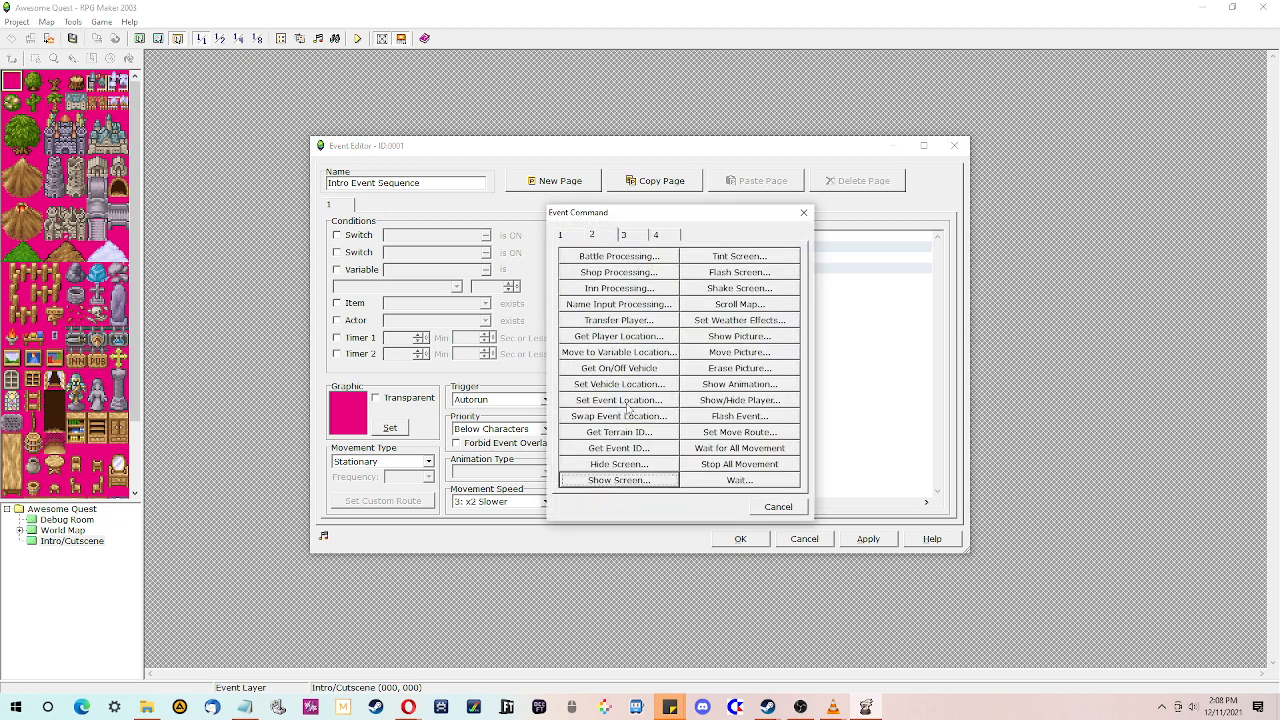
left_click(619, 321)
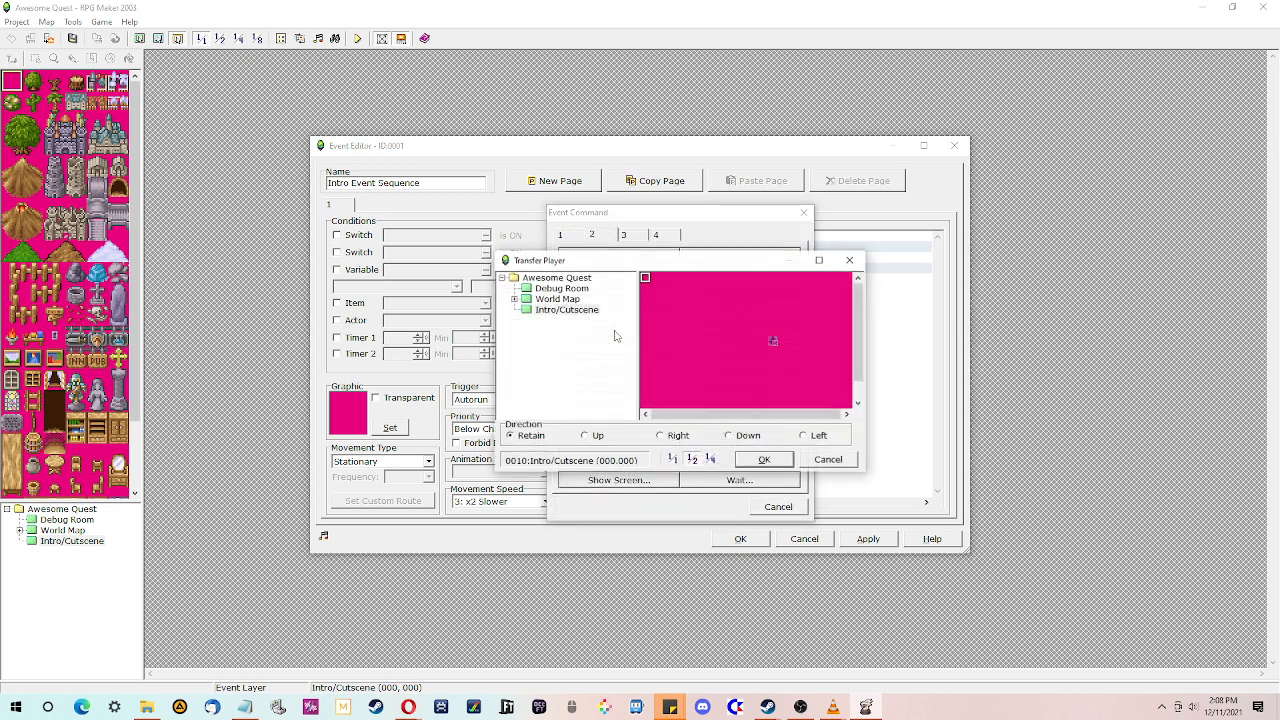
left_click(541, 289)
left_click(550, 299)
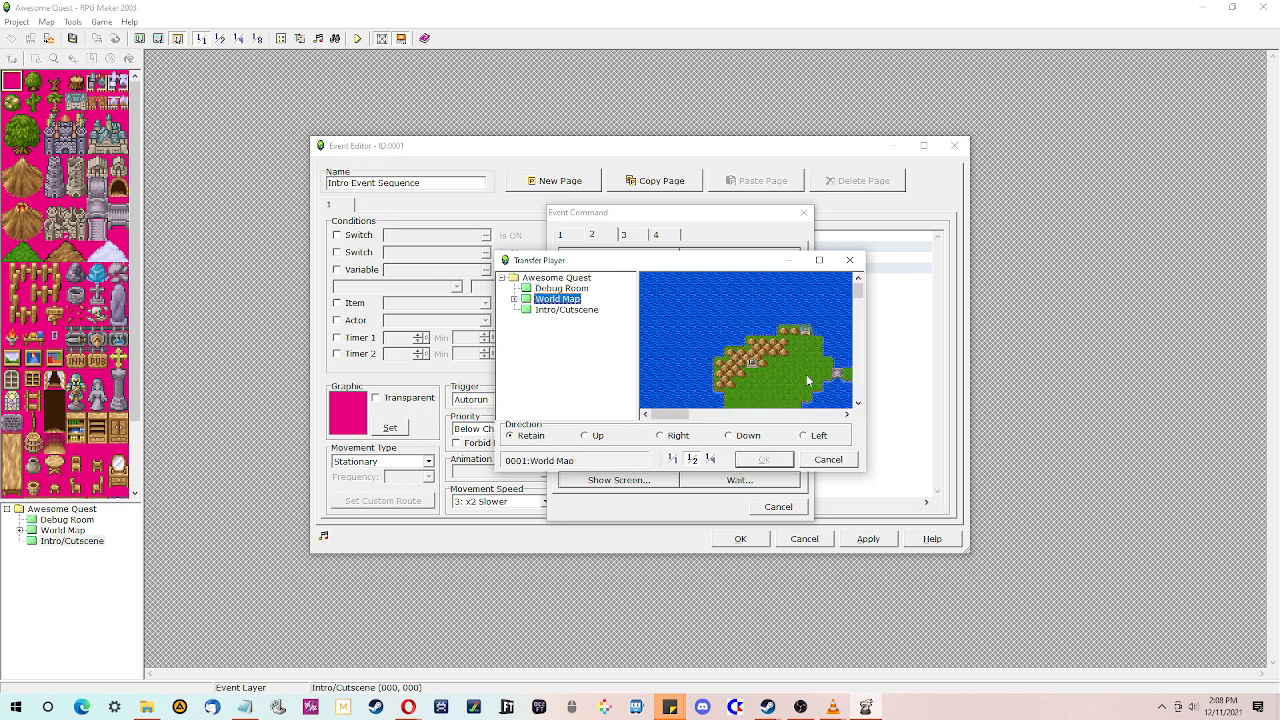
scroll(785, 340, "down", 3)
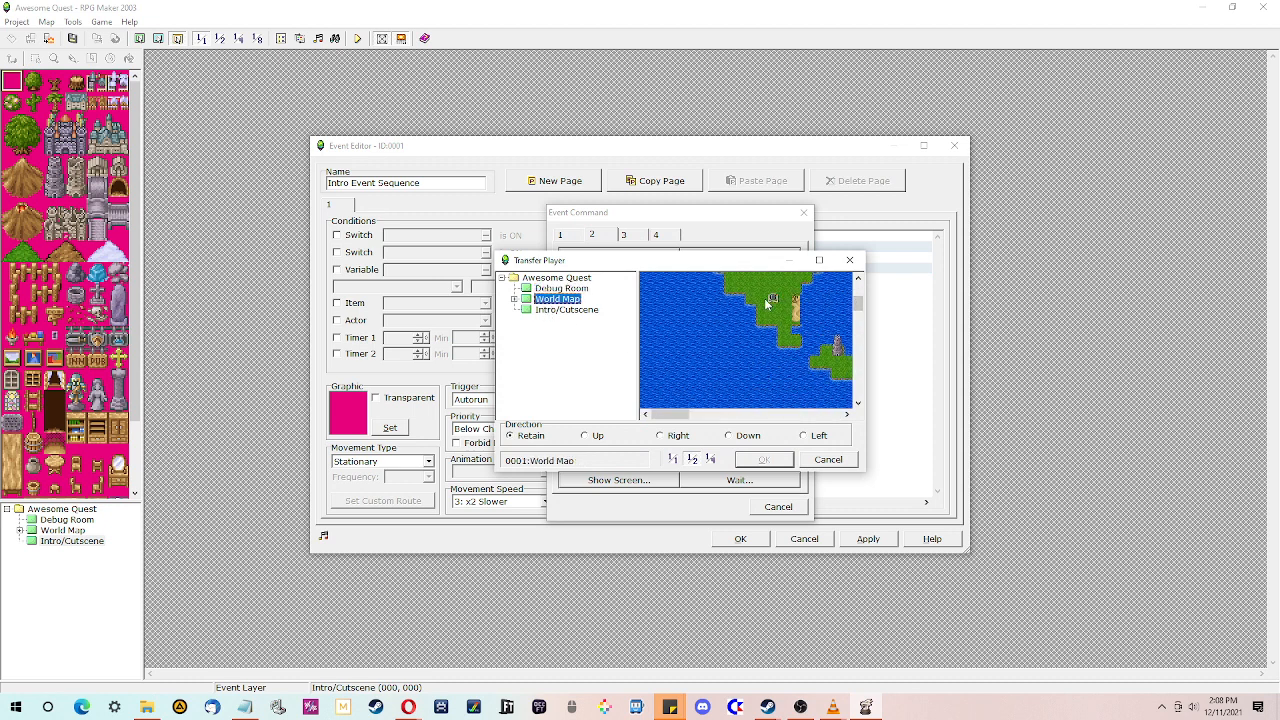
left_click(763, 299)
left_click(782, 317)
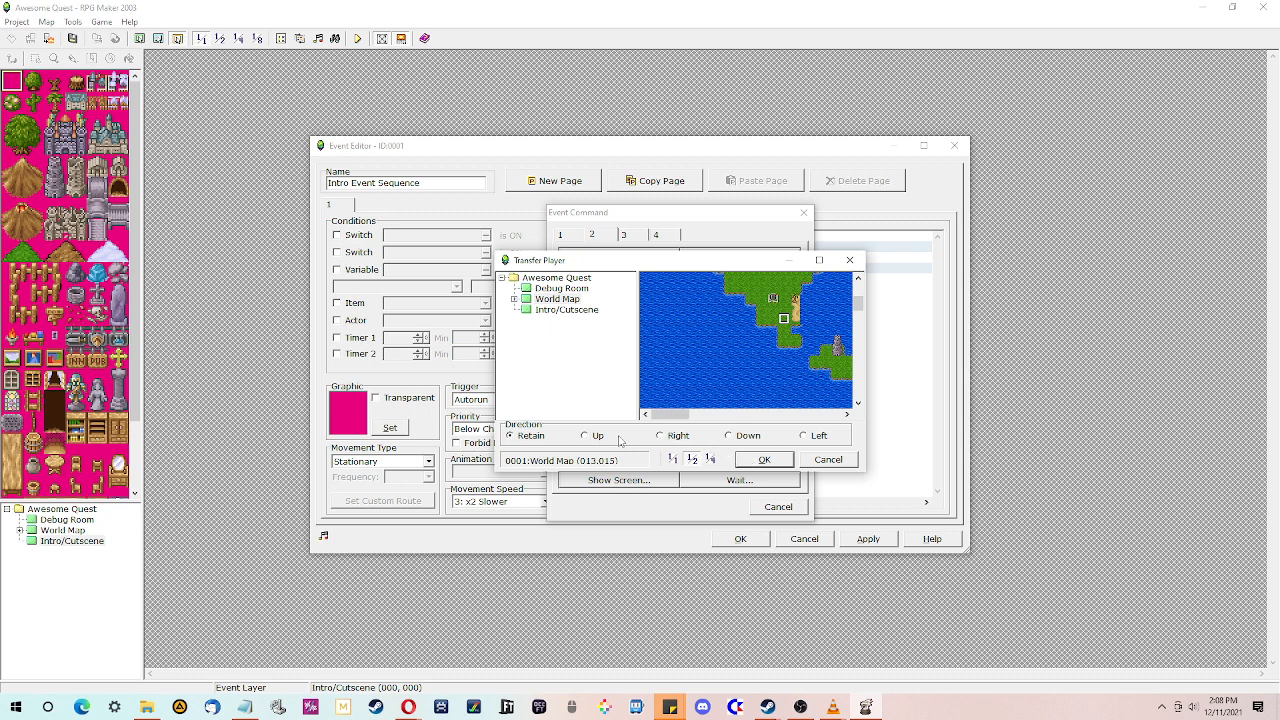
left_click(765, 460)
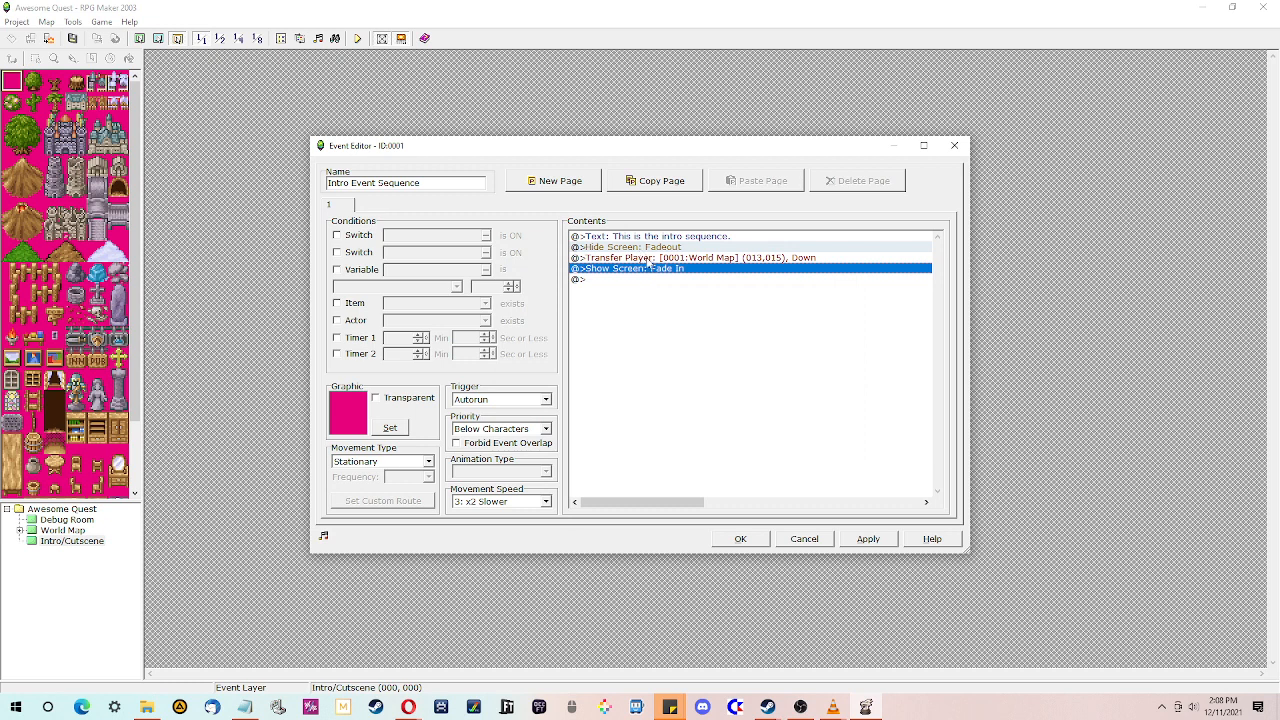
- Insert a Change Party Member command that adds Leo before the Transfer Player command
right_click(649, 258)
left_click(662, 263)
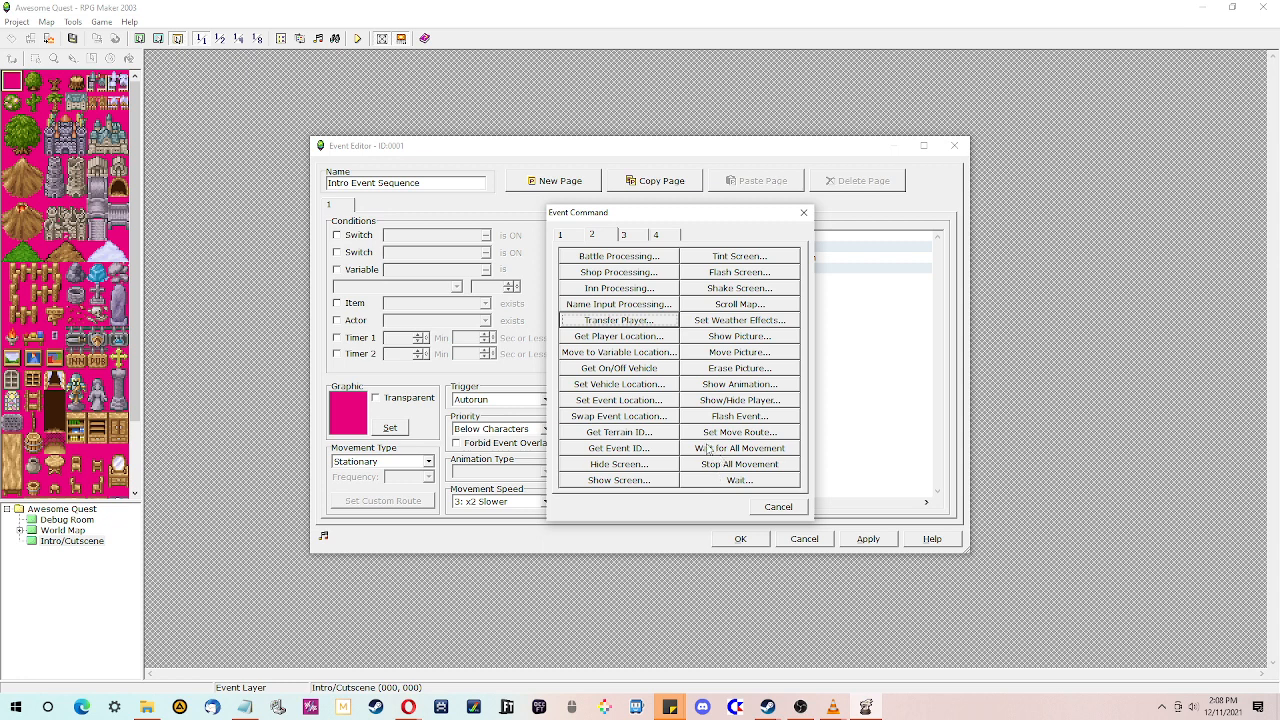
left_click(561, 234)
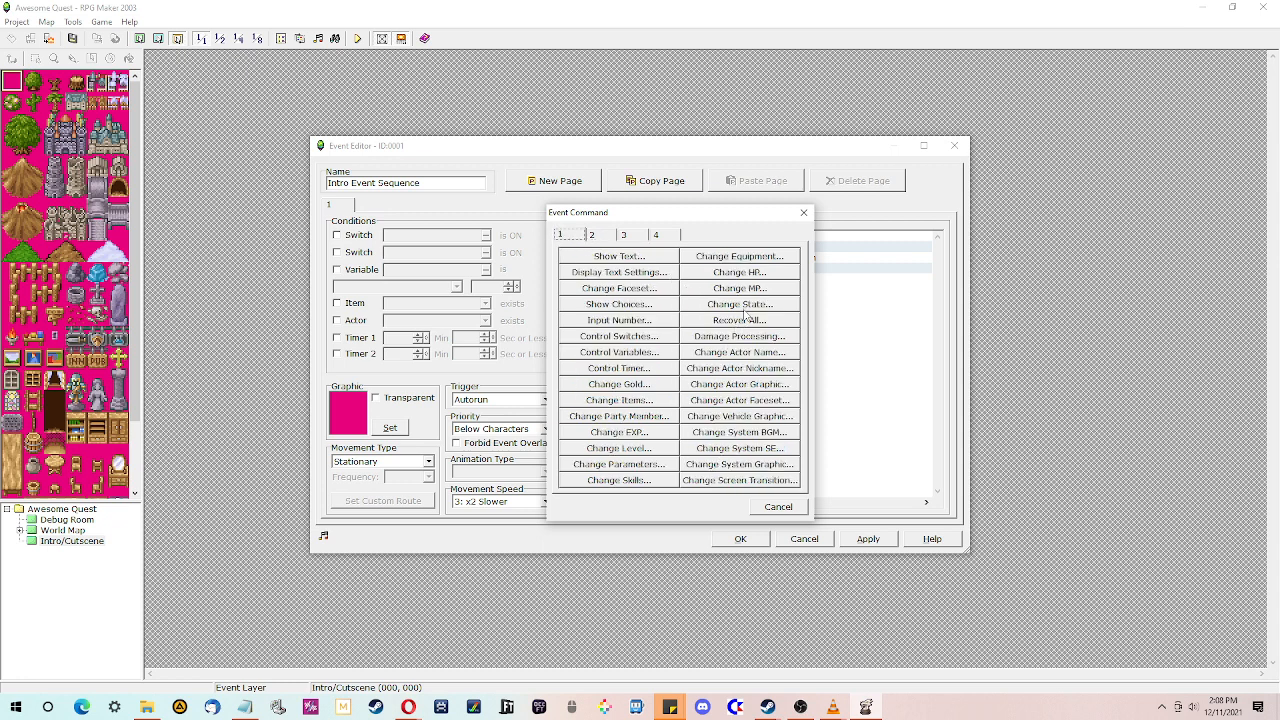
left_click(619, 417)
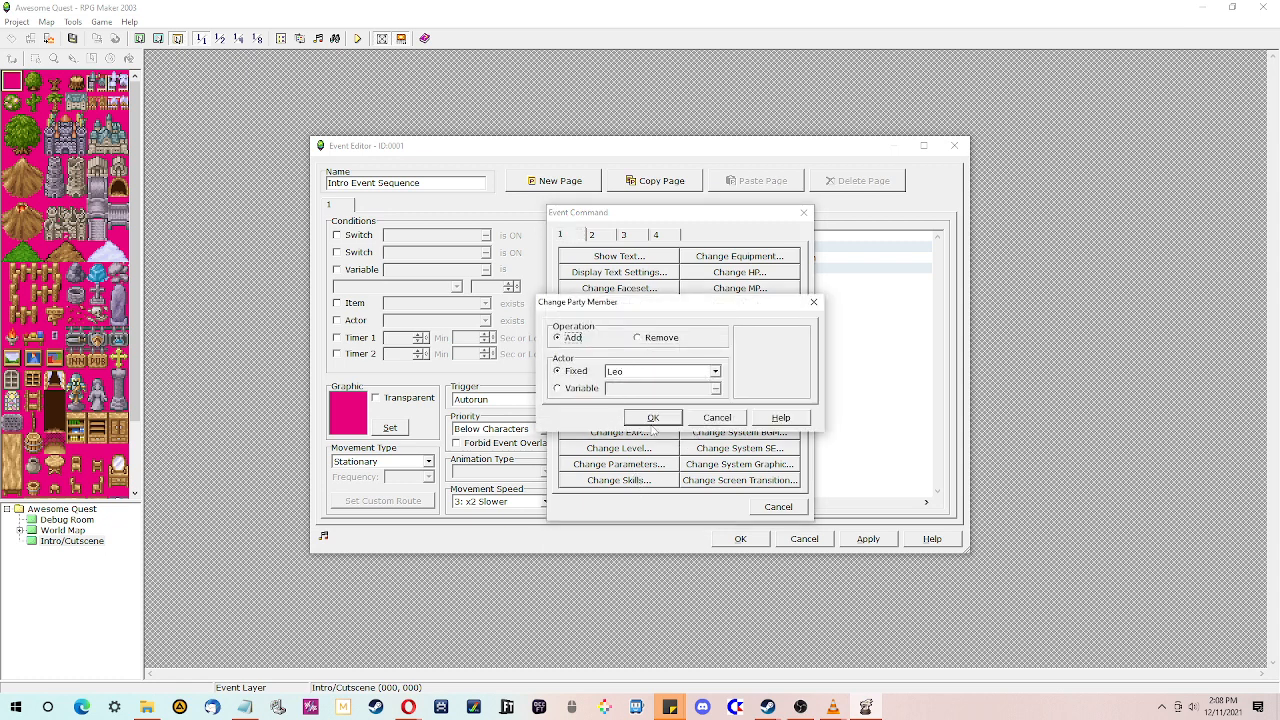
left_click(653, 419)
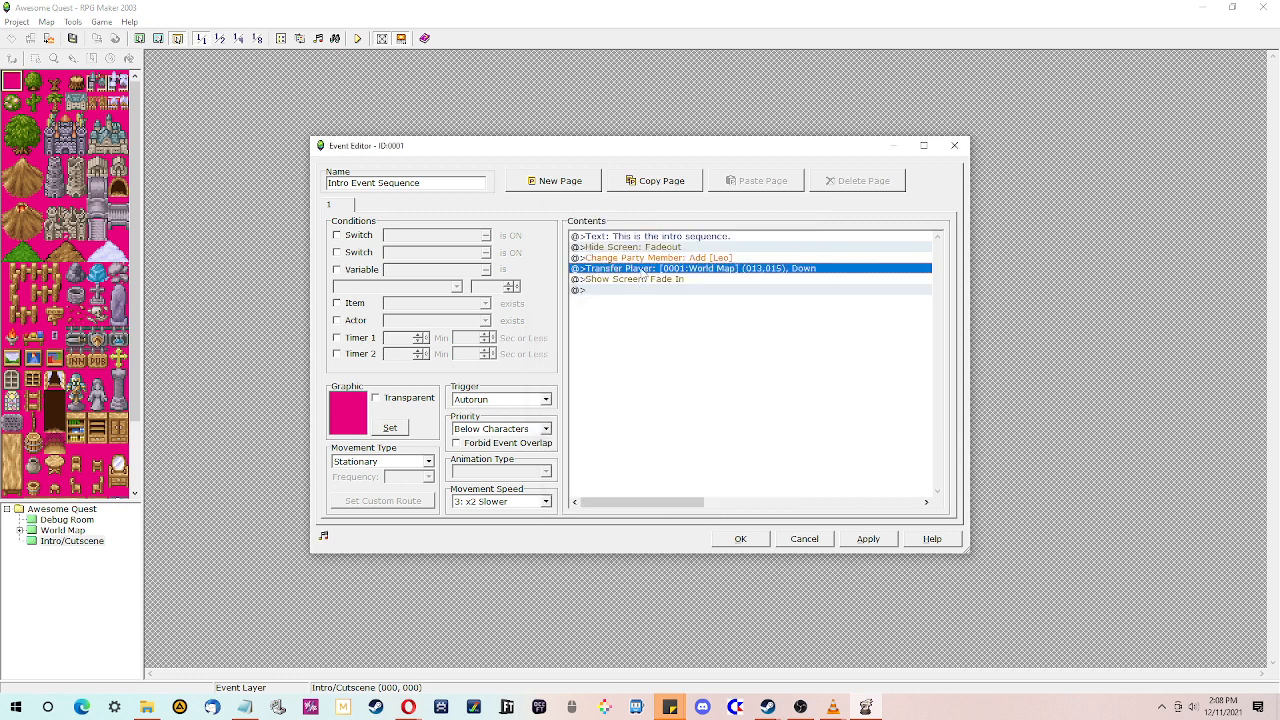
- Insert another Change Party Member command that adds French to the party
right_click(640, 270)
left_click(650, 284)
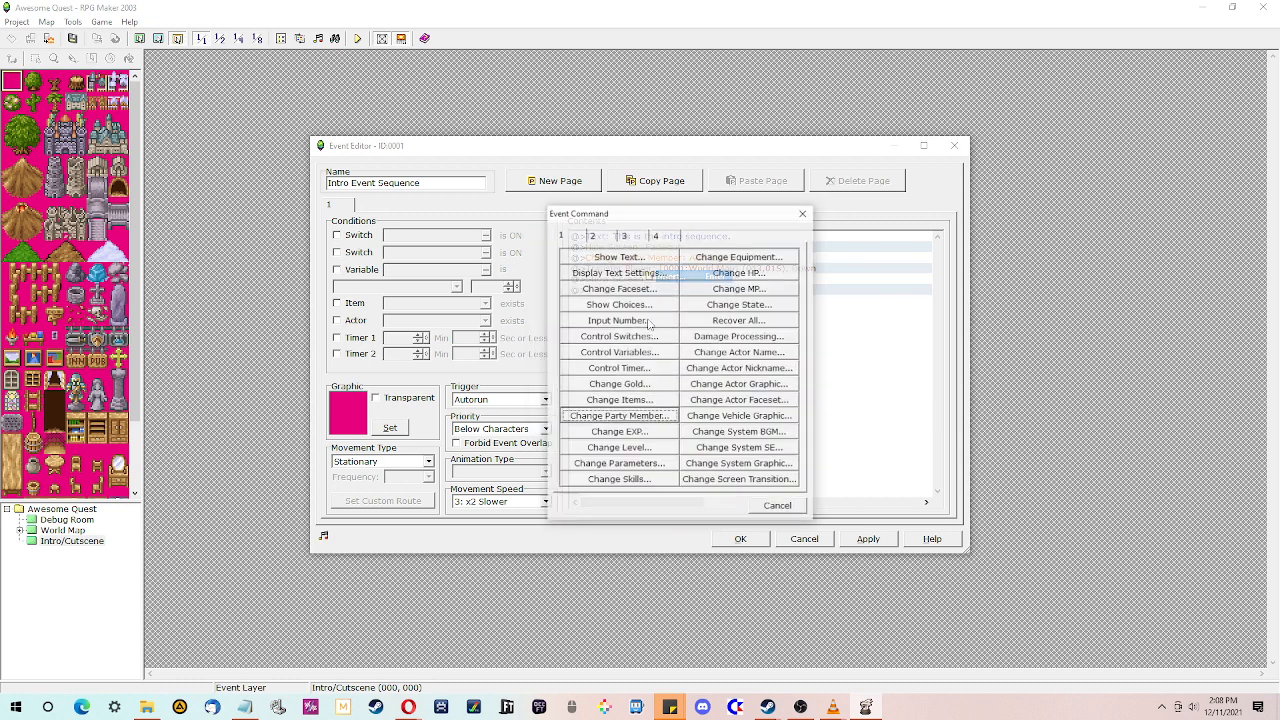
left_click(621, 417)
left_click(650, 374)
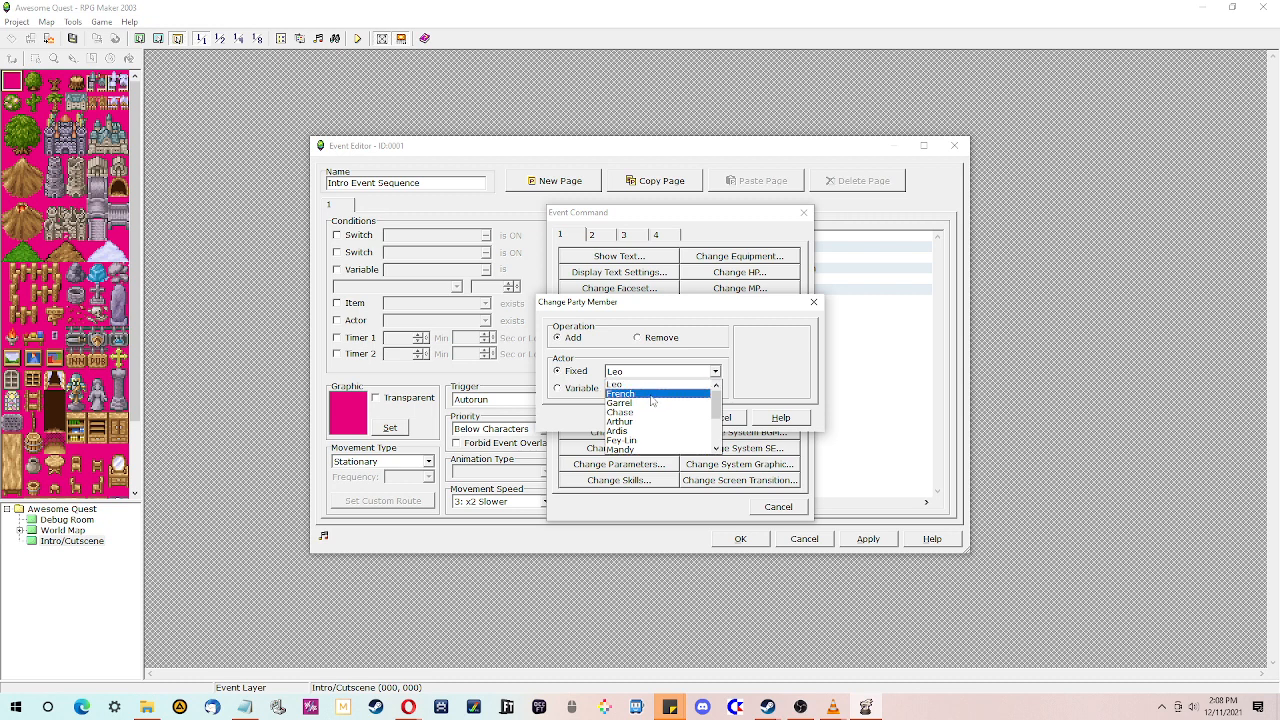
left_click(651, 395)
left_click(660, 417)
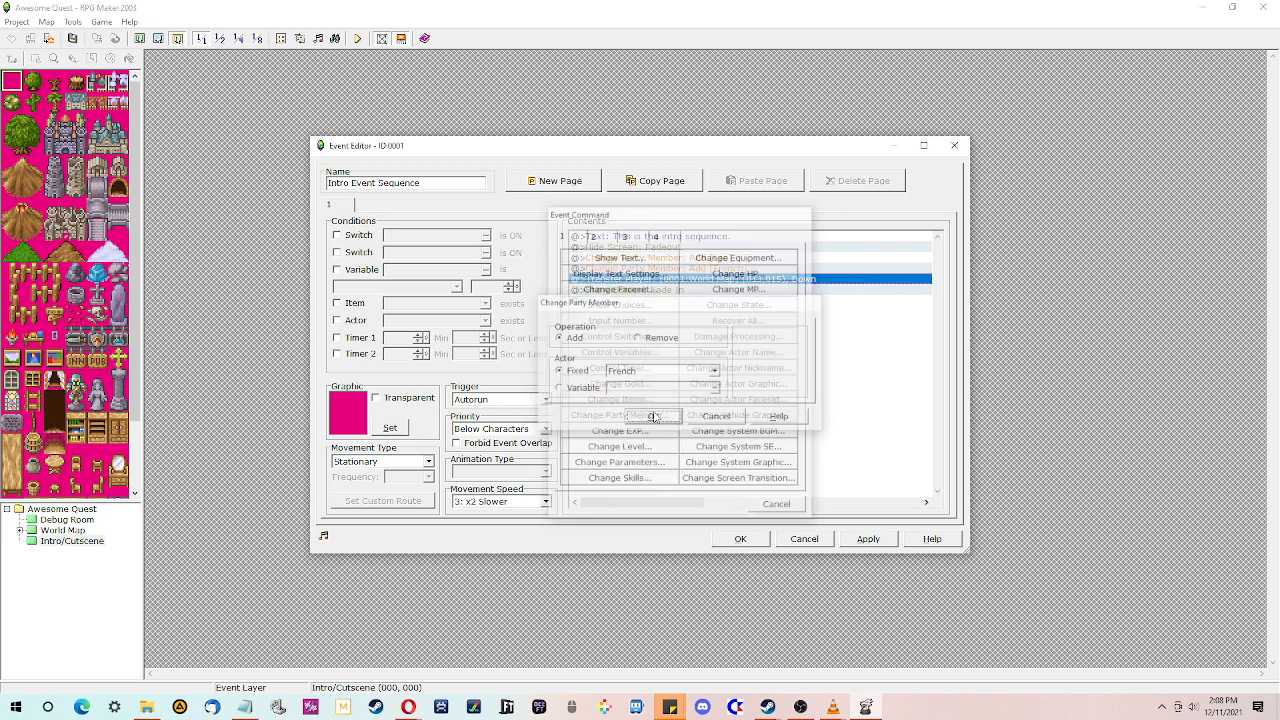
- Insert a Change Party Member command that adds Chase after French
right_click(643, 280)
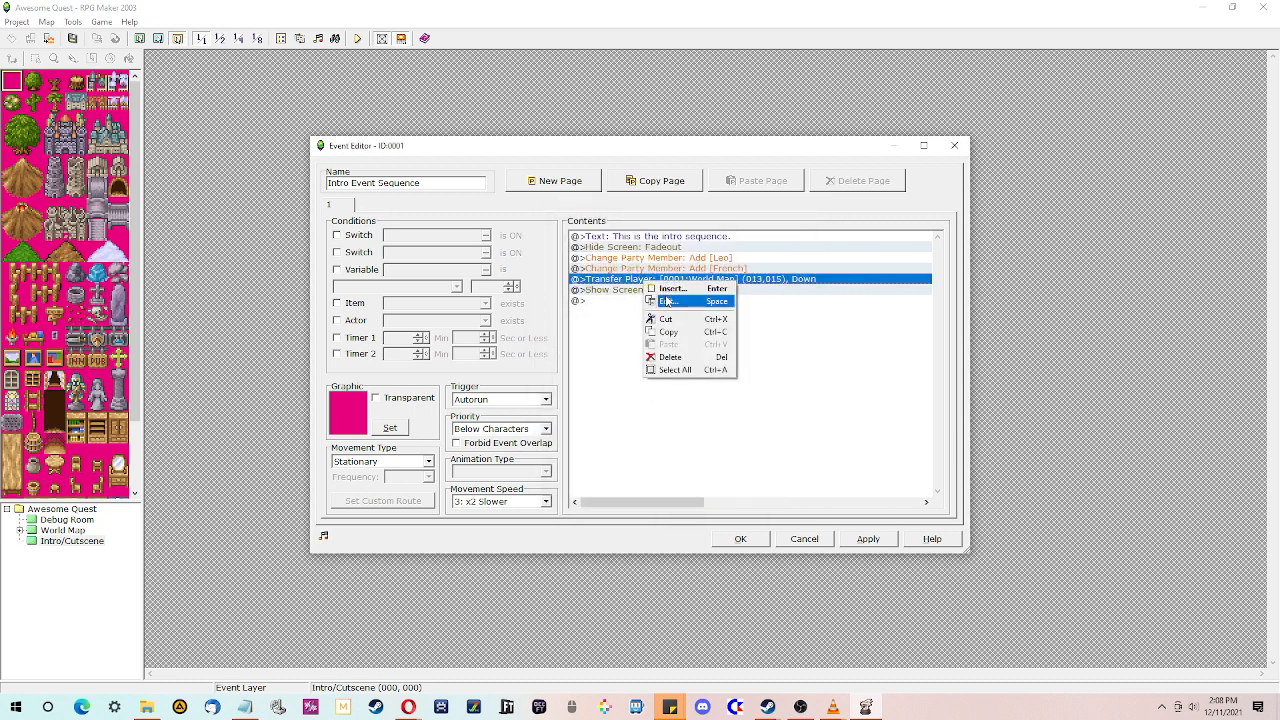
left_click(657, 292)
left_click(621, 416)
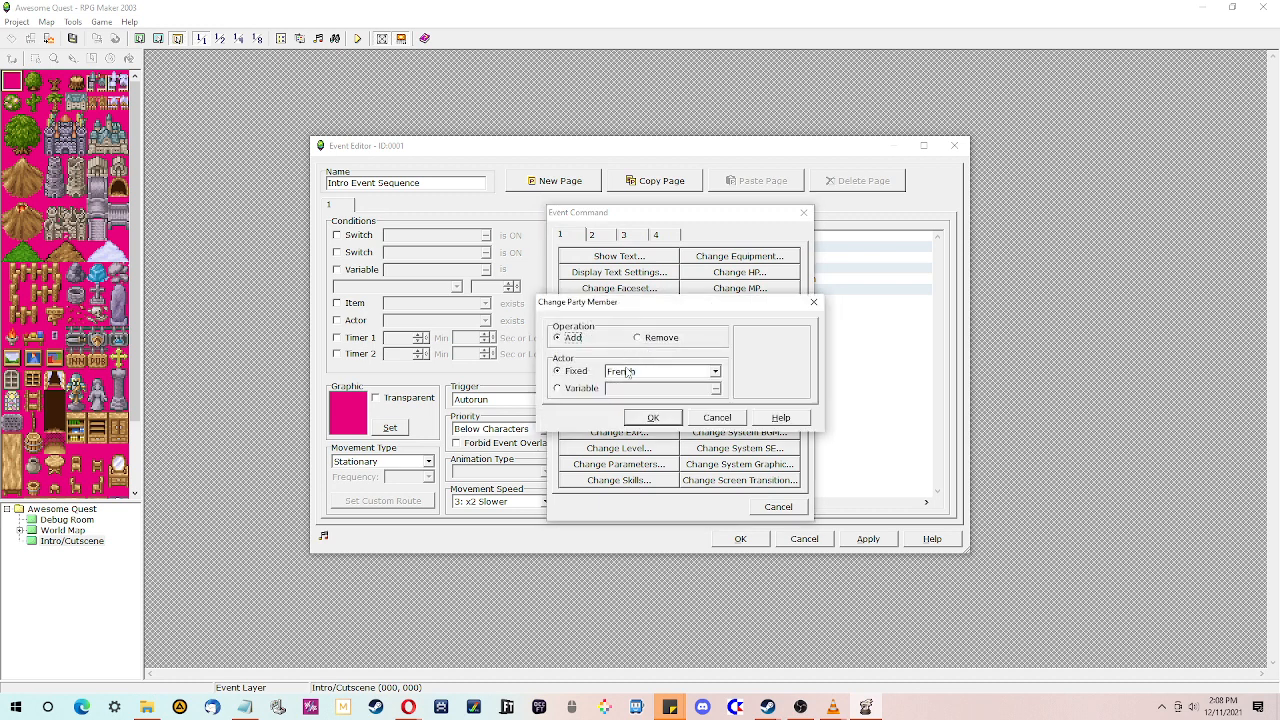
left_click(640, 371)
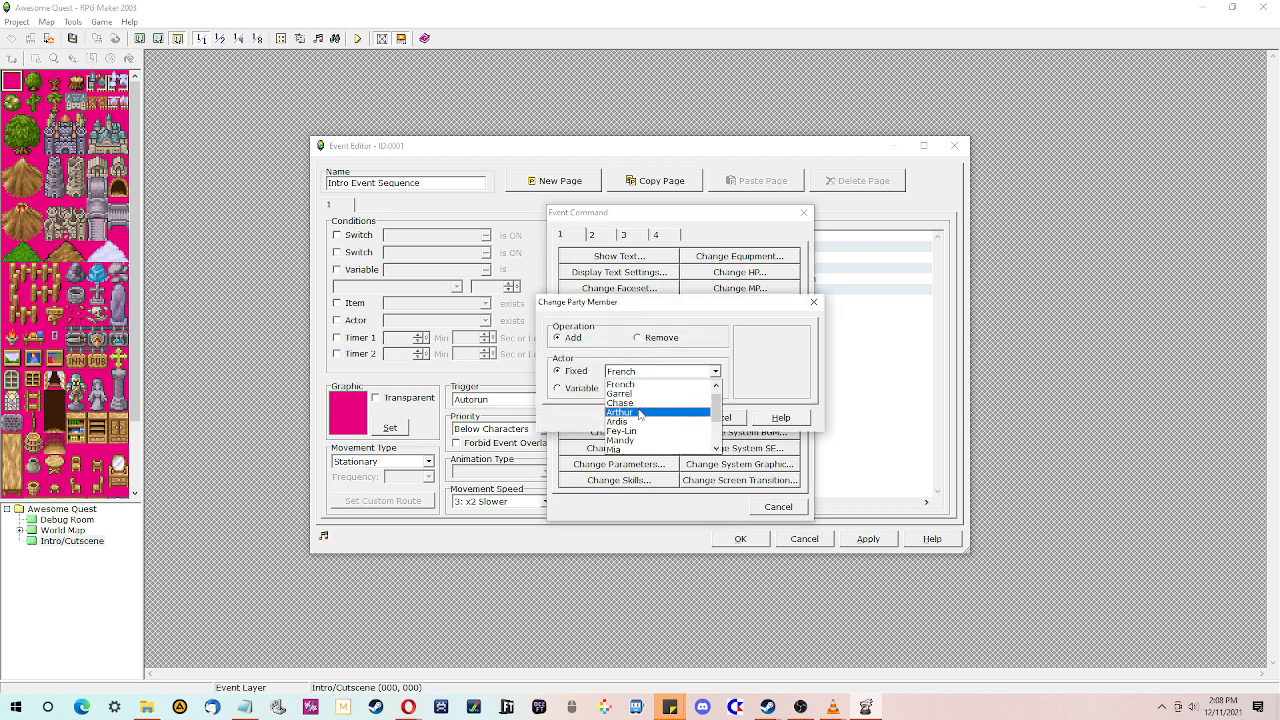
scroll(640, 414, "up", 1)
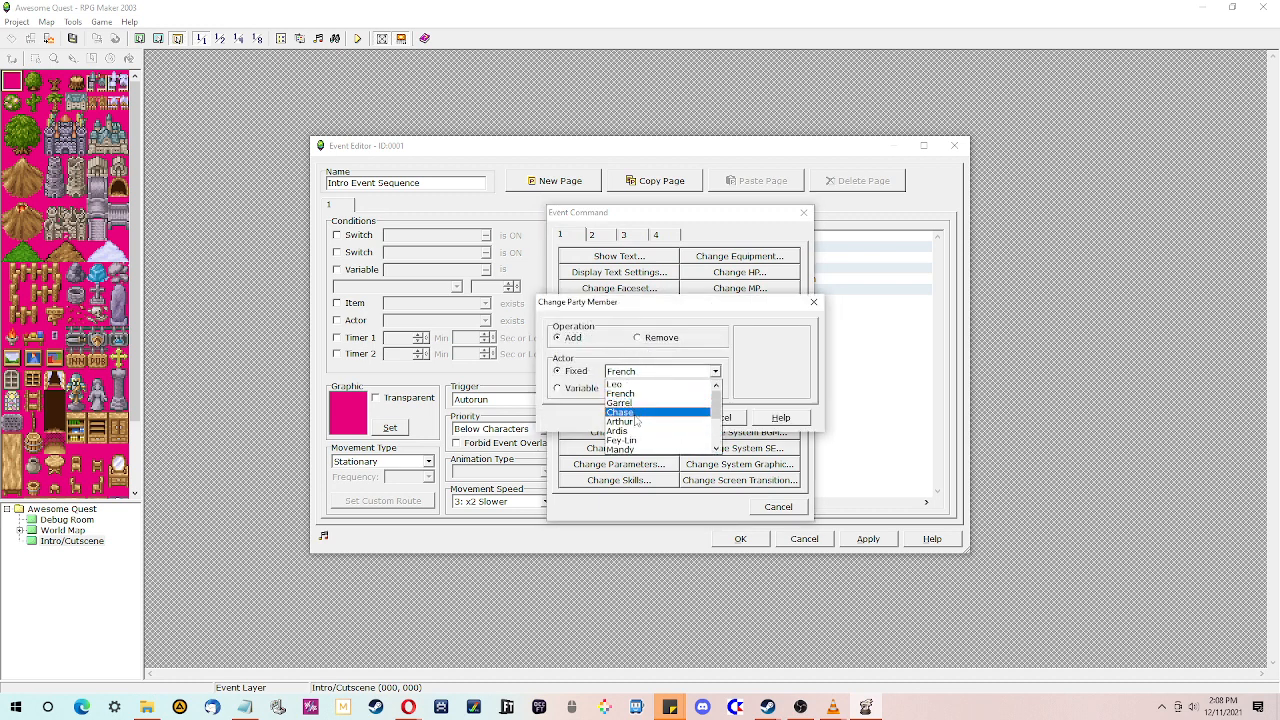
left_click(636, 413)
left_click(652, 418)
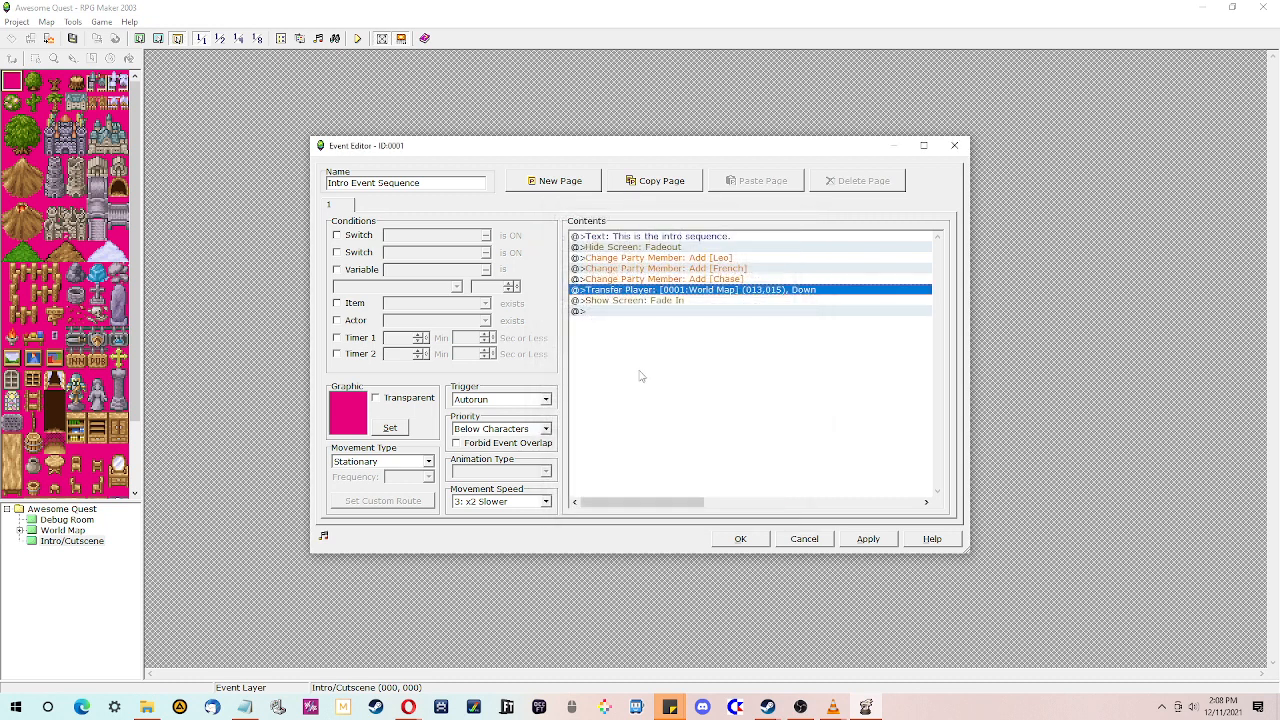
- Insert a Change Party Member command that adds Ardis after Chase
left_click(664, 279)
left_click(657, 289)
right_click(657, 289)
left_click(680, 296)
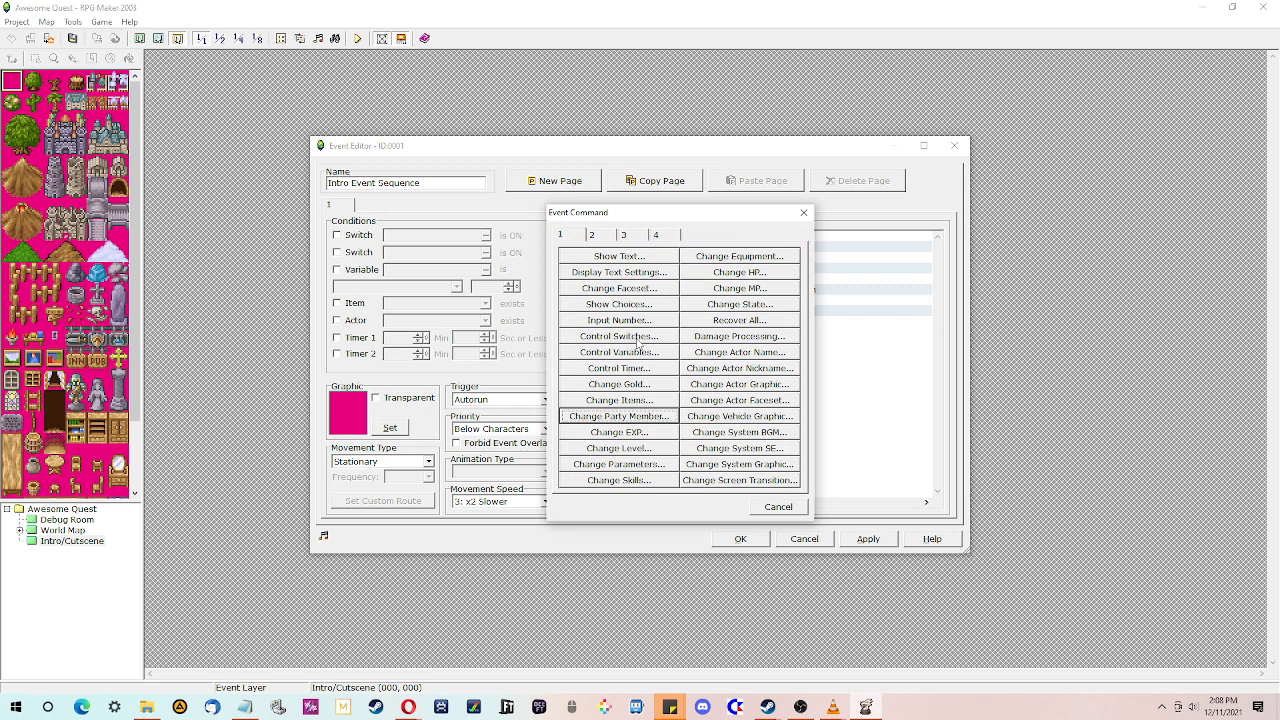
left_click(624, 417)
left_click(660, 371)
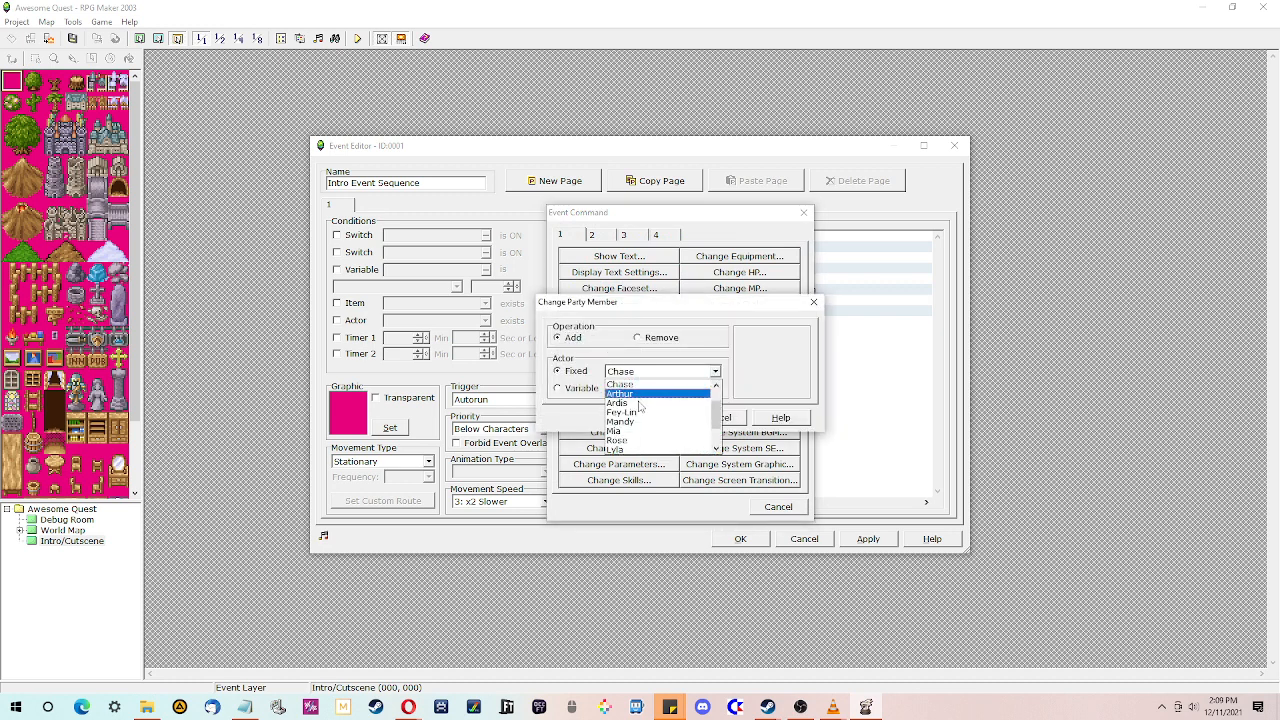
left_click(640, 404)
left_click(667, 418)
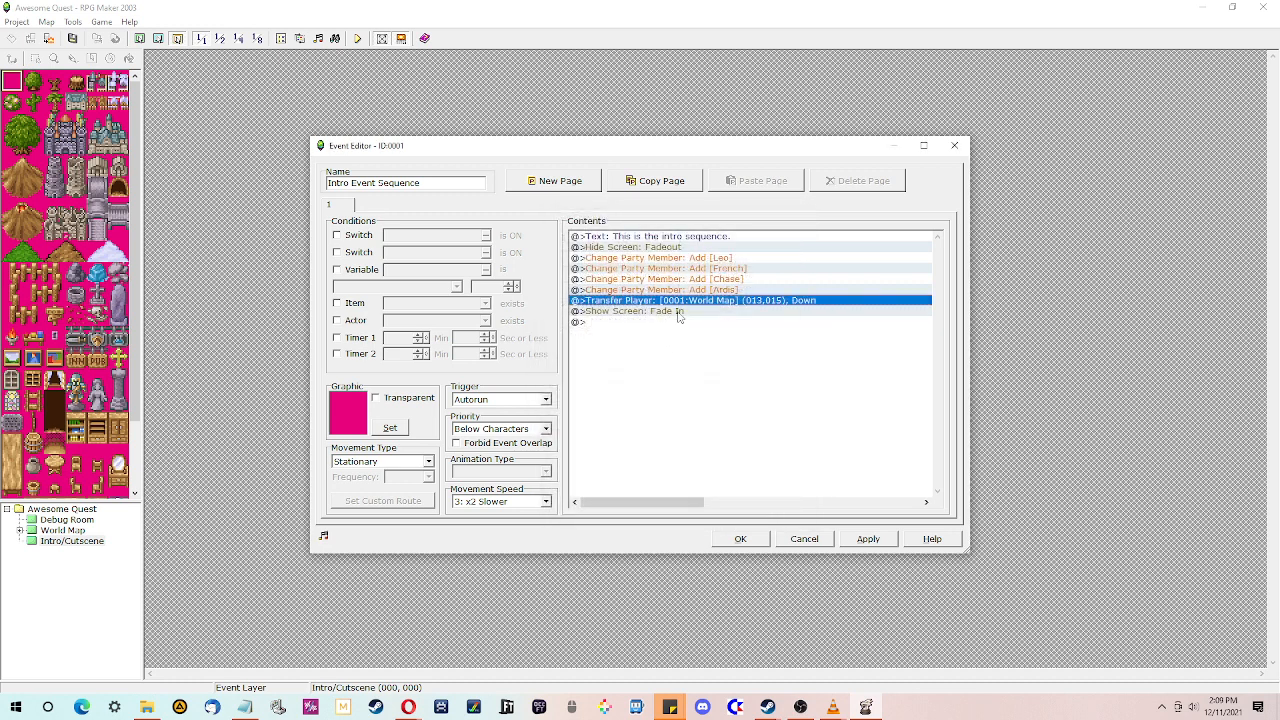
- Insert a Change Party Member command that removes GHOST, placed before the Leo addition
left_click(676, 359)
left_click(677, 262)
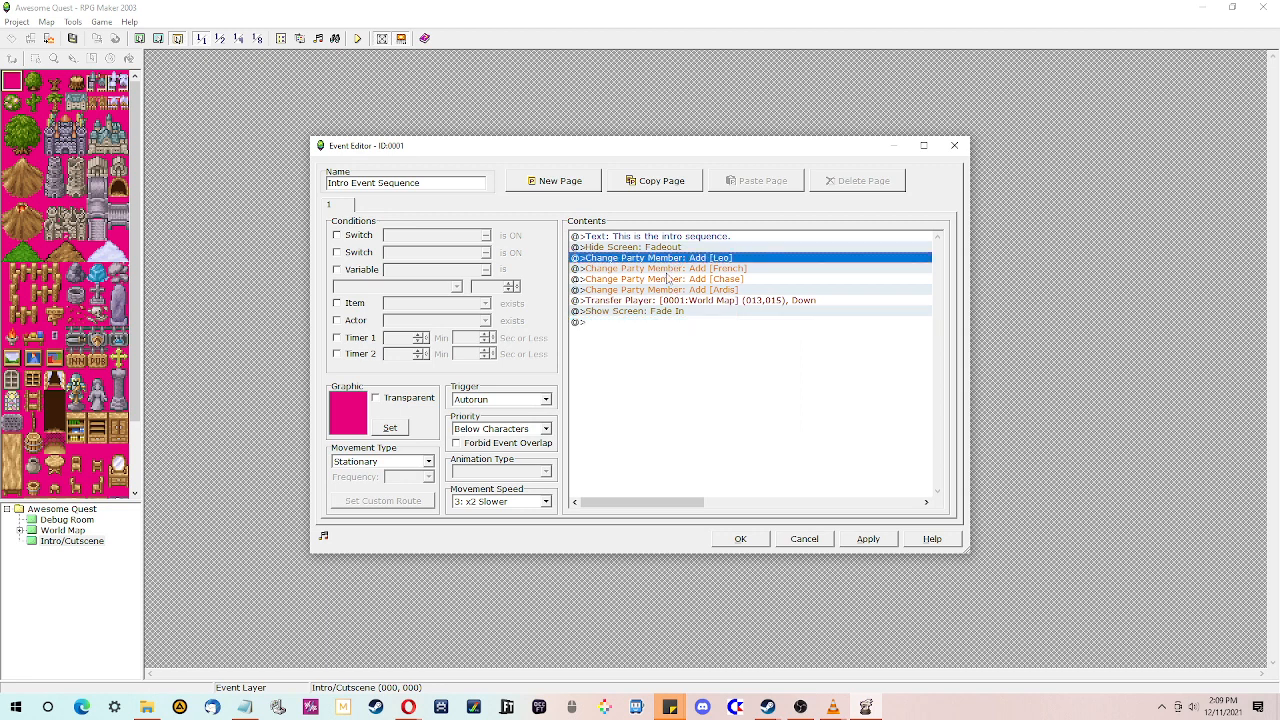
left_click(641, 247)
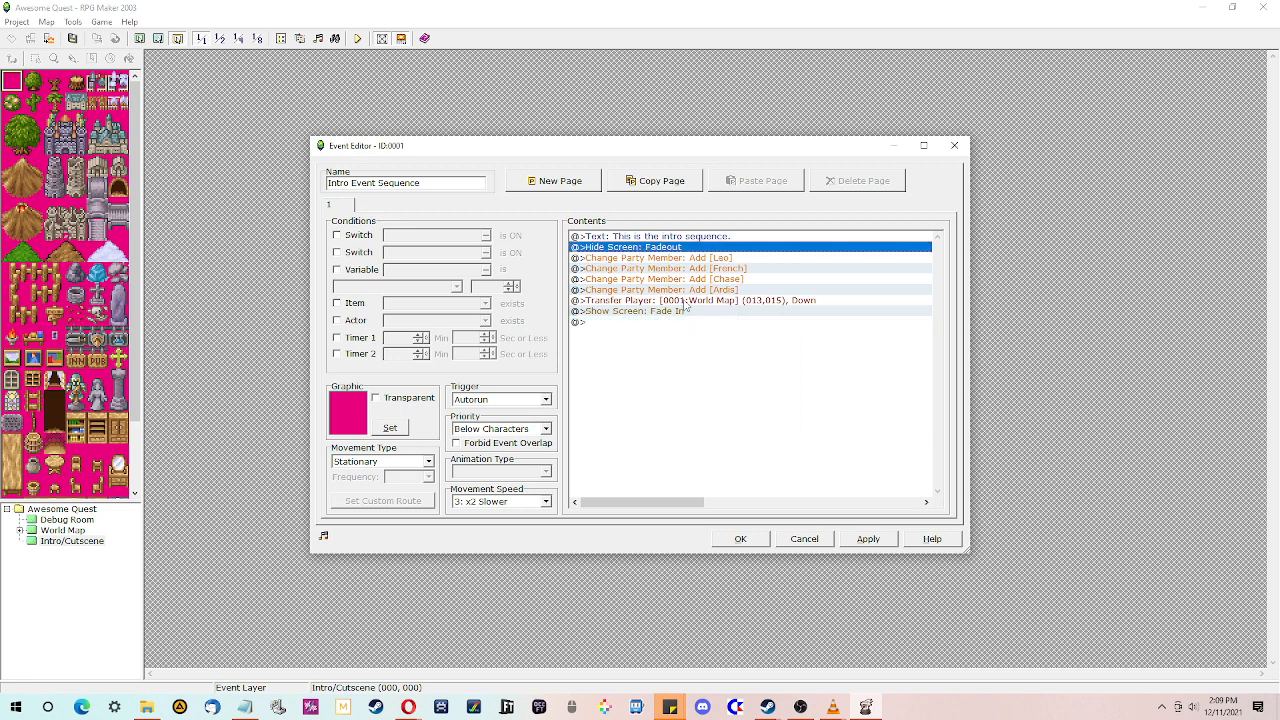
left_click(676, 258)
right_click(676, 258)
left_click(700, 264)
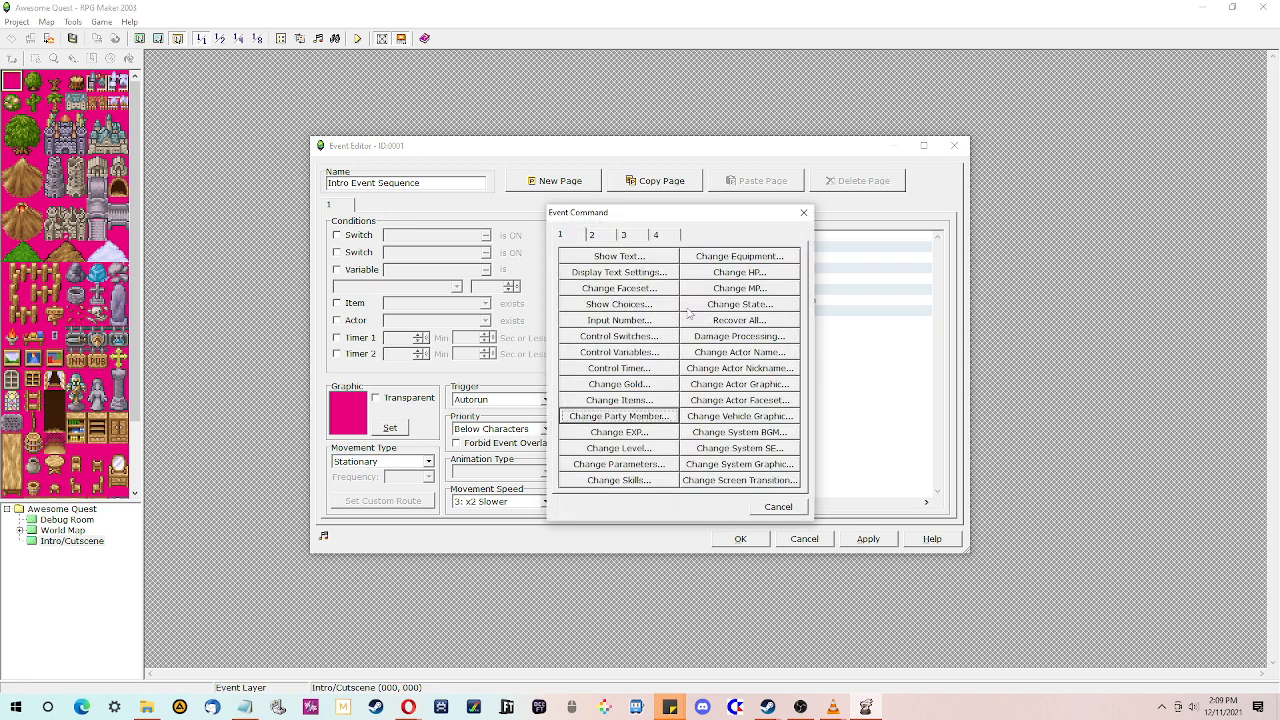
left_click(625, 416)
left_click(648, 338)
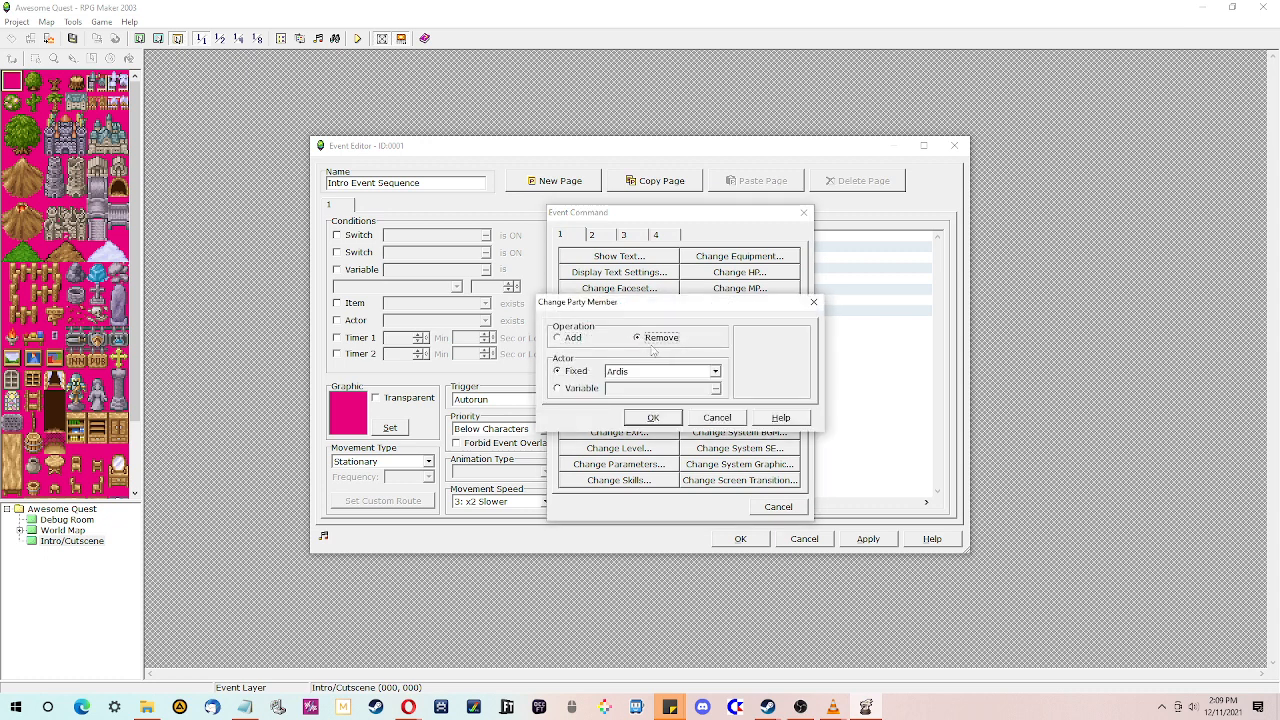
left_click(694, 371)
scroll(663, 410, "down", 2)
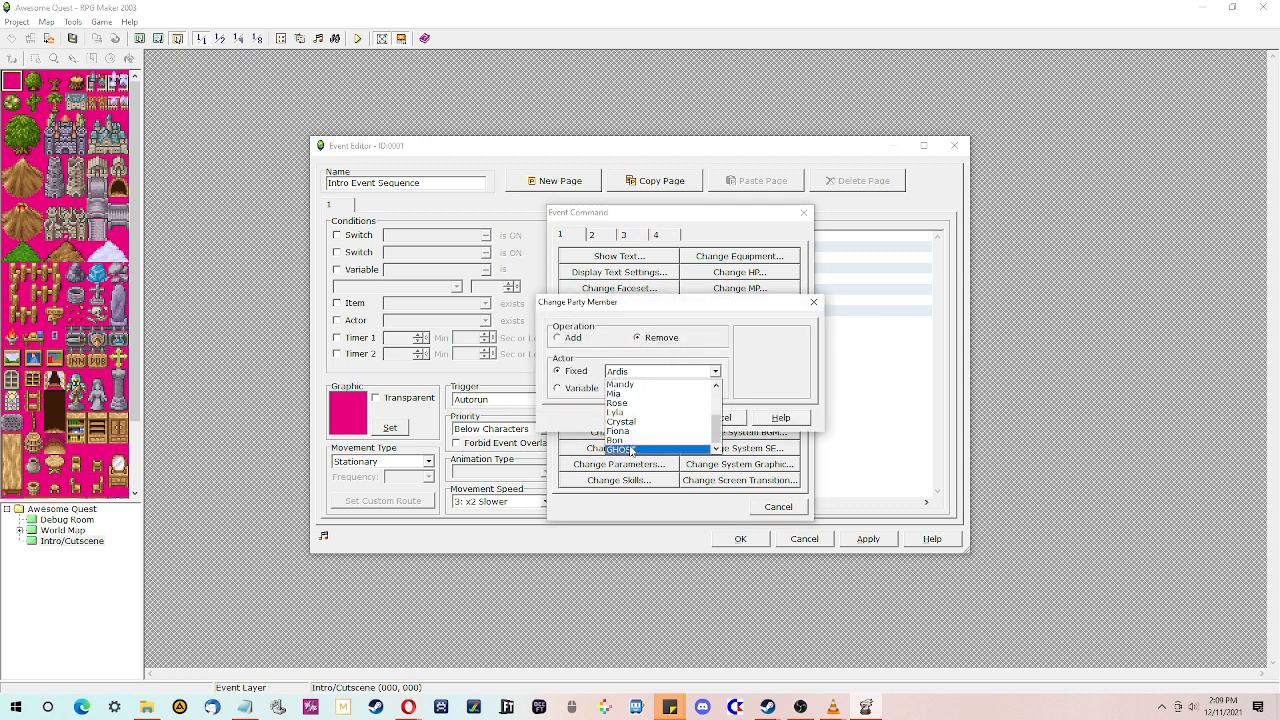
left_click(652, 418)
left_click(652, 417)
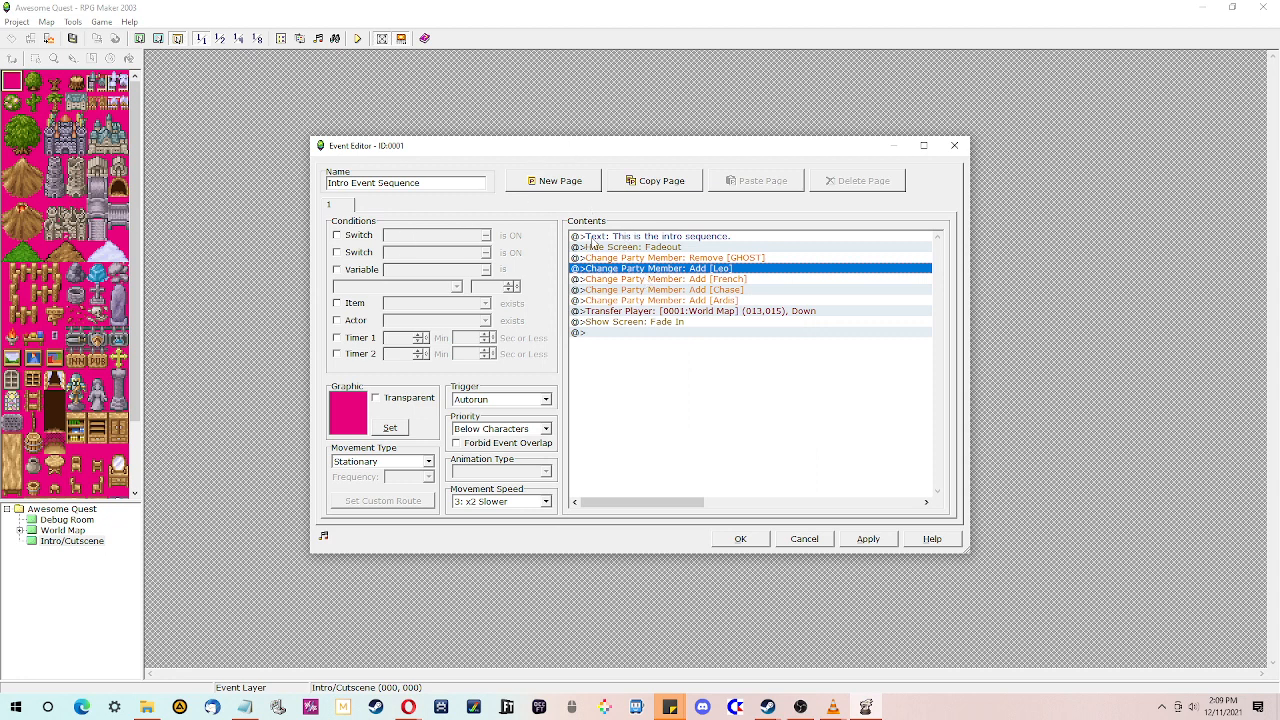
- Cut the commands from Hide Screen through Show Screen out of the event and close the event editor
left_click(595, 247)
left_click(640, 323)
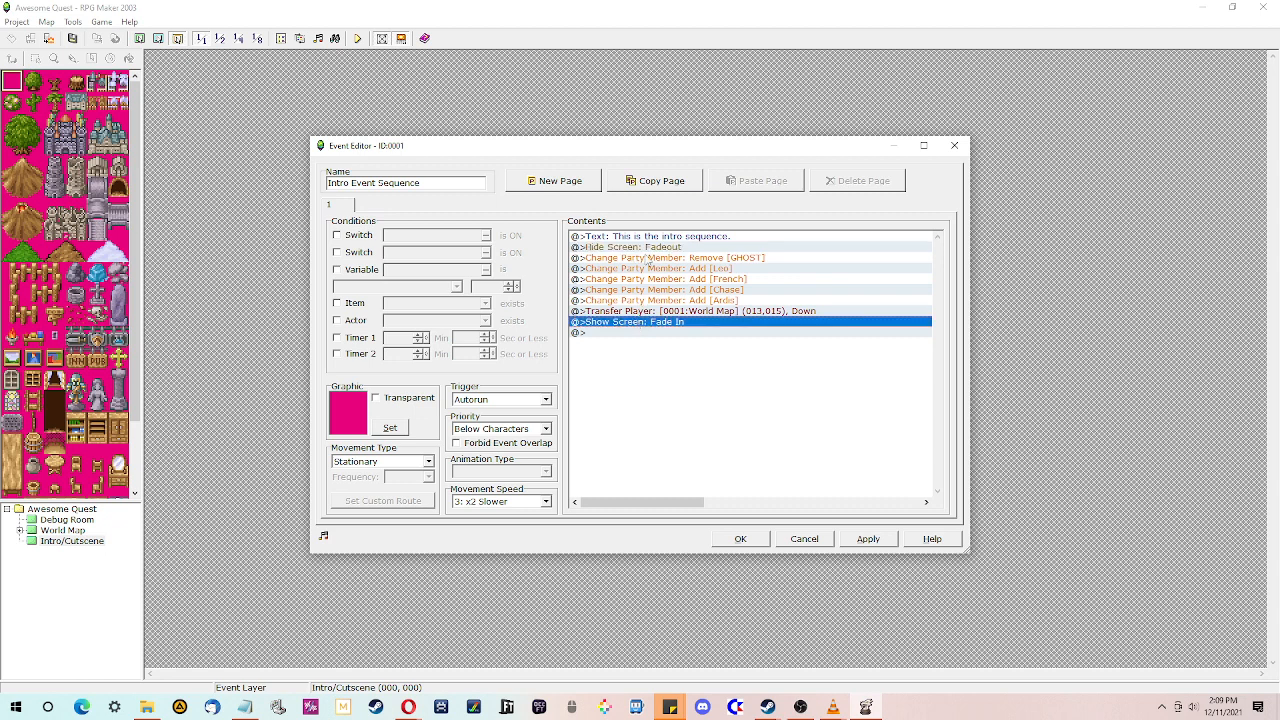
left_click(647, 250)
left_click(654, 332)
left_click(652, 312)
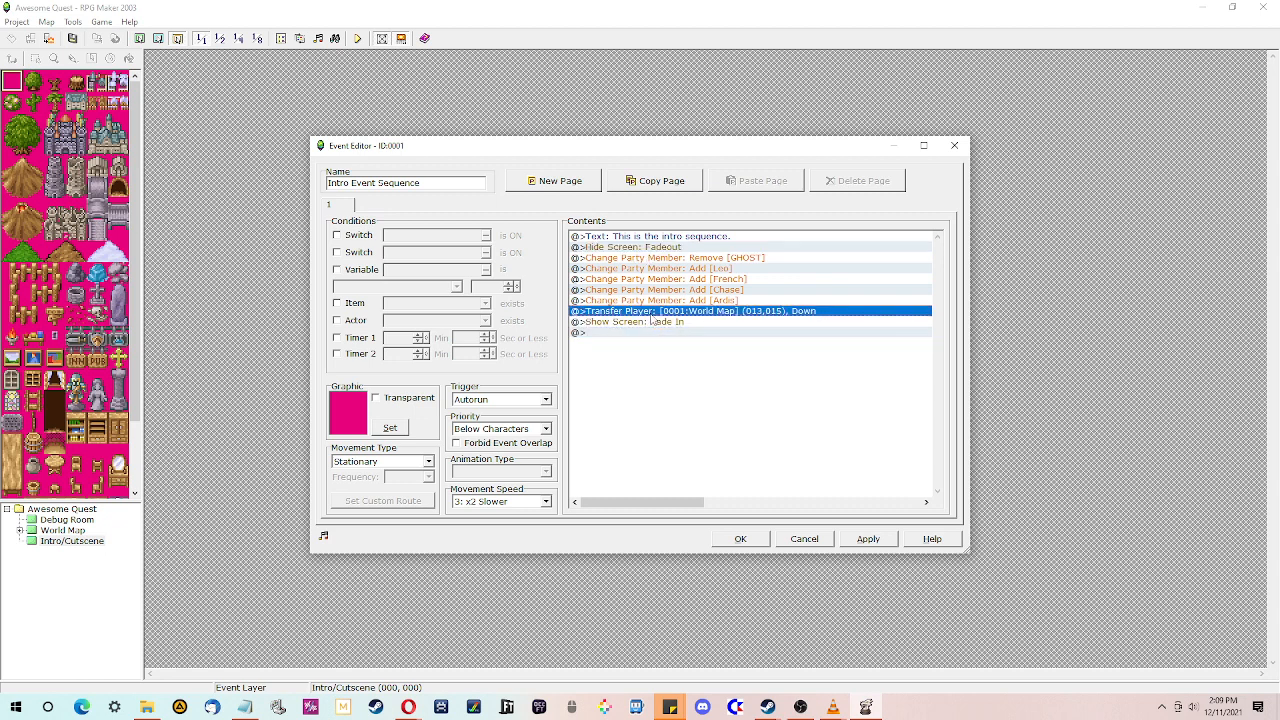
left_click(648, 323)
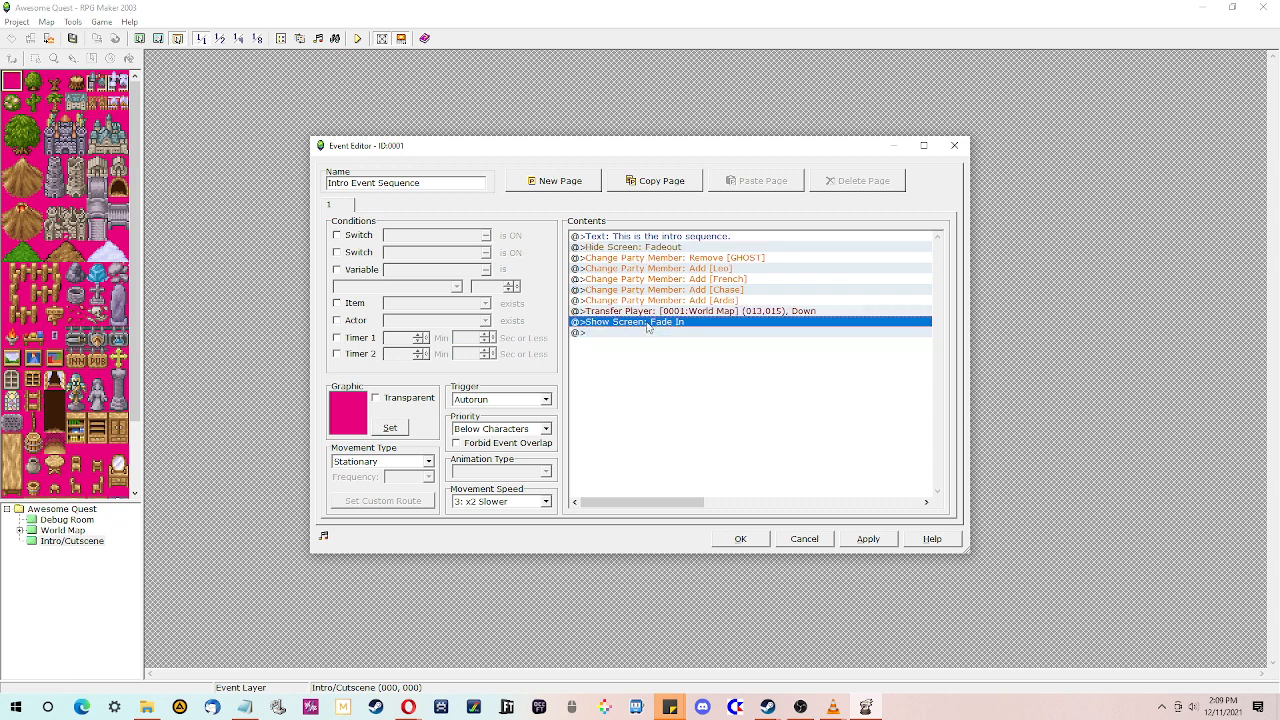
left_click(670, 249, "shift")
key("Delete")
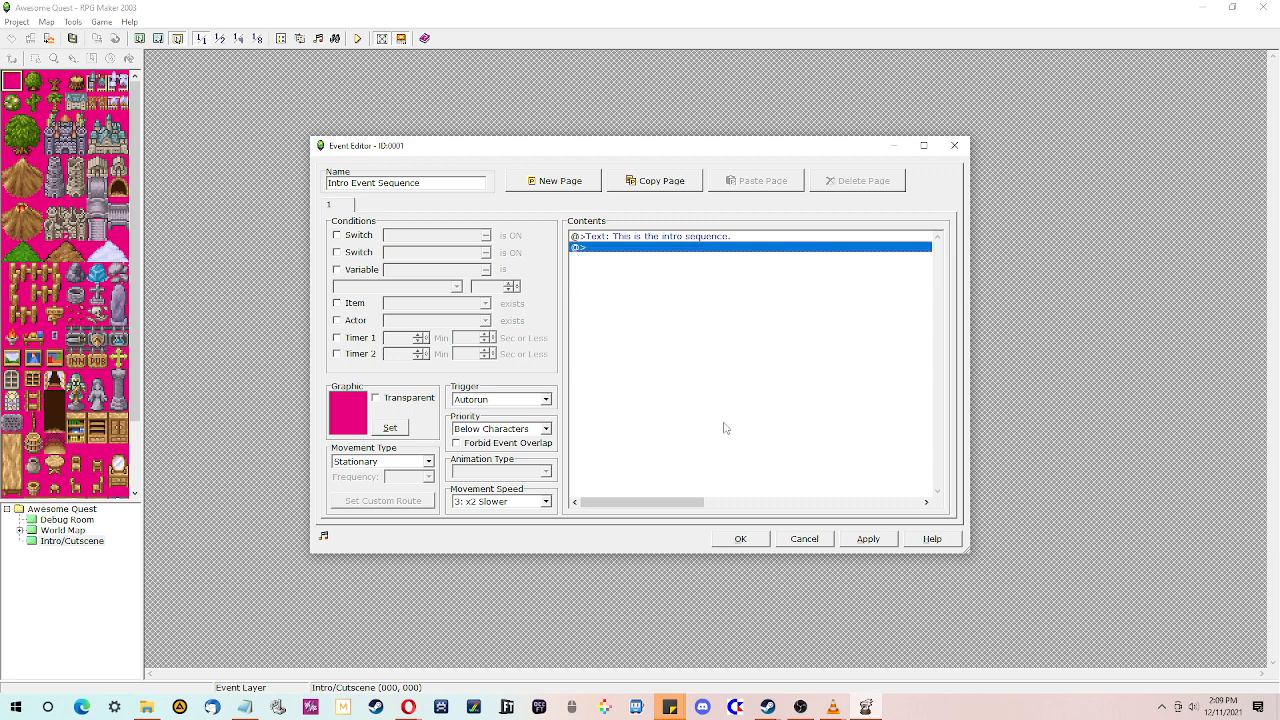
left_click(742, 538)
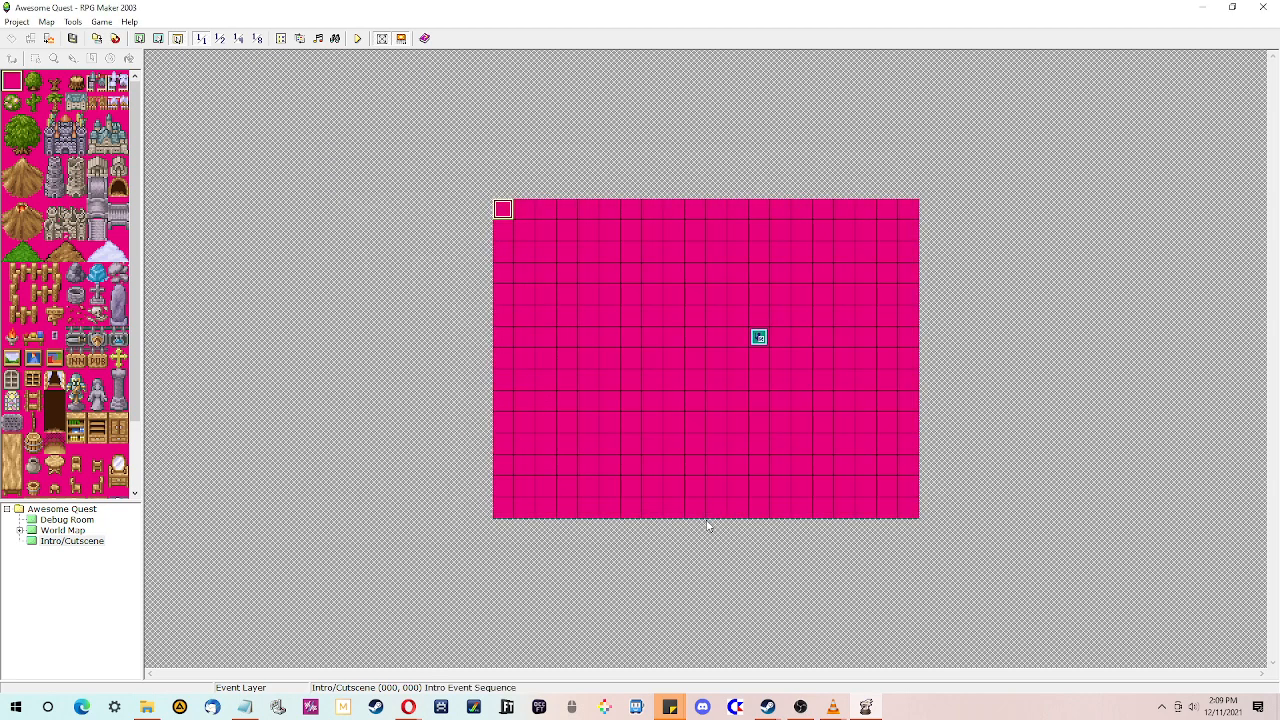
- In the database's Common Events, name event 0001 "End Intro Cutscene" and paste the cut commands into its contents
left_click(281, 38)
left_click(829, 184)
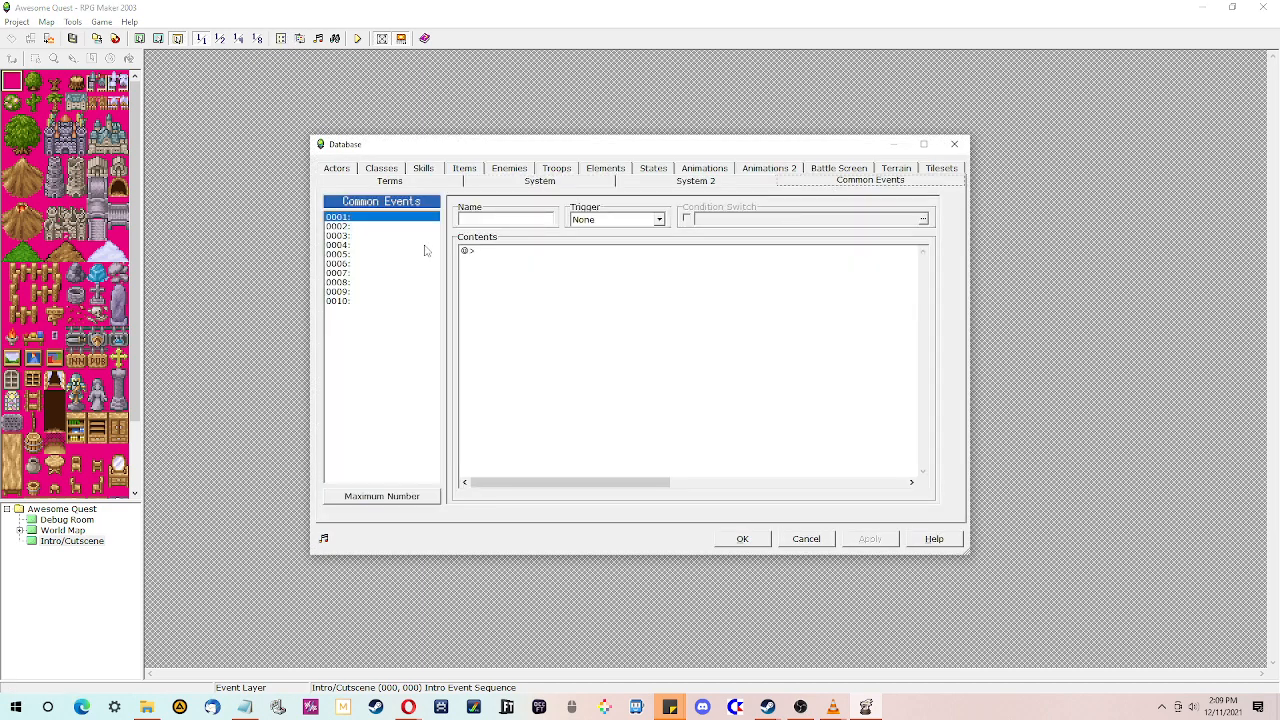
left_click(501, 219)
type("End Intro Cutscene")
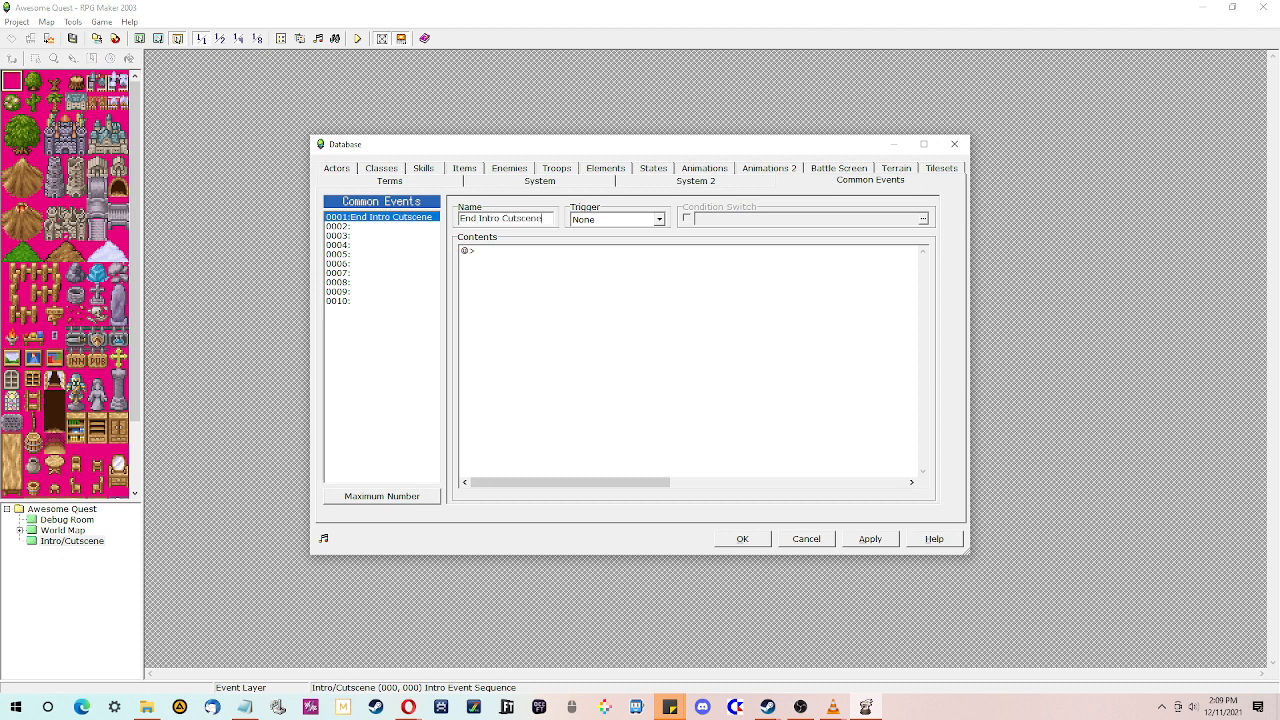
left_click(572, 296)
key("ctrl+v")
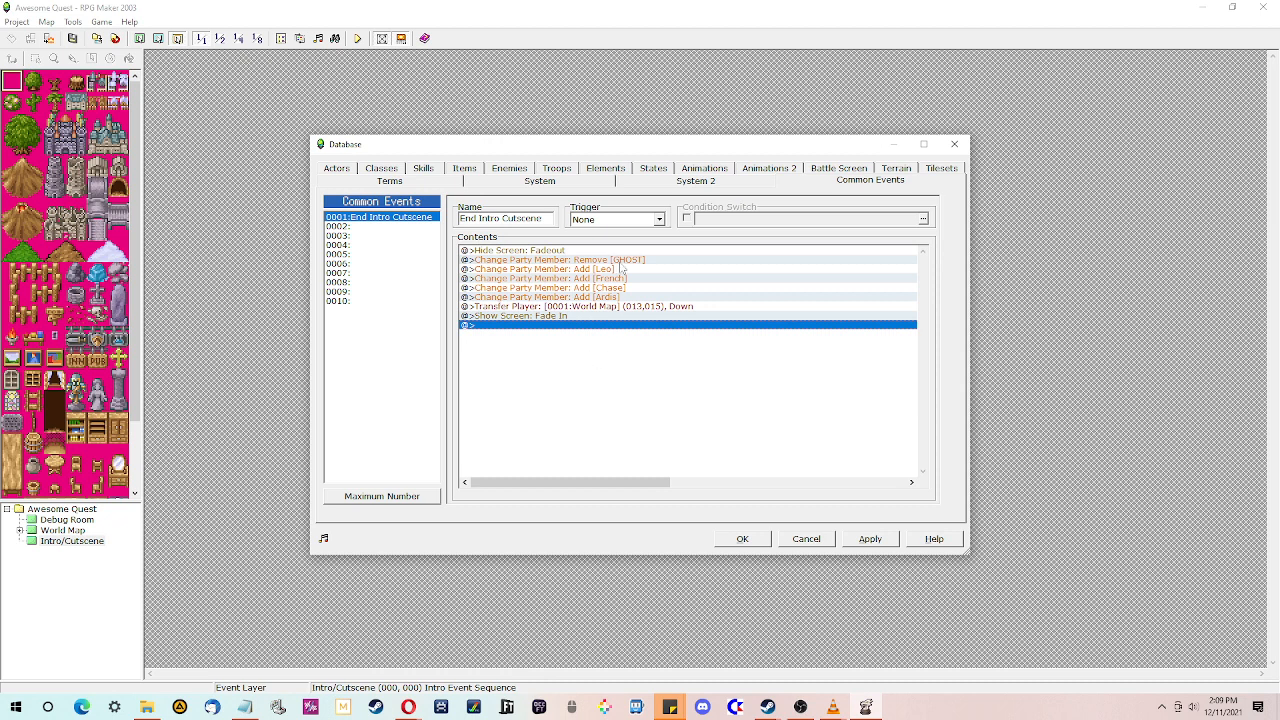
- Leave the common event's trigger at None and confirm the database changes
left_click(643, 218)
left_click(628, 392)
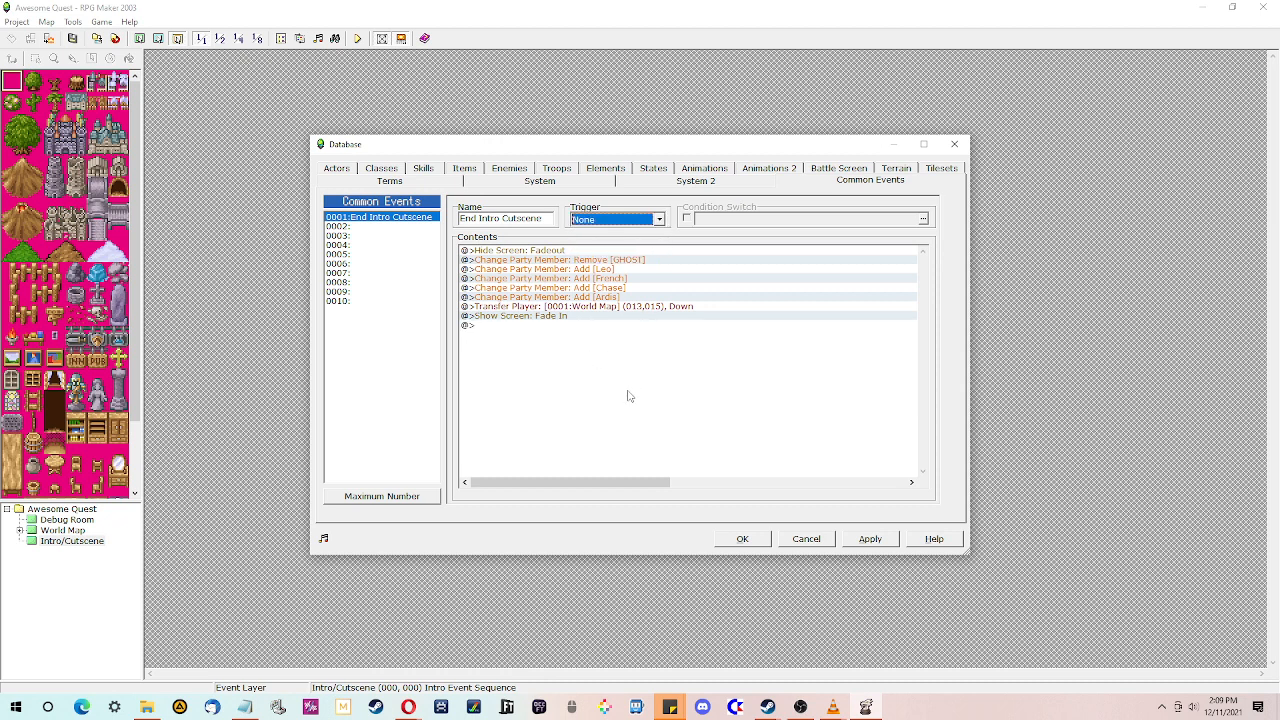
left_click(738, 539)
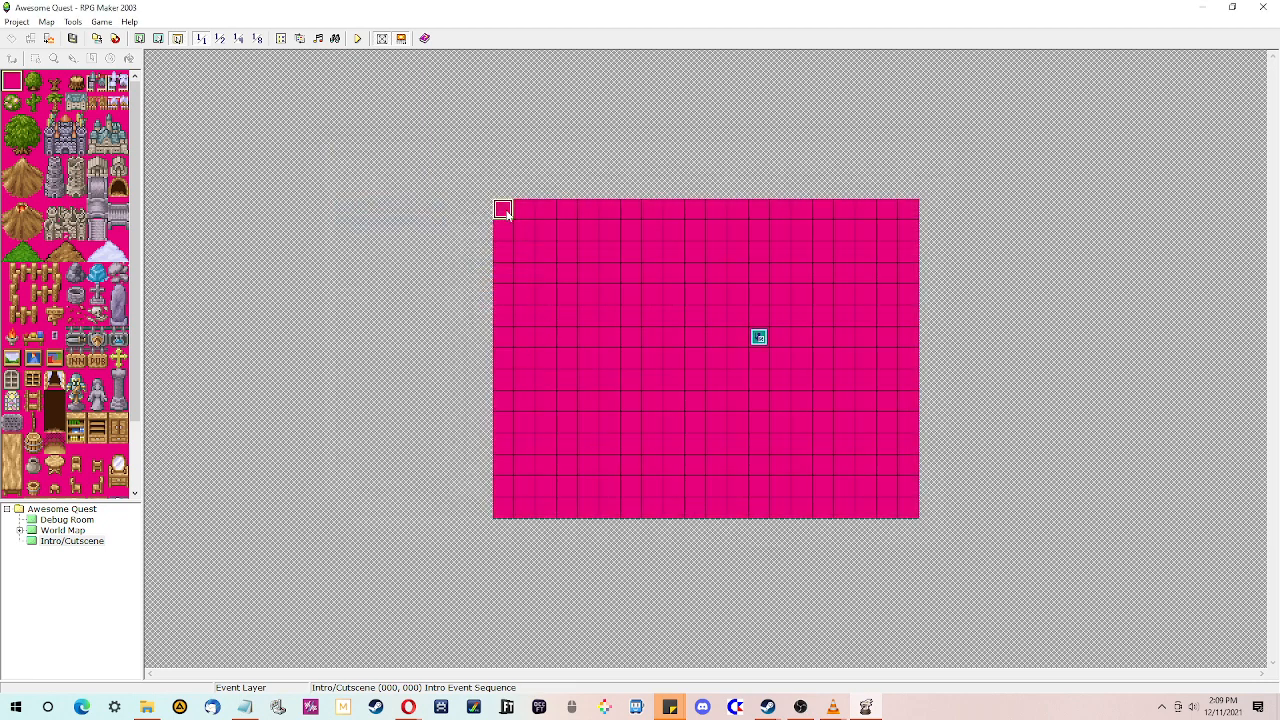
- In the intro event, add a Call Event command for the End Intro Cutscene common event after the intro text, then close the editor
double_click(503, 210)
left_click(610, 237)
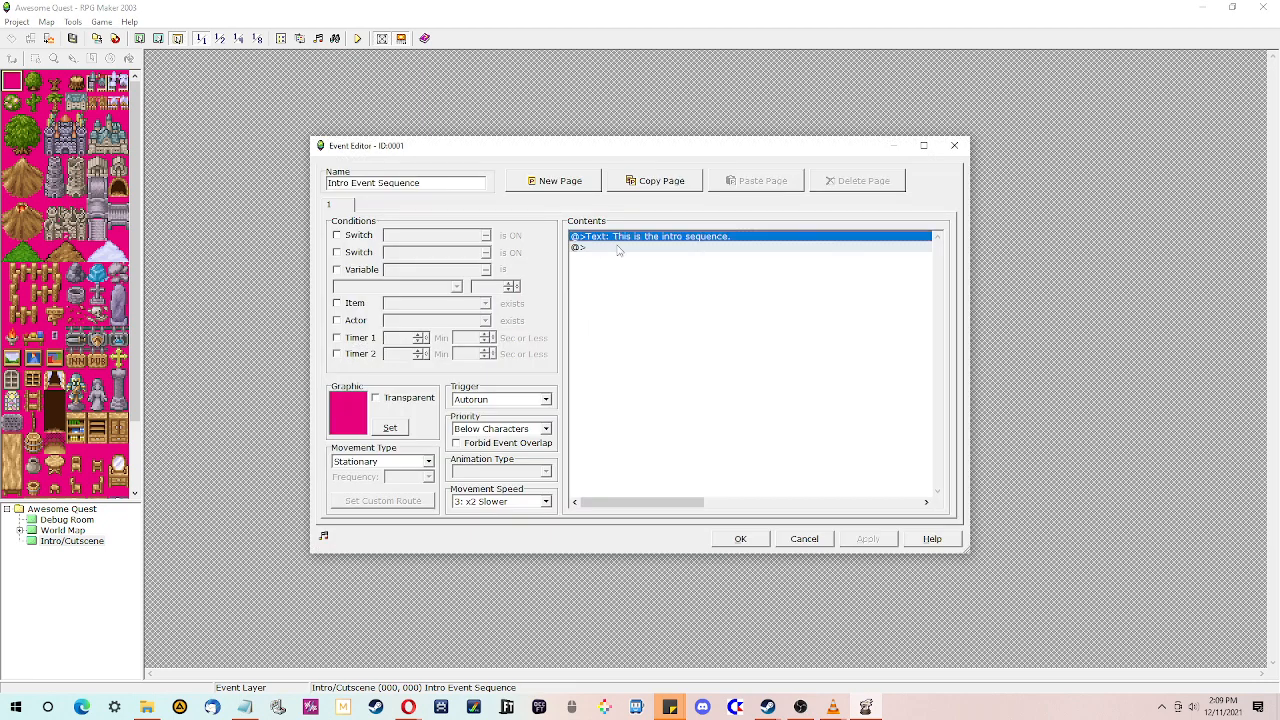
double_click(618, 251)
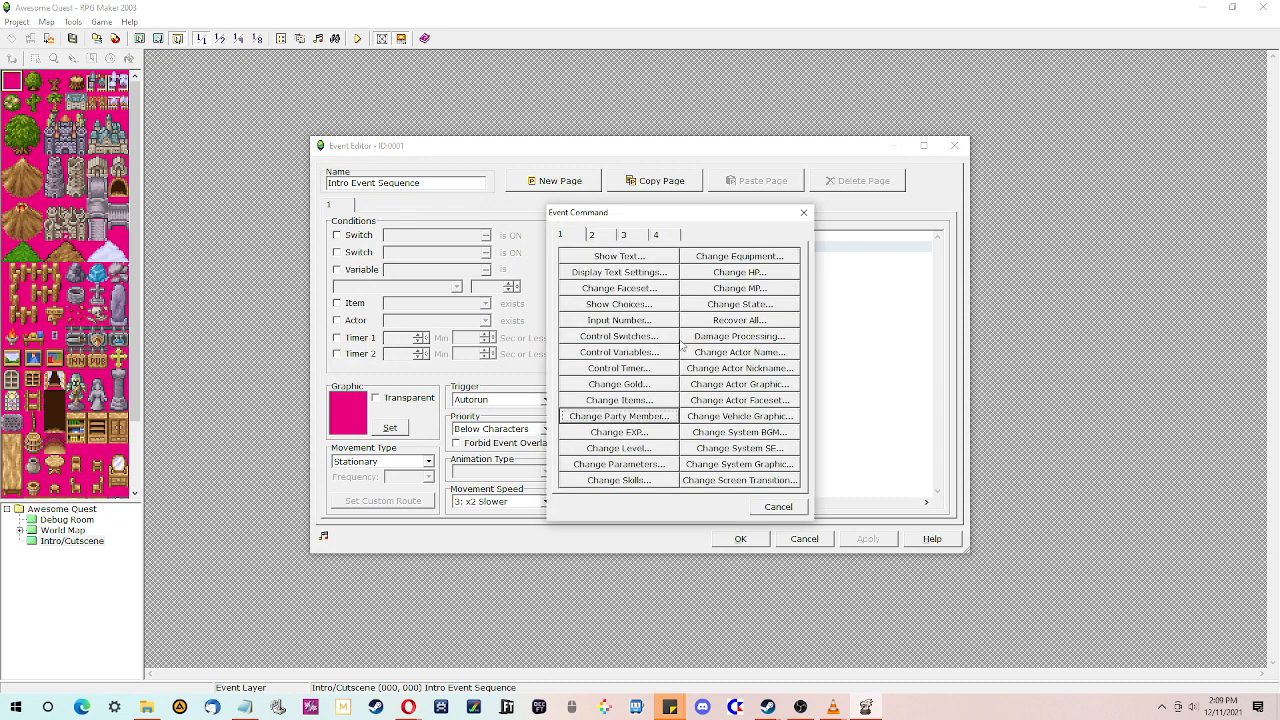
left_click(676, 232)
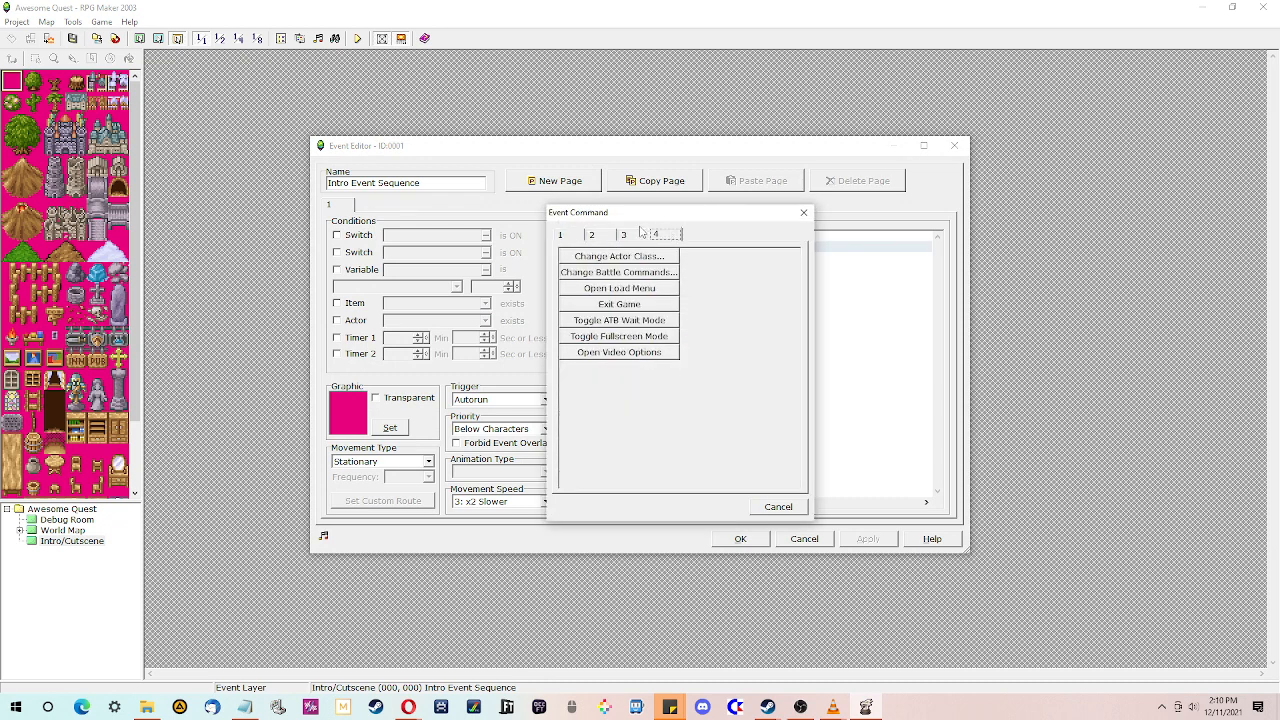
left_click(603, 235)
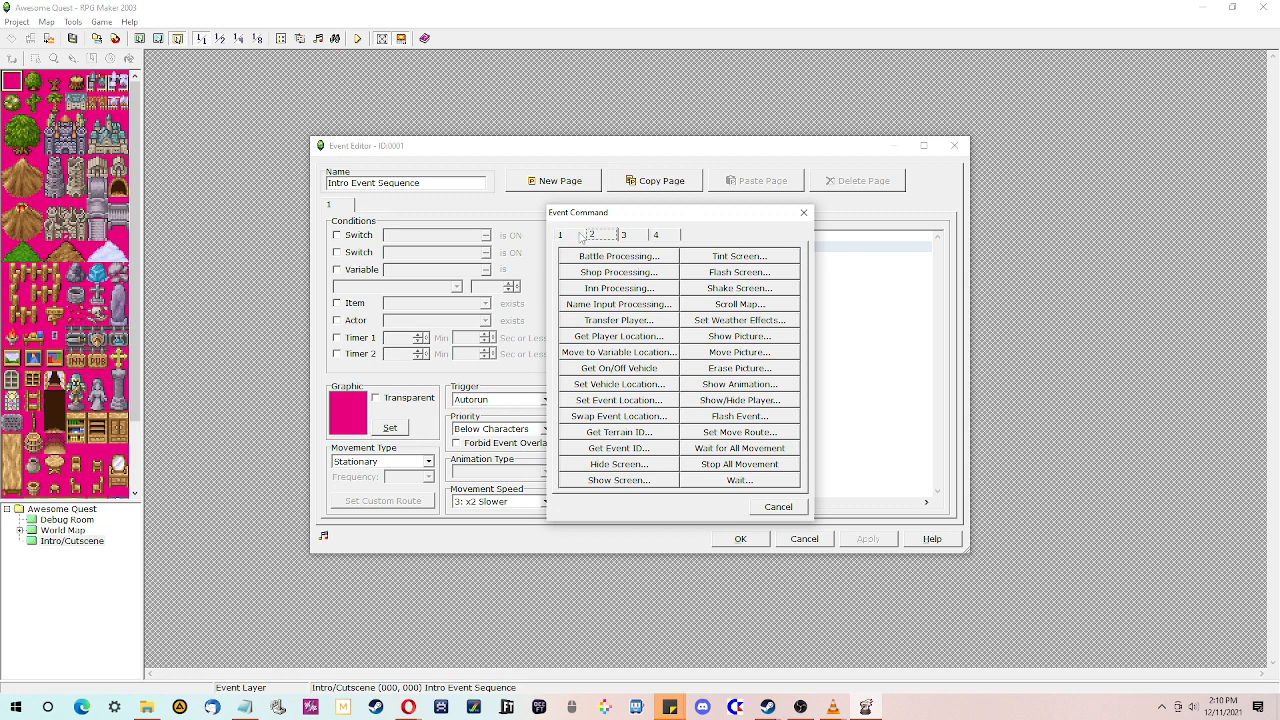
left_click(577, 236)
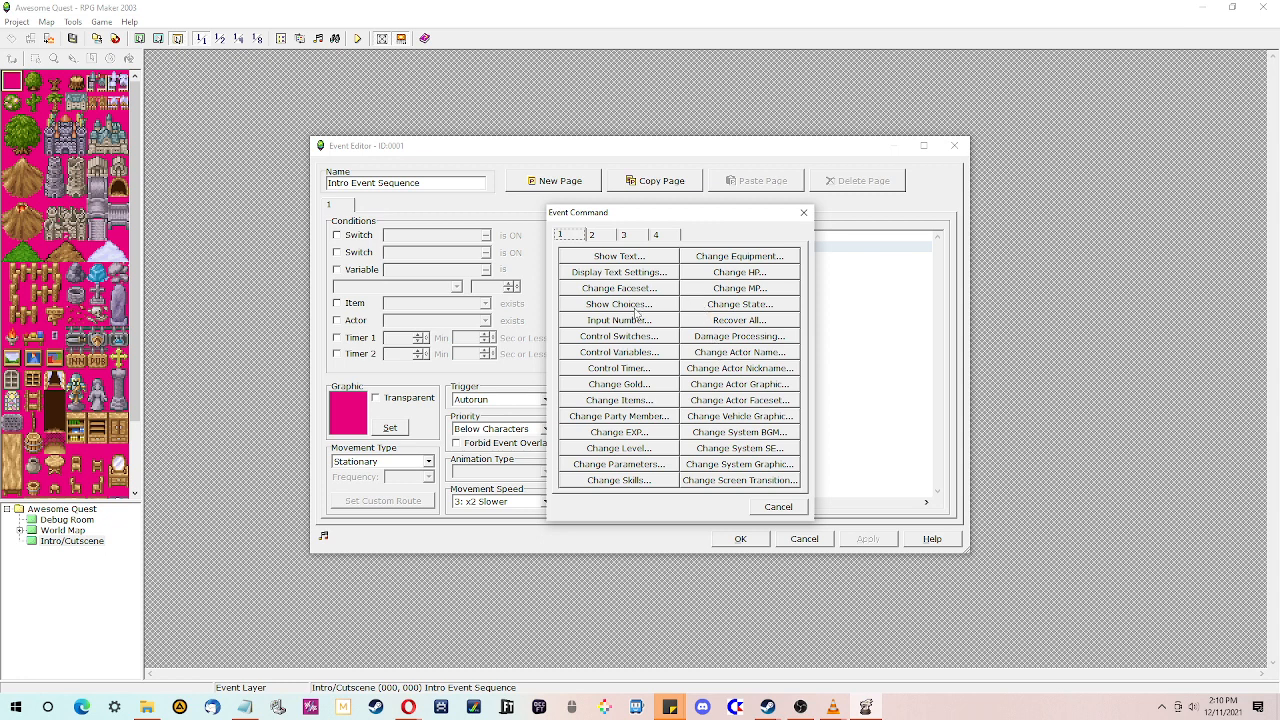
left_click(597, 236)
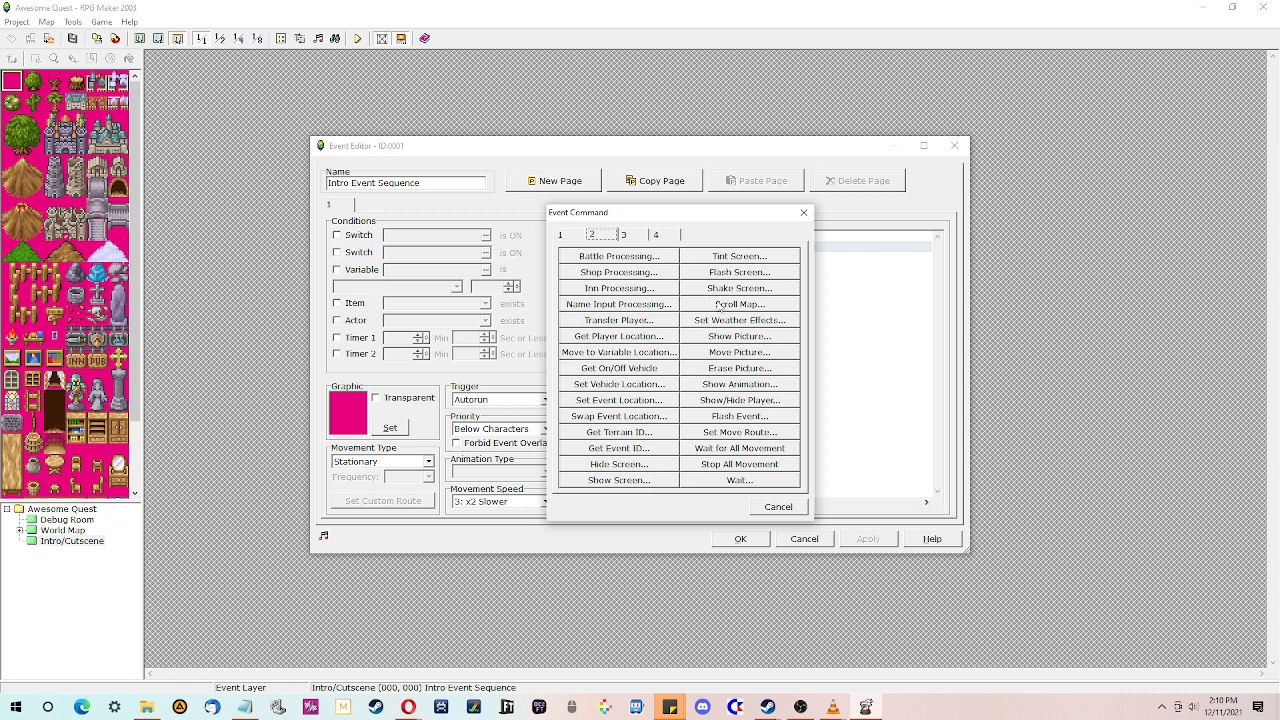
left_click(626, 238)
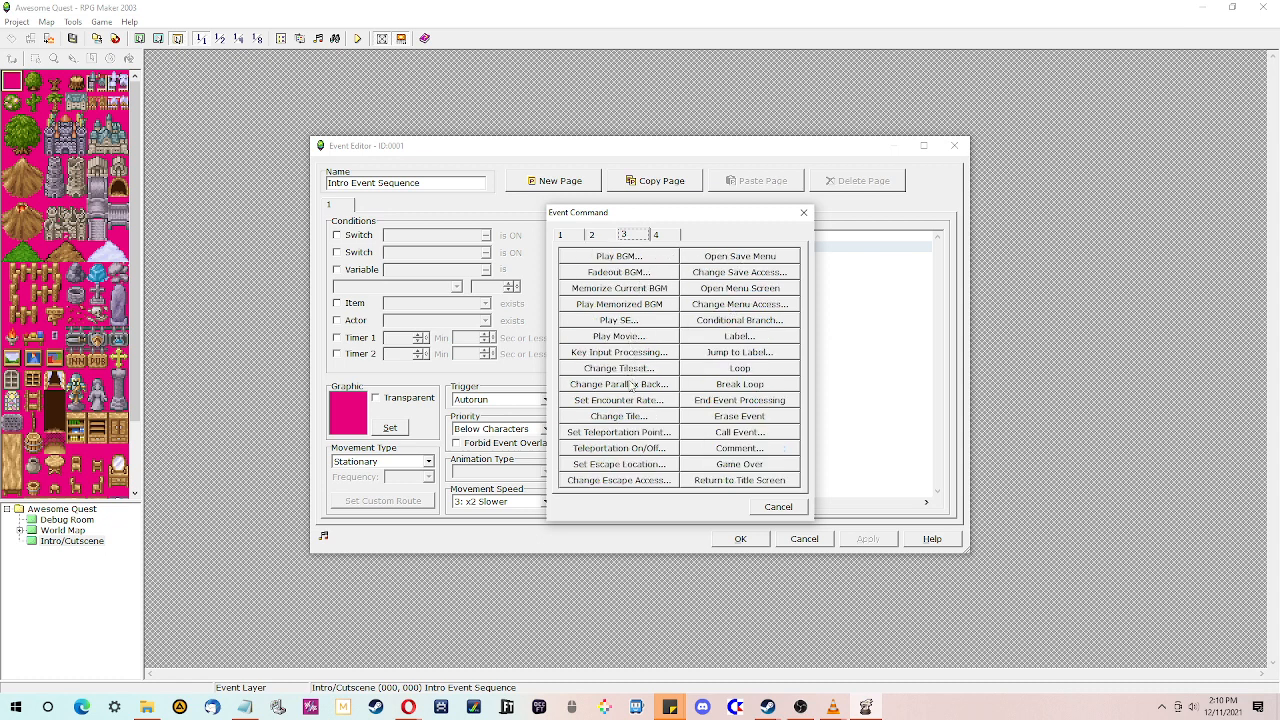
left_click(722, 434)
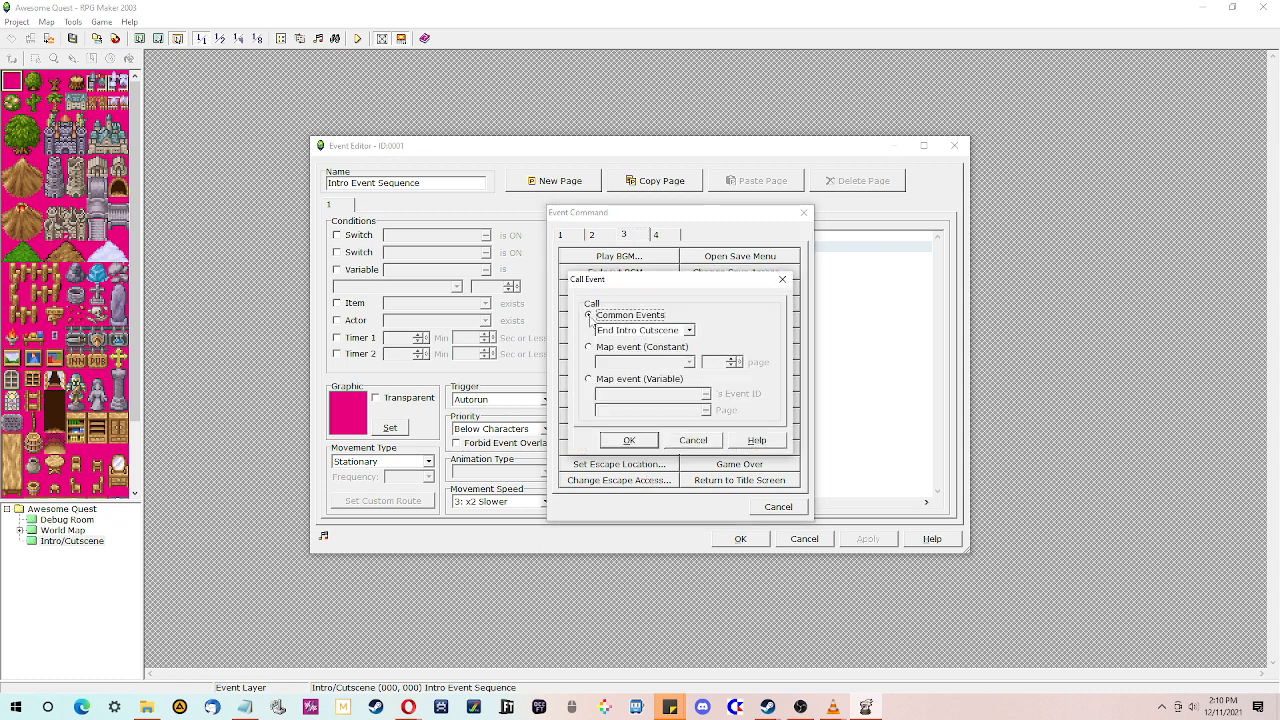
left_click(643, 331)
left_click(649, 337)
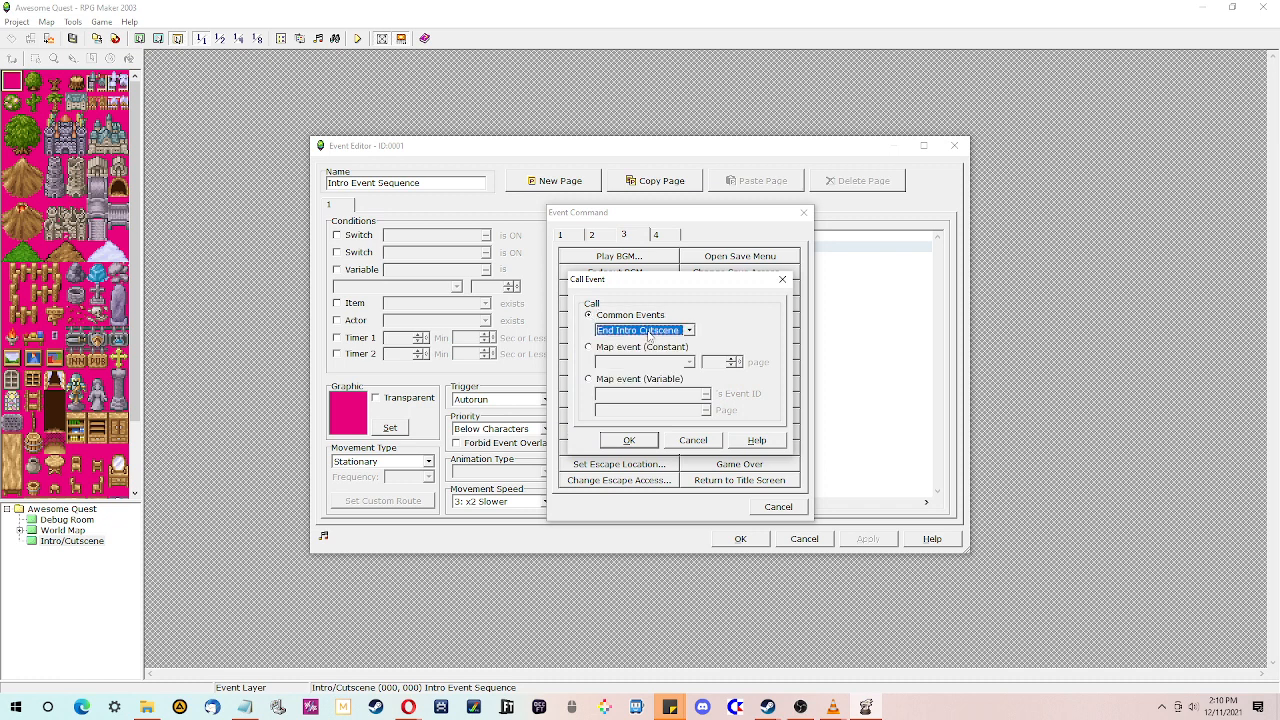
left_click(637, 446)
left_click(653, 250)
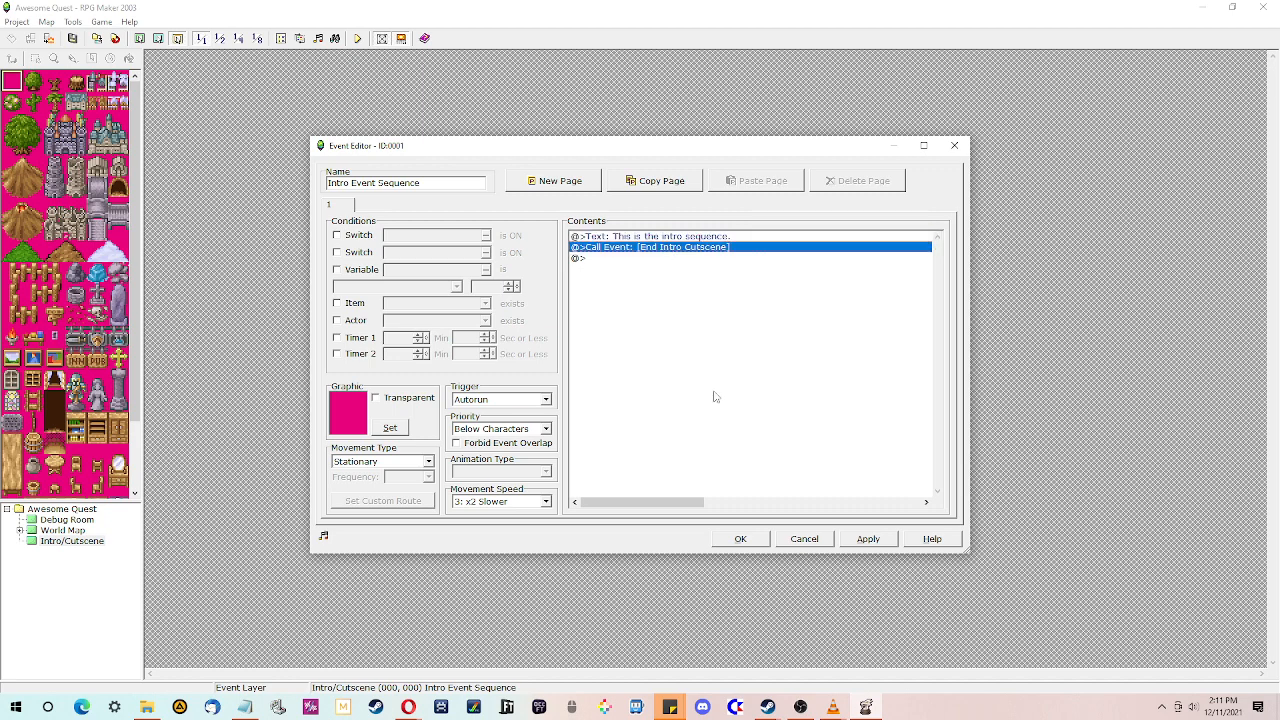
left_click(741, 540)
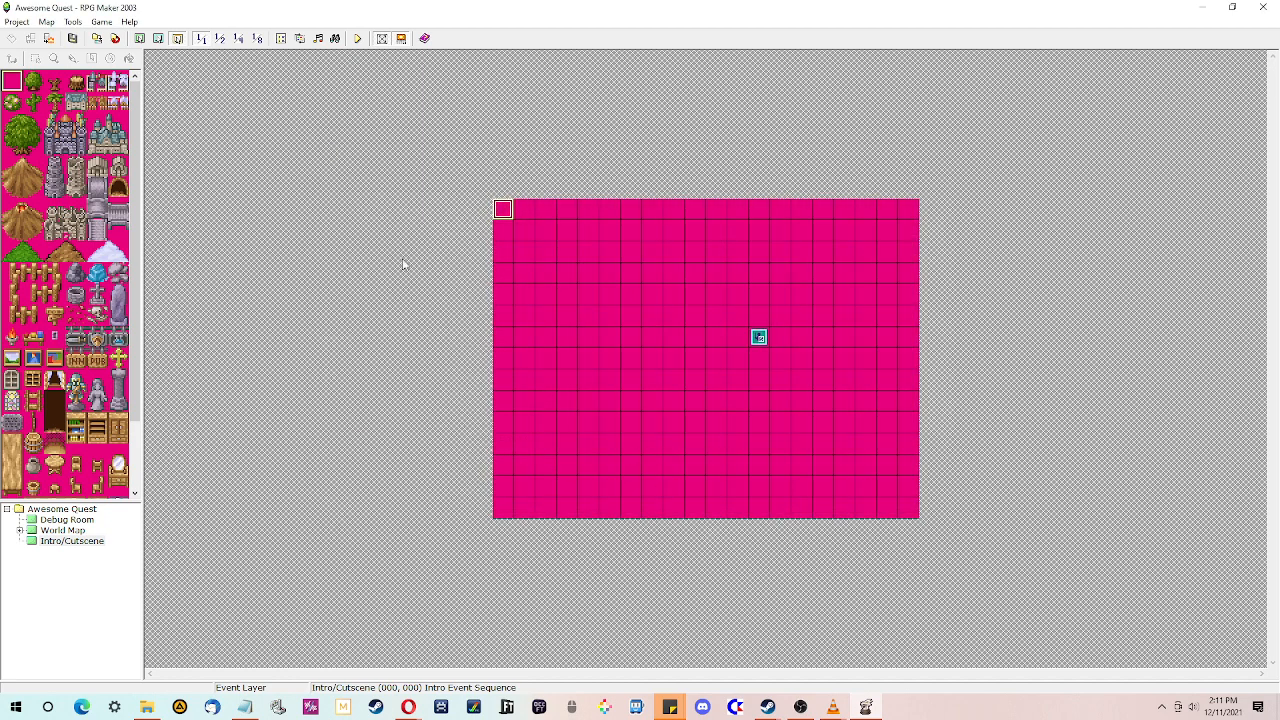
- Playtest the game and start a new game to check the intro cutscene
left_click(626, 380)
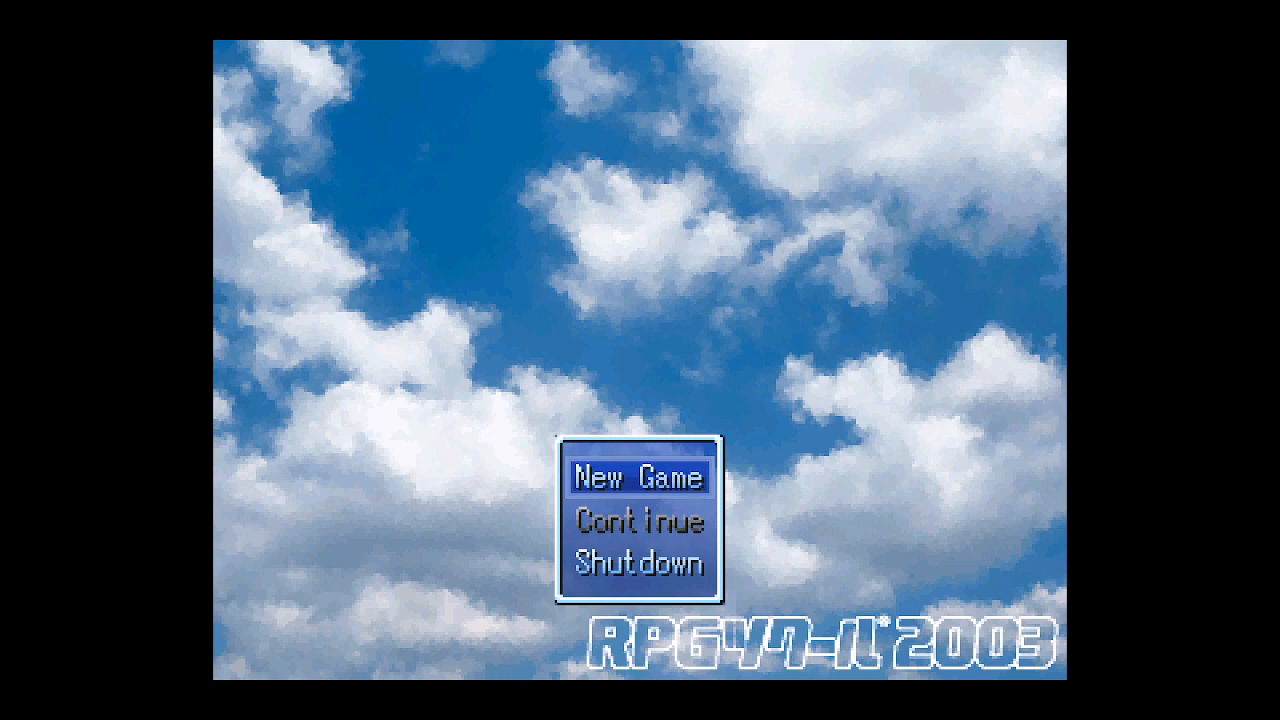
key("Return")
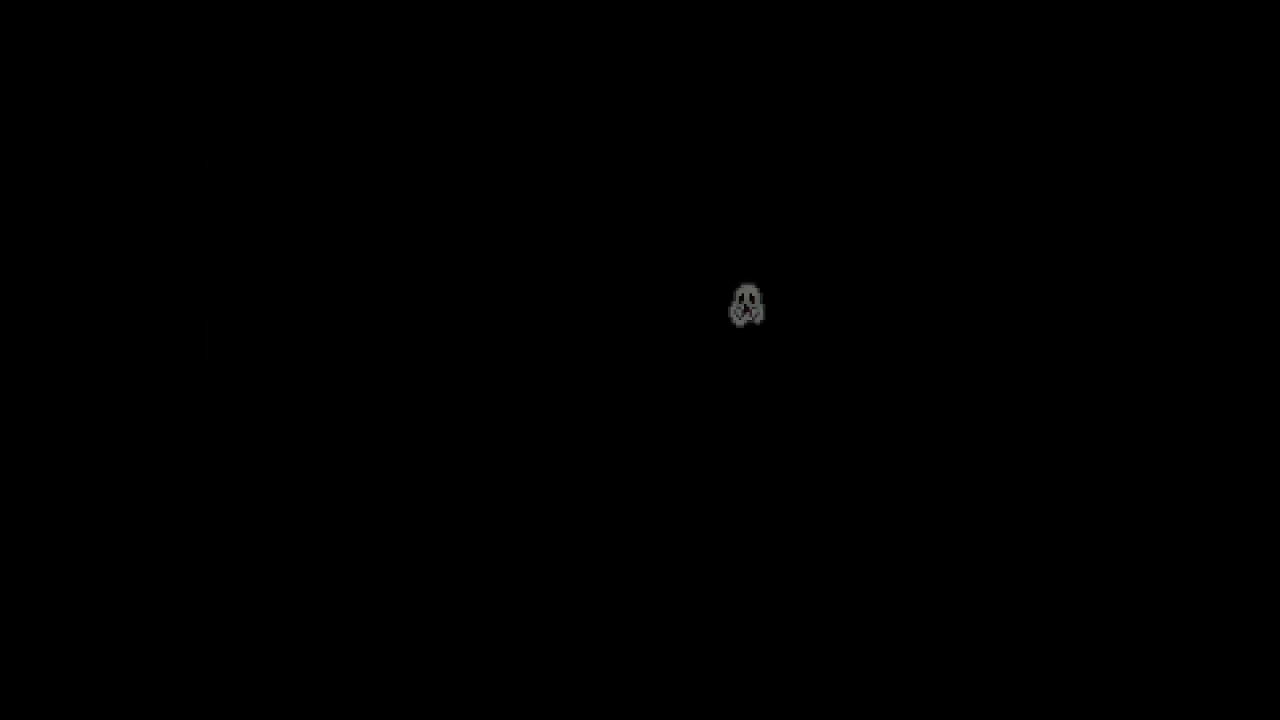
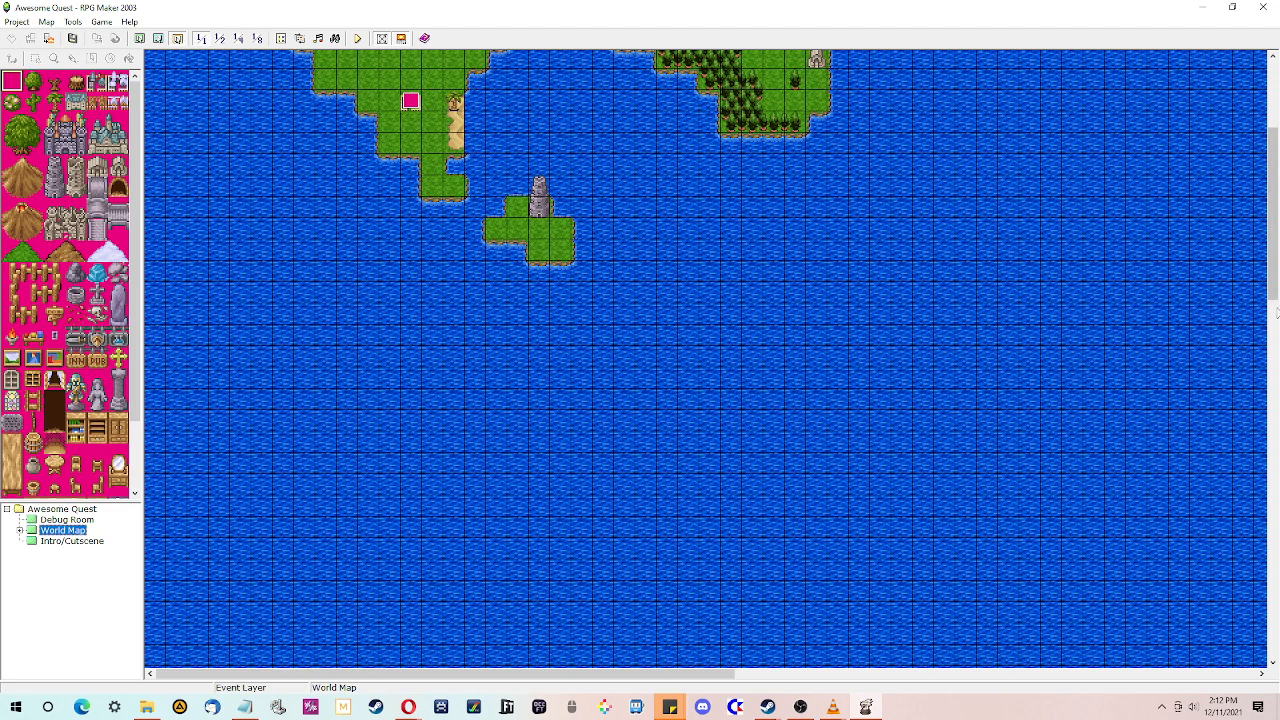
- Set the player's starting position on the World Map's eastern island, then save and launch a playtest
right_click(773, 274)
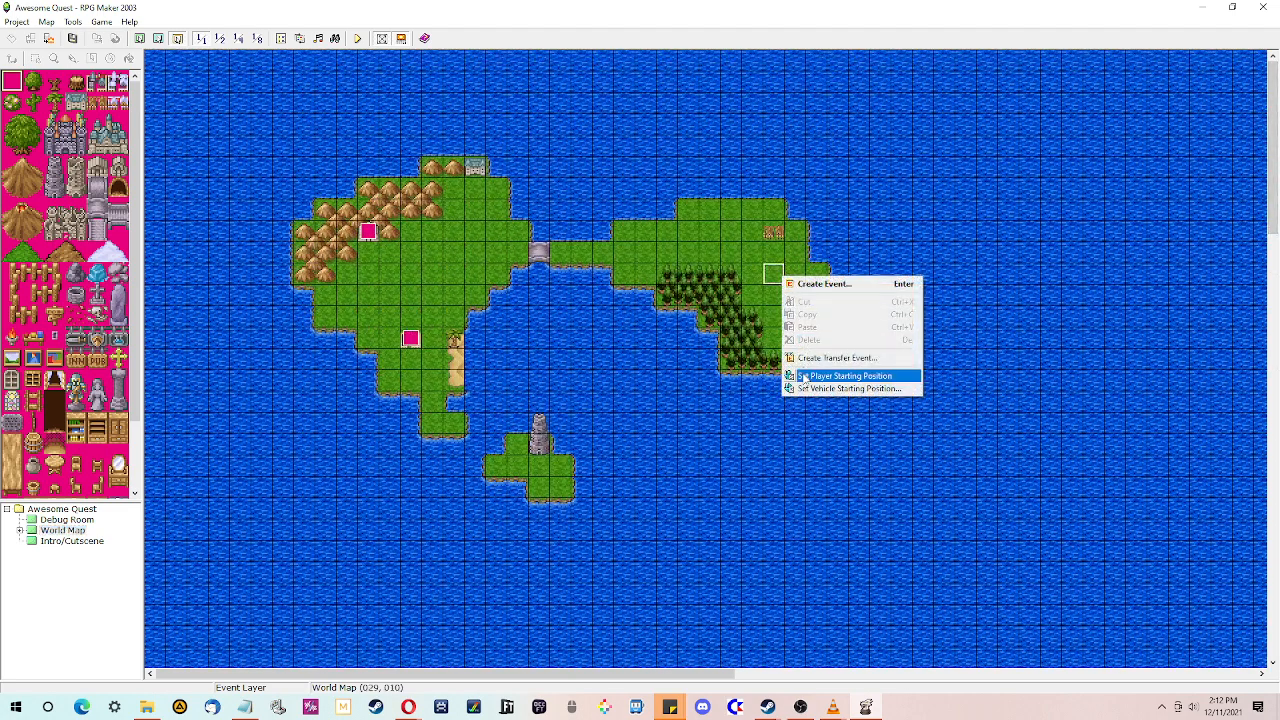
left_click(800, 375)
left_click(360, 42)
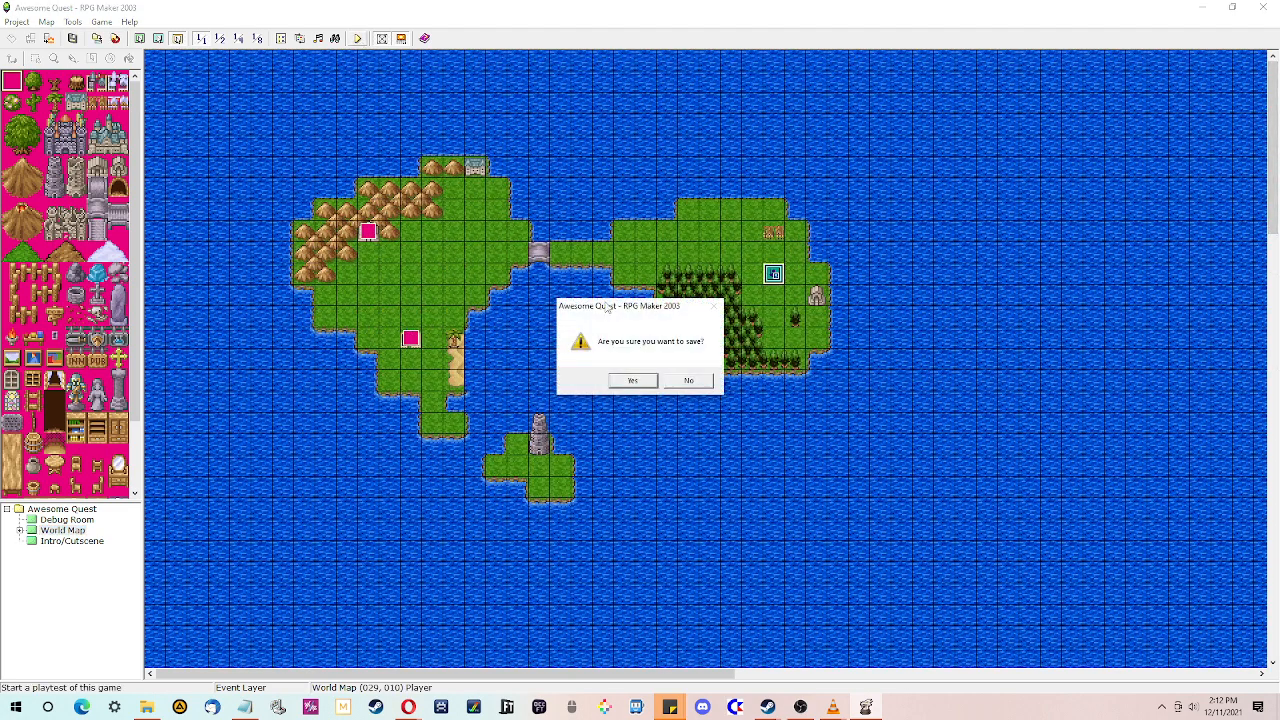
left_click(636, 379)
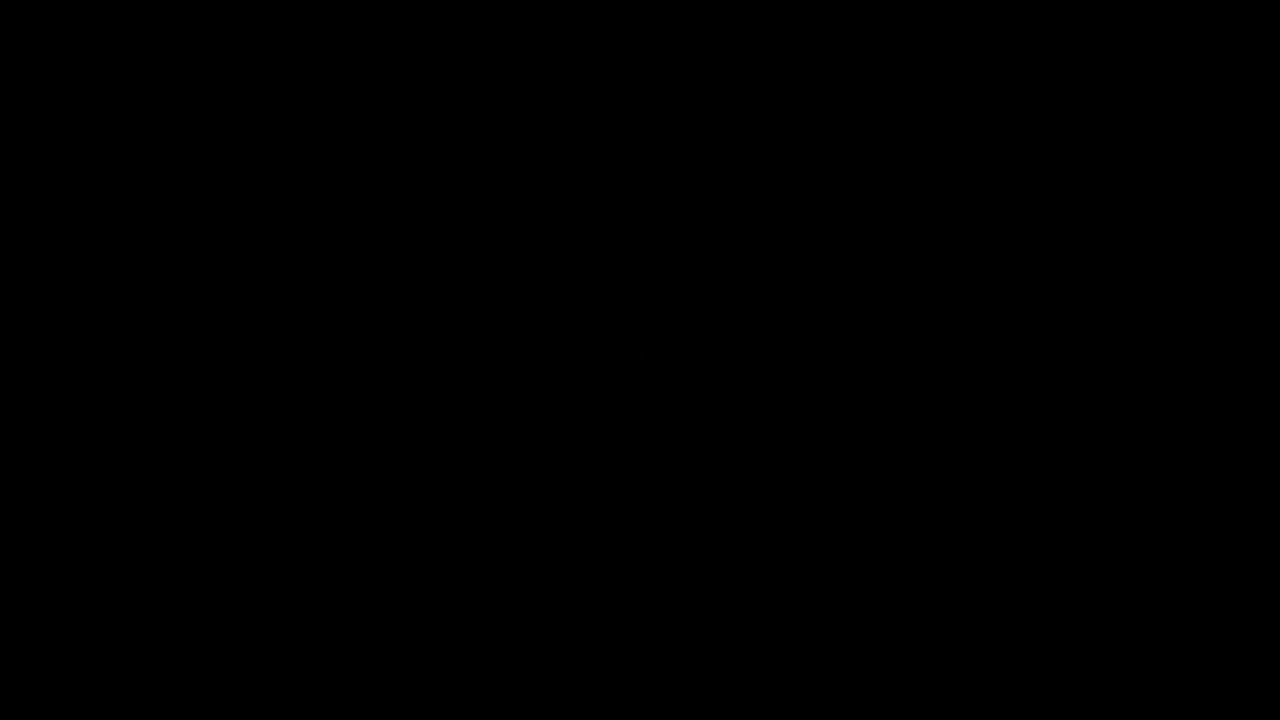
- Start a new game, walk the player around the world map, and close the playtest window
key("Return")
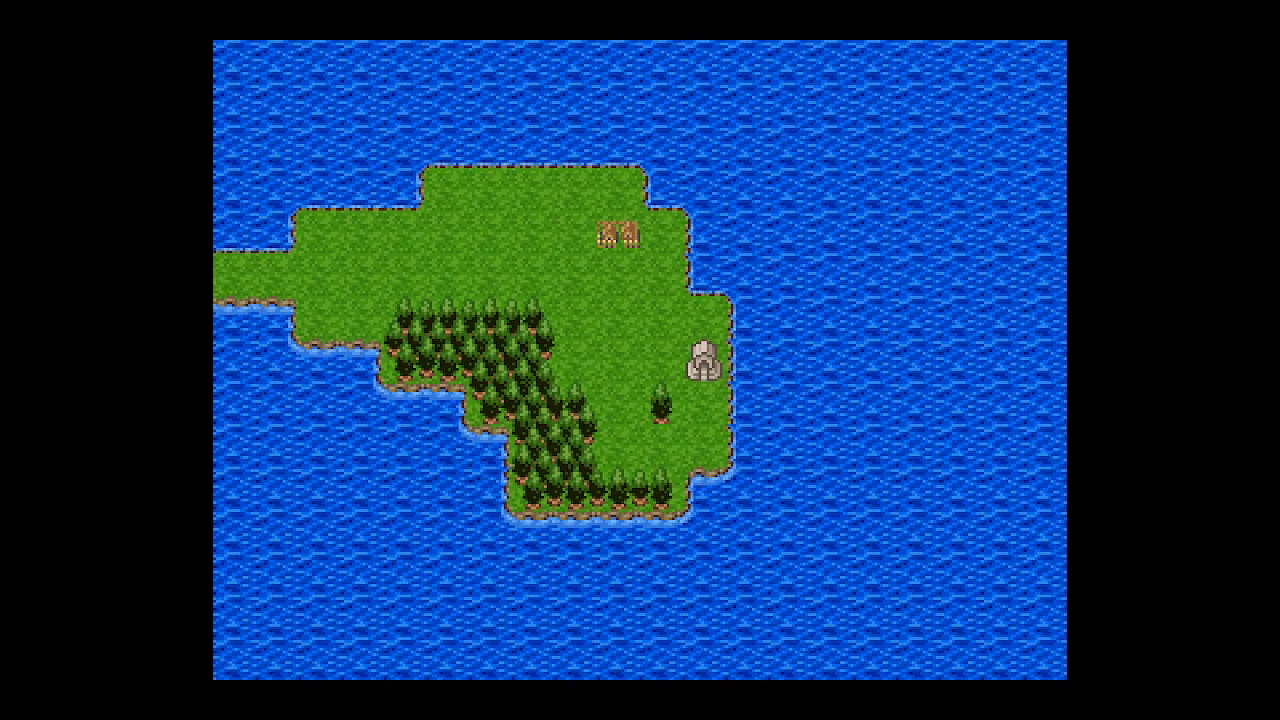
key("Escape")
key("Escape")
key("Down")
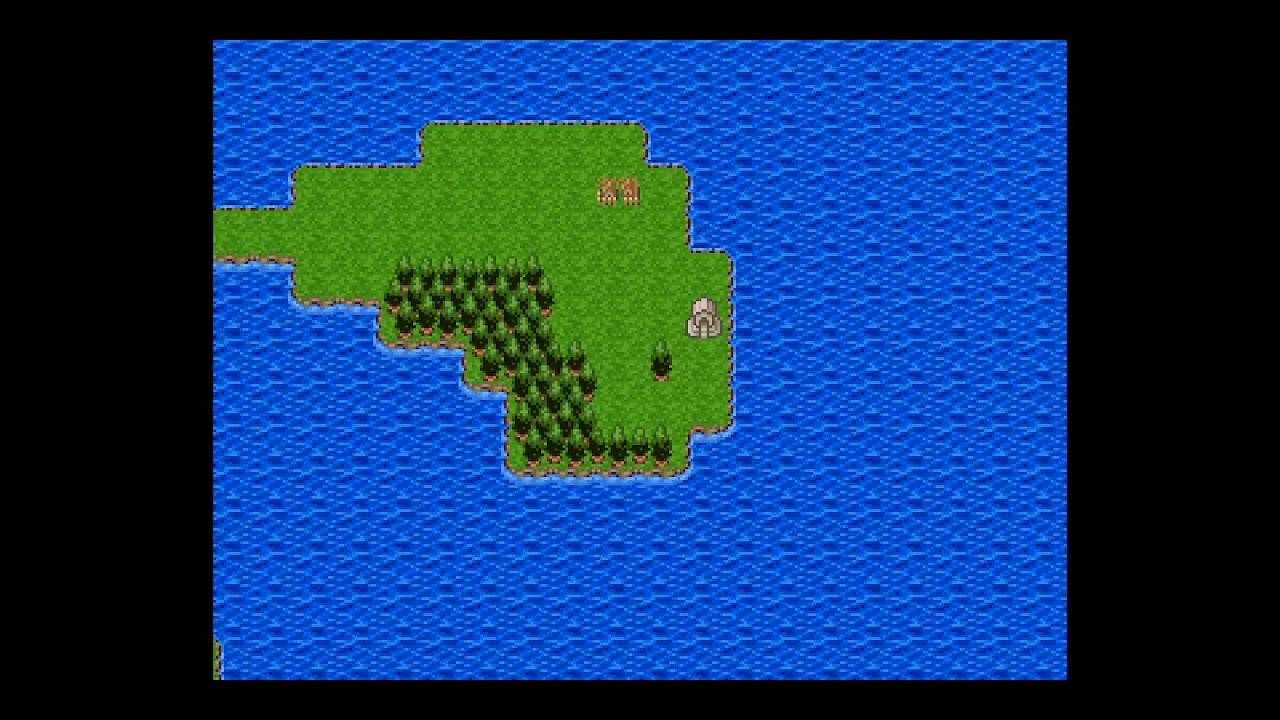
key("Right")
key("Up")
key("alt+F4")
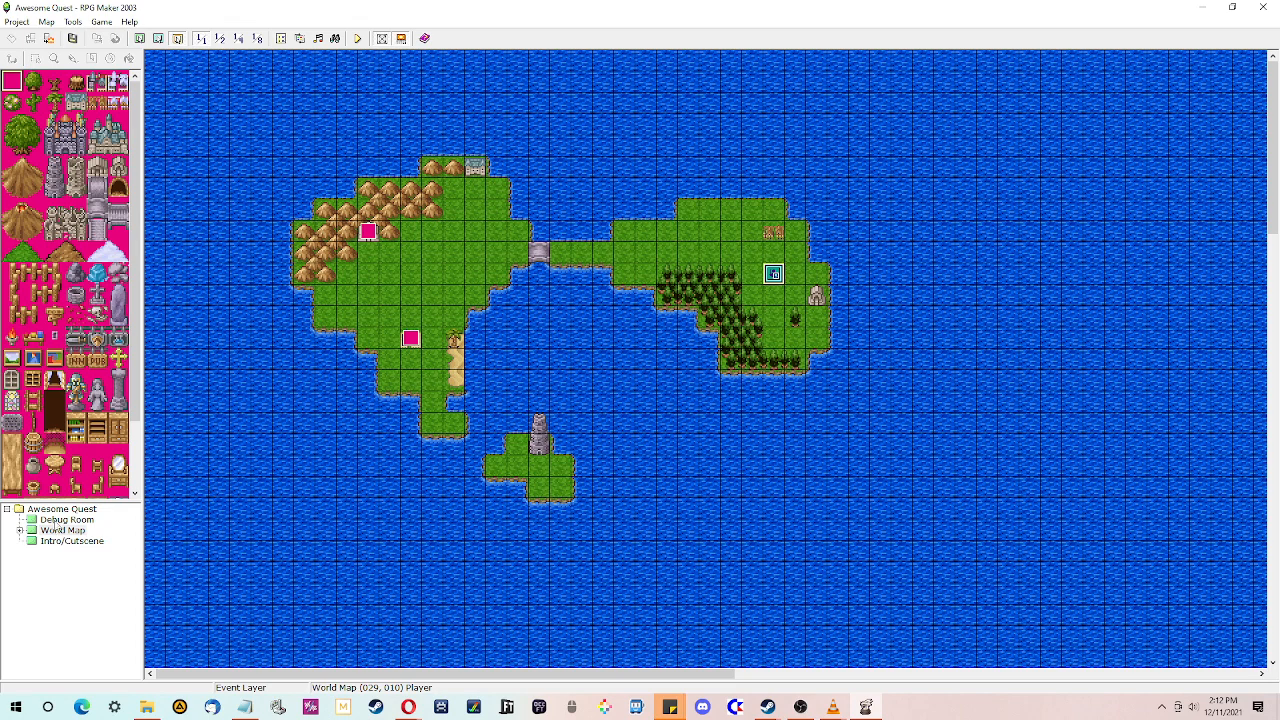
- On the World Map, create an event on the small tower island and set its trigger to Player Touch
left_click(60, 520)
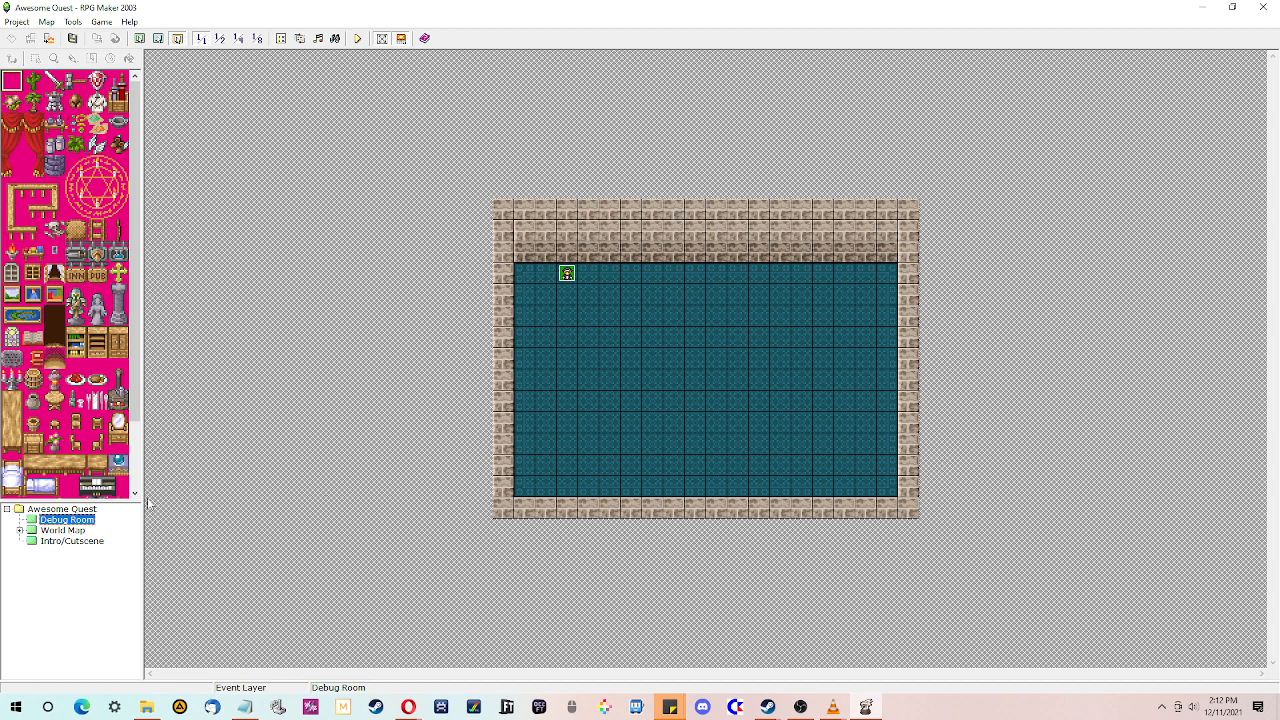
left_click(68, 531)
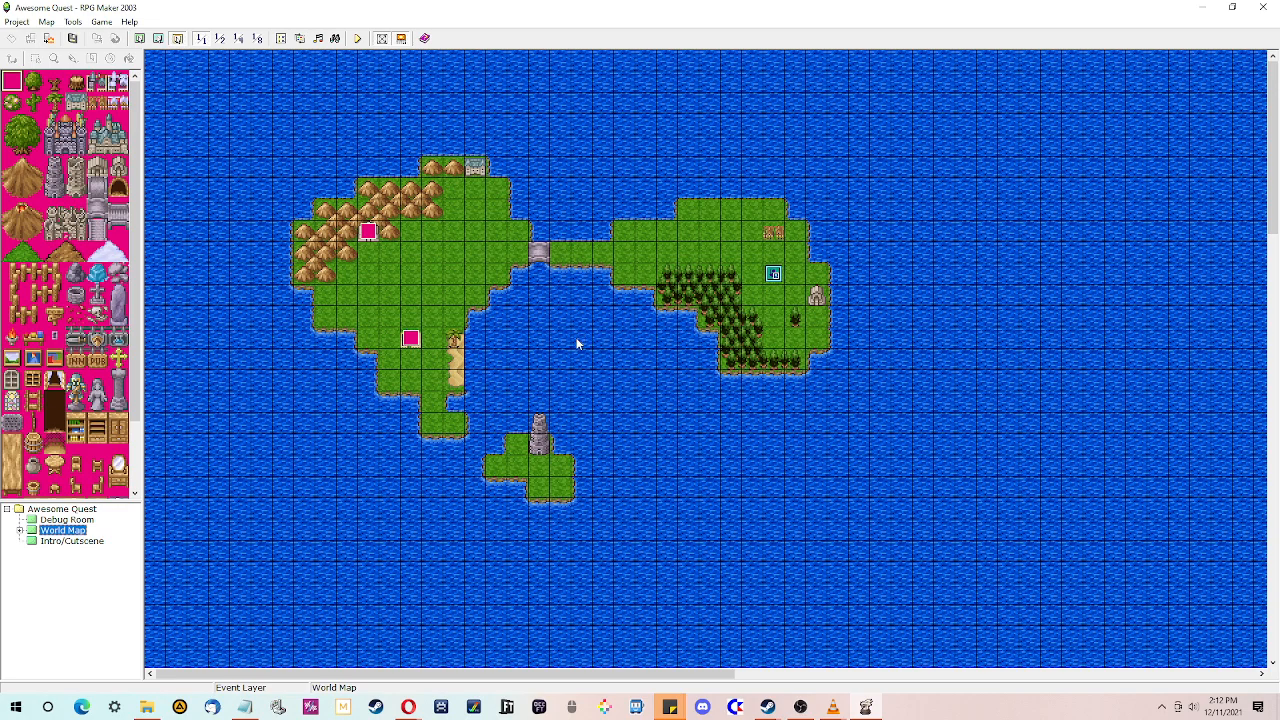
left_click(543, 452)
double_click(543, 452)
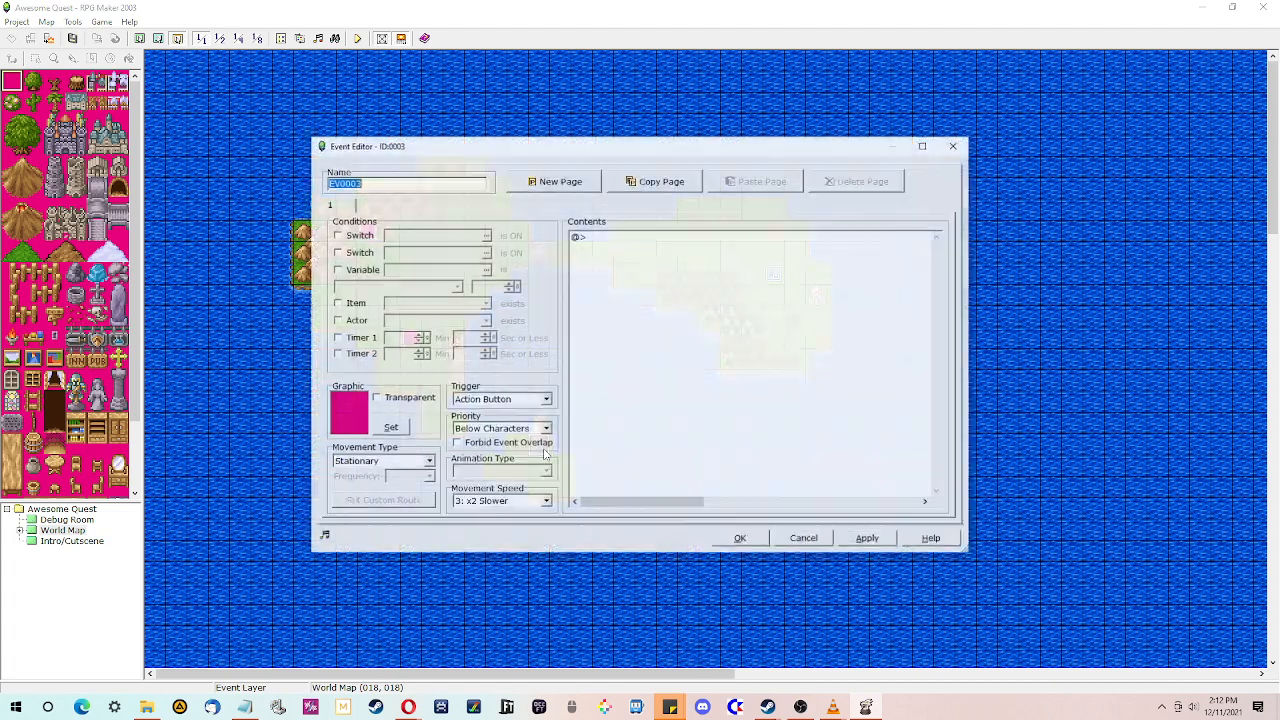
left_click(337, 236)
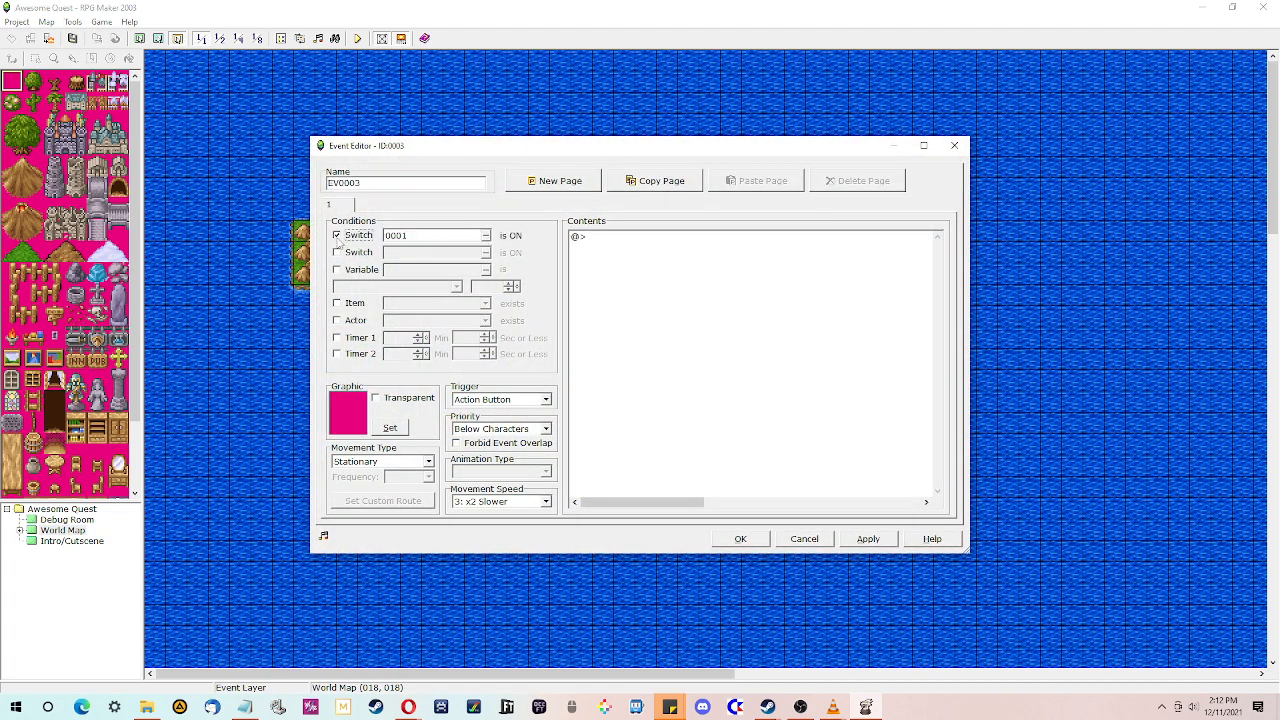
left_click(337, 236)
left_click(546, 399)
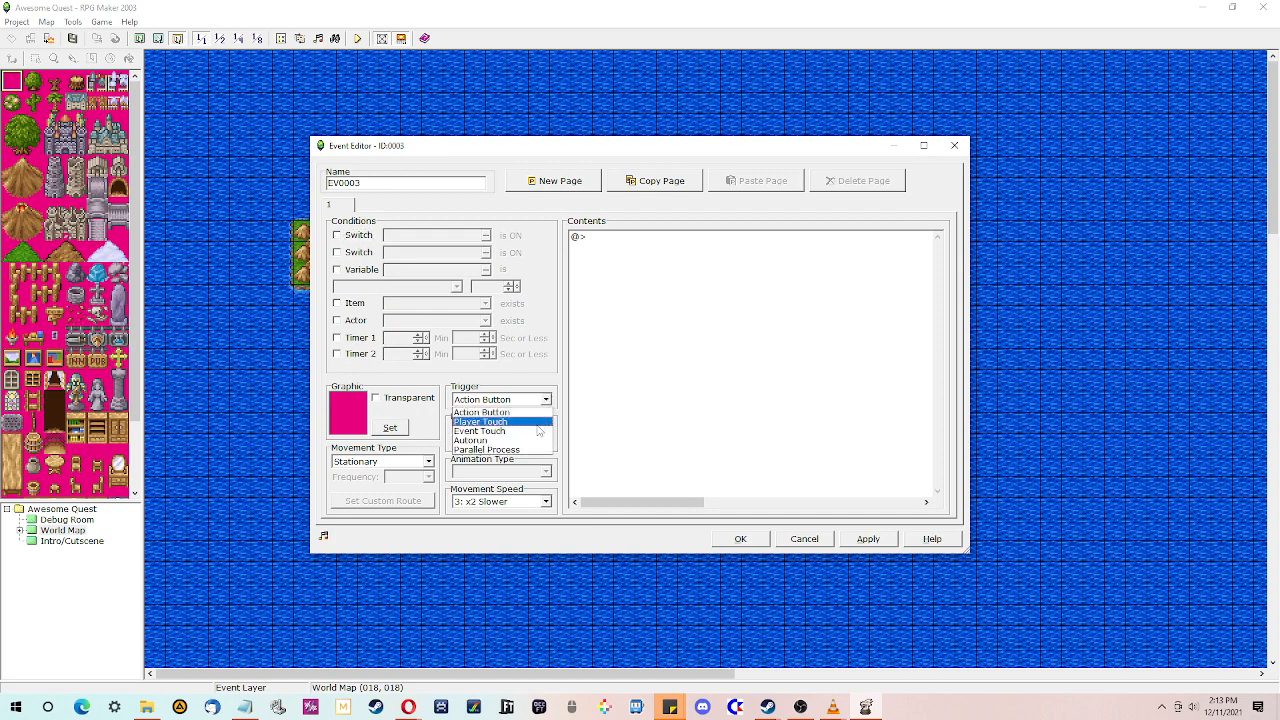
left_click(540, 422)
- Browse the event command pages for the player transfer command
left_click(609, 238)
double_click(609, 238)
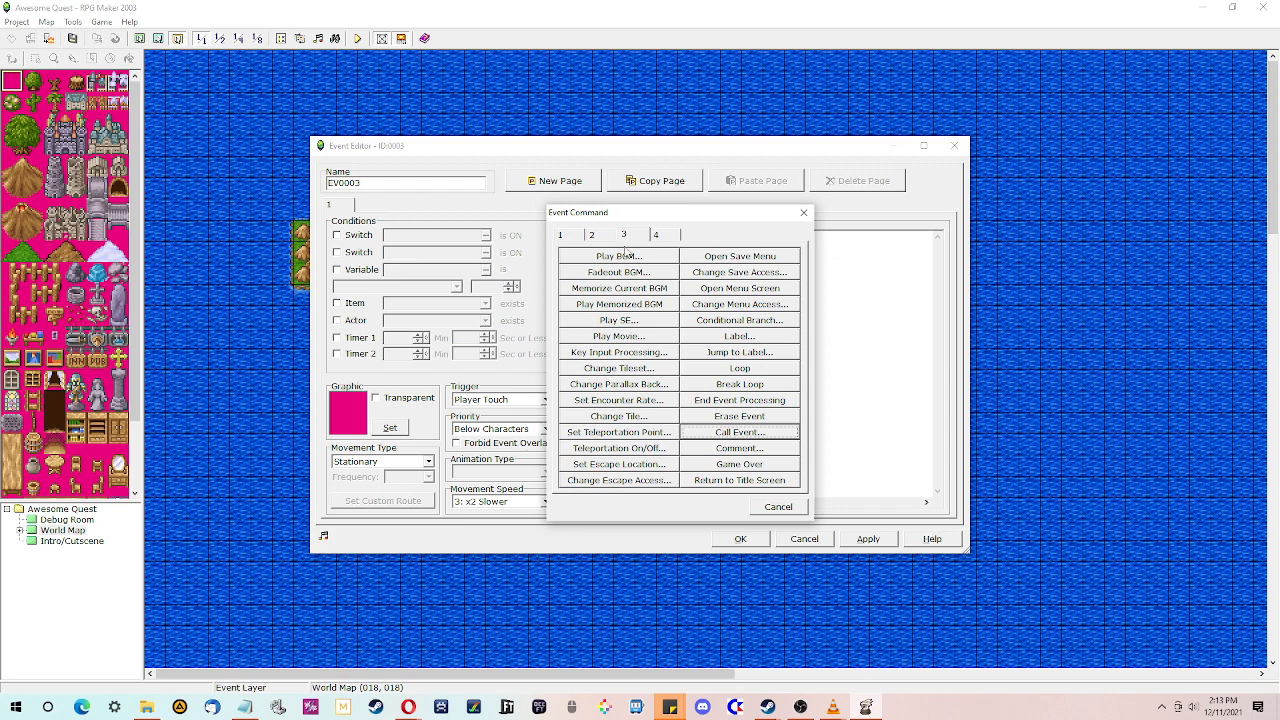
left_click(591, 235)
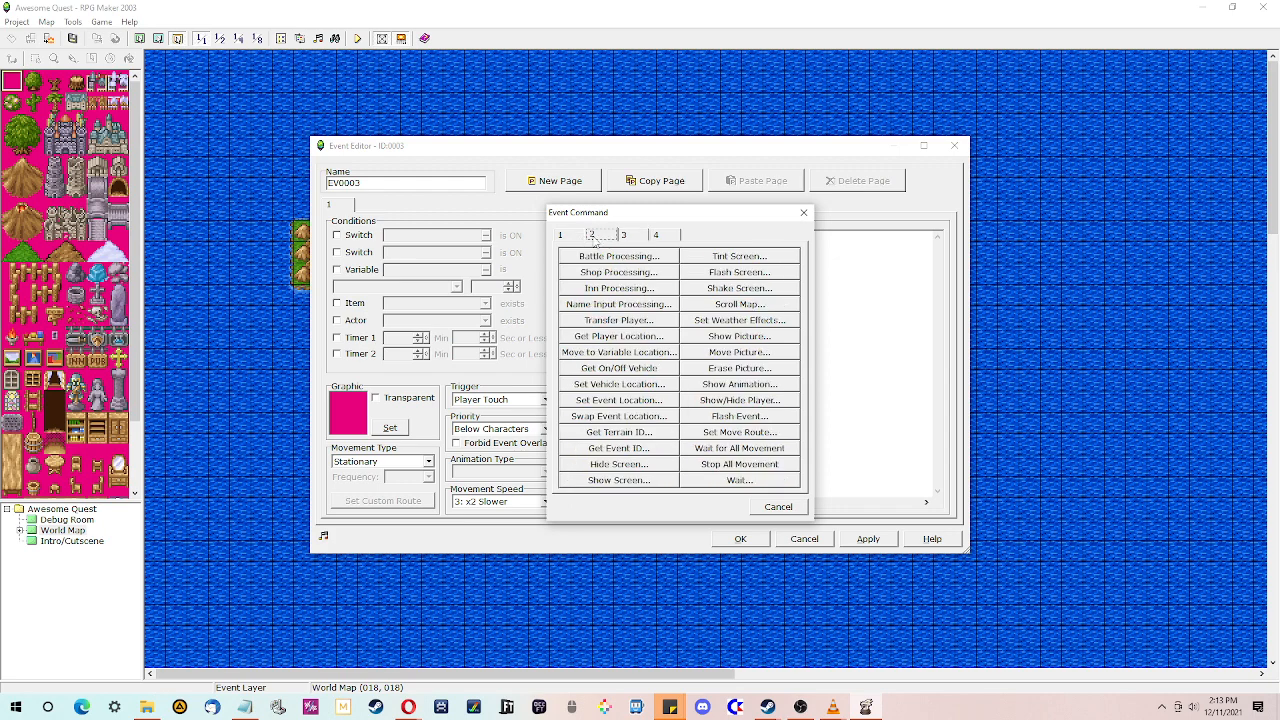
left_click(580, 239)
left_click(636, 237)
left_click(666, 236)
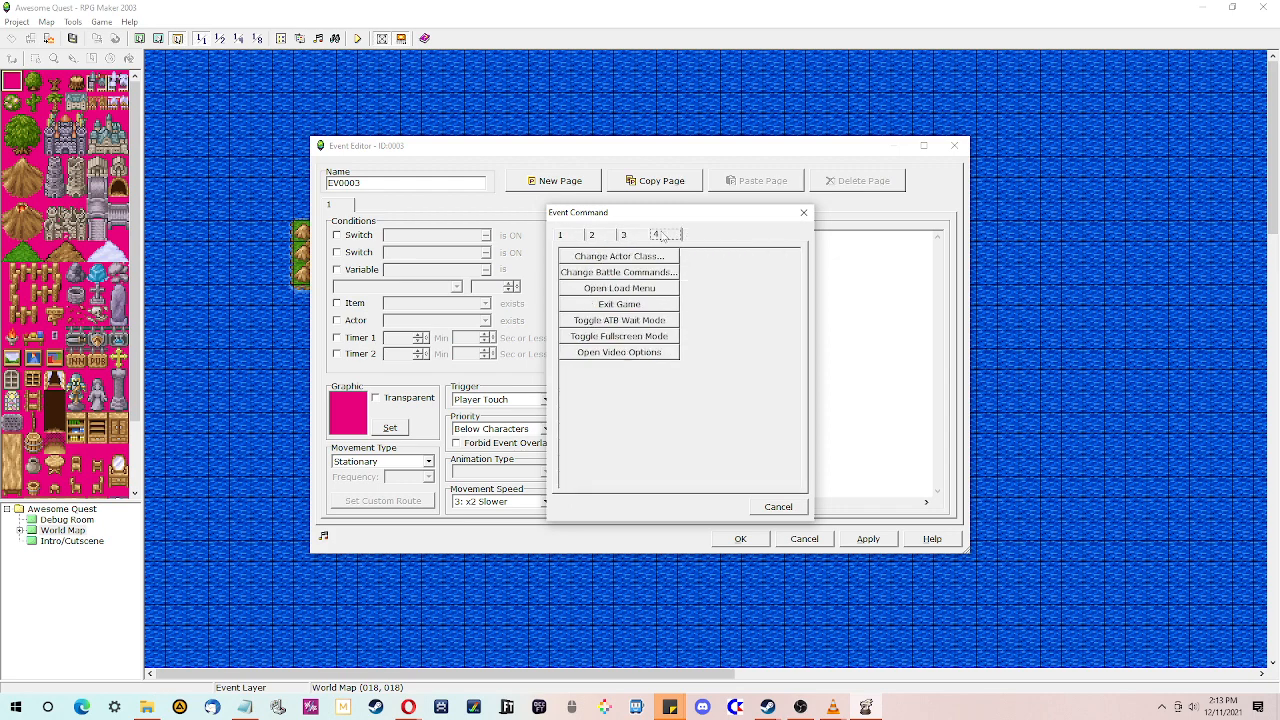
left_click(603, 238)
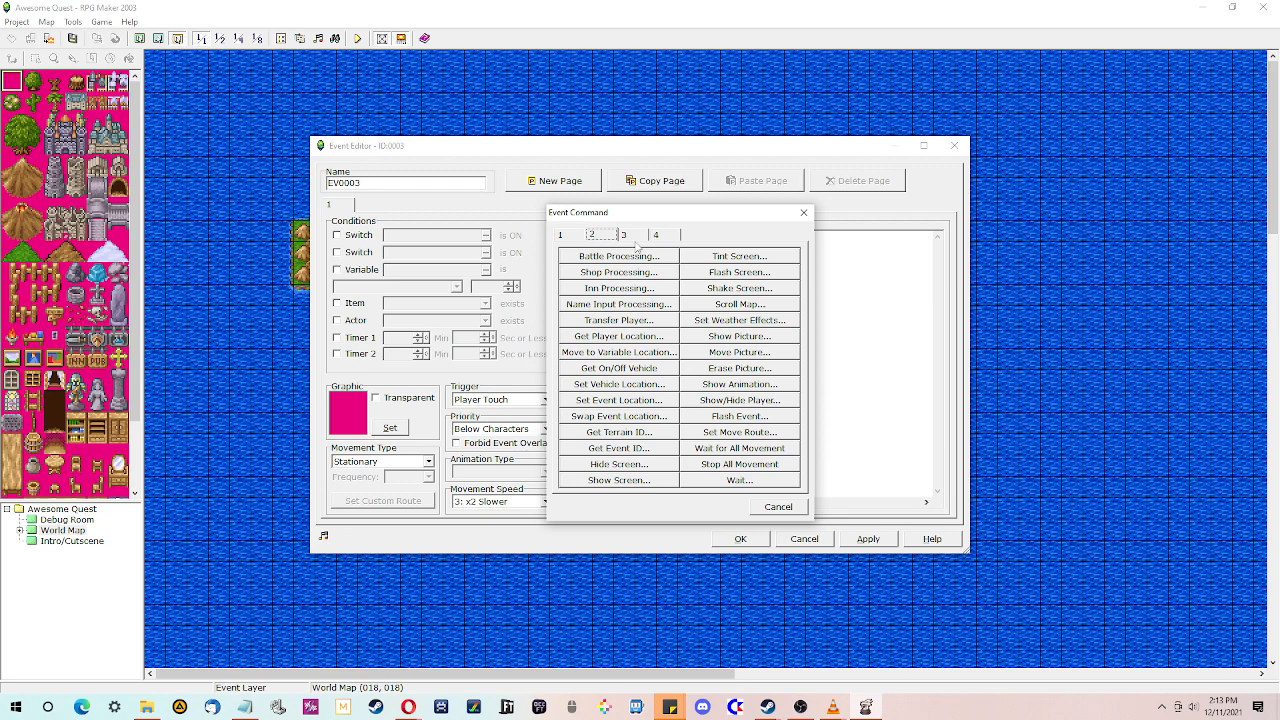
left_click(635, 238)
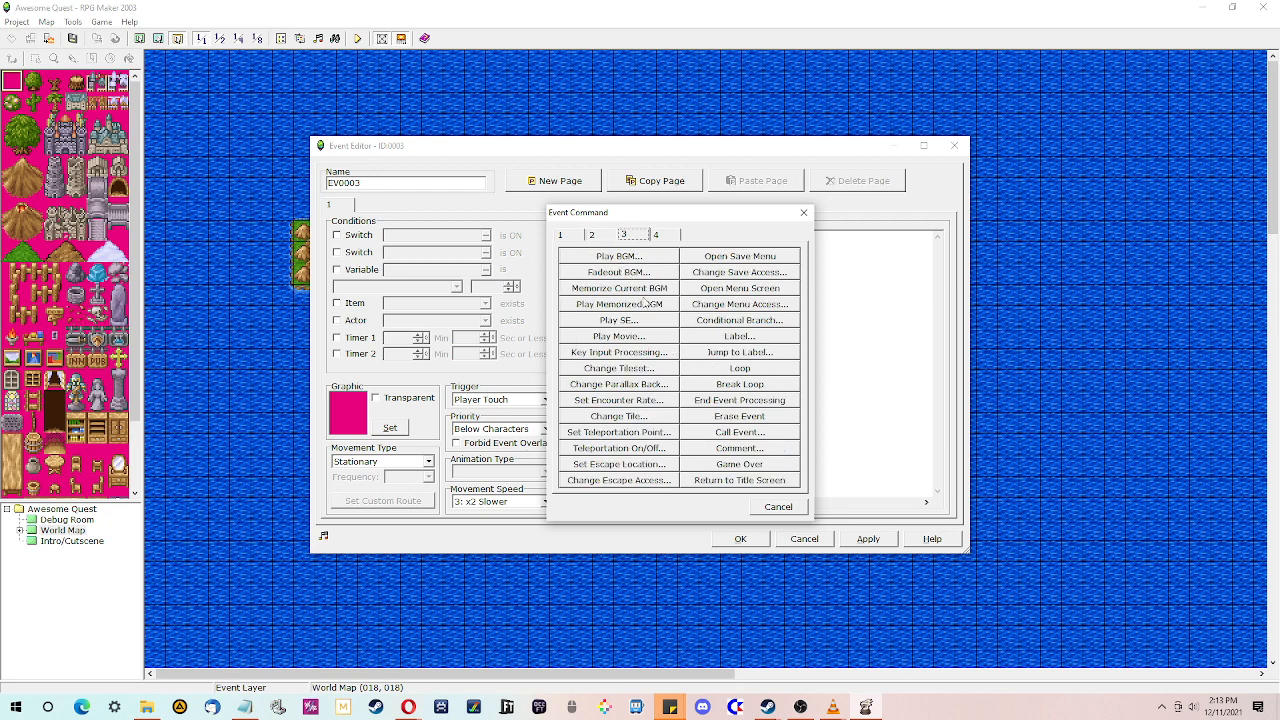
left_click(573, 238)
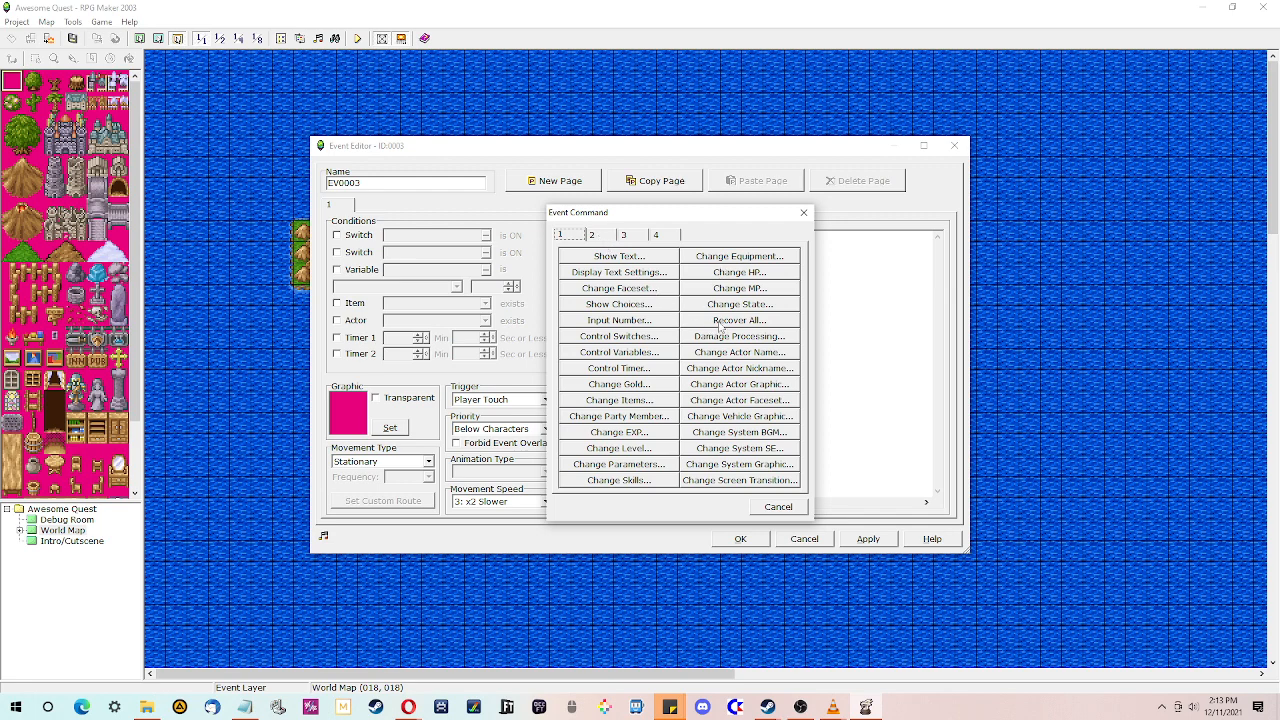
left_click(601, 236)
- Add a Transfer Player command sending the player to the Debug Room at (009,012), then close the event editor
left_click(609, 320)
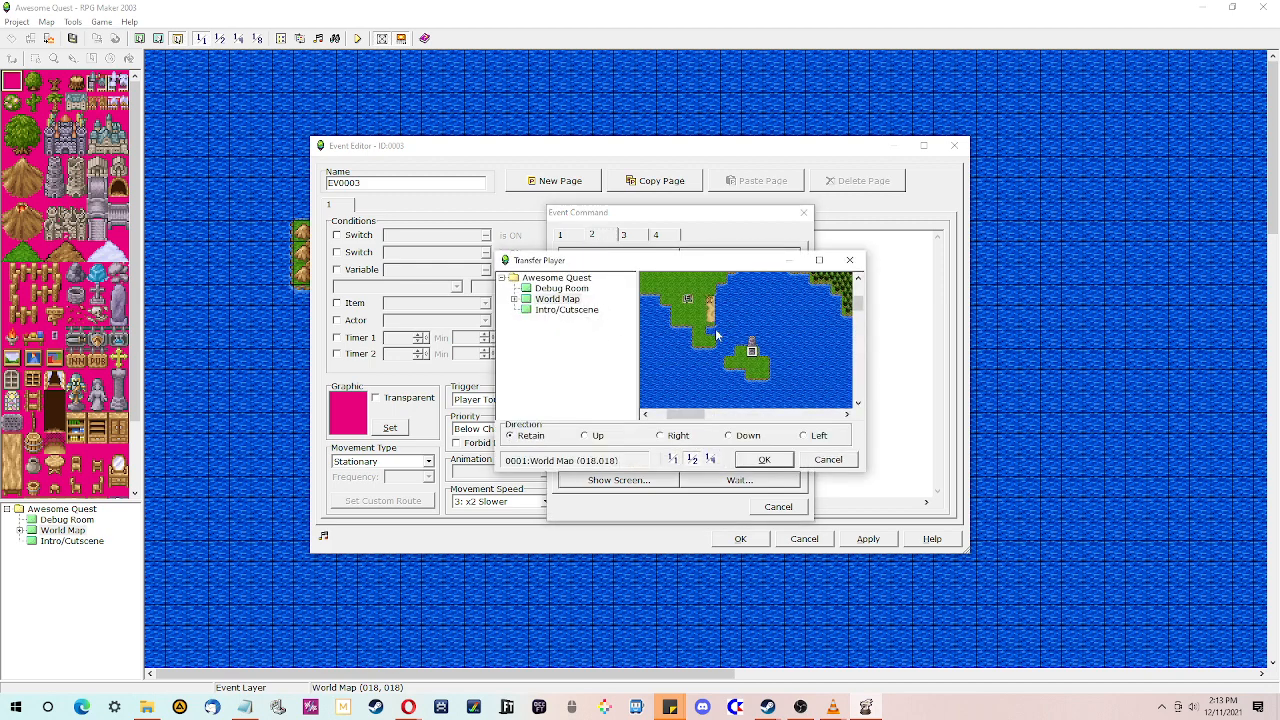
left_click(562, 312)
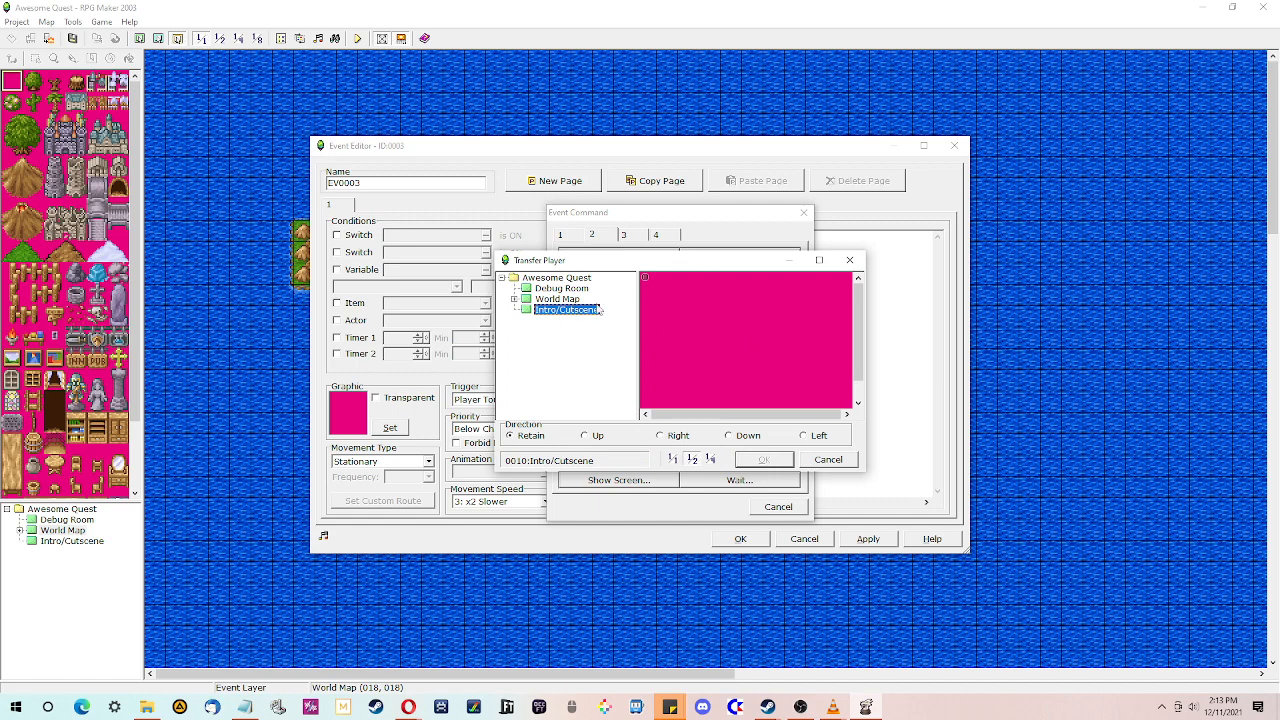
left_click(557, 299)
left_click(561, 288)
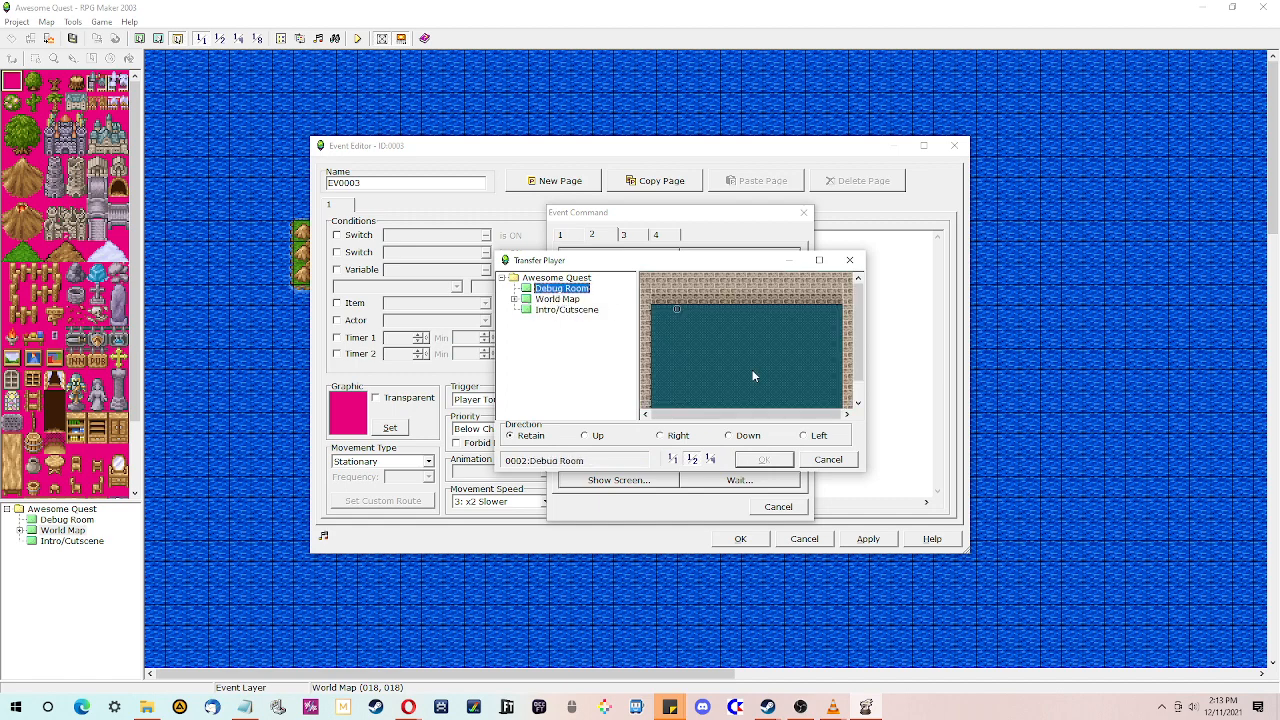
left_click(752, 372)
left_click_drag(857, 368, 845, 388)
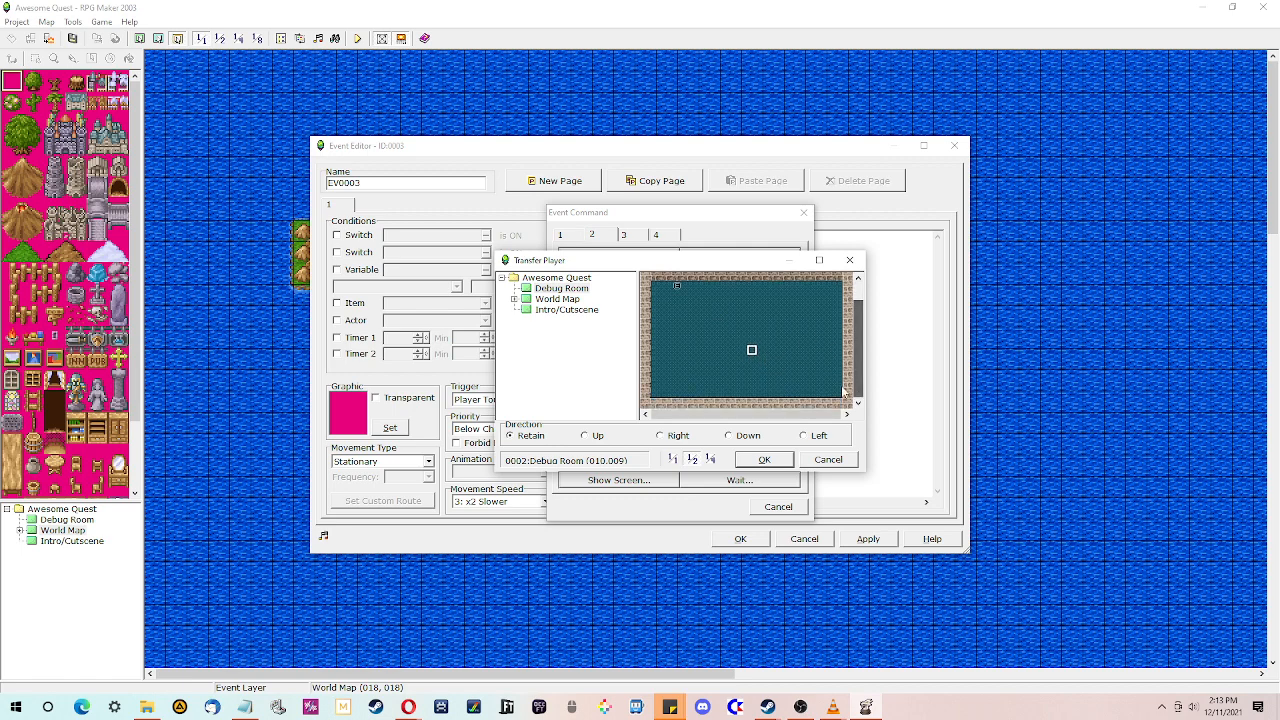
left_click(762, 372)
left_click(744, 383)
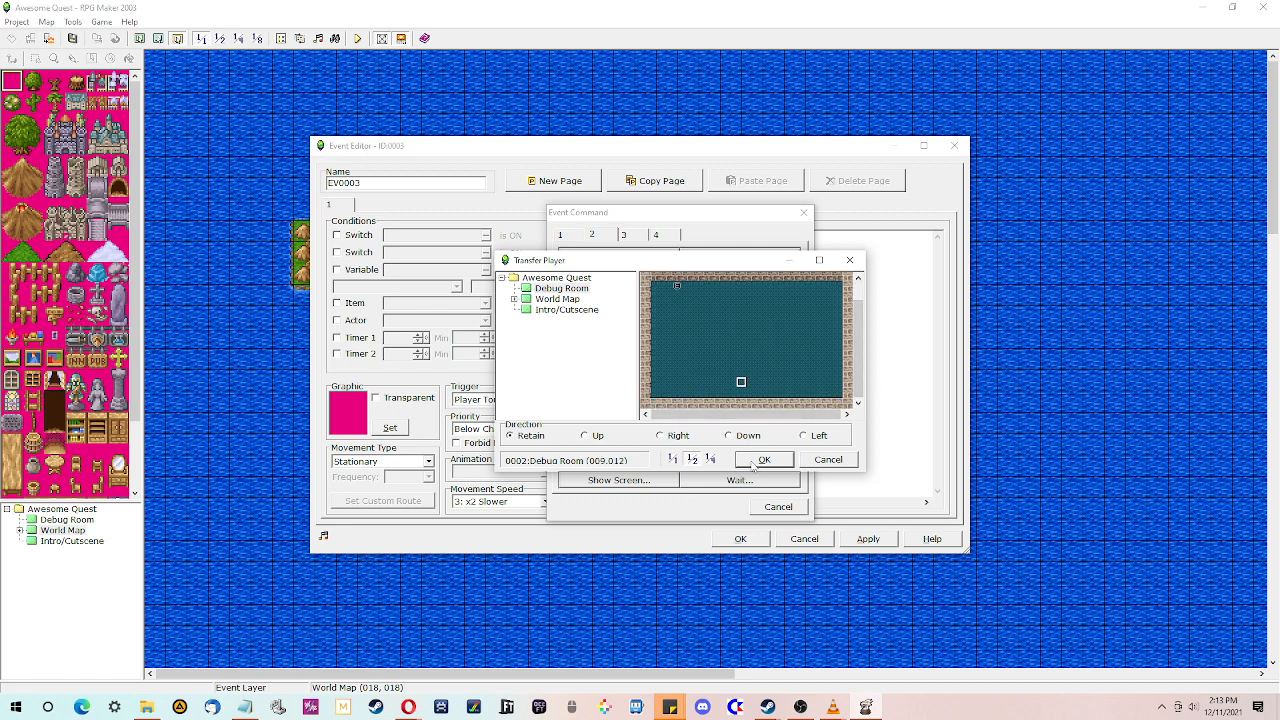
left_click(760, 462)
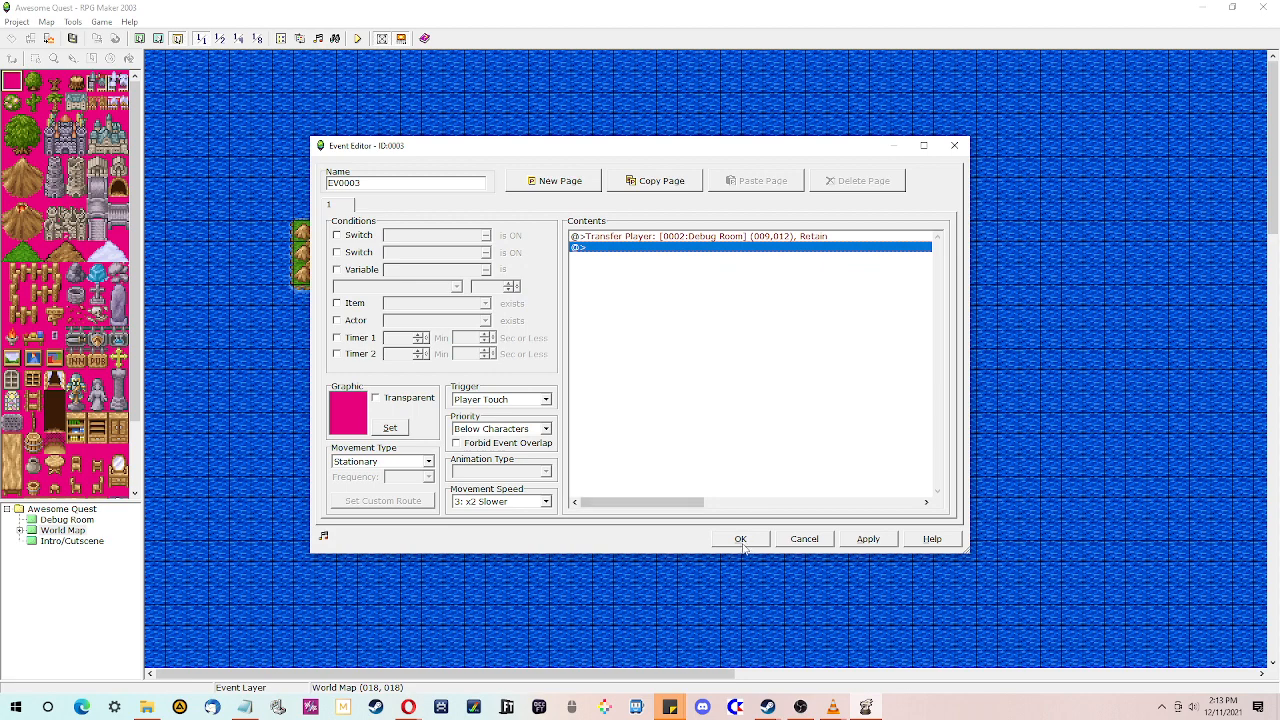
left_click(741, 539)
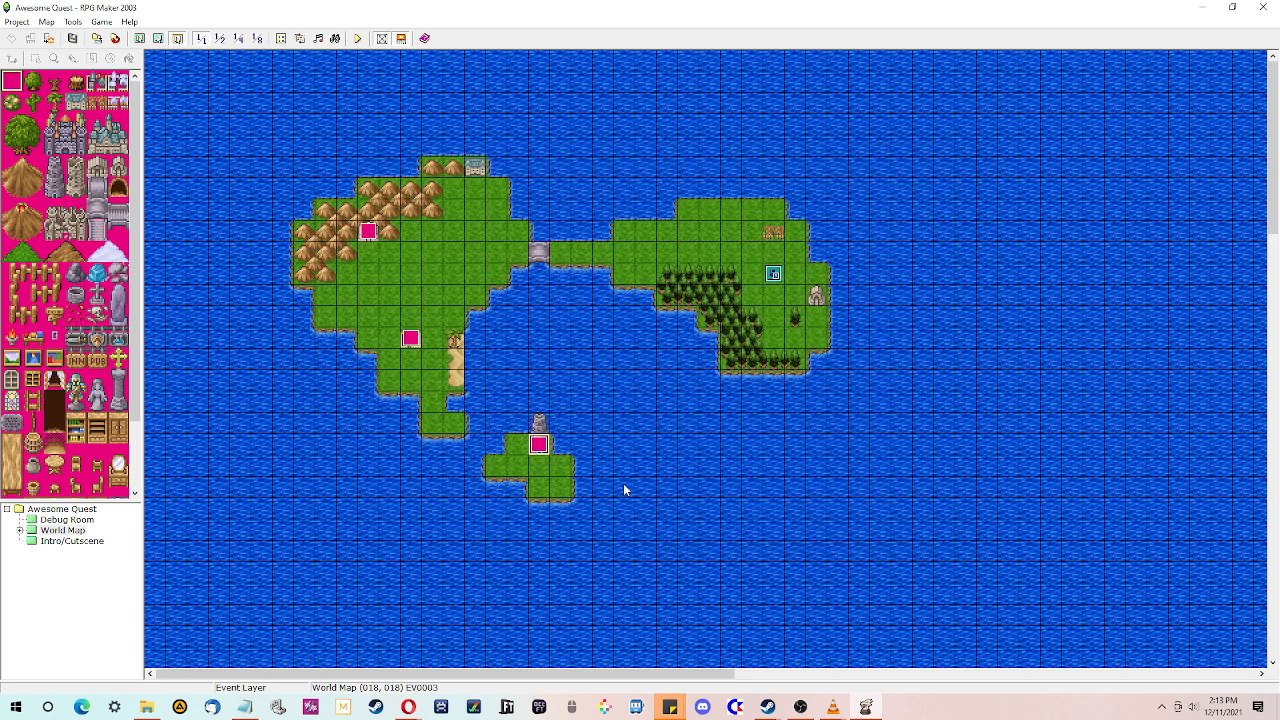
- Save the project and playtest the game, starting a new game from the title screen
left_click(357, 38)
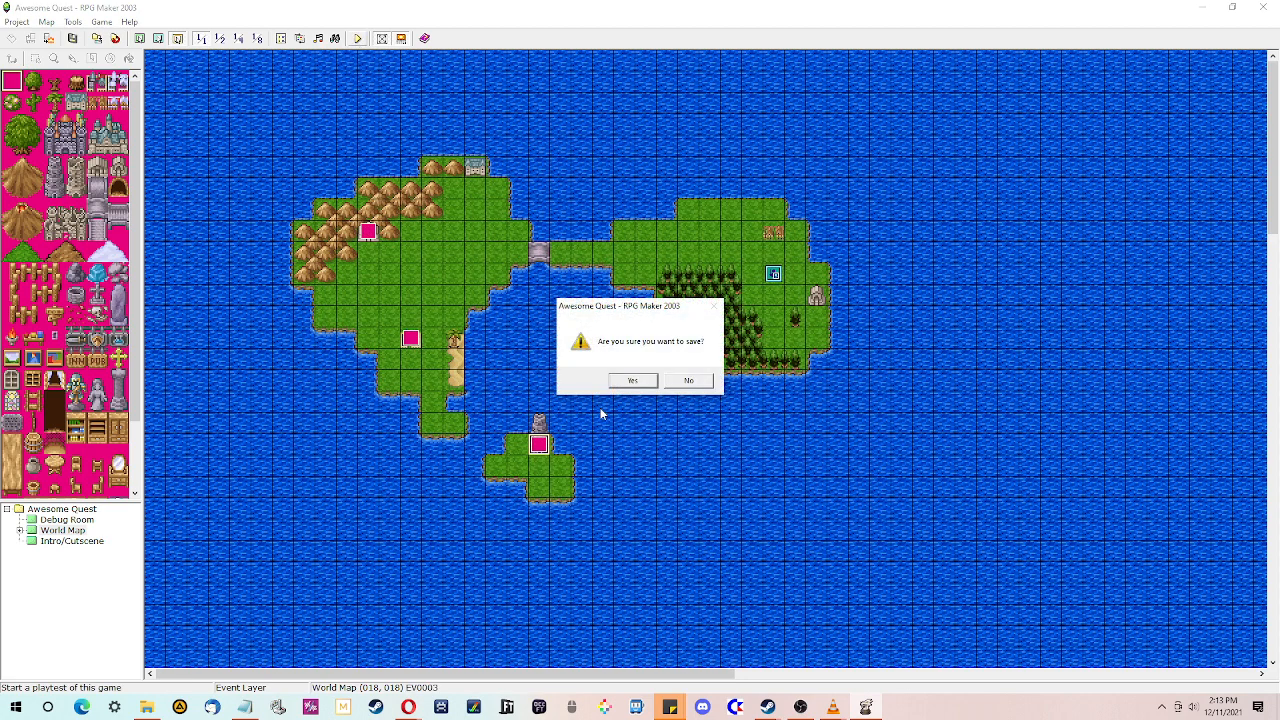
left_click(631, 378)
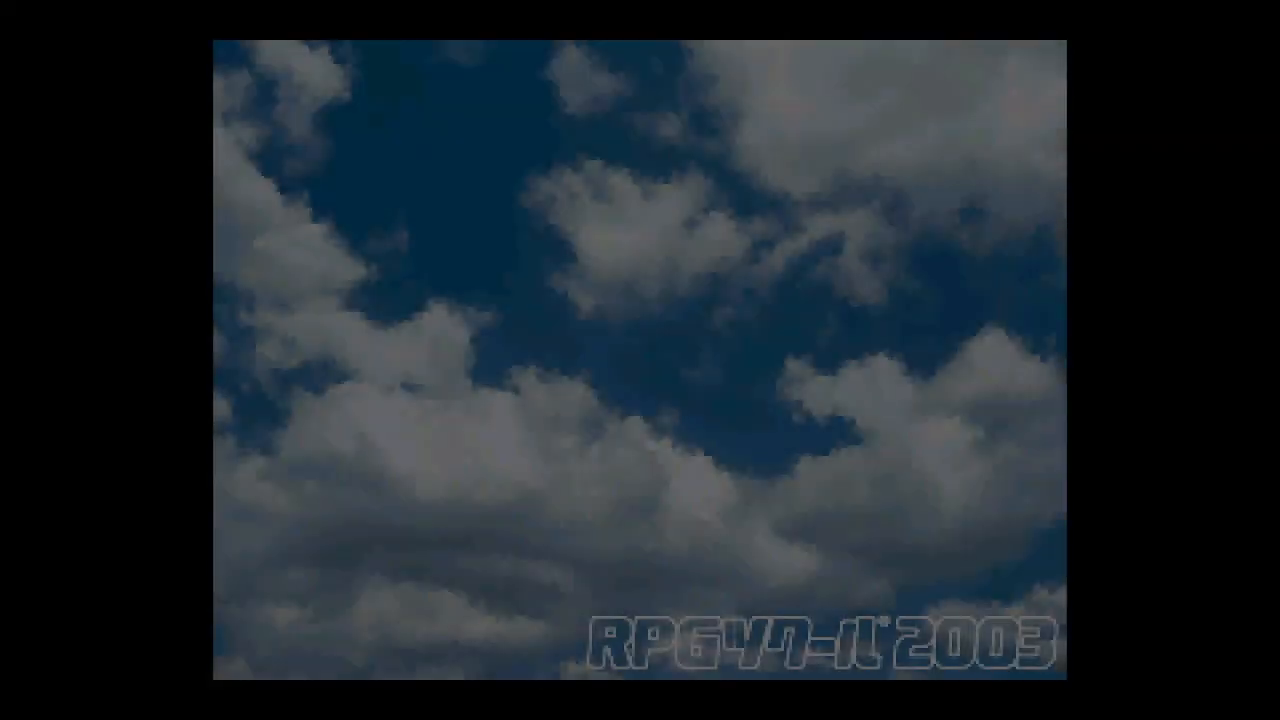
key("Return")
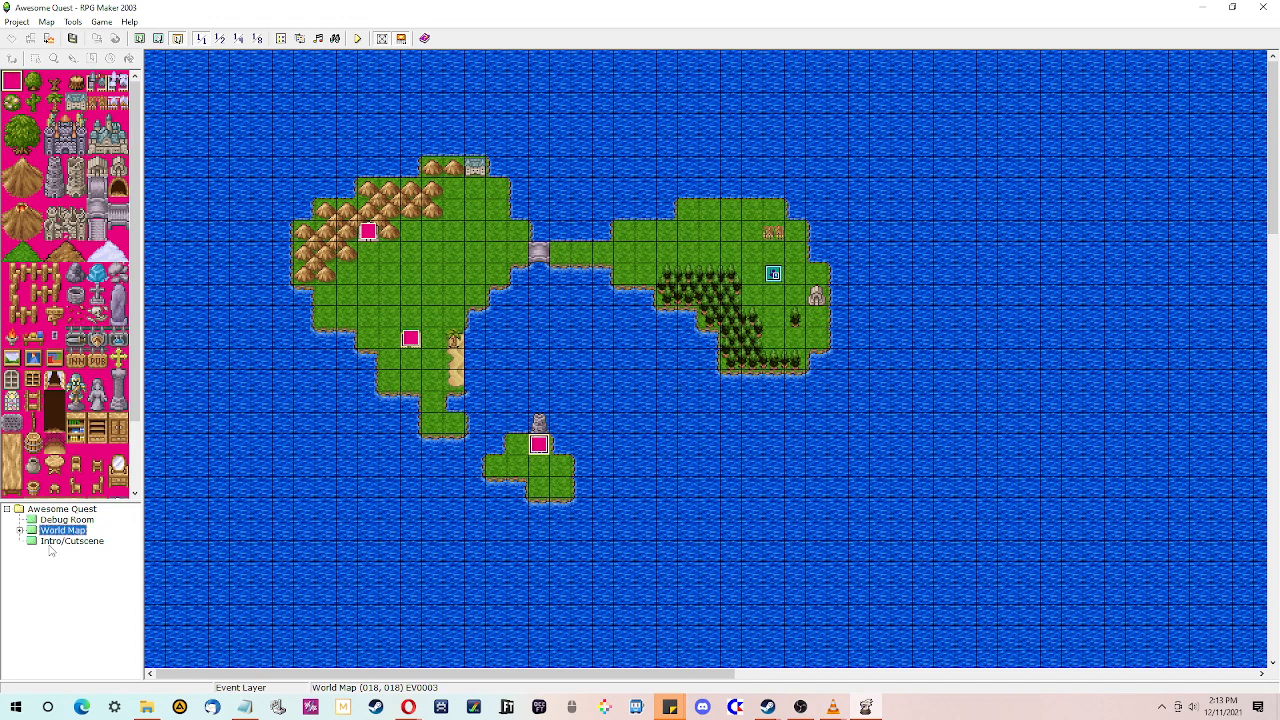
- Set the player's starting position on the Intro/Cutscene map
left_click(55, 541)
right_click(631, 362)
left_click(675, 468)
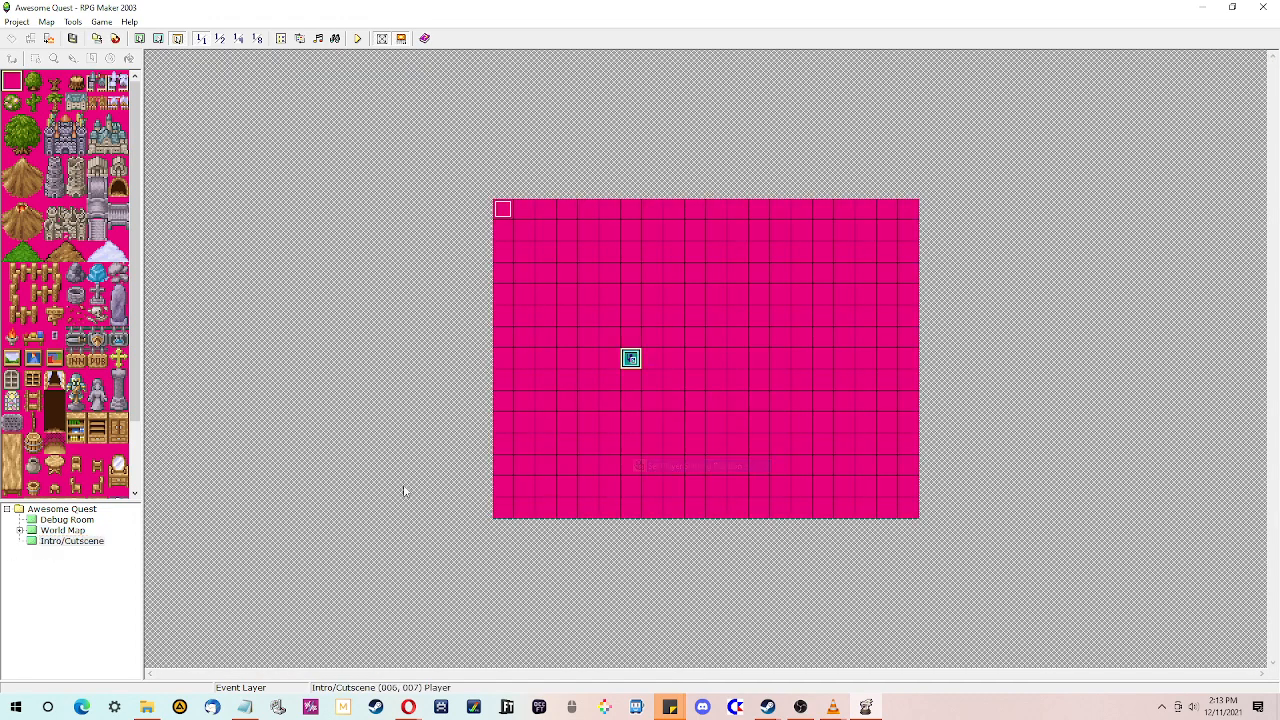
- Save and playtest the game, start a new game, and advance through the intro text
left_click(357, 38)
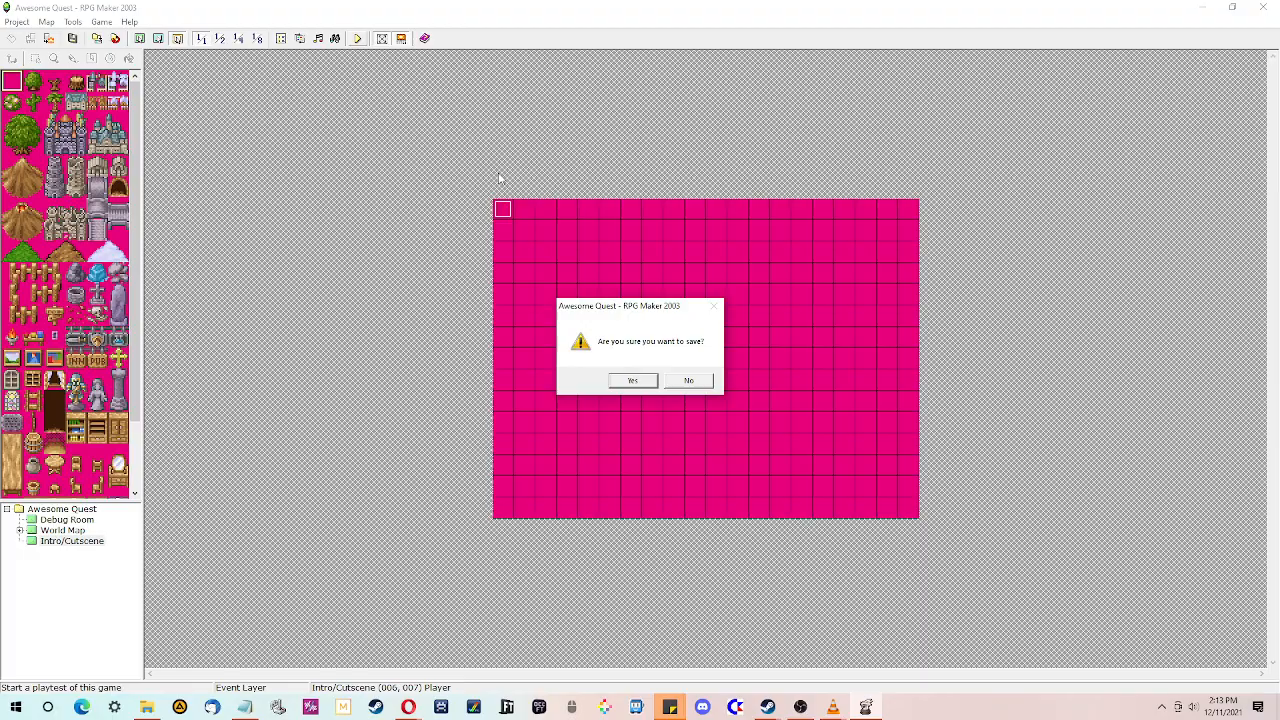
left_click(630, 383)
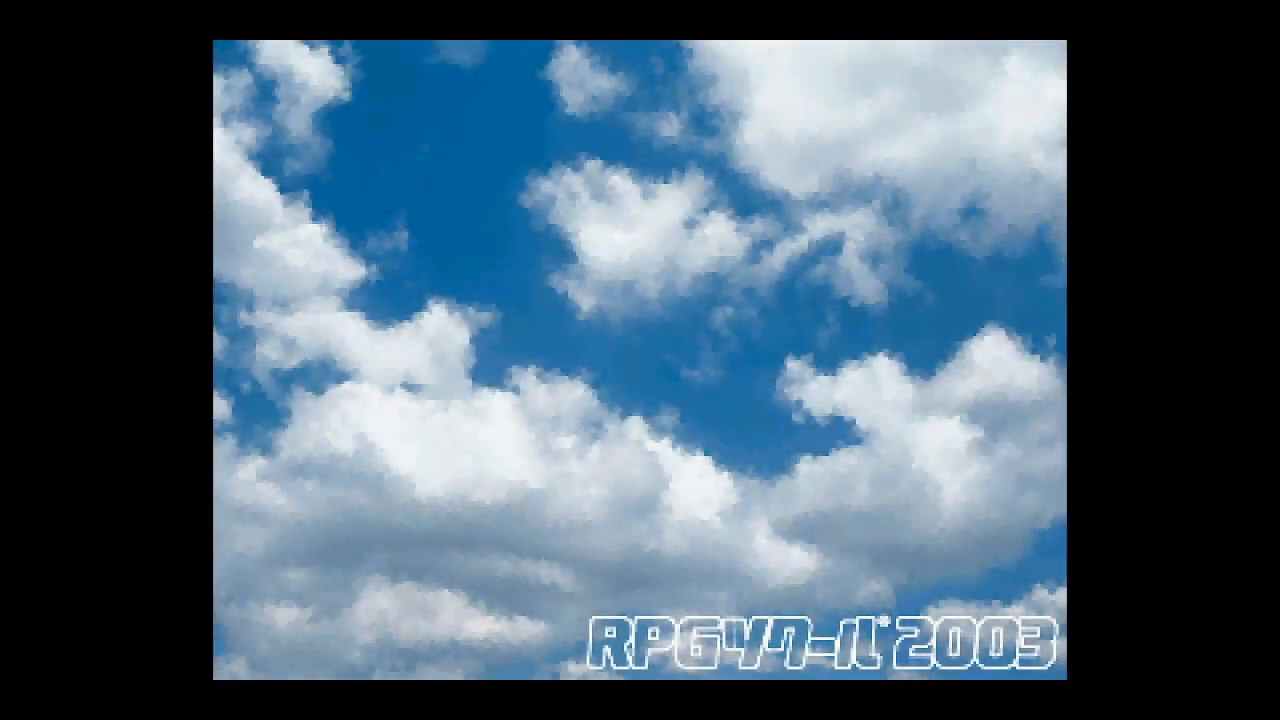
key("Return")
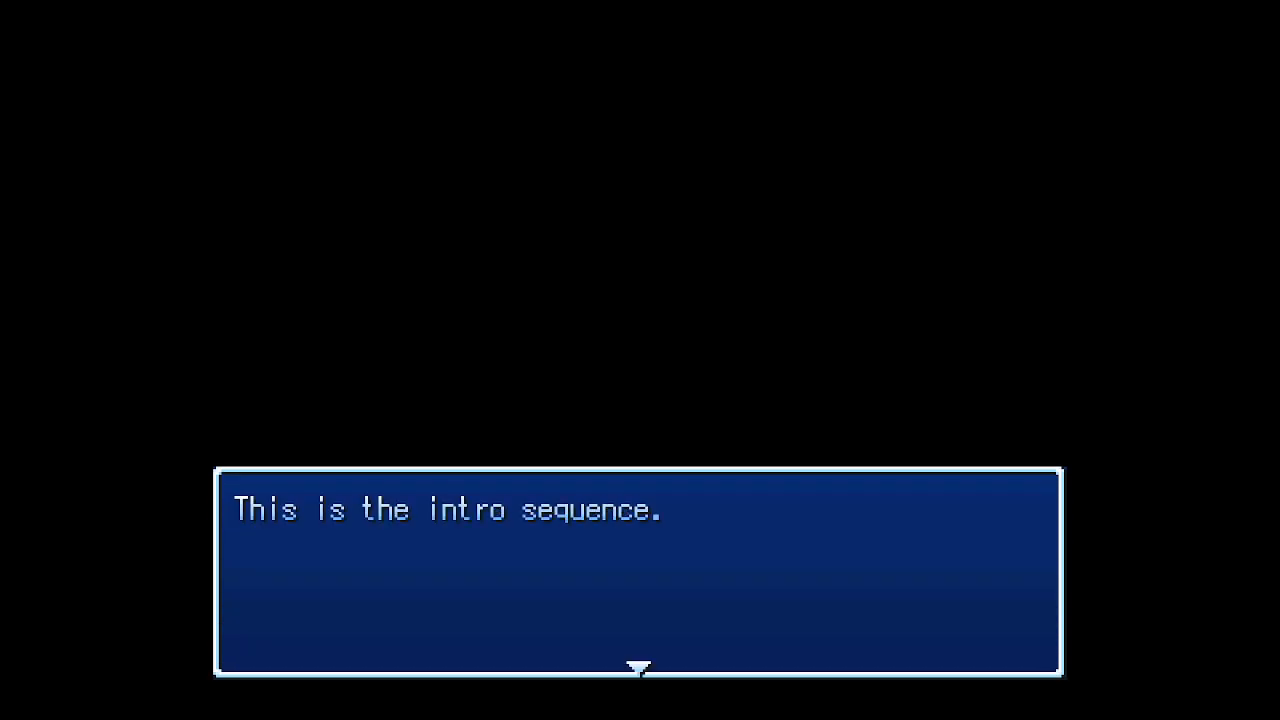
key("Return")
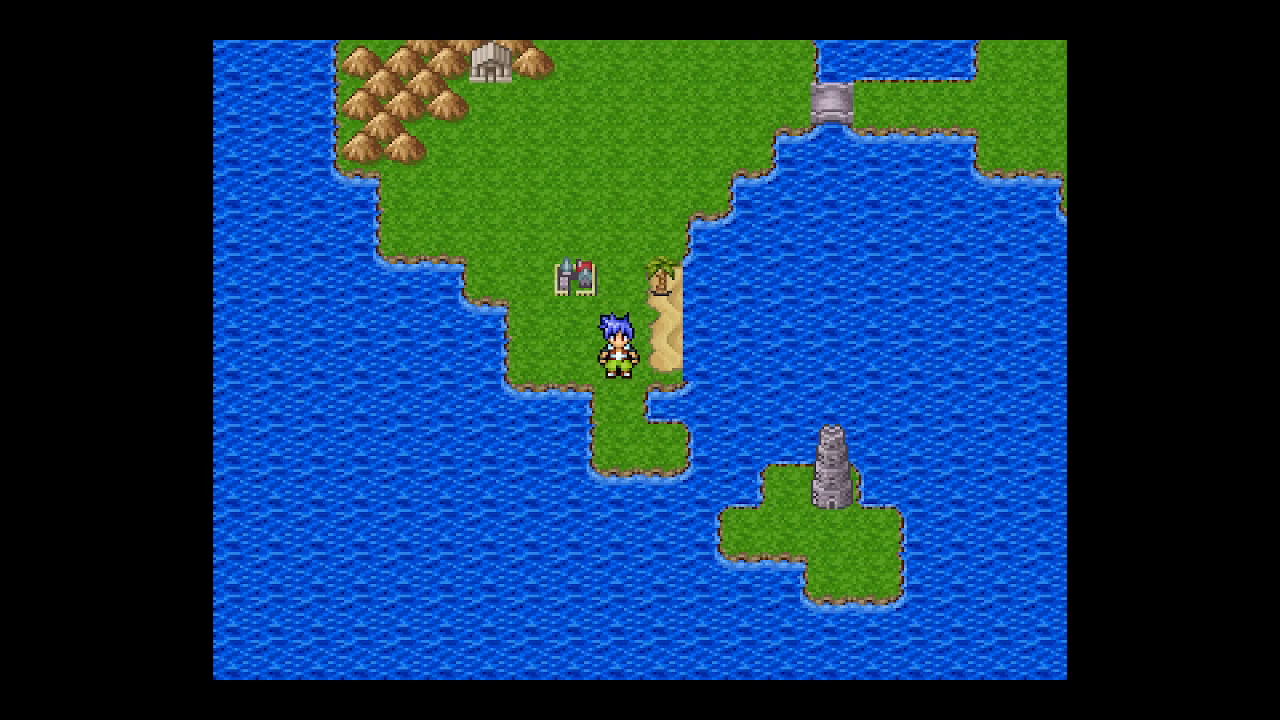
- Walk the player around the world map and open the debug switch list
key("Up")
key("Right")
key("Down")
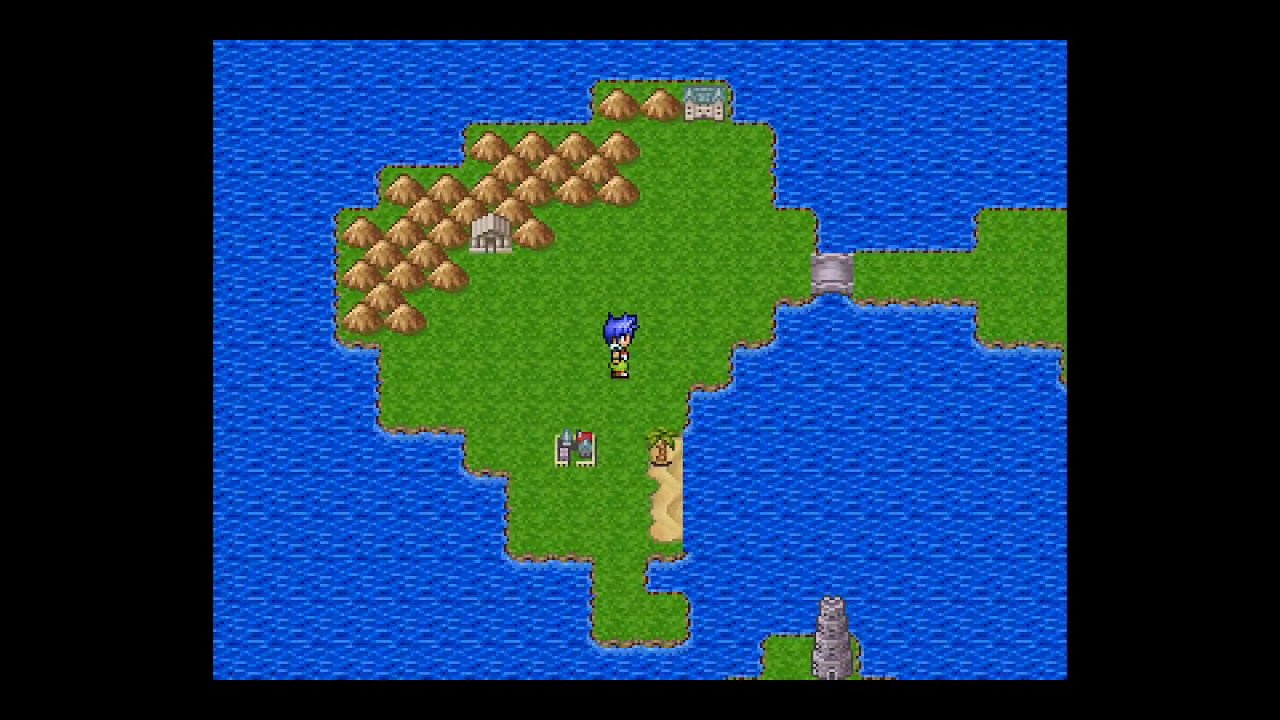
key("F9")
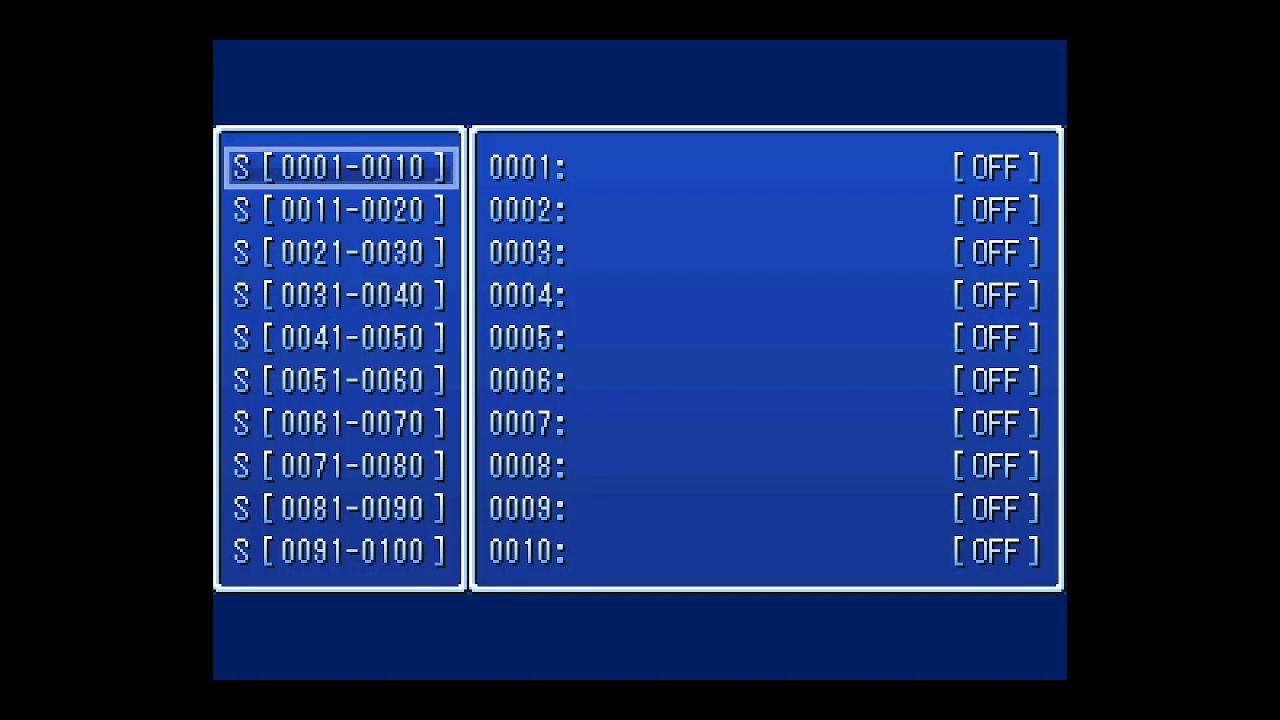
key("Escape")
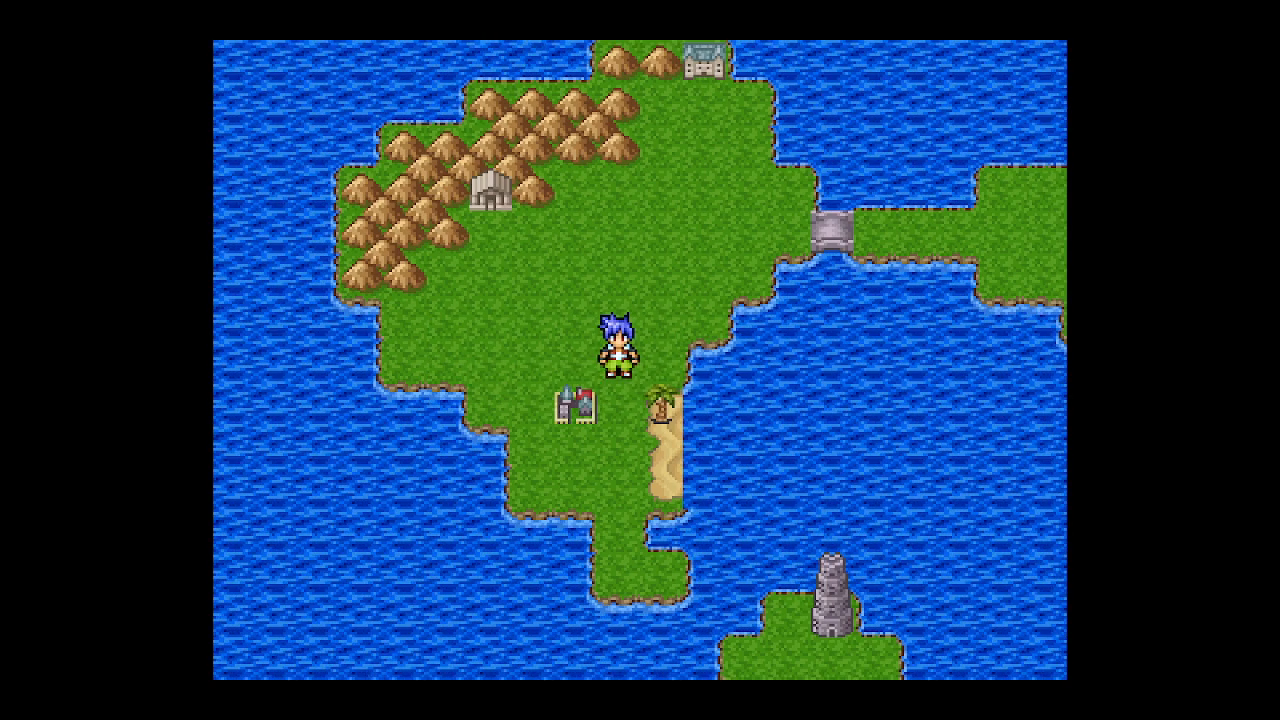
- Restart the playtest, start a new game and advance past the intro text
key("F12")
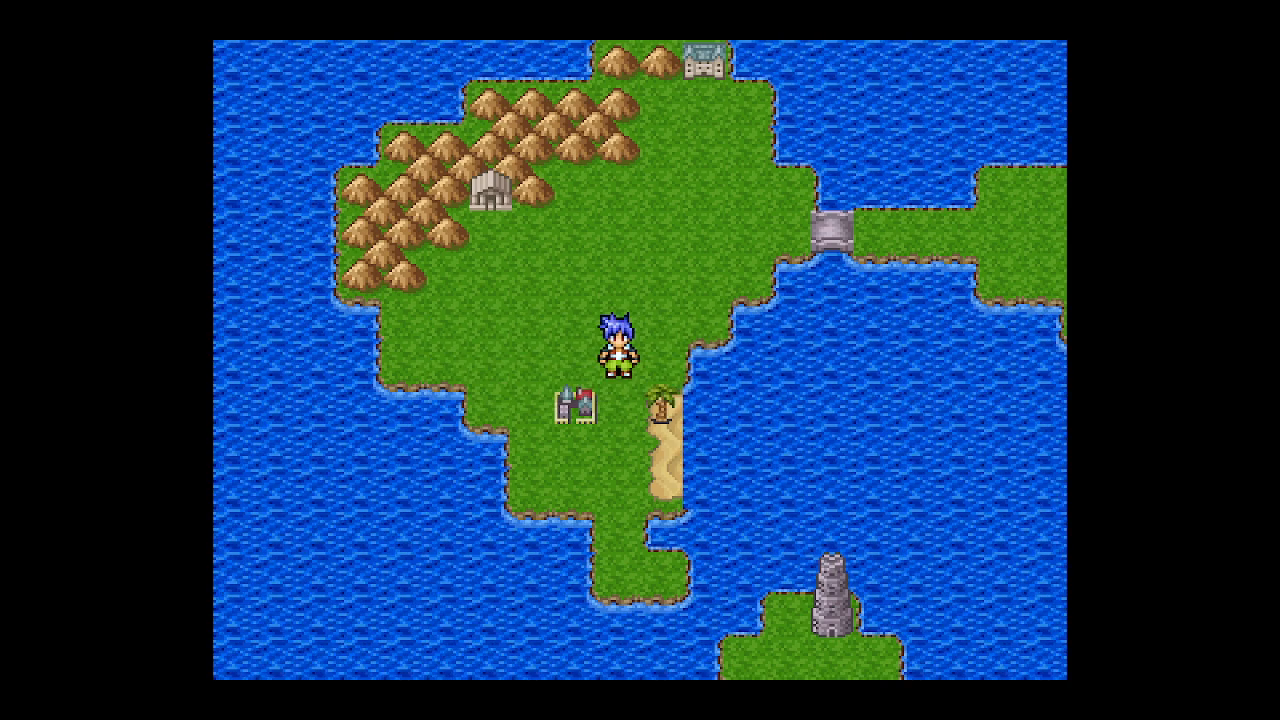
key("alt+F12")
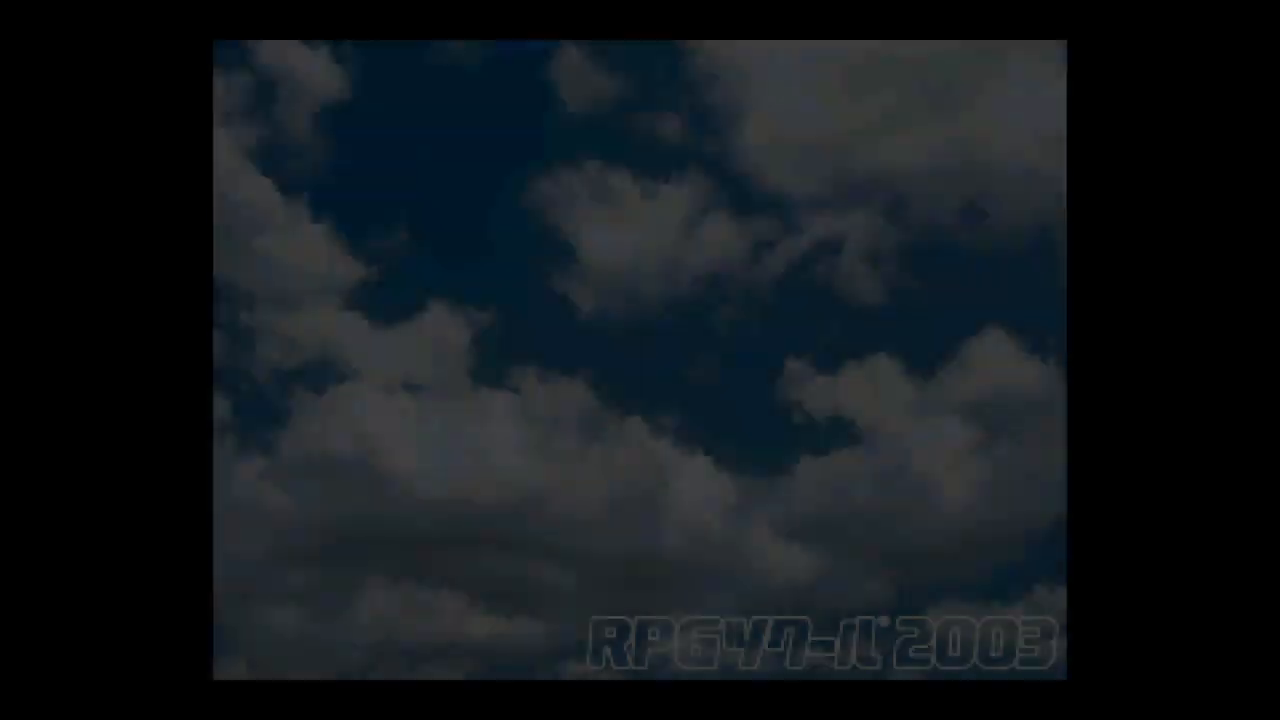
key("Return")
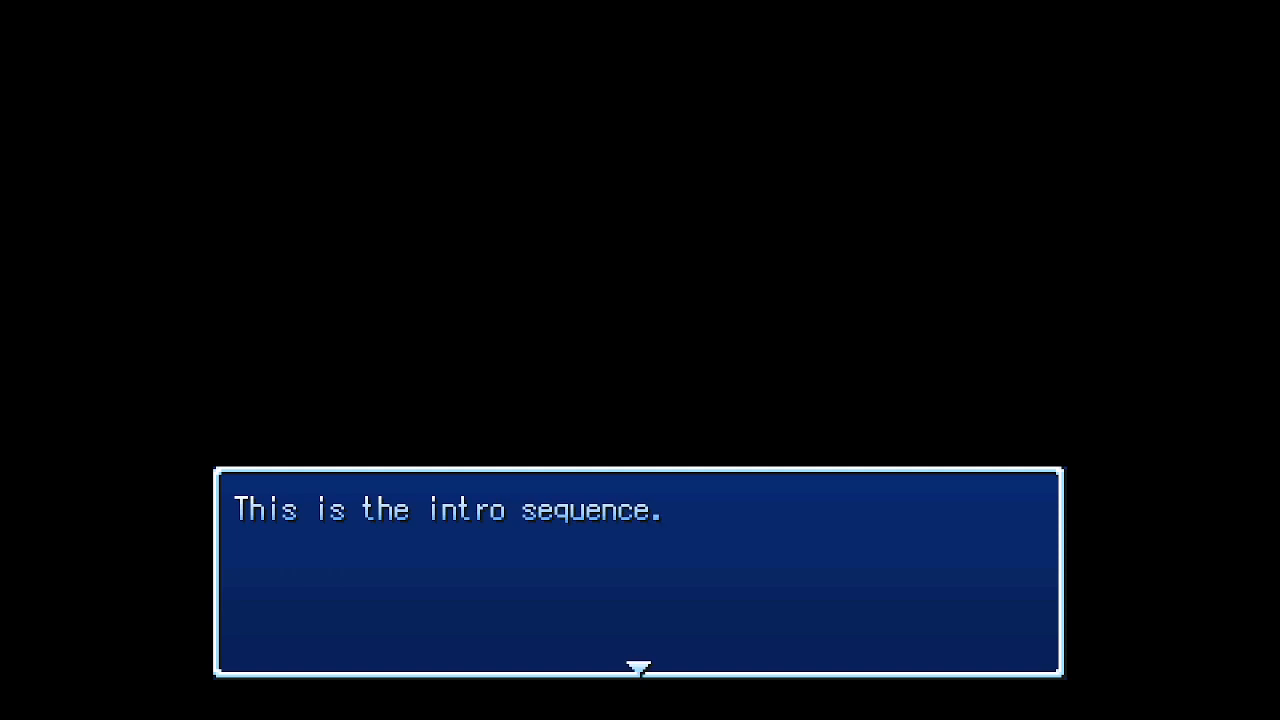
key("Return")
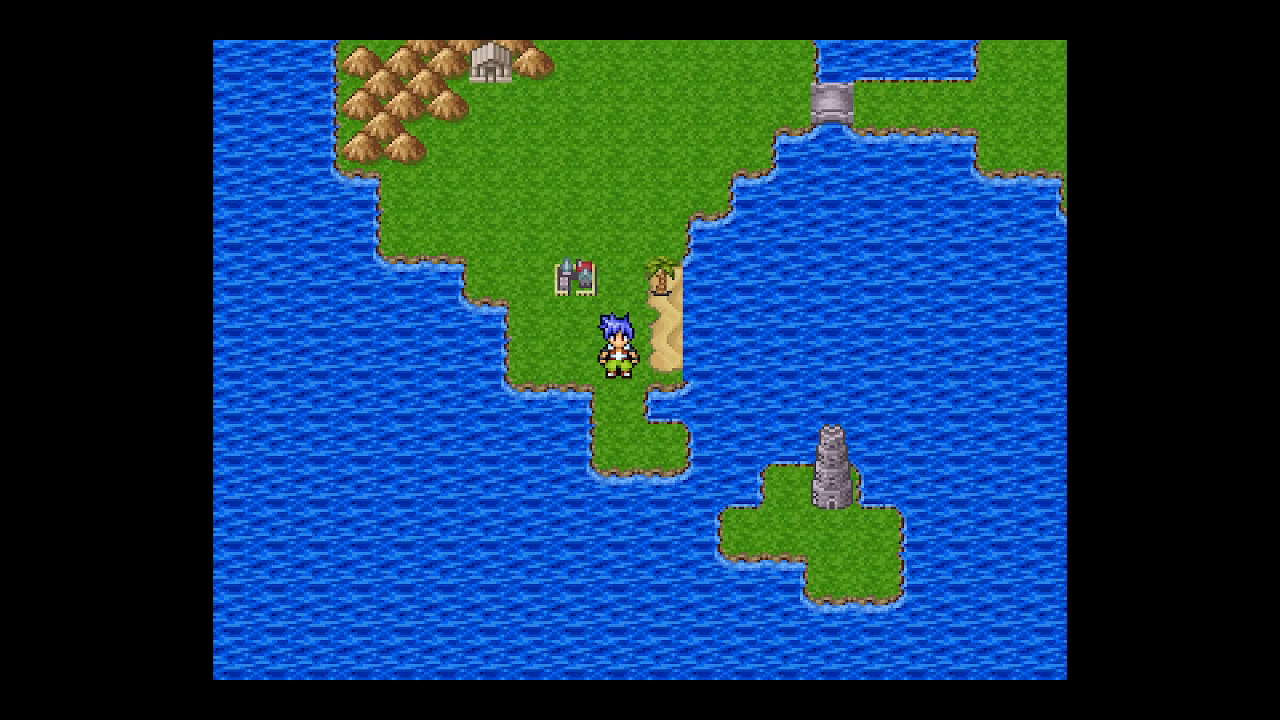
- Browse the debug menu's switch and variable lists, then close it
key("F9")
key("Down")
key("Down")
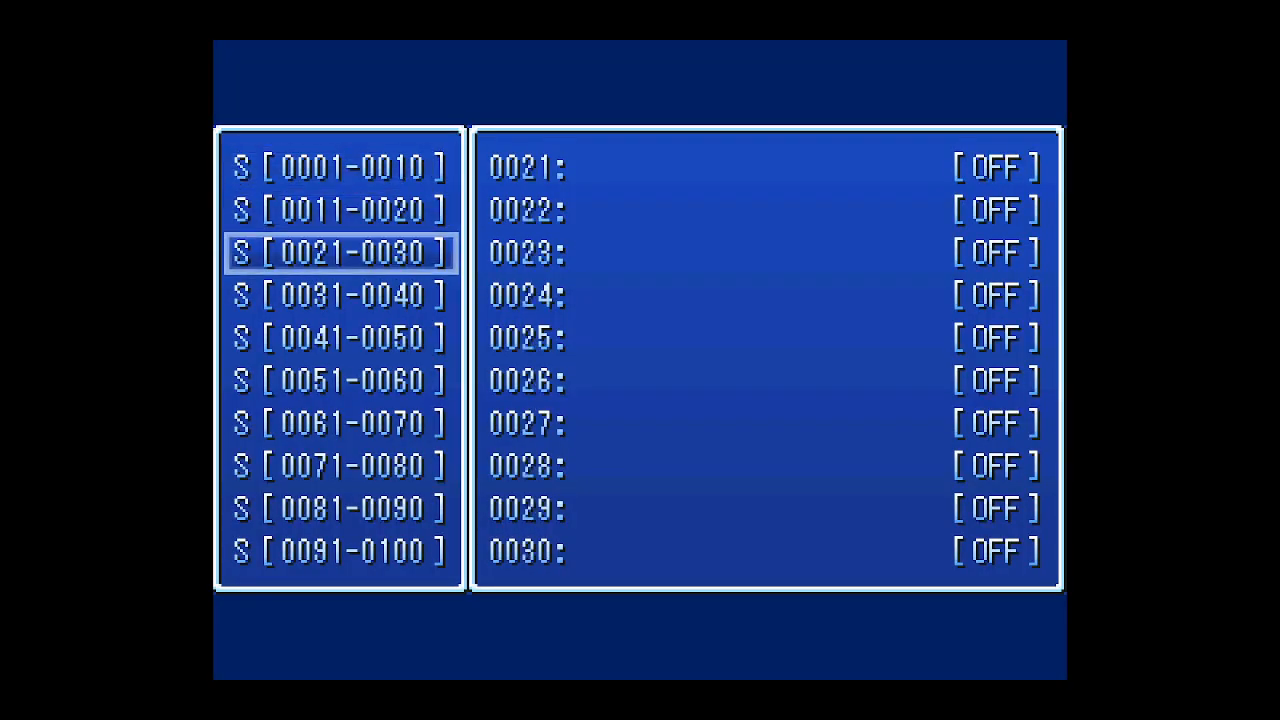
key("Down")
key("Down")
key("Up")
key("Up")
key("Up")
key("Down")
key("Down")
key("Down")
key("Down")
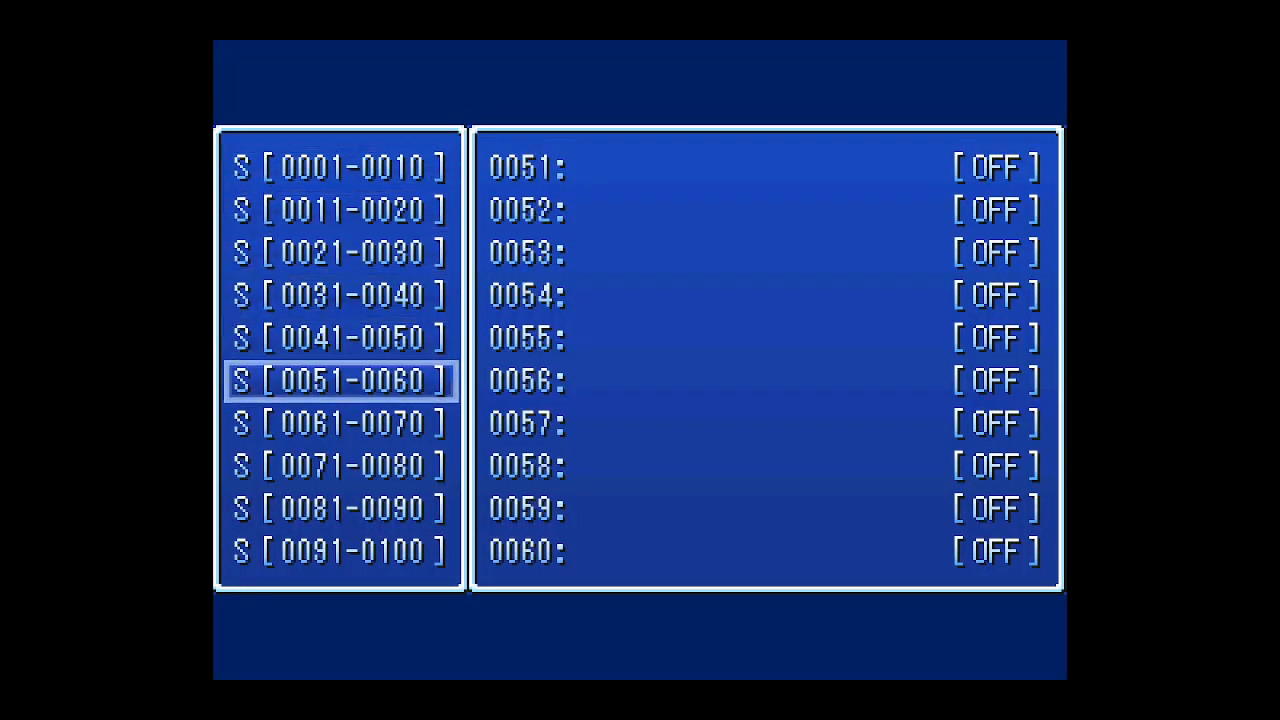
key("Up")
key("Up")
key("Up")
key("Down")
key("Page_Down")
key("Page_Up")
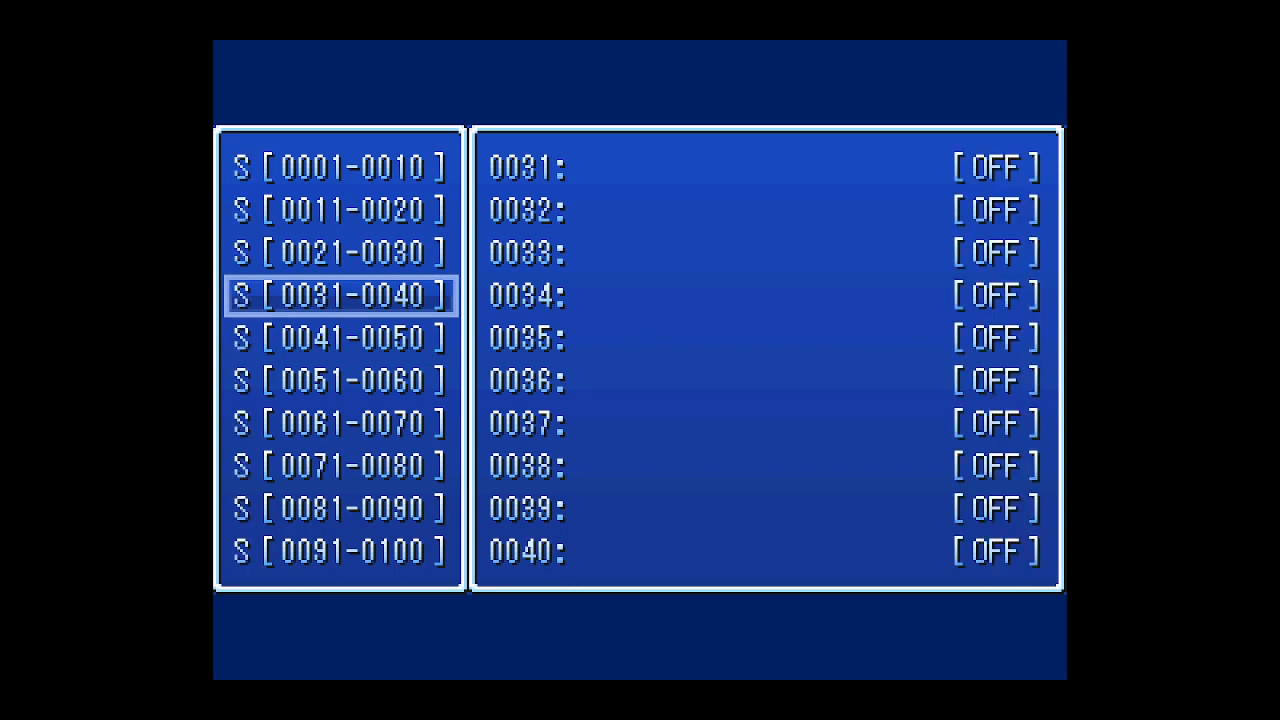
key("Page_Down")
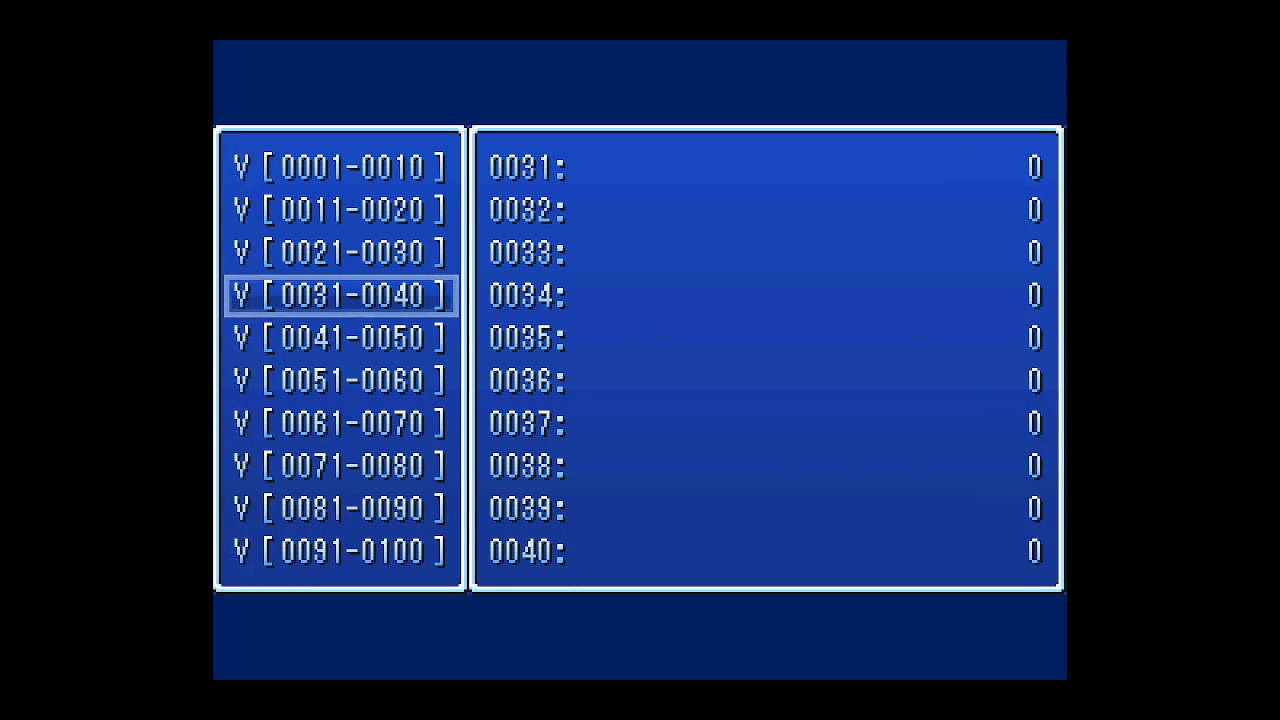
key("Escape")
key("F12")
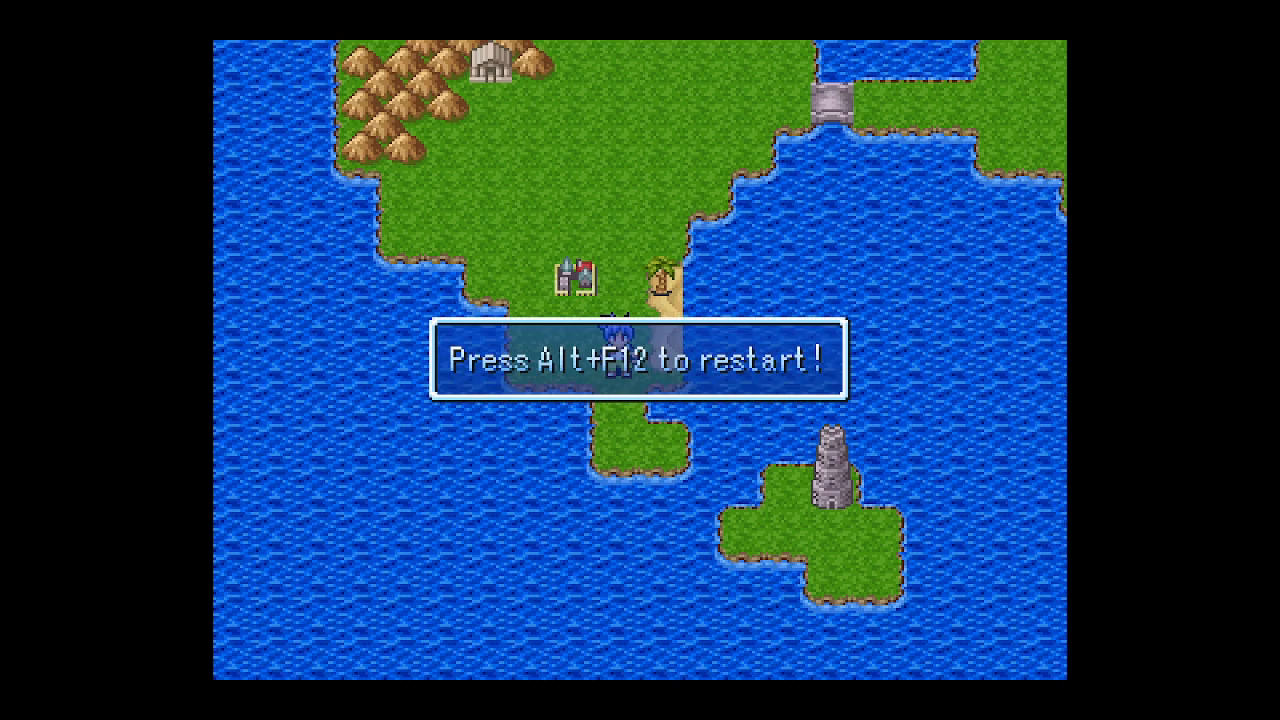
key("F1")
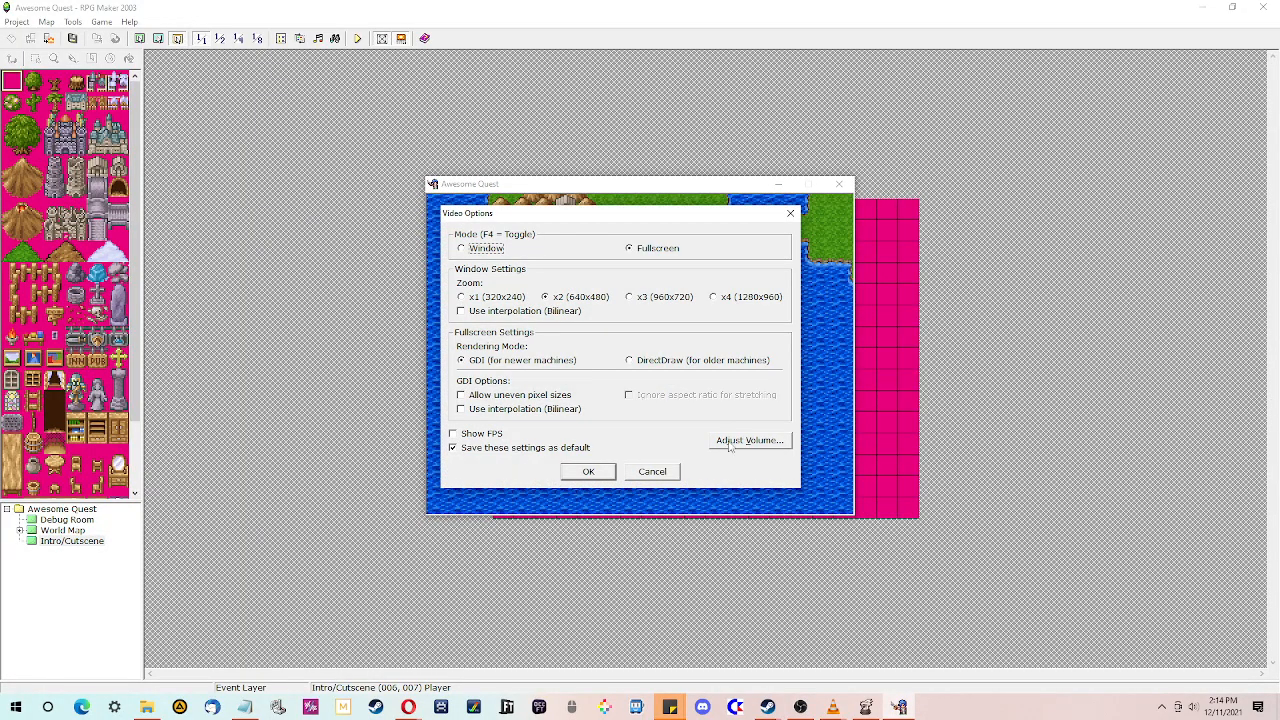
left_click(652, 471)
key("F4")
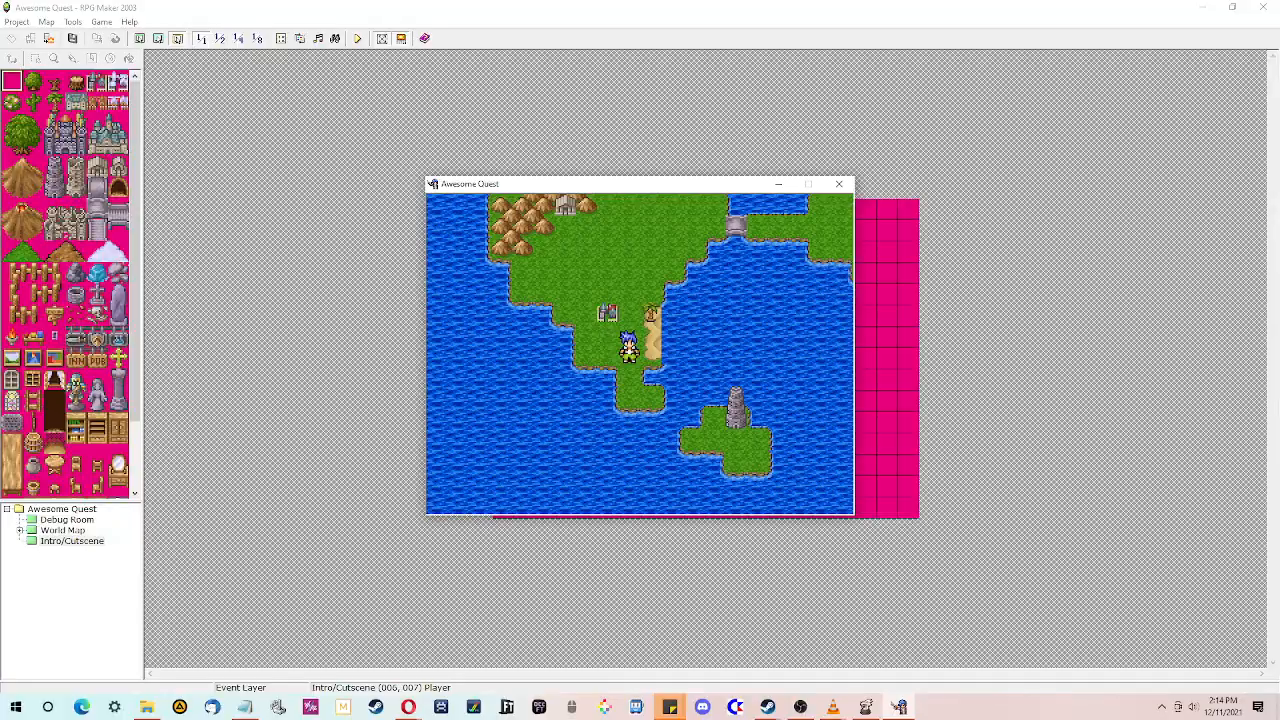
key("F4")
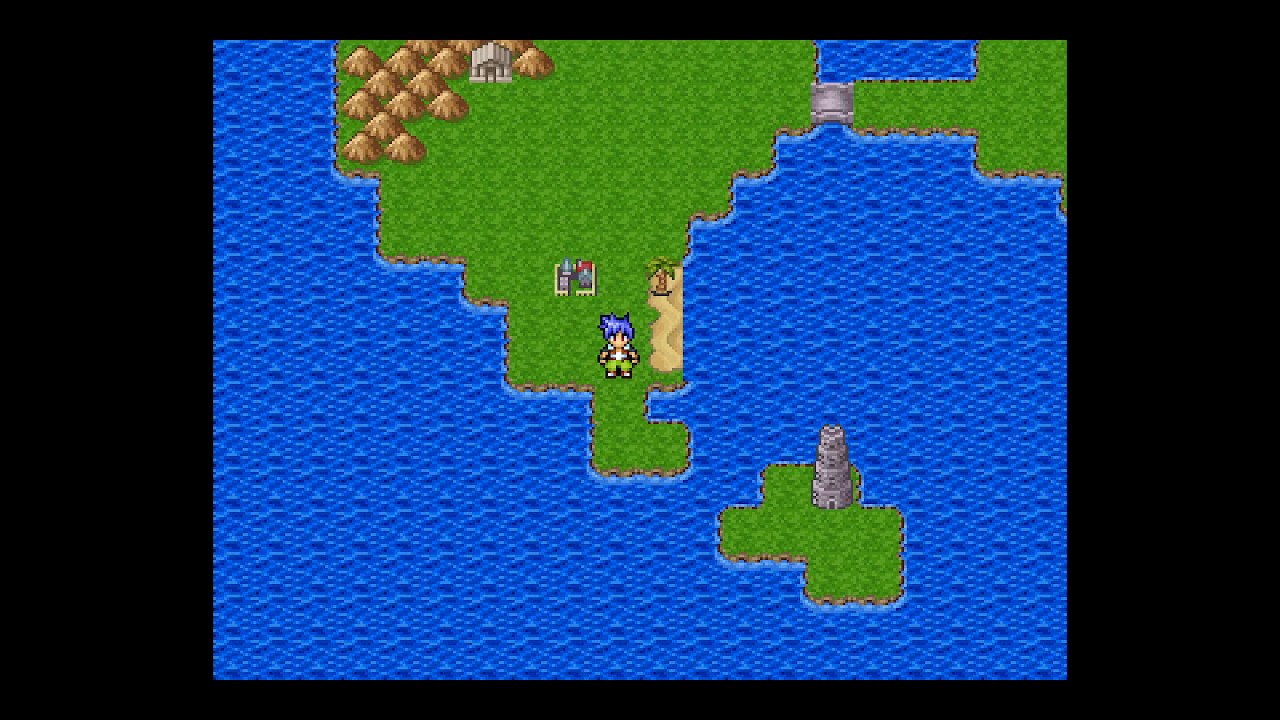
- Open the party menu, browse its options, close it and walk the player around
key("Escape")
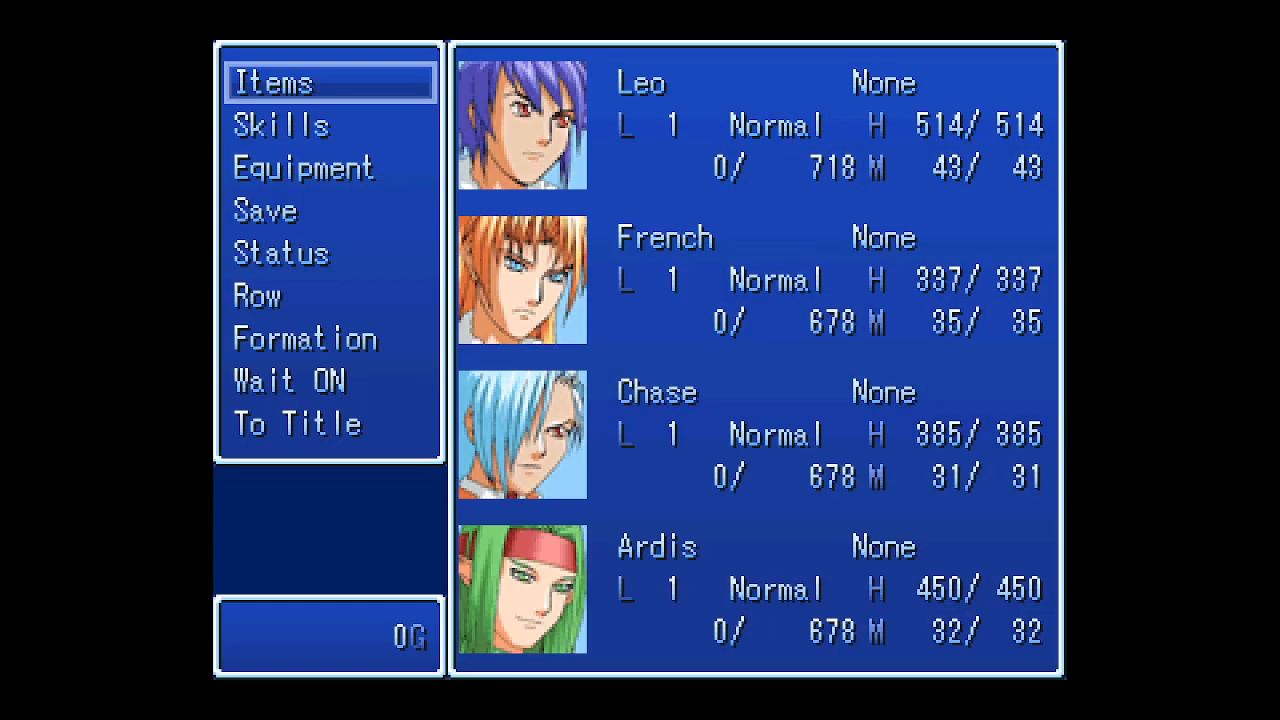
key("Down")
key("Down")
key("Down")
key("Down")
key("Down")
key("Down")
key("Down")
key("Down")
key("Up")
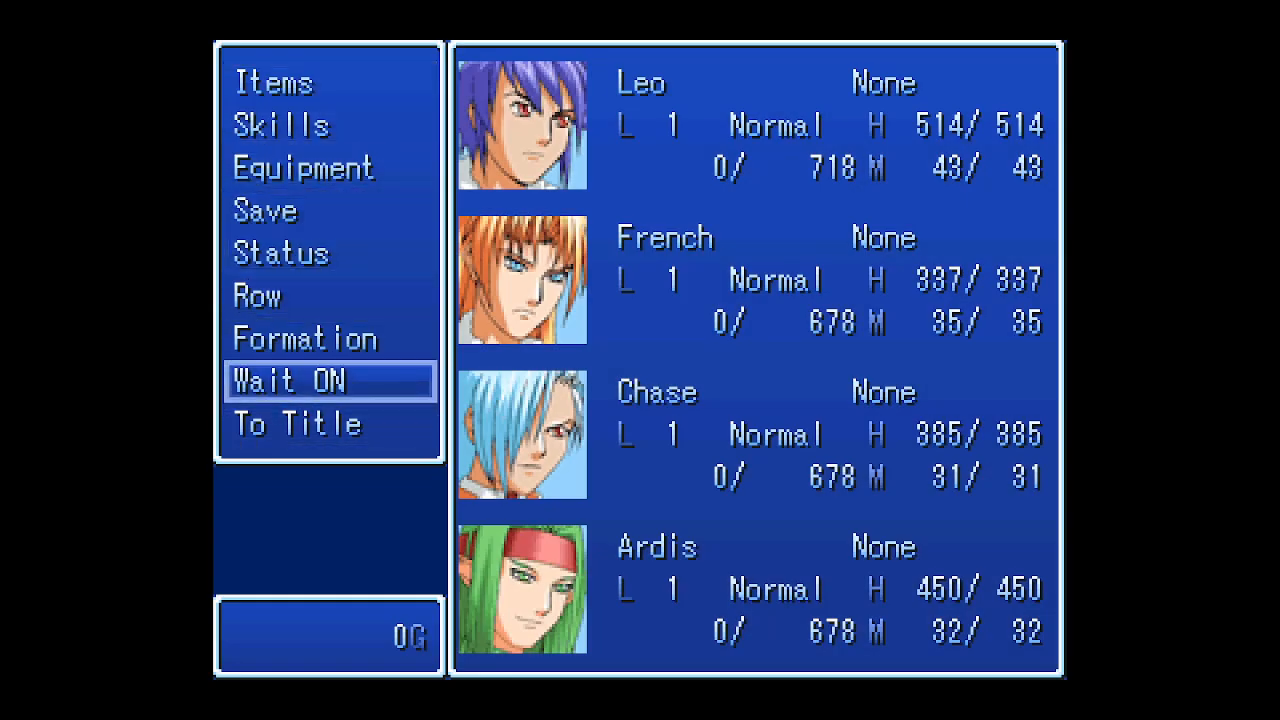
key("Up")
key("Escape")
key("Up")
key("Up")
key("Up")
key("Up")
key("Right")
key("Right")
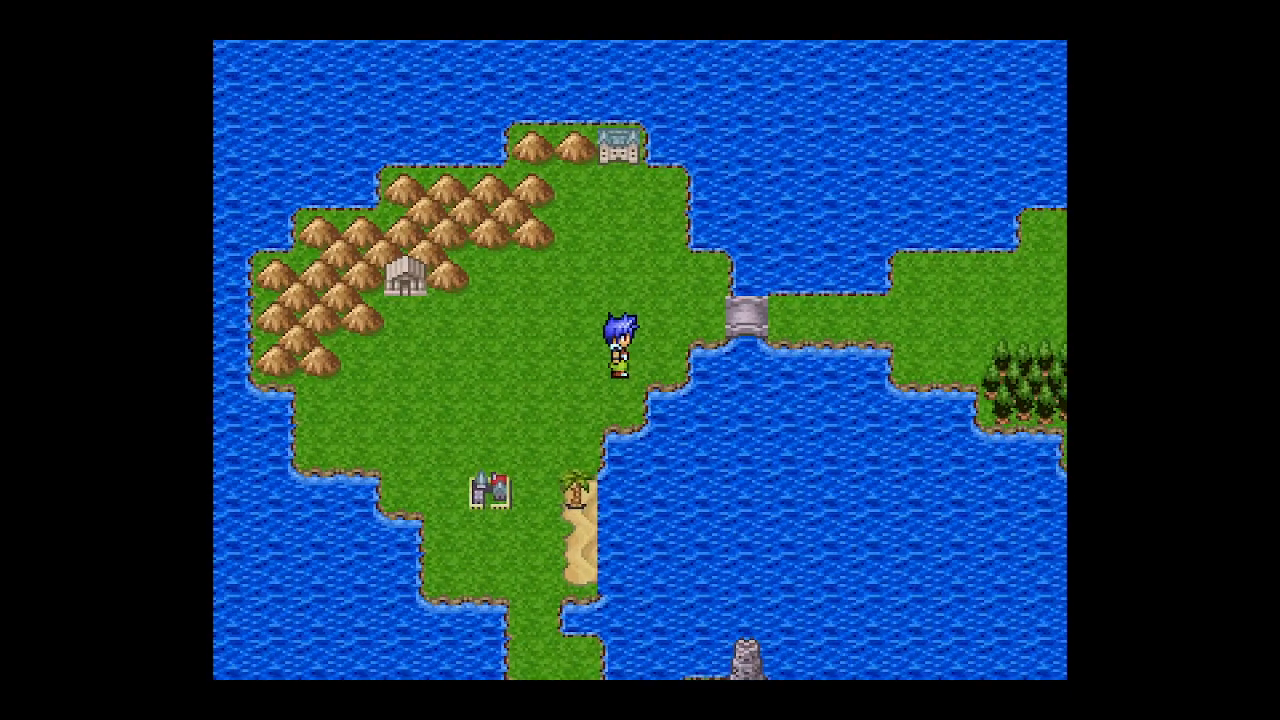
- Quit to the title screen from the party menu to end the playtest
key("Escape")
key("Down")
key("Down")
key("Down")
key("Down")
key("Down")
key("Down")
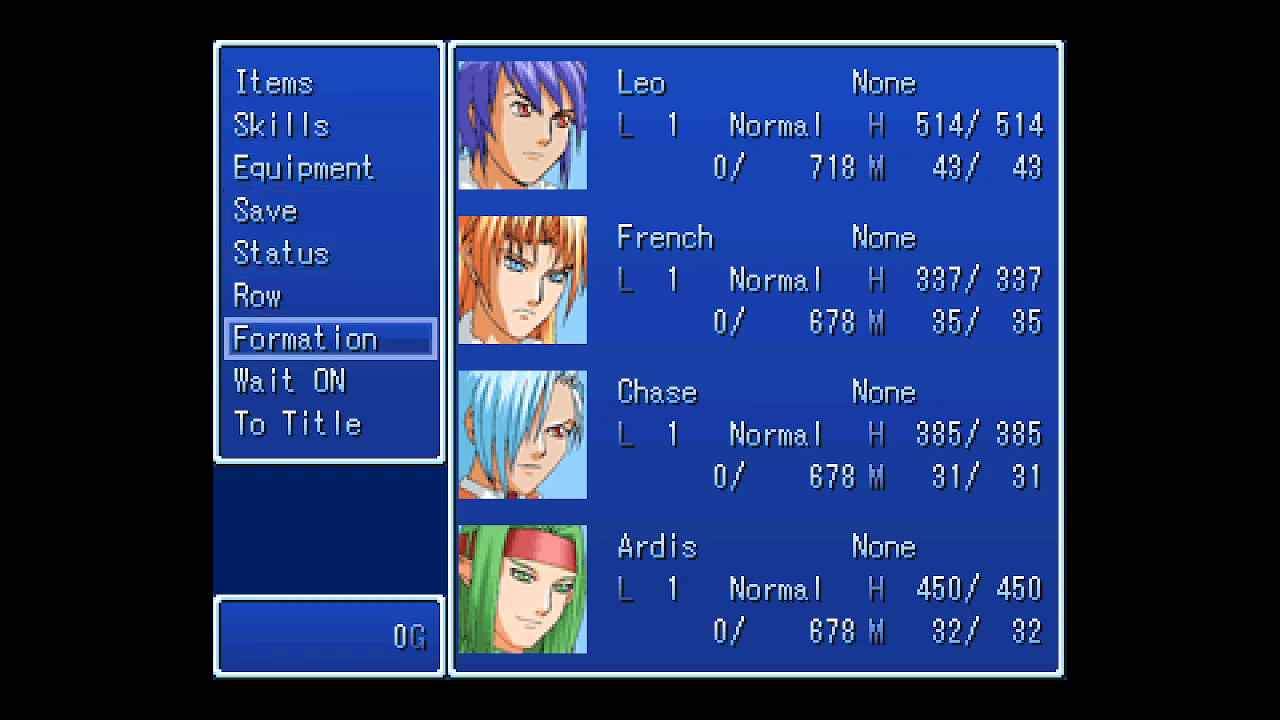
key("Down")
key("Down")
key("Return")
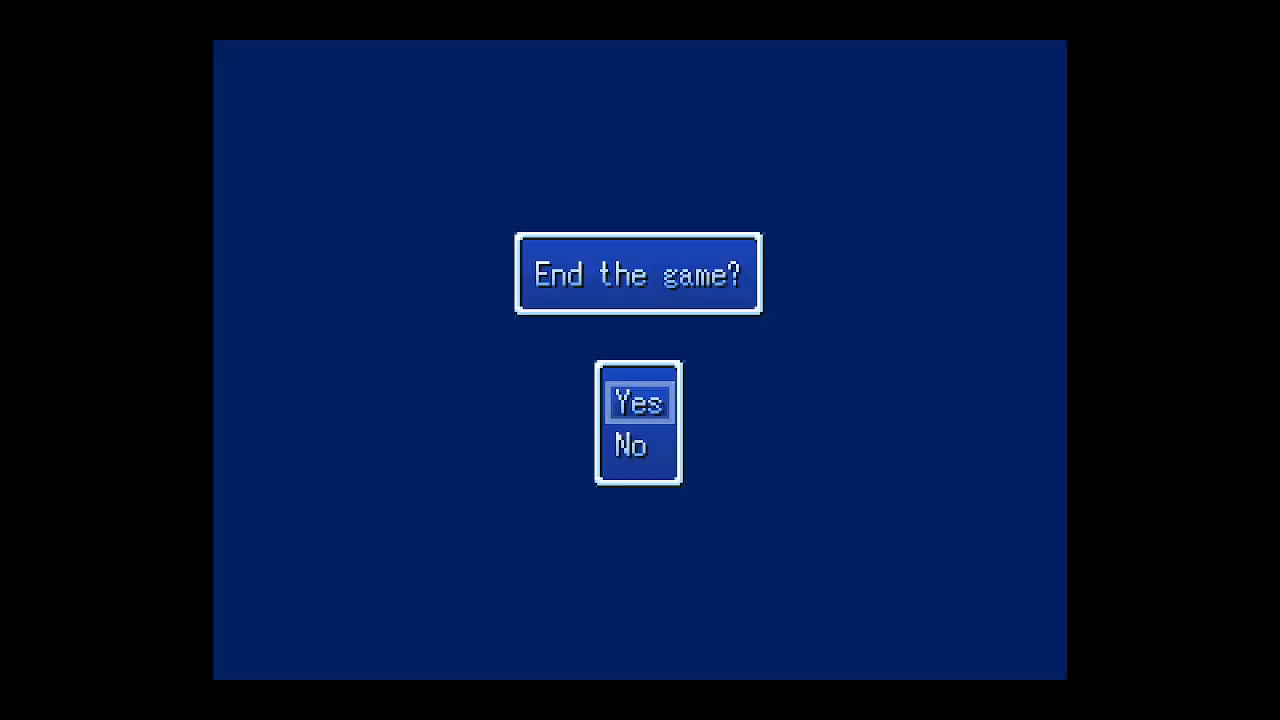
key("Return")
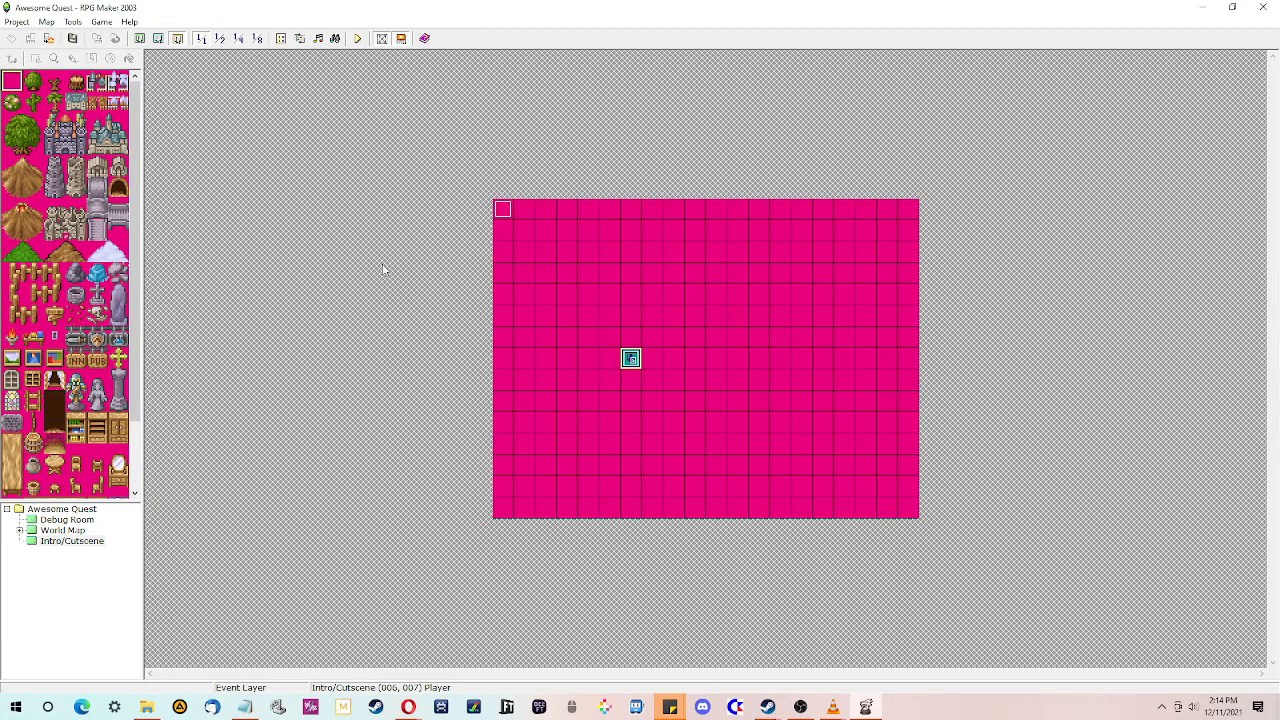
- Open the Intro Event Sequence event and insert a 1.0-second Wait at the start of its commands
left_click(692, 362)
double_click(504, 211)
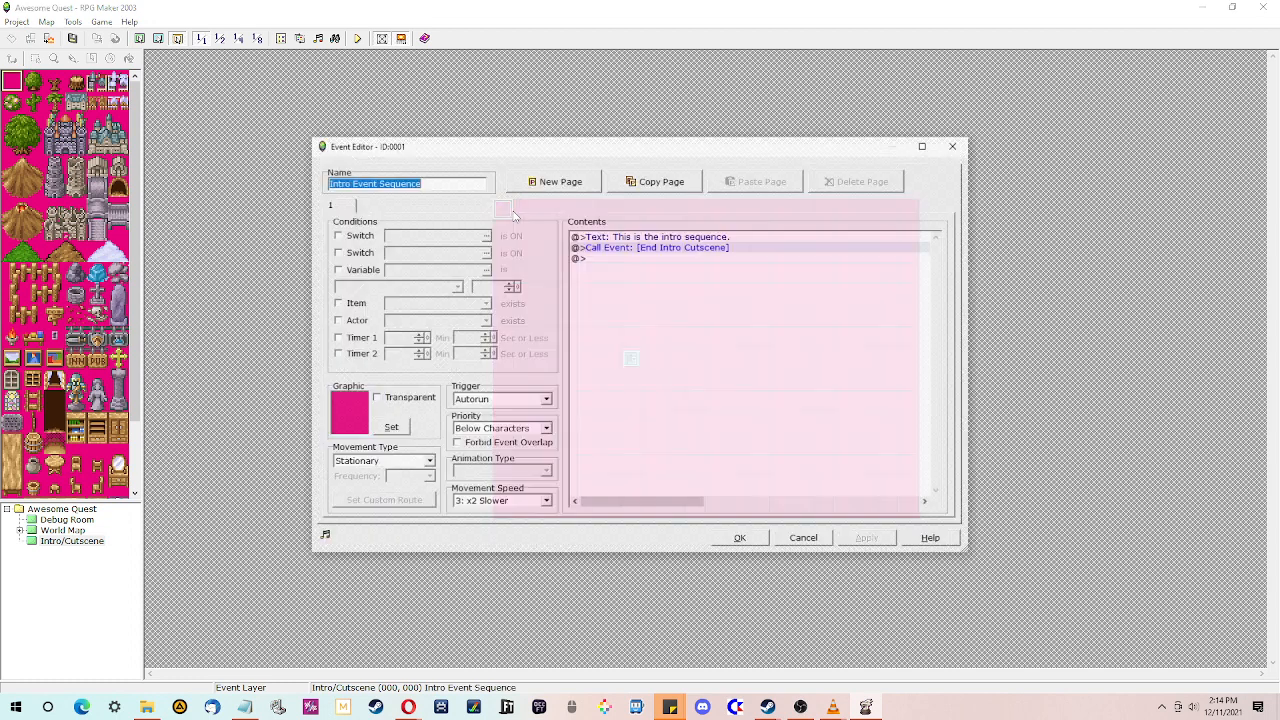
double_click(672, 257)
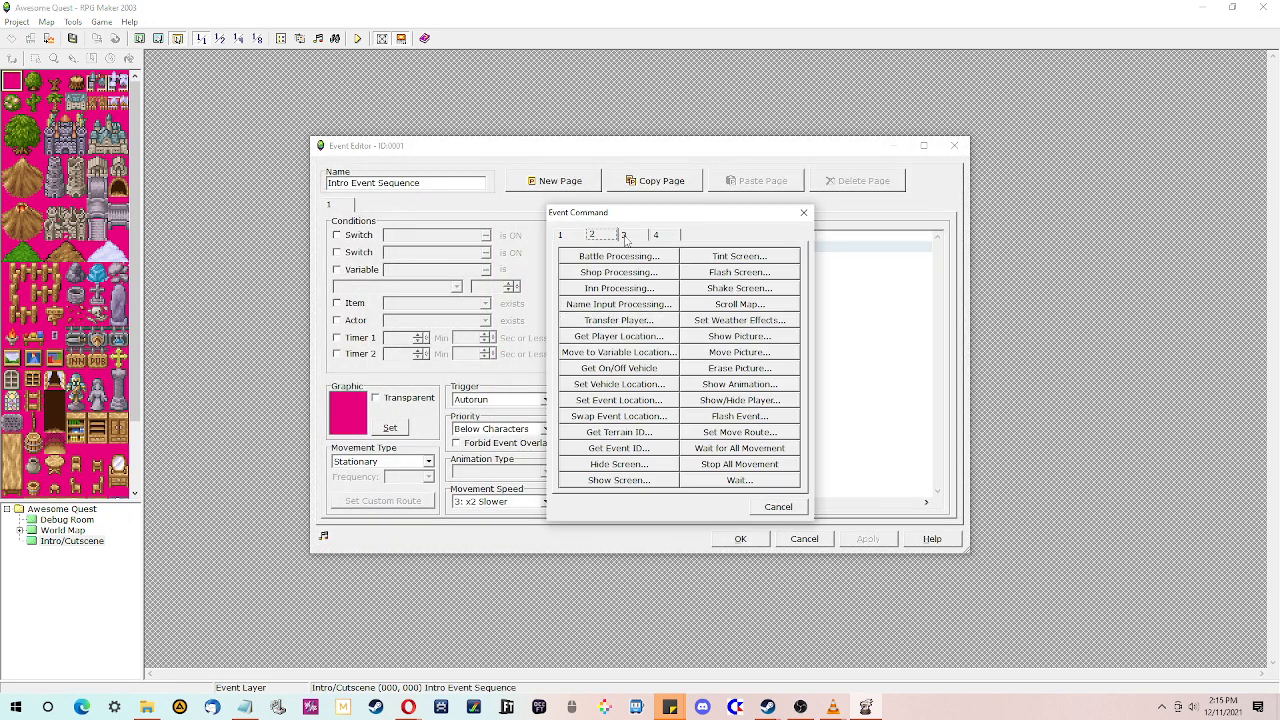
left_click(624, 235)
left_click(601, 235)
left_click(742, 481)
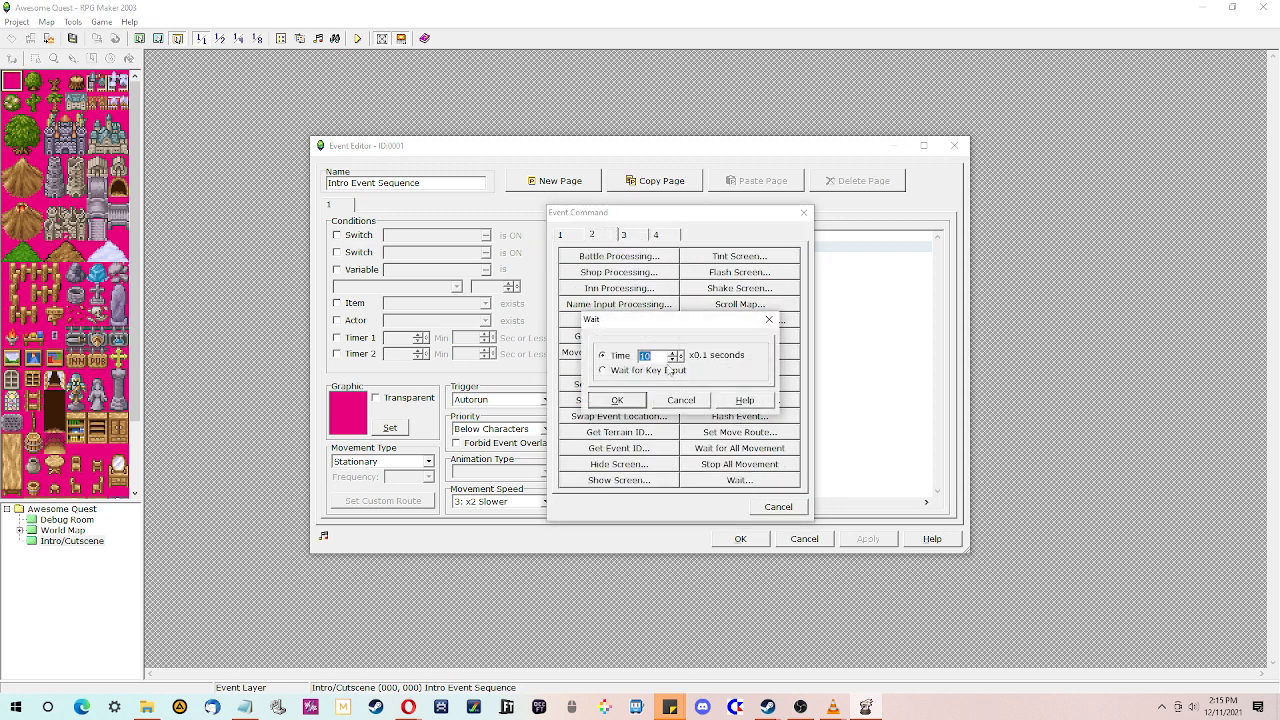
left_click(617, 400)
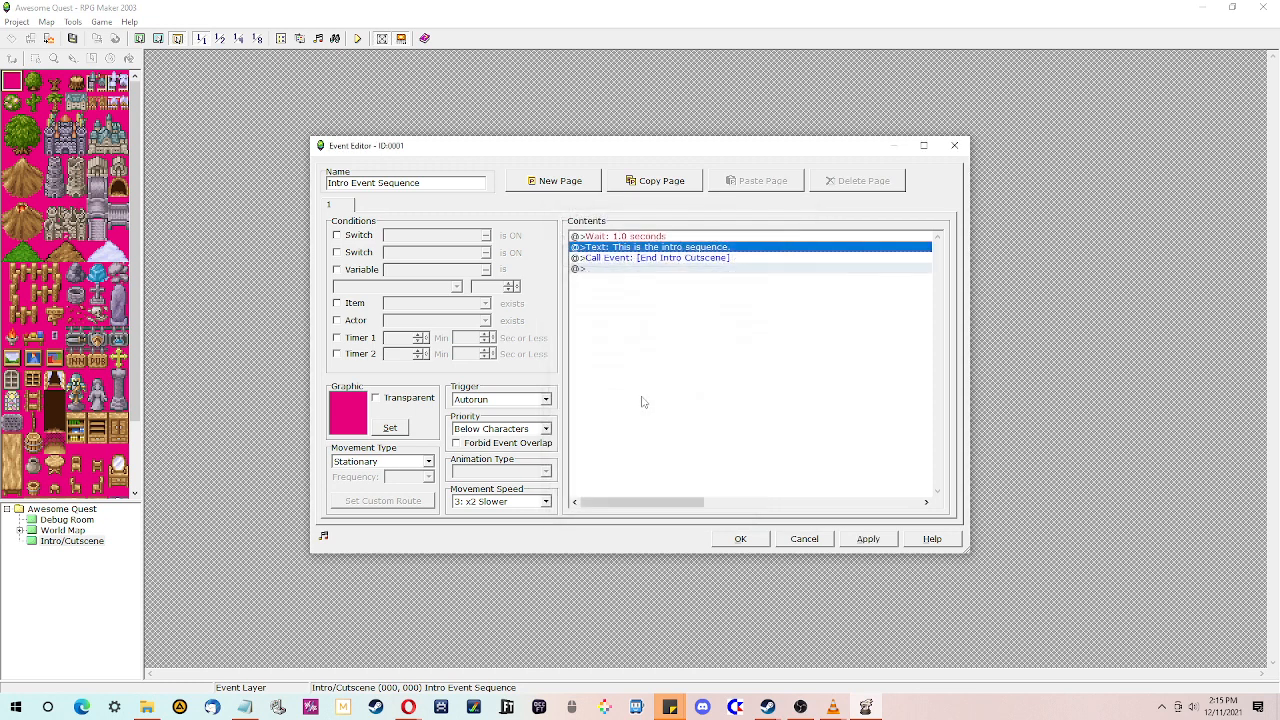
- Copy the shipwreck plot hook sentence from the Random Plot Hook Generator page in the browser
double_click(645, 250)
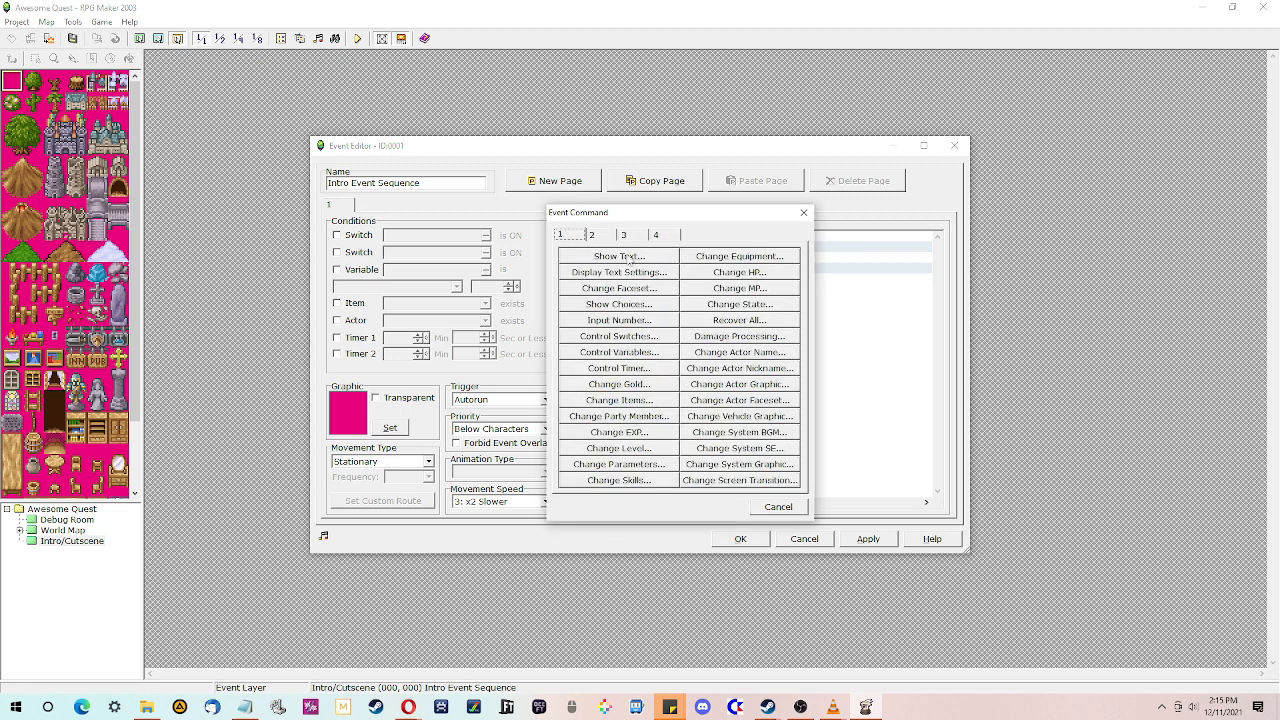
left_click(780, 507)
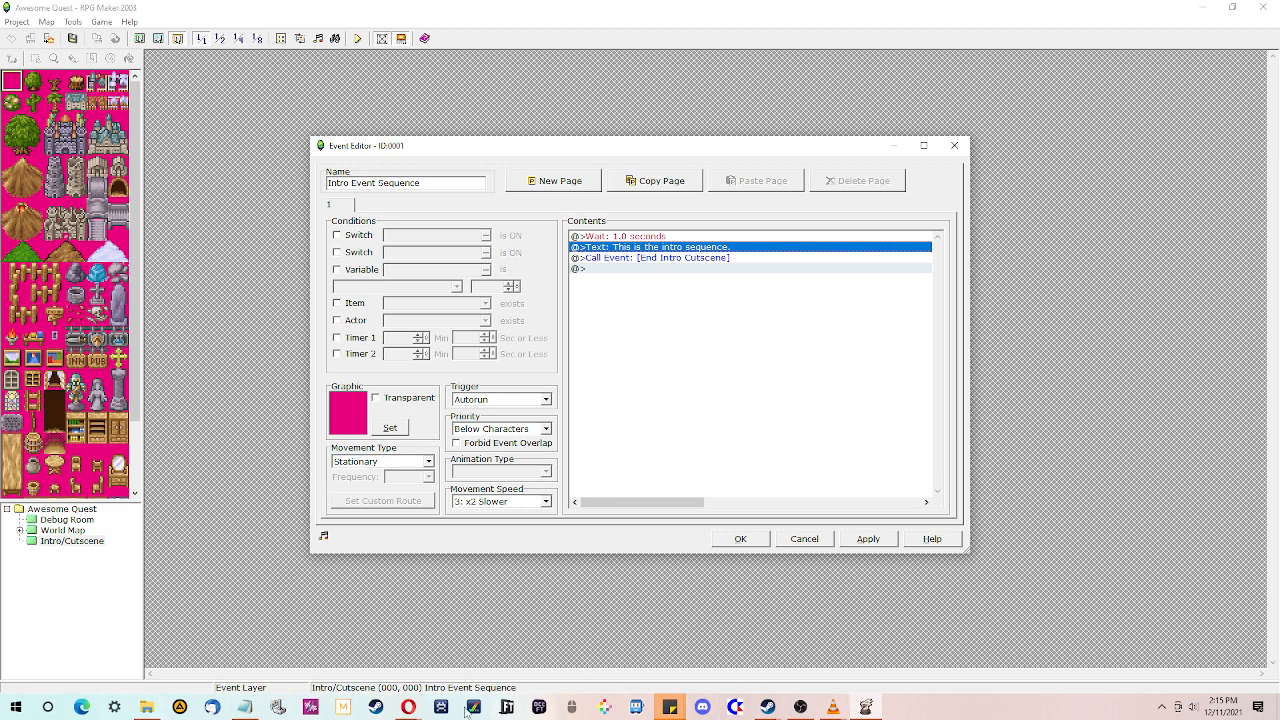
mouse_move(408, 707)
left_click(457, 650)
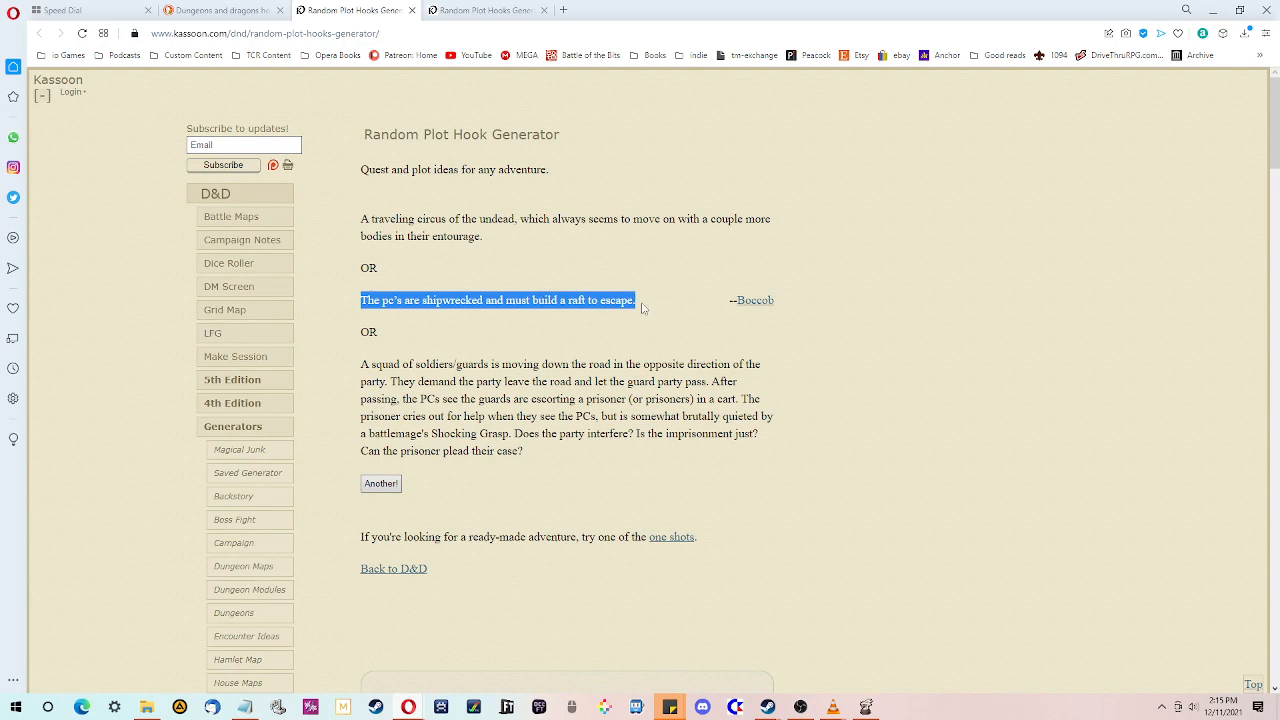
left_click_drag(645, 300, 362, 307)
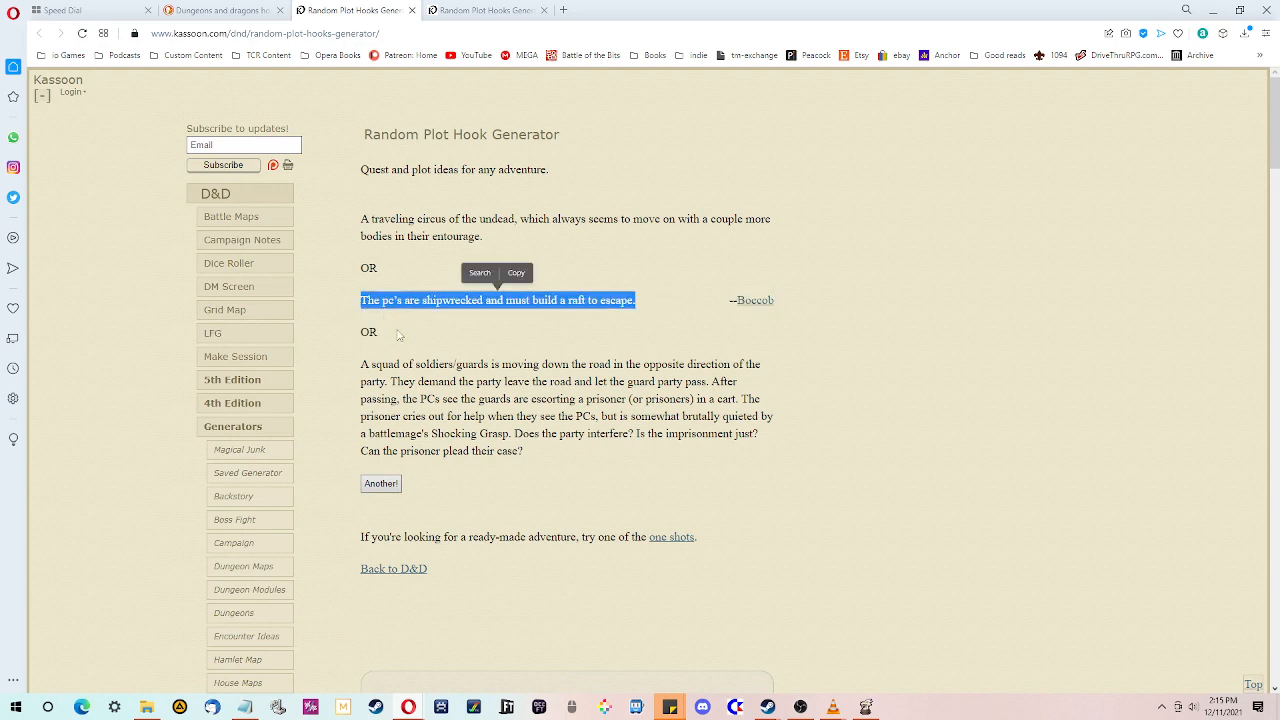
left_click(1208, 11)
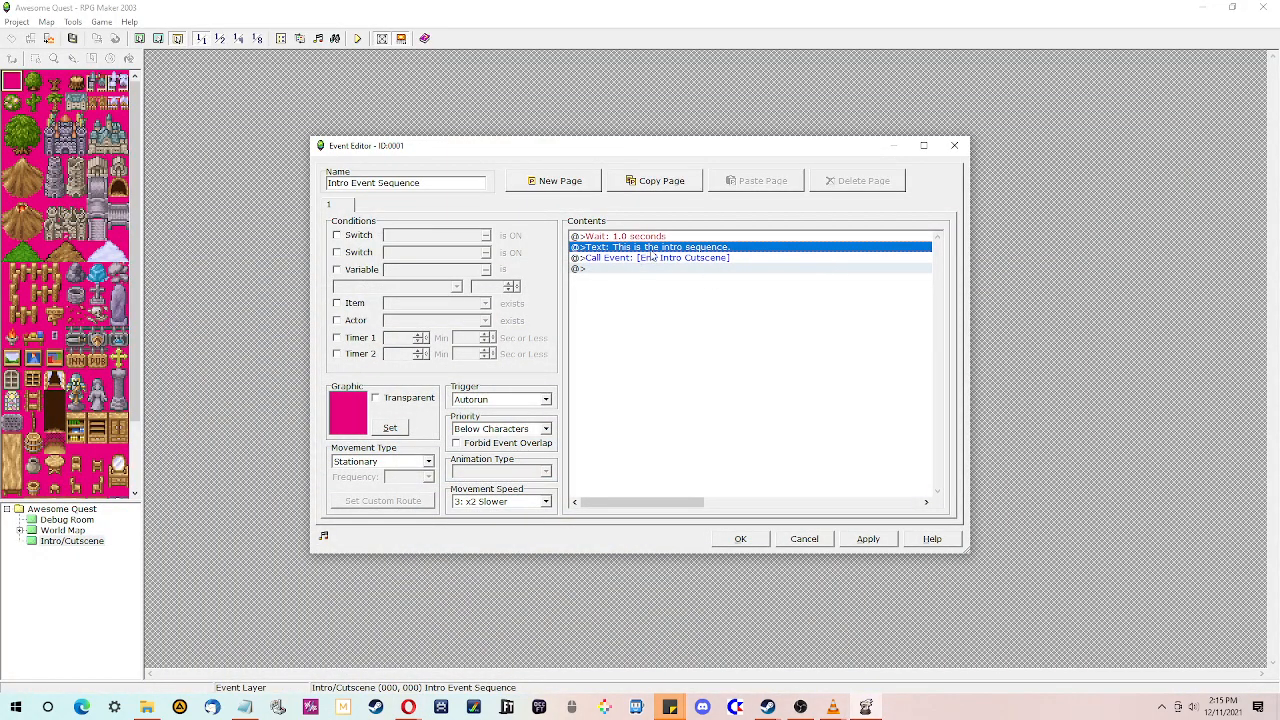
- Replace the intro message with 'The heroes are shipwrecked and must build a raft to escape.'
key("space")
left_click(806, 209)
right_click(679, 248)
left_click(700, 253)
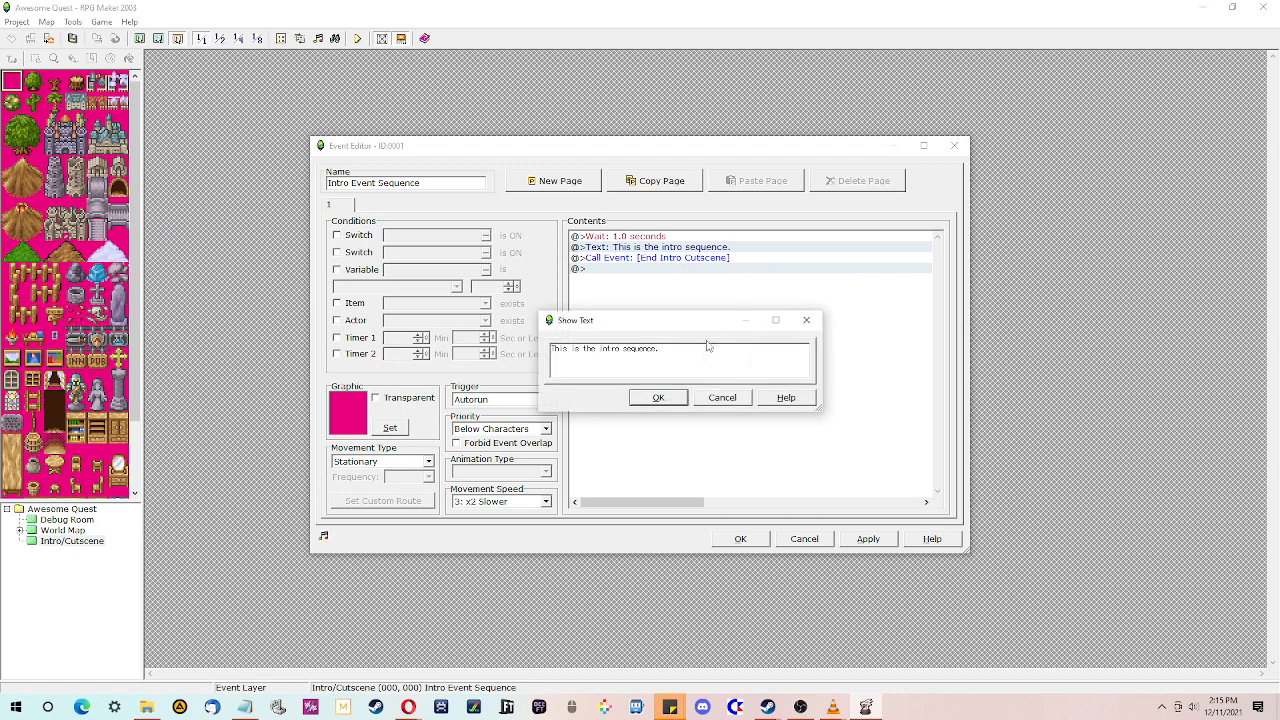
left_click_drag(706, 346, 506, 331)
type("The pcs are shipwrecked and must build a raft to escape.")
type("e heroes")
left_click(746, 349)
key("Return")
left_click(659, 398)
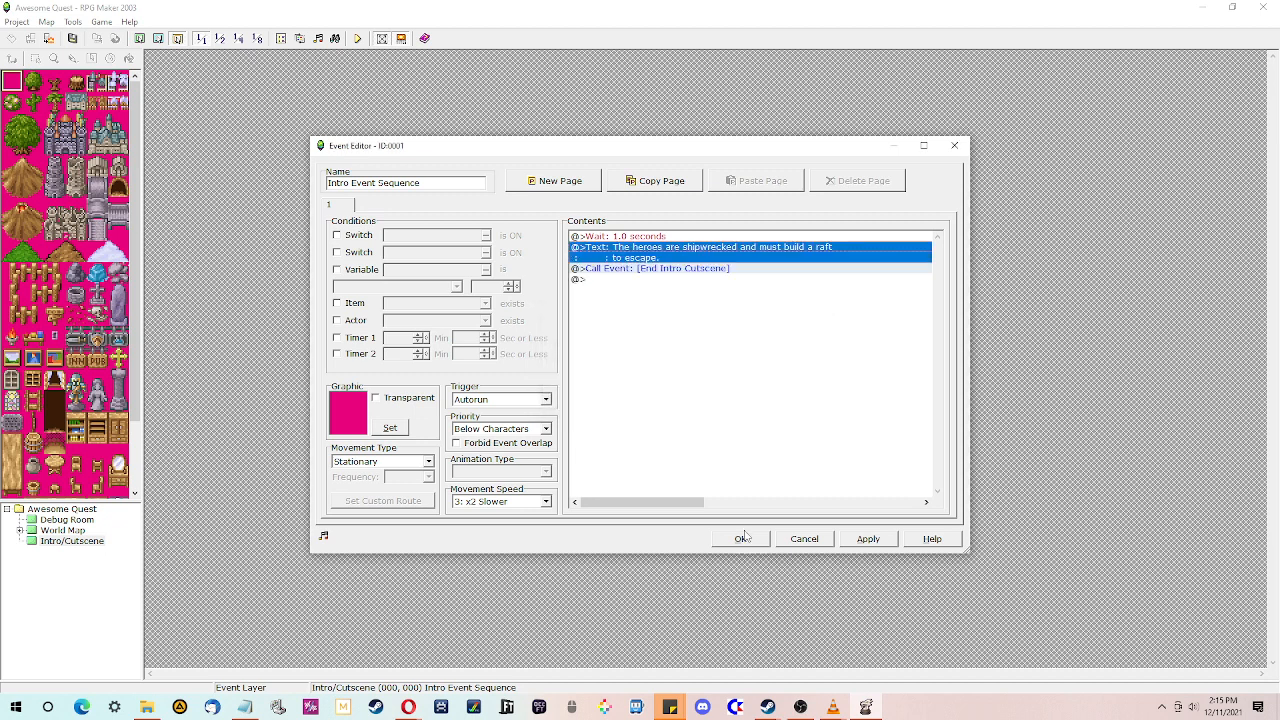
- Add another 1.0-second Wait just before the Call Event command
left_click(614, 237)
left_click(868, 262)
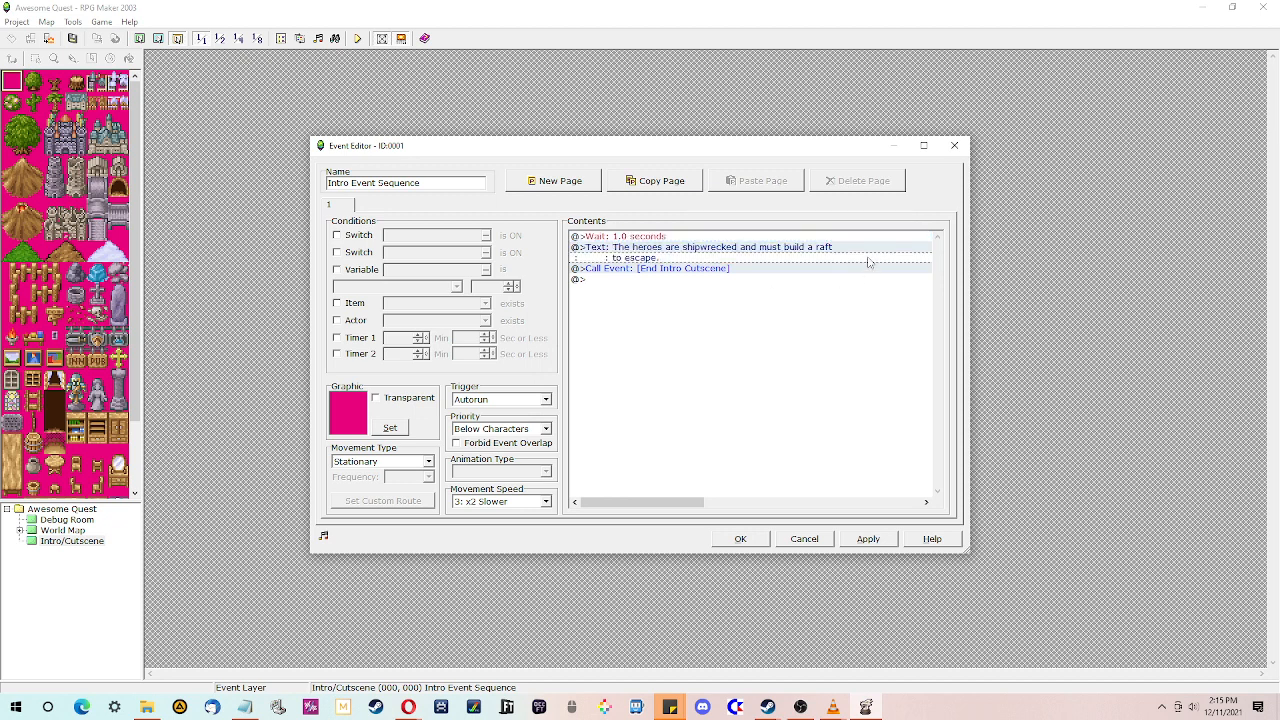
left_click(774, 272)
right_click(774, 272)
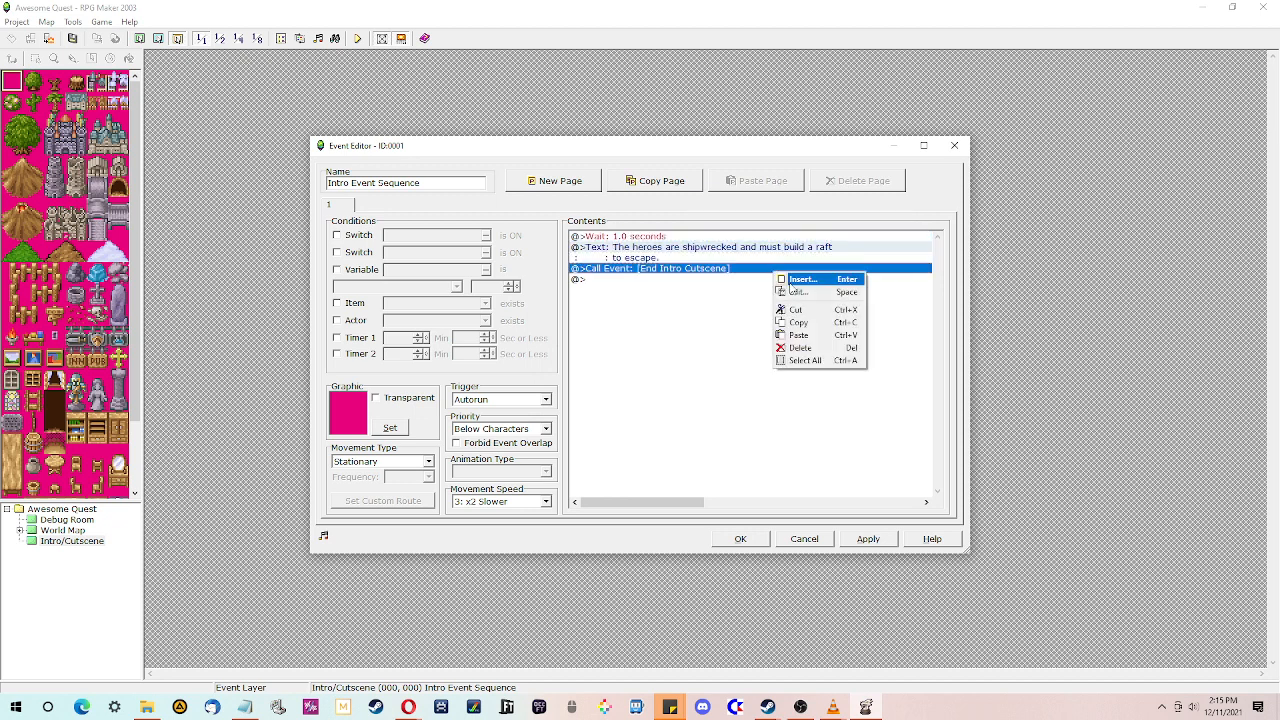
left_click(787, 281)
left_click(762, 508)
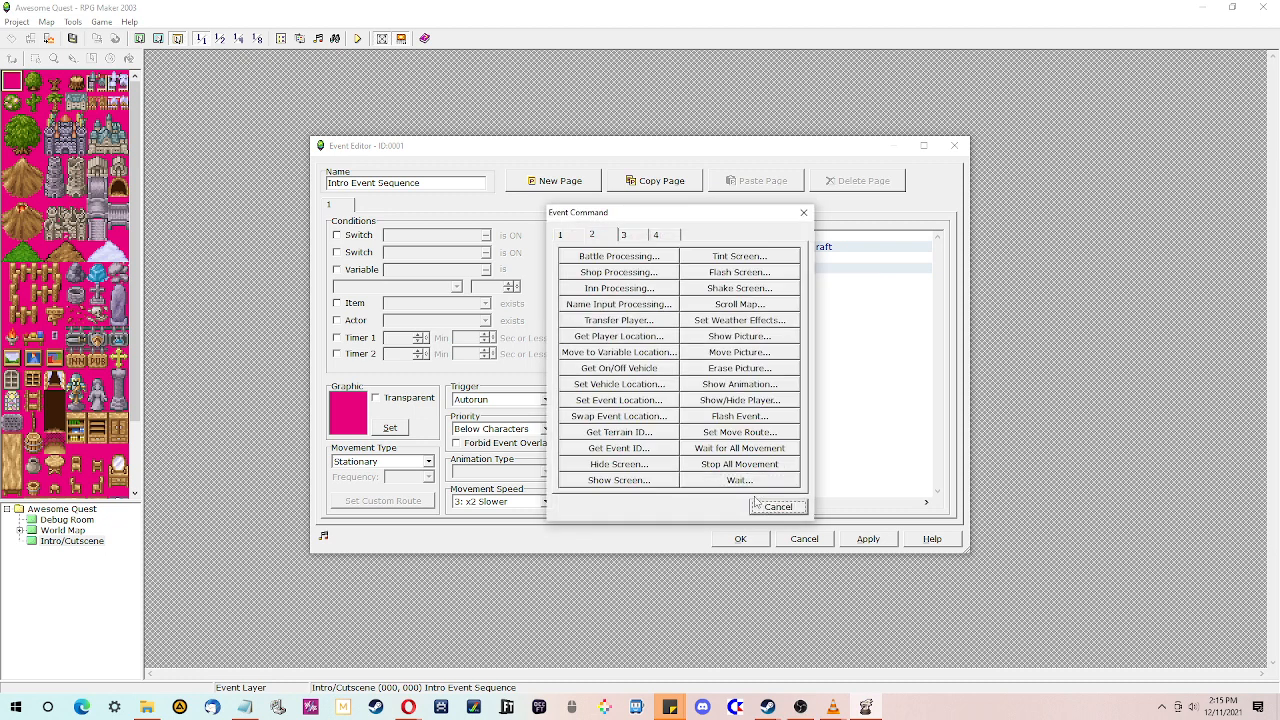
left_click(772, 506)
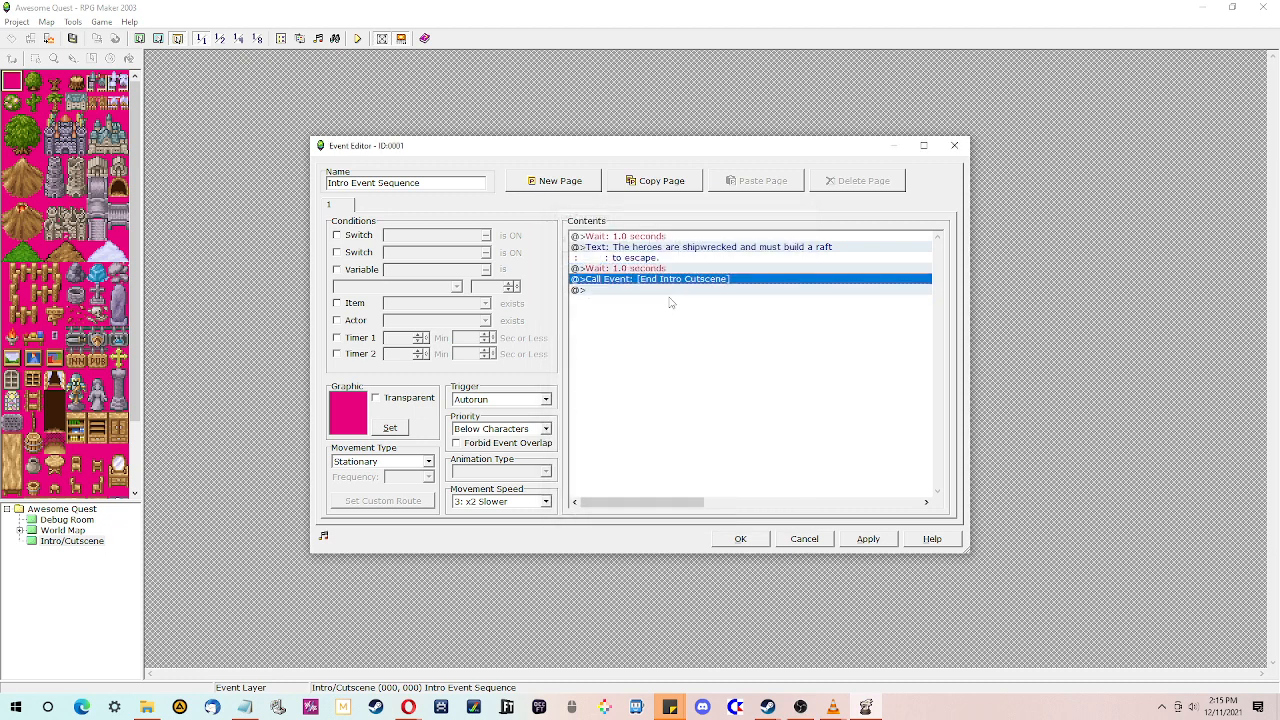
left_click(644, 252)
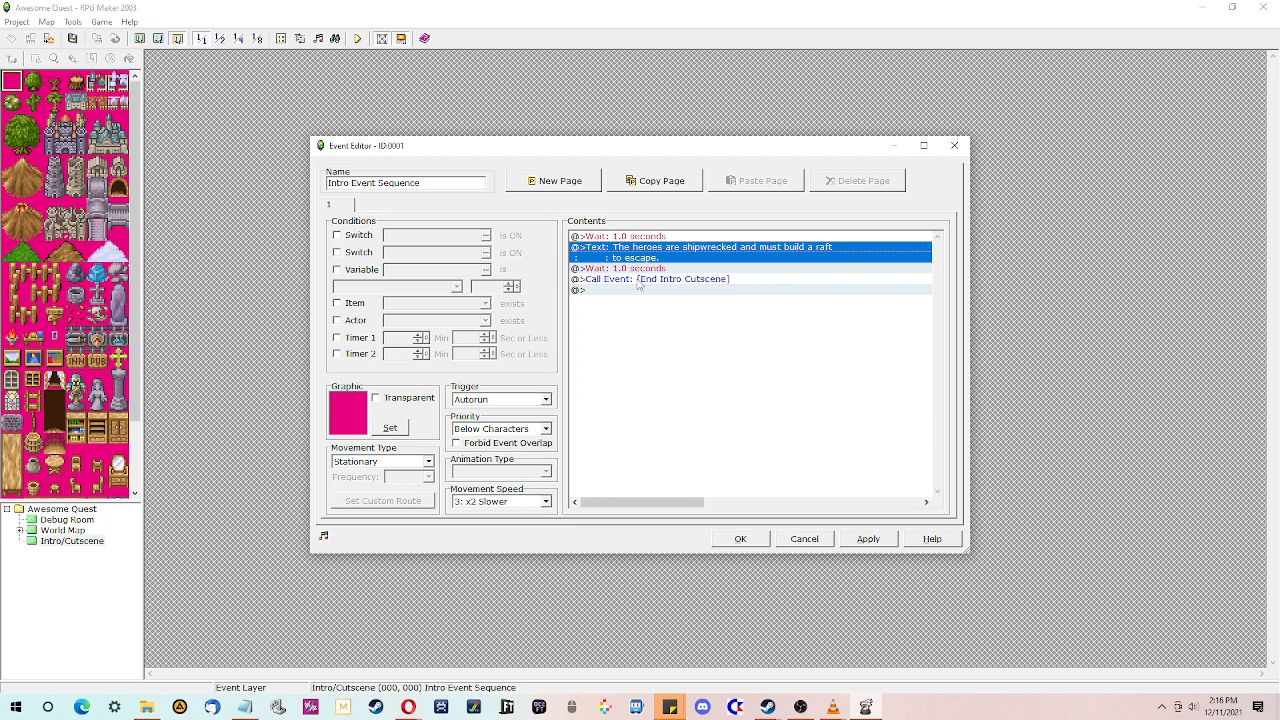
left_click(639, 281)
right_click(639, 283)
left_click(665, 288)
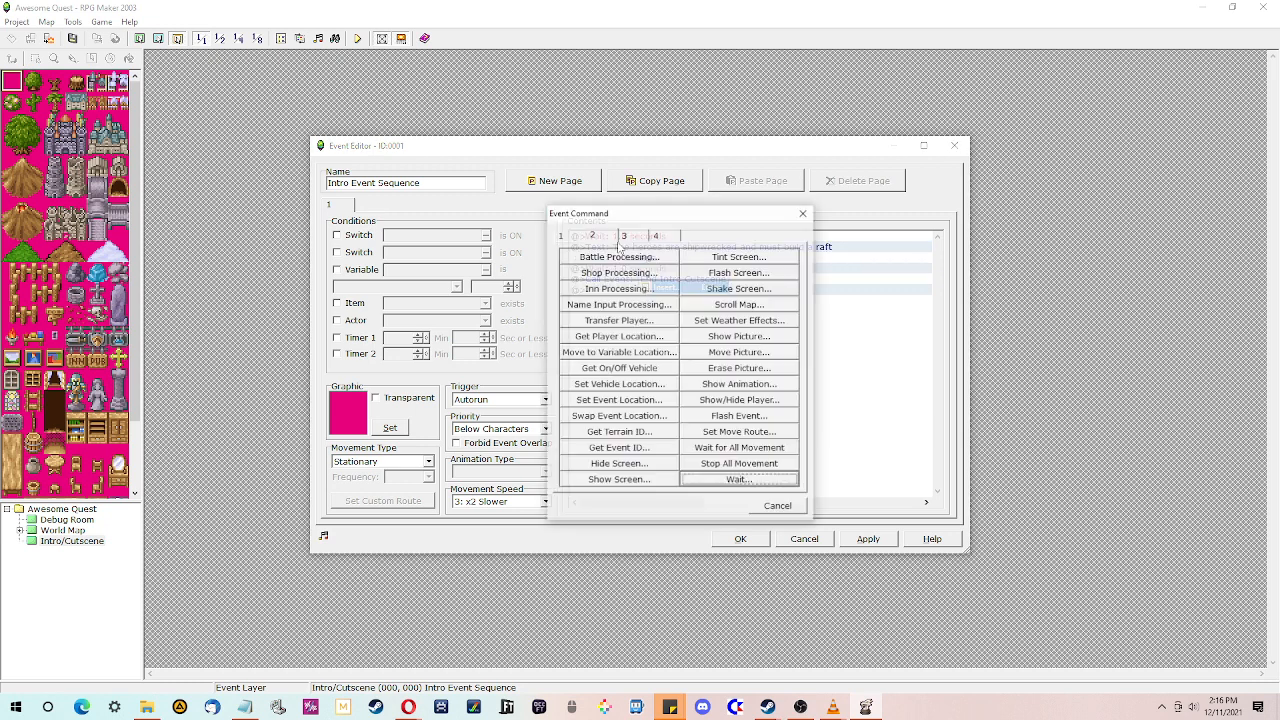
left_click(590, 257)
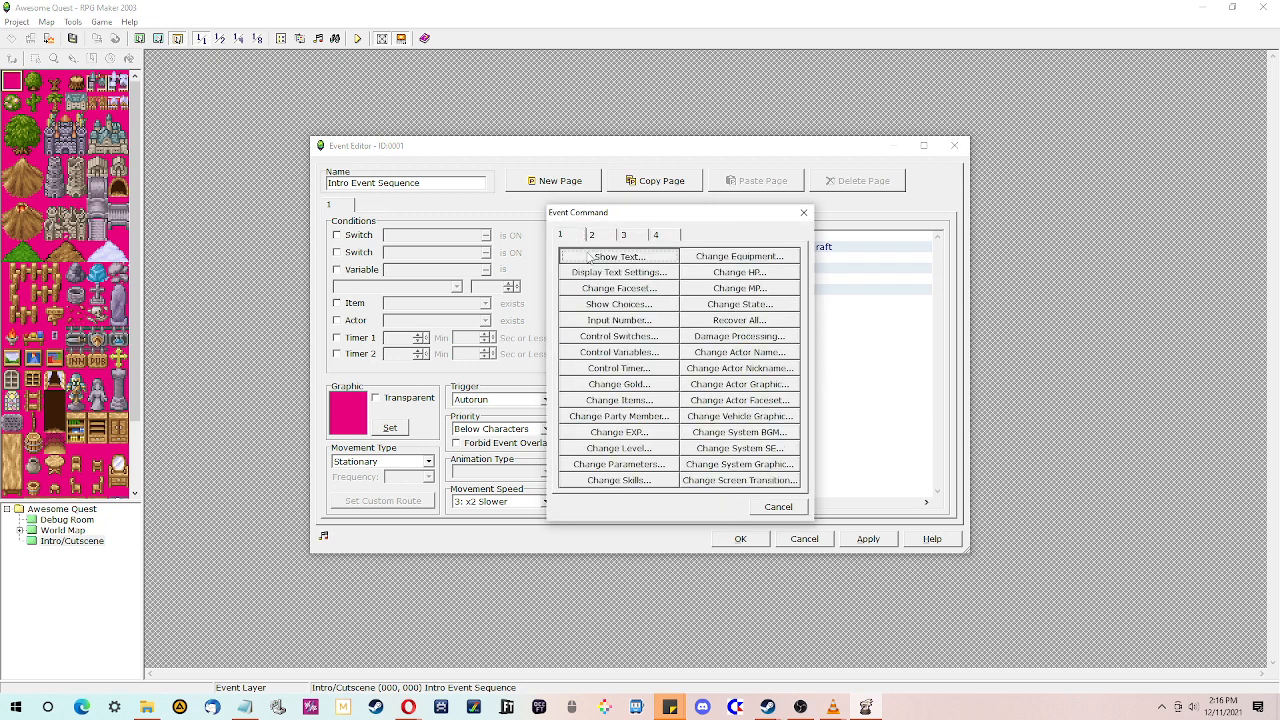
left_click(604, 257)
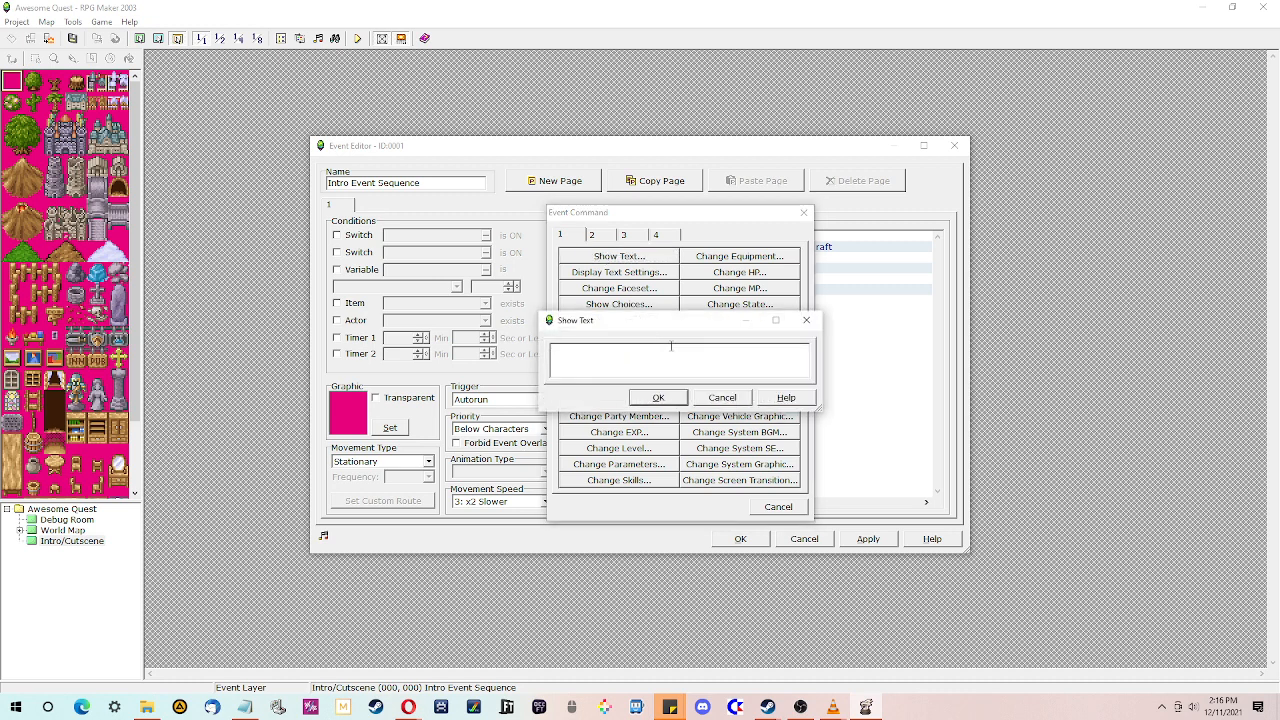
left_click(747, 398)
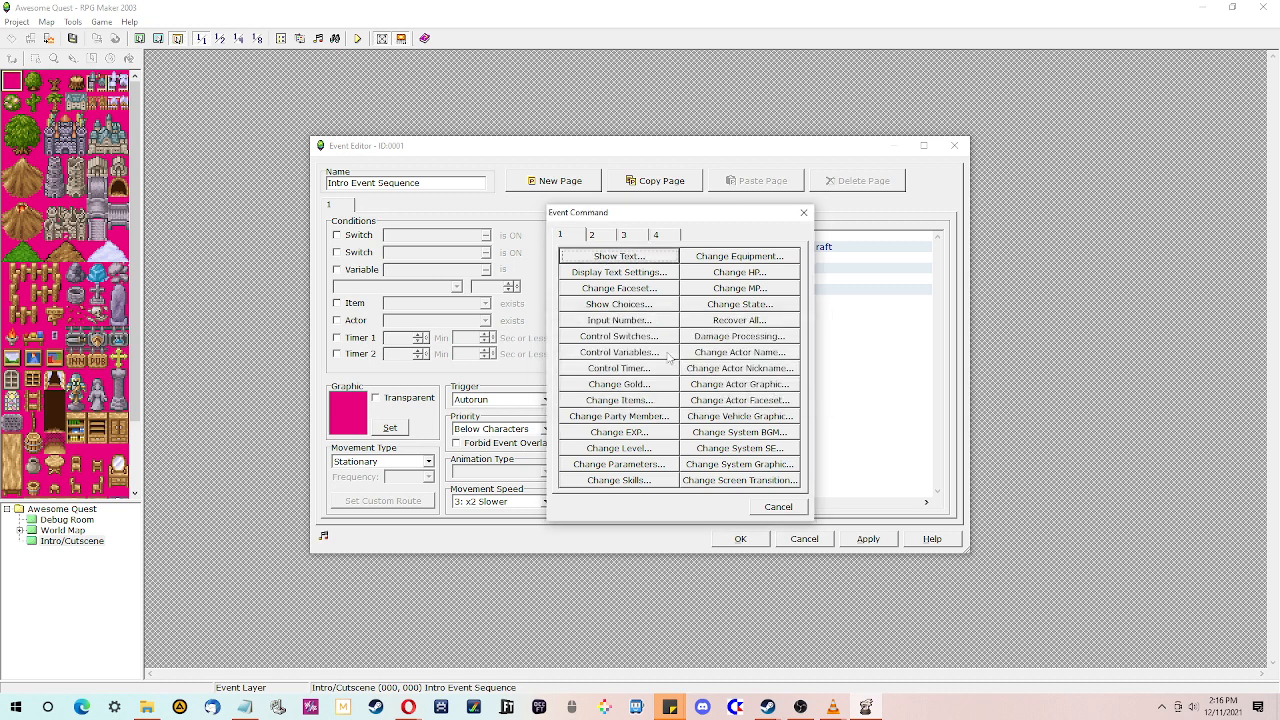
left_click(779, 511)
left_click(617, 290)
left_click(618, 281)
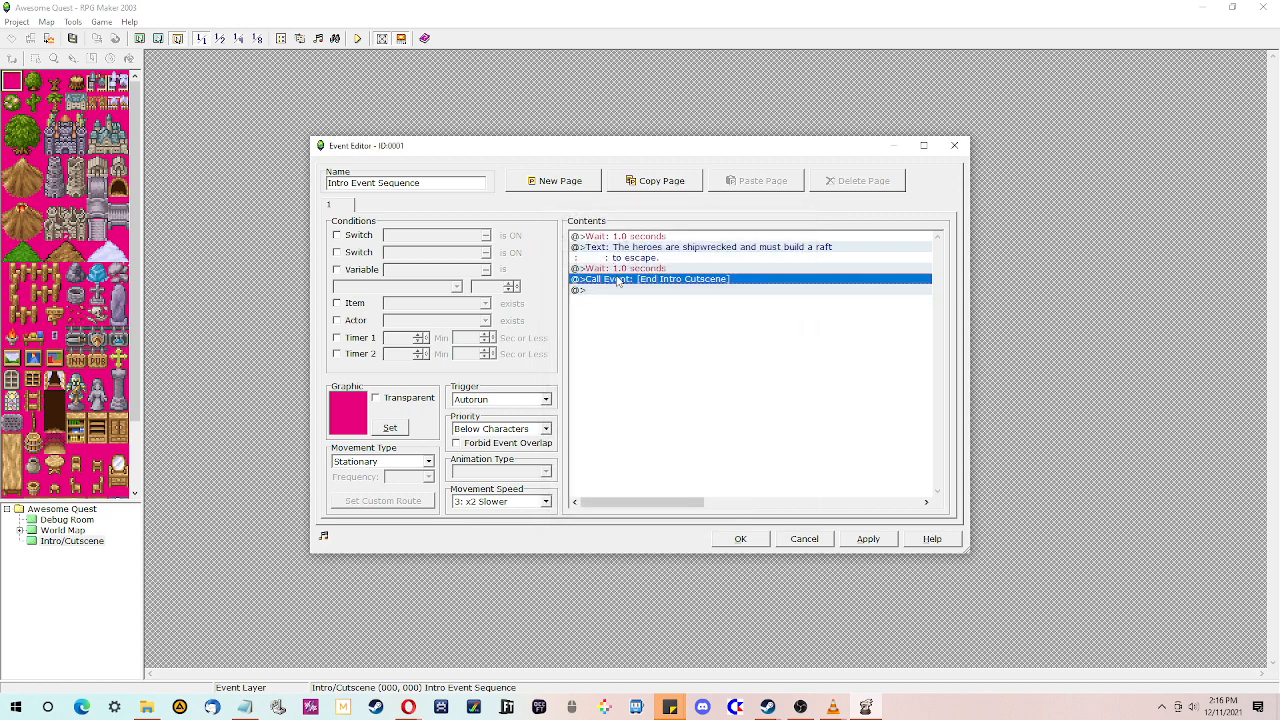
- Save the Intro Event Sequence changes and playtest a new game through the shipwreck intro message
left_click(742, 540)
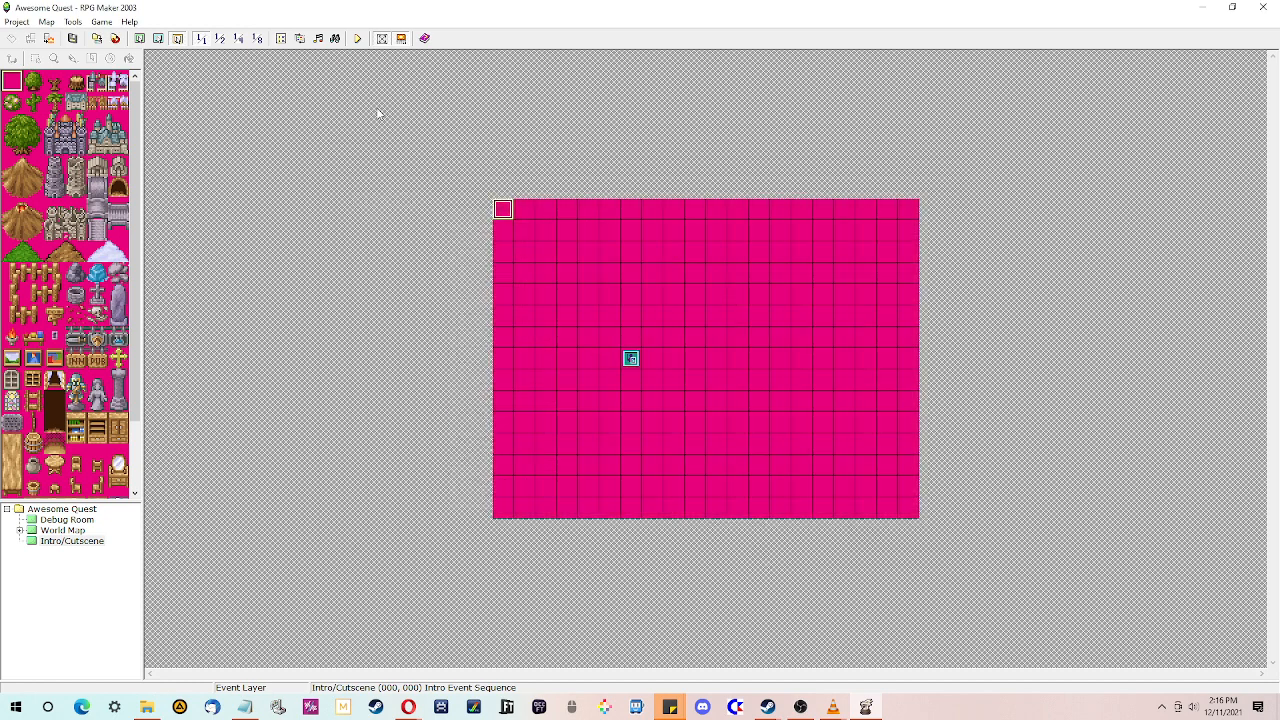
left_click(357, 38)
left_click(636, 380)
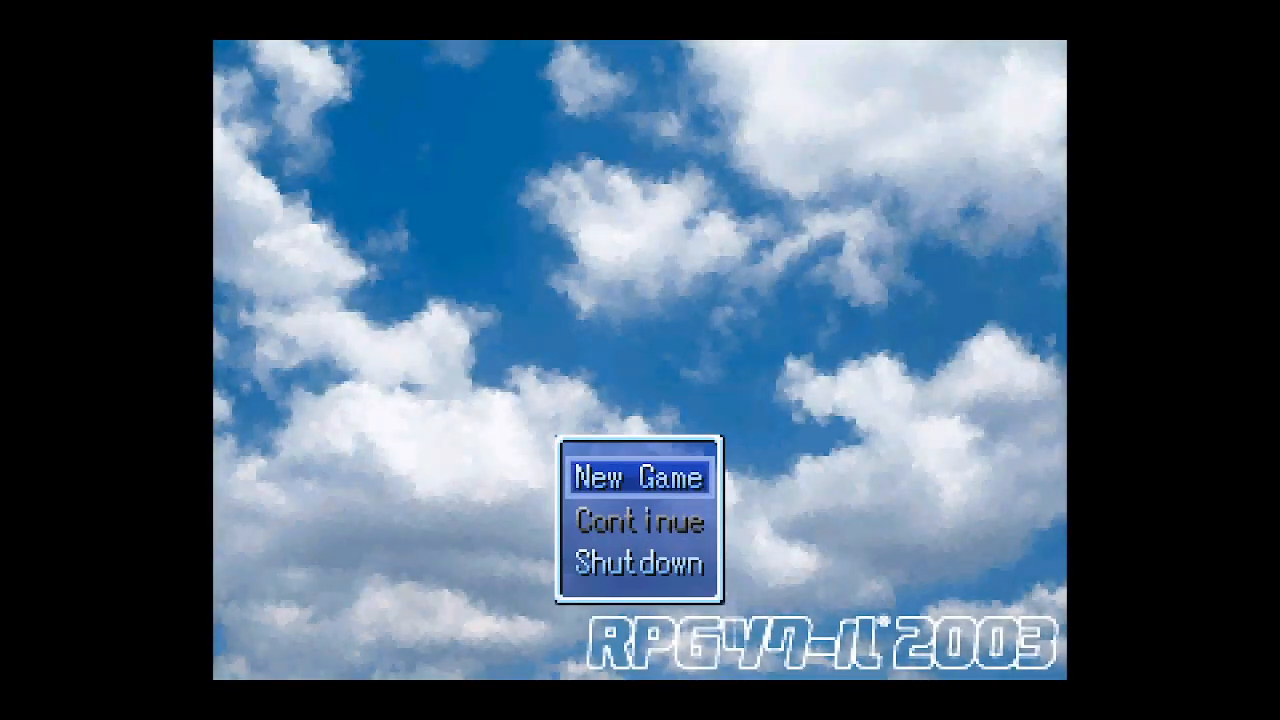
key("Return")
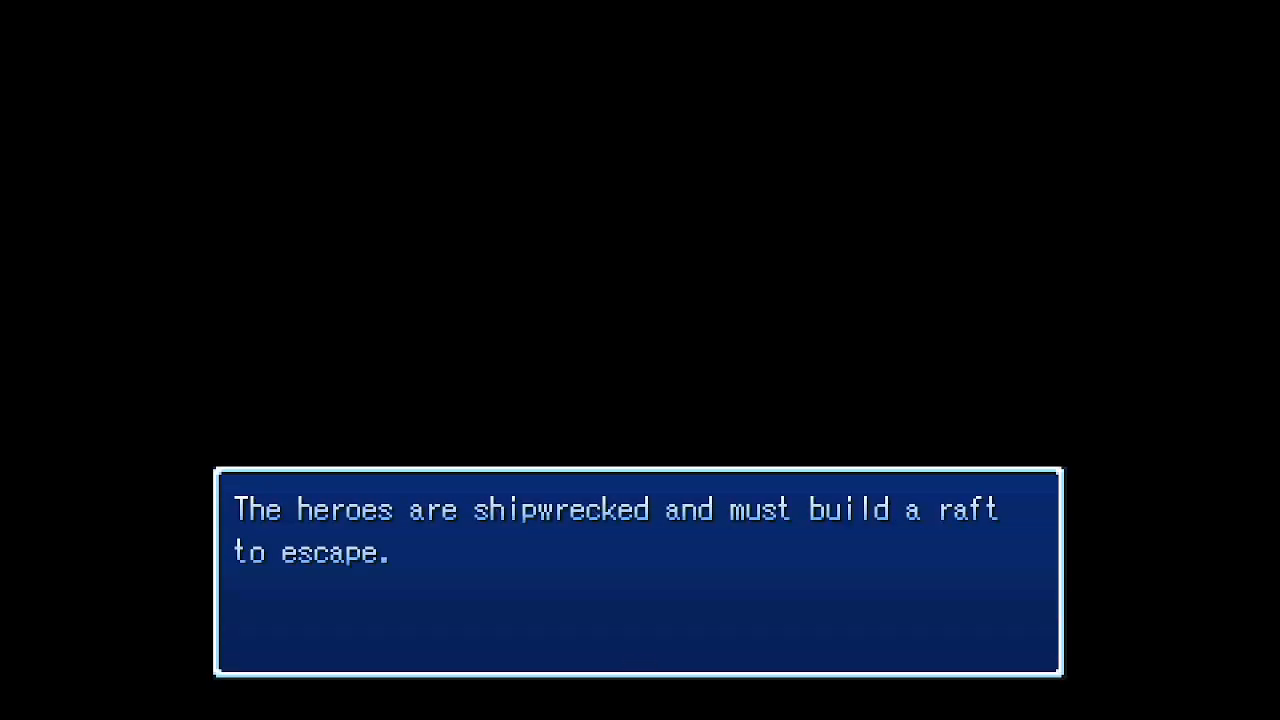
key("Return")
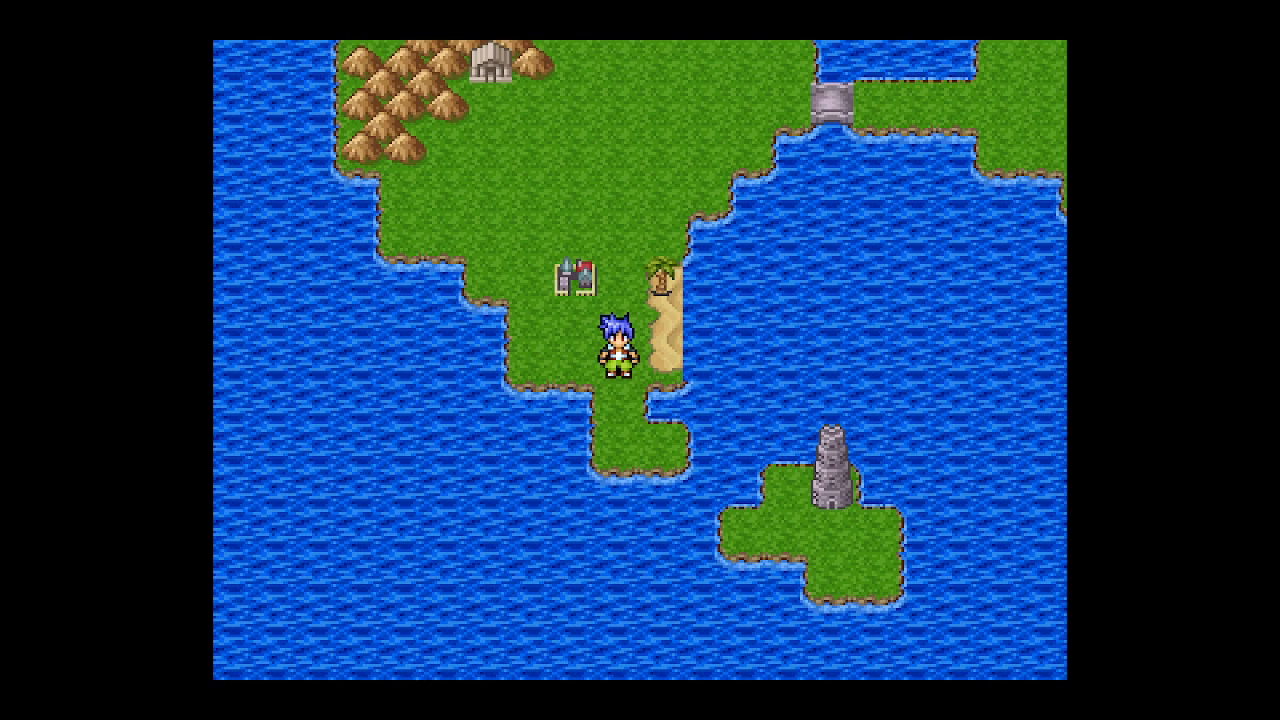
- Walk the hero on the world map, open the party menu, return to title and close the playtest
key("Down")
key("Left")
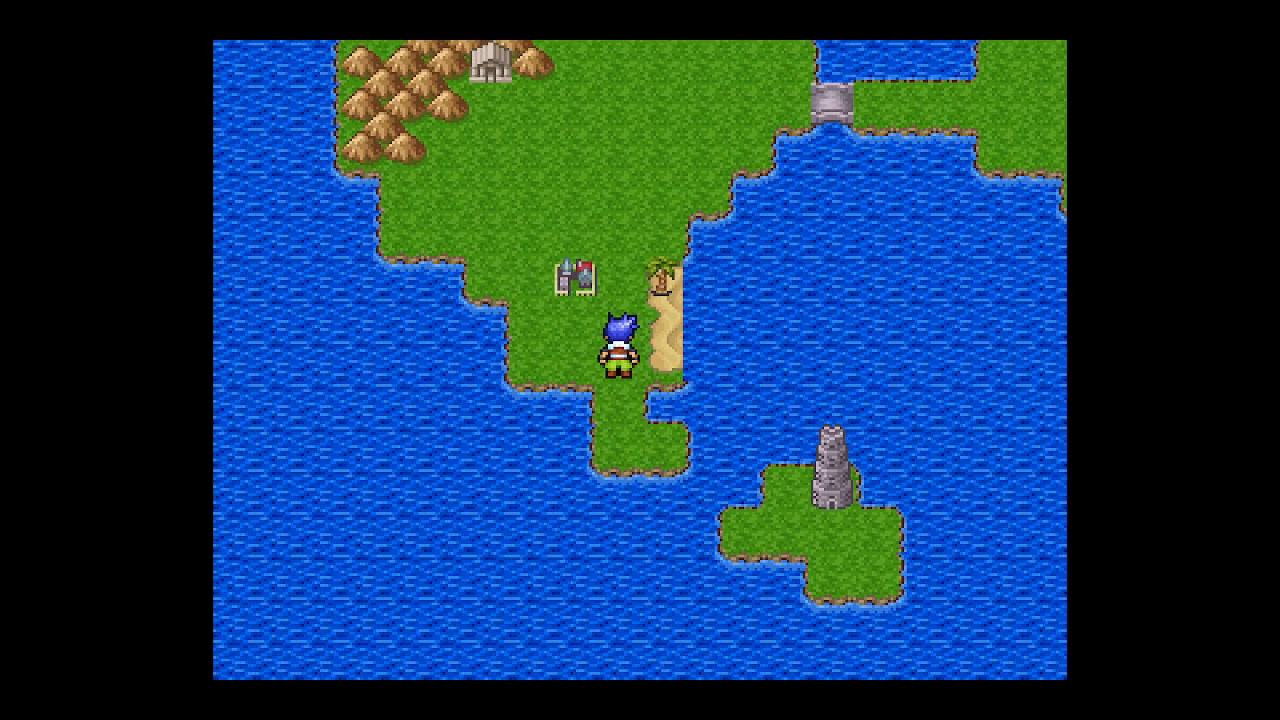
key("Escape")
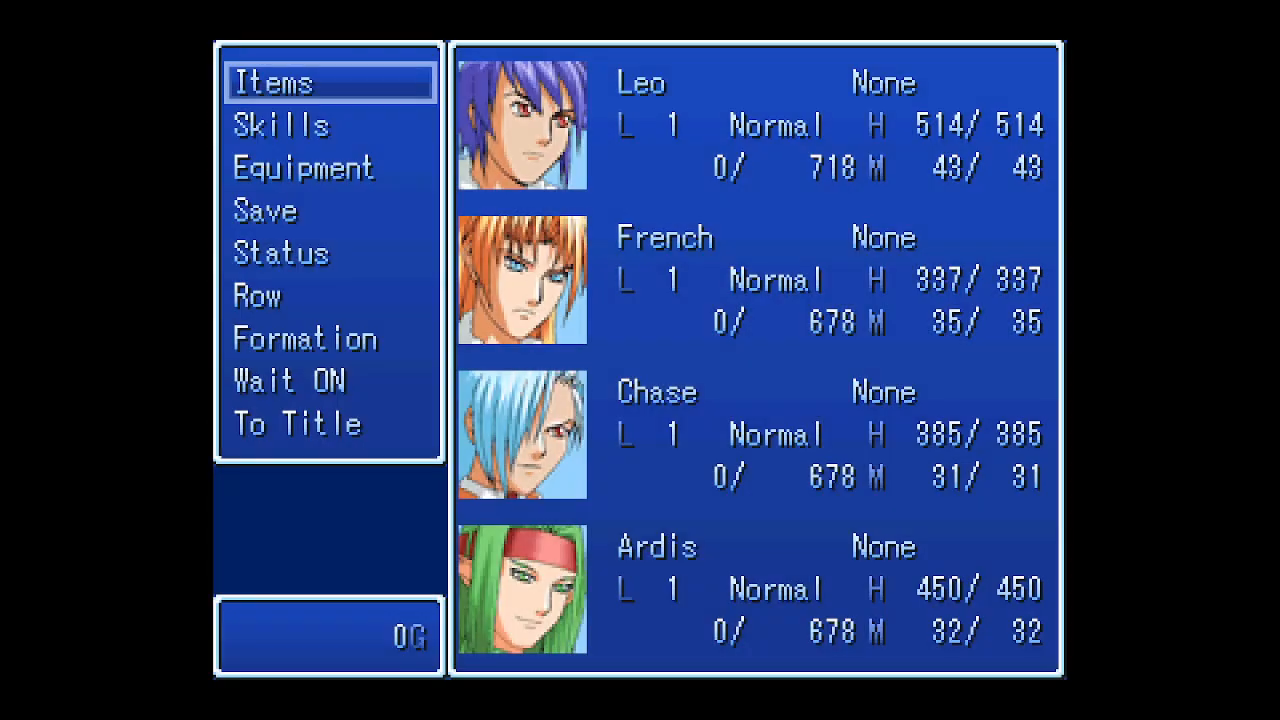
key("Up")
key("Return")
key("Return")
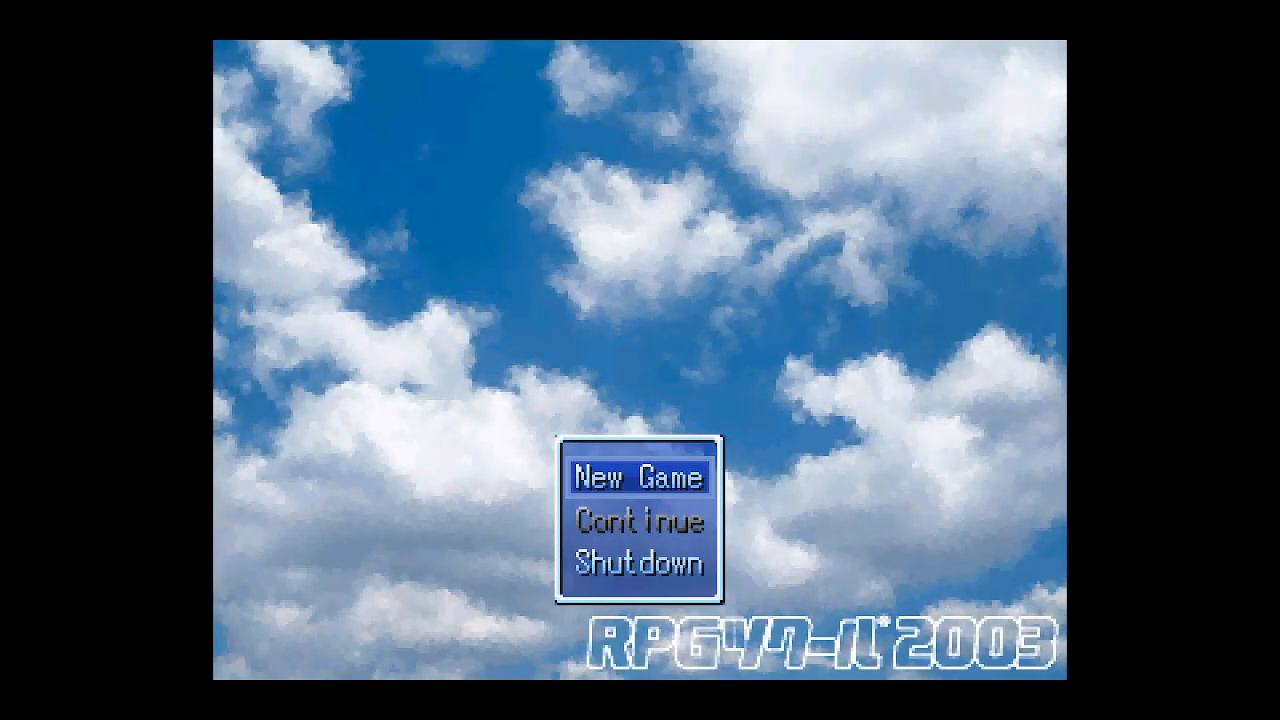
key("alt+F4")
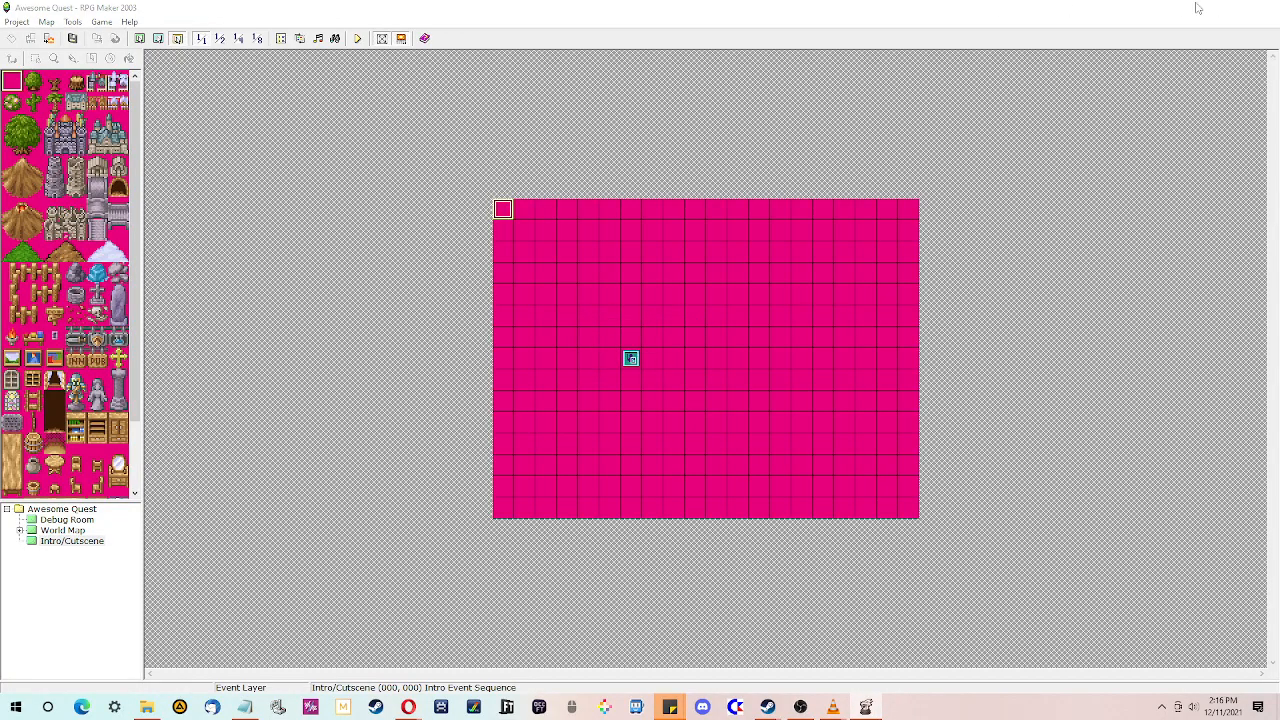
left_click(1201, 7)
left_click(1213, 9)
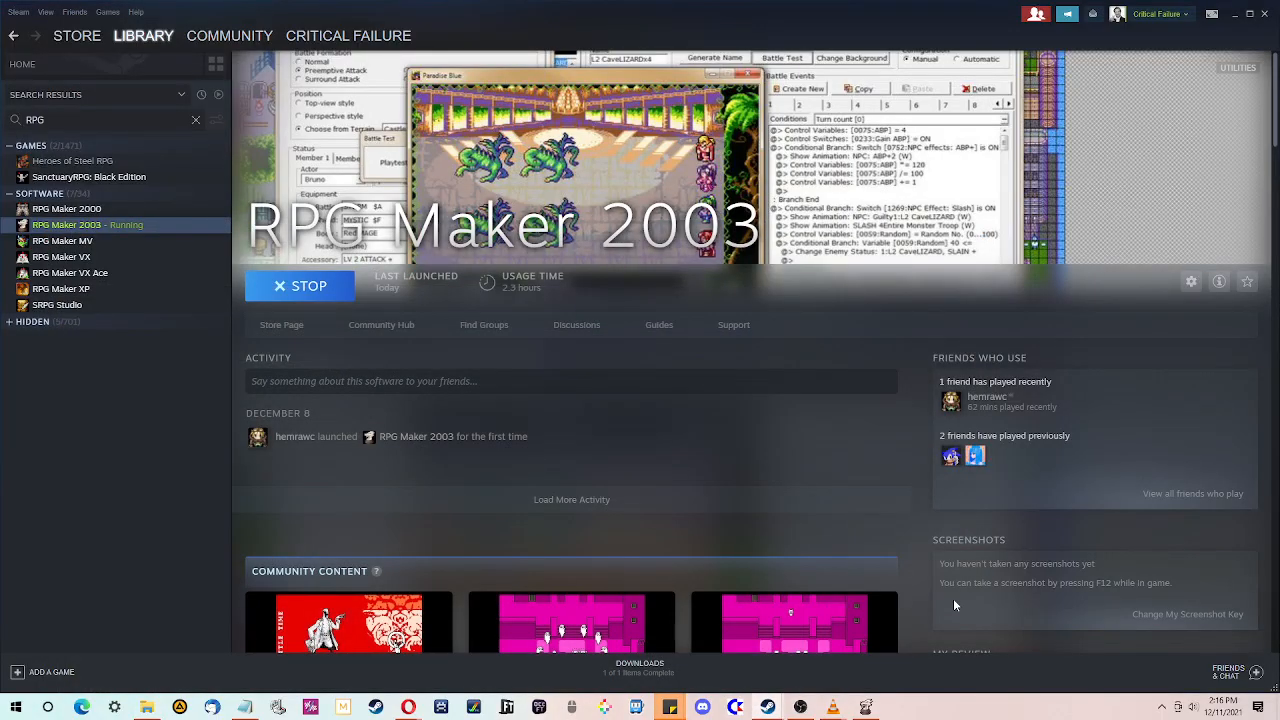
left_click(868, 706)
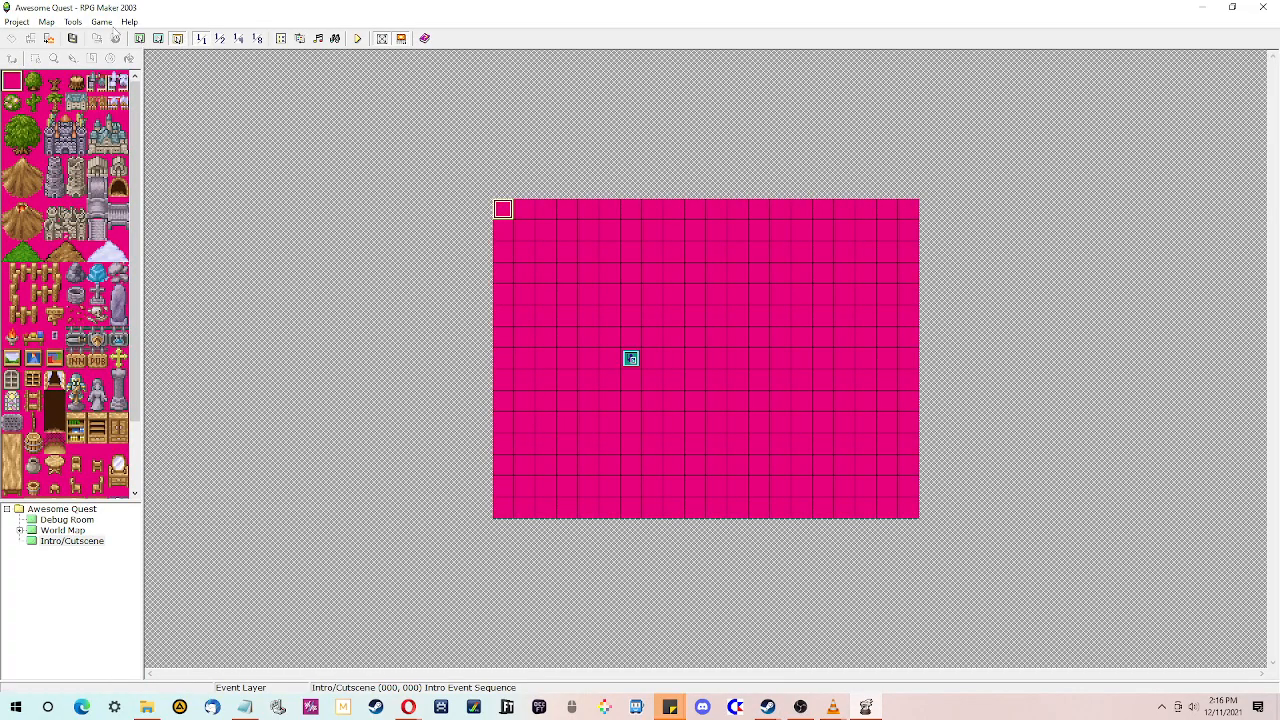
- Open the World Map for editing with upper-layer tiles shown
left_click(140, 38)
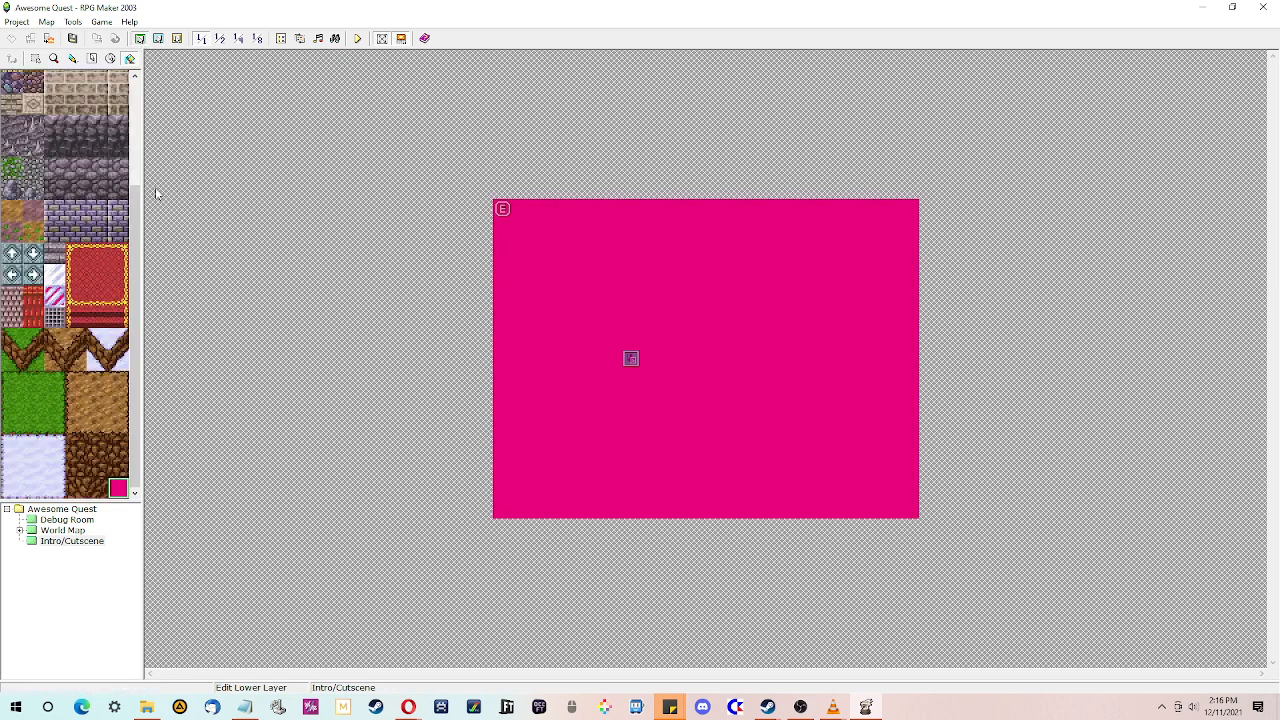
left_click(158, 38)
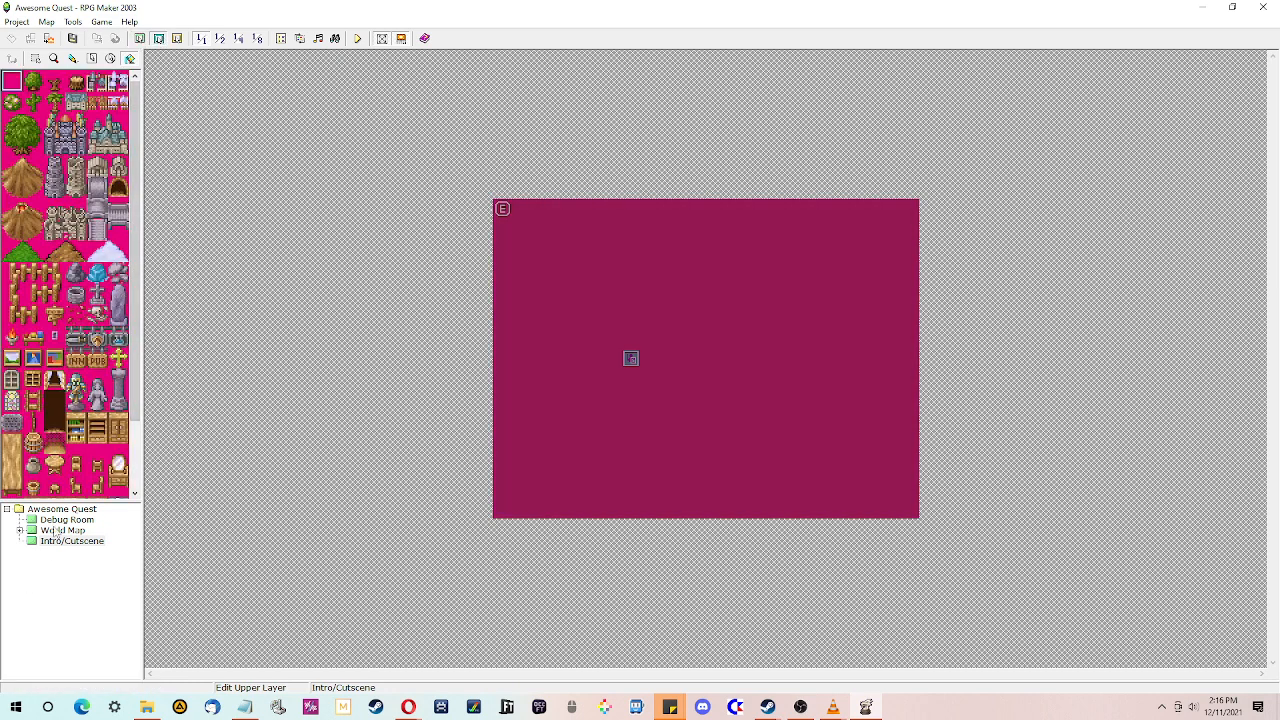
left_click(60, 520)
left_click(56, 531)
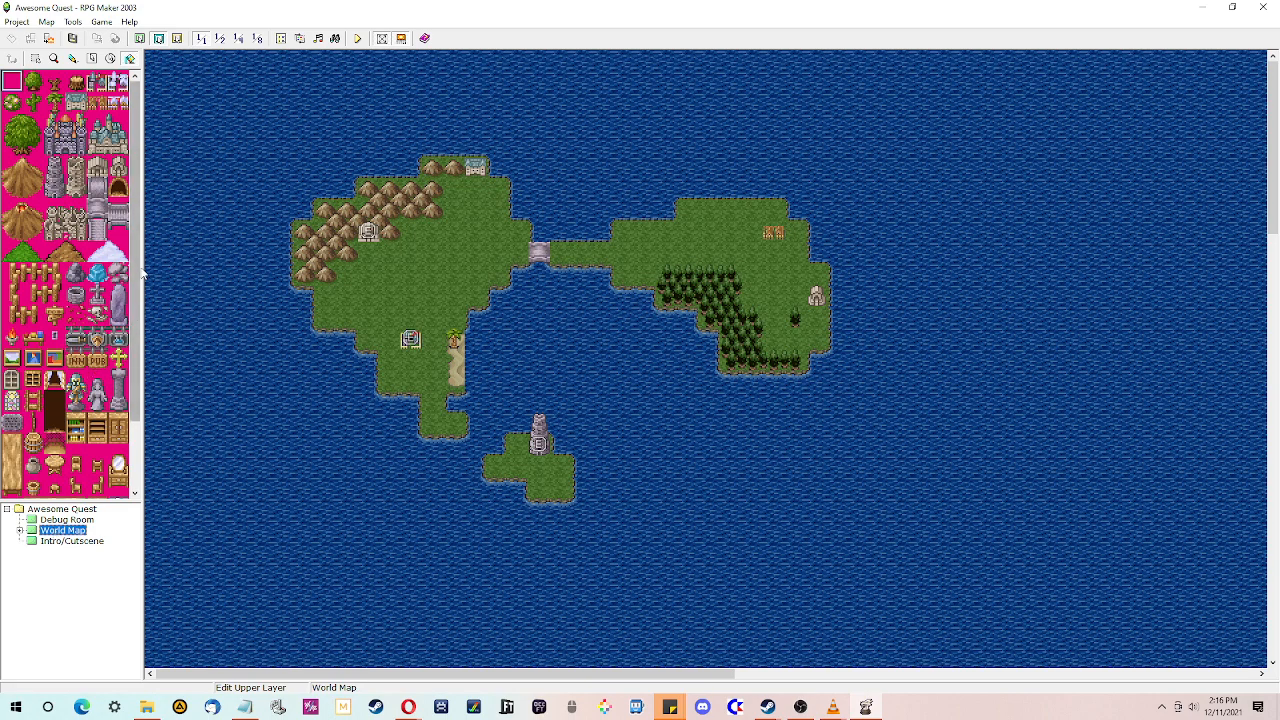
left_click_drag(138, 263, 142, 338)
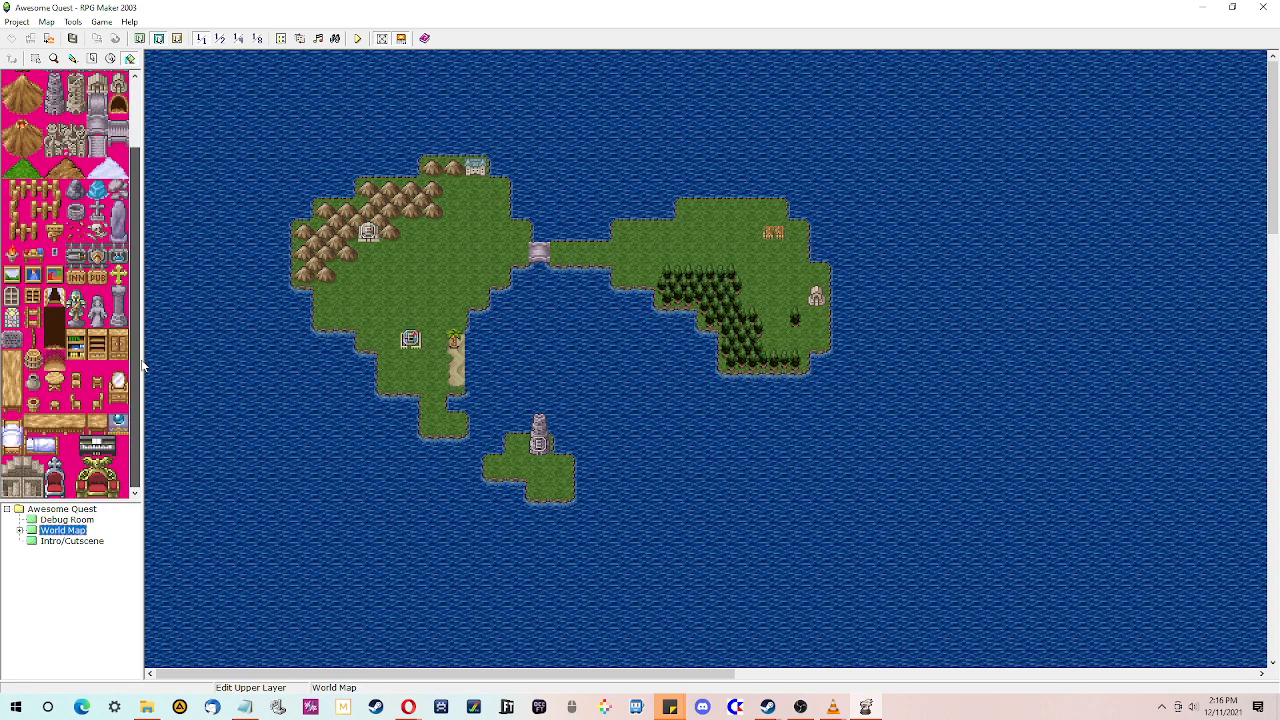
- Try placing an upper-layer tile on the beach of the western island, then undo it
left_click(140, 38)
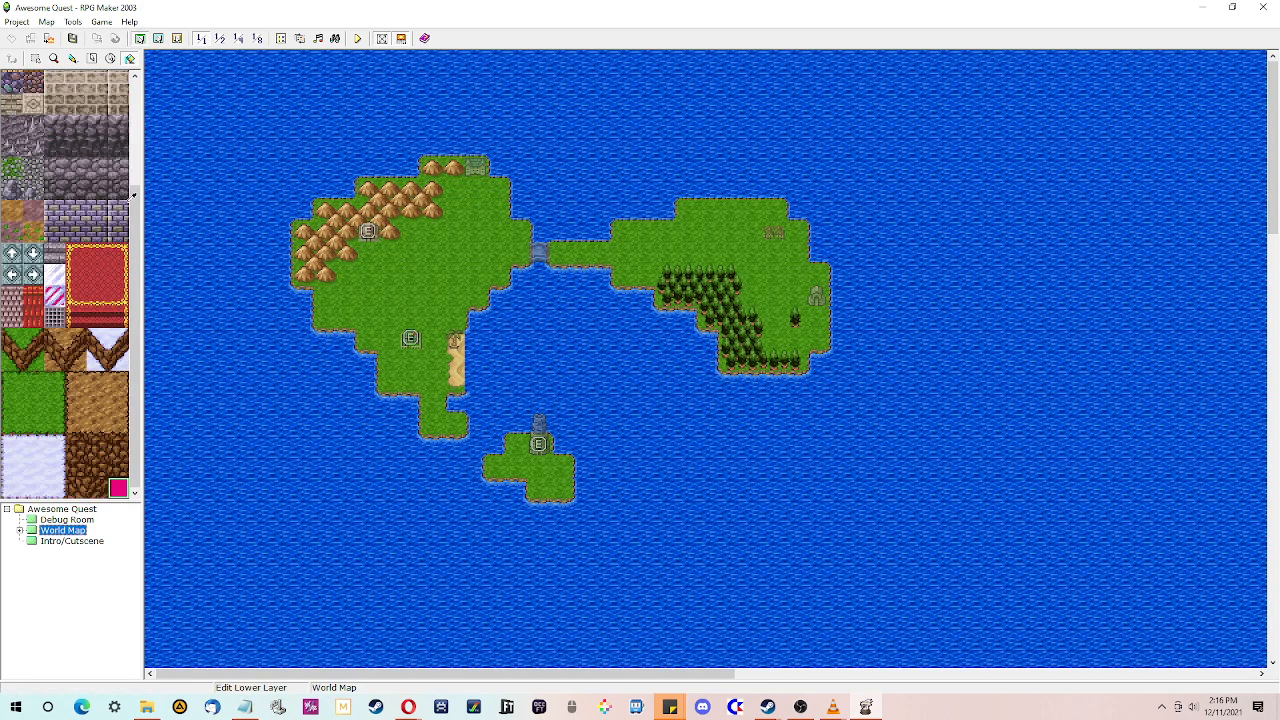
left_click(158, 38)
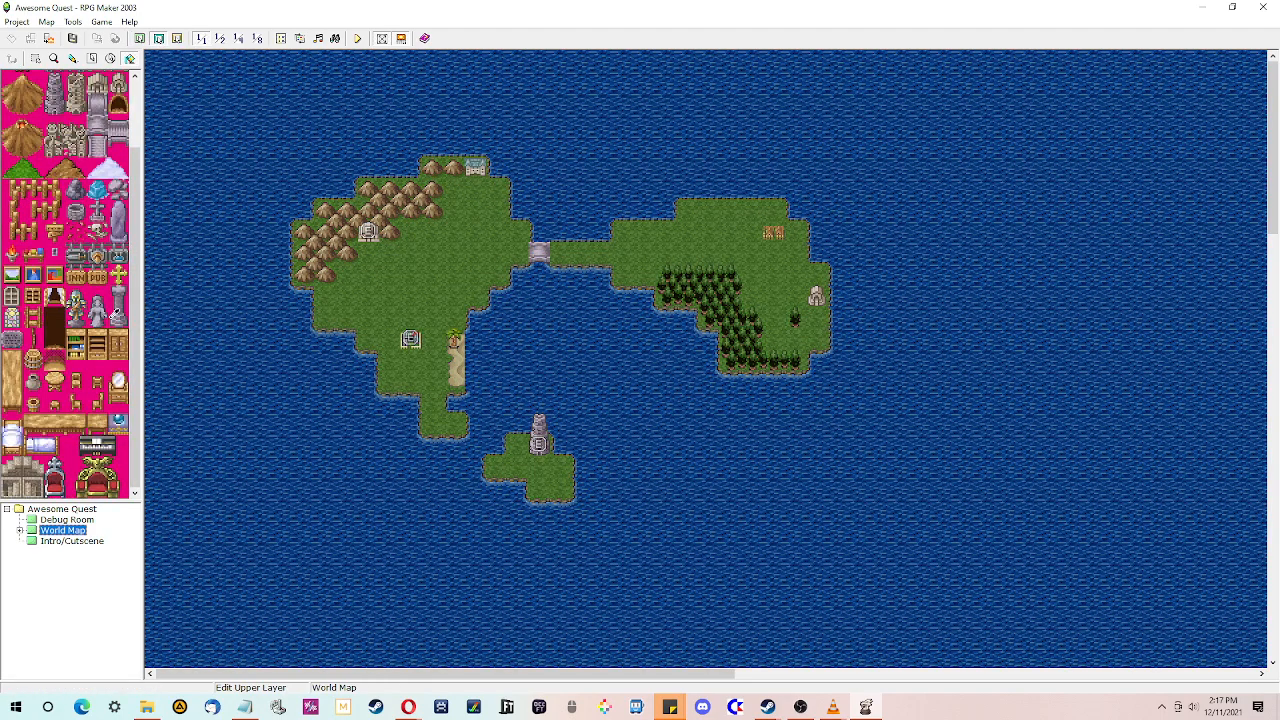
left_click(76, 232)
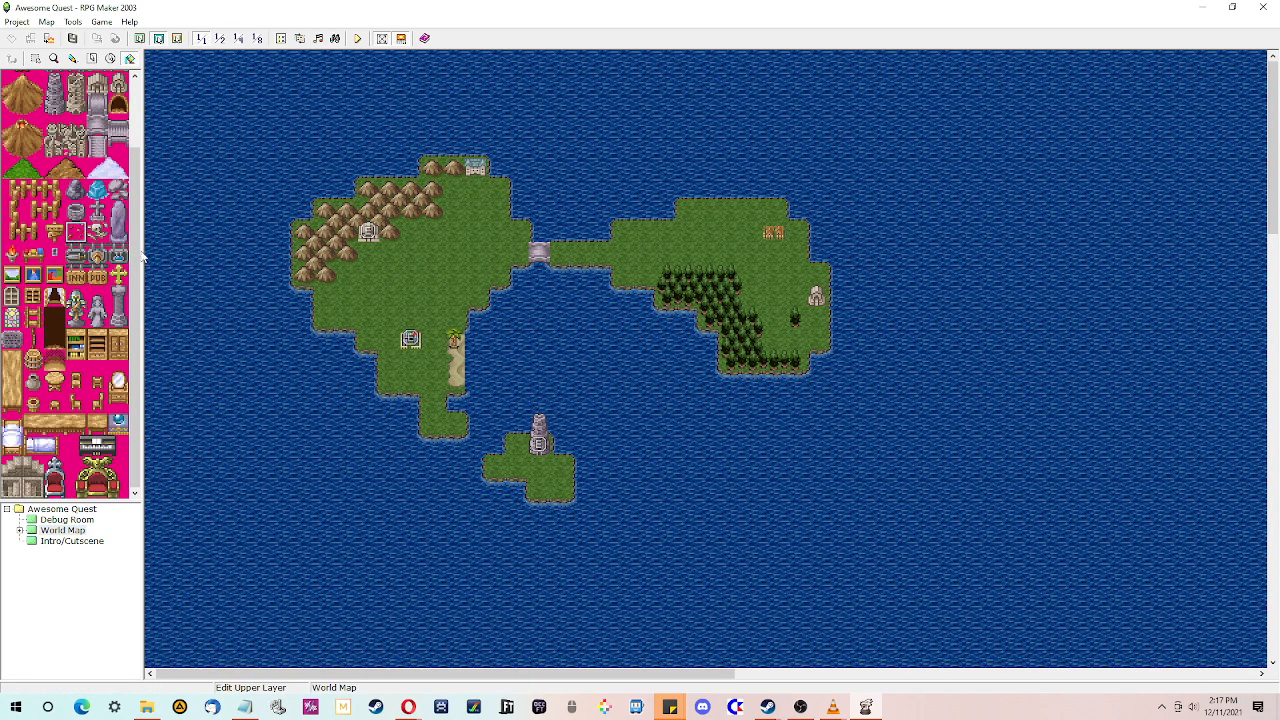
left_click(459, 376)
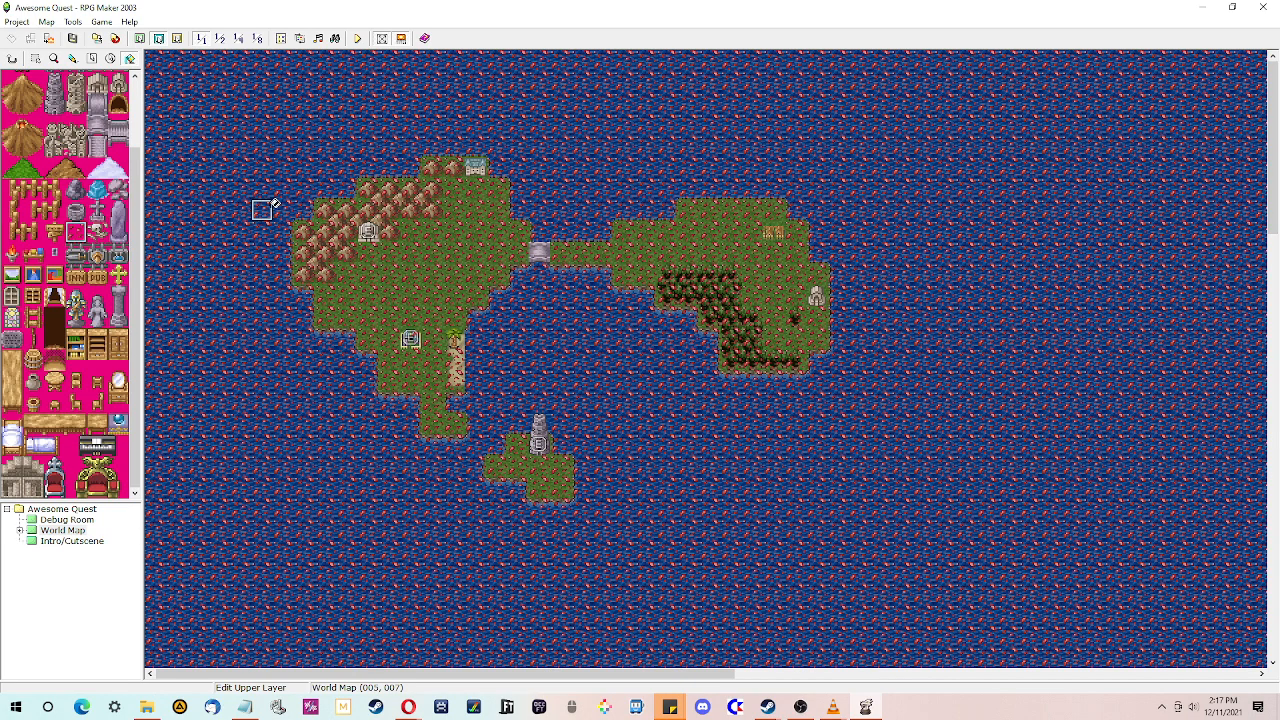
key("ctrl+z")
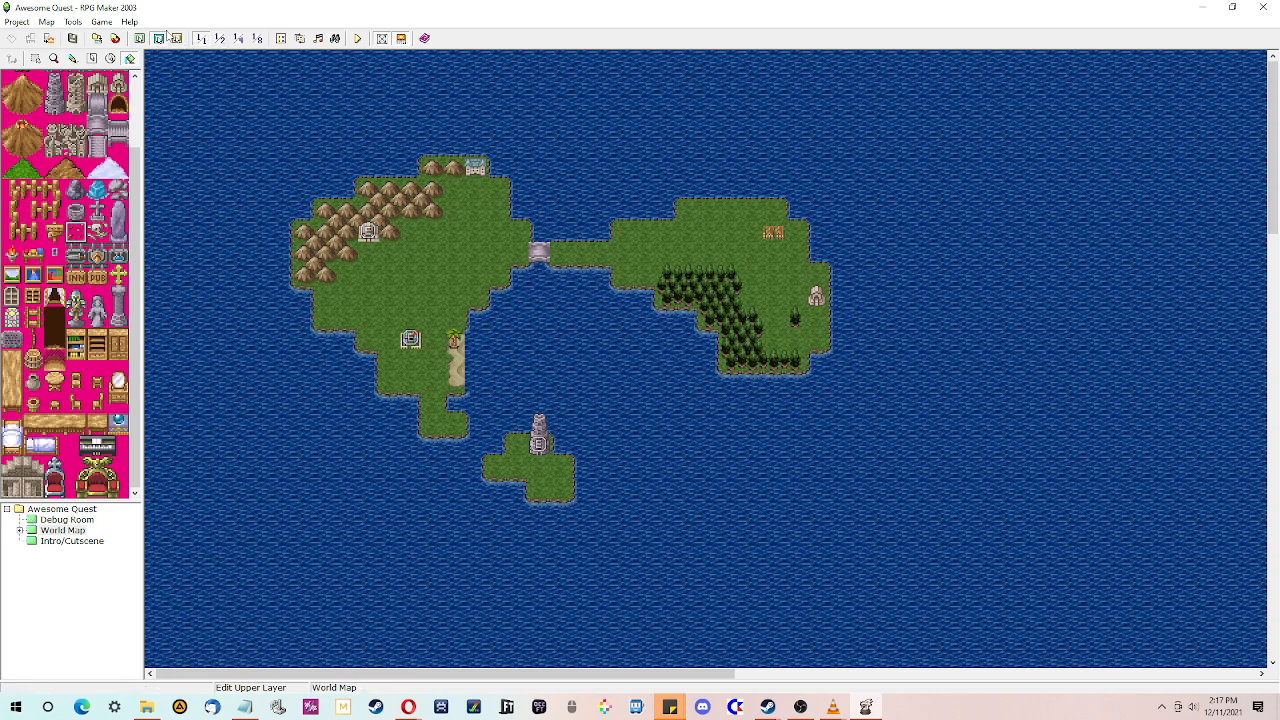
- Place the selected upper-layer tile on the beach below the palm tree with the Pencil
left_click(73, 59)
left_click(457, 377)
left_click_drag(137, 310, 138, 253)
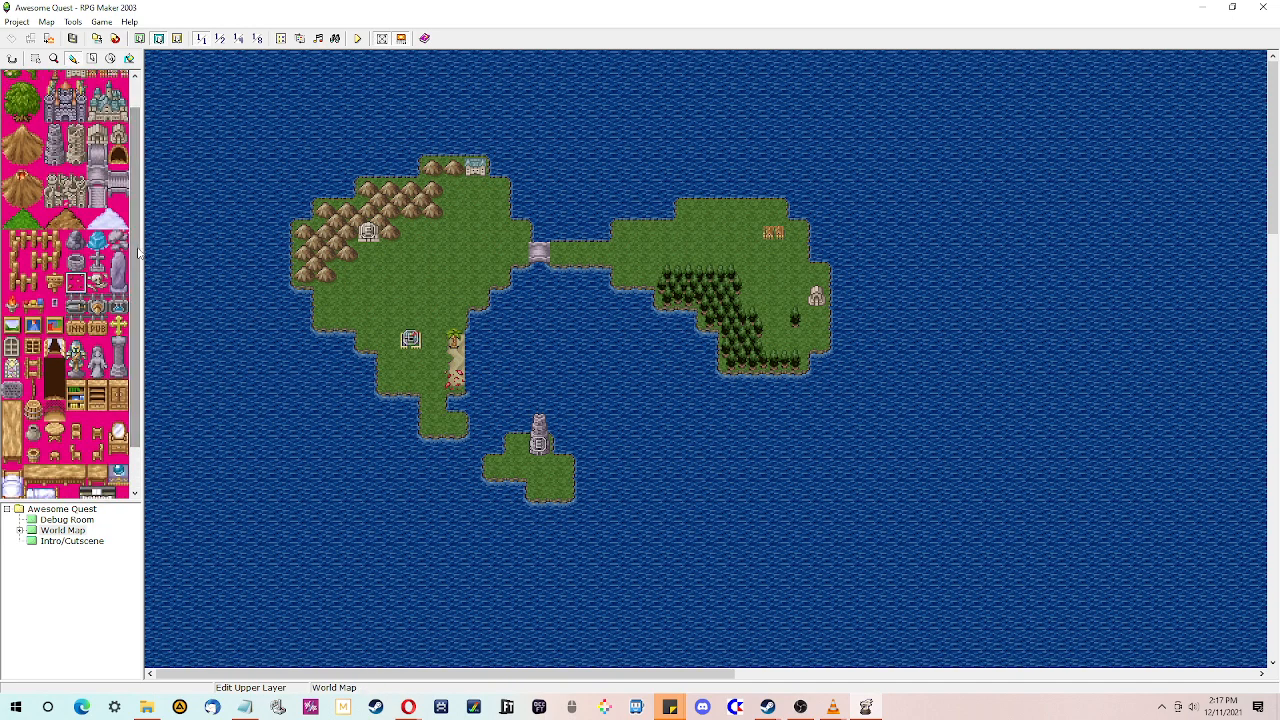
left_click_drag(135, 252, 139, 290)
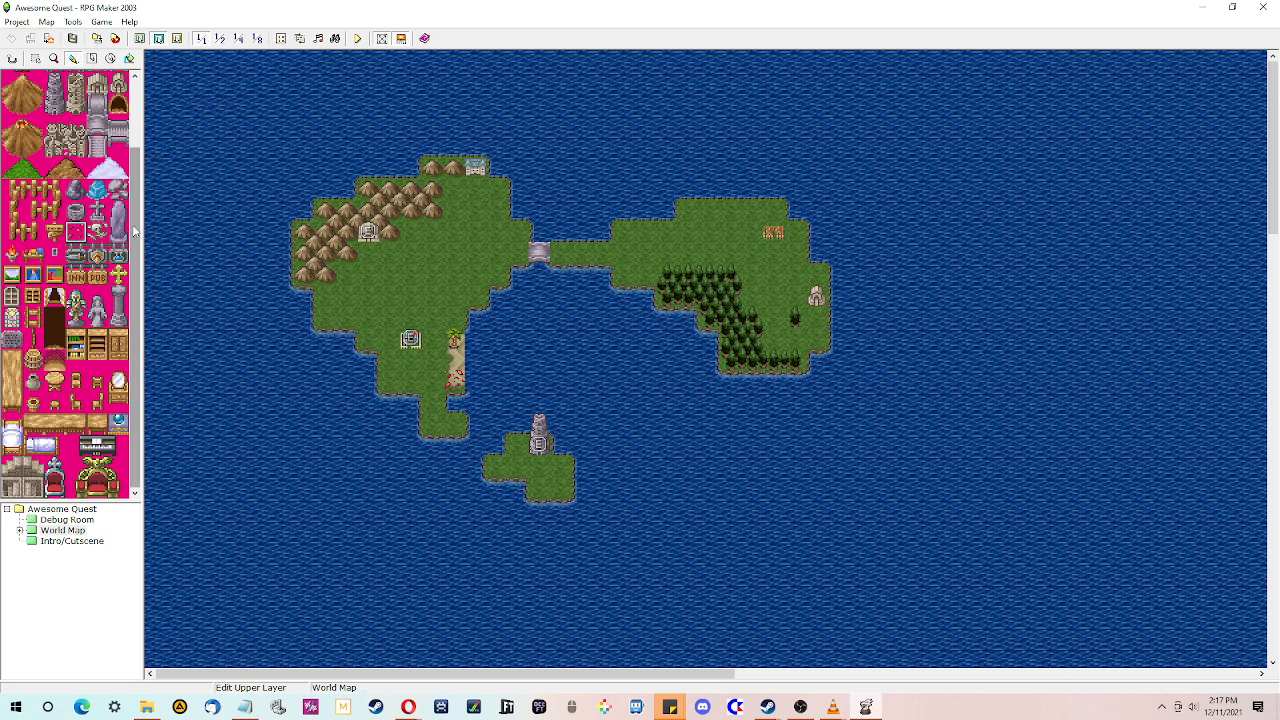
scroll(134, 231, "up", 2)
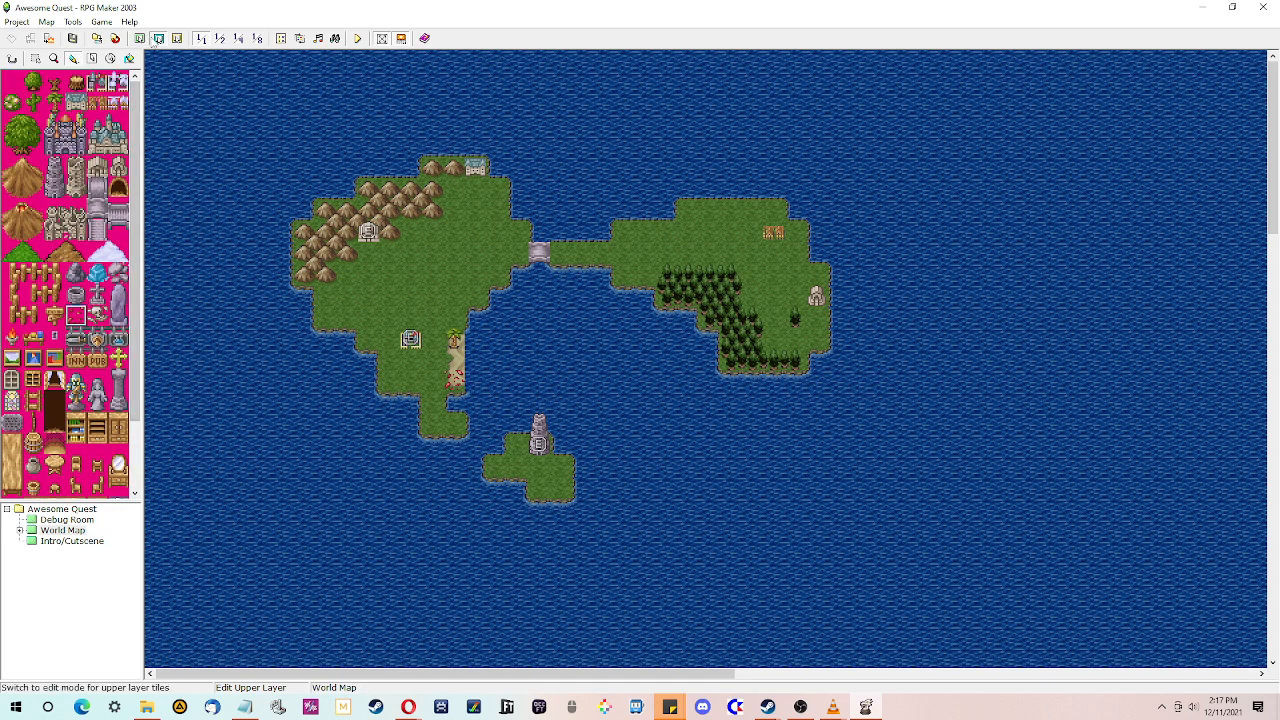
- Paint a pair of mountains along the eastern island's northern edge on the lower layer
left_click(139, 38)
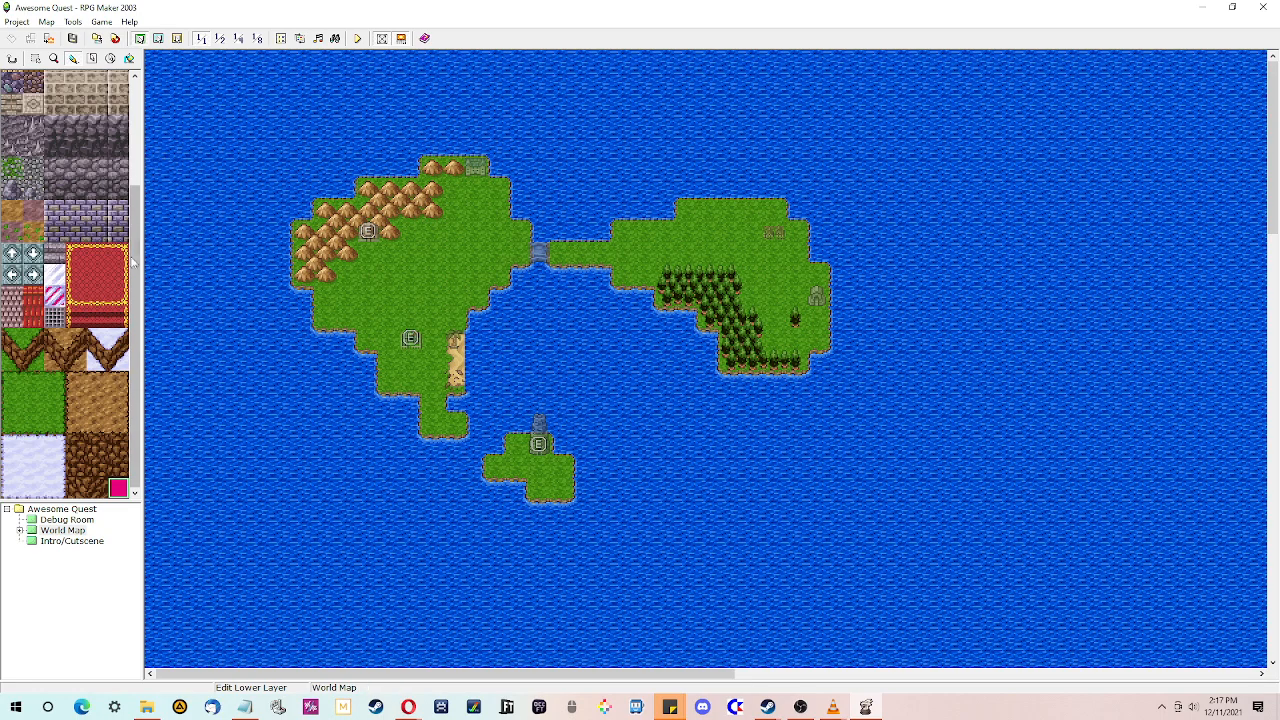
left_click_drag(132, 262, 145, 153)
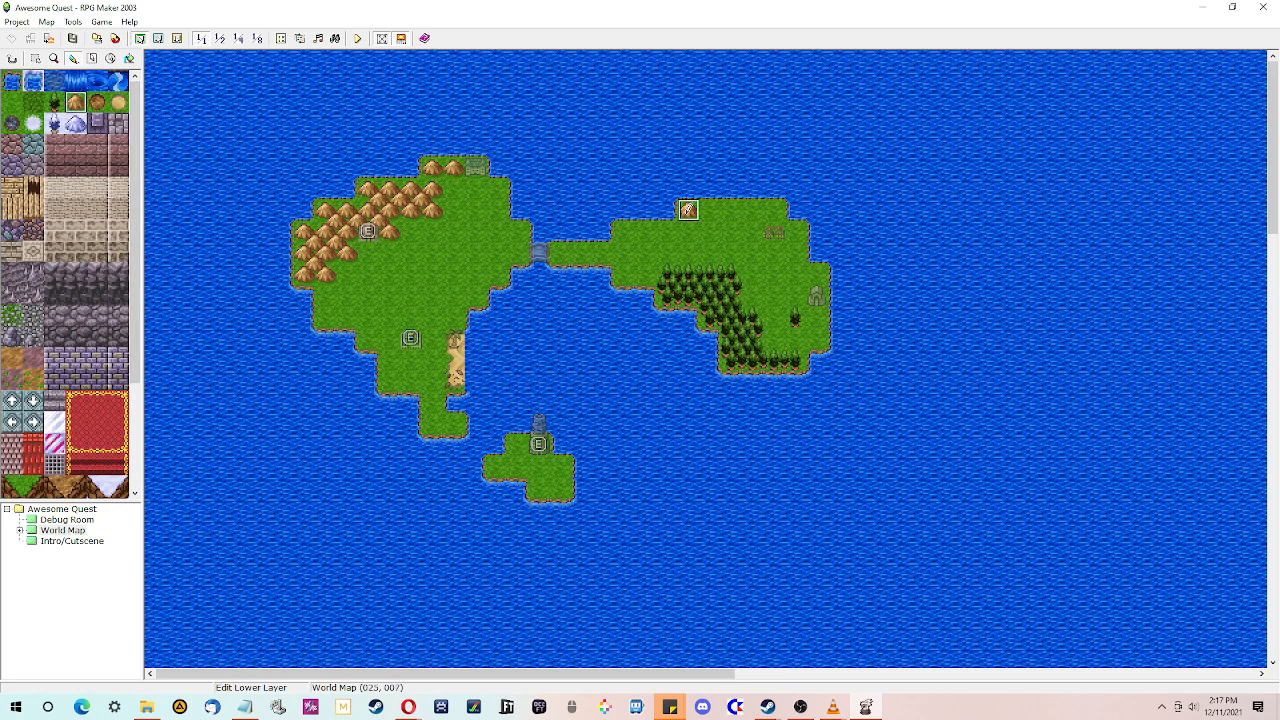
left_click_drag(688, 210, 710, 210)
left_click(688, 232)
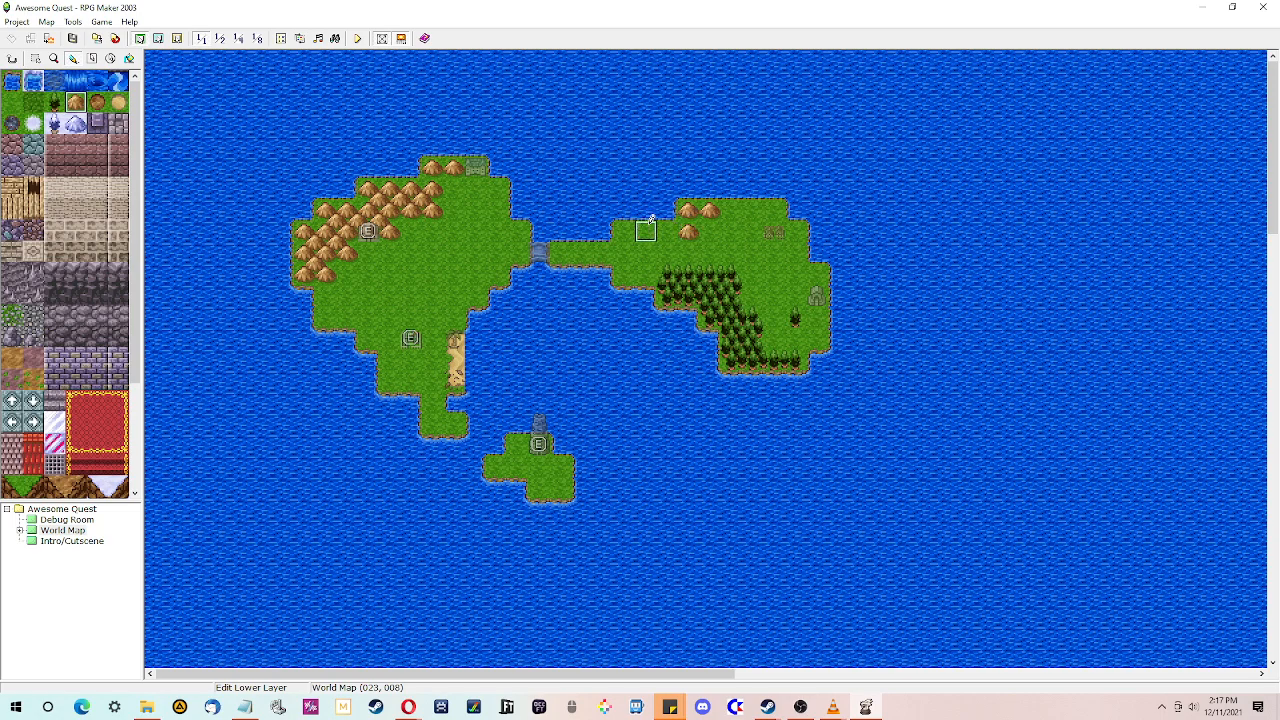
right_click(712, 236)
left_click(690, 232)
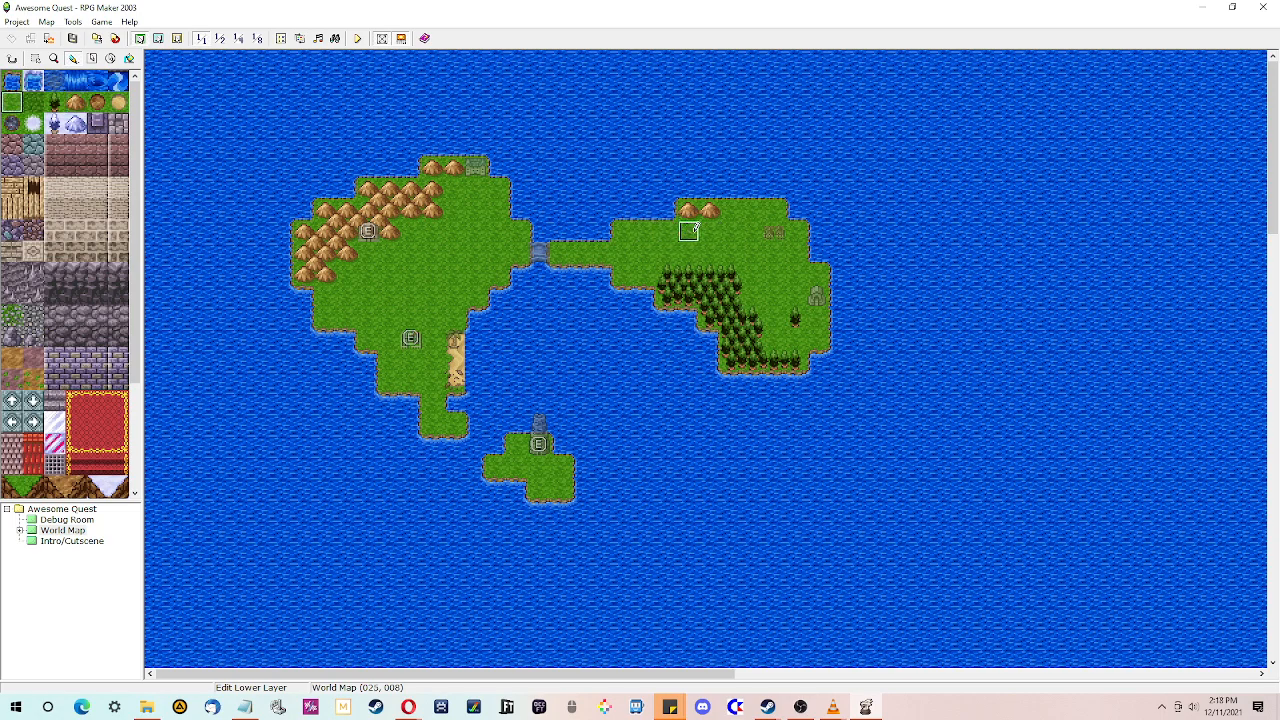
- Place single trees at several spots on the western island's grassland with the Pencil
left_click(410, 232)
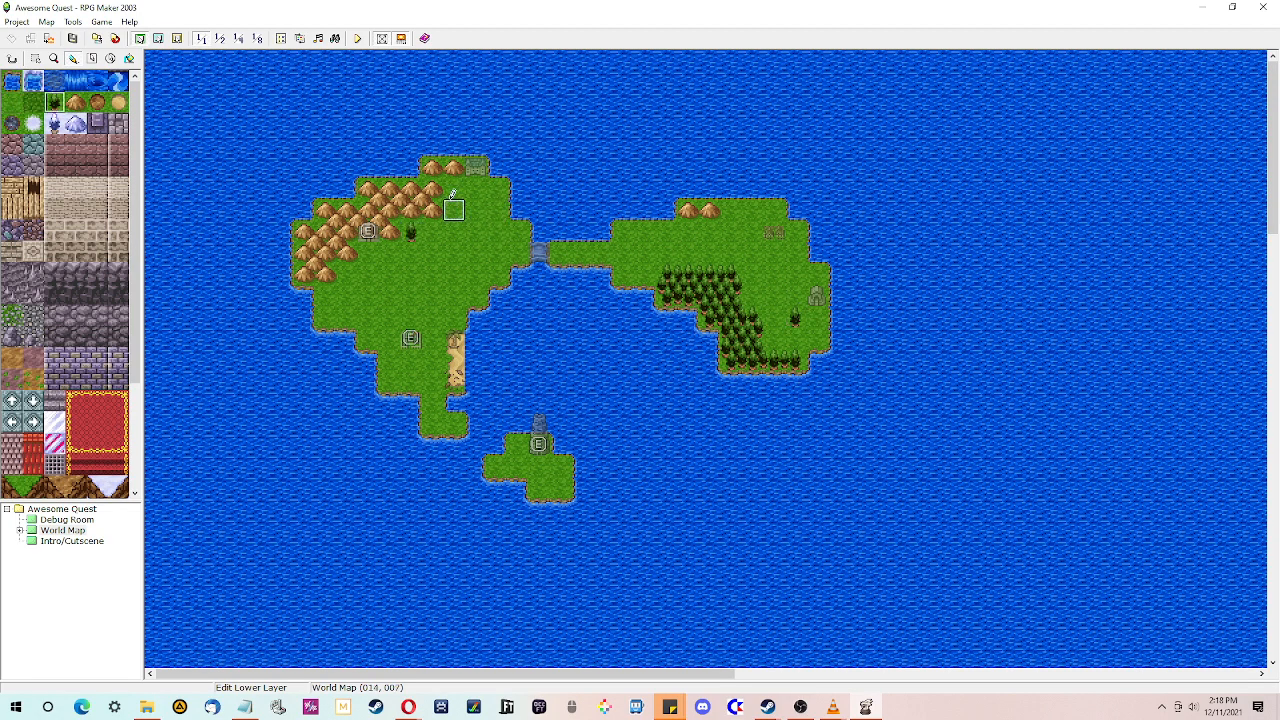
left_click(455, 190)
left_click(412, 232)
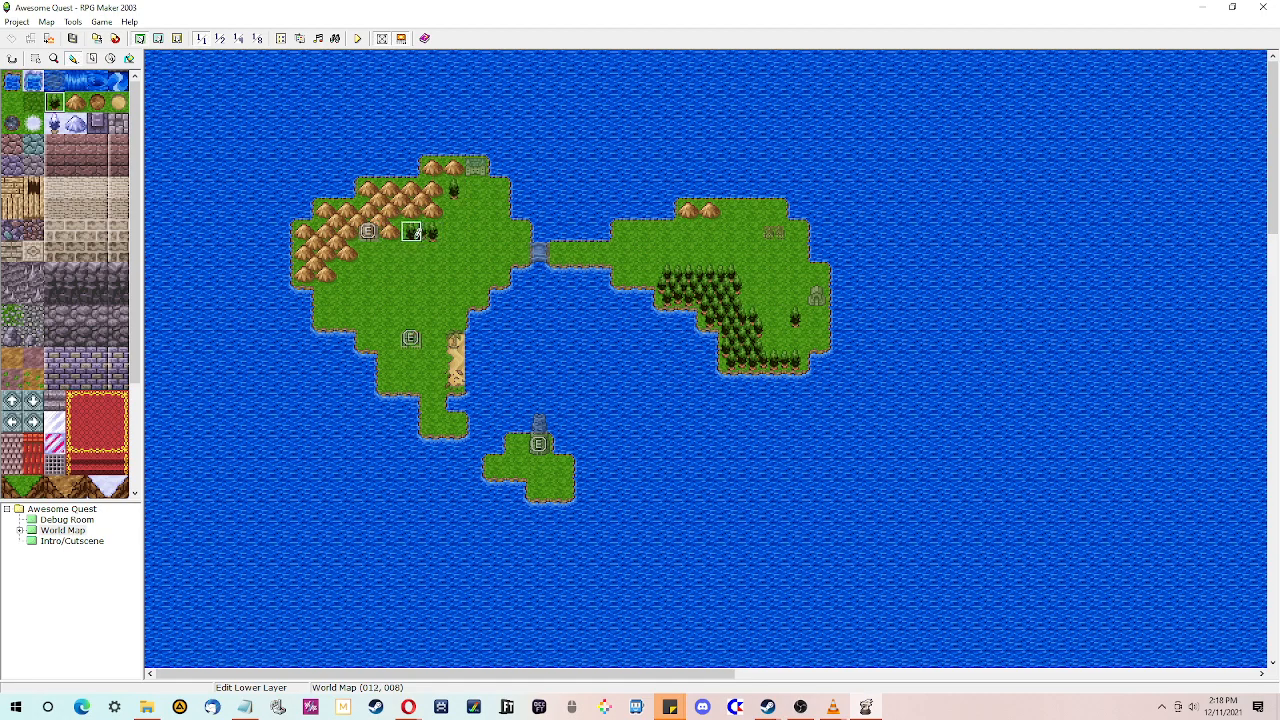
left_click(347, 275)
- Paint patches of darker grass on the eastern island and the western island's southwest
left_click(38, 100)
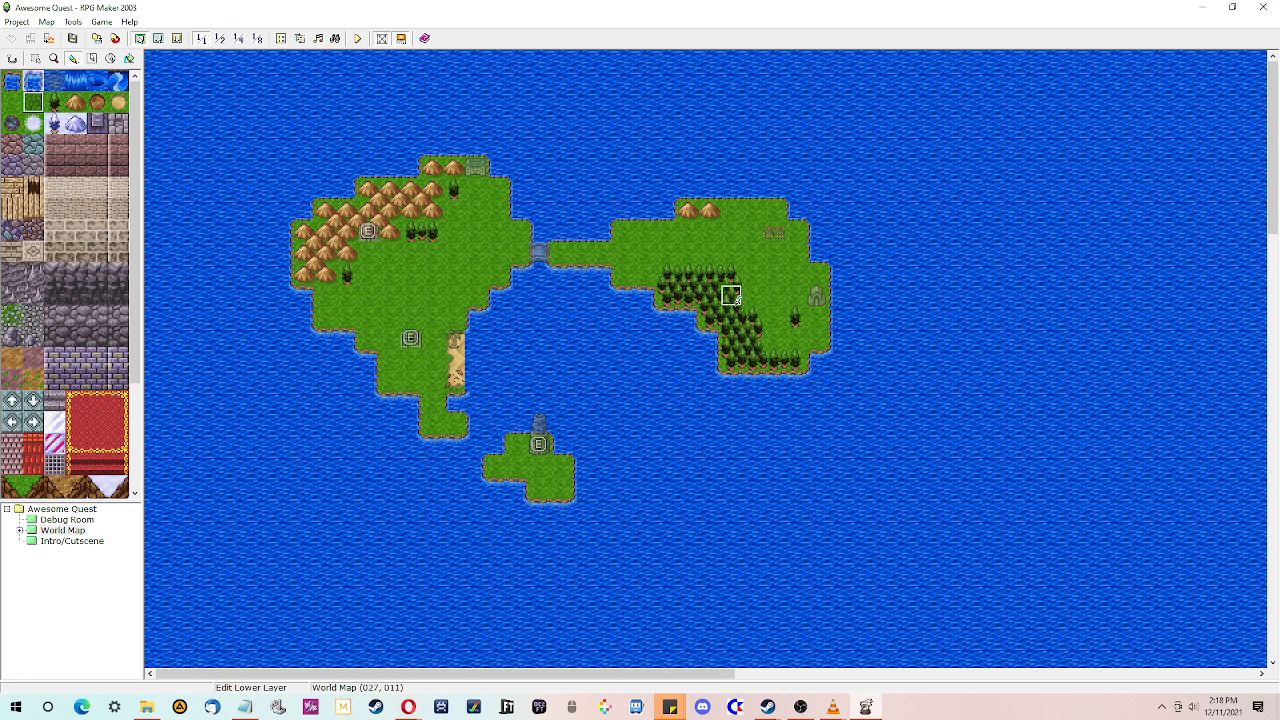
left_click_drag(629, 279, 643, 278)
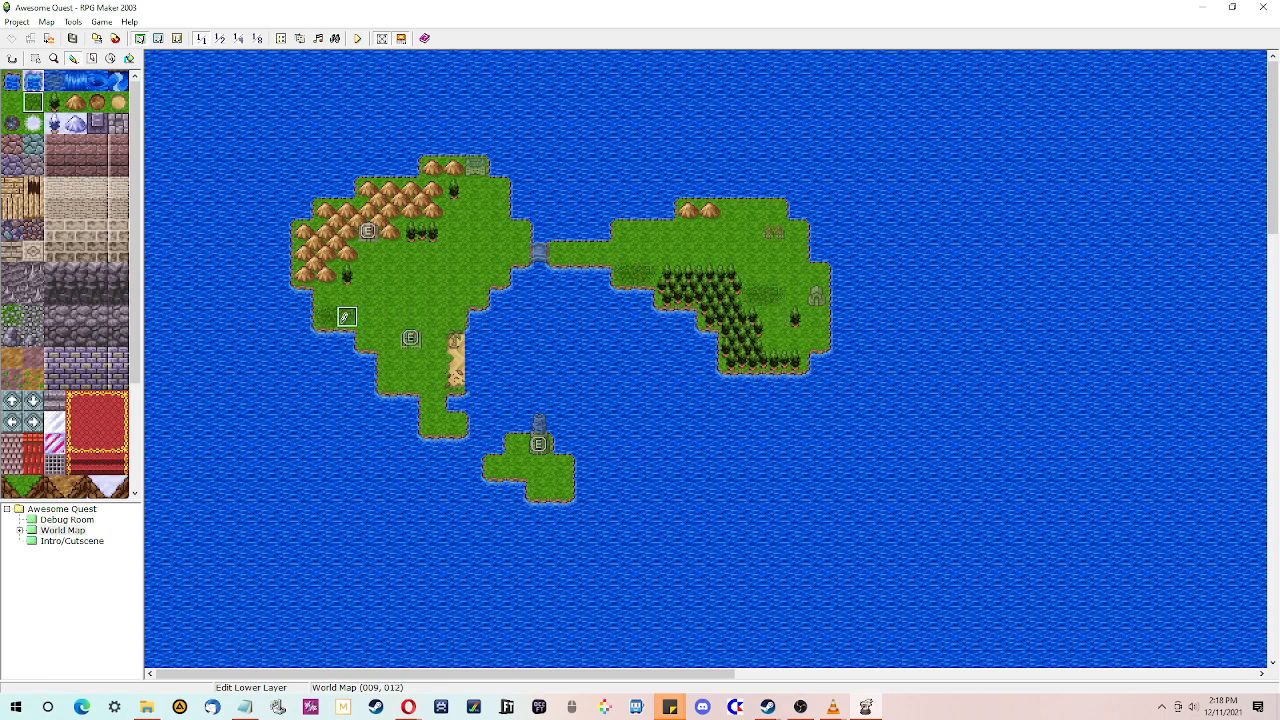
mouse_move(345, 317)
left_mouse_down()
mouse_move(326, 316)
mouse_move(326, 295)
left_mouse_up()
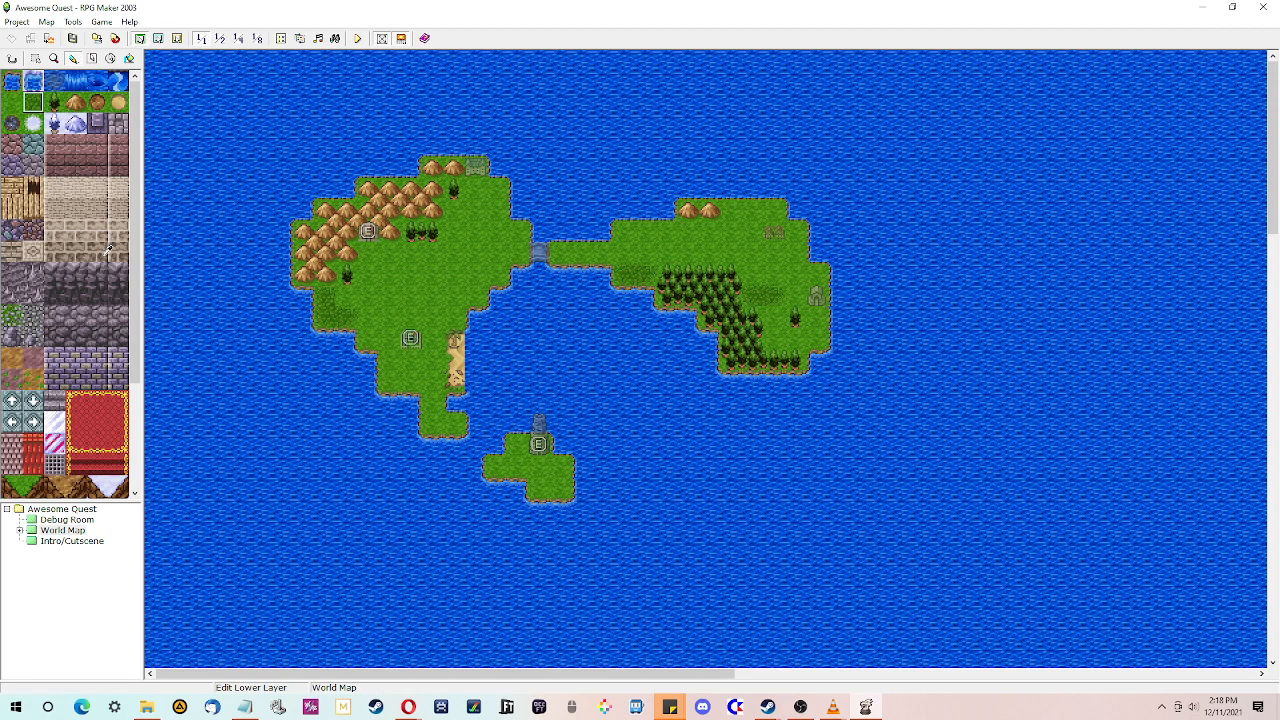
- Place a pair of hills beside the forest in the eastern island's southeast corner
left_click(97, 102)
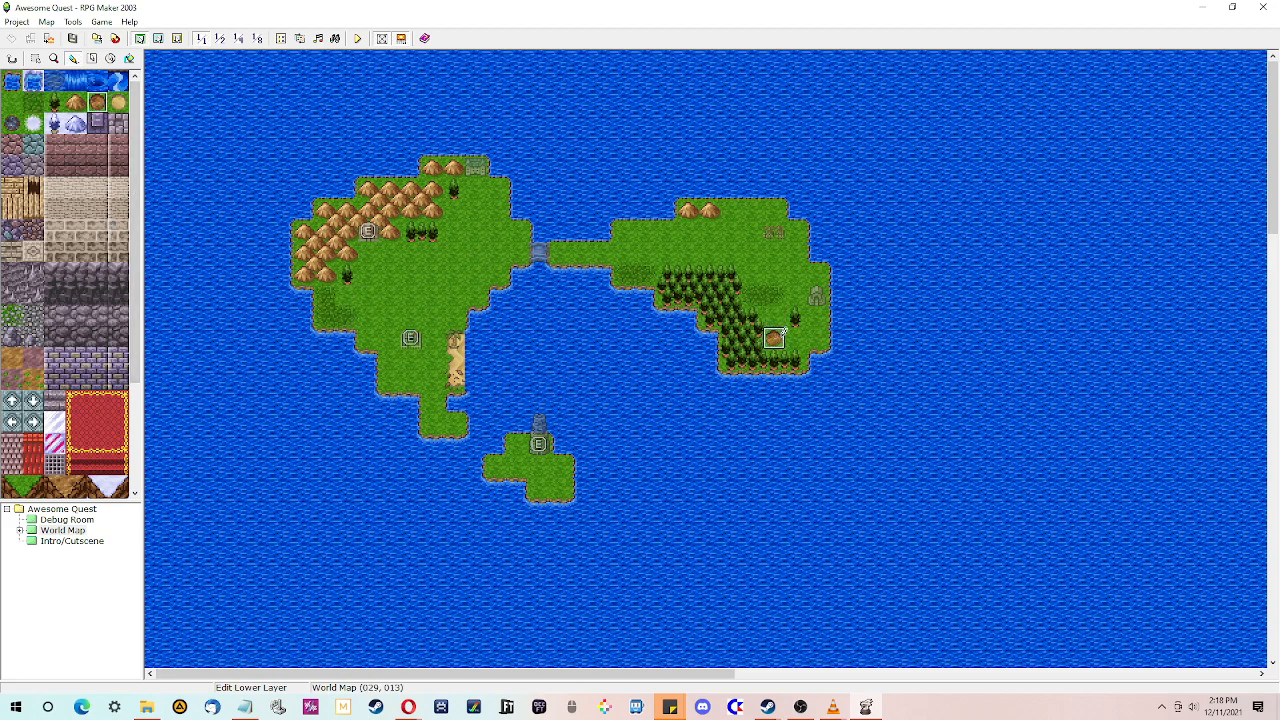
left_click_drag(776, 338, 792, 338)
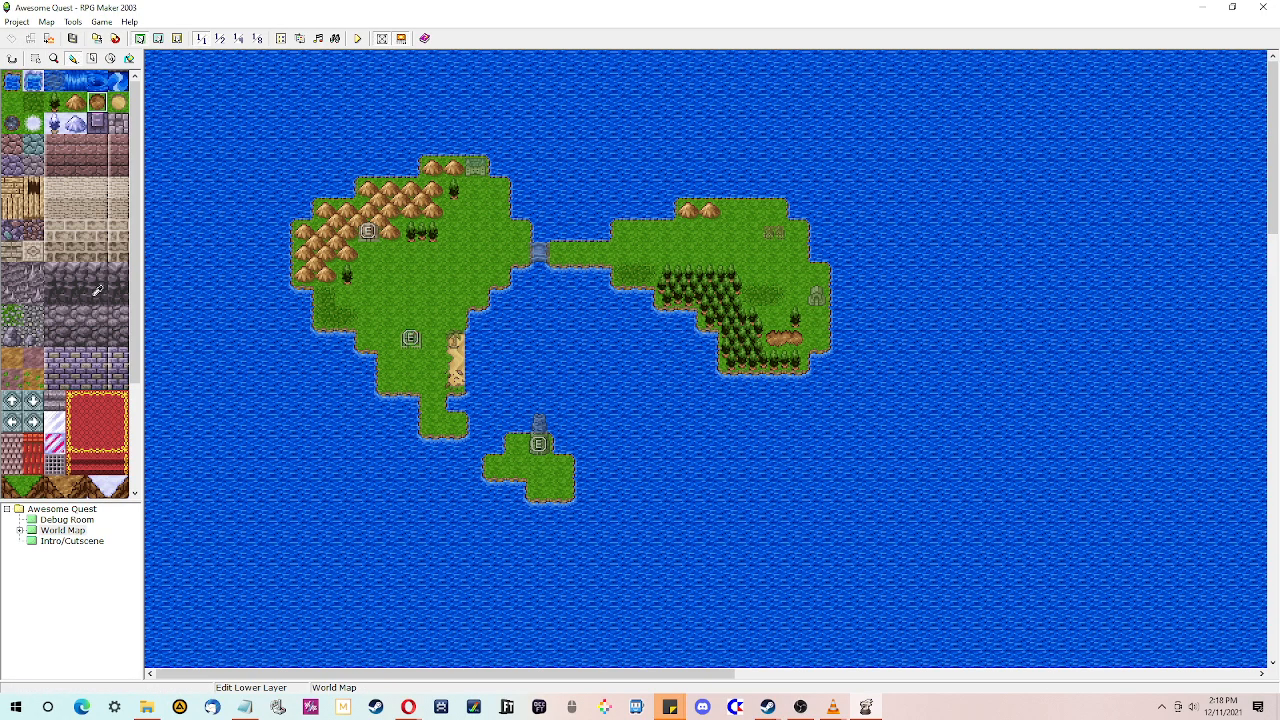
mouse_move(137, 271)
left_mouse_down()
mouse_move(138, 406)
mouse_move(134, 290)
left_mouse_up()
- Open the Database and review the battle message terms, then return to the System page
left_click(17, 21)
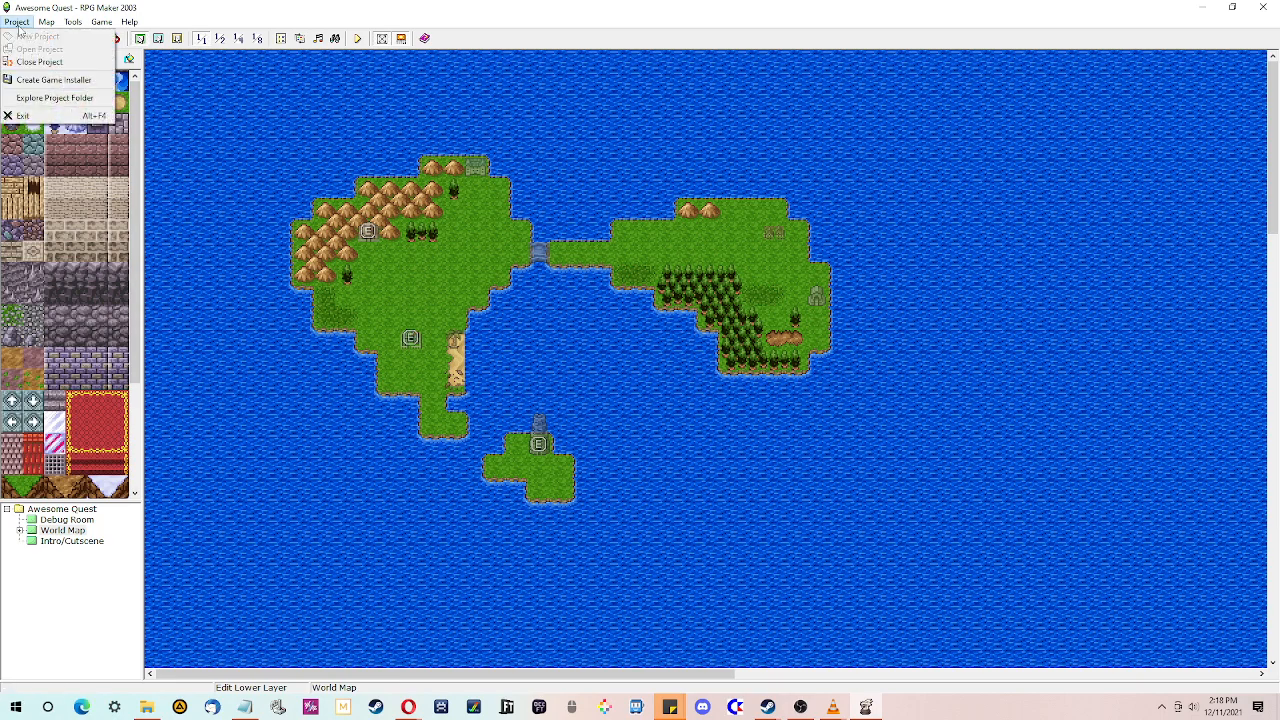
left_click(196, 11)
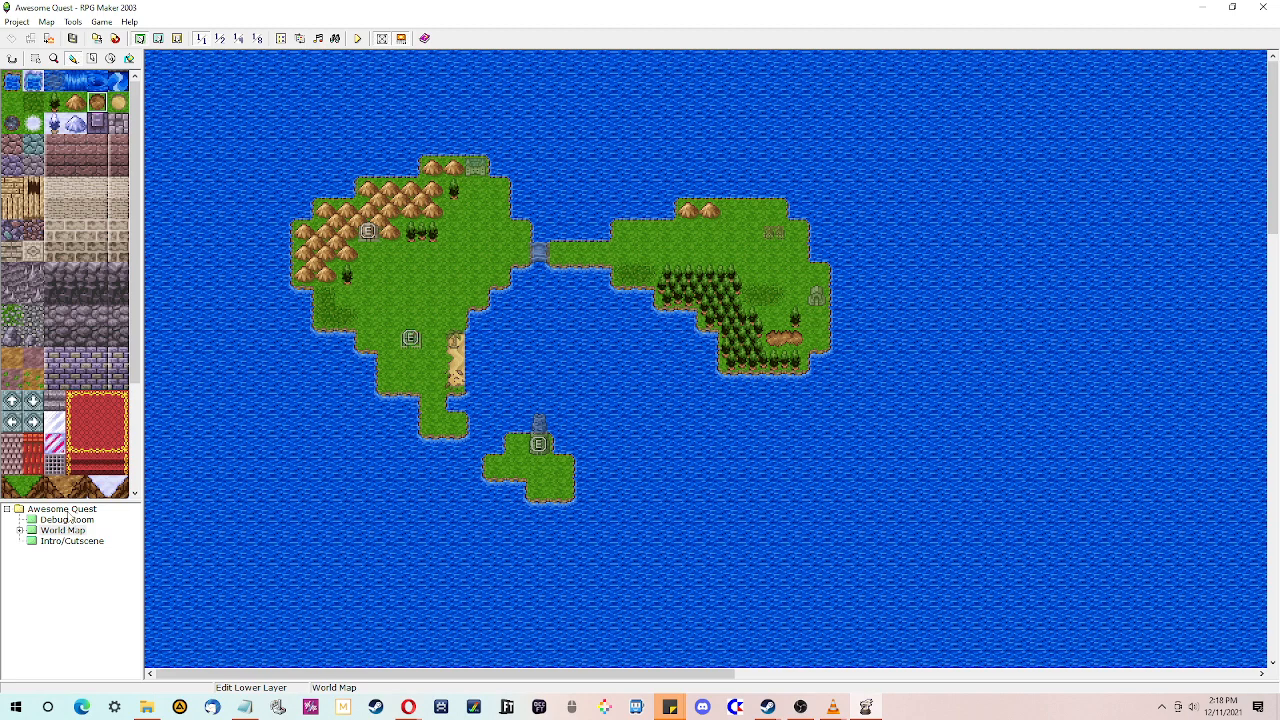
left_click(281, 38)
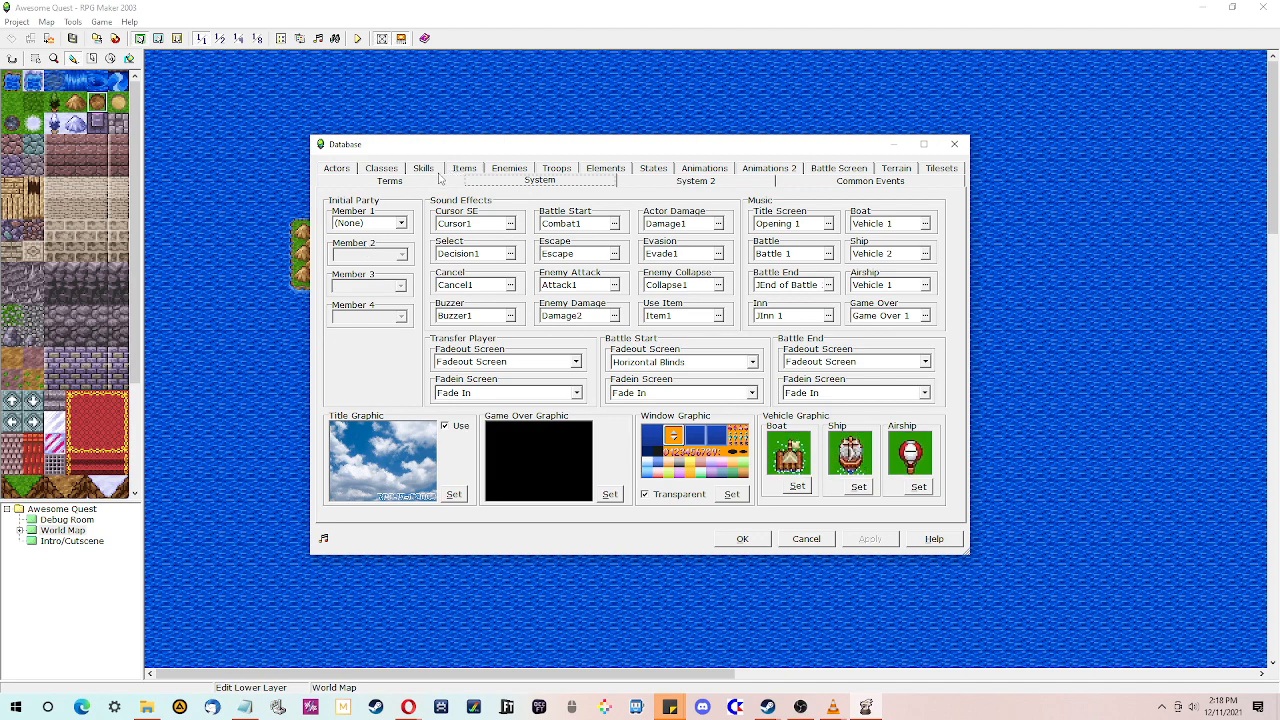
left_click(390, 181)
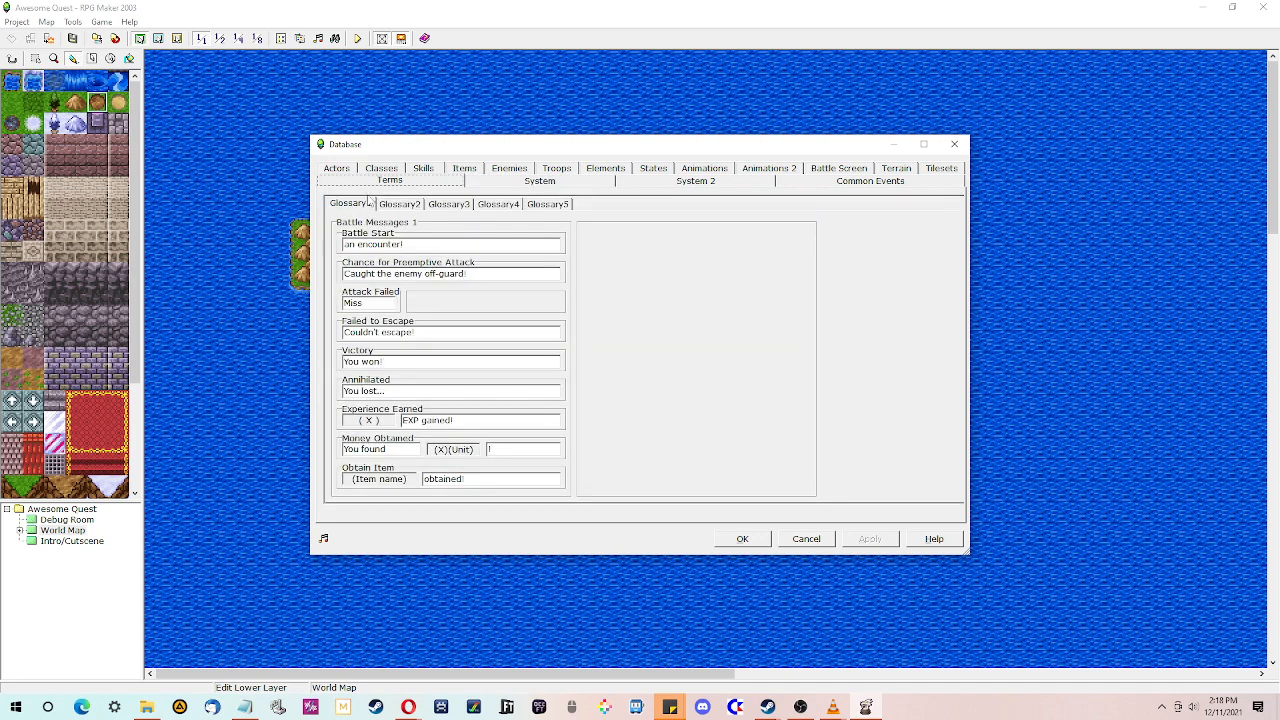
left_click_drag(408, 245, 341, 243)
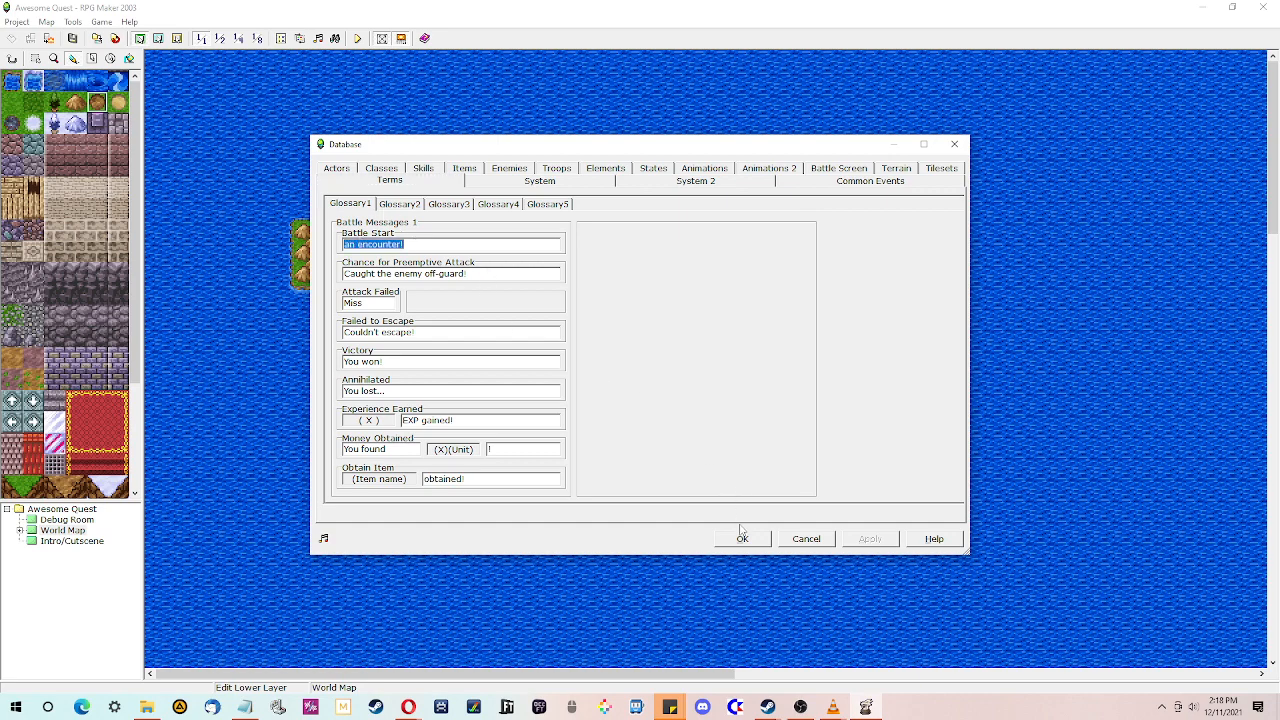
left_click(525, 184)
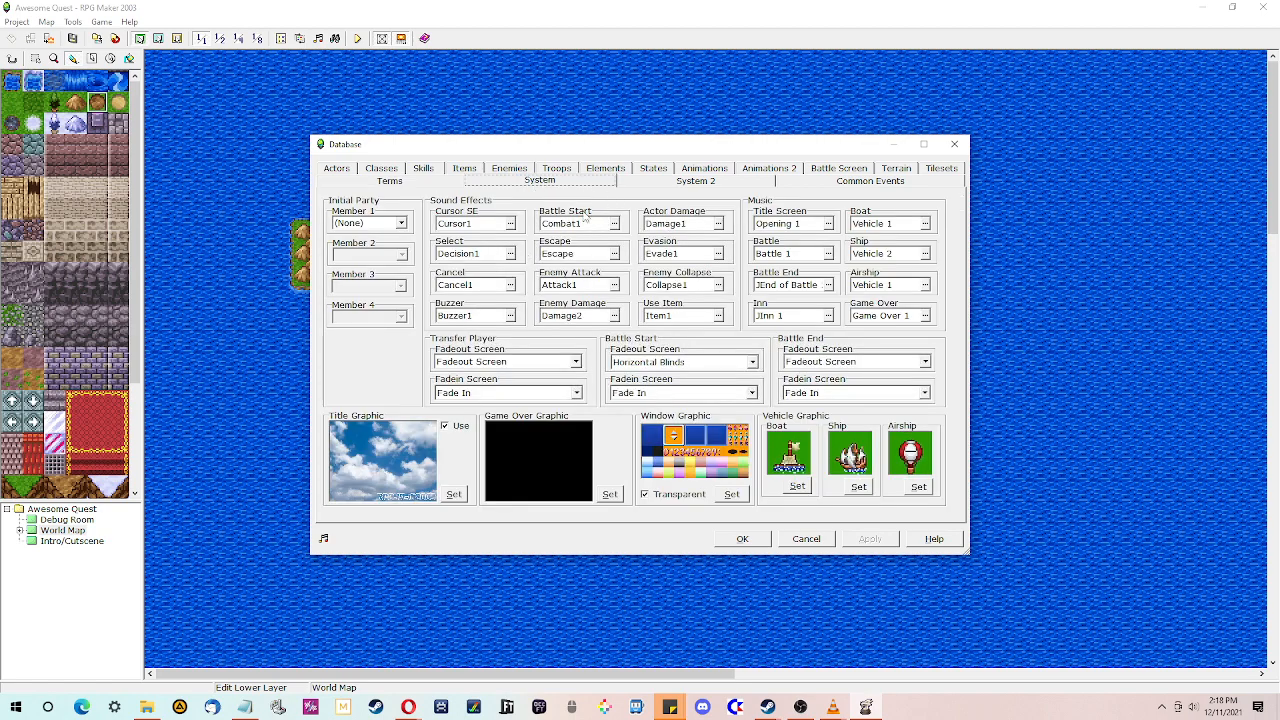
- Preview the Opening 1 title screen music in the BGM test, then stop it
left_click(816, 224)
left_click(828, 224)
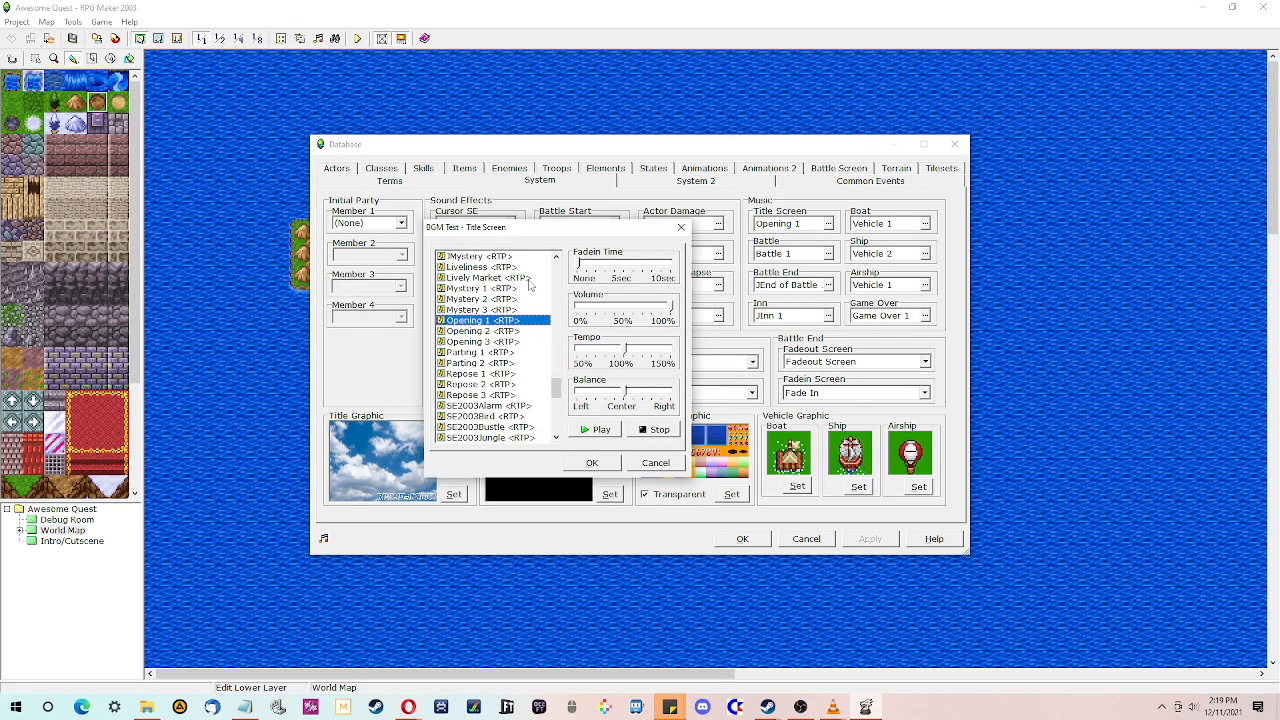
left_click(600, 430)
left_click(659, 430)
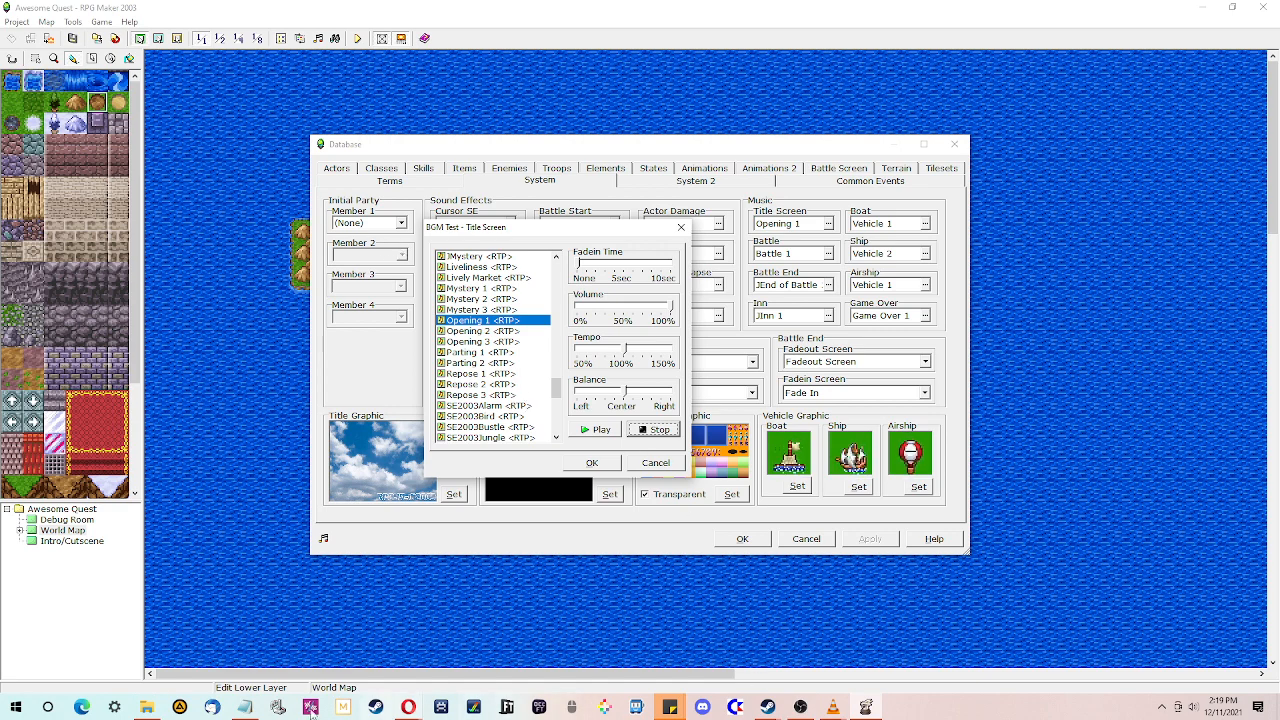
- Switch to the web browser and open vgmusic.com in a new tab
mouse_move(405, 707)
left_click(335, 645)
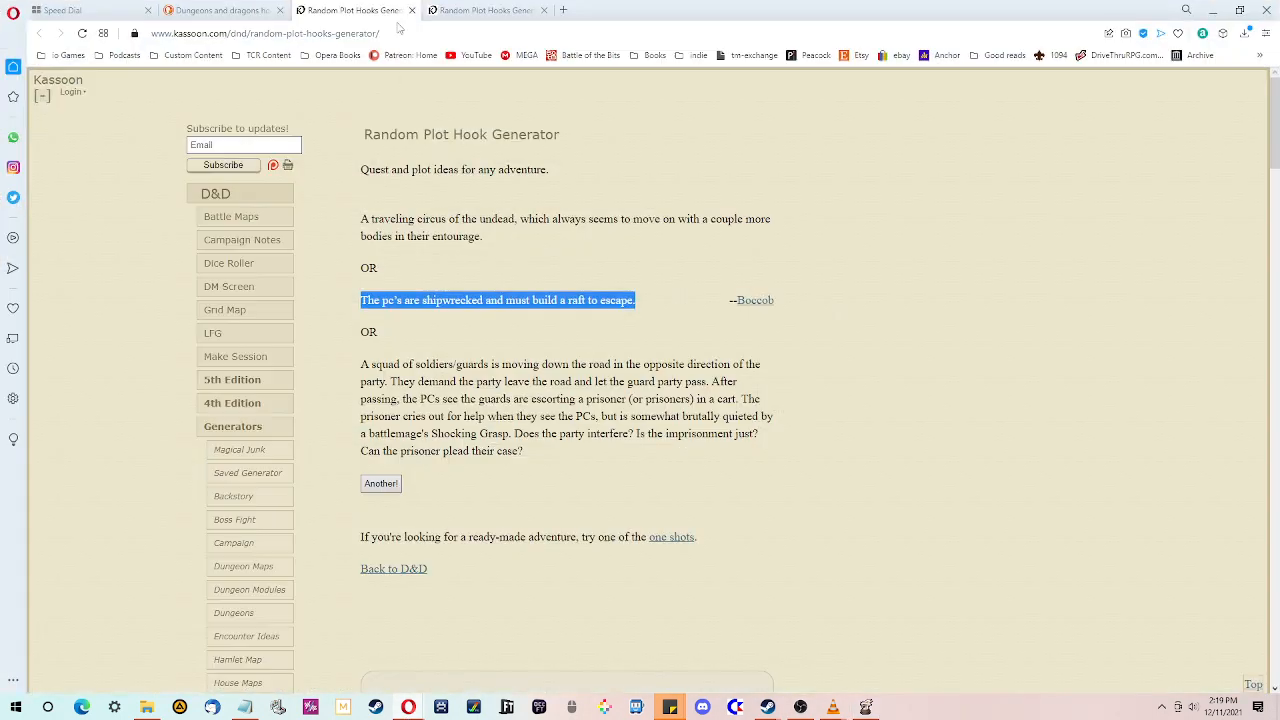
left_click(562, 10)
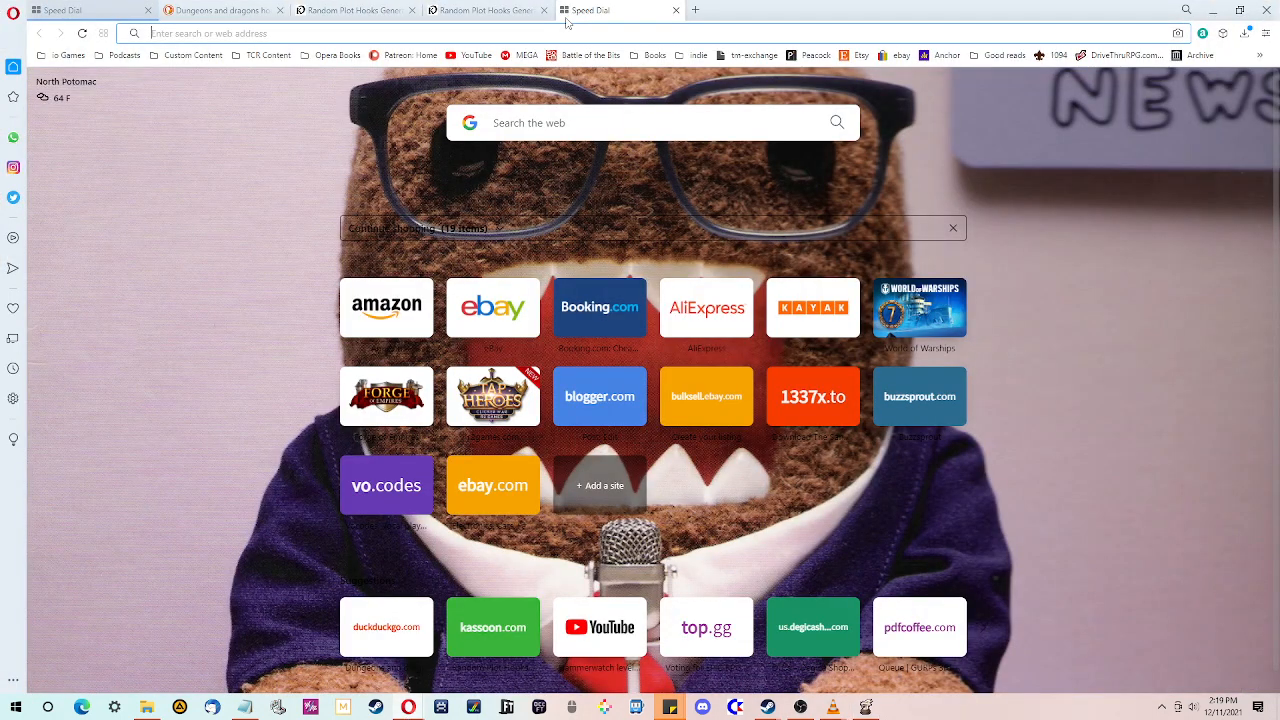
type("www.vg")
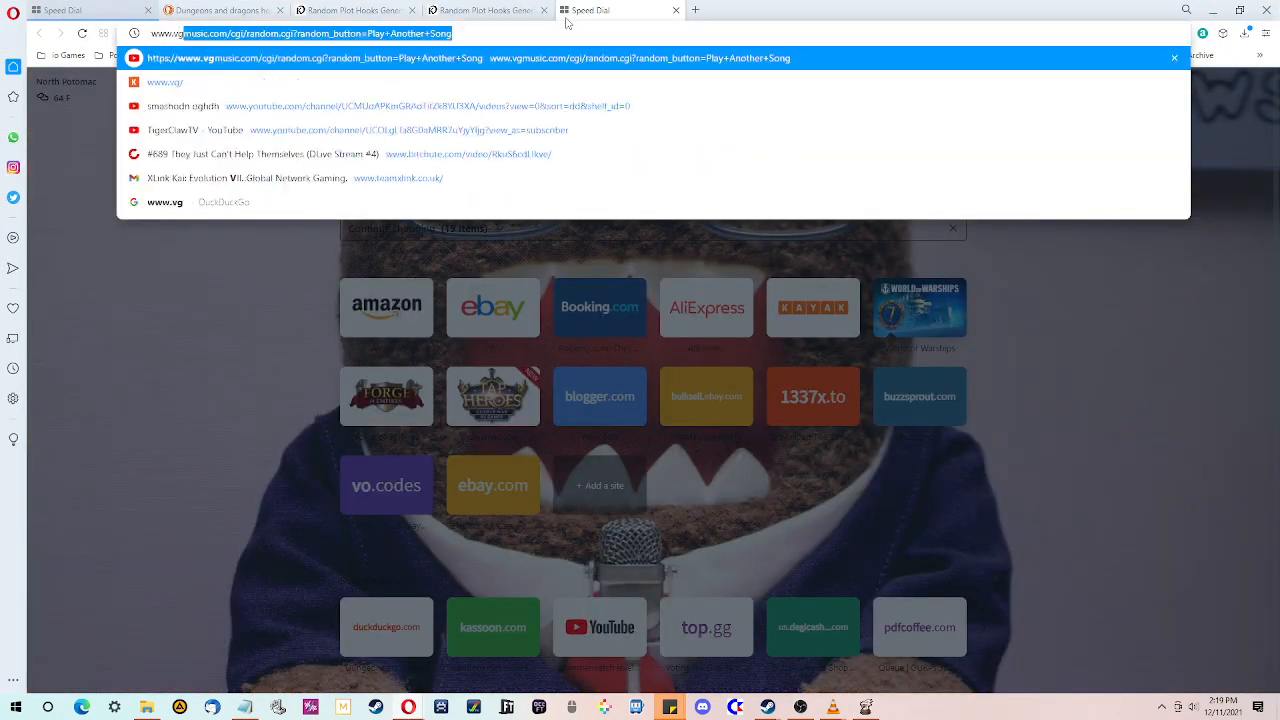
type("music.")
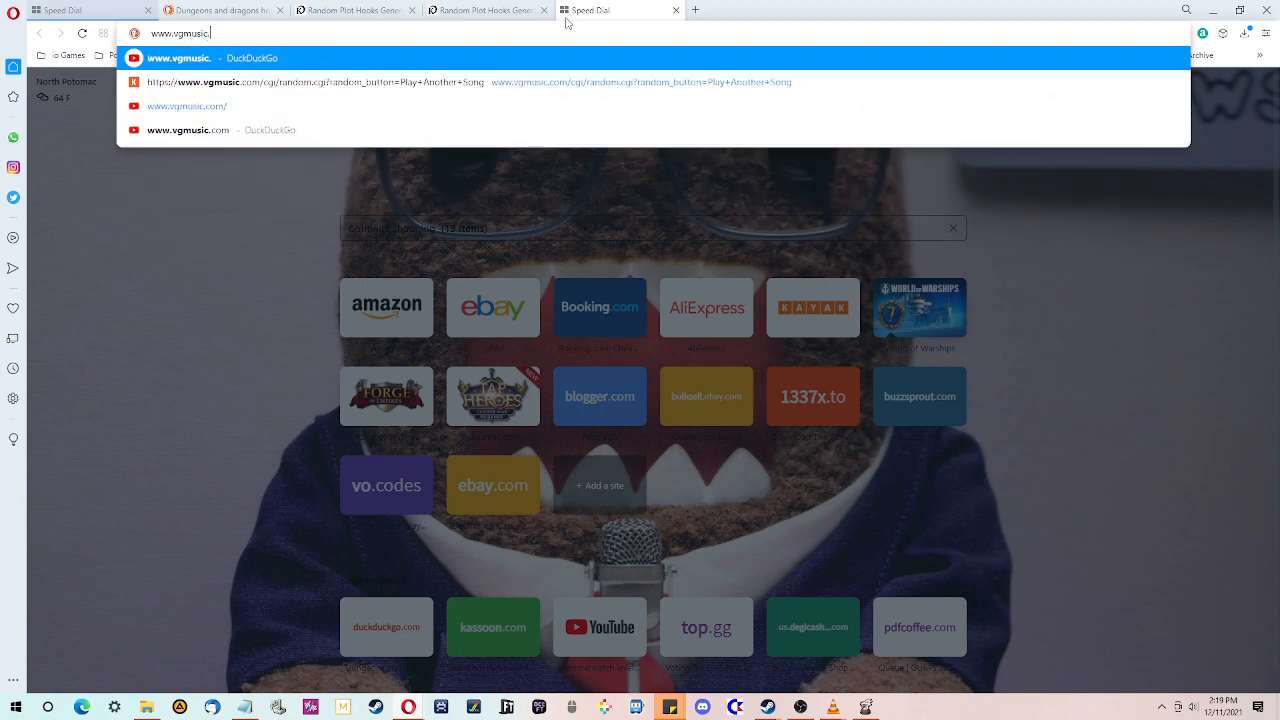
key("Down")
key("Return")
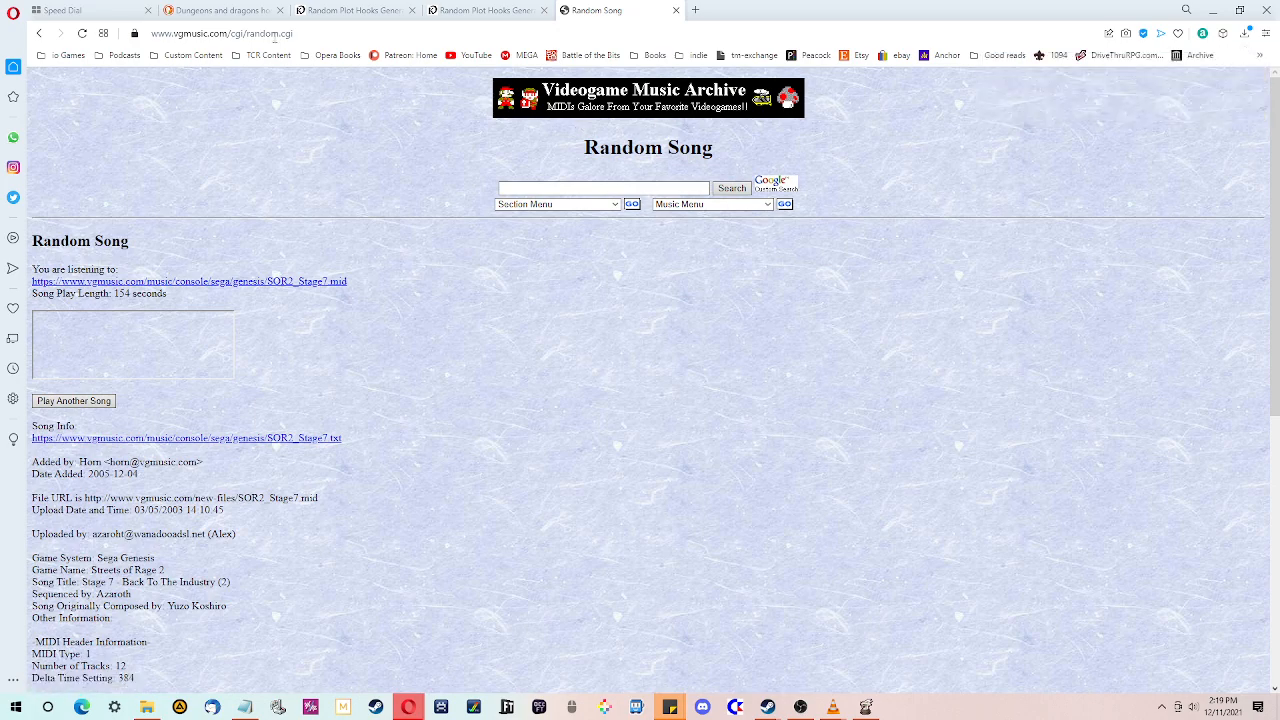
- Trim the address to load the vgmusic.com home page
left_click(228, 33)
left_click(228, 33)
left_click_drag(228, 33, 606, 36)
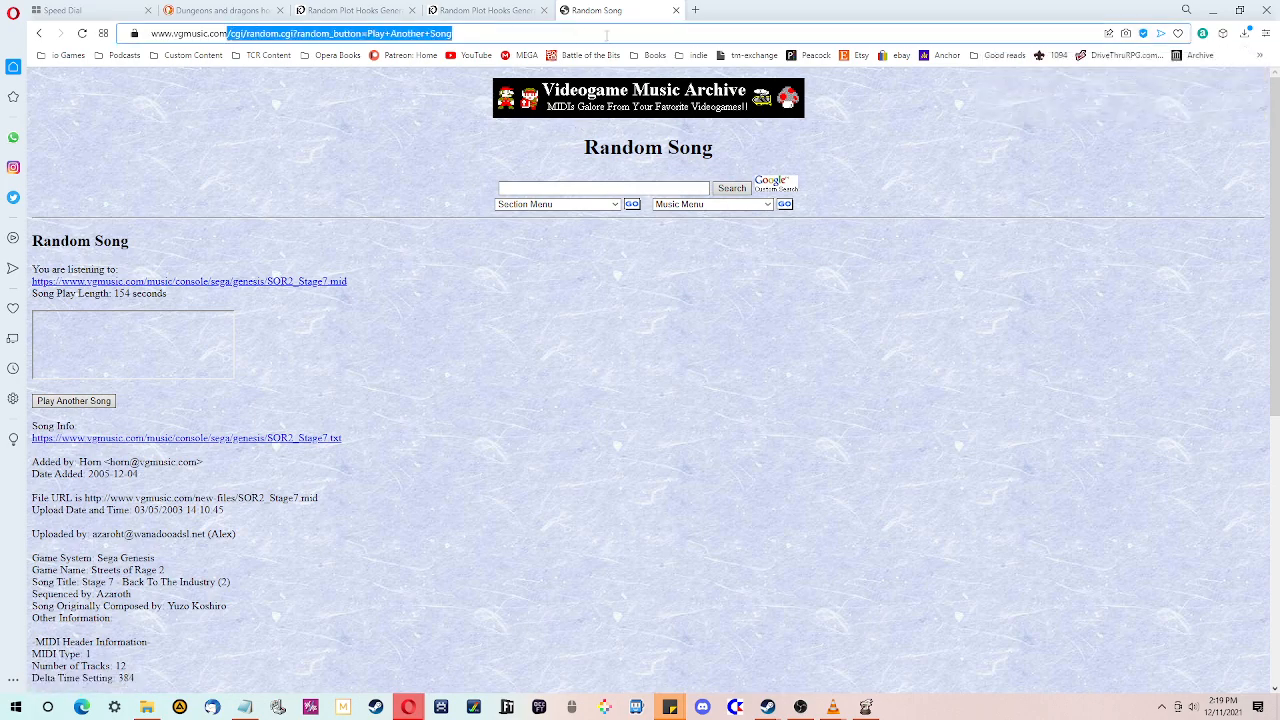
key("BackSpace")
key("Return")
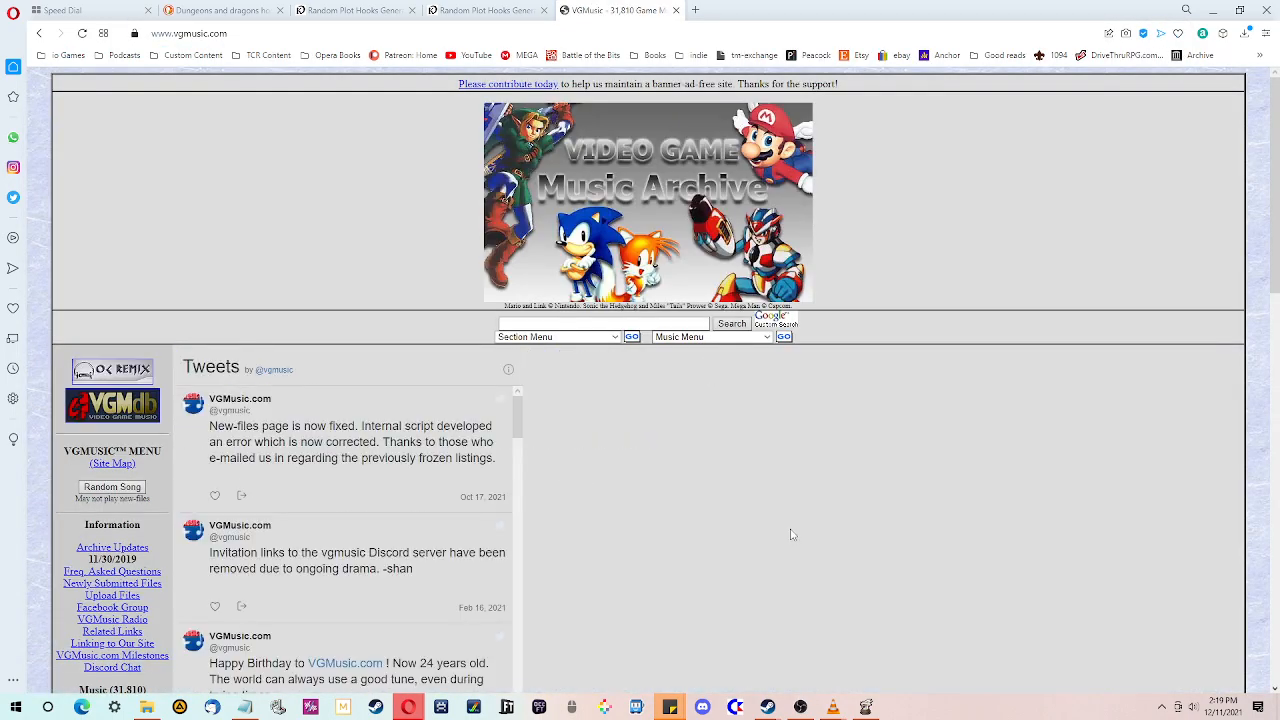
- Scroll through the vgmusic.com home page to browse its sections
scroll(463, 414, "down", 5)
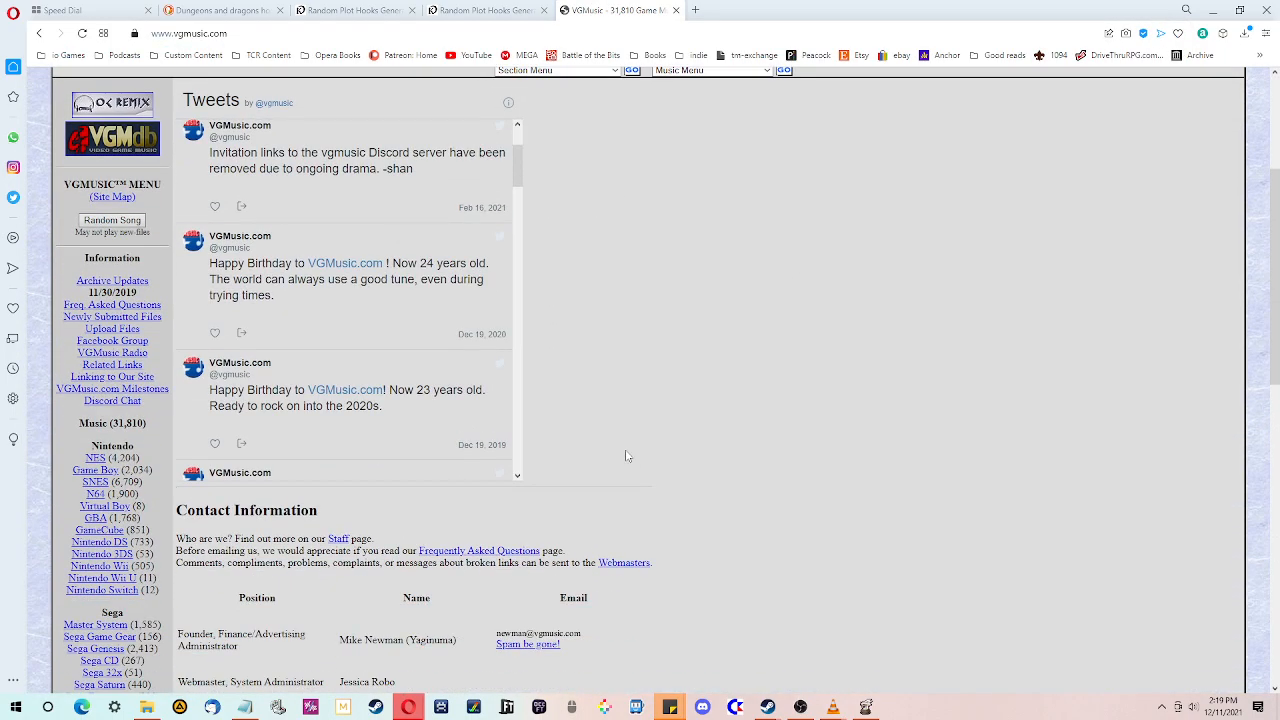
scroll(735, 480, "down", 6)
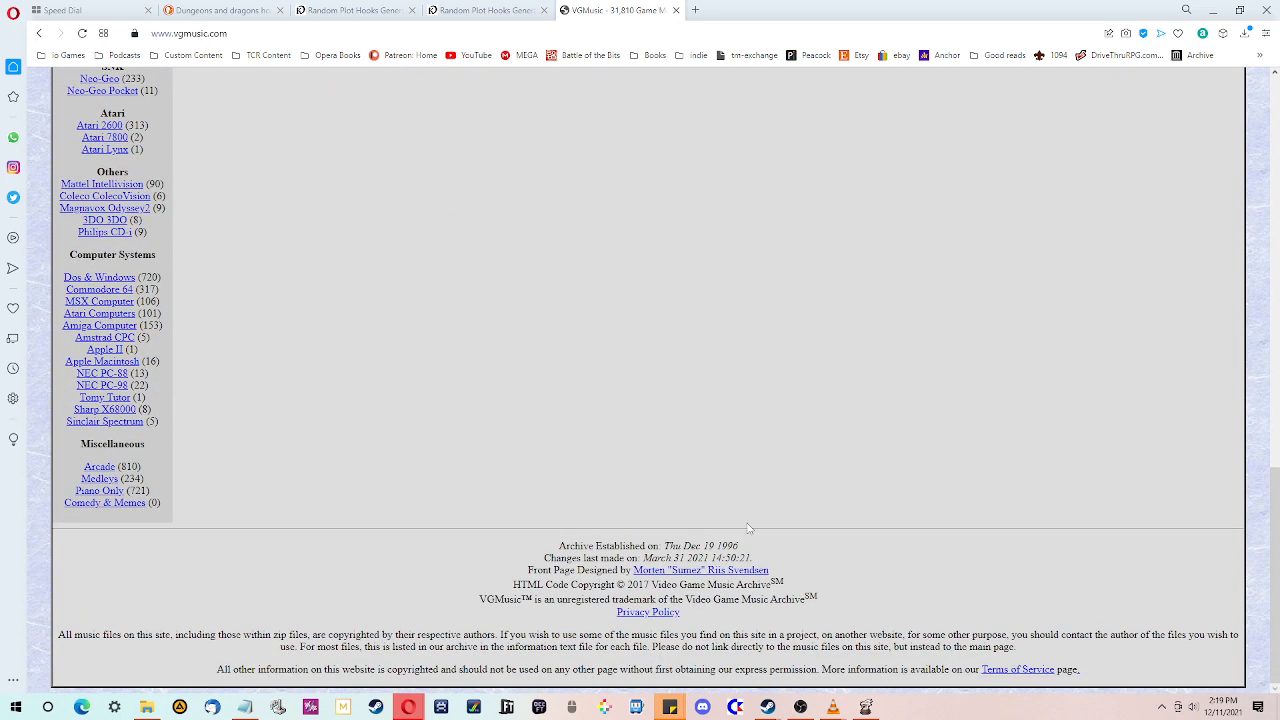
double_click(727, 546)
scroll(842, 538, "up", 10)
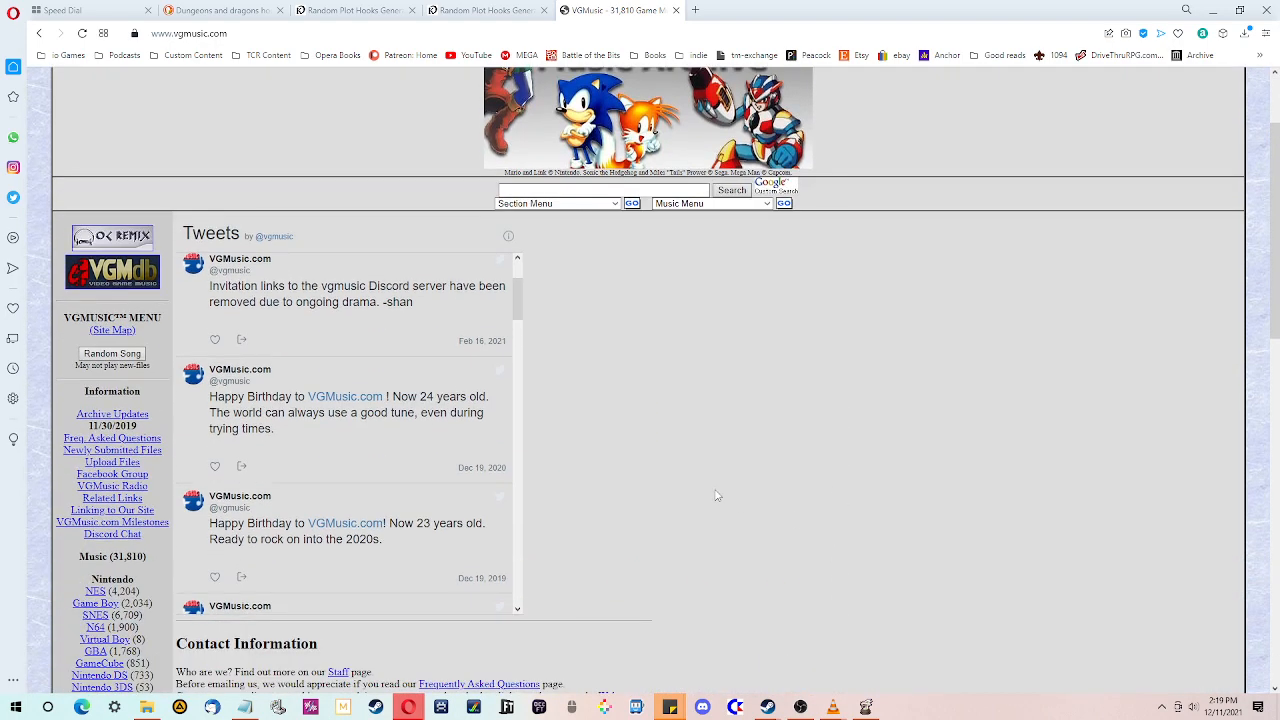
scroll(690, 505, "down", 10)
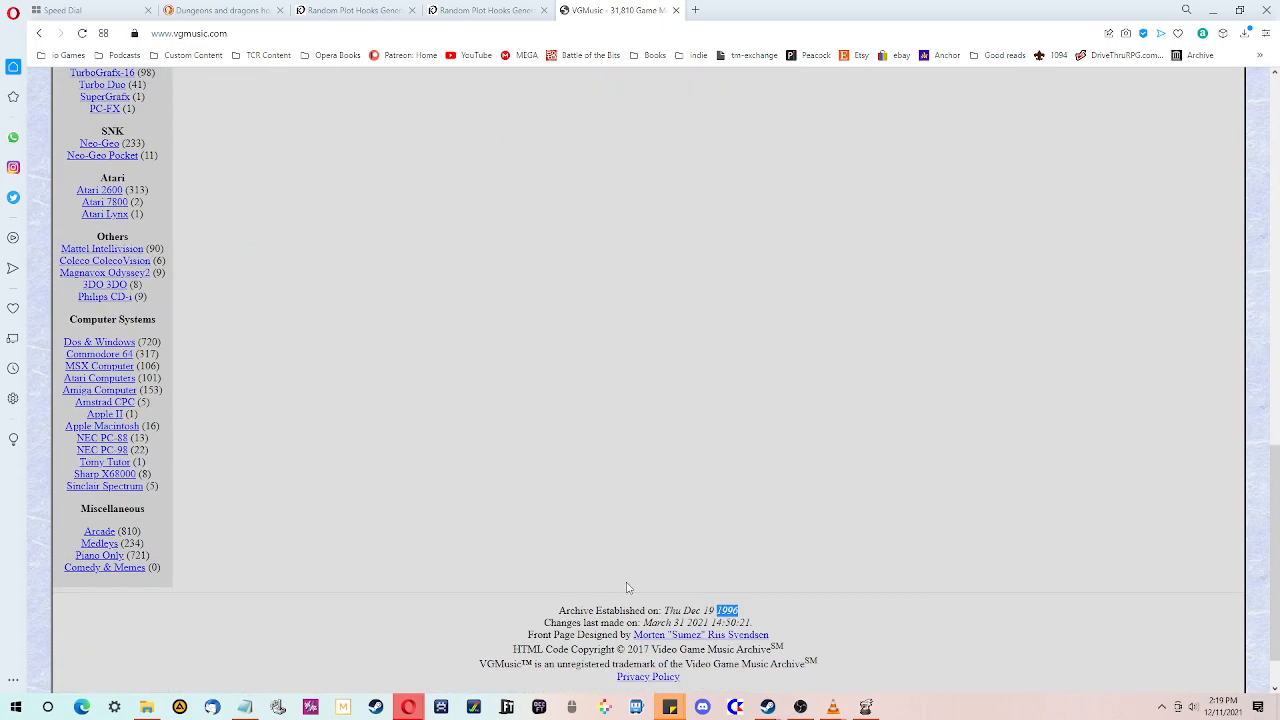
scroll(606, 526, "up", 10)
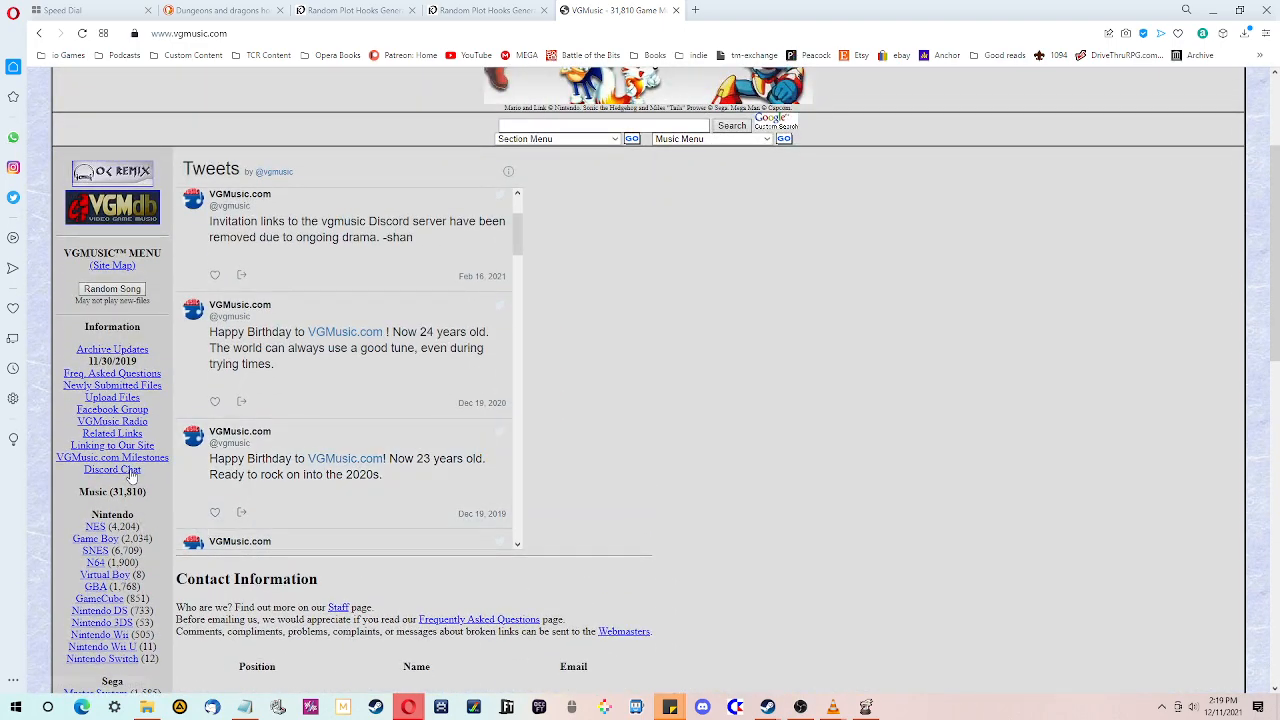
scroll(112, 292, "up", 2)
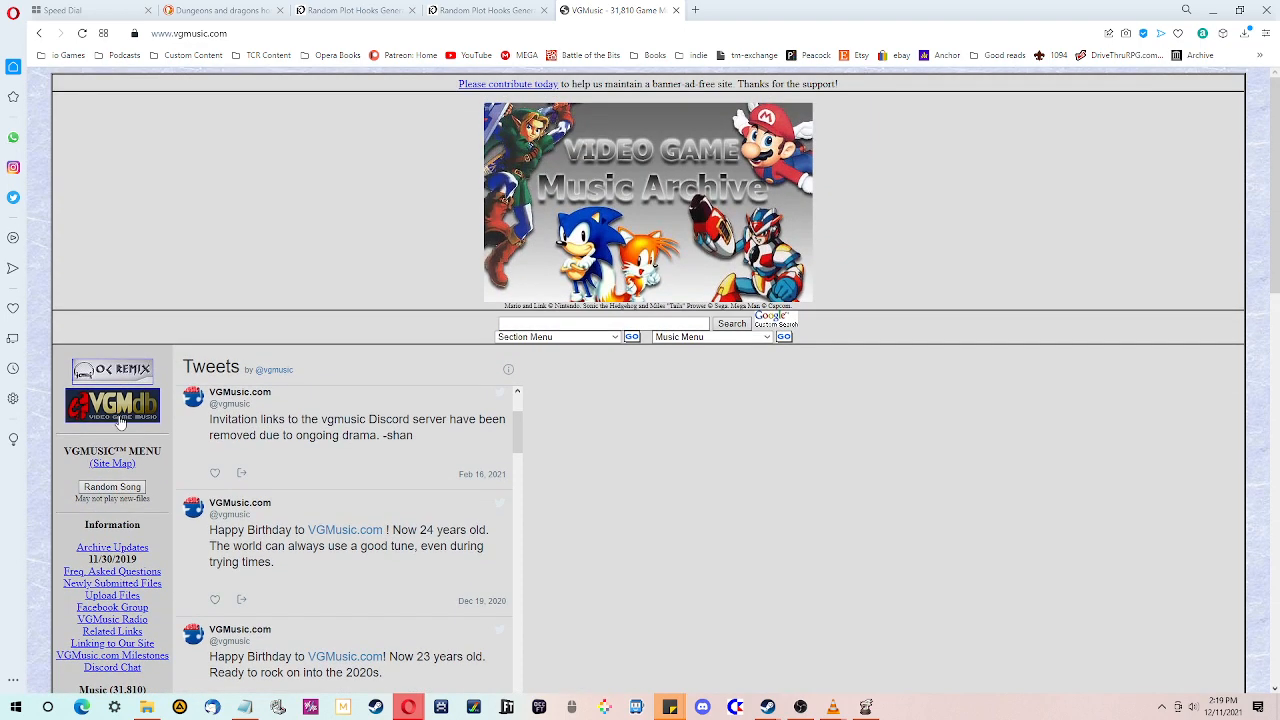
- Request a random song, open the downloaded MIDI in the player, and close it
left_click(112, 487)
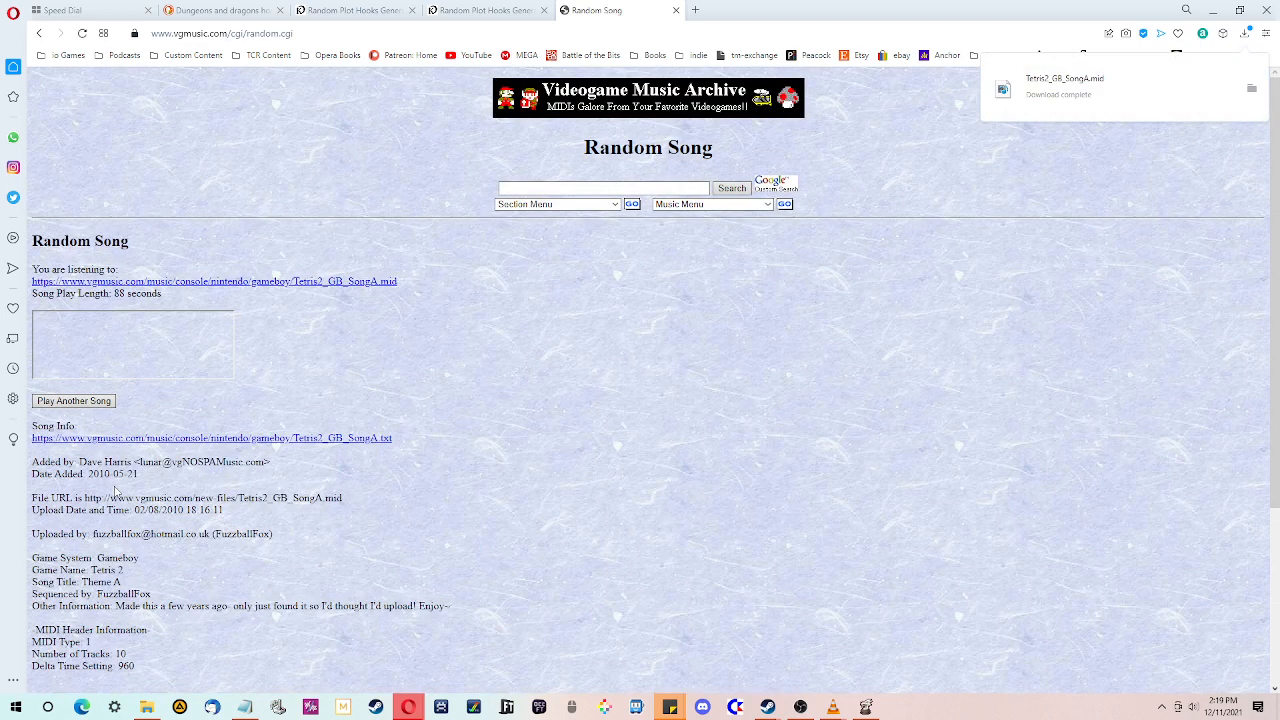
left_click(1055, 84)
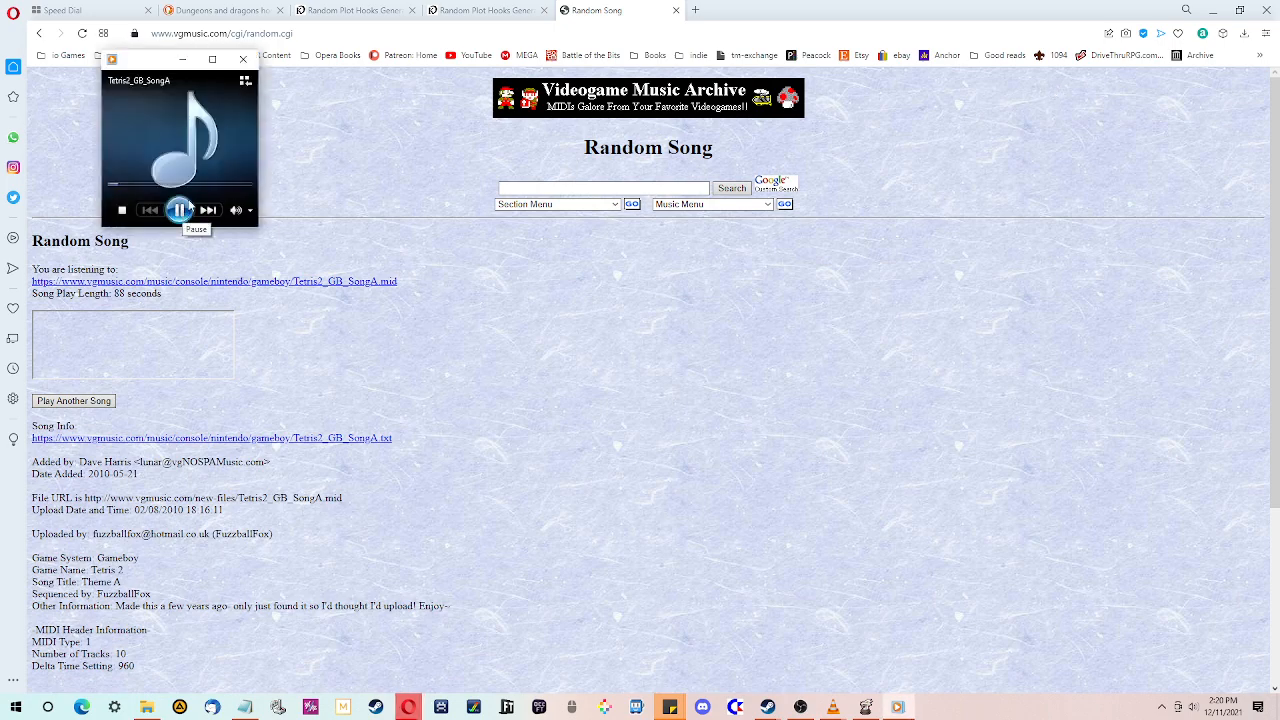
left_click(241, 60)
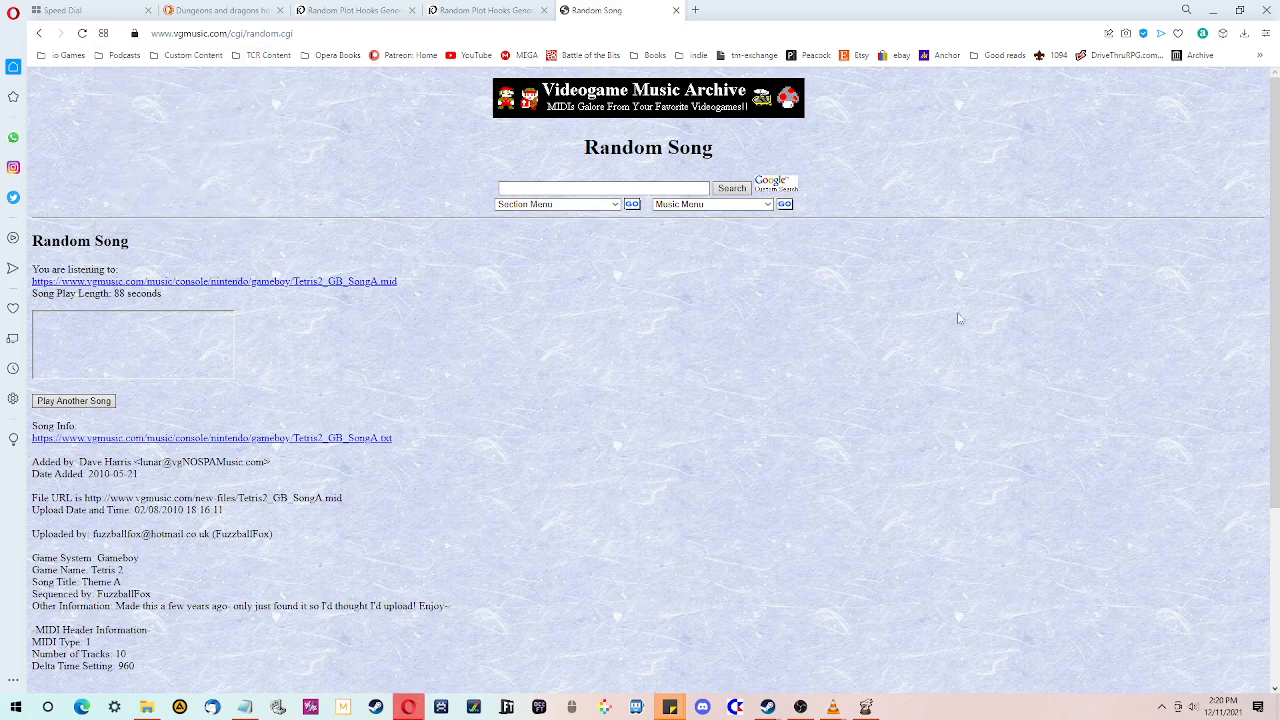
- Play two more random songs, closing the first player and pausing the last
left_click(84, 405)
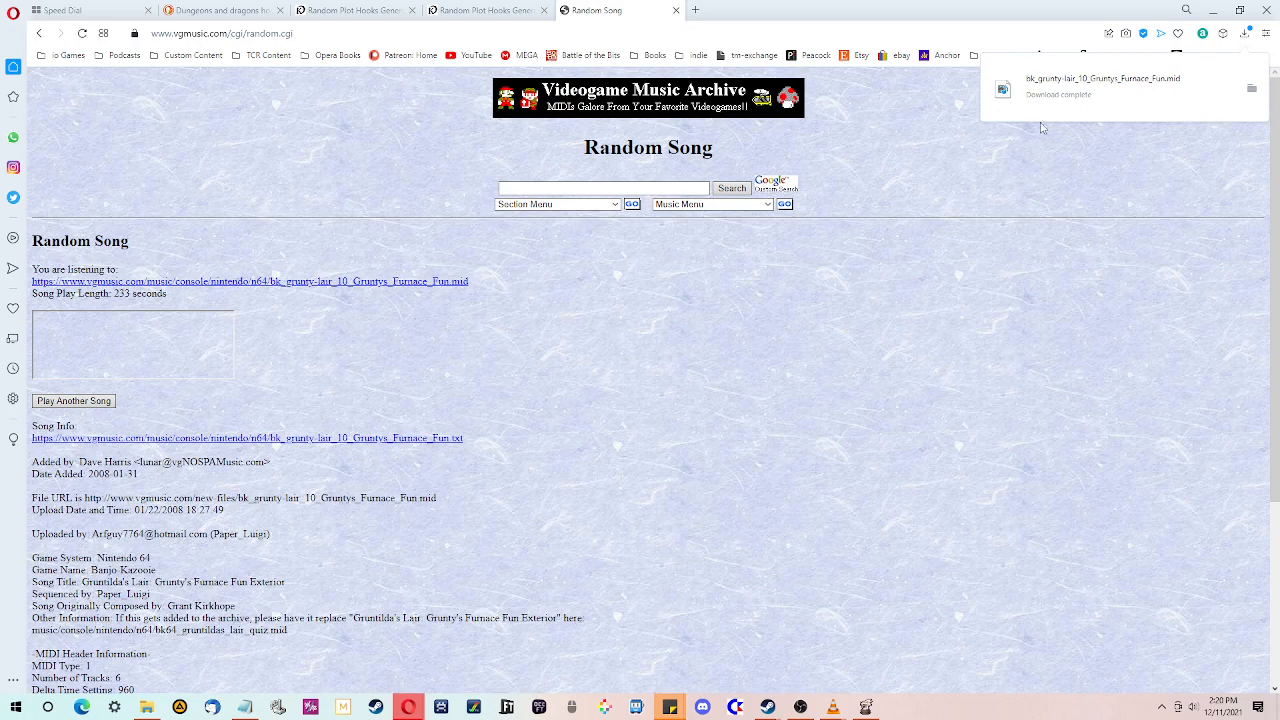
left_click(1110, 92)
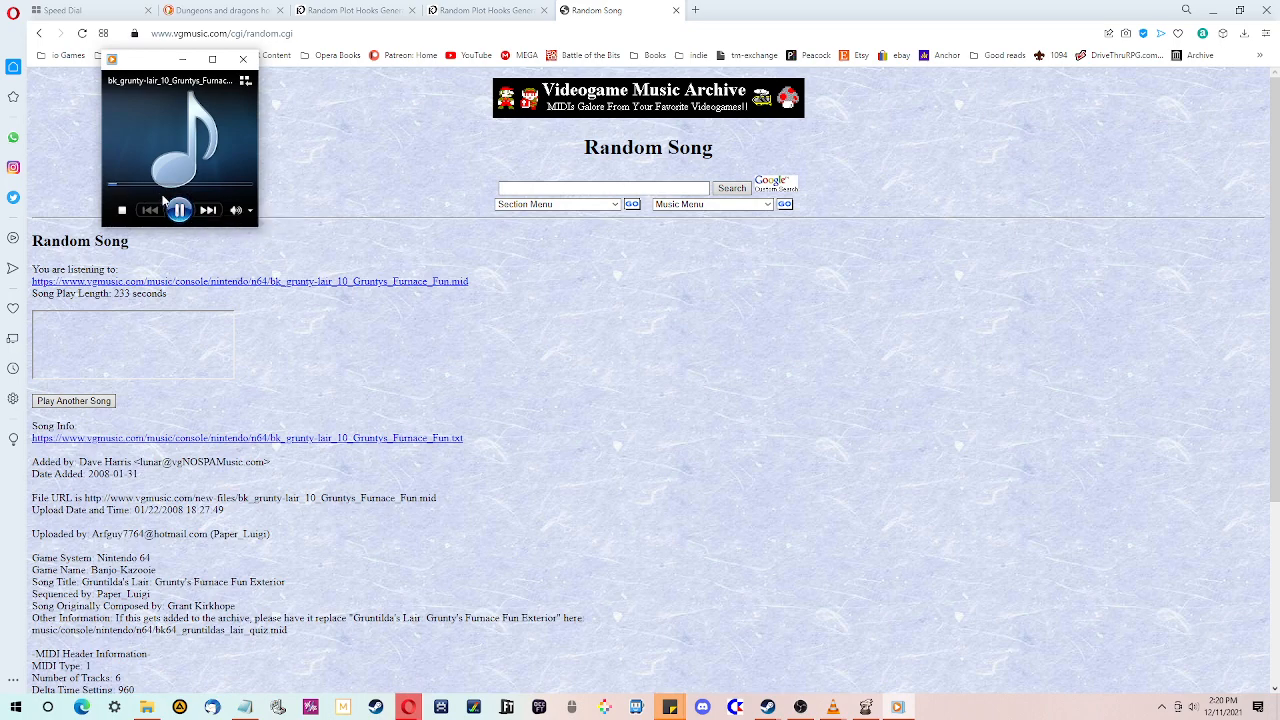
left_click(244, 62)
left_click(87, 404)
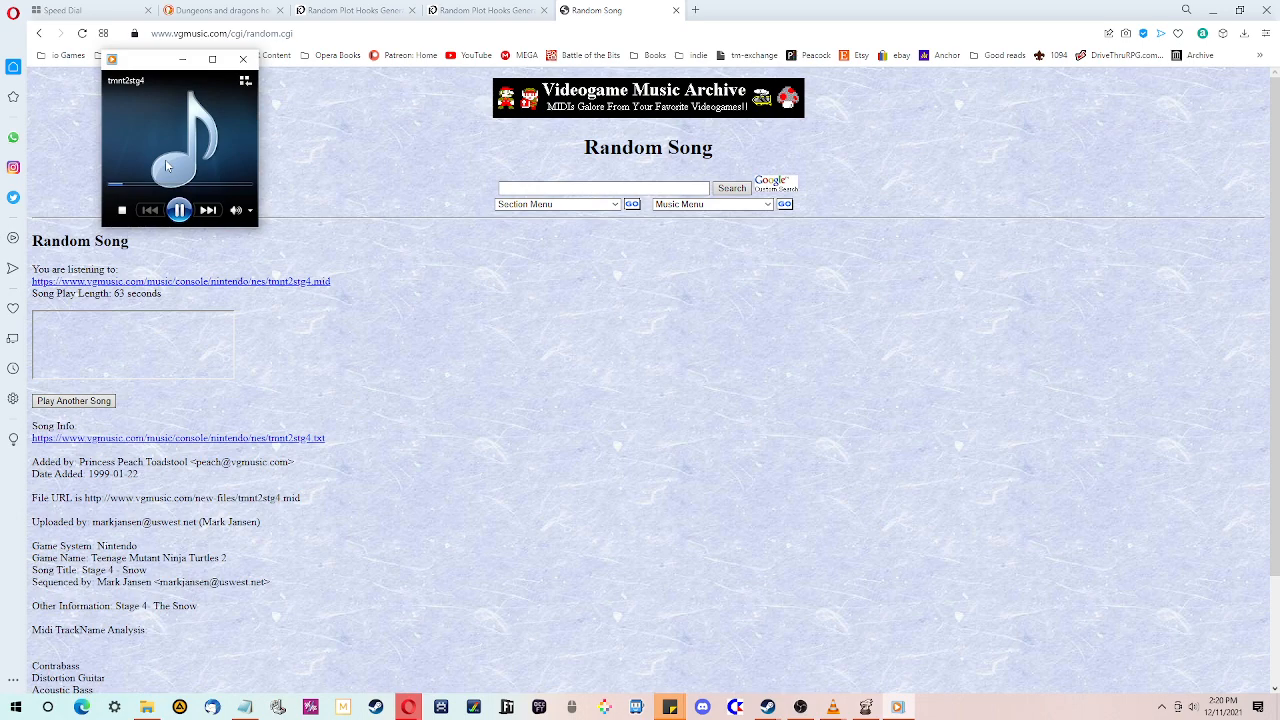
left_click(179, 210)
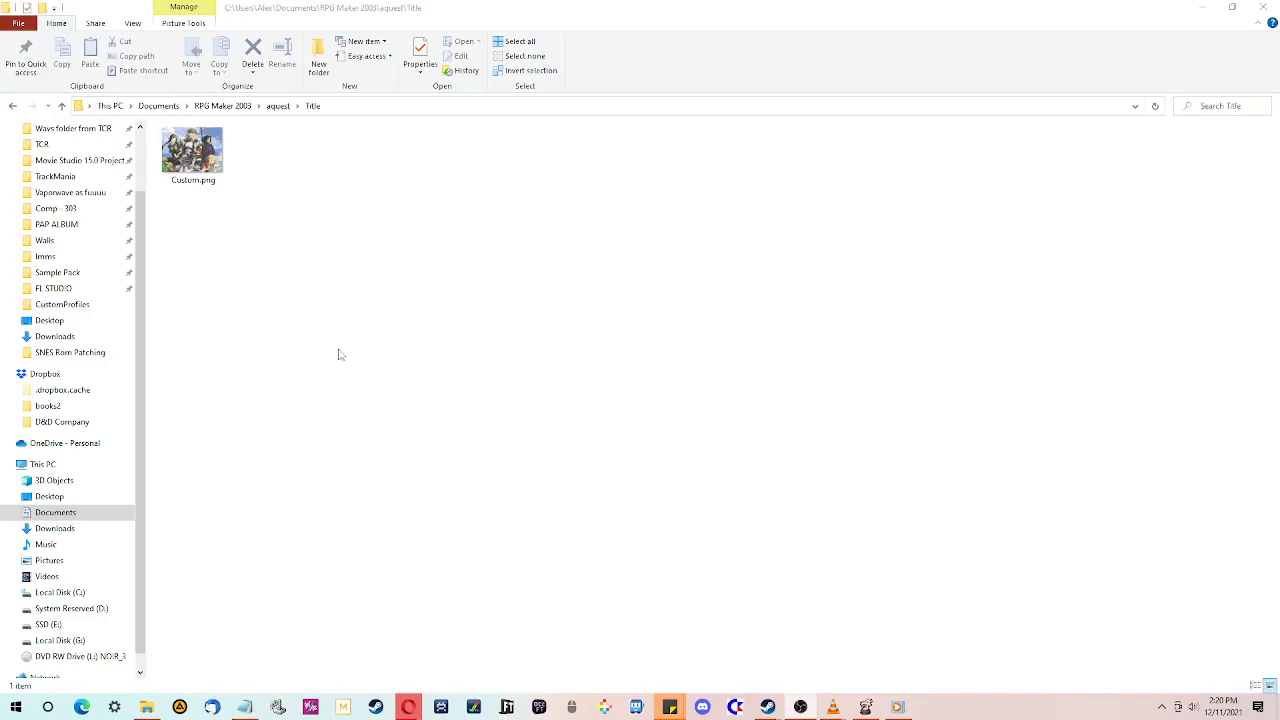
- Open the Awesome Quest project's Music folder in the file explorer
left_click(339, 350)
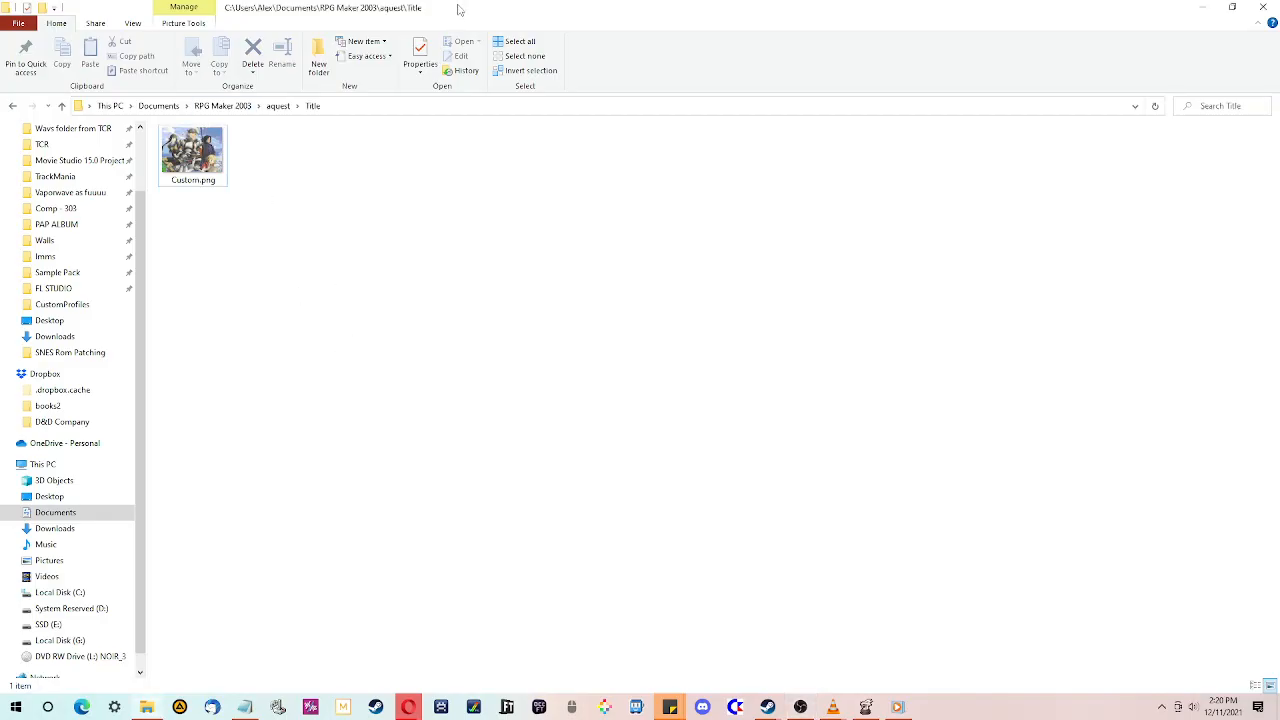
left_click_drag(459, 6, 716, 56)
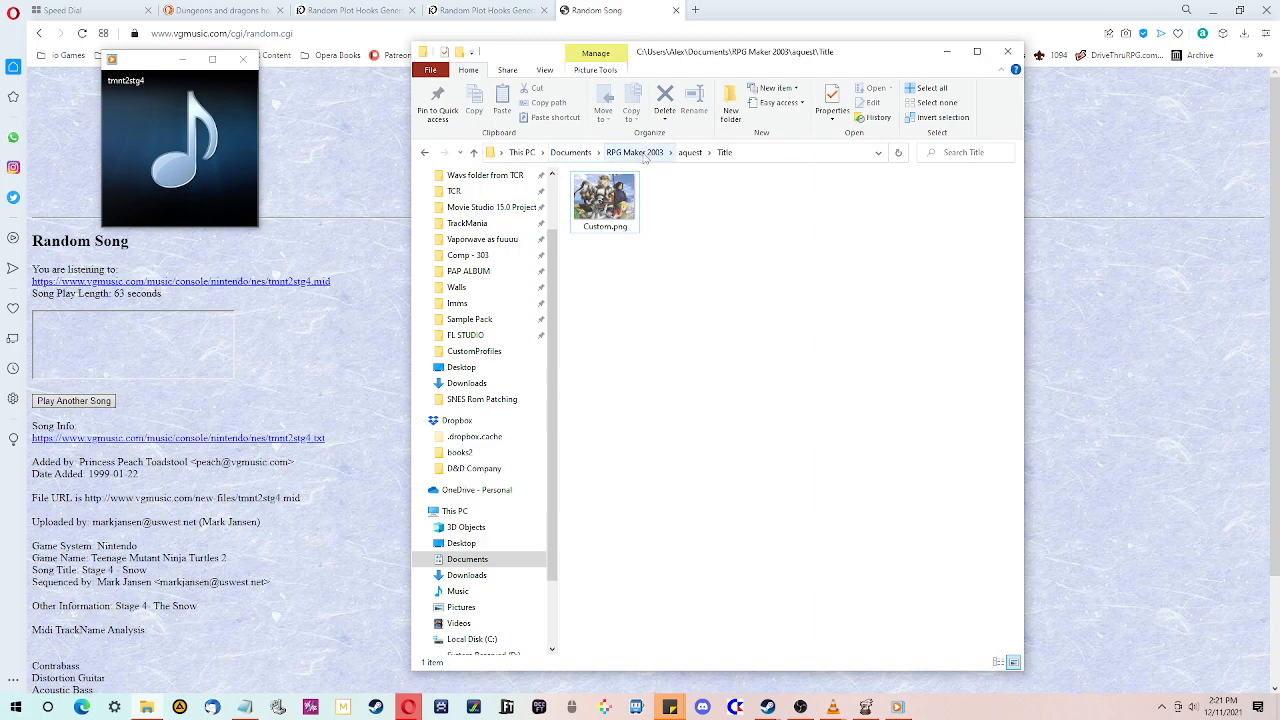
left_click(689, 155)
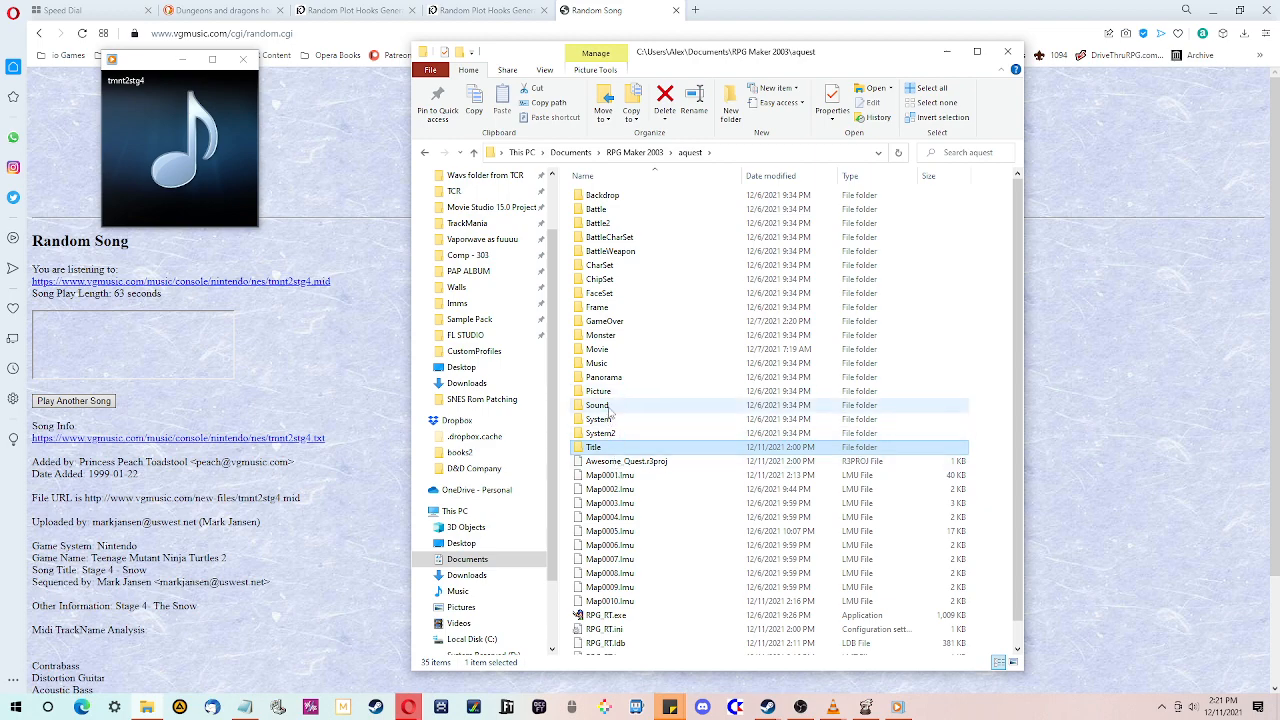
double_click(600, 363)
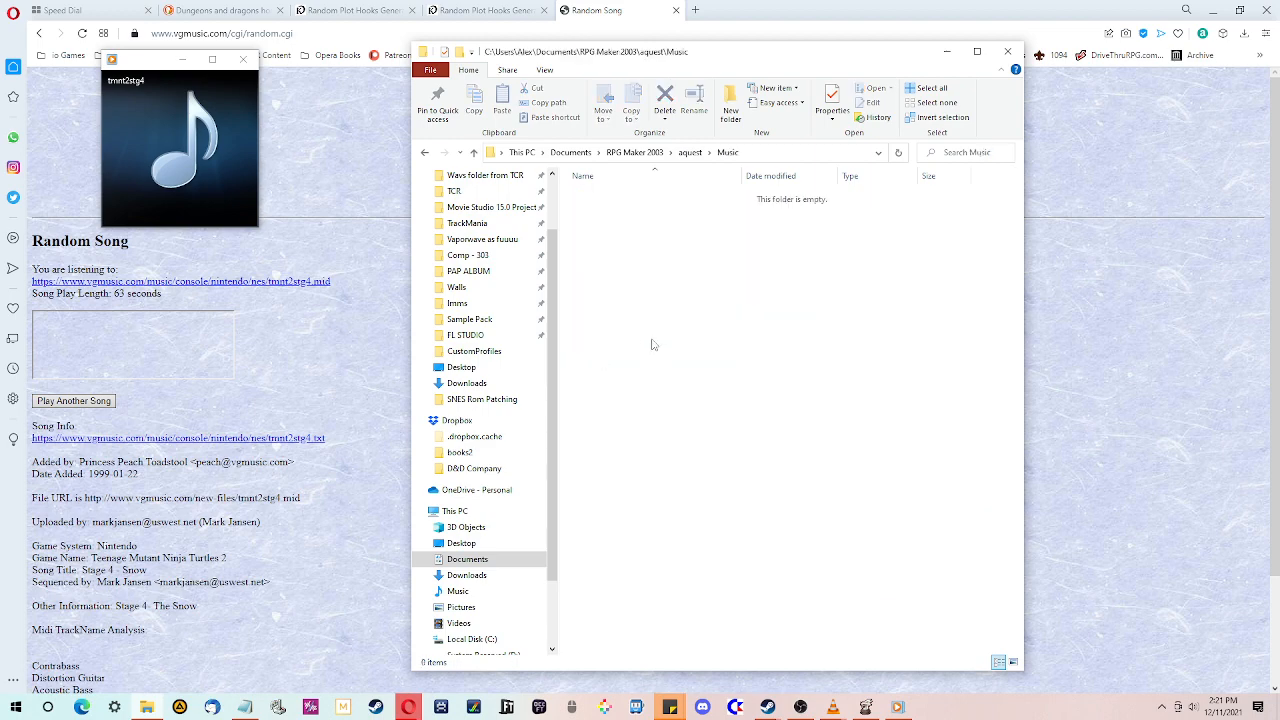
- Arrange the browser and file explorer windows so both are visible over RPG Maker
left_click(1244, 33)
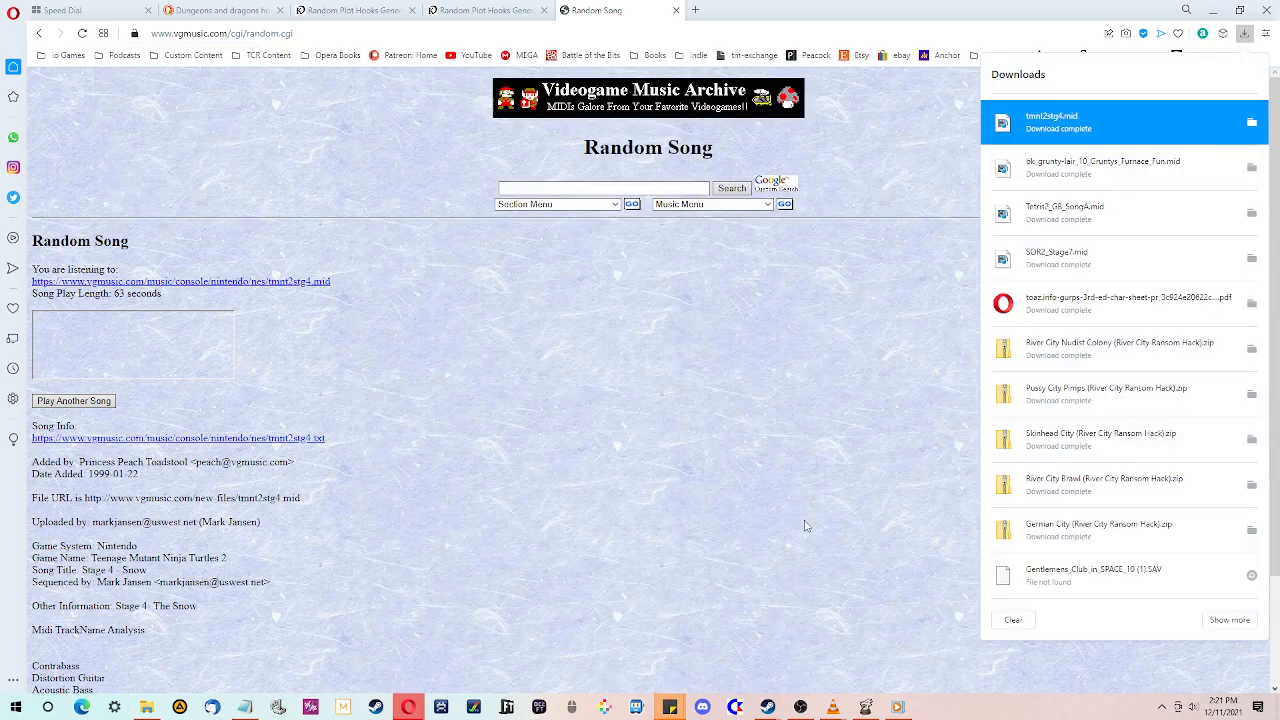
left_click(815, 503)
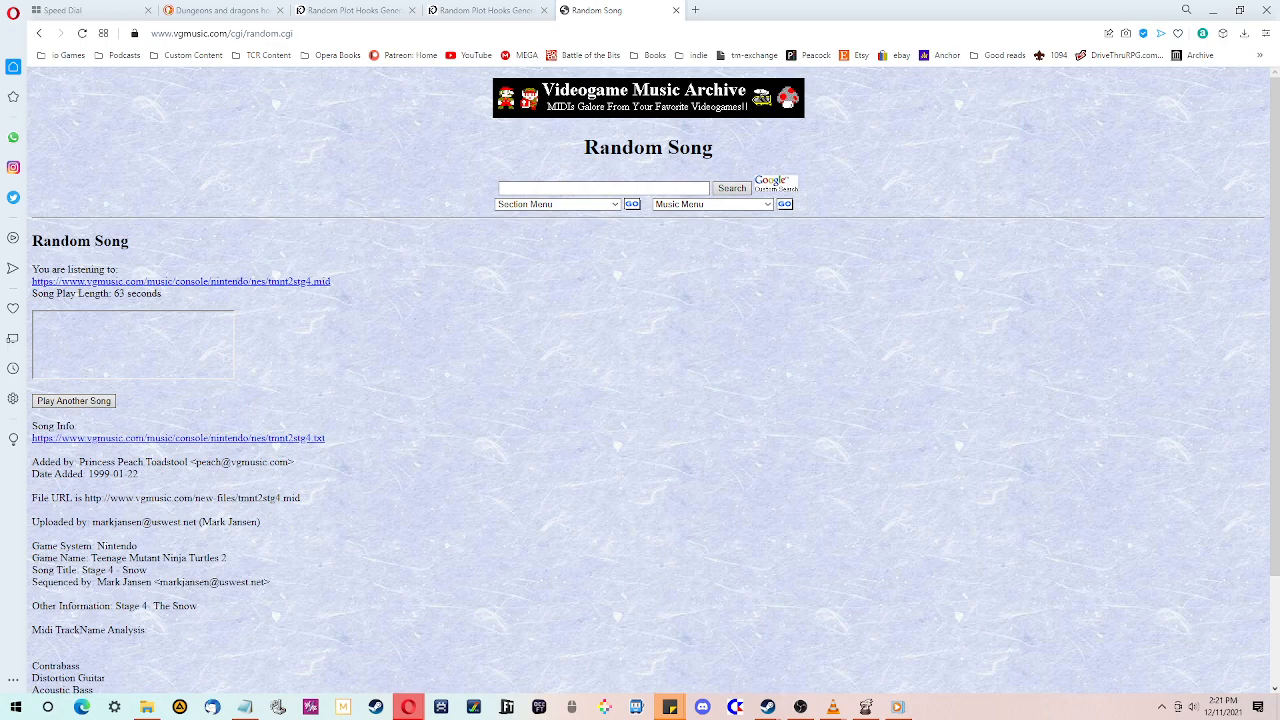
left_click(148, 712)
left_click_drag(842, 9, 823, 23)
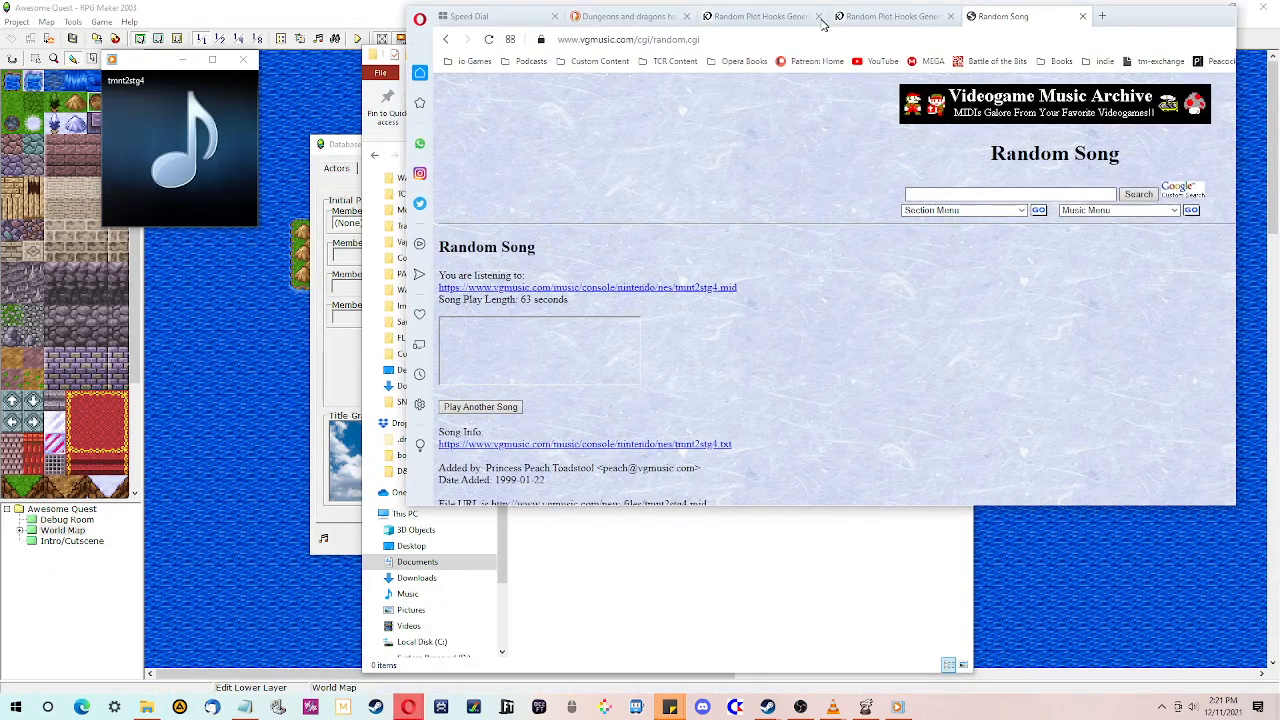
left_click(692, 512)
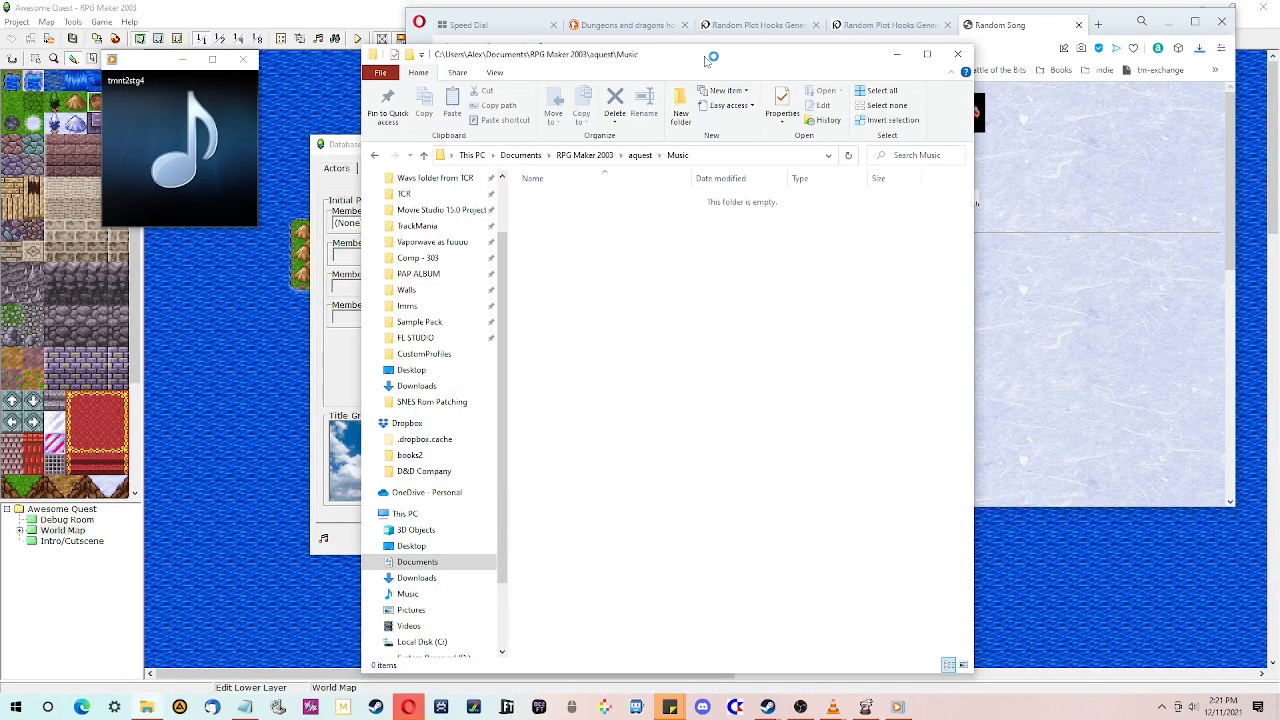
- Copy the downloaded tmnt2stg4.mid from the browser's downloads list into the project's Music folder
left_click(1199, 47)
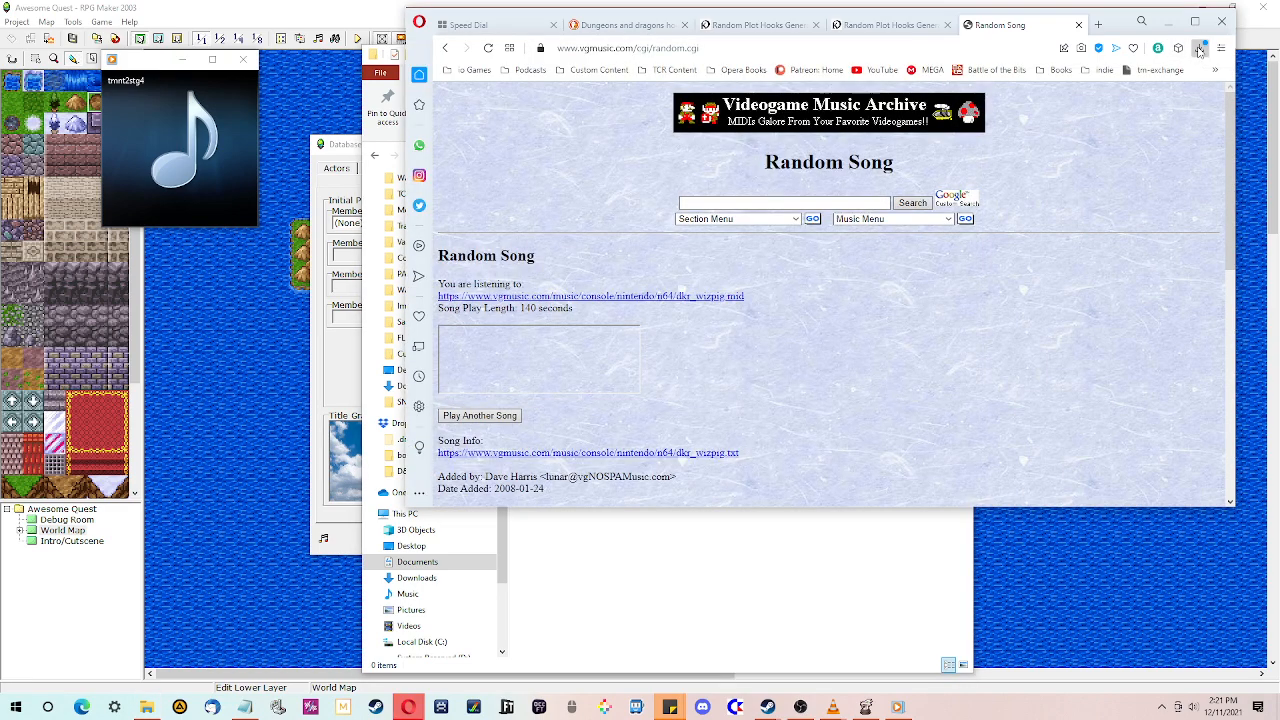
left_click(1199, 47)
left_click_drag(1047, 186, 654, 569)
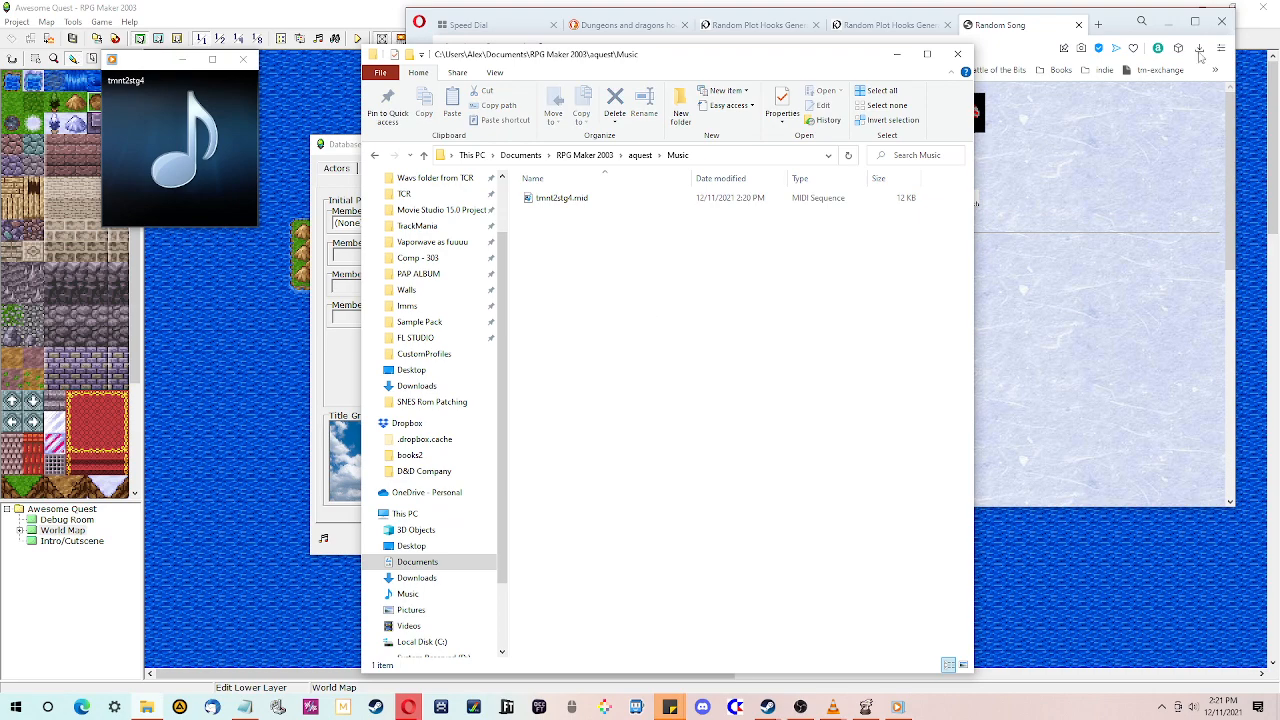
left_click(1070, 365)
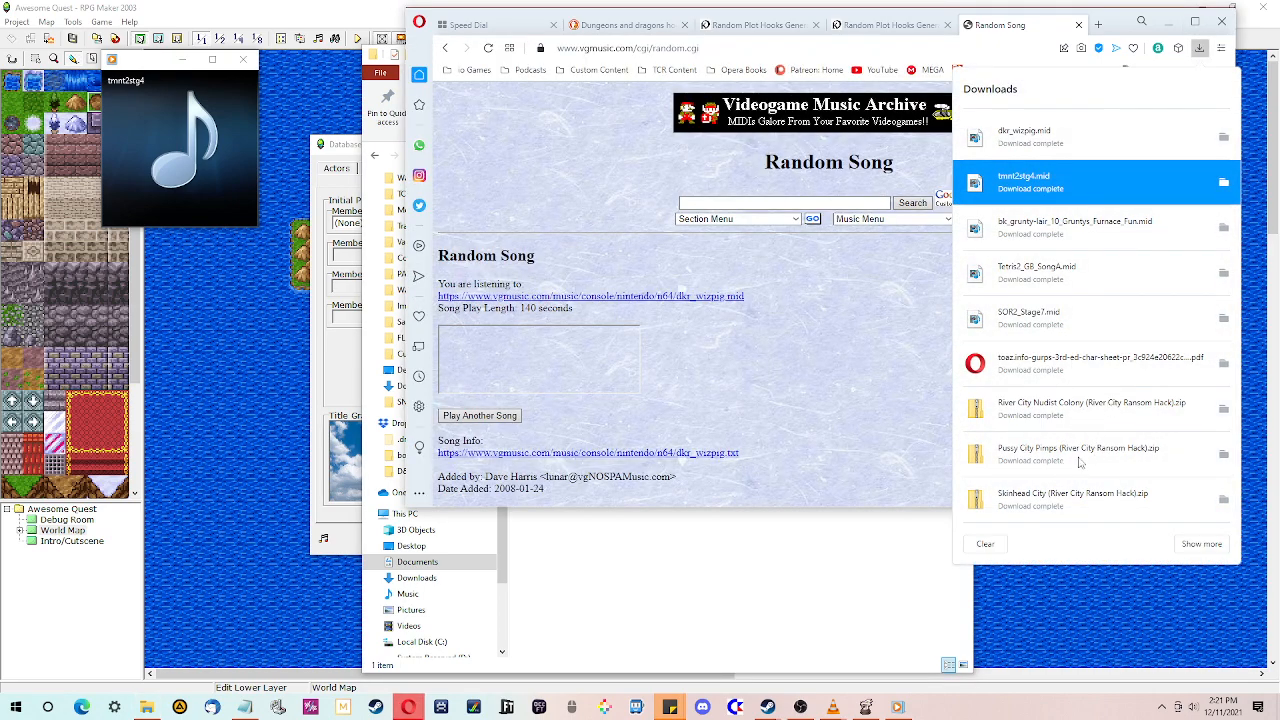
left_click(731, 592)
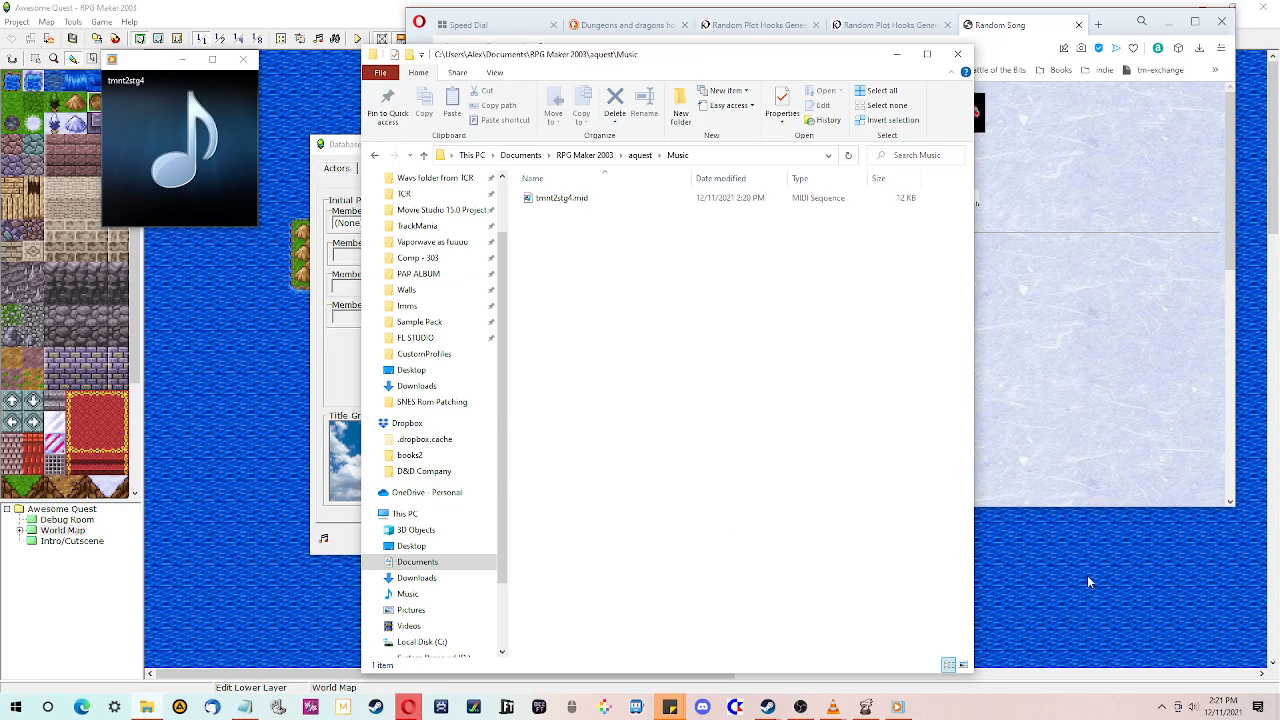
- Check the Title Screen music list in the Database and close the Database
left_click(1048, 540)
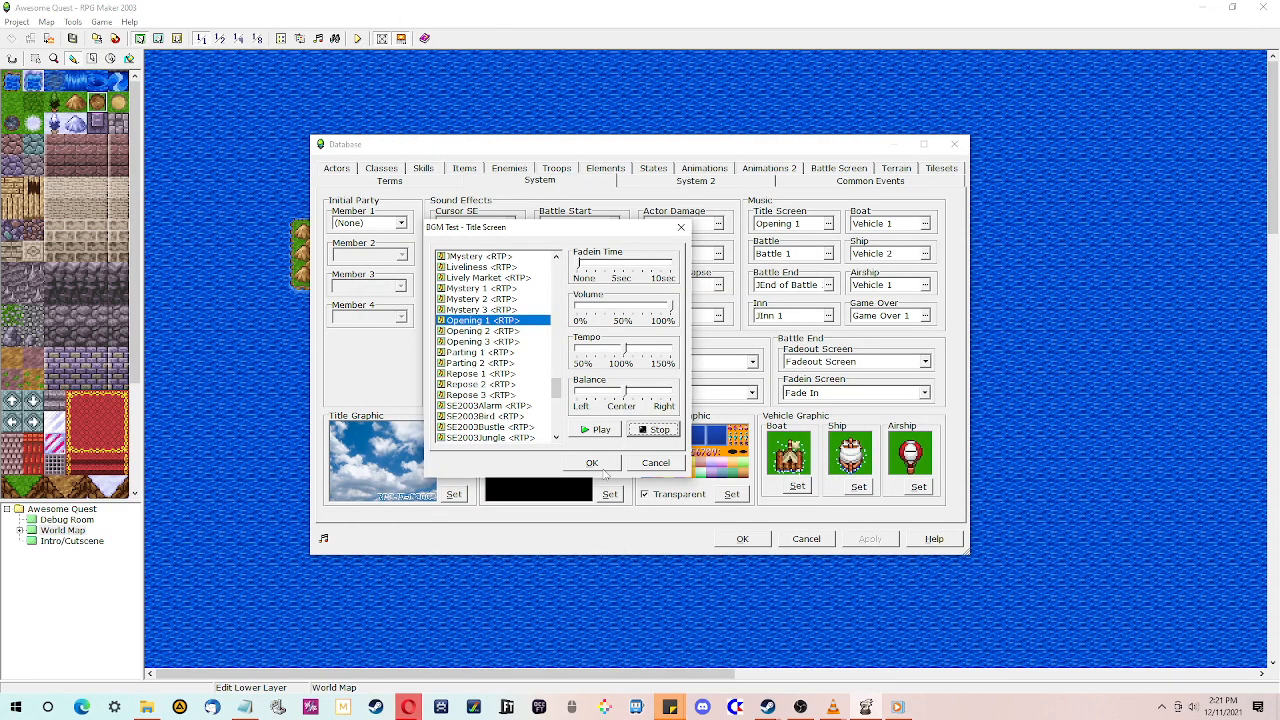
left_click(598, 464)
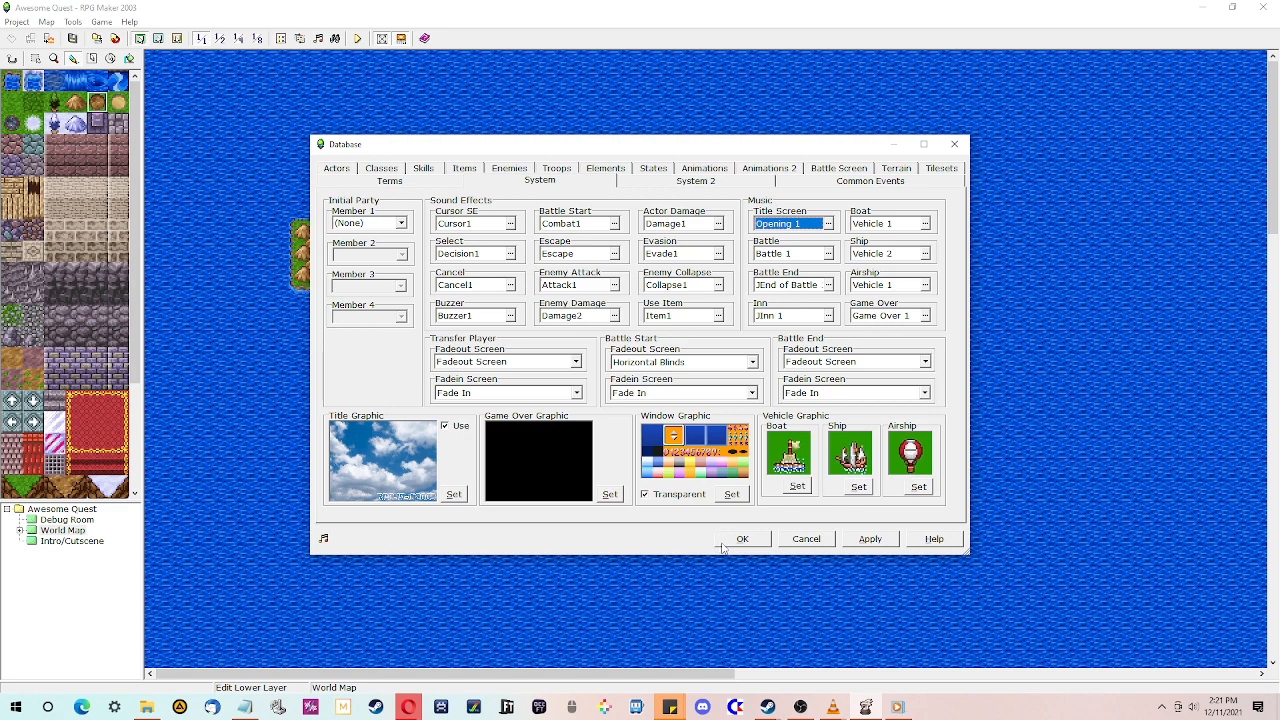
left_click(828, 224)
left_click(656, 463)
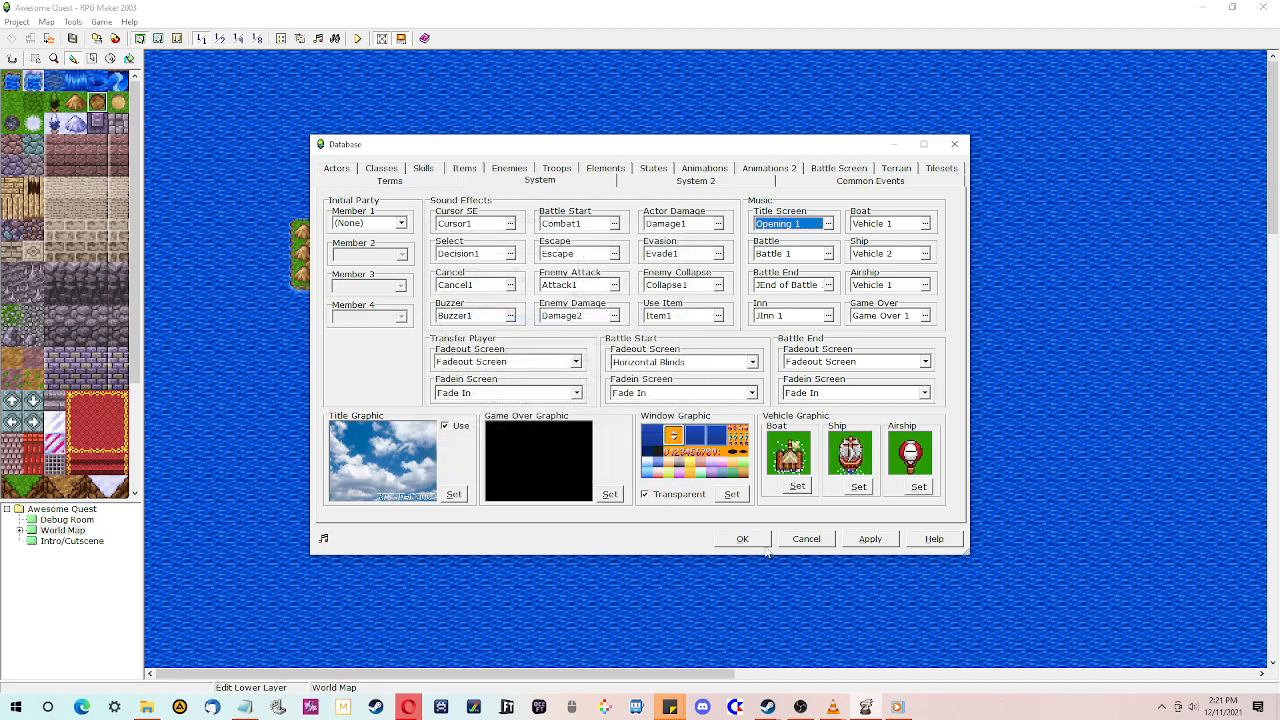
left_click(742, 538)
- Save and close the project, relaunch RPG Maker 2003 from Steam, and maximize its window
left_click(1264, 7)
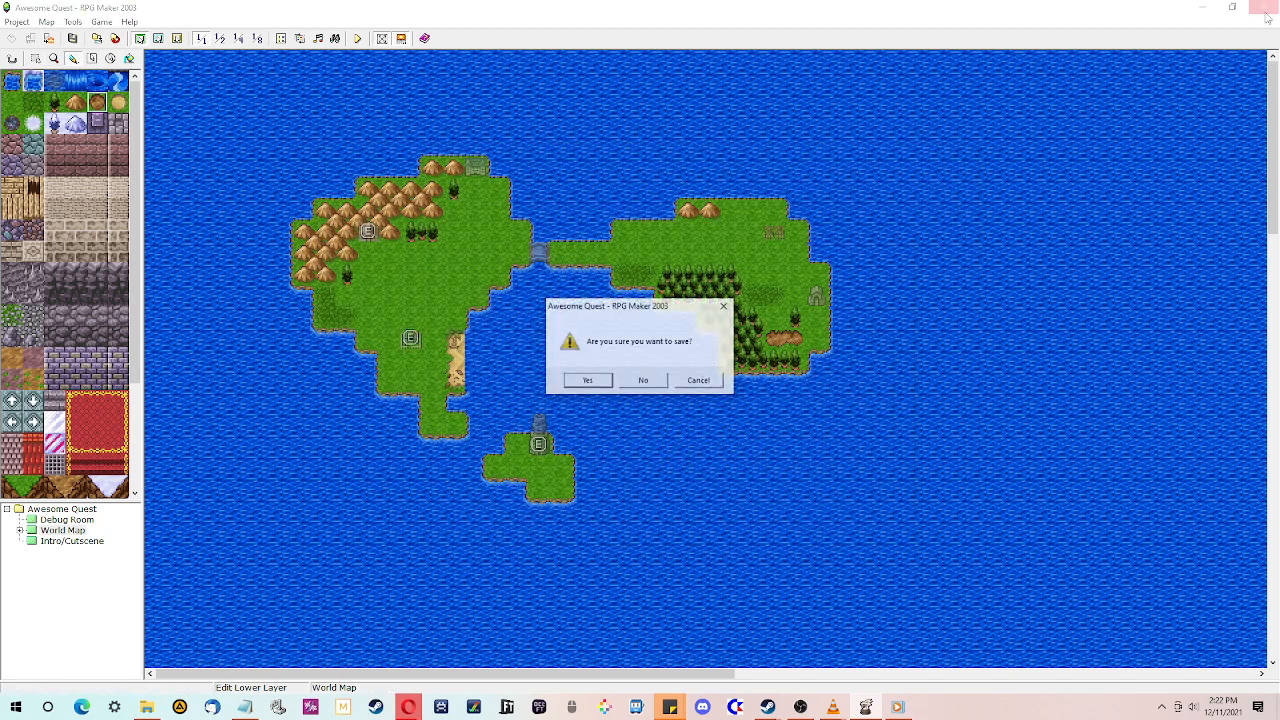
left_click(587, 377)
left_click(148, 442)
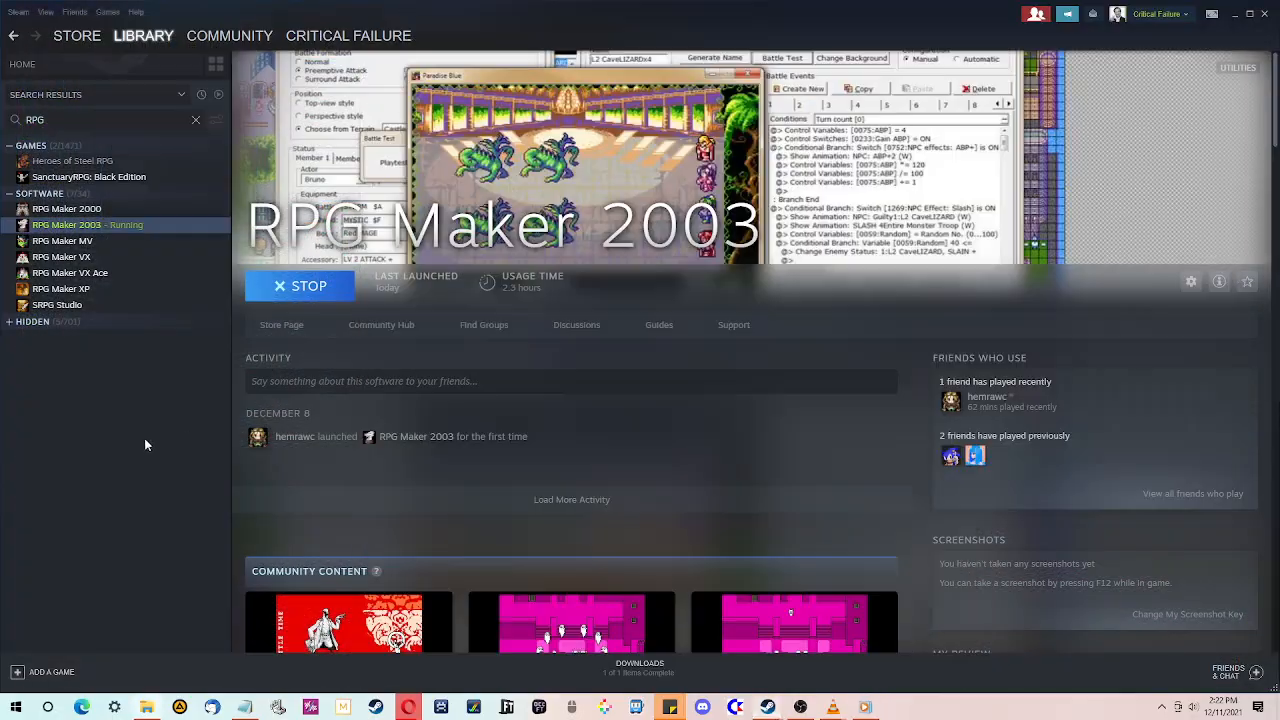
left_click(309, 290)
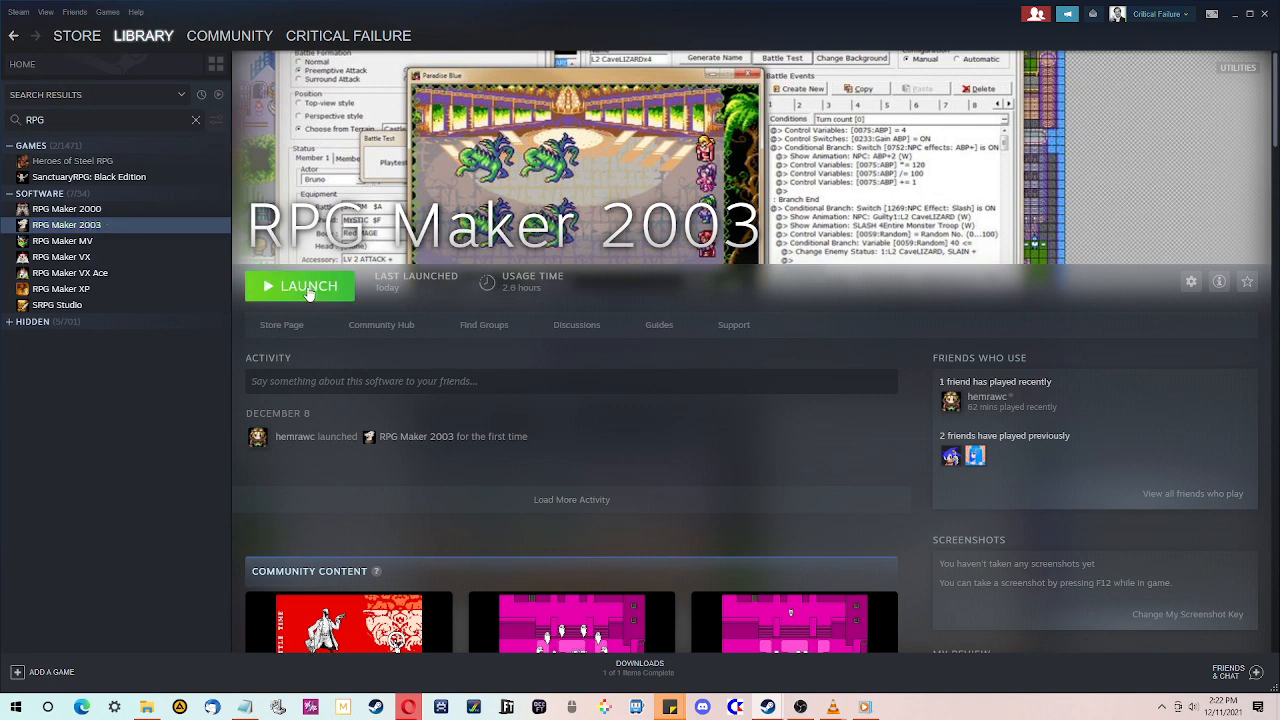
left_click(305, 288)
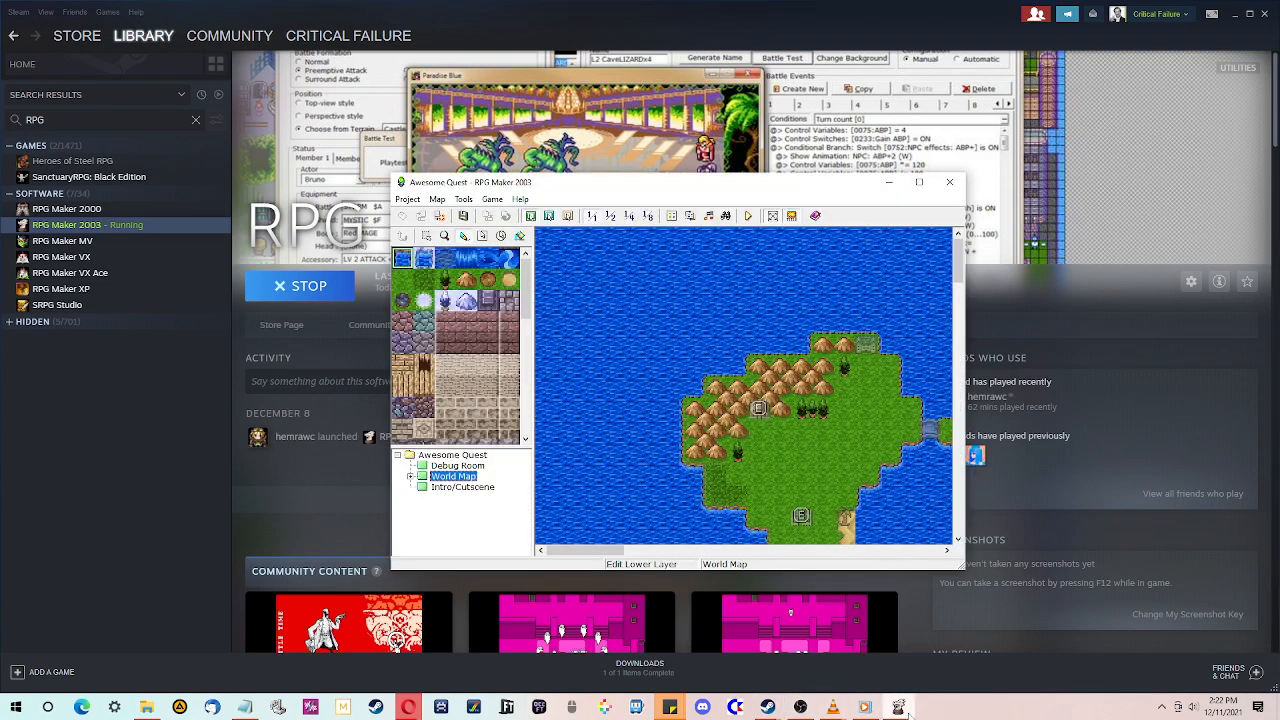
left_click(919, 182)
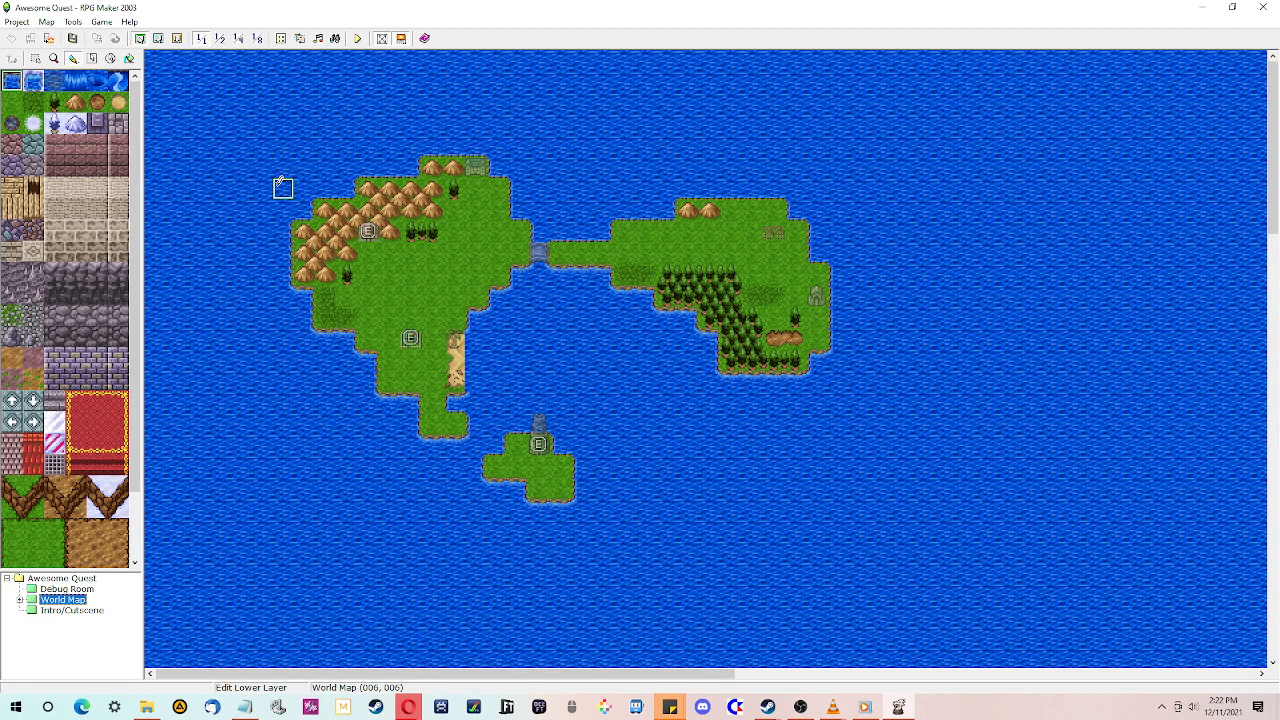
- Open the Database's System page and pick tmnt2stg4 in the Title Screen music list
left_click(381, 38)
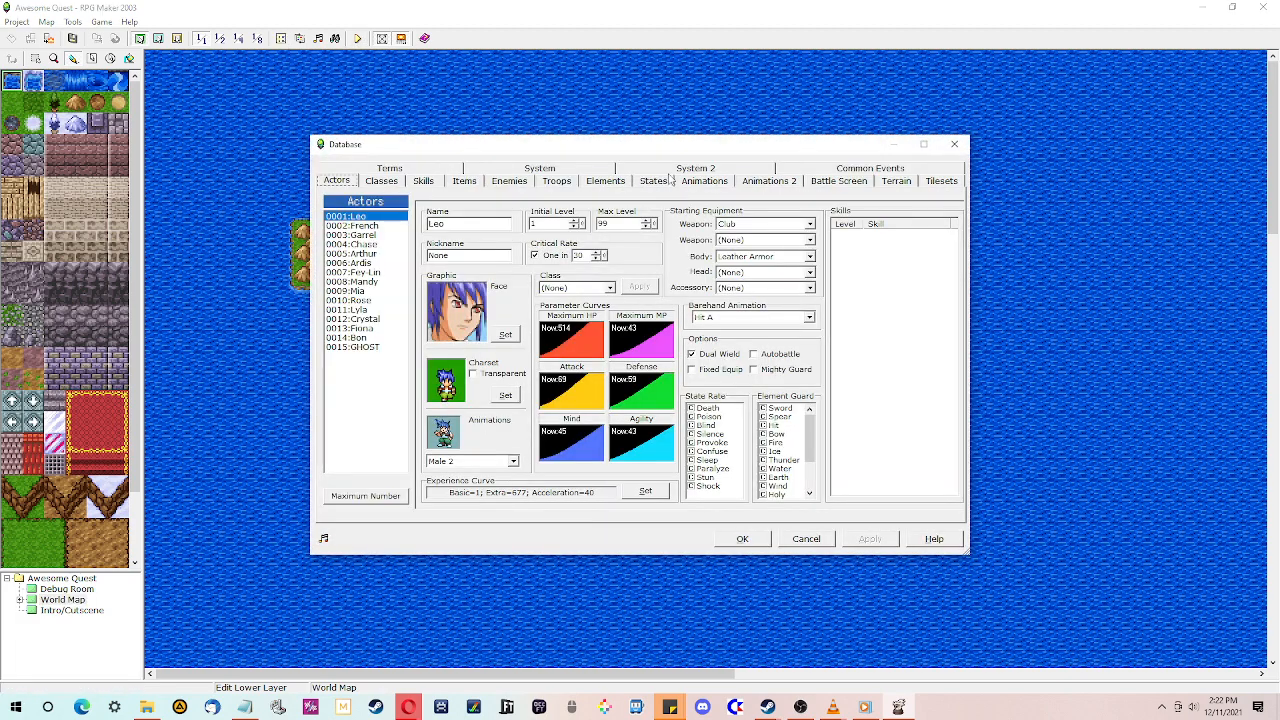
left_click(682, 169)
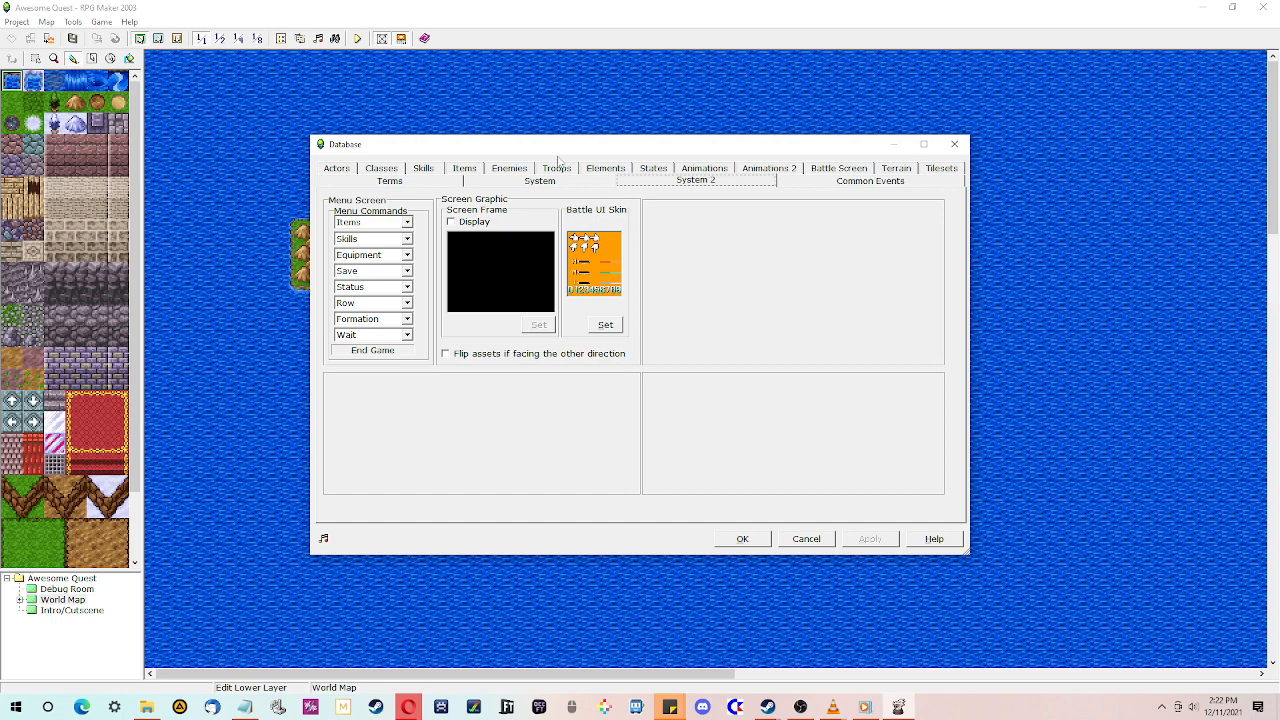
left_click(415, 181)
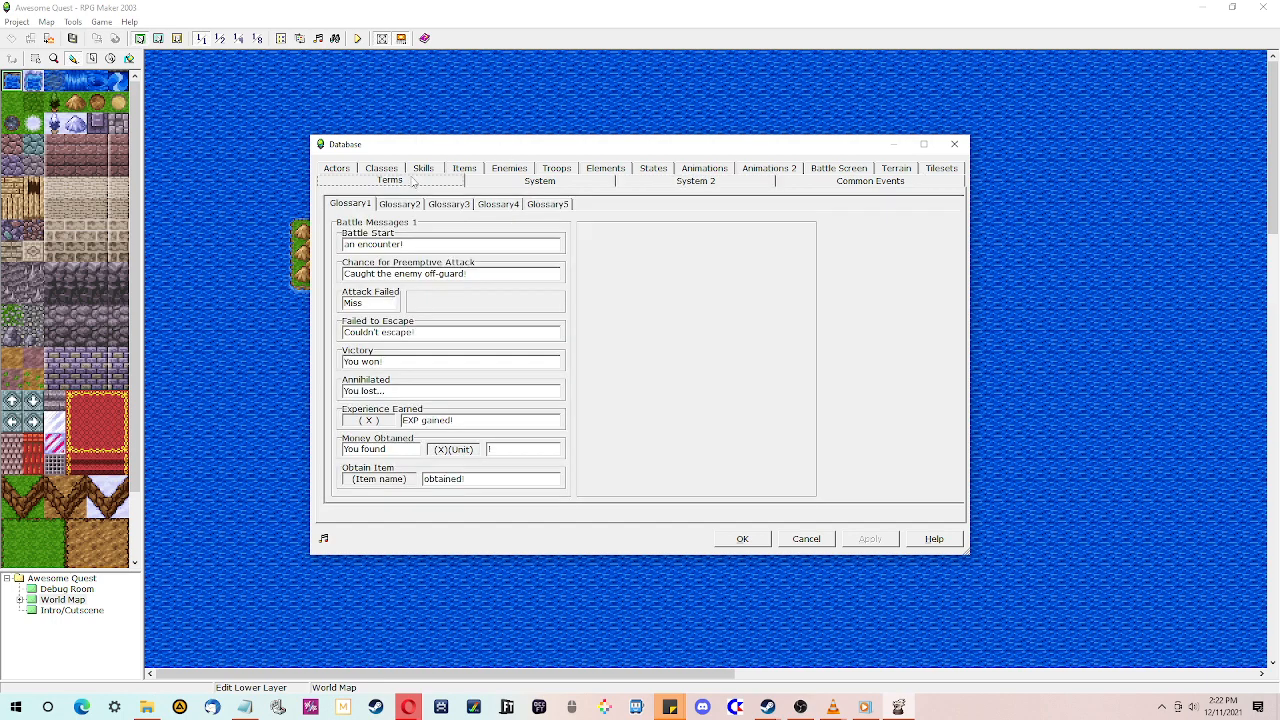
left_click(670, 185)
left_click(606, 181)
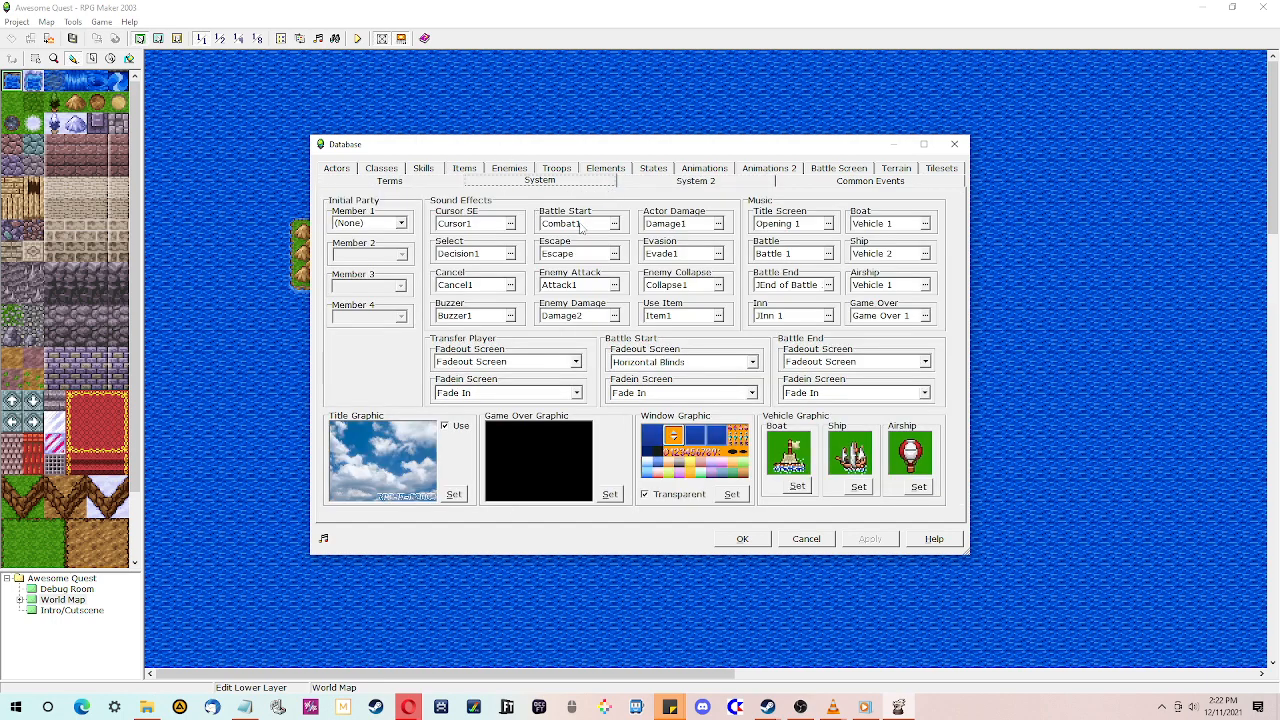
left_click(828, 224)
scroll(543, 271, "up", 5)
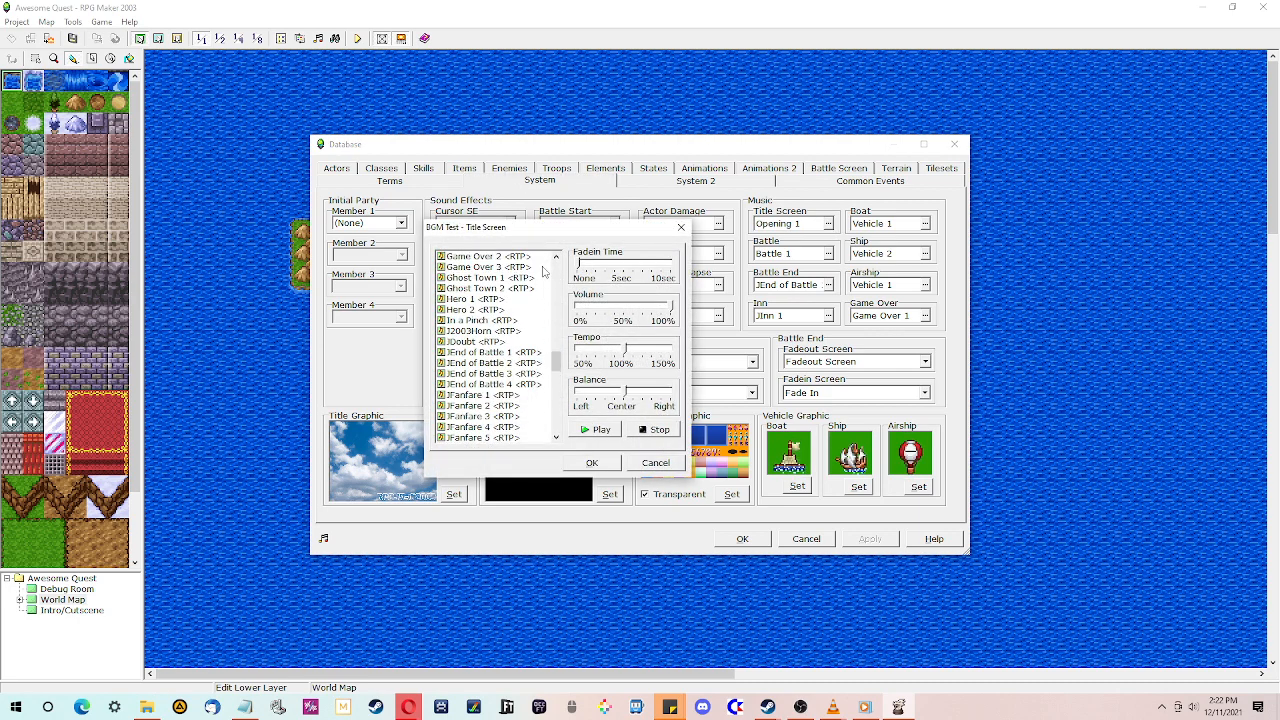
scroll(543, 271, "up", 10)
left_click(468, 267)
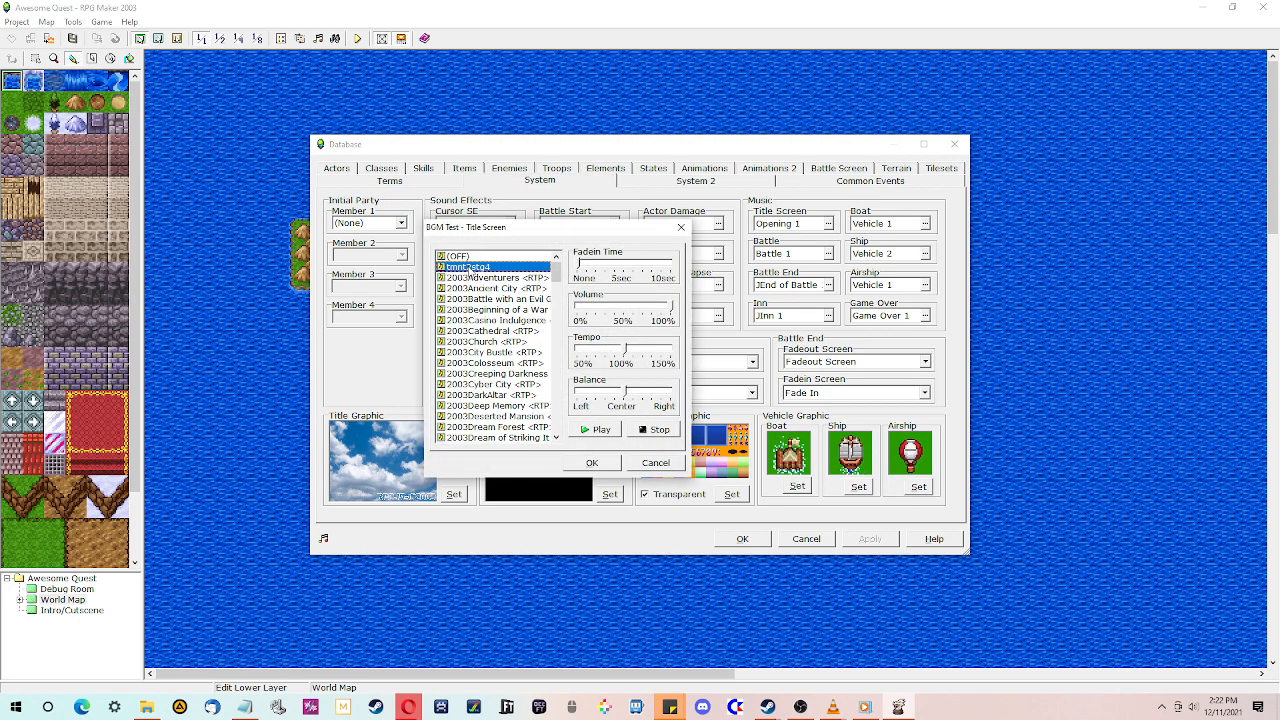
- Preview tmnt2stg4, trying the tempo at 50% and returning it to 100%
left_click(601, 432)
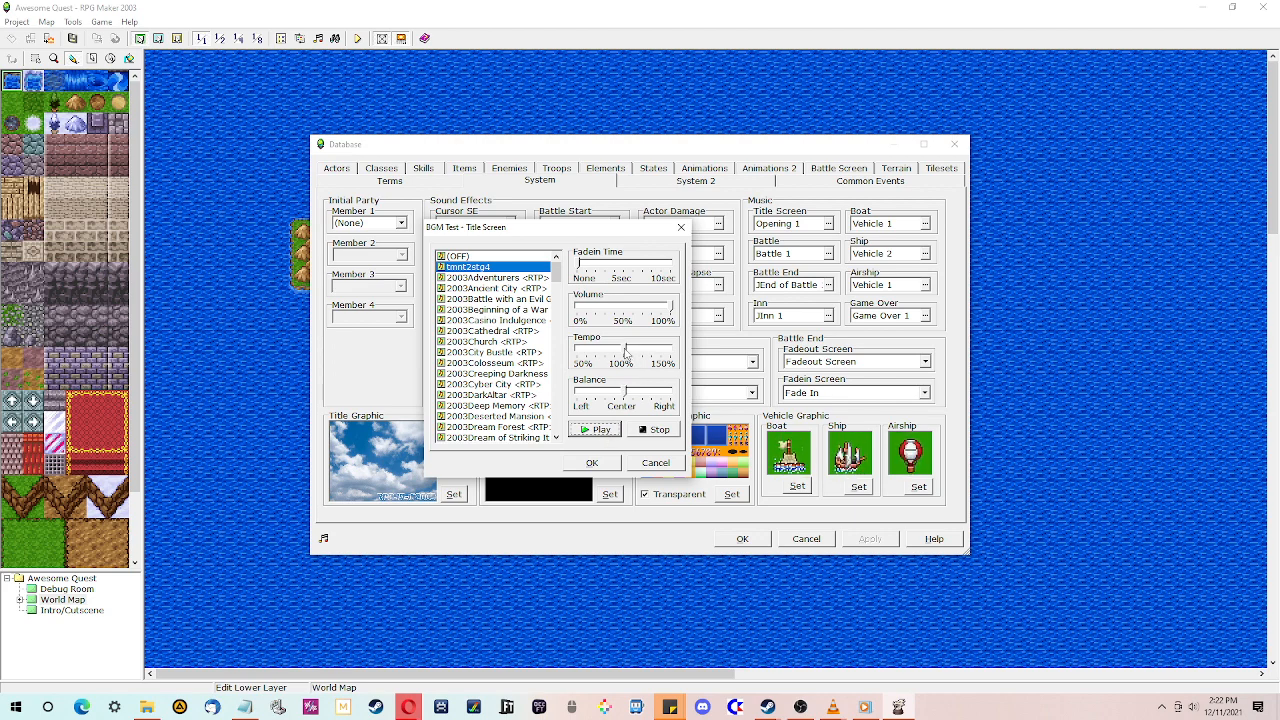
left_click_drag(625, 352, 578, 350)
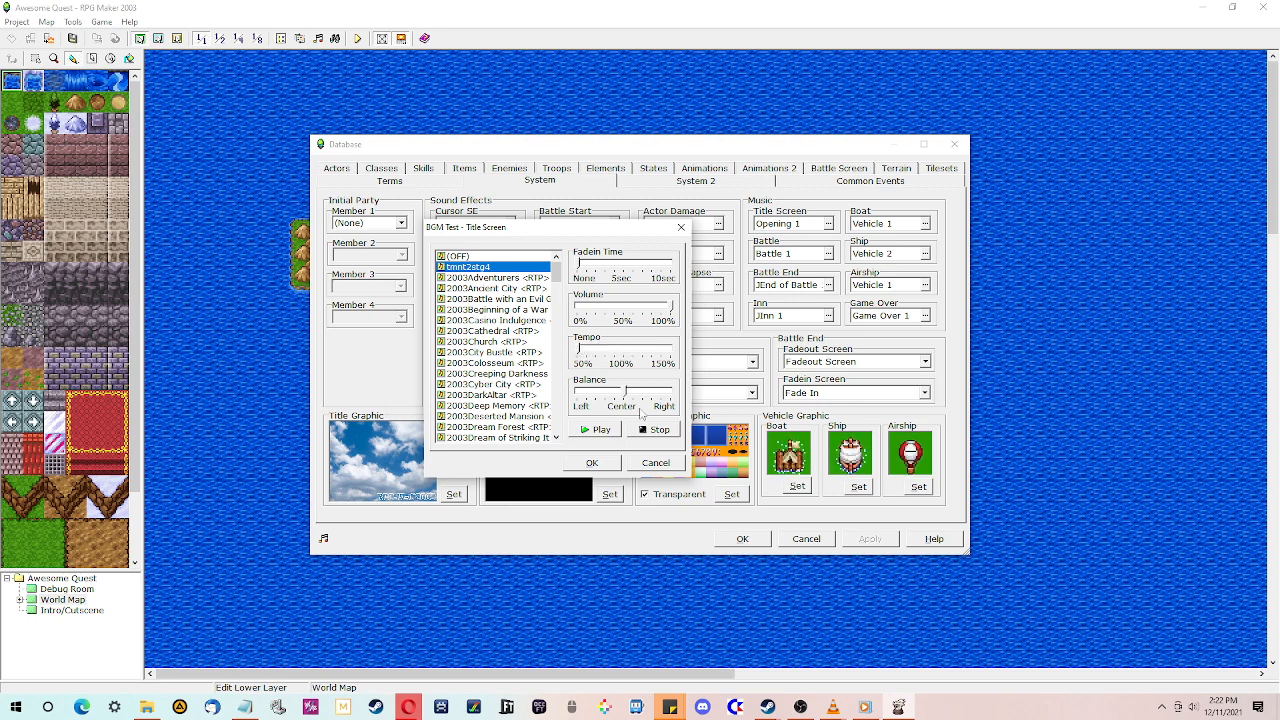
left_click(601, 429)
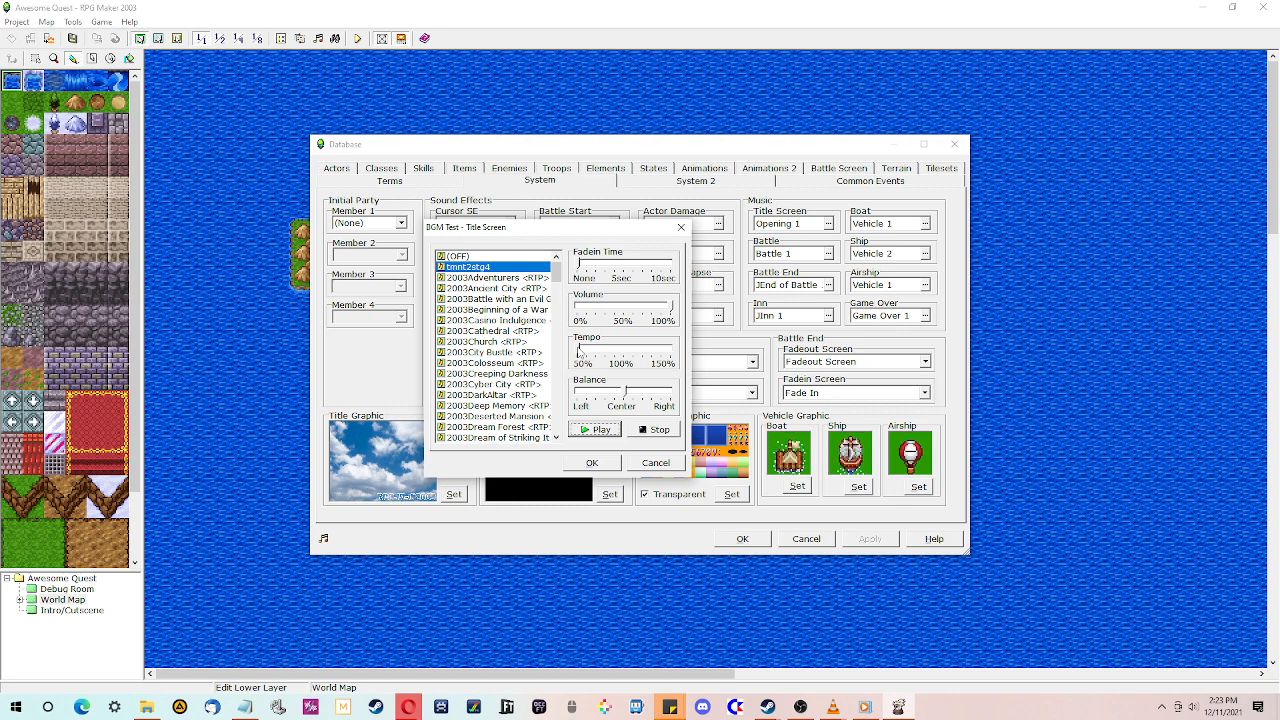
left_click_drag(578, 350, 627, 355)
left_click(660, 430)
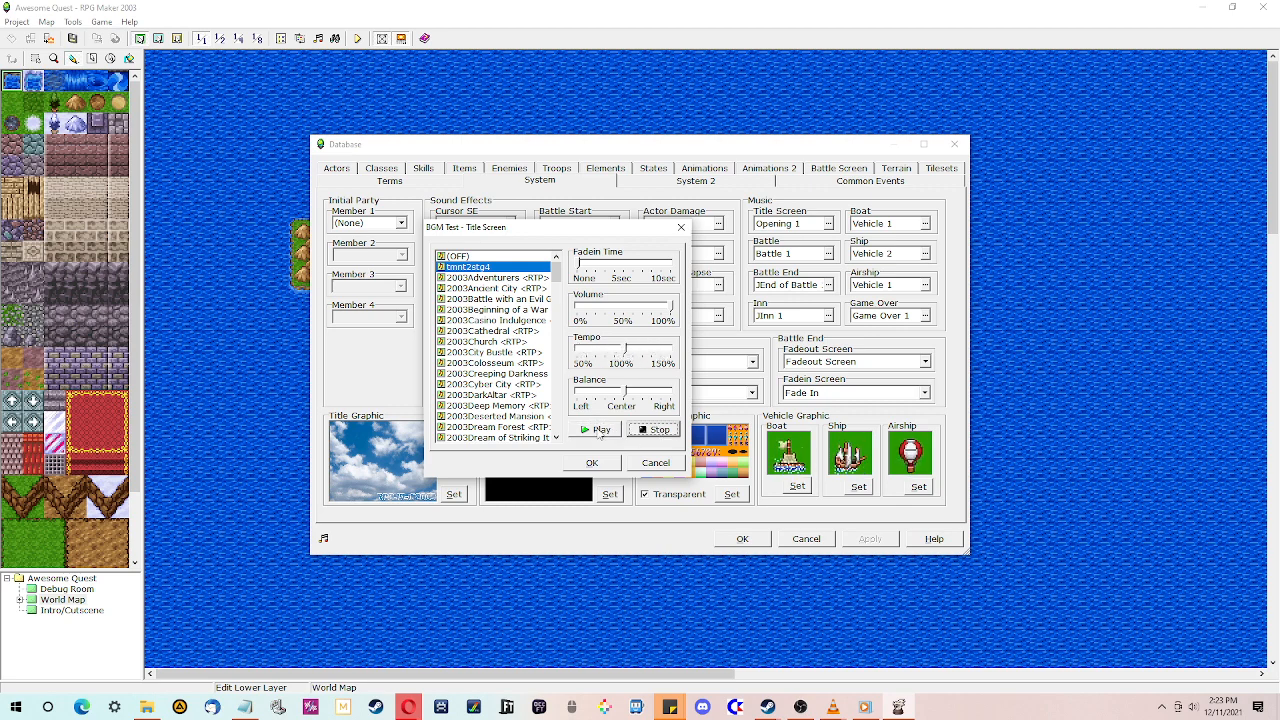
- Confirm tmnt2stg4 as the Title Screen music and apply the Database changes
left_click(594, 463)
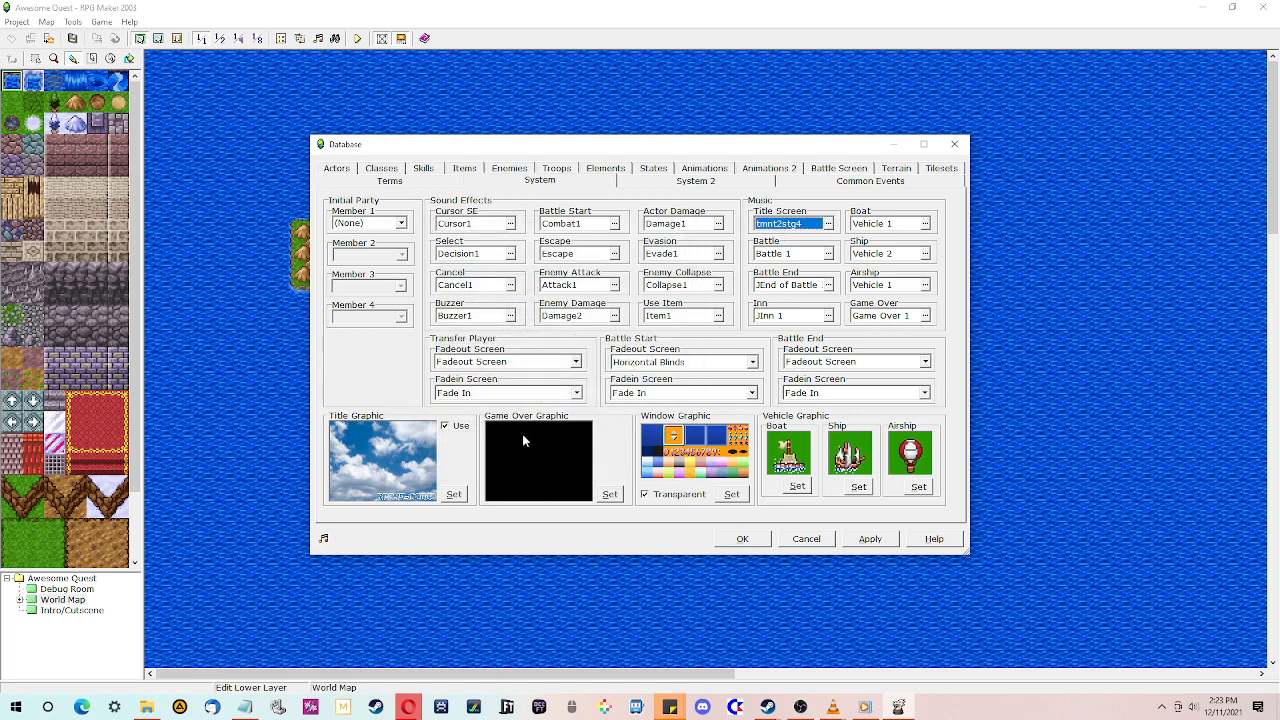
left_click(872, 540)
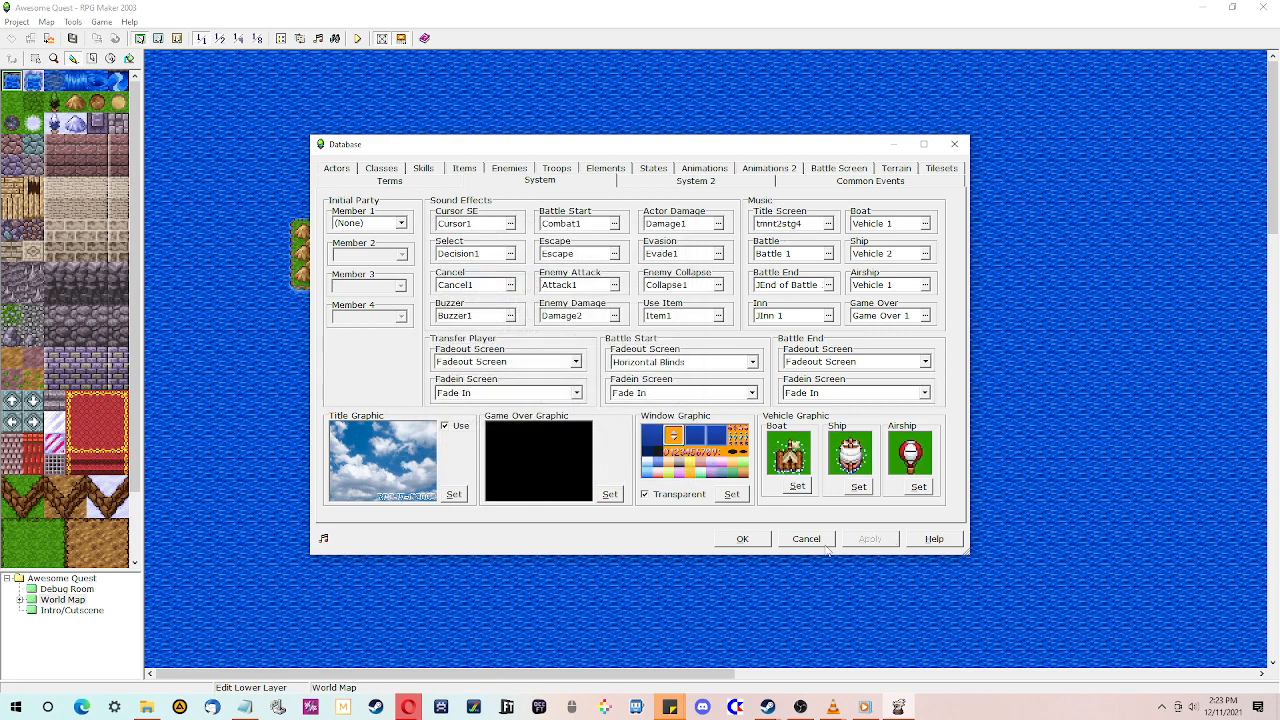
left_click(734, 543)
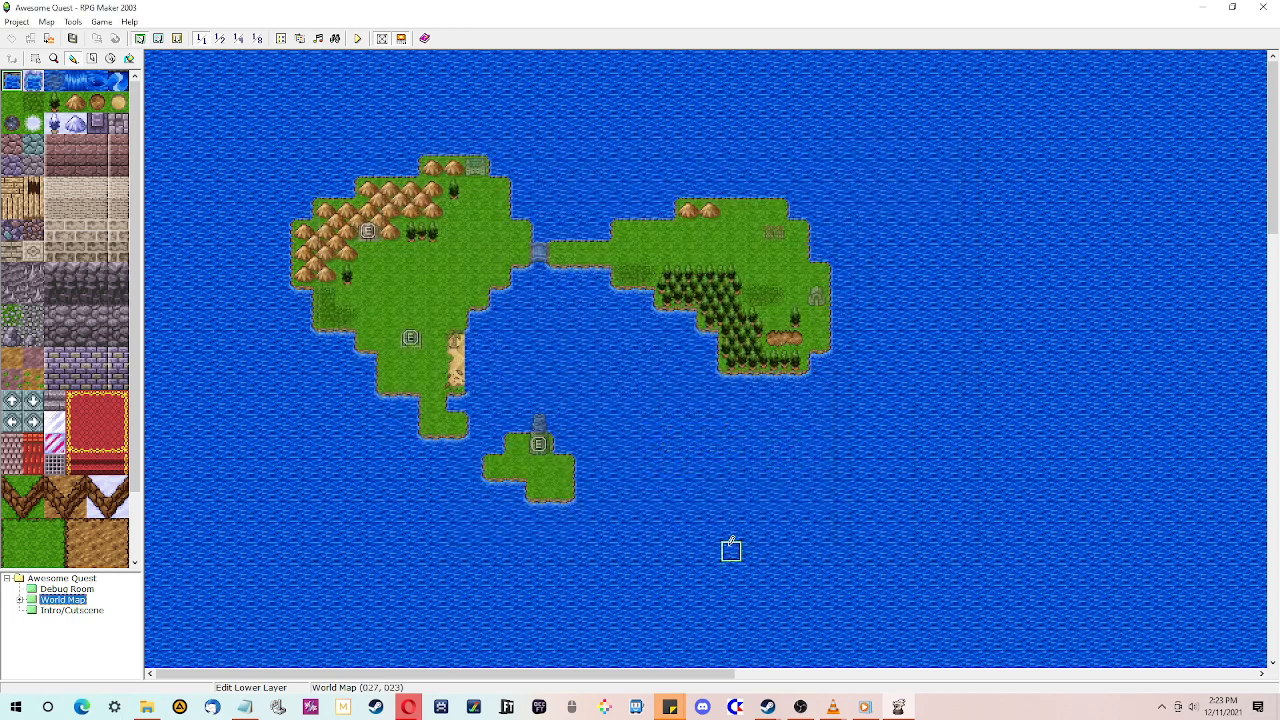
- Playtest the game's title screen and shut it down from the menu
left_click(358, 39)
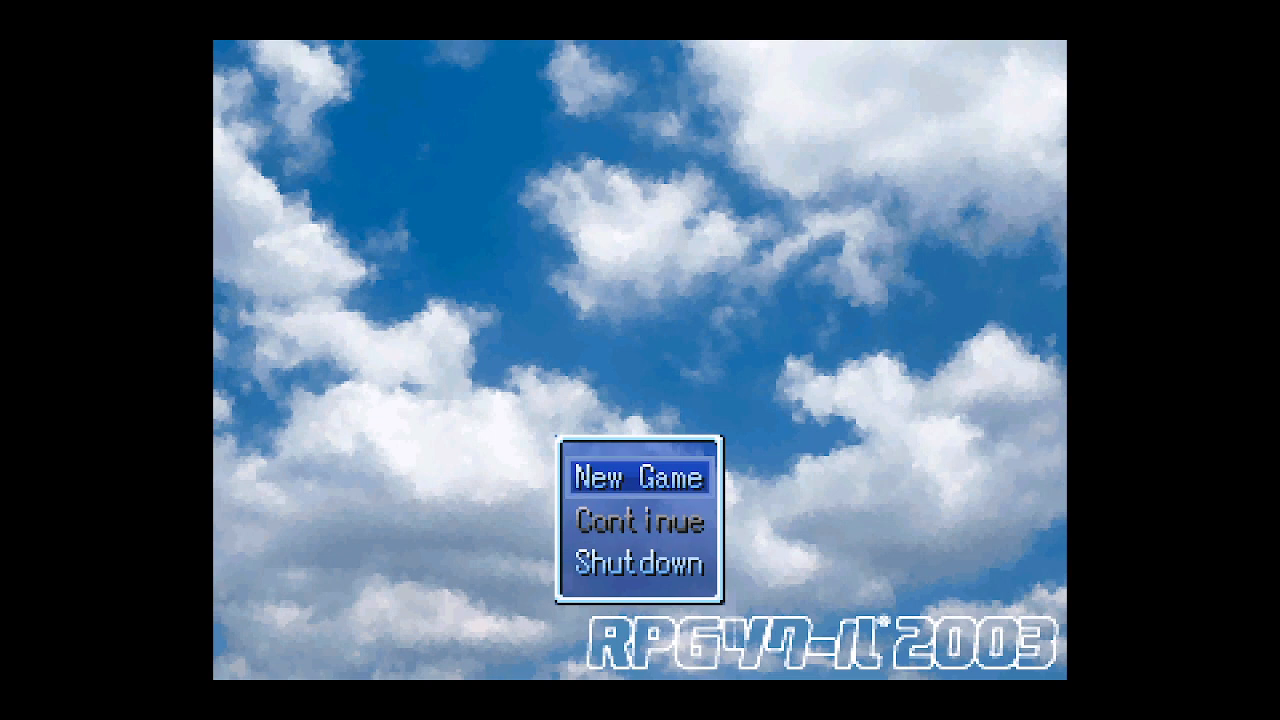
key("Down")
key("Down")
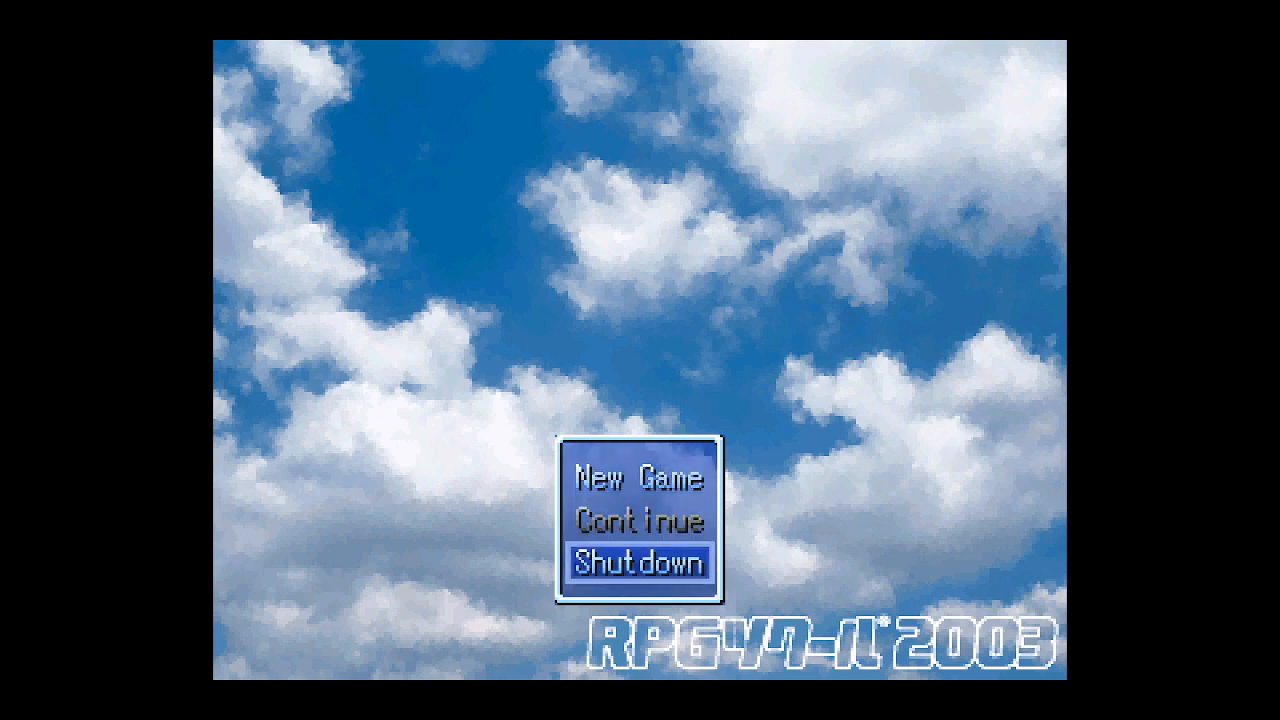
key("Return")
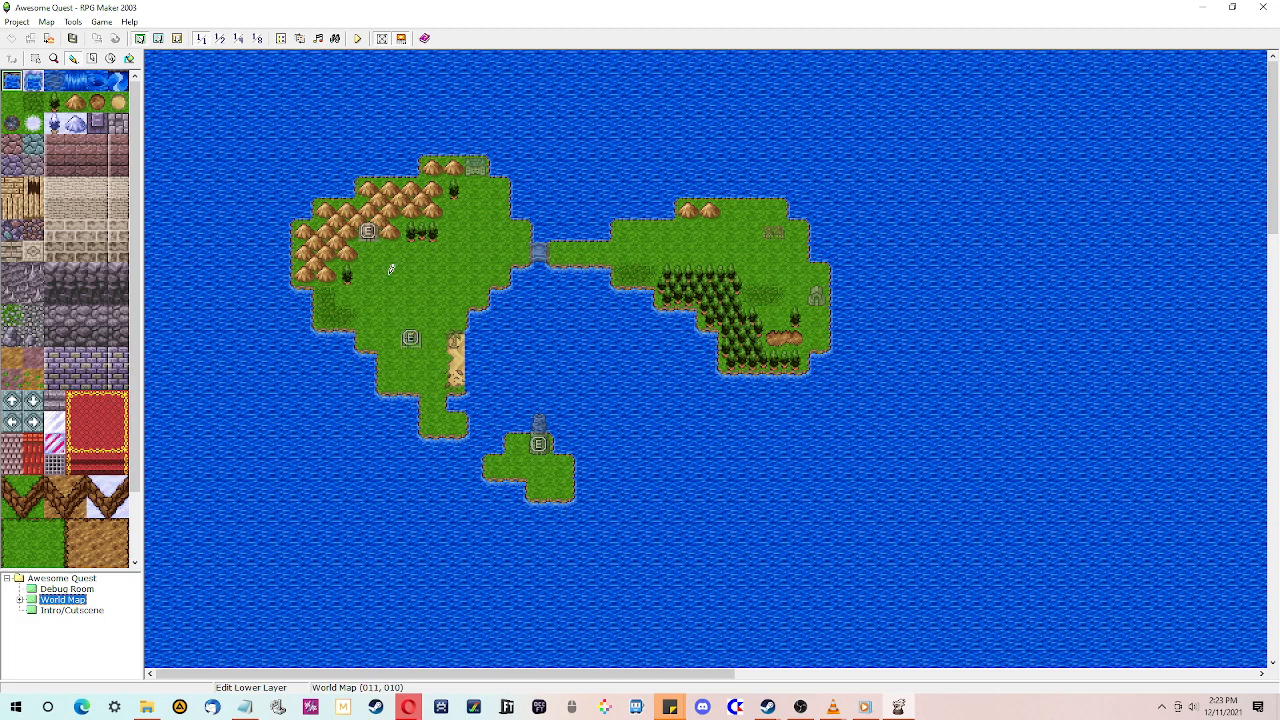
- Browse the Debug Room, World Map and Town 1 maps and view Town 1's map properties
left_click(68, 610)
left_click(66, 600)
left_click(67, 589)
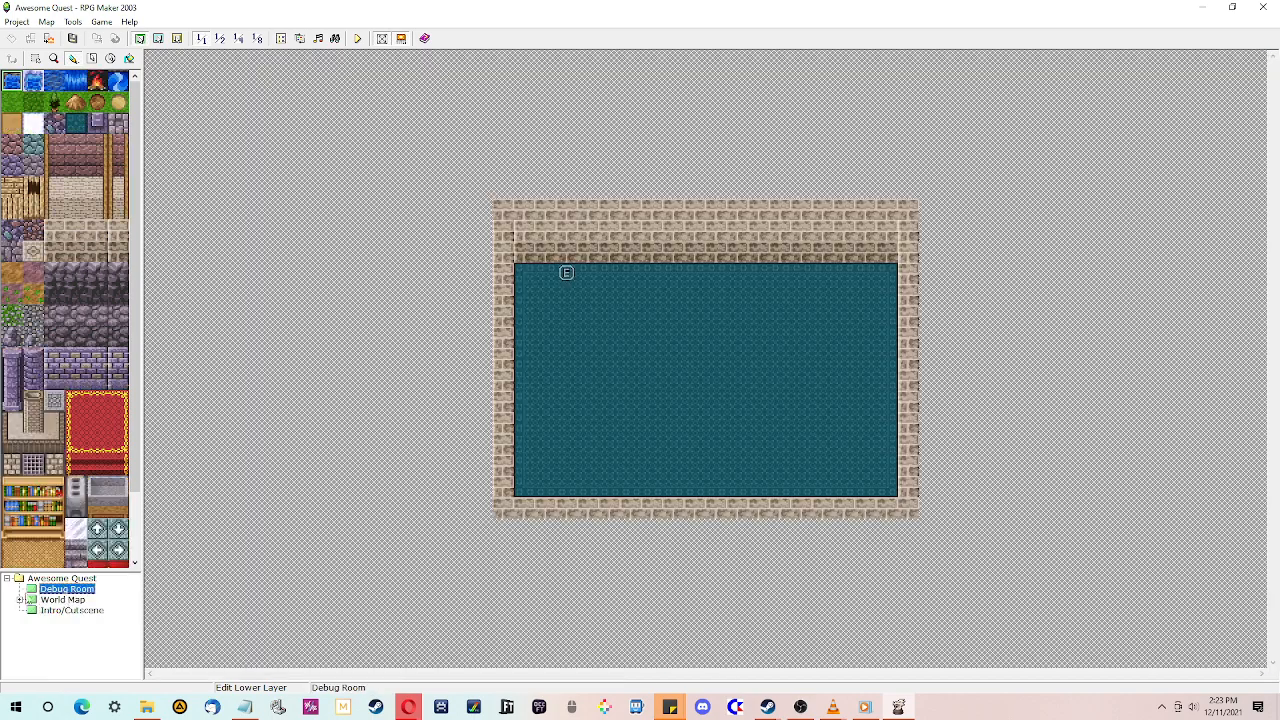
left_click(20, 600)
left_click(68, 610)
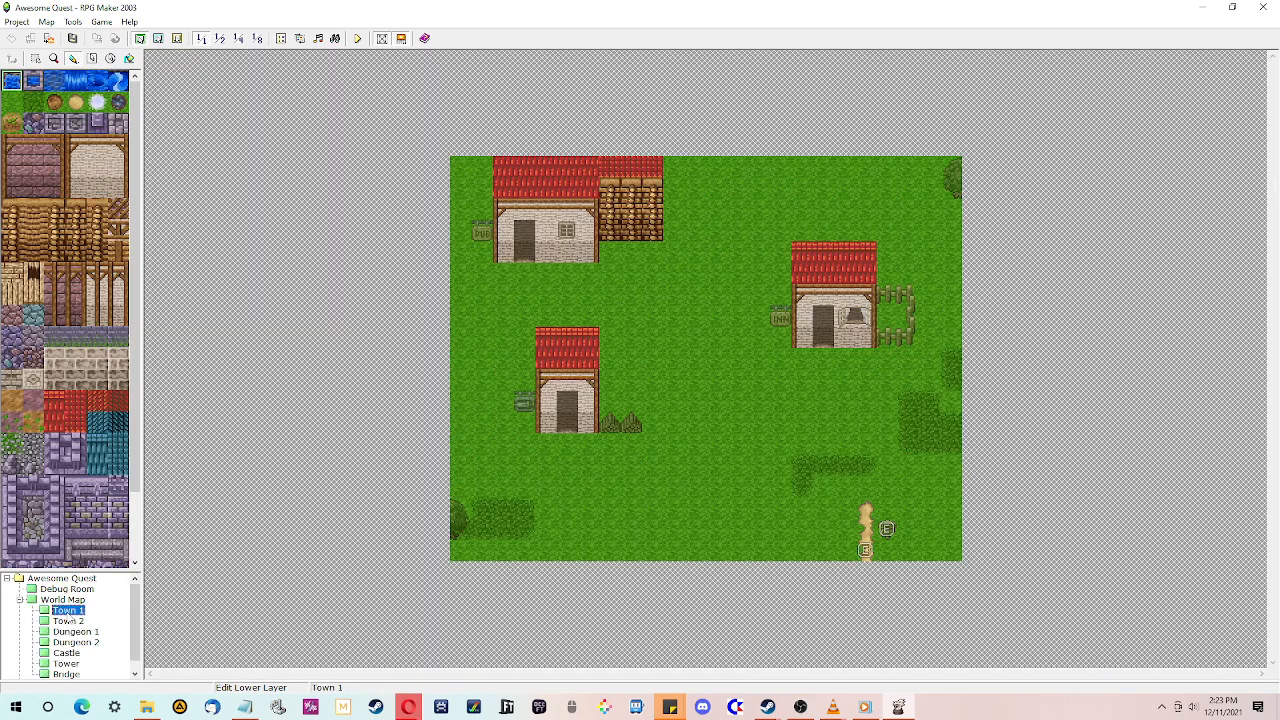
right_click(68, 611)
left_click(116, 500)
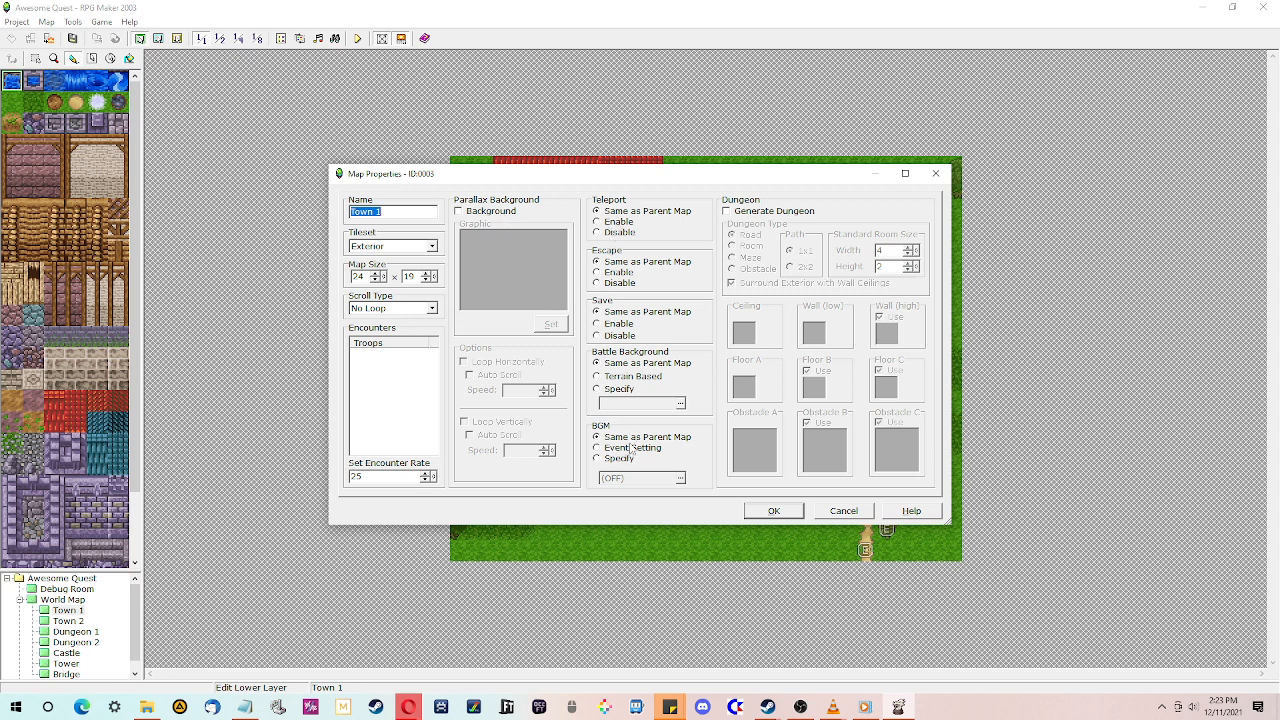
left_click(793, 513)
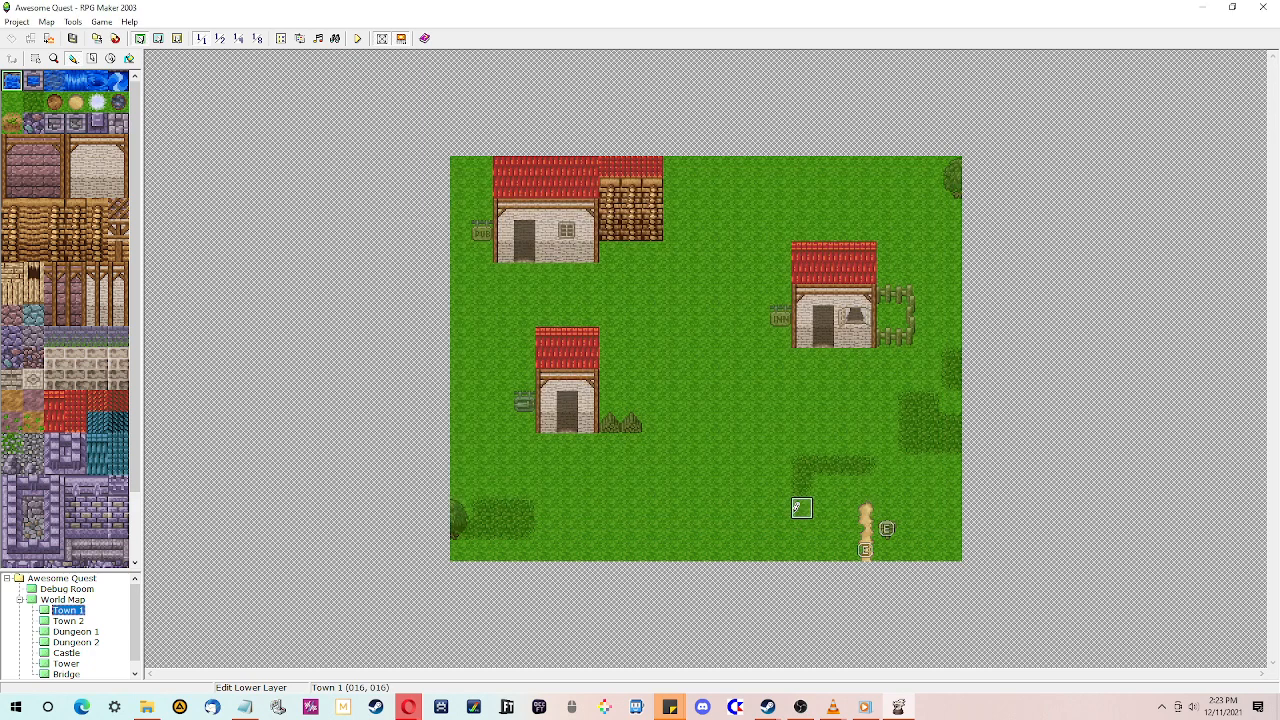
- View the World Map's map properties and close them
left_click(60, 601)
right_click(59, 603)
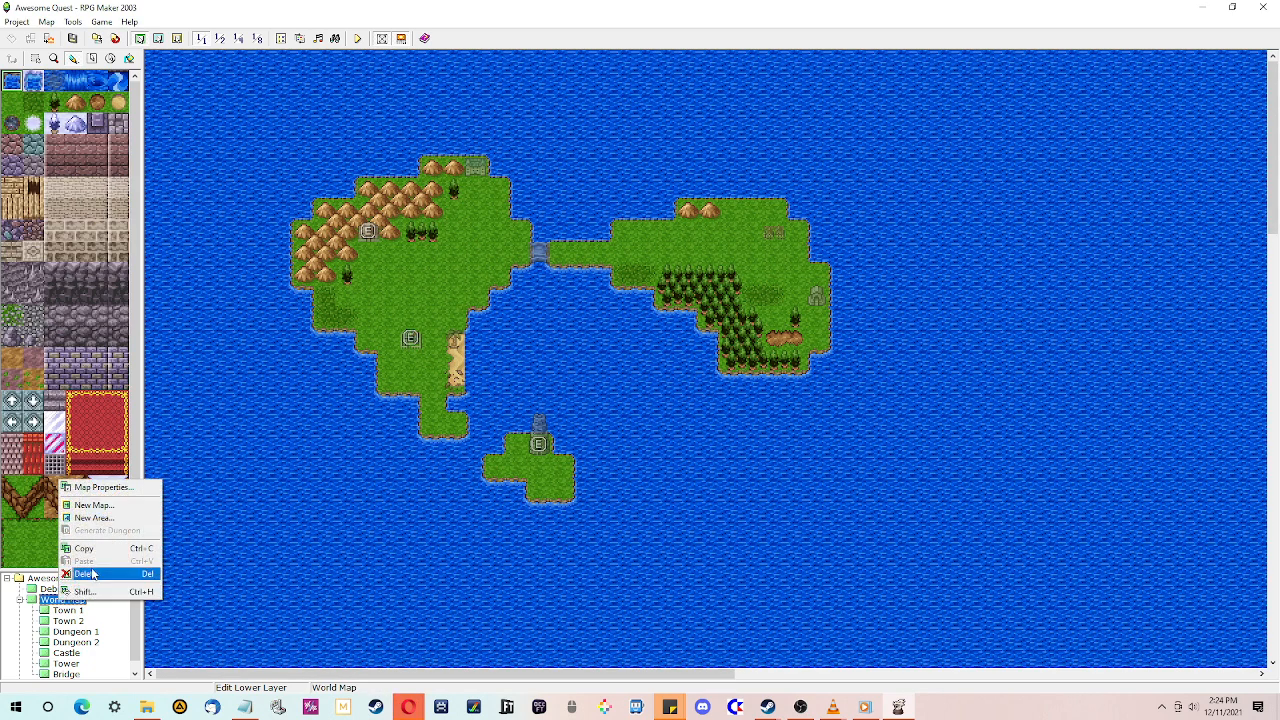
left_click(113, 489)
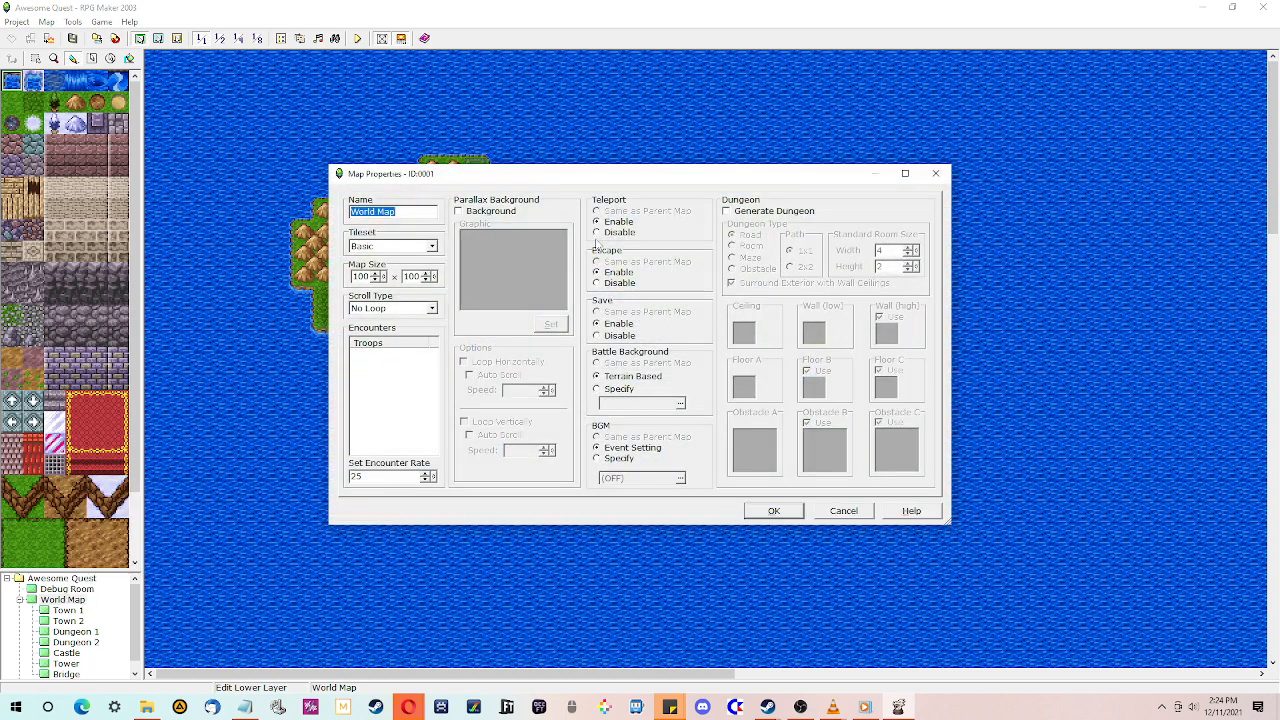
left_click(774, 510)
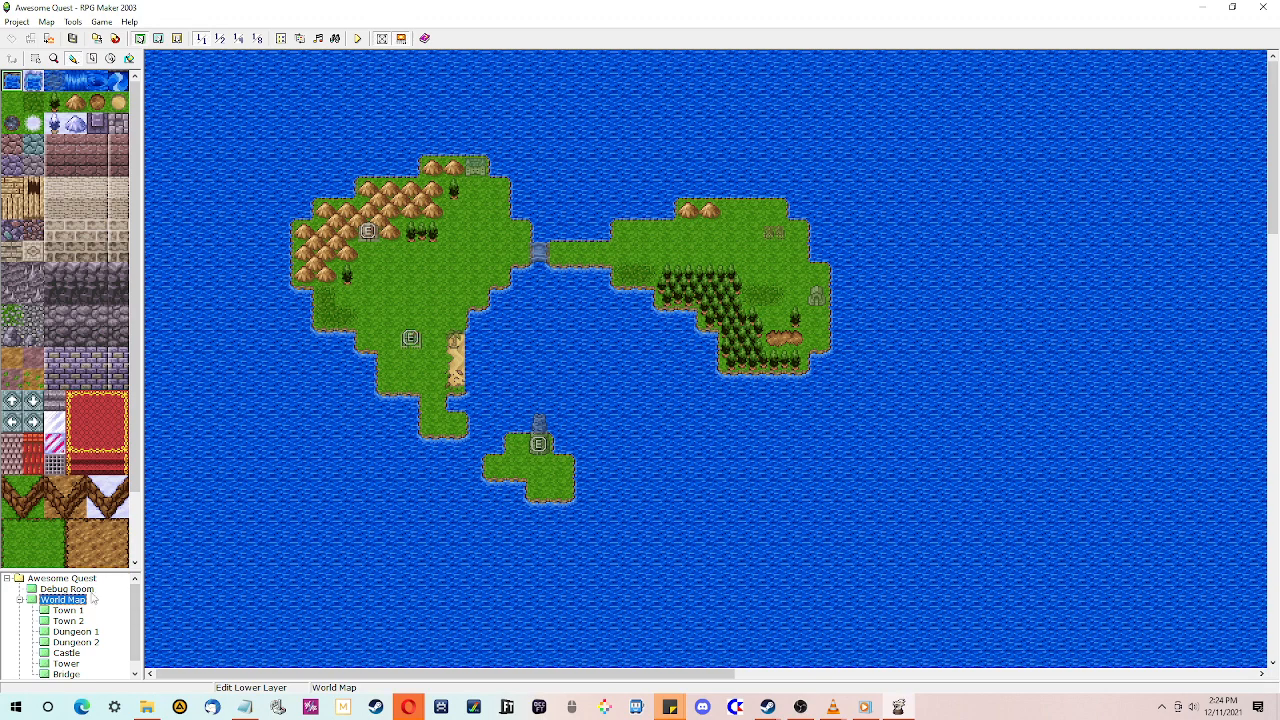
- Disable saving in Dungeon 1's map properties
scroll(88, 610, "down", 1)
left_click(84, 627)
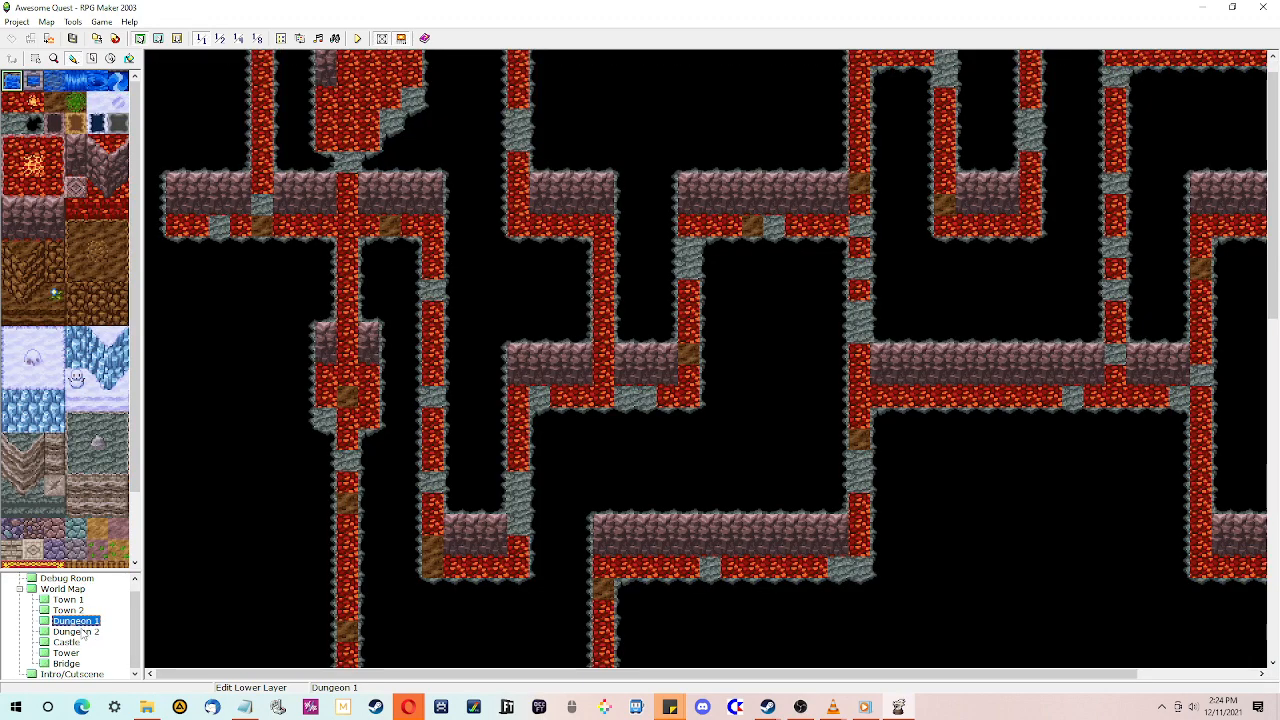
left_click(80, 631)
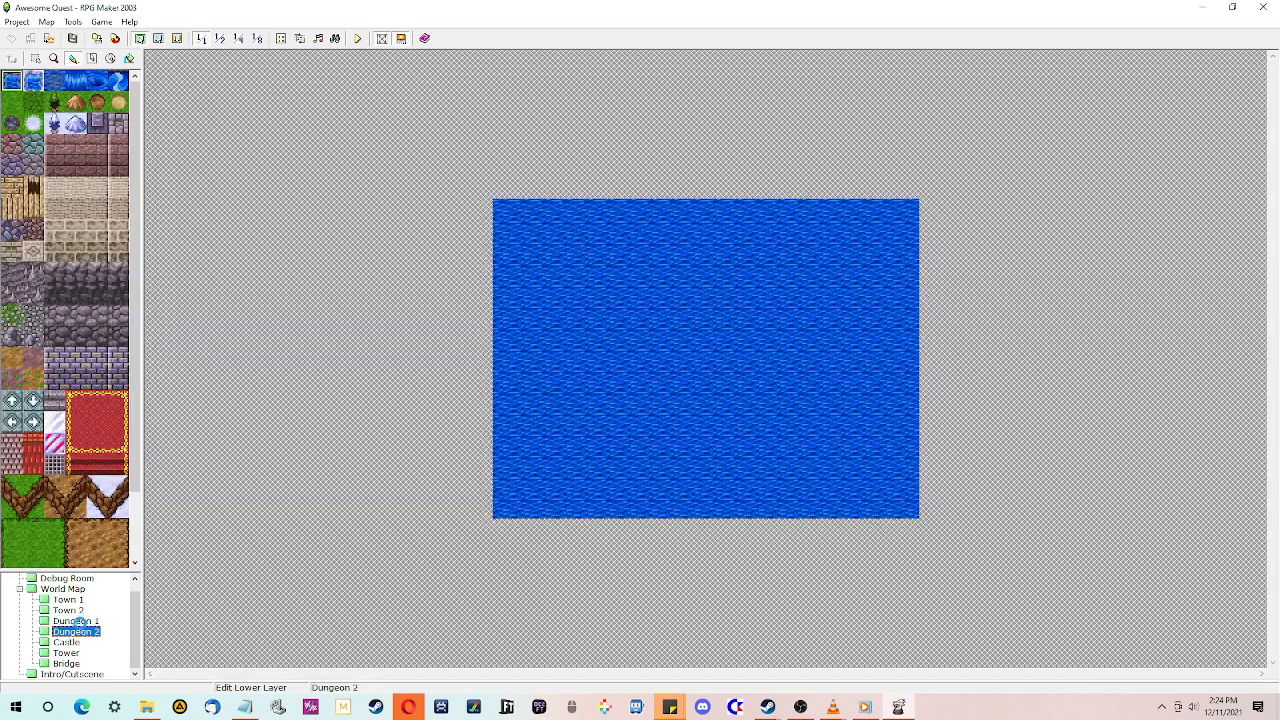
right_click(82, 621)
left_click(122, 510)
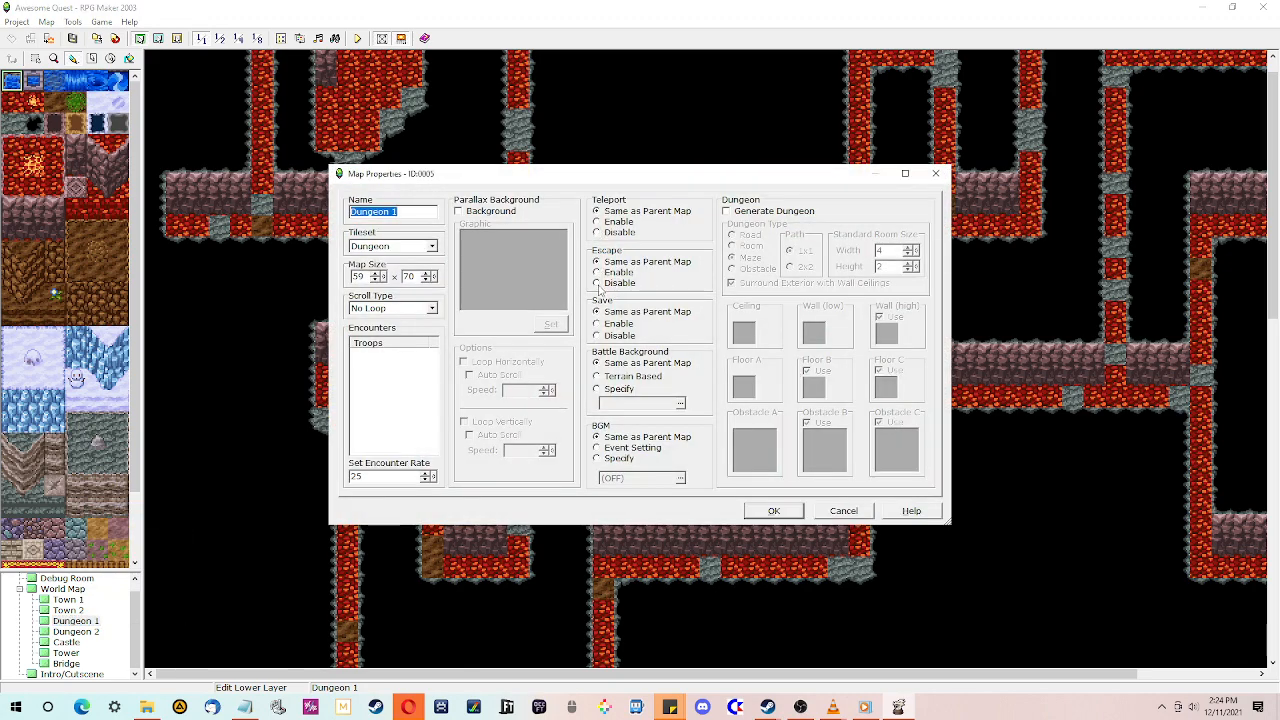
left_click(597, 335)
left_click(773, 511)
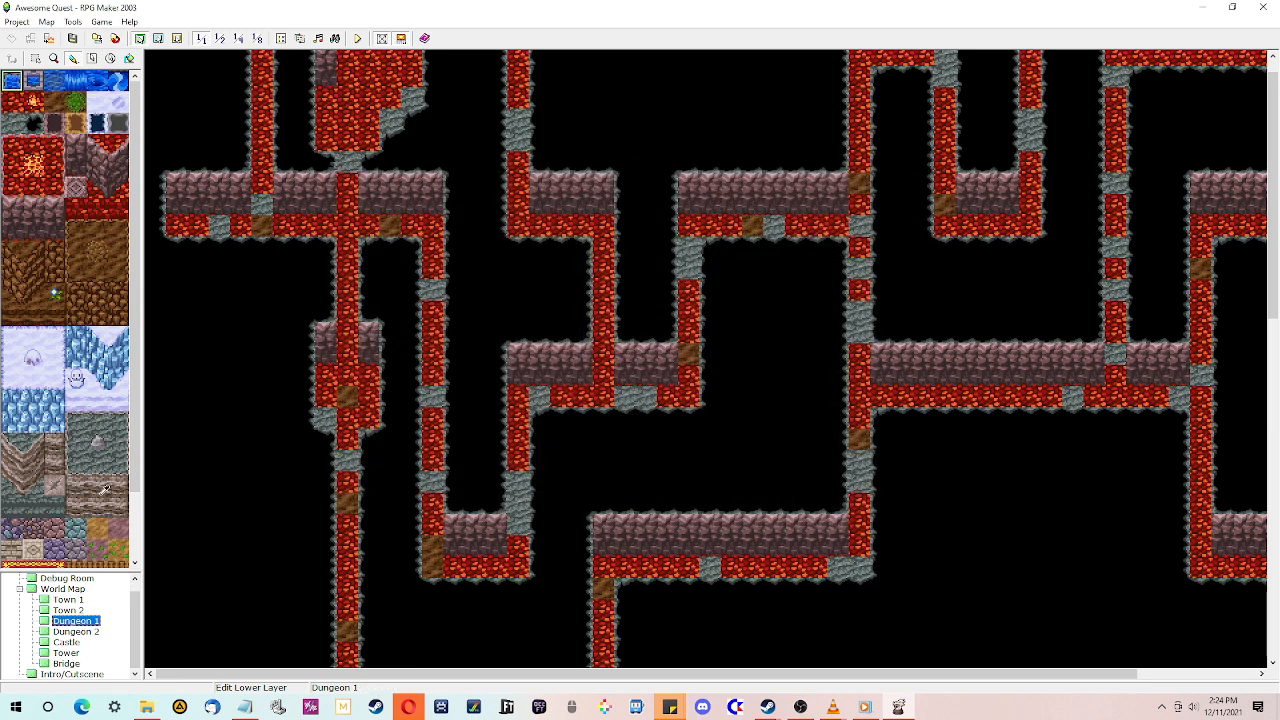
- Set the World Map's BGM option to Specify and open its music list
left_click(67, 591)
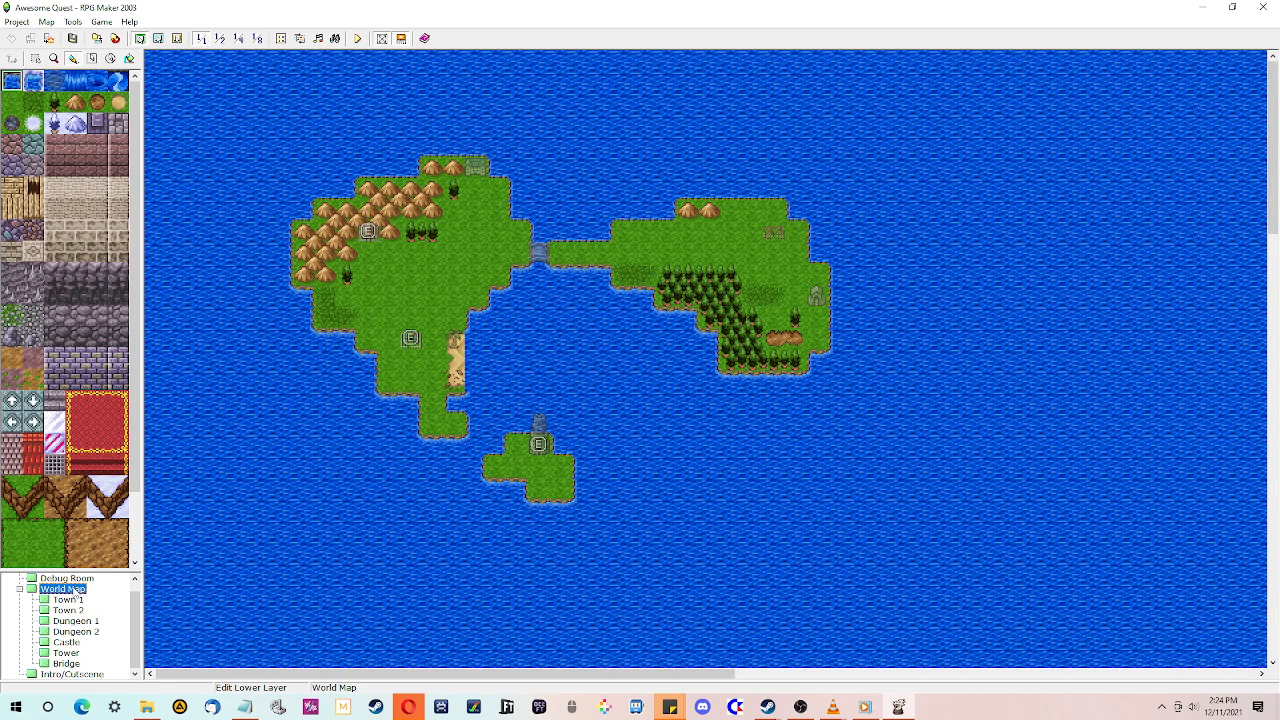
scroll(76, 600, "up", 1)
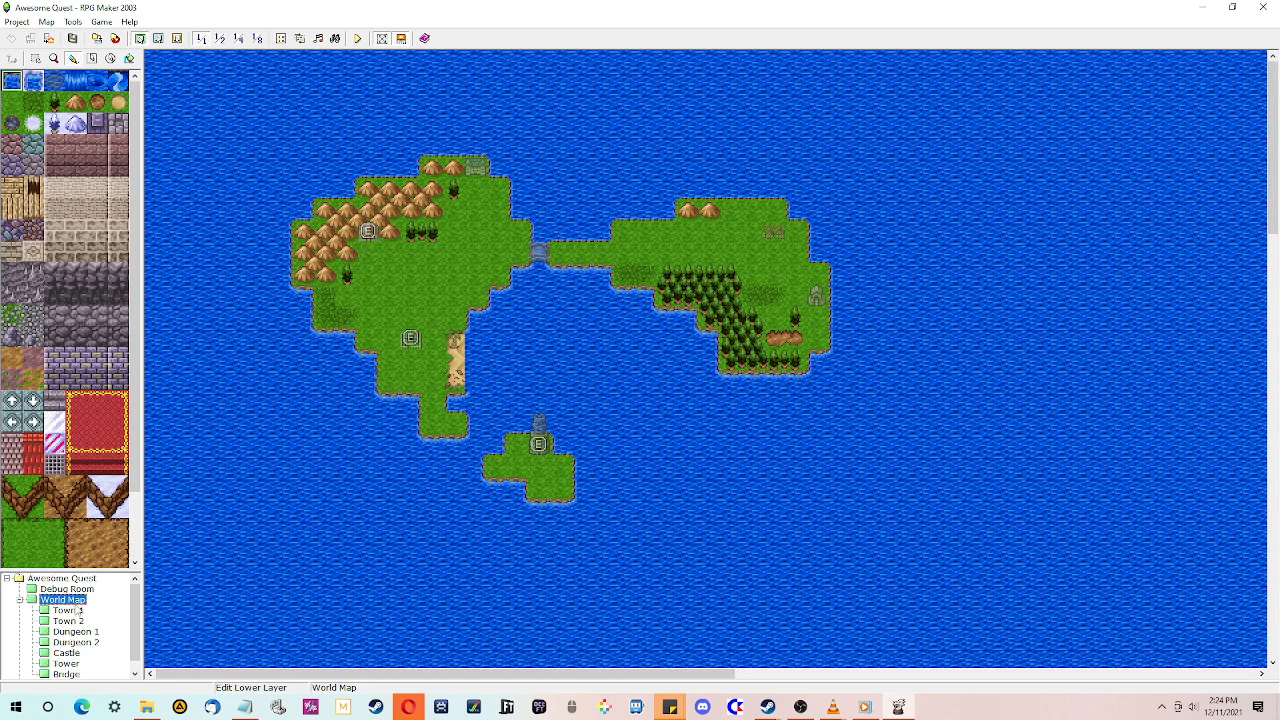
right_click(76, 600)
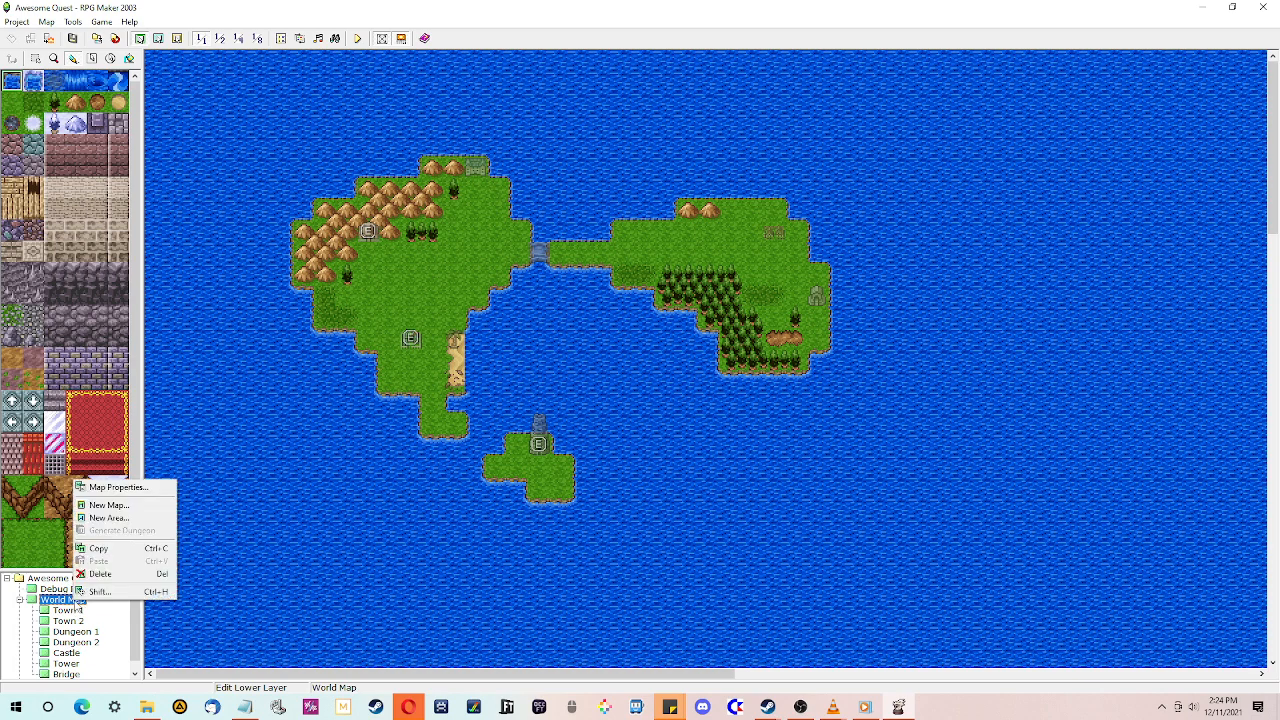
left_click(117, 487)
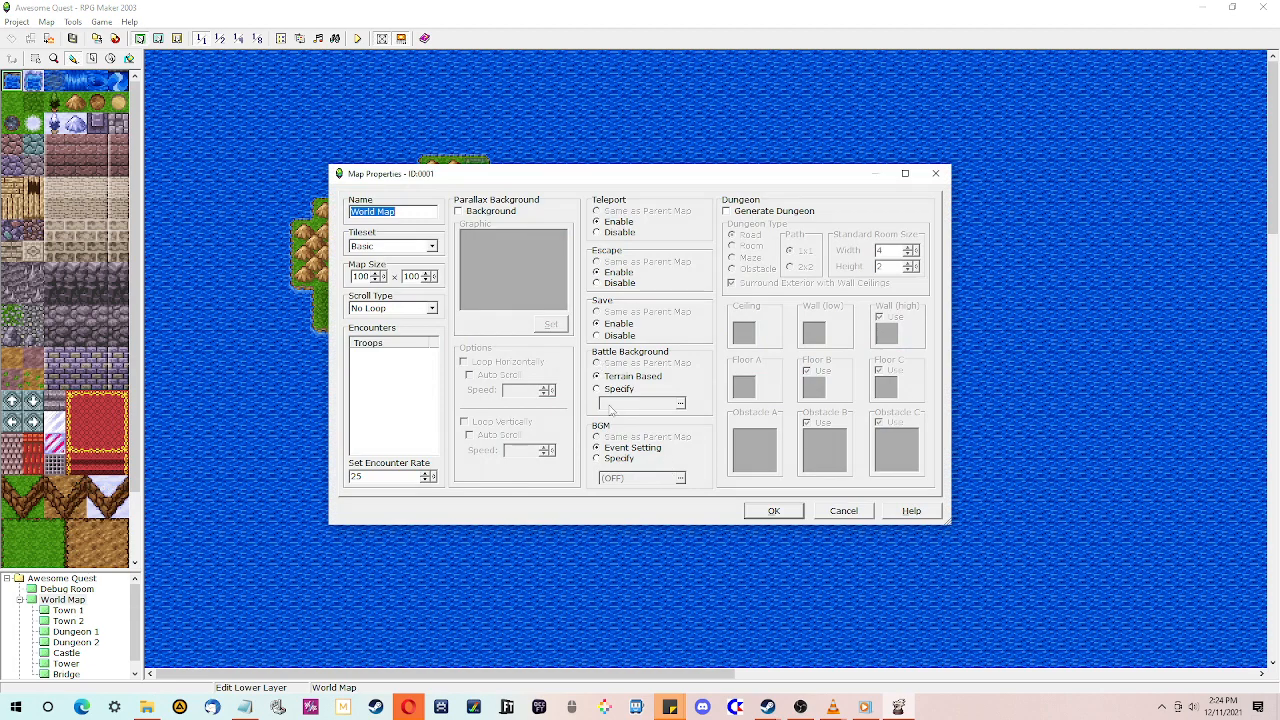
left_click(597, 458)
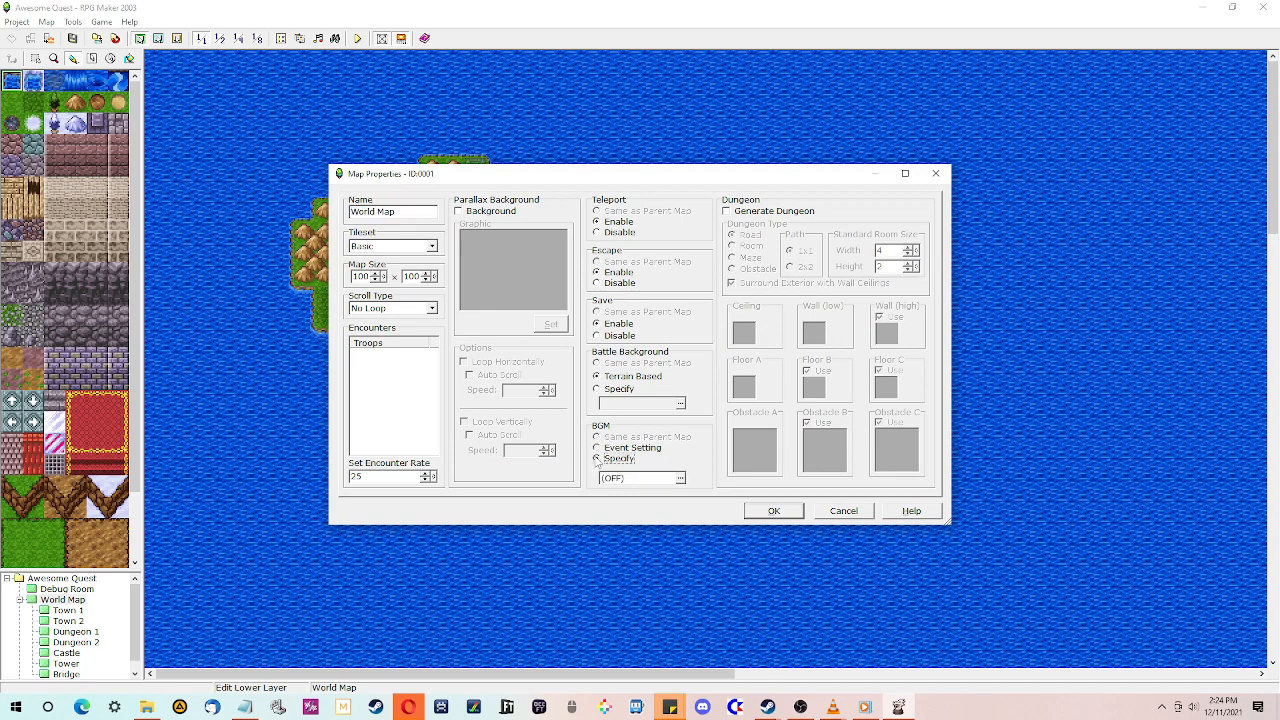
left_click(680, 478)
- Preview the 2003Panic track from the BGM list
left_click(577, 393)
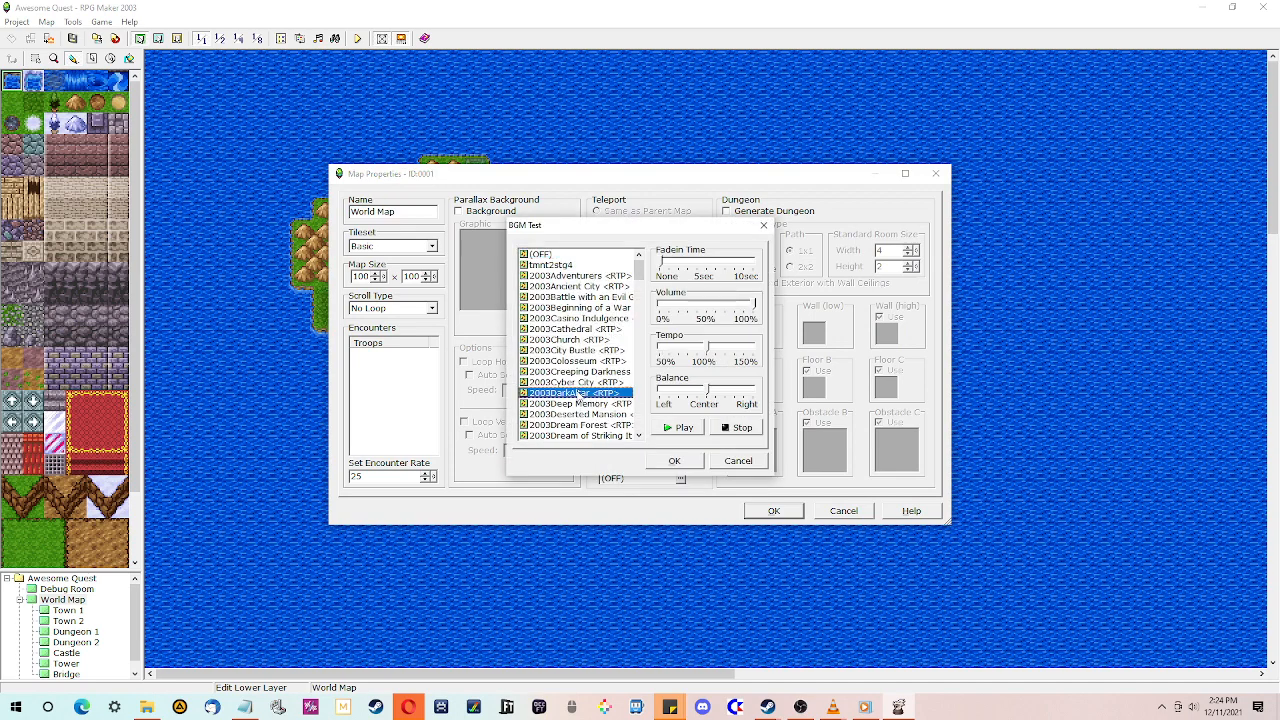
scroll(579, 395, "down", 7)
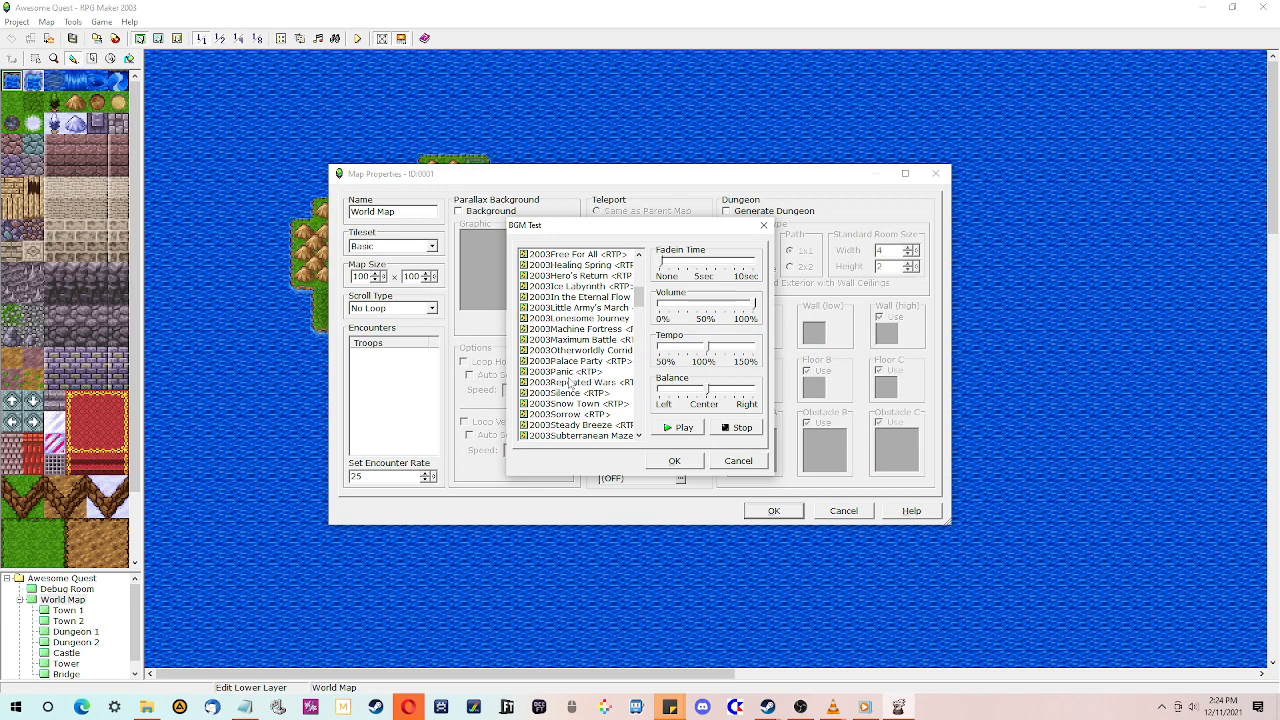
left_click(570, 372)
left_click(681, 427)
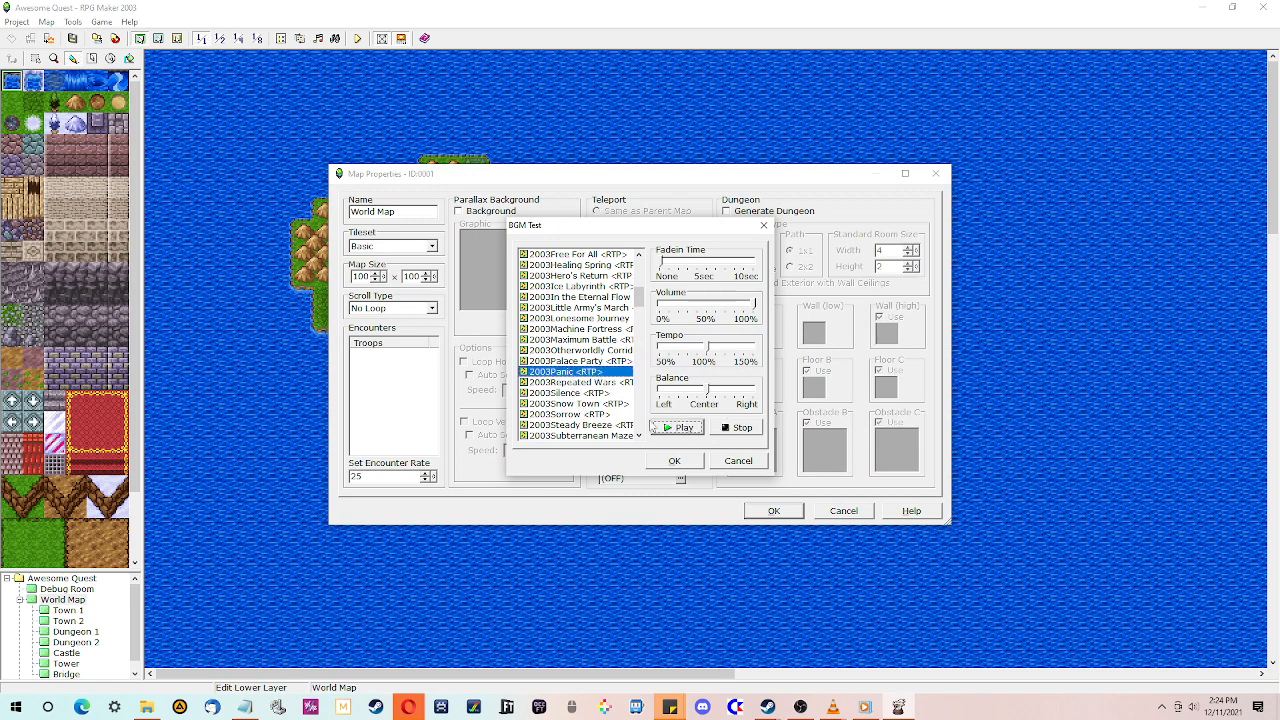
- Preview the Lively Market track and stop its playback
scroll(580, 402, "down", 9)
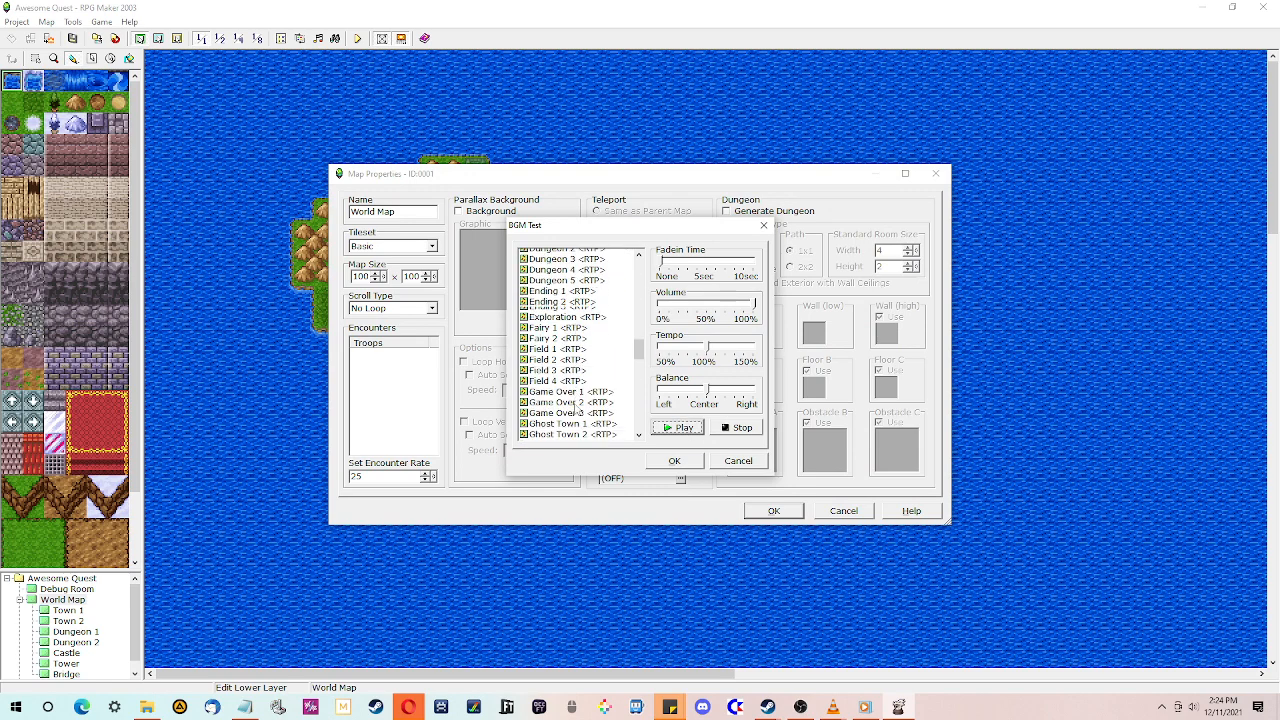
scroll(576, 410, "down", 6)
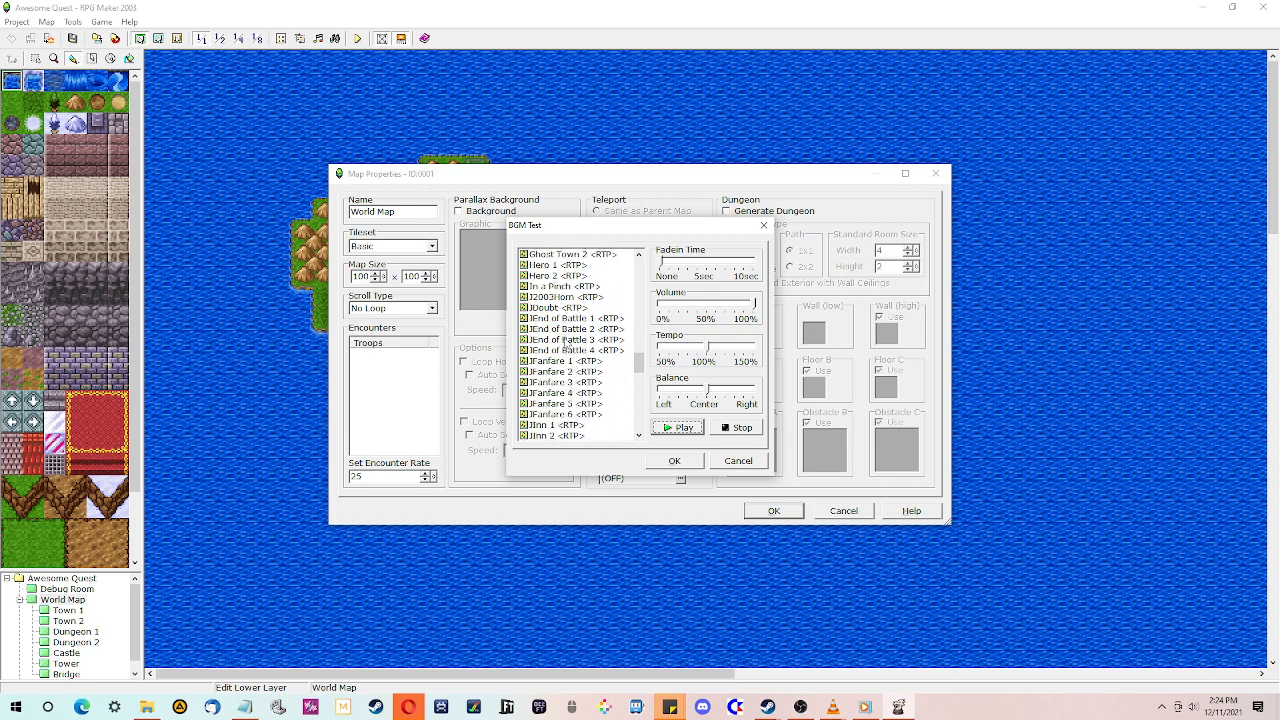
scroll(566, 350, "down", 4)
left_click(570, 372)
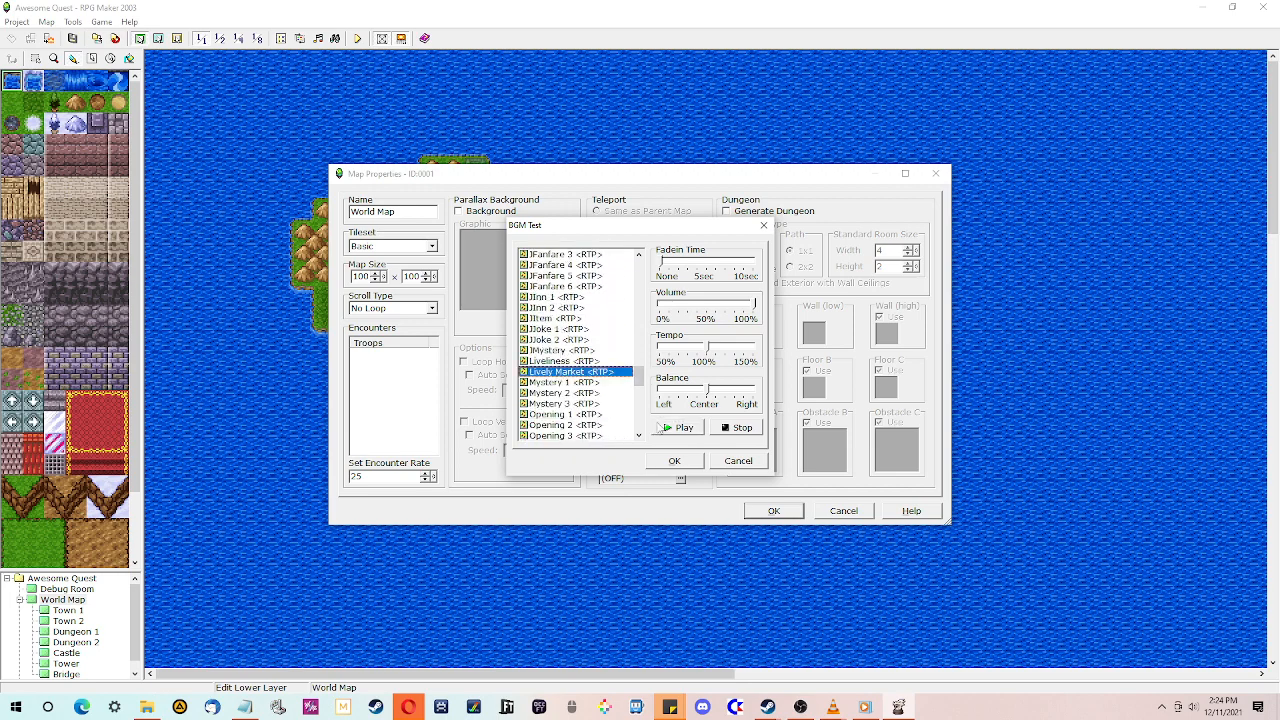
left_click(682, 430)
scroll(590, 402, "down", 4)
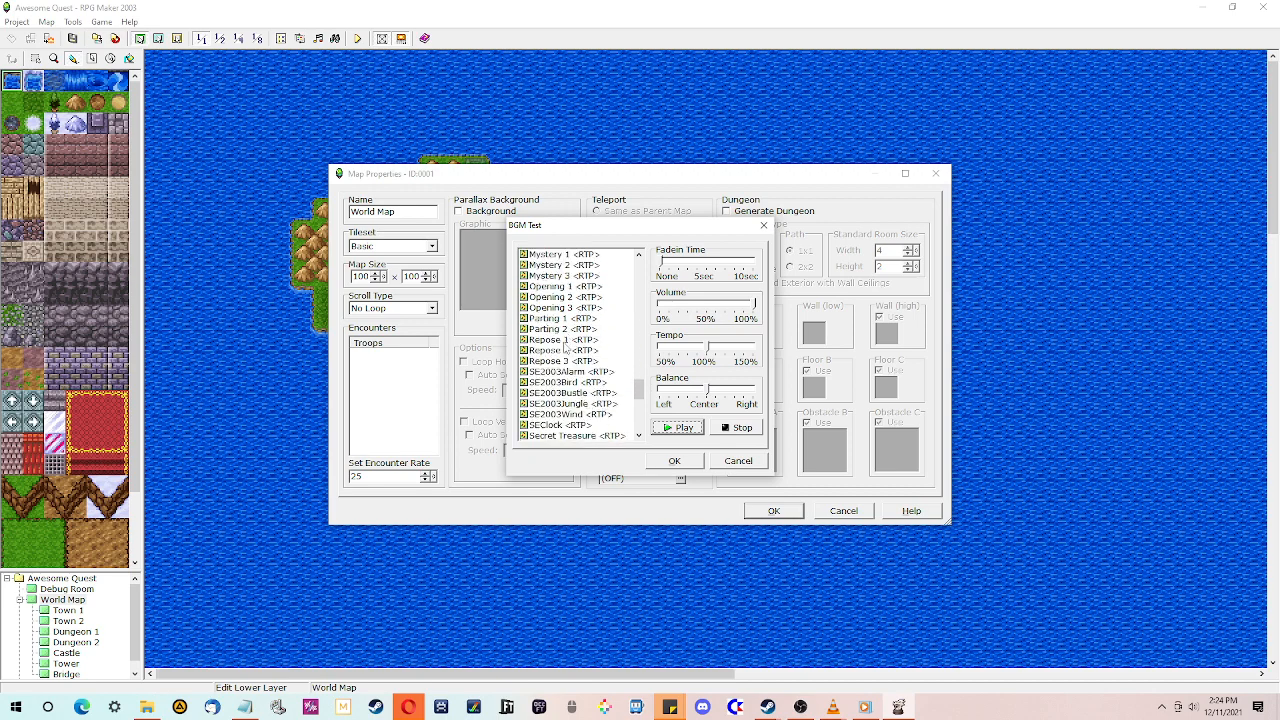
left_click(725, 427)
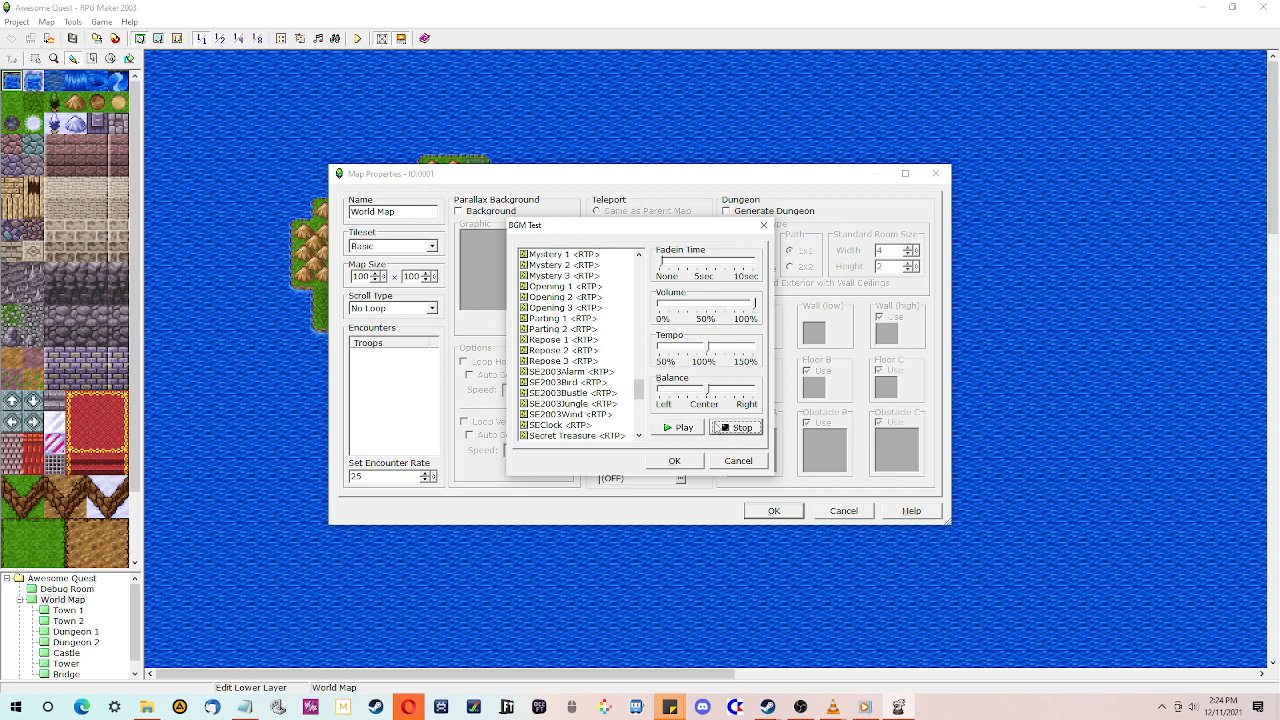
- Preview the Town 1 track and stop its playback
scroll(575, 372, "down", 4)
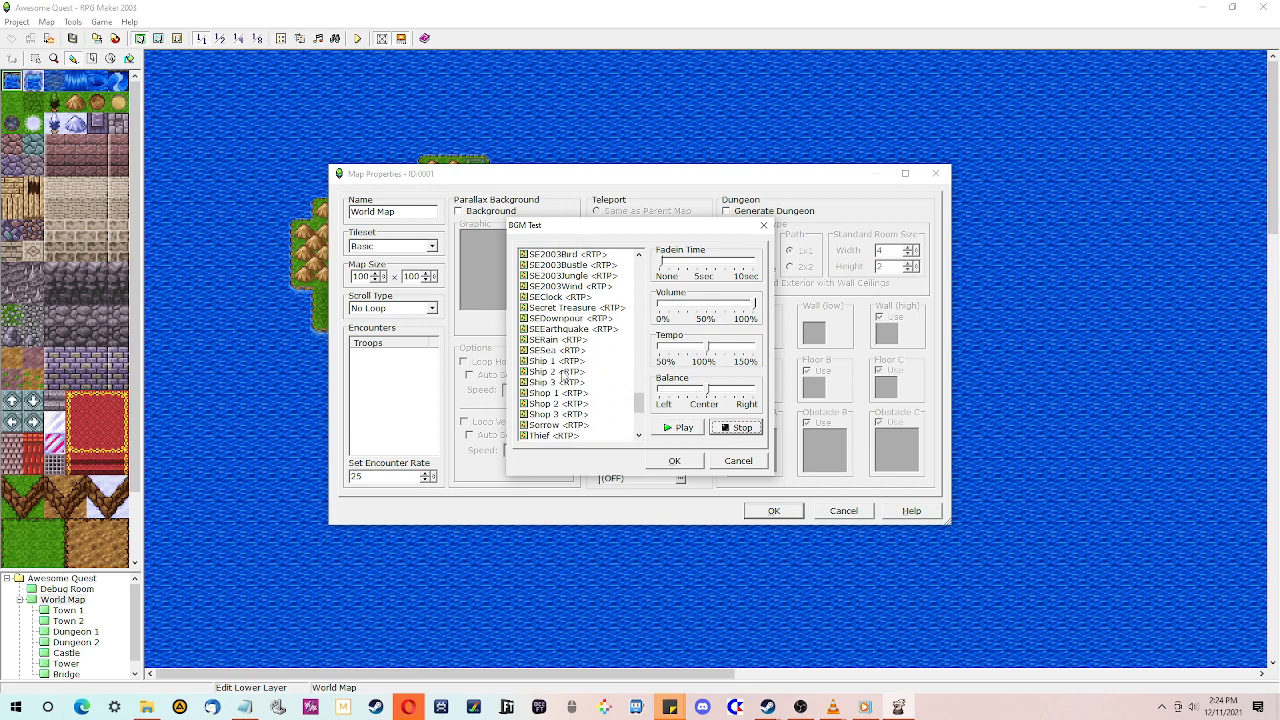
scroll(563, 375, "down", 5)
scroll(568, 376, "up", 2)
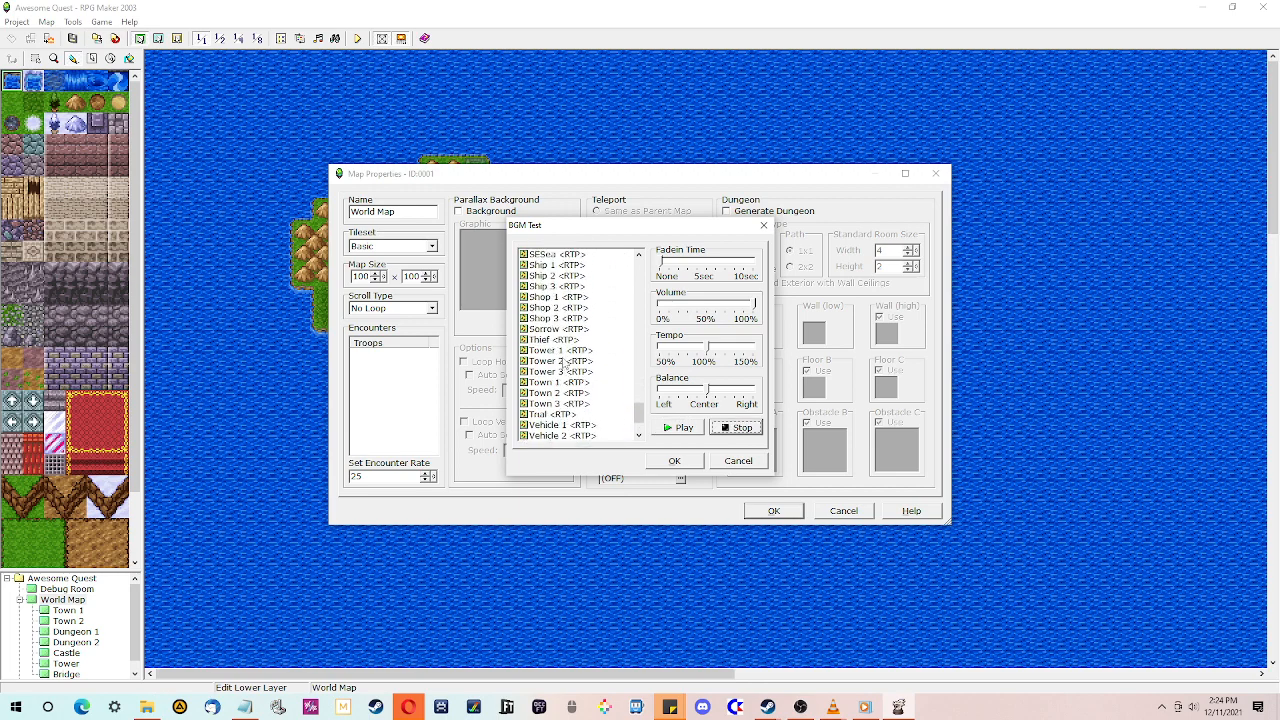
left_click(566, 383)
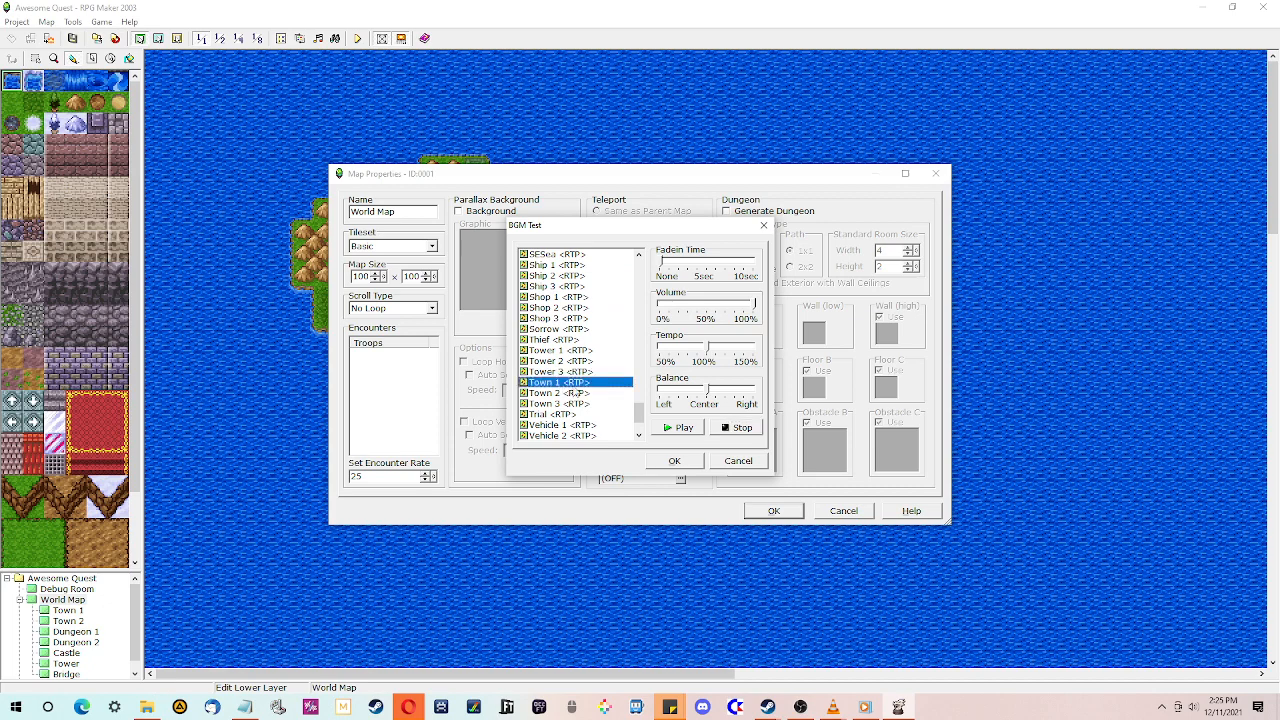
left_click(695, 430)
left_click(744, 430)
- Preview the Field 1 track from the BGM list
scroll(558, 370, "up", 5)
scroll(558, 370, "up", 10)
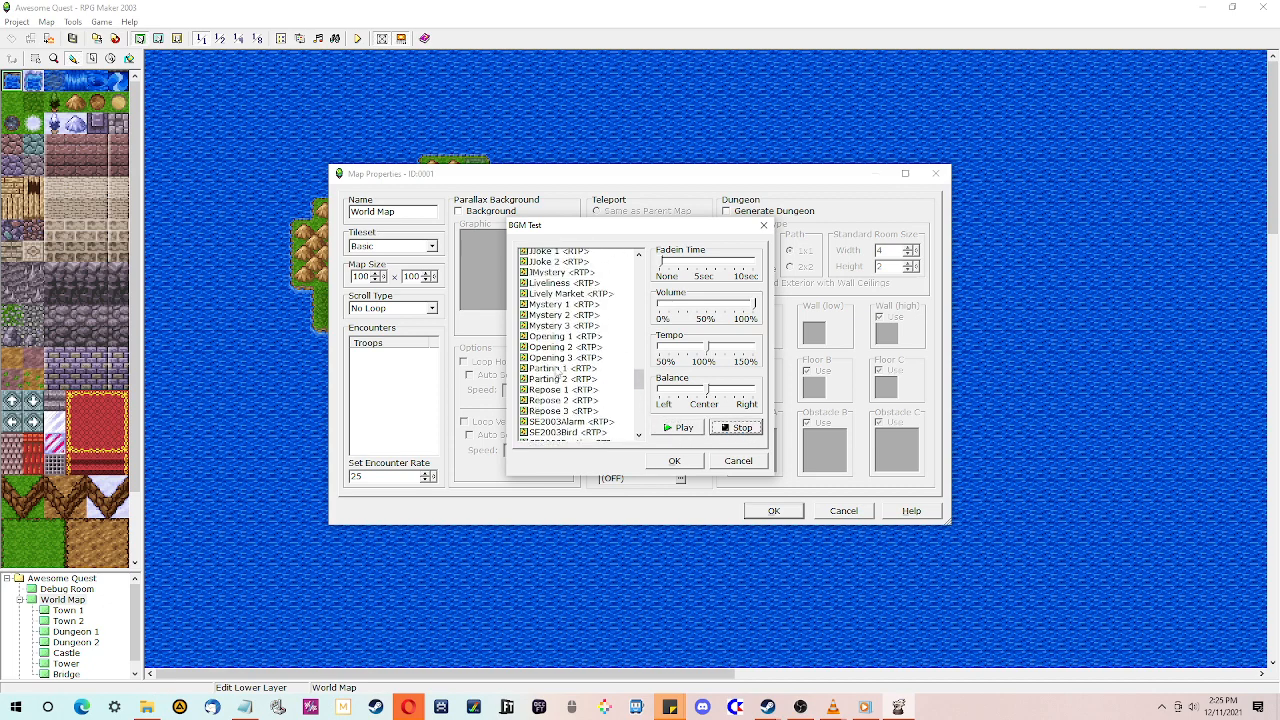
scroll(558, 370, "up", 10)
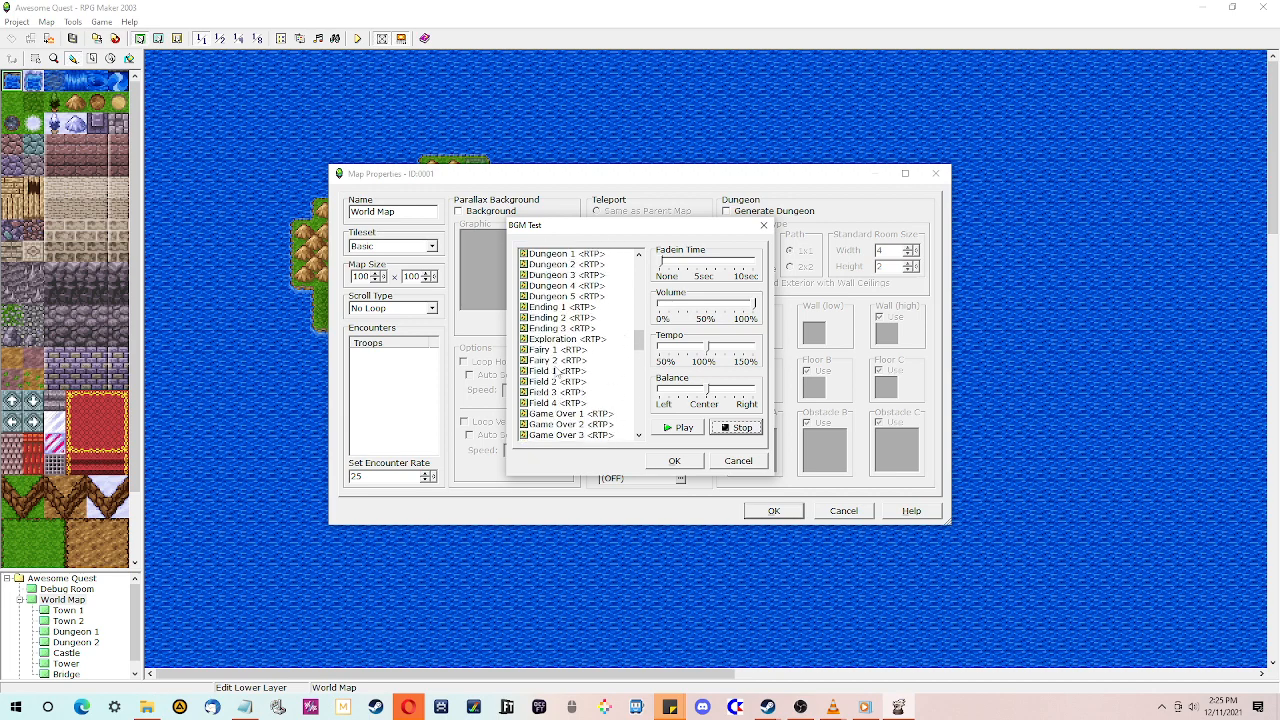
scroll(556, 372, "down", 10)
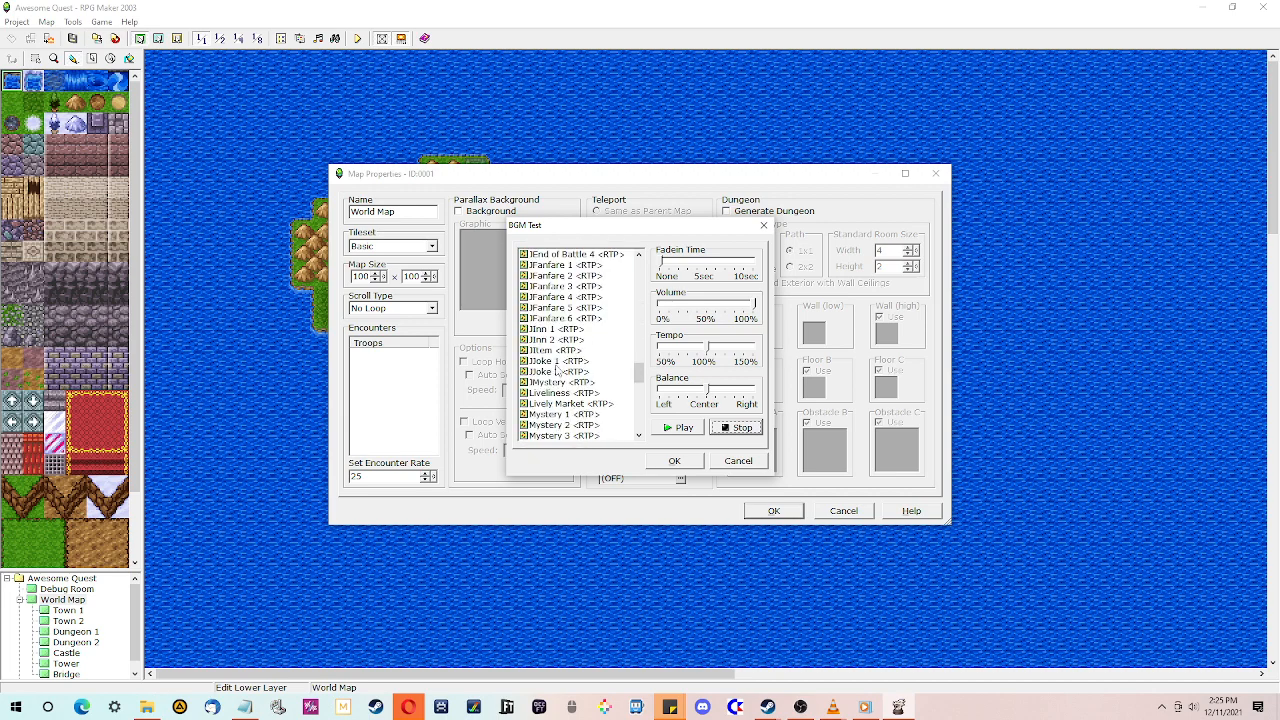
scroll(558, 372, "up", 8)
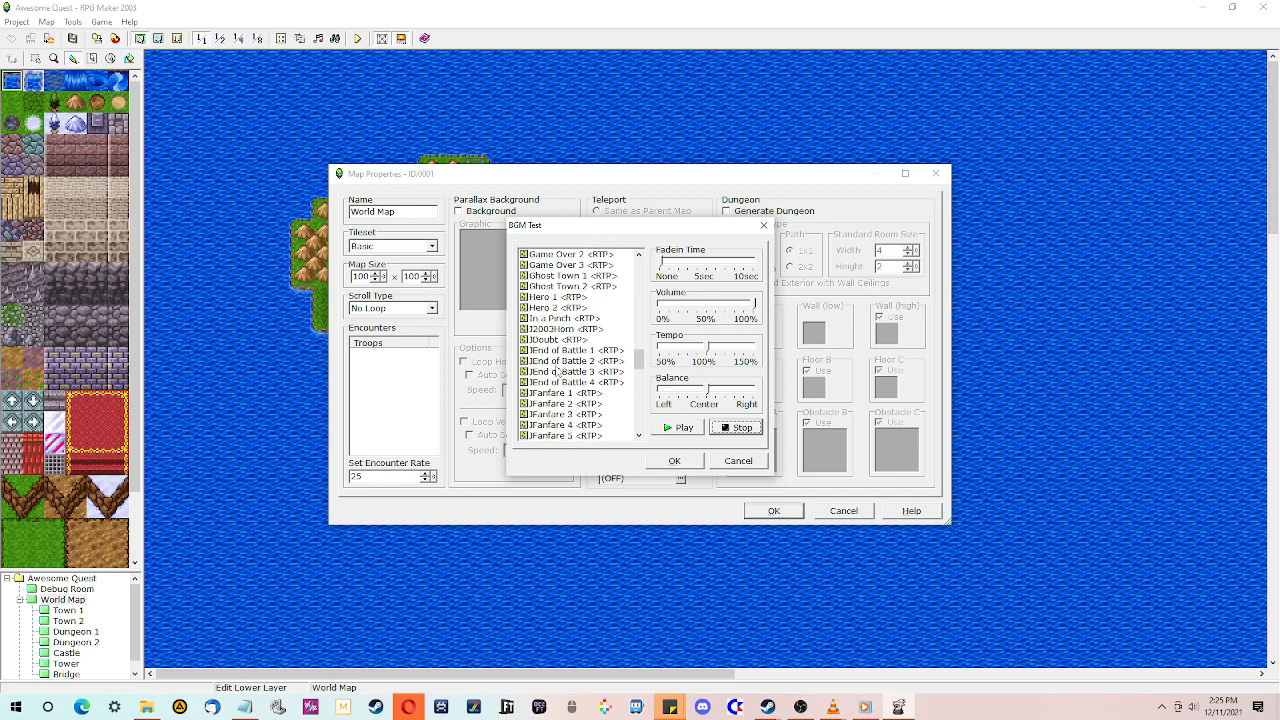
scroll(558, 370, "down", 10)
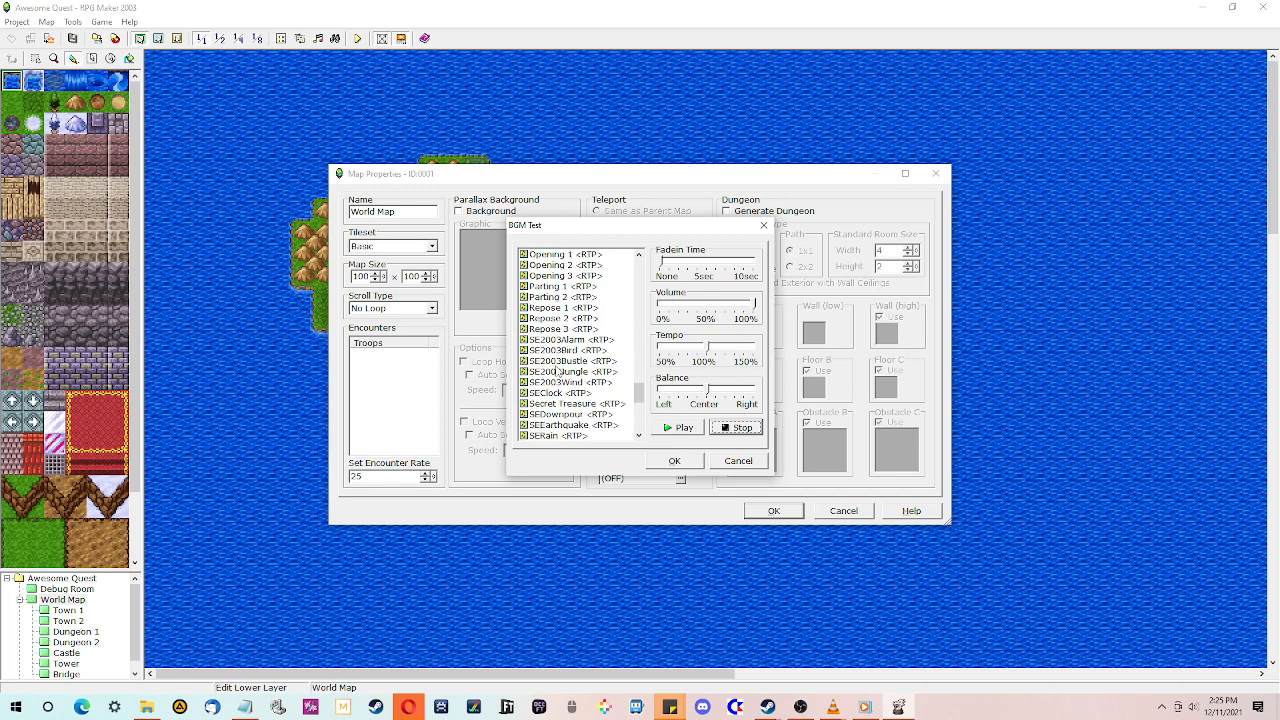
scroll(557, 371, "up", 10)
left_click(556, 266)
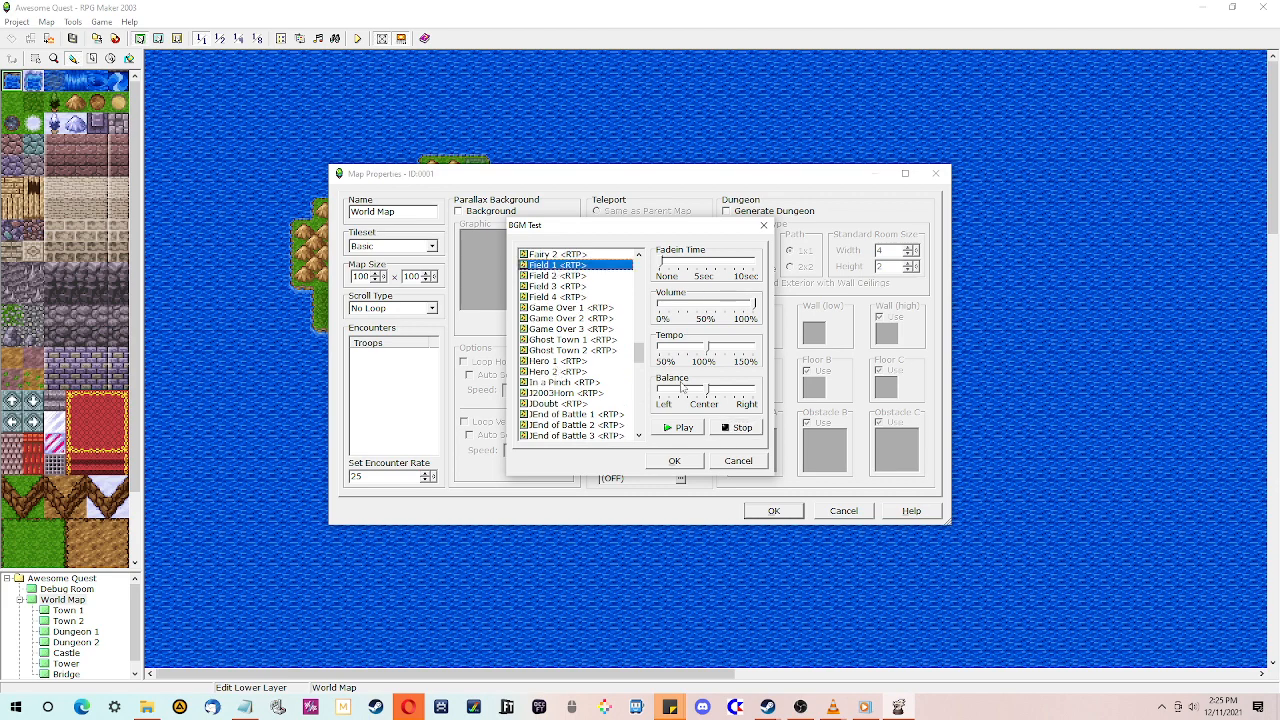
left_click(695, 427)
- Preview the Field 2, Field 3 and Field 4 tracks from the BGM list
left_click(576, 276)
left_click(694, 425)
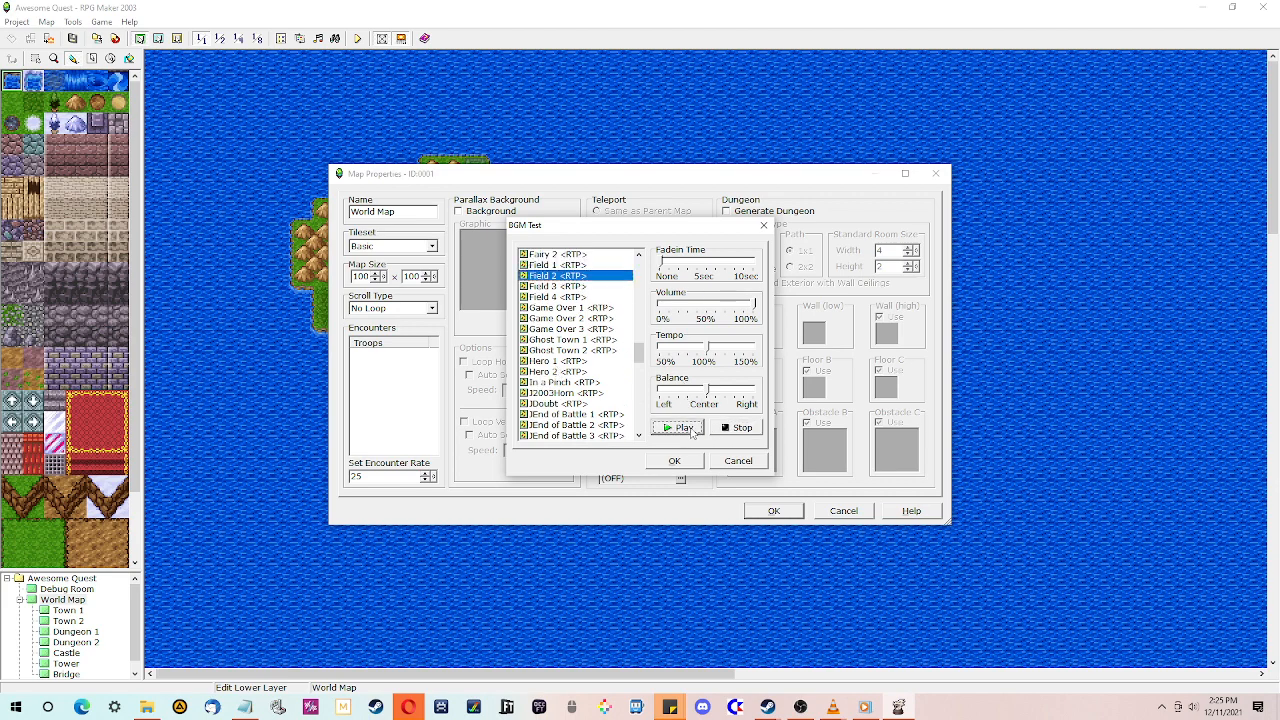
left_click(564, 287)
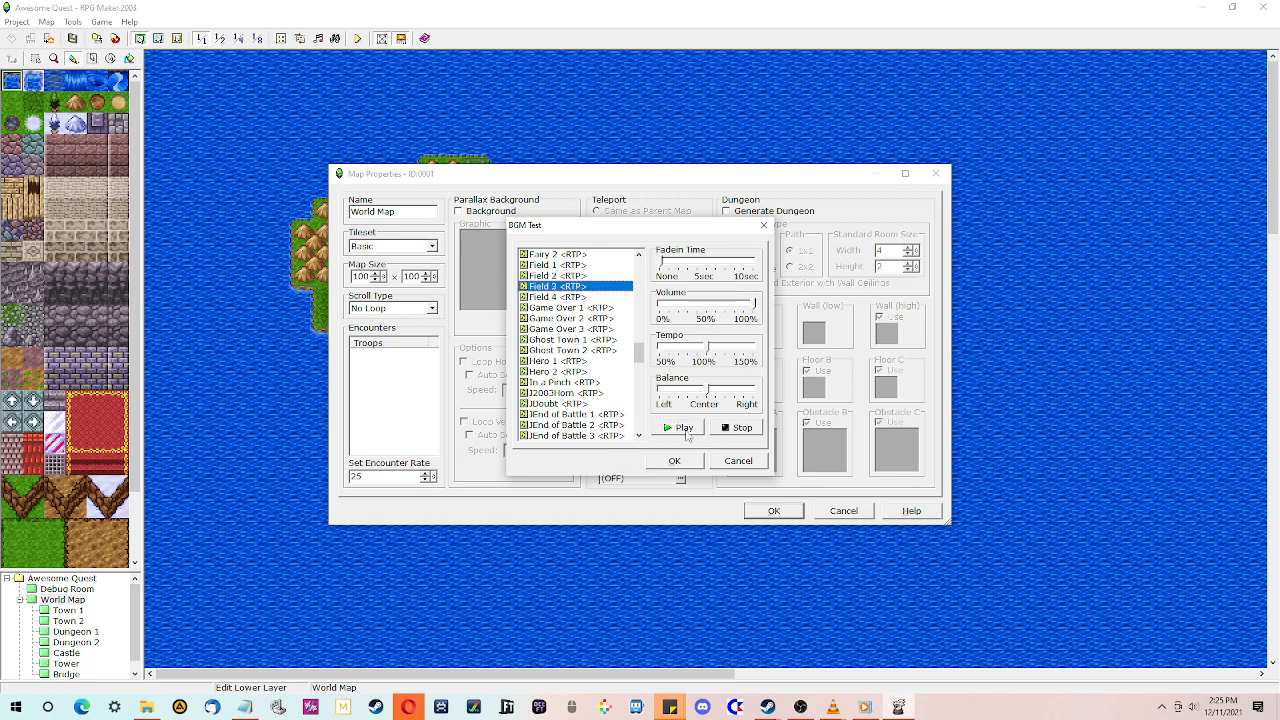
left_click(684, 429)
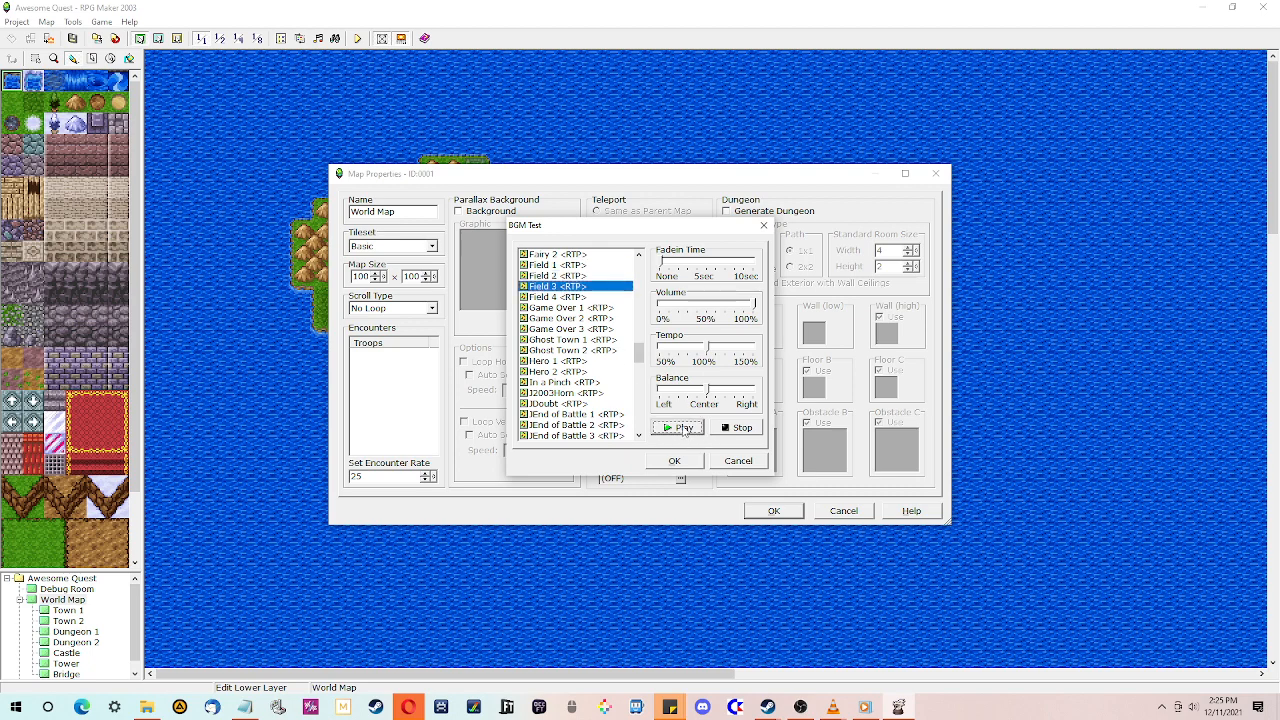
left_click(560, 297)
left_click(693, 427)
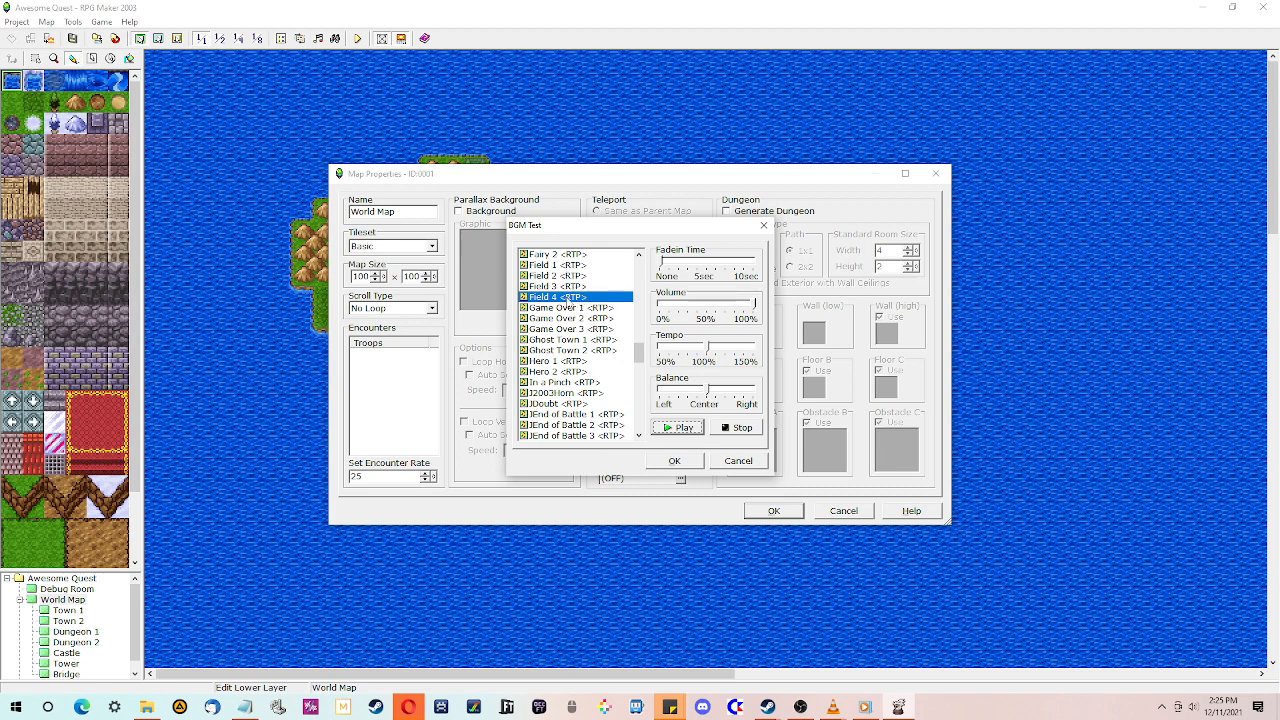
- Choose Field 1 as the World Map's background music, stop playback and save the map properties
left_click(540, 265)
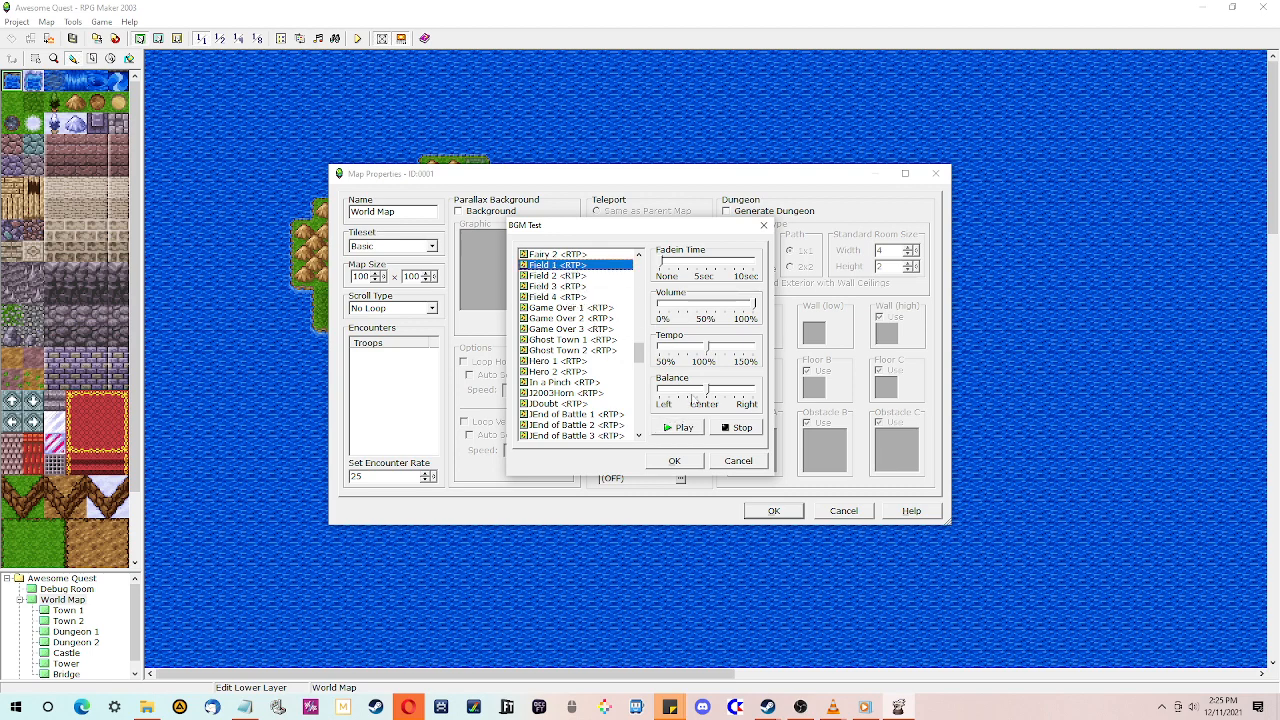
left_click(730, 430)
left_click(674, 461)
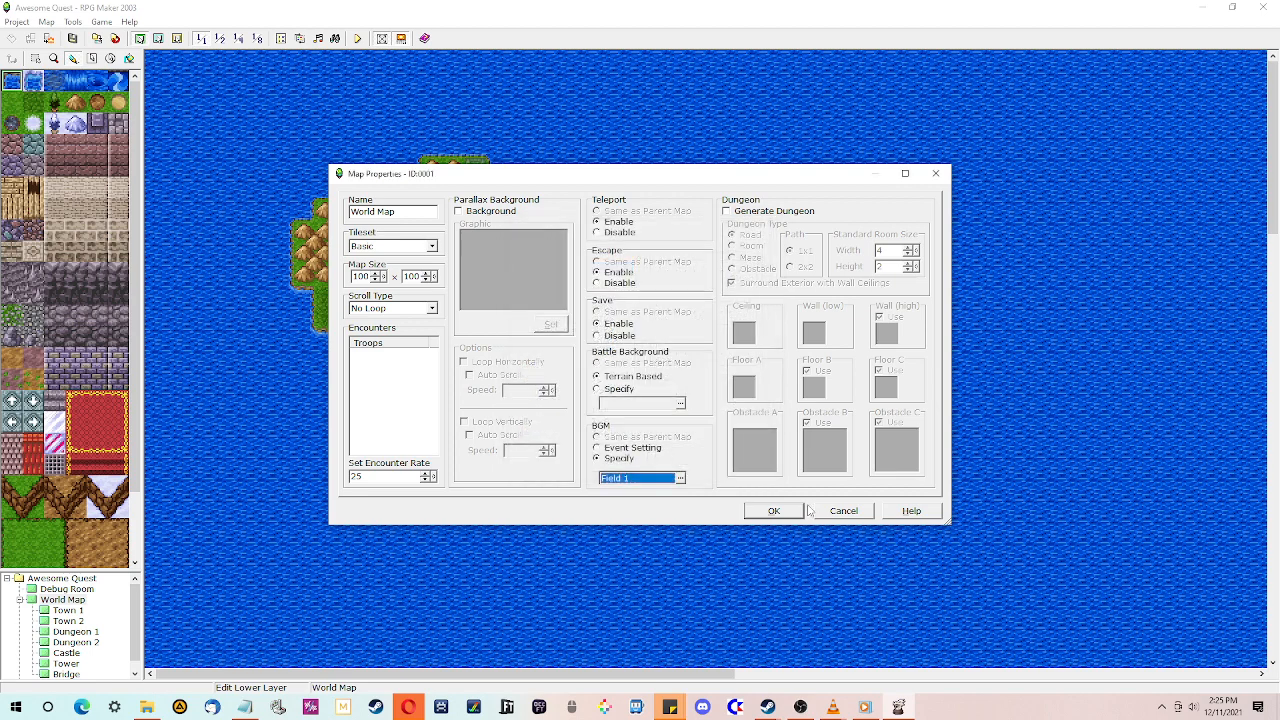
left_click(775, 511)
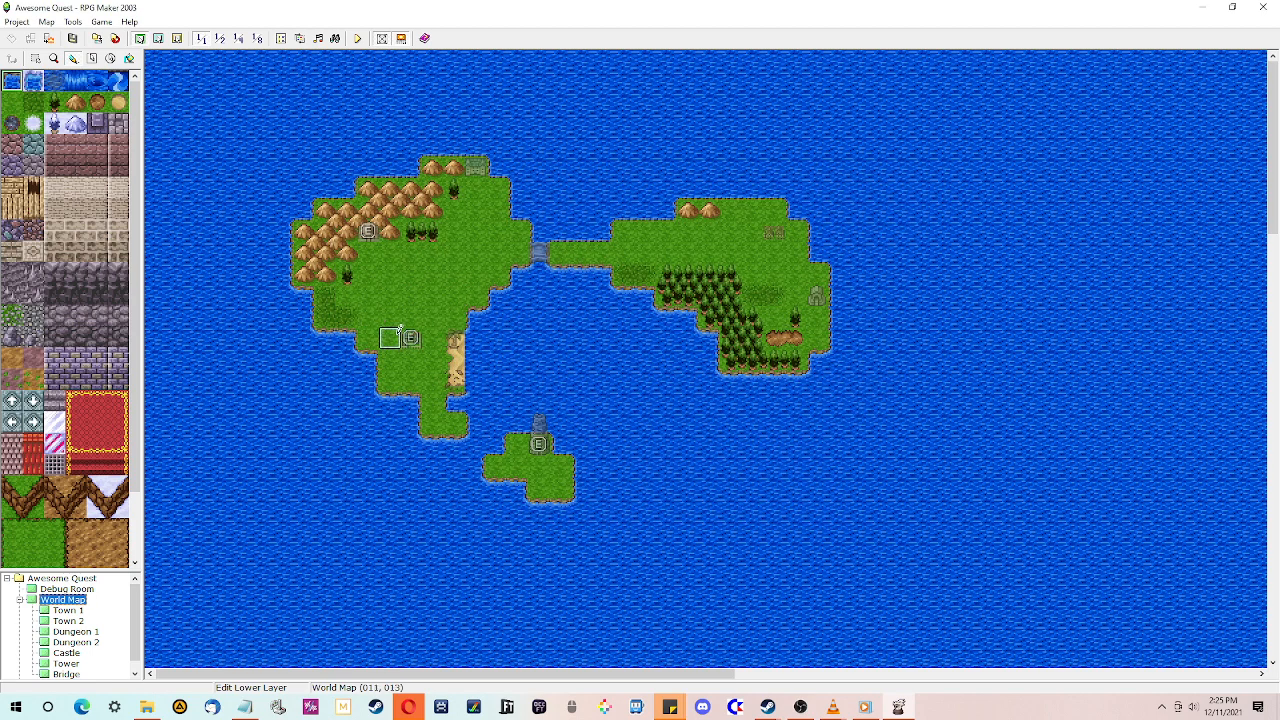
- Open Town 1's map properties, specify the Town 1 track as its background music after previewing it, and save
left_click(76, 612)
right_click(78, 610)
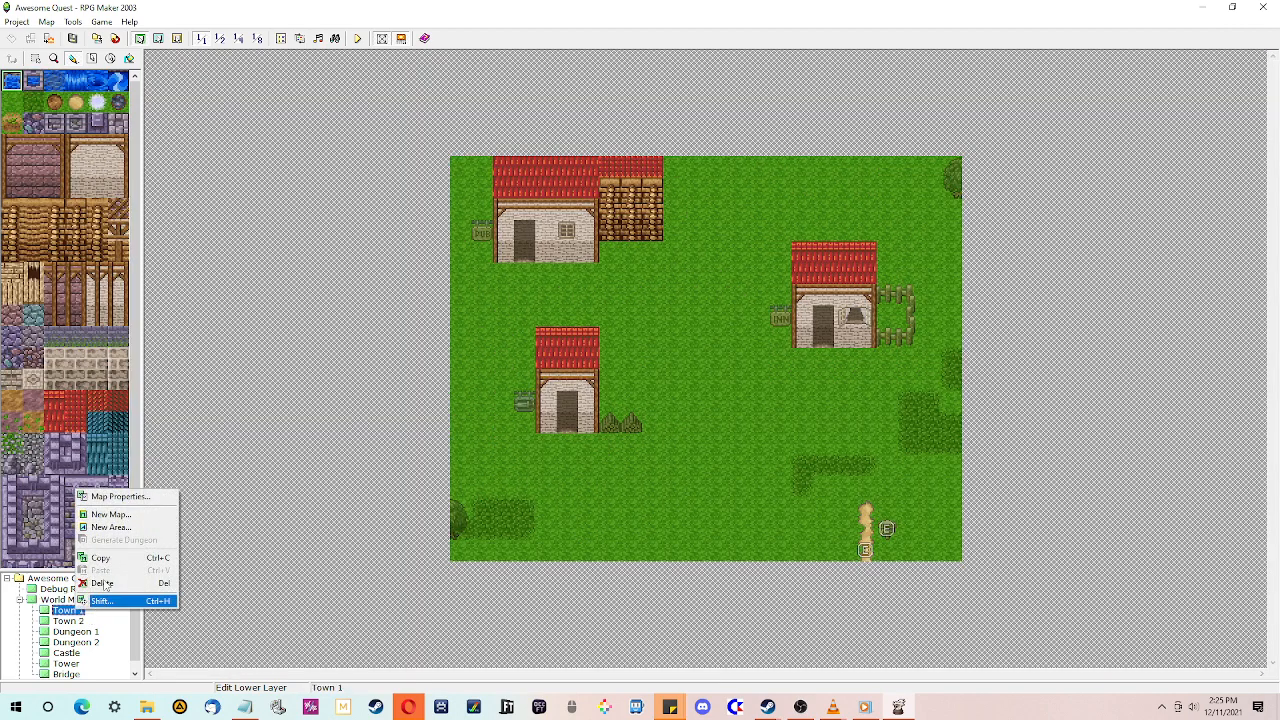
left_click(120, 497)
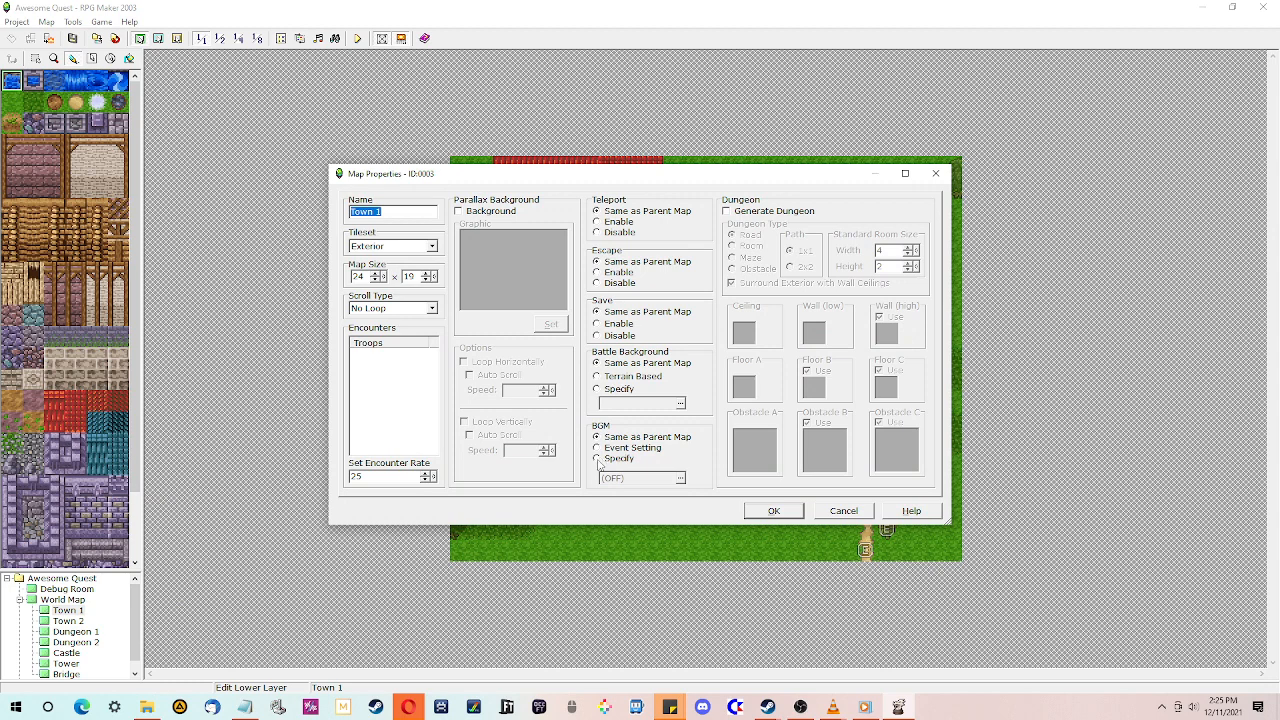
left_click(597, 459)
left_click(681, 479)
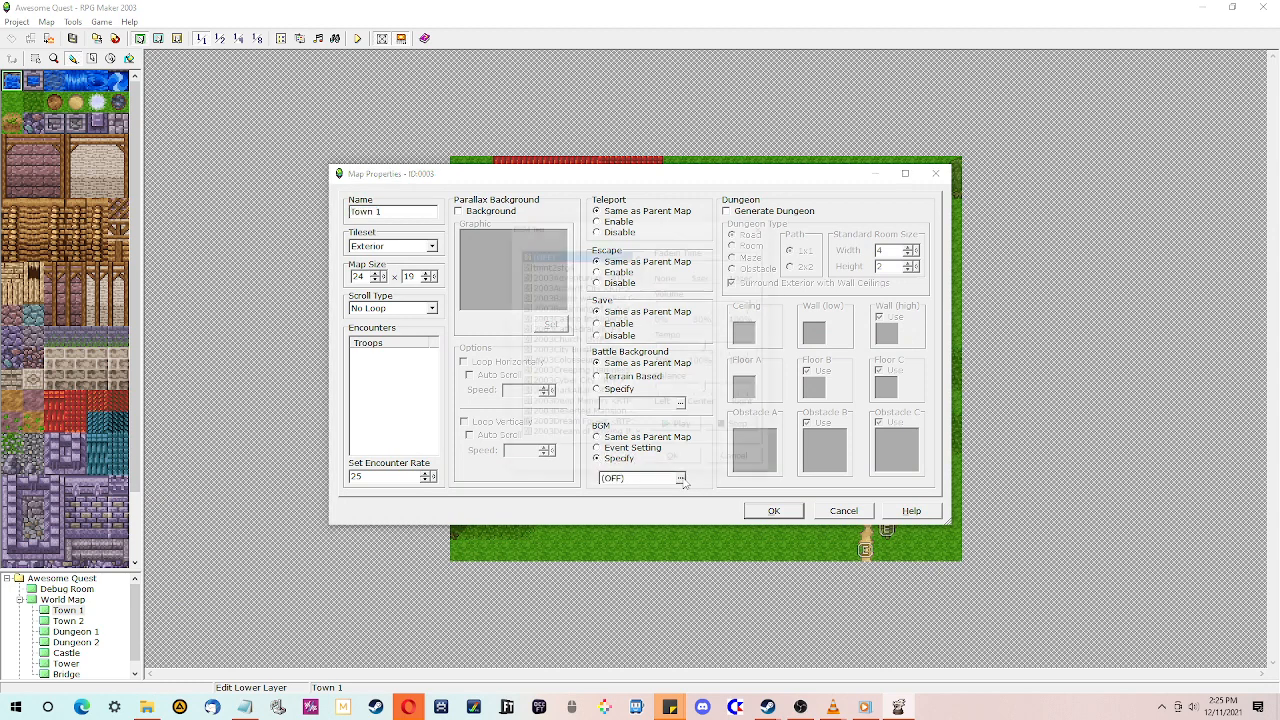
scroll(570, 355, "down", 10)
scroll(570, 355, "down", 15)
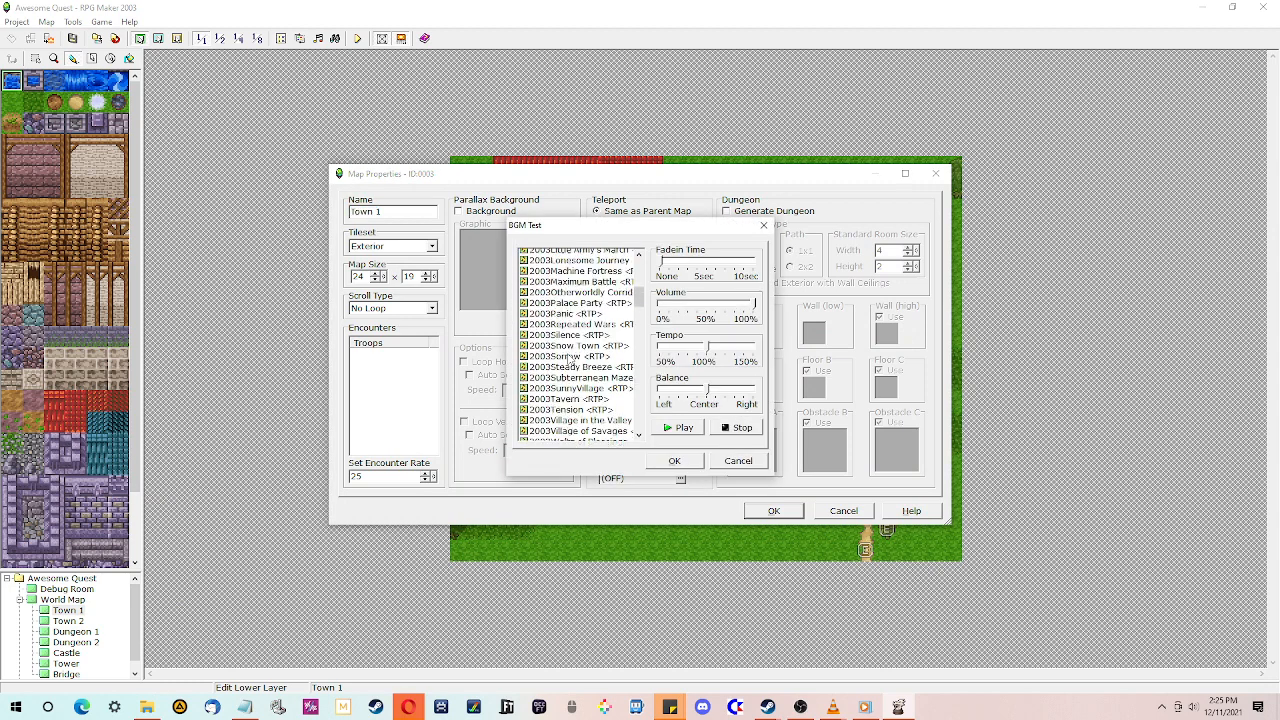
scroll(567, 365, "down", 20)
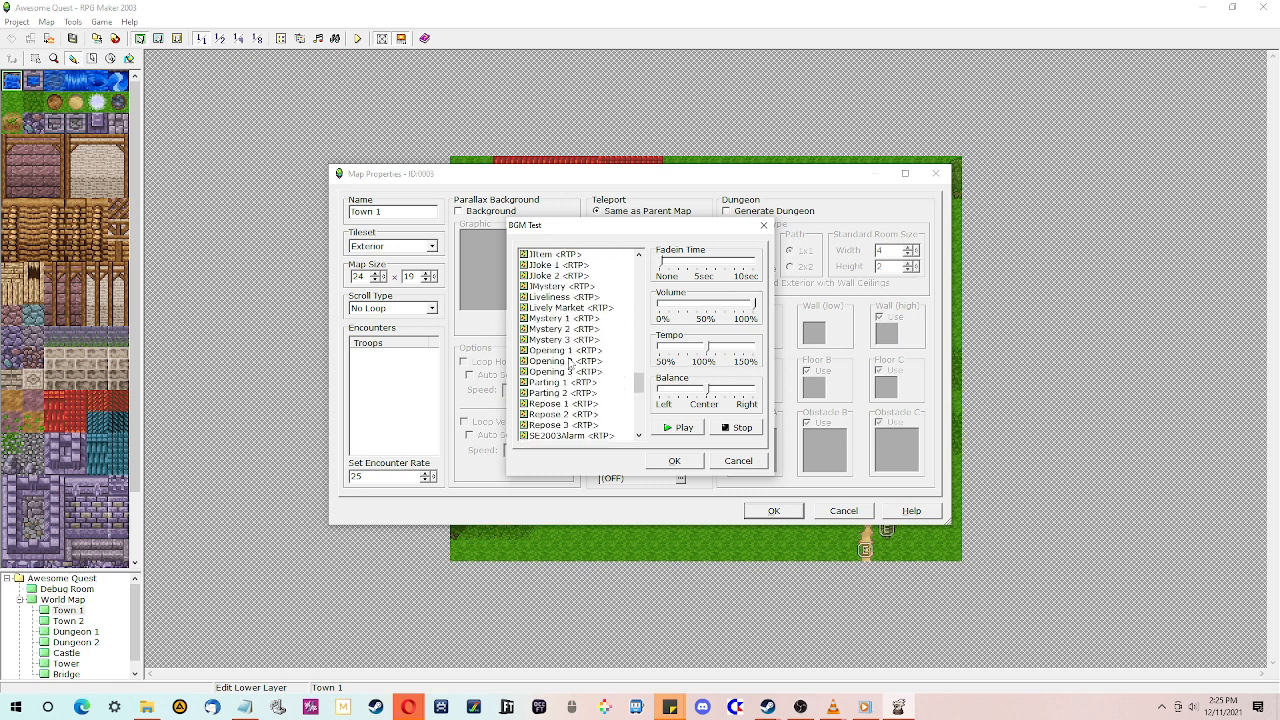
scroll(568, 377, "down", 4)
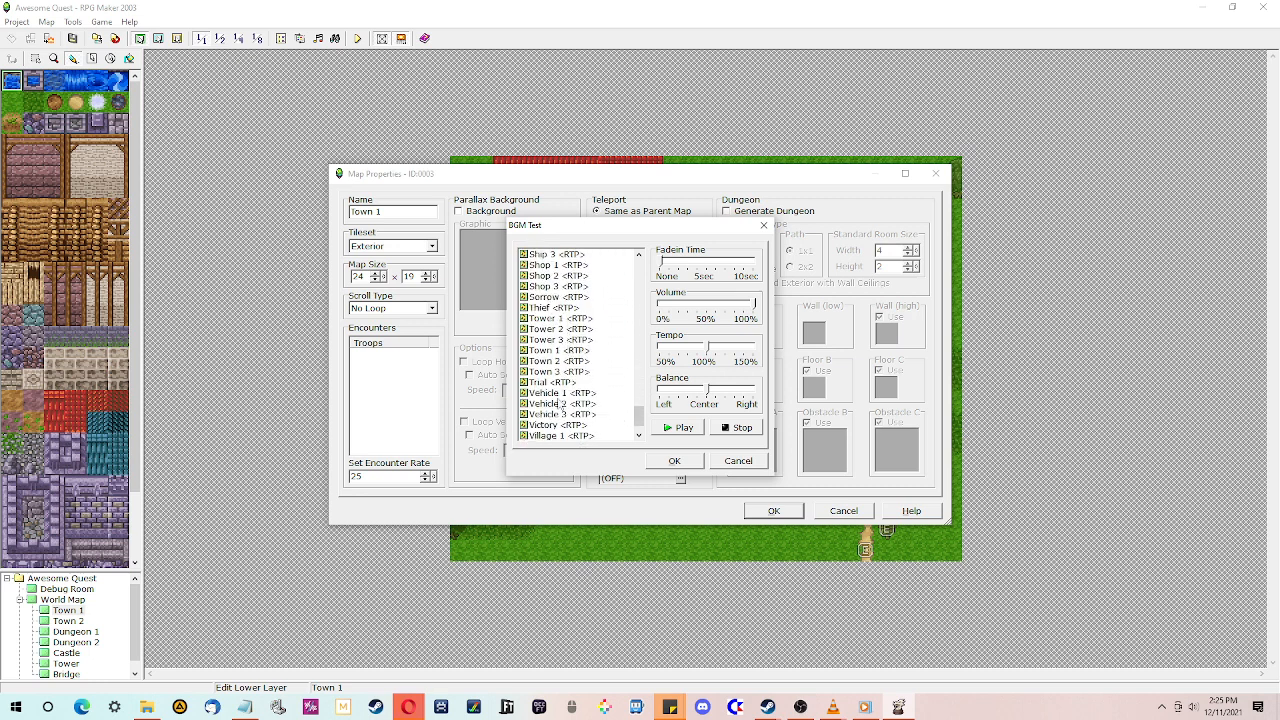
left_click(557, 352)
left_click(680, 428)
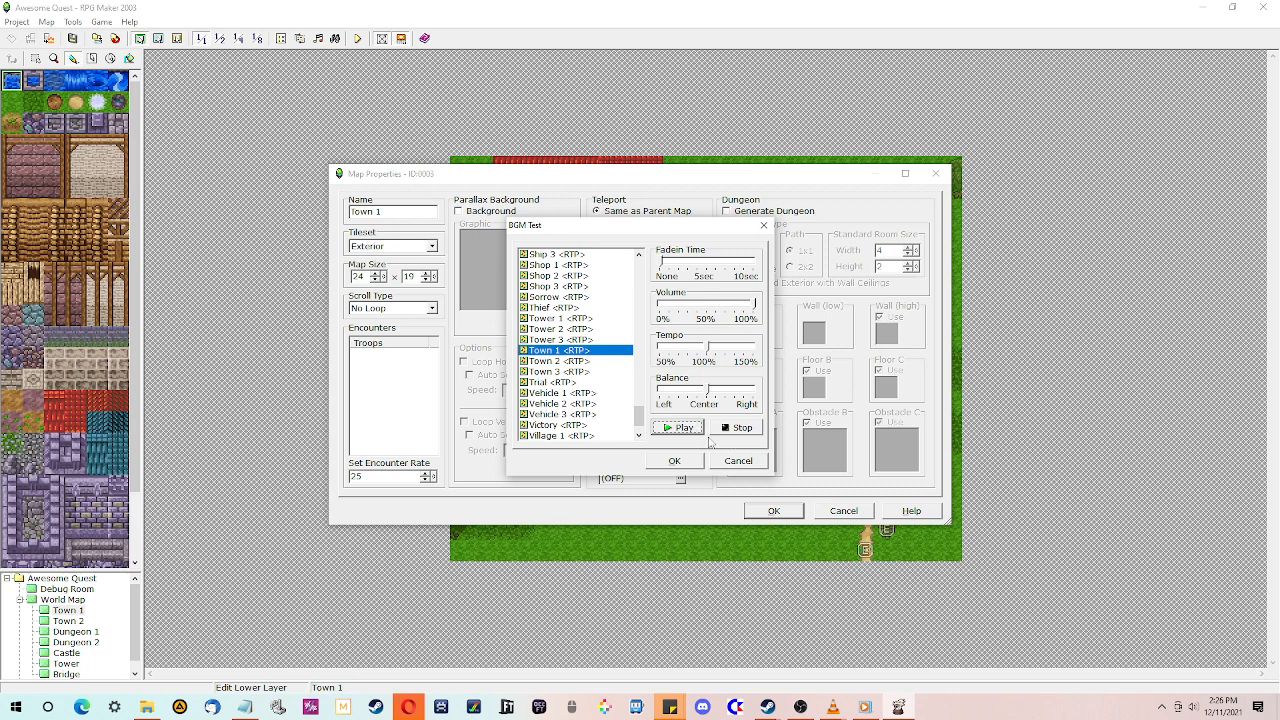
left_click(736, 428)
left_click(674, 461)
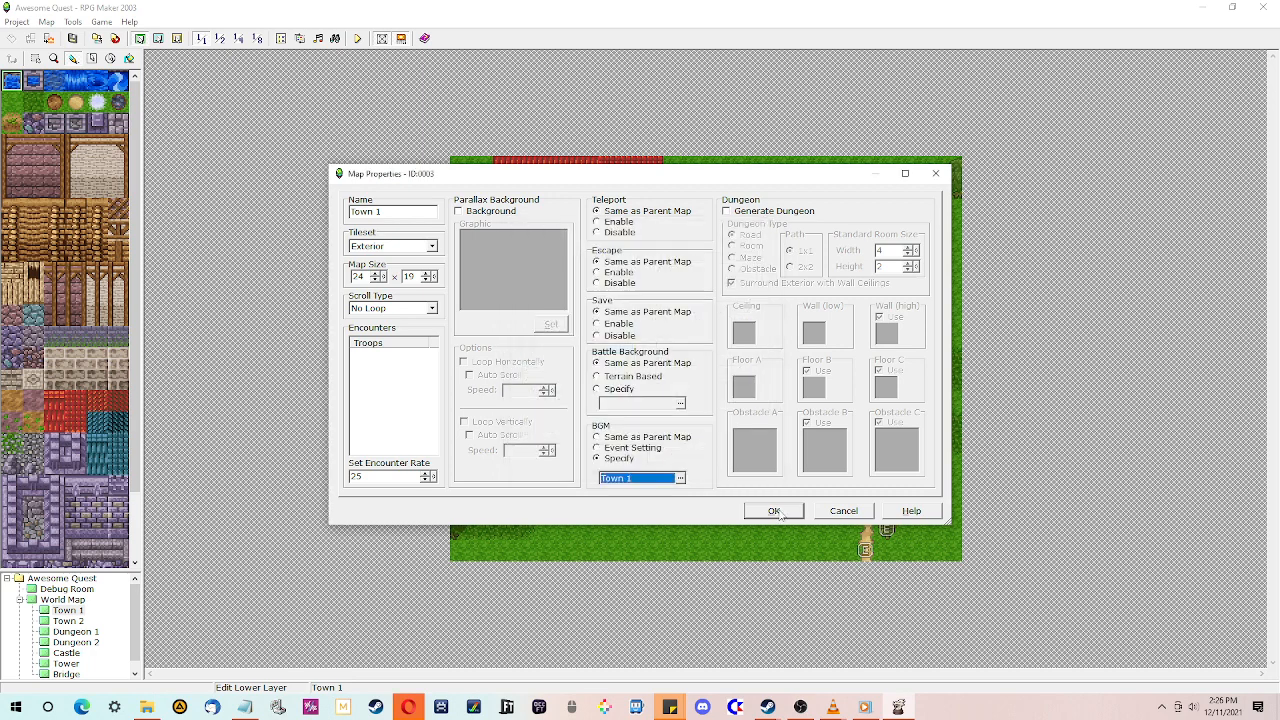
left_click(773, 511)
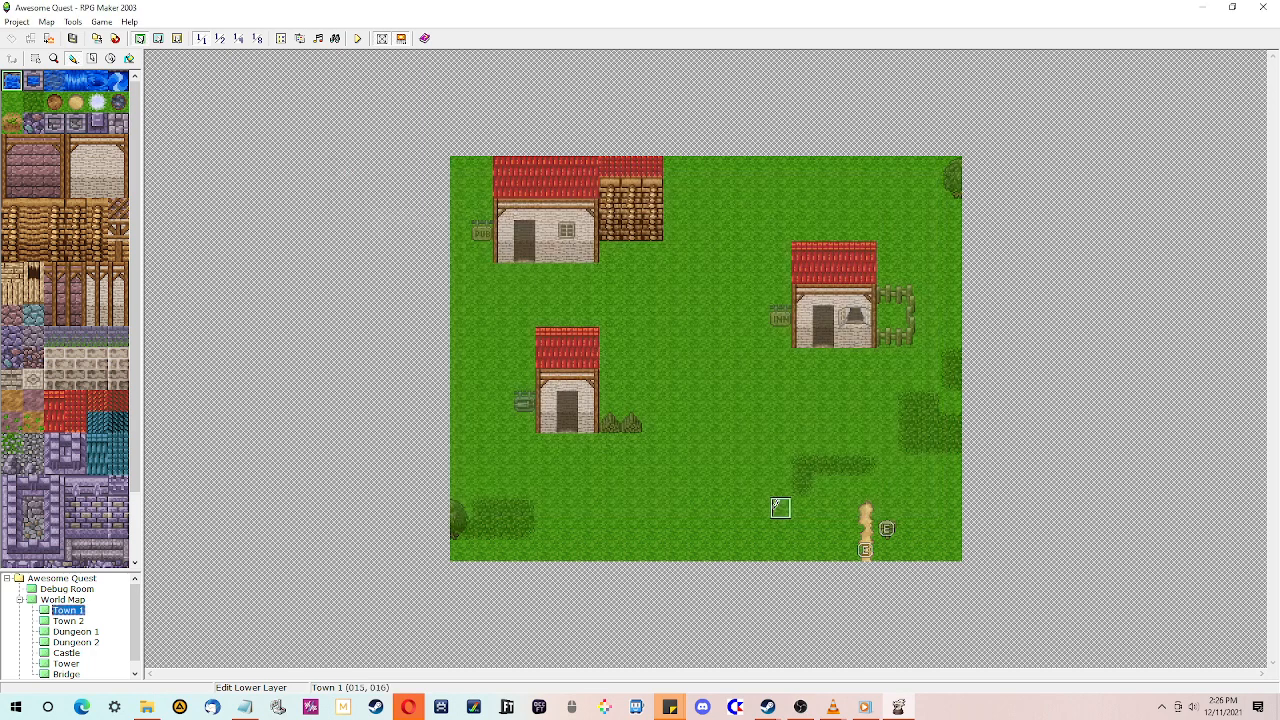
- Create a new map named Inn under Town 1 and switch to the upper layer
right_click(52, 612)
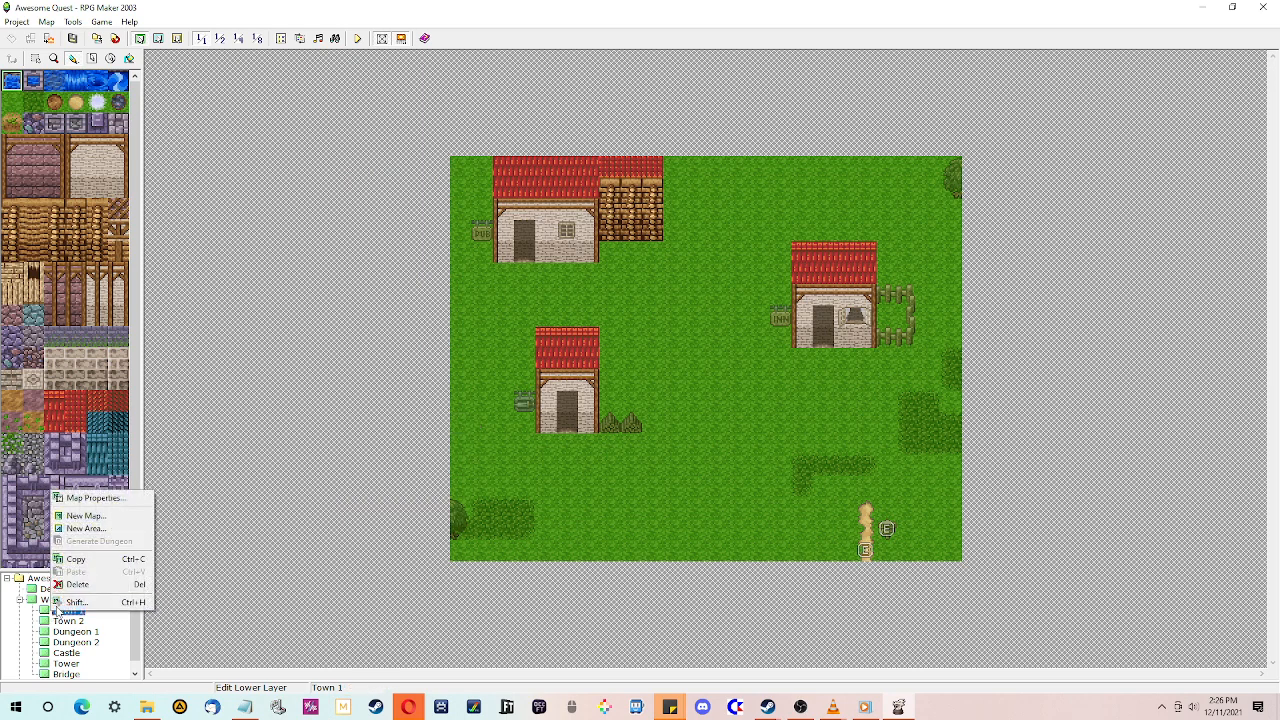
left_click(85, 515)
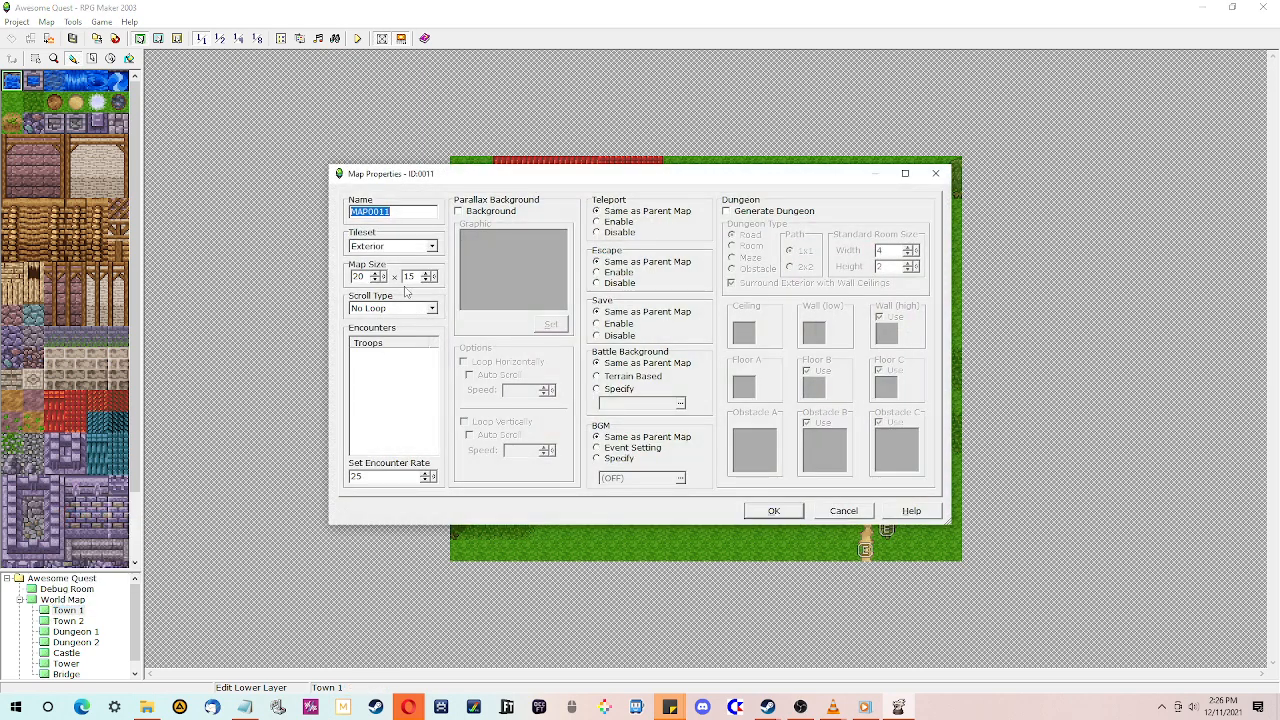
type("Inn")
key("Return")
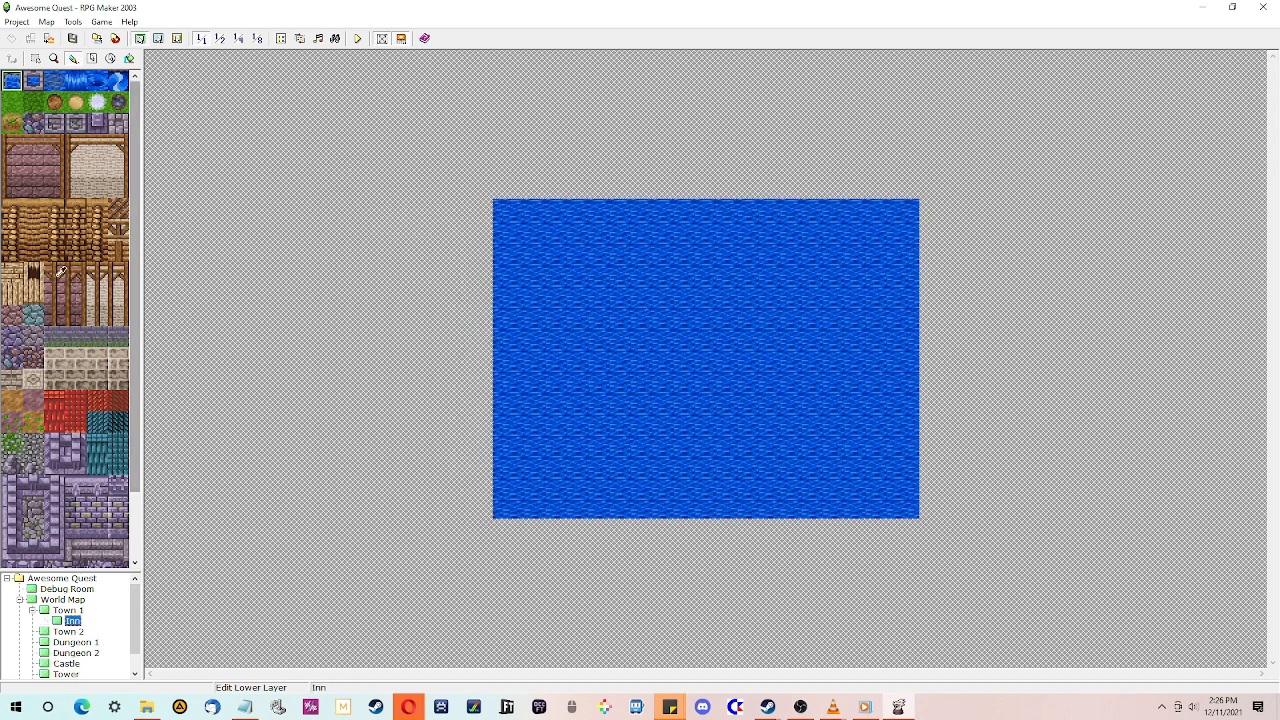
left_click(159, 38)
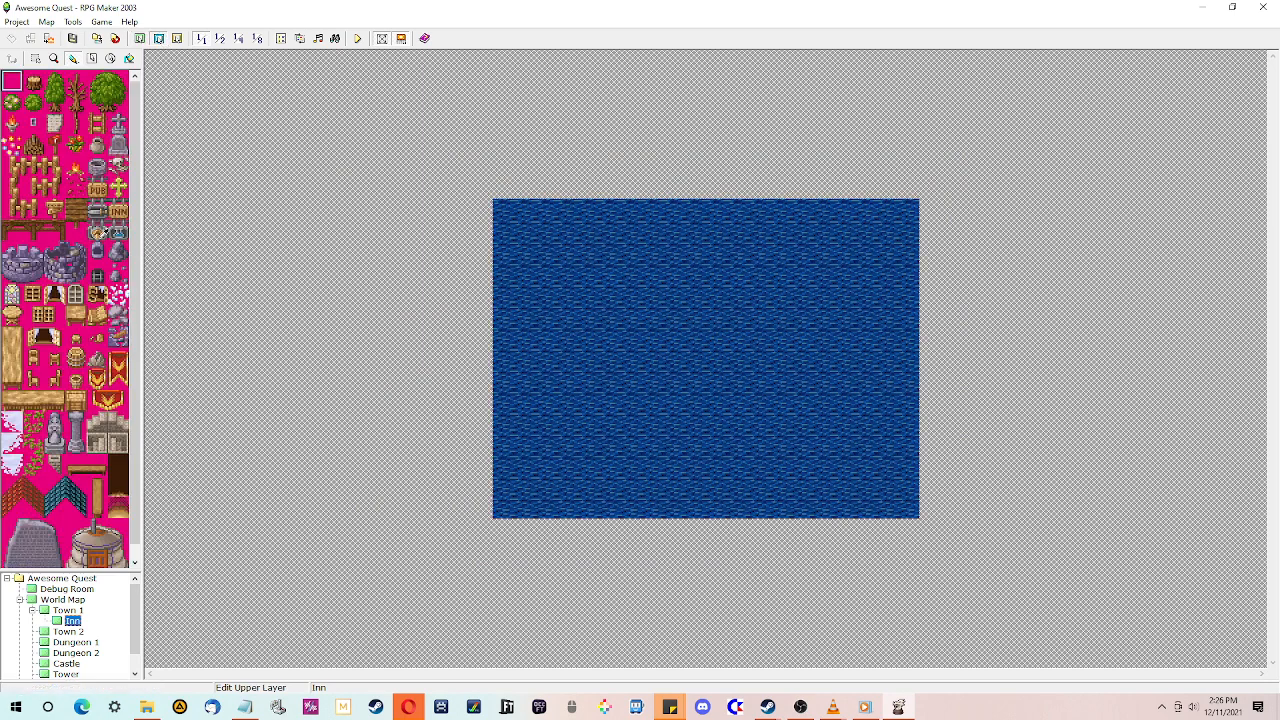
- Open the Inn map's properties and specify the Town 1 track as its background music with lowered volume
right_click(72, 621)
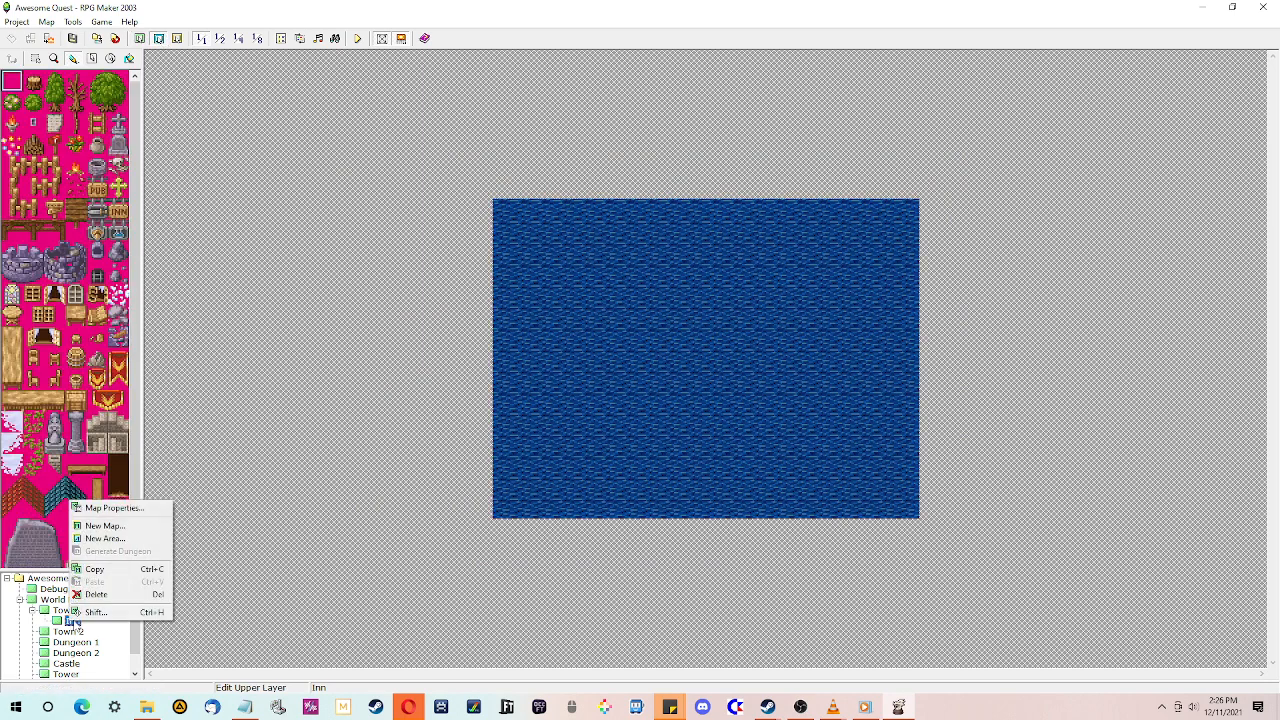
left_click(100, 507)
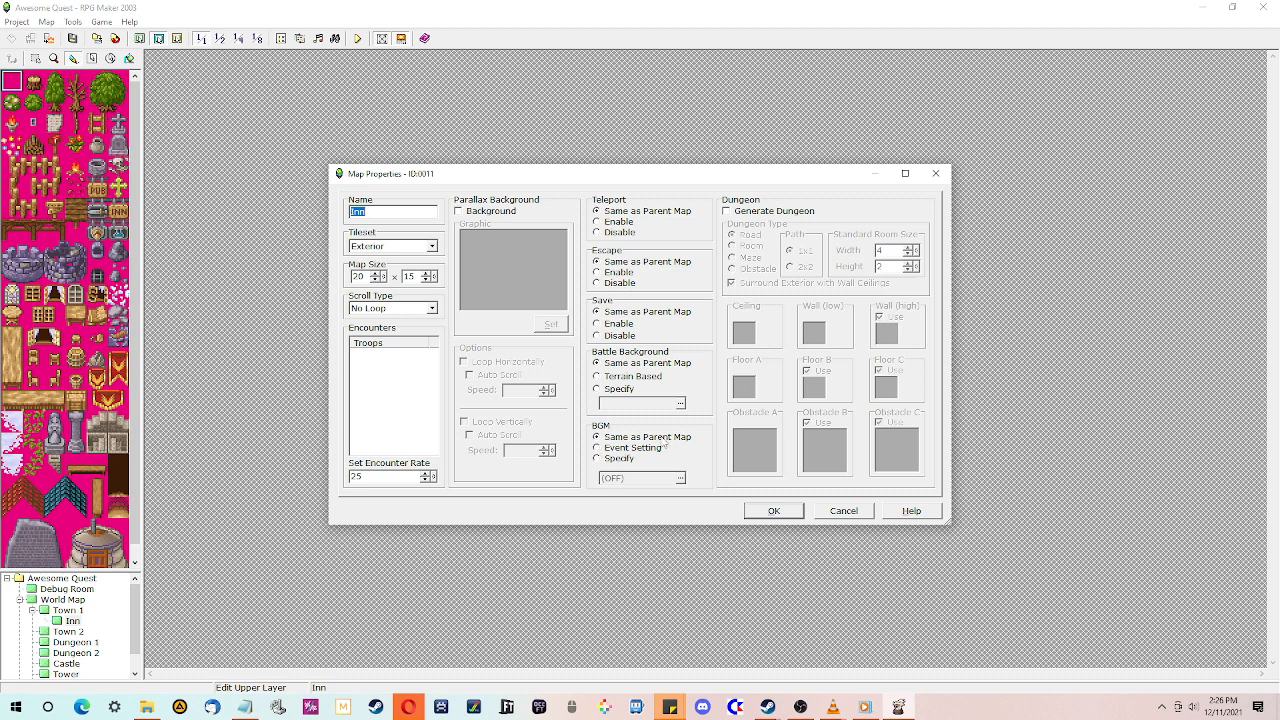
left_click(597, 459)
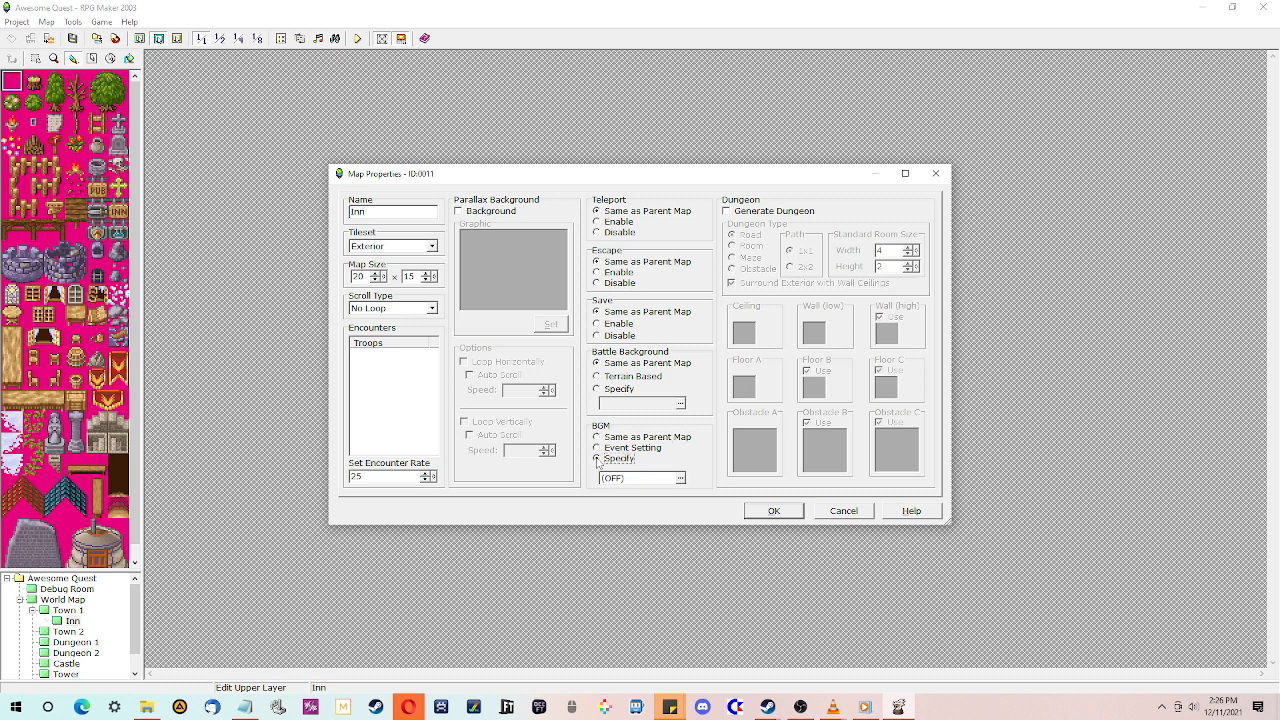
left_click(680, 478)
scroll(615, 381, "down", 8)
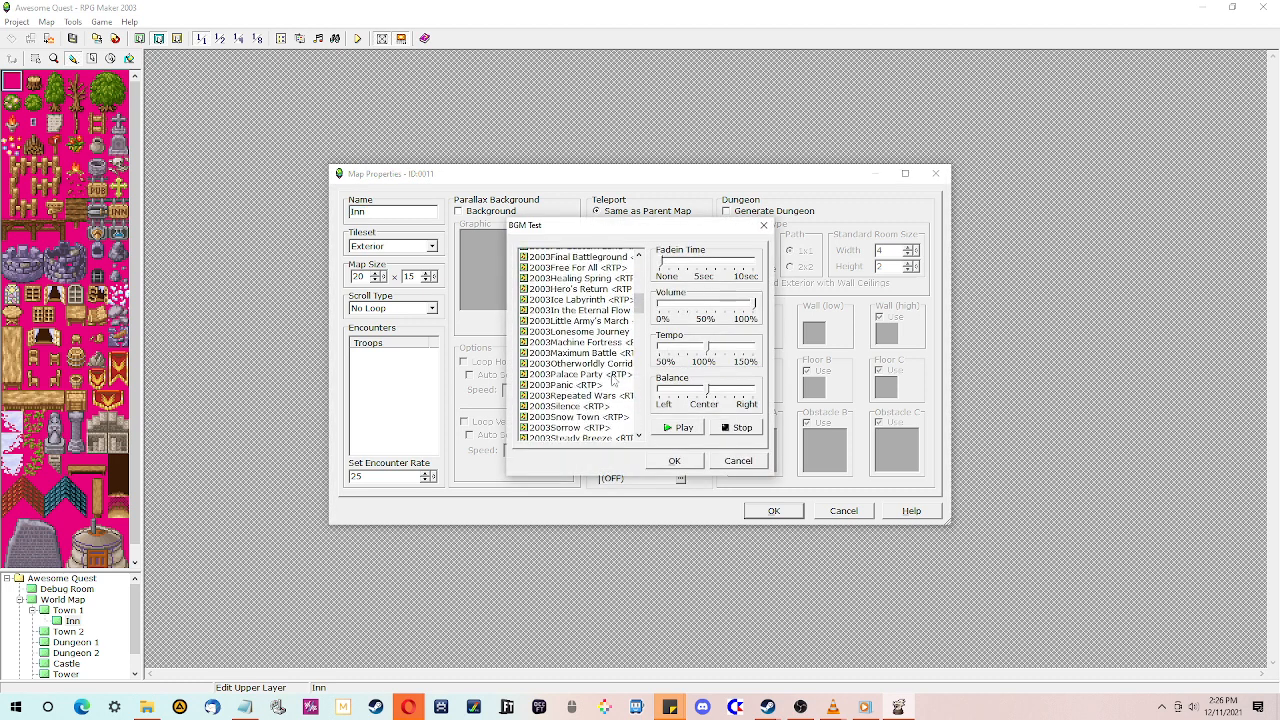
scroll(615, 381, "down", 10)
left_click(587, 378)
scroll(585, 383, "down", 15)
left_click(553, 437)
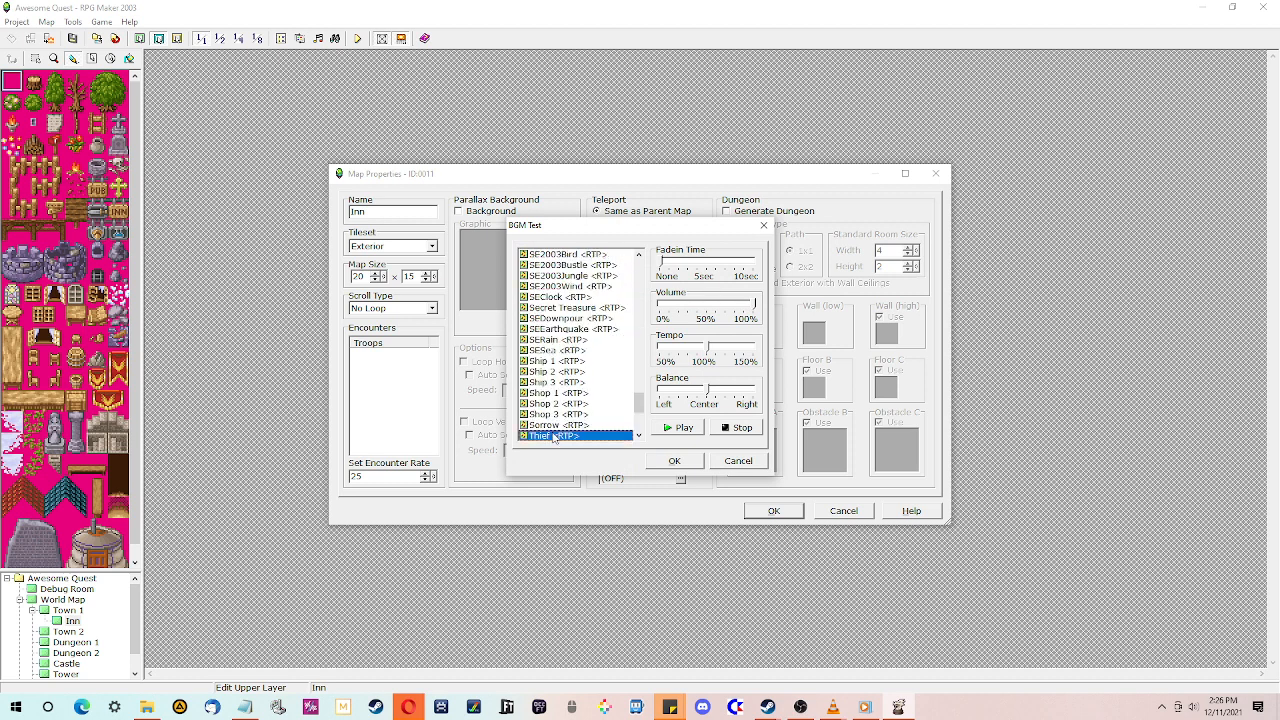
scroll(553, 437, "down", 2)
left_click(558, 416)
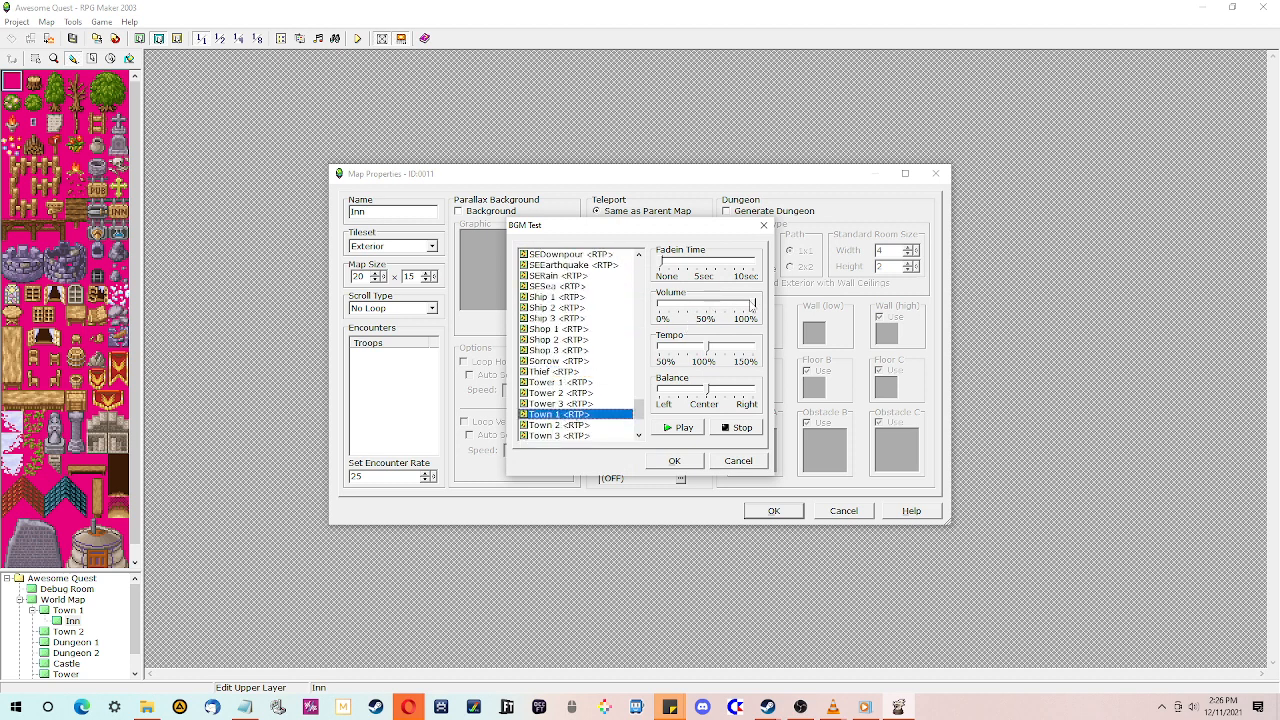
left_click_drag(752, 309, 707, 318)
left_click(676, 461)
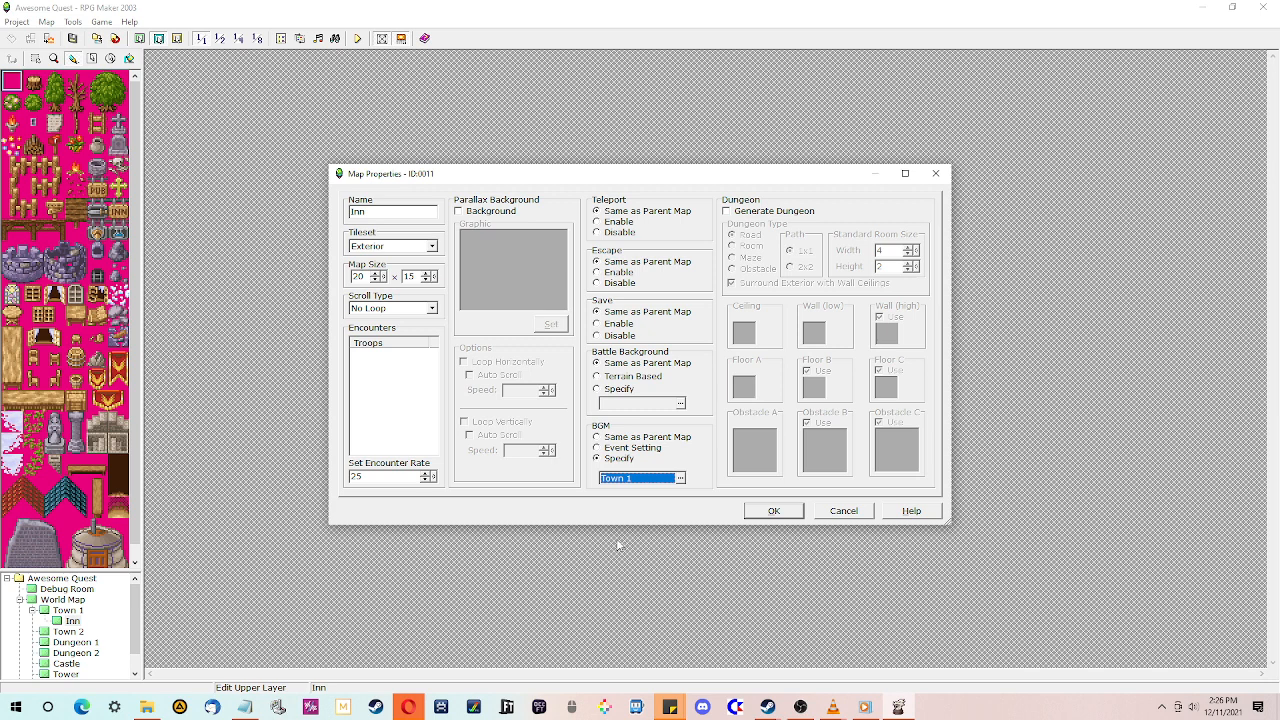
- Switch to the lower layer and change the Inn map's tileset to Interior in its map properties
left_click(775, 511)
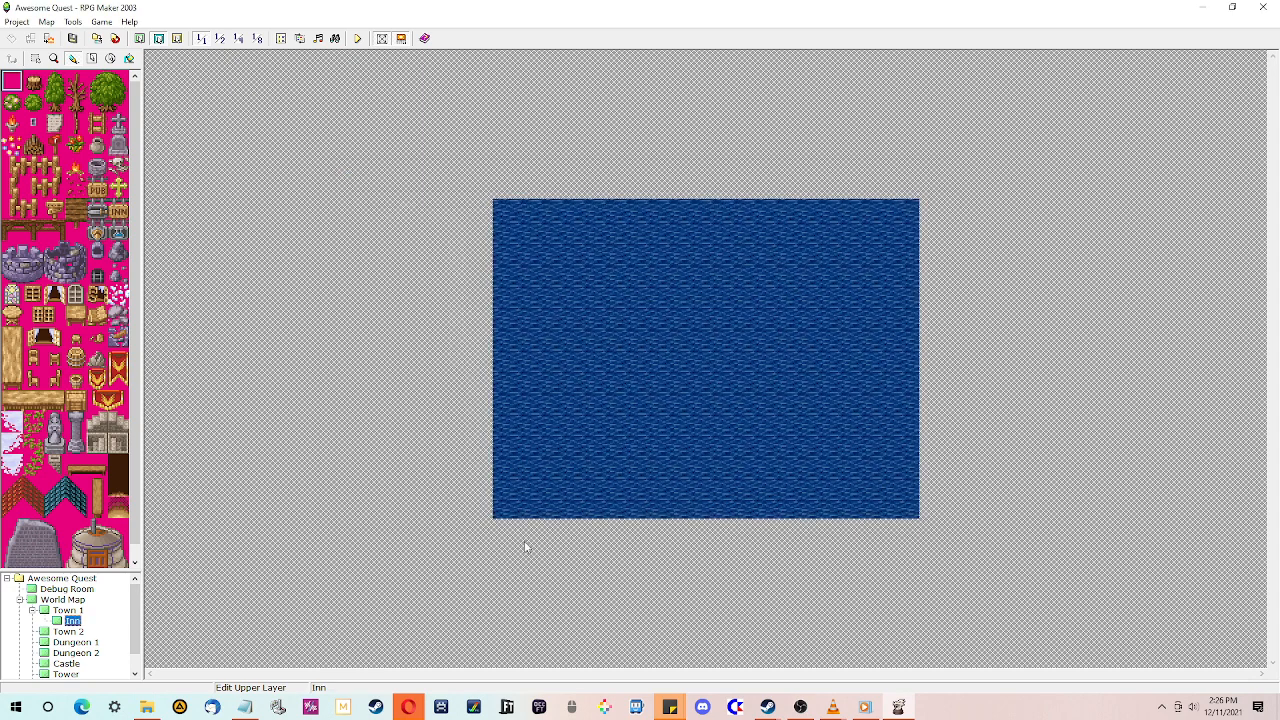
left_click(140, 38)
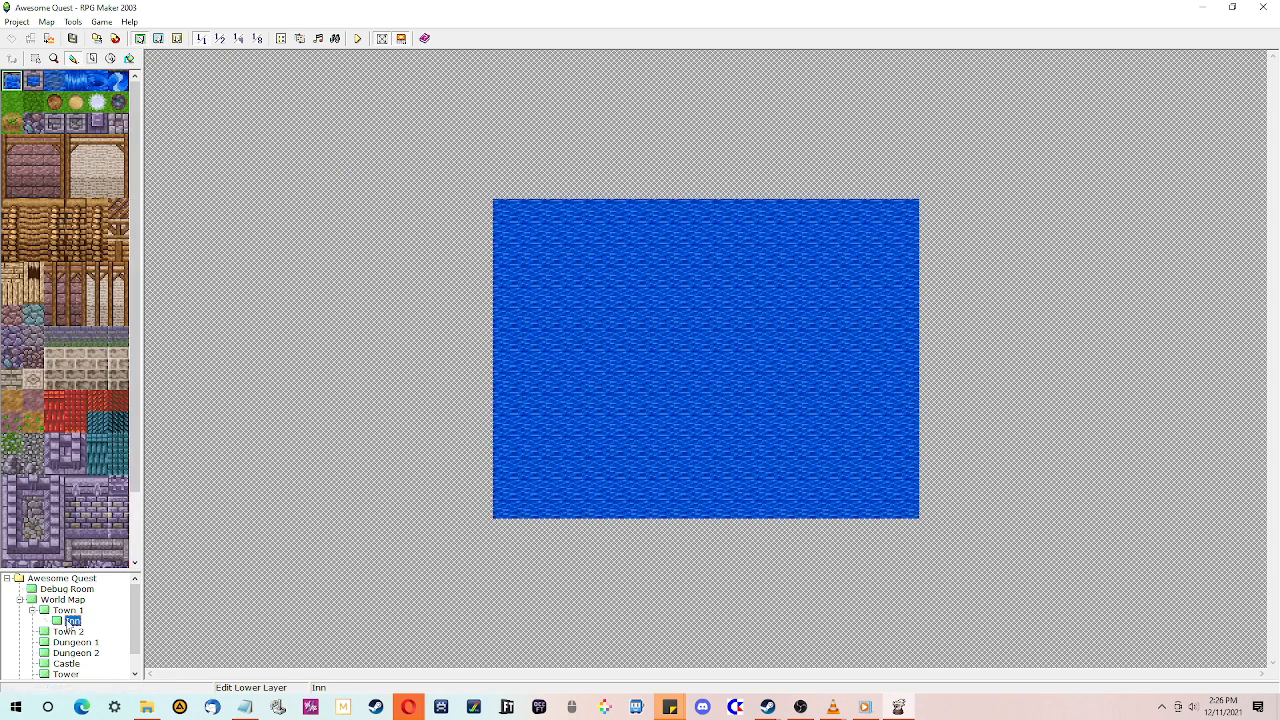
right_click(70, 621)
left_click(106, 512)
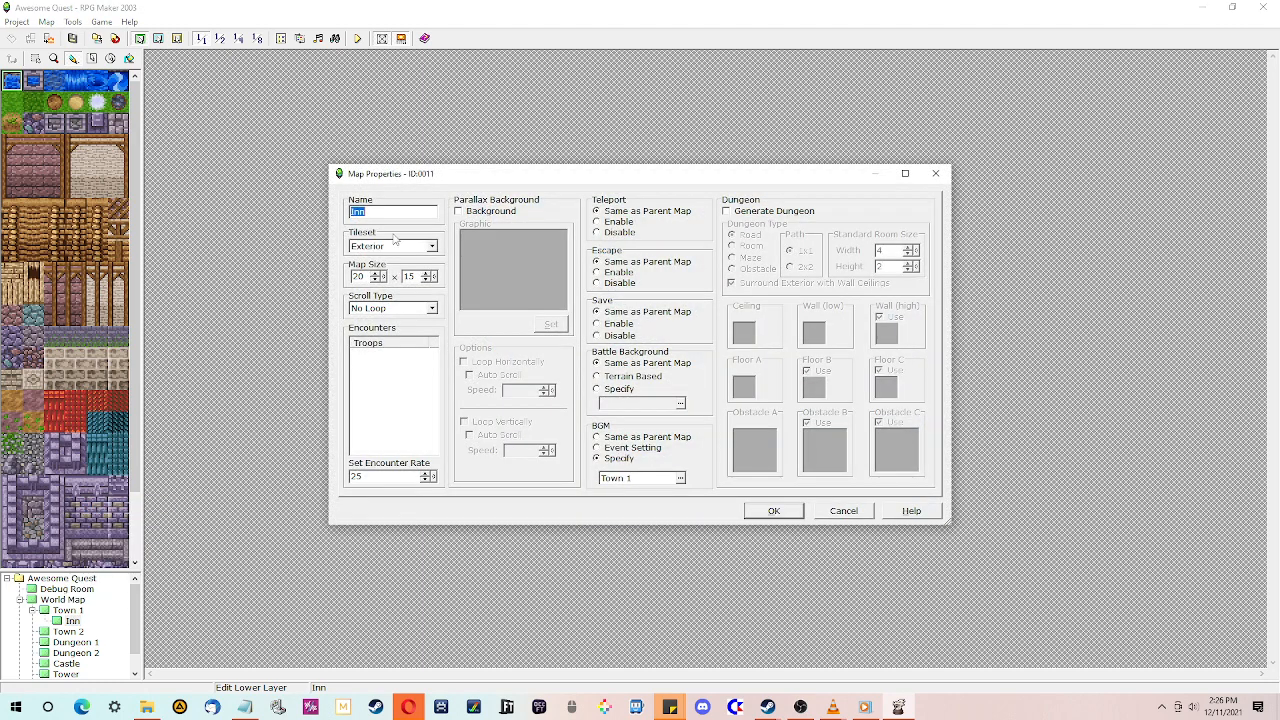
left_click(411, 247)
left_click(394, 270)
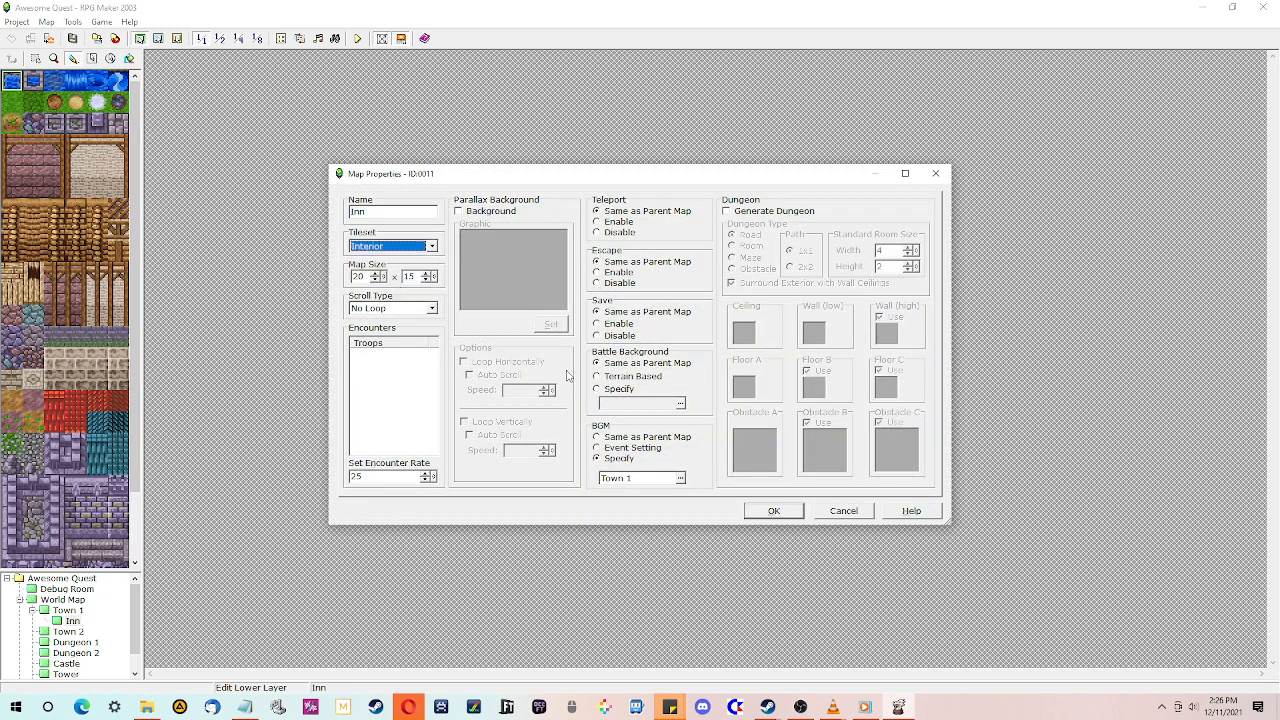
left_click(770, 511)
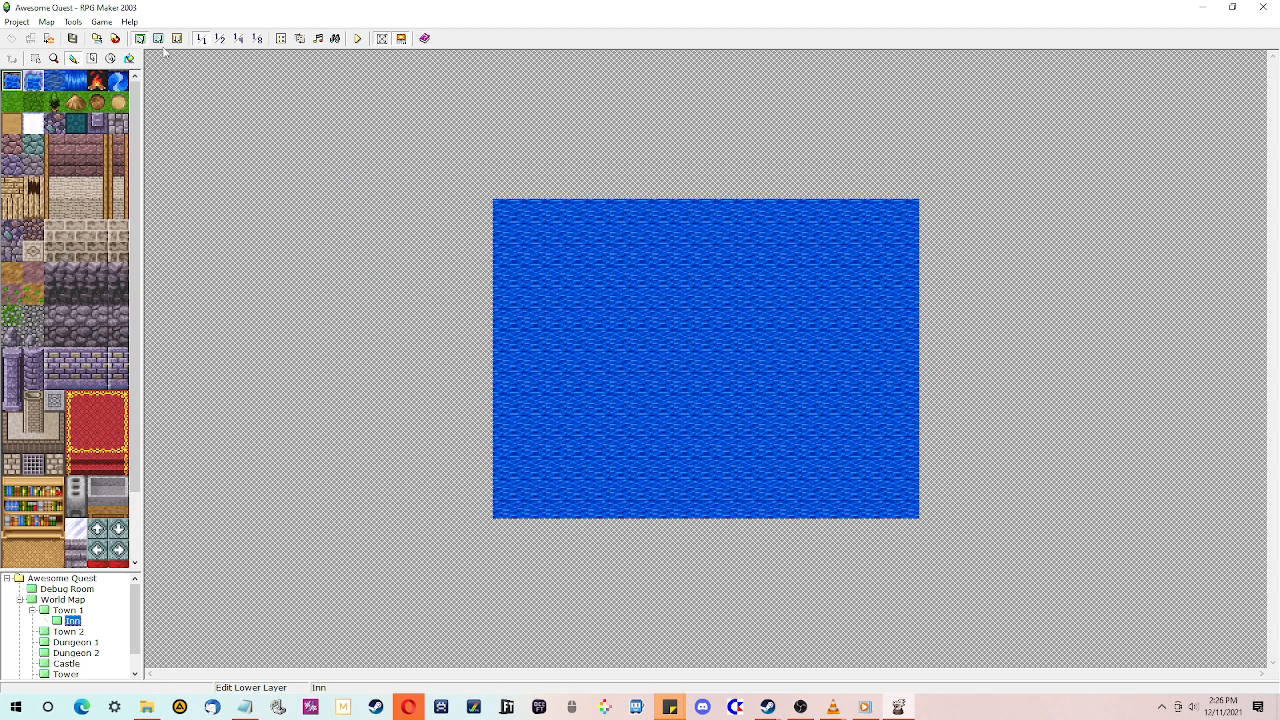
- Browse the interior tile palette and view the Debug Room and Town 1 maps for reference
scroll(142, 210, "down", 3)
scroll(145, 293, "up", 3)
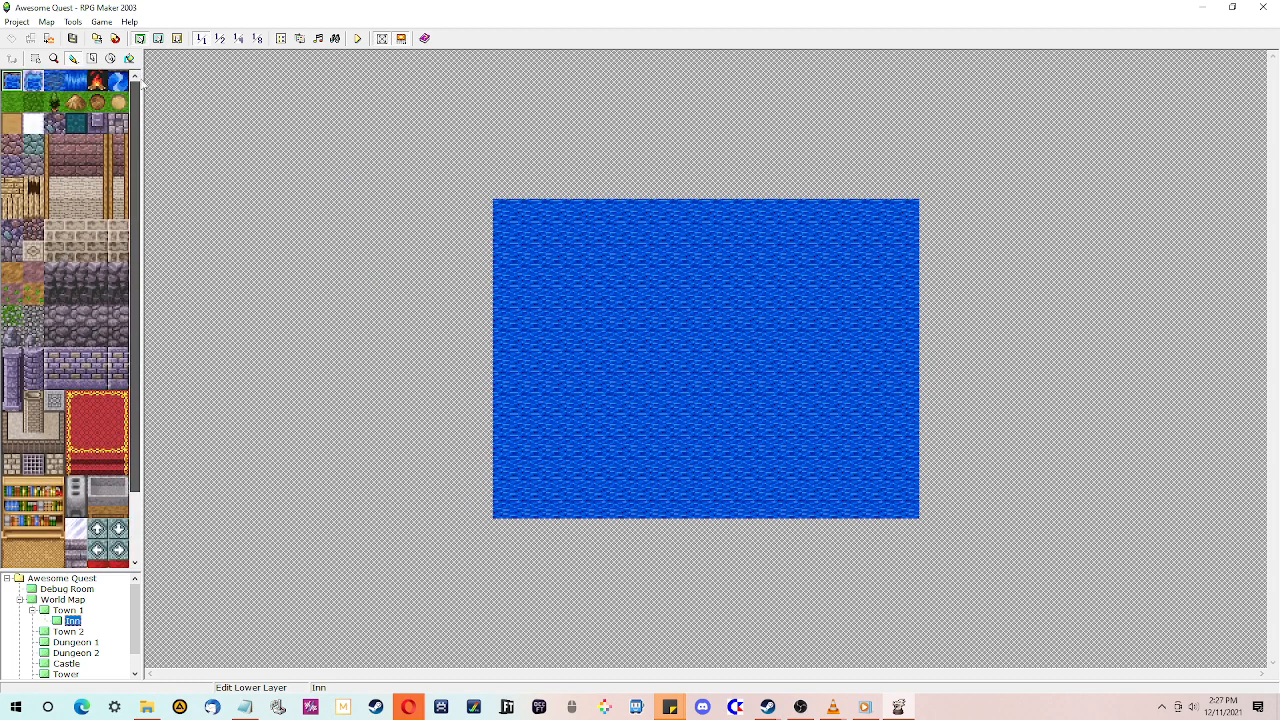
left_click(158, 38)
left_click(140, 38)
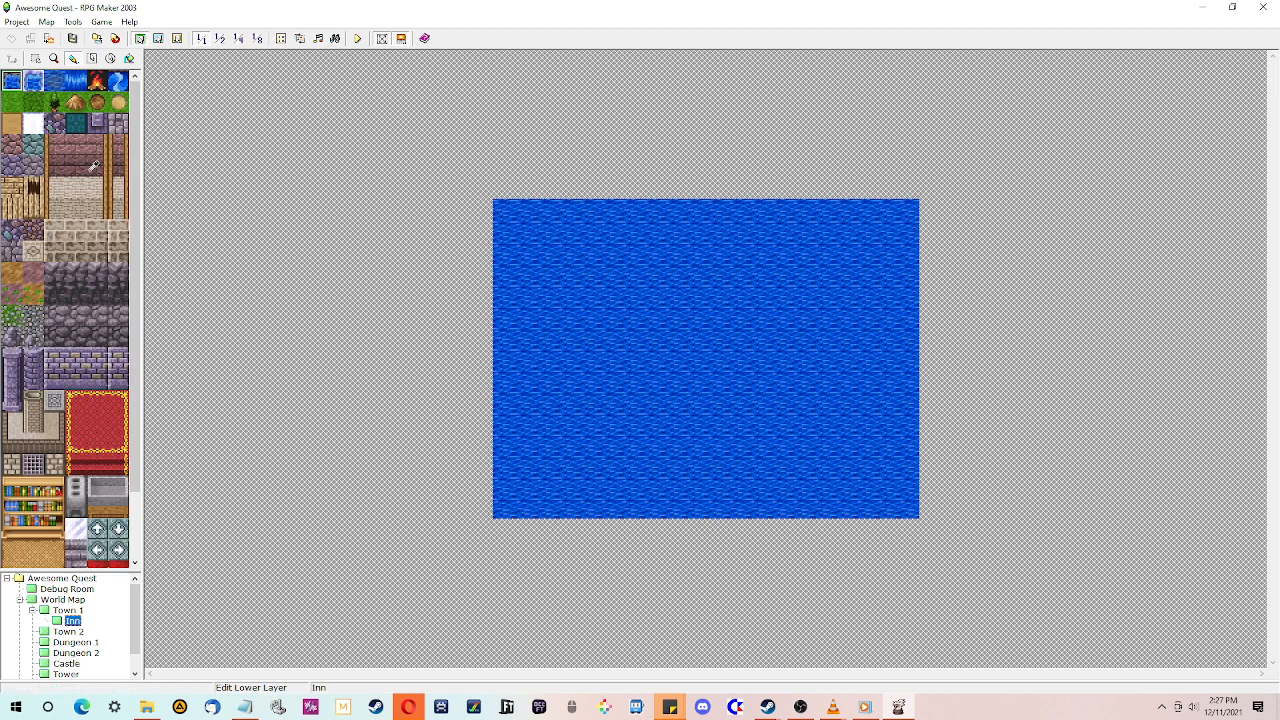
scroll(141, 340, "down", 3)
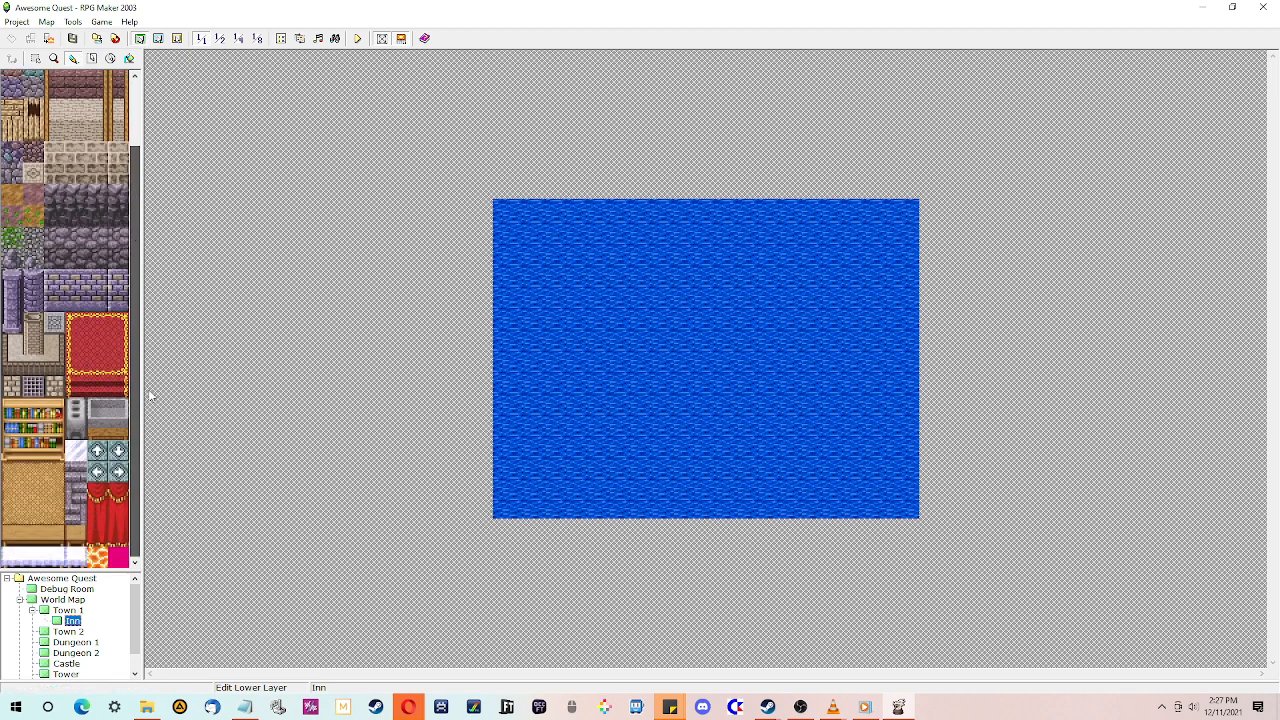
scroll(152, 396, "up", 3)
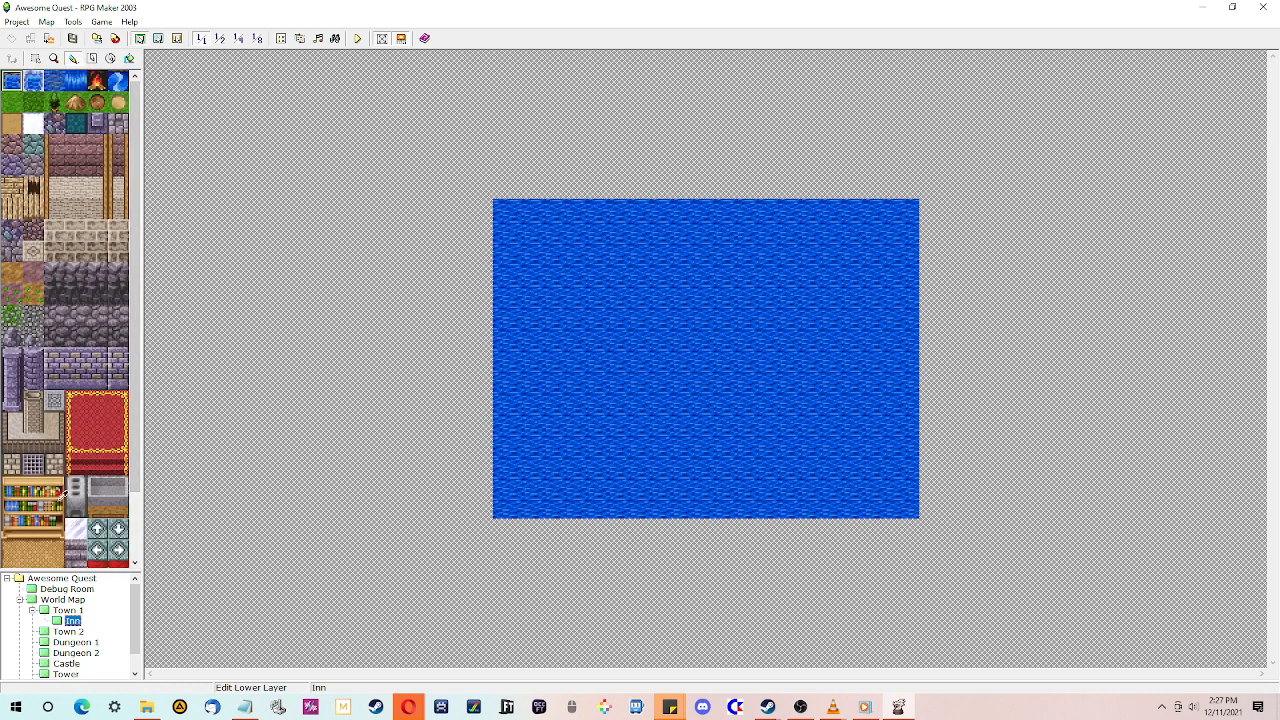
left_click(61, 590)
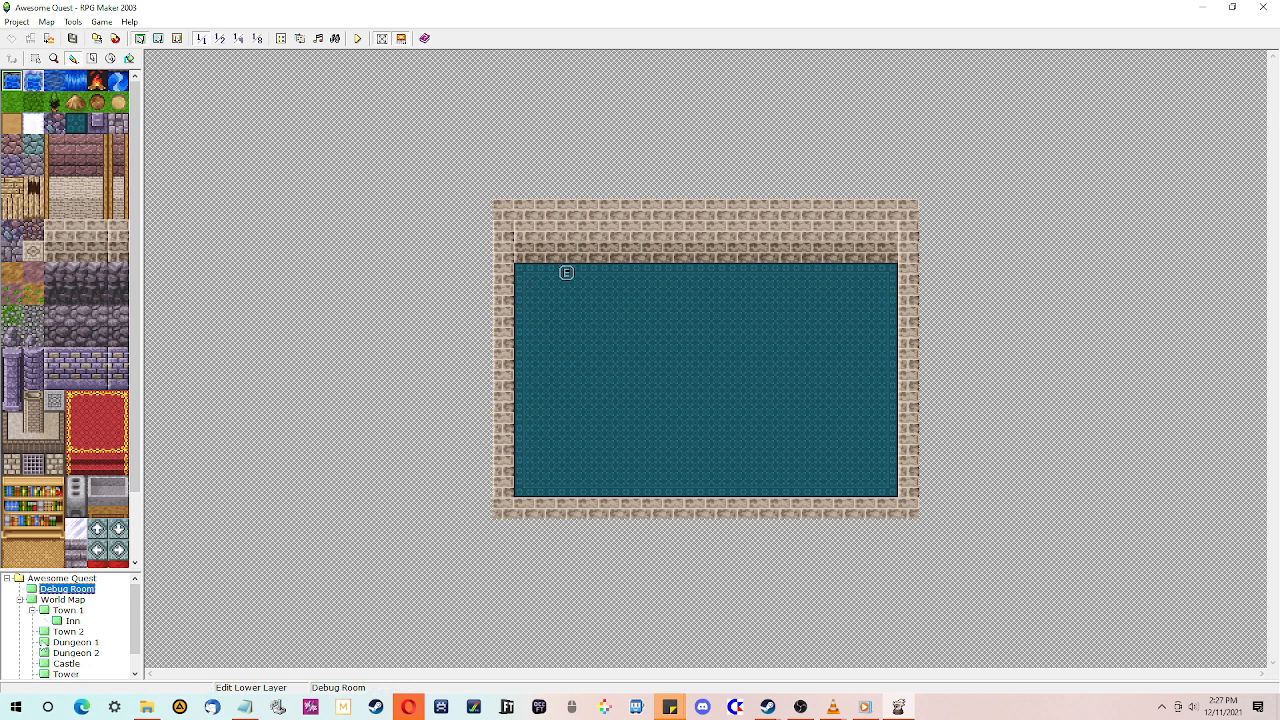
scroll(60, 663, "down", 1)
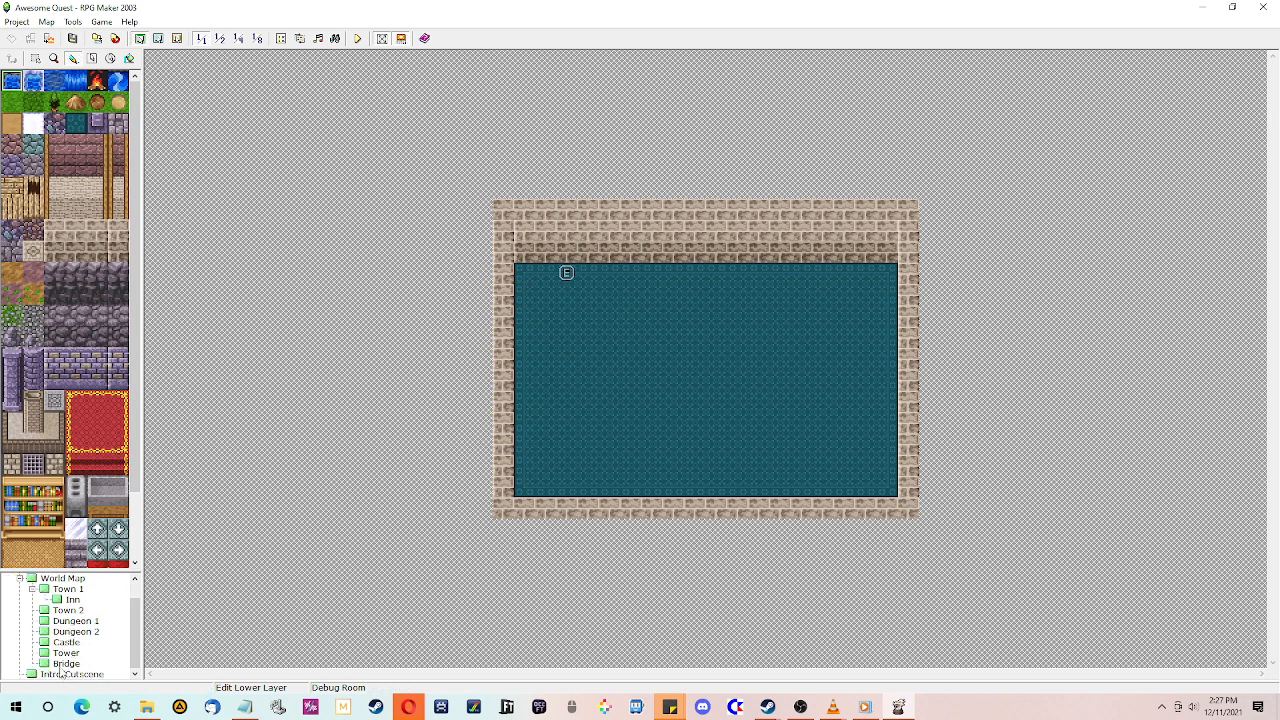
left_click(72, 600)
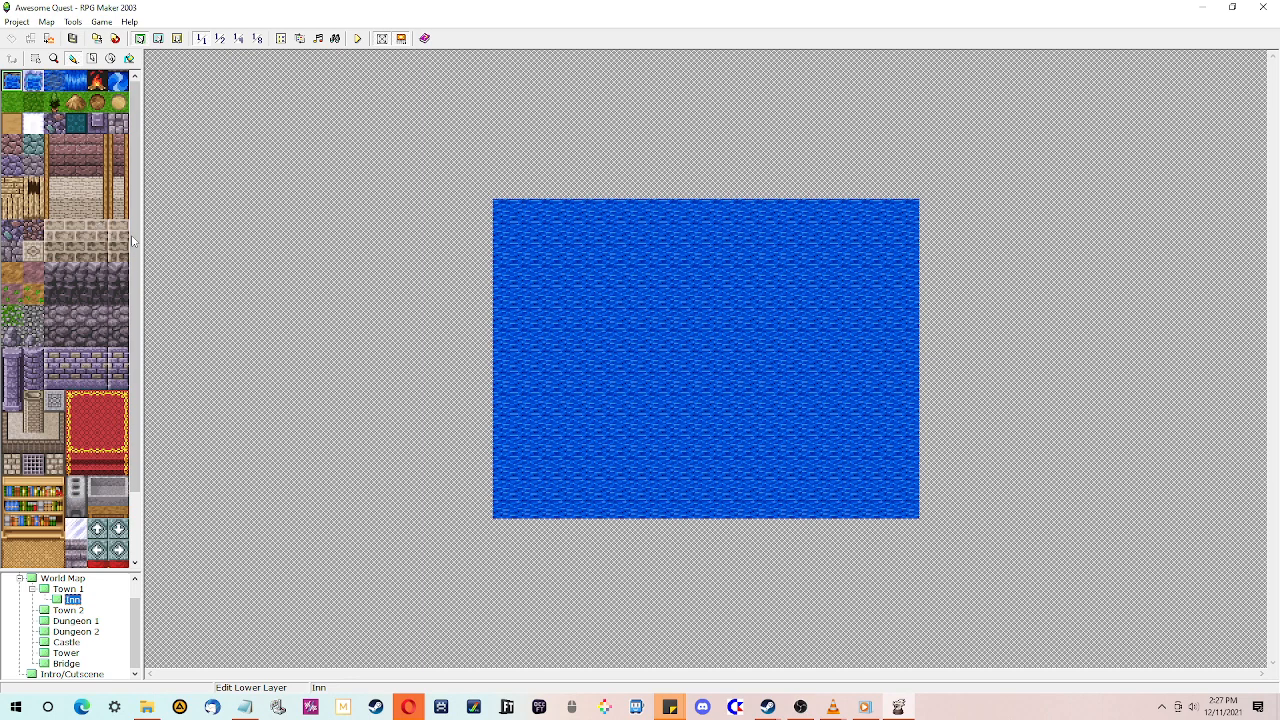
left_click(78, 590)
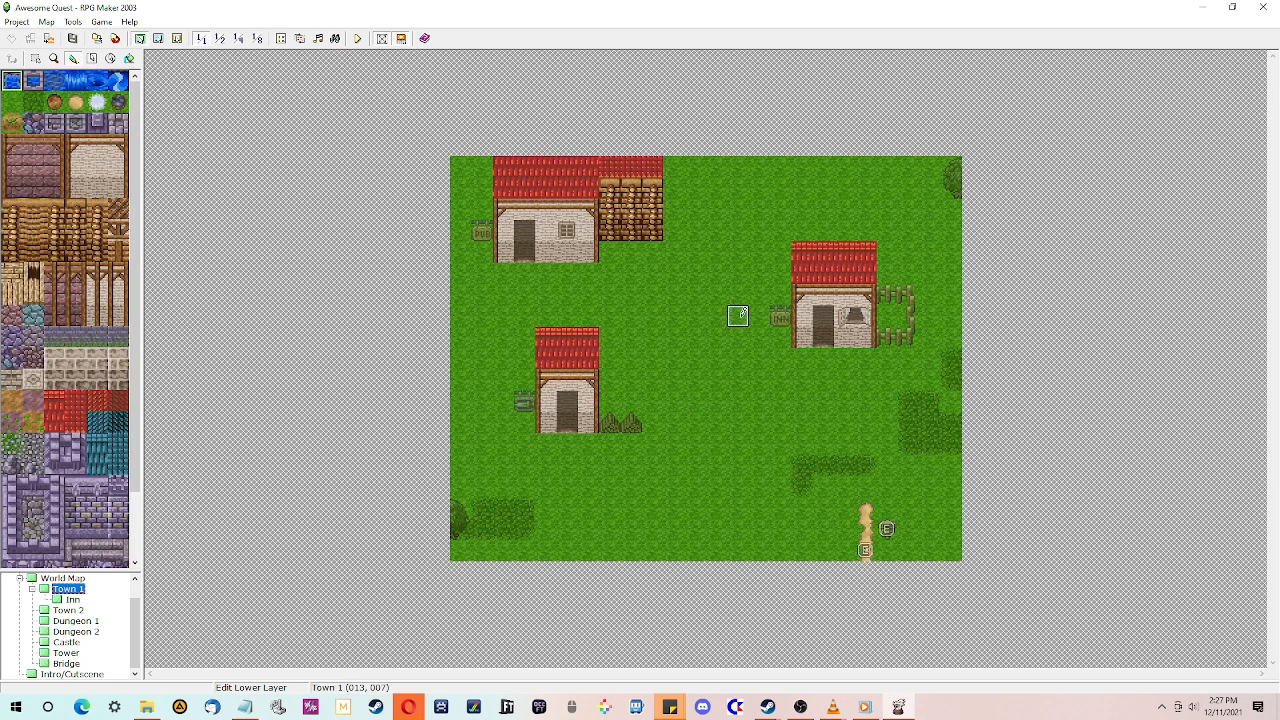
left_click(70, 600)
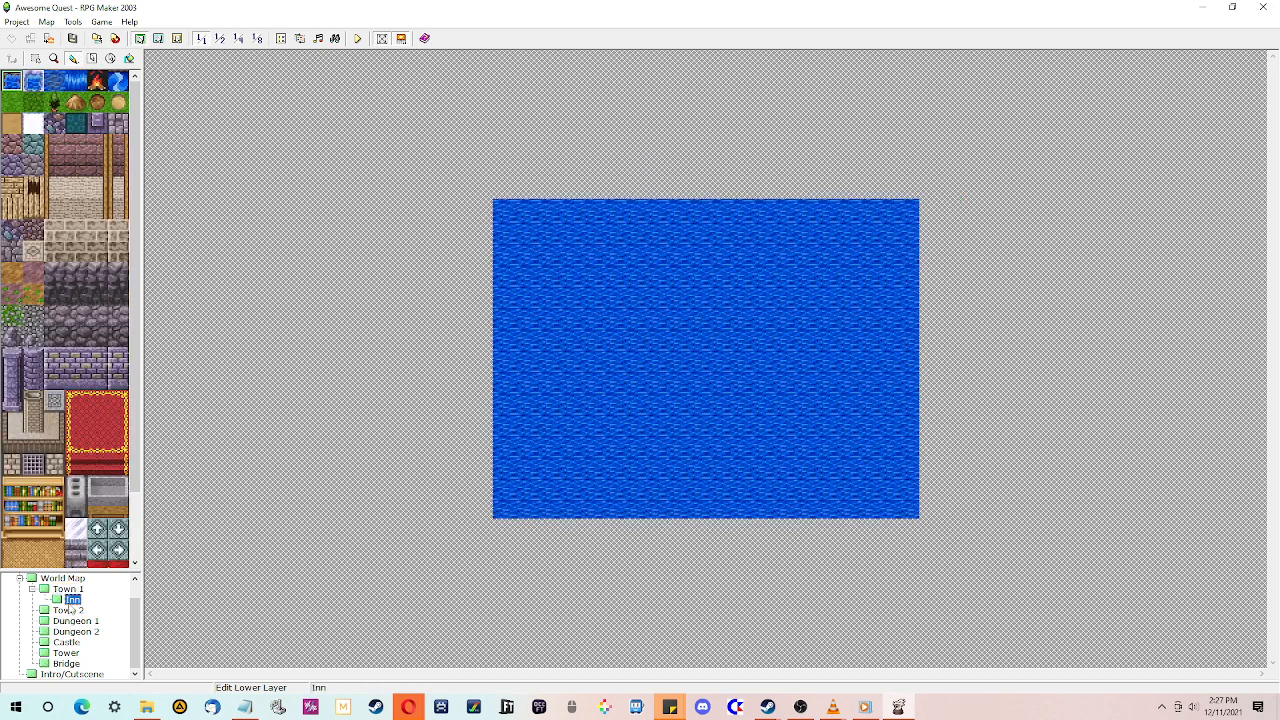
- Fill the entire Inn map with the beige stone floor tile
left_click(76, 187)
left_click(129, 58)
left_click(514, 243)
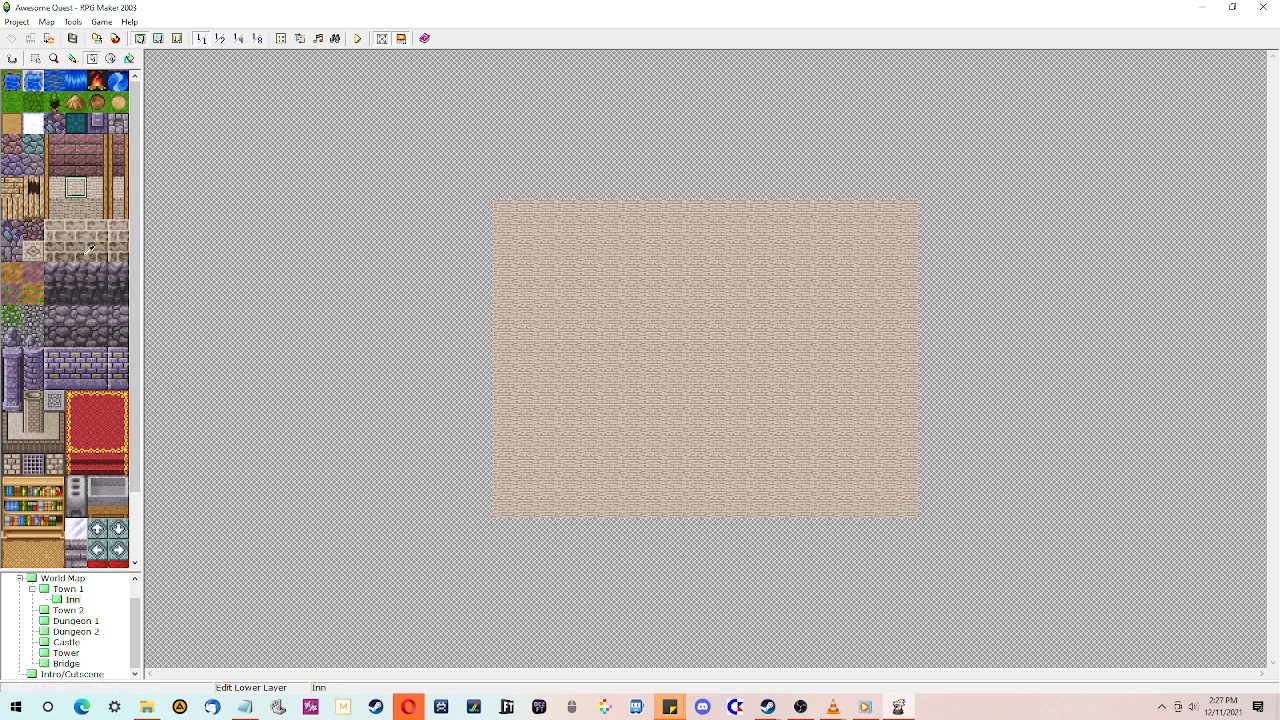
- Lay a purple cobblestone floor area in the room's centre and build a wall with wooden posts along its top edge
left_click(34, 166)
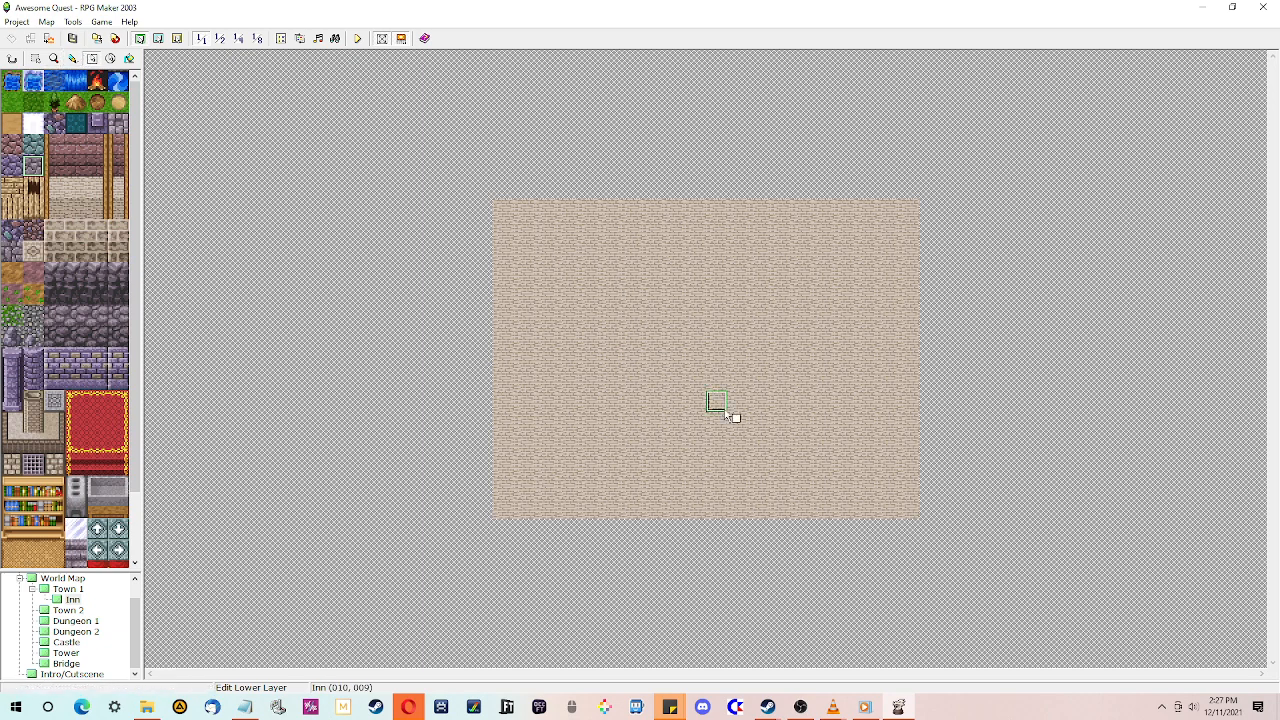
mouse_move(638, 300)
left_mouse_down()
mouse_move(788, 444)
mouse_move(762, 447)
left_mouse_up()
left_click_drag(60, 195, 95, 213)
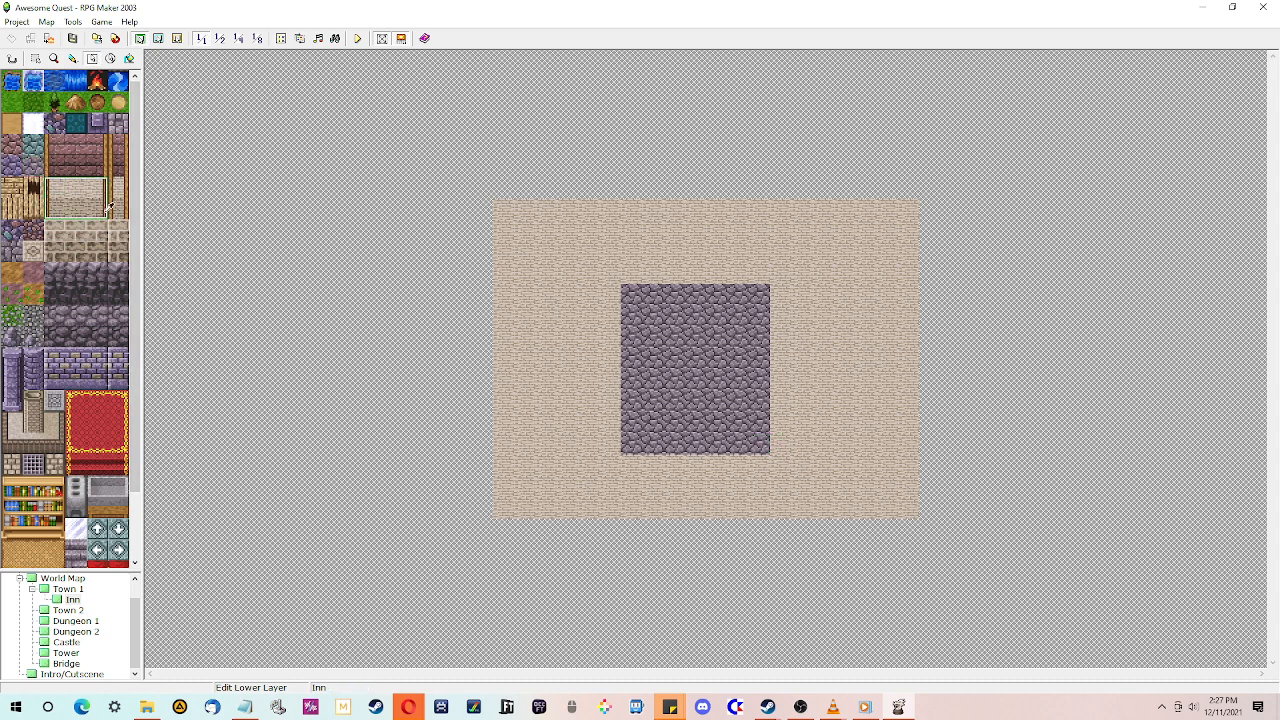
left_click(632, 272)
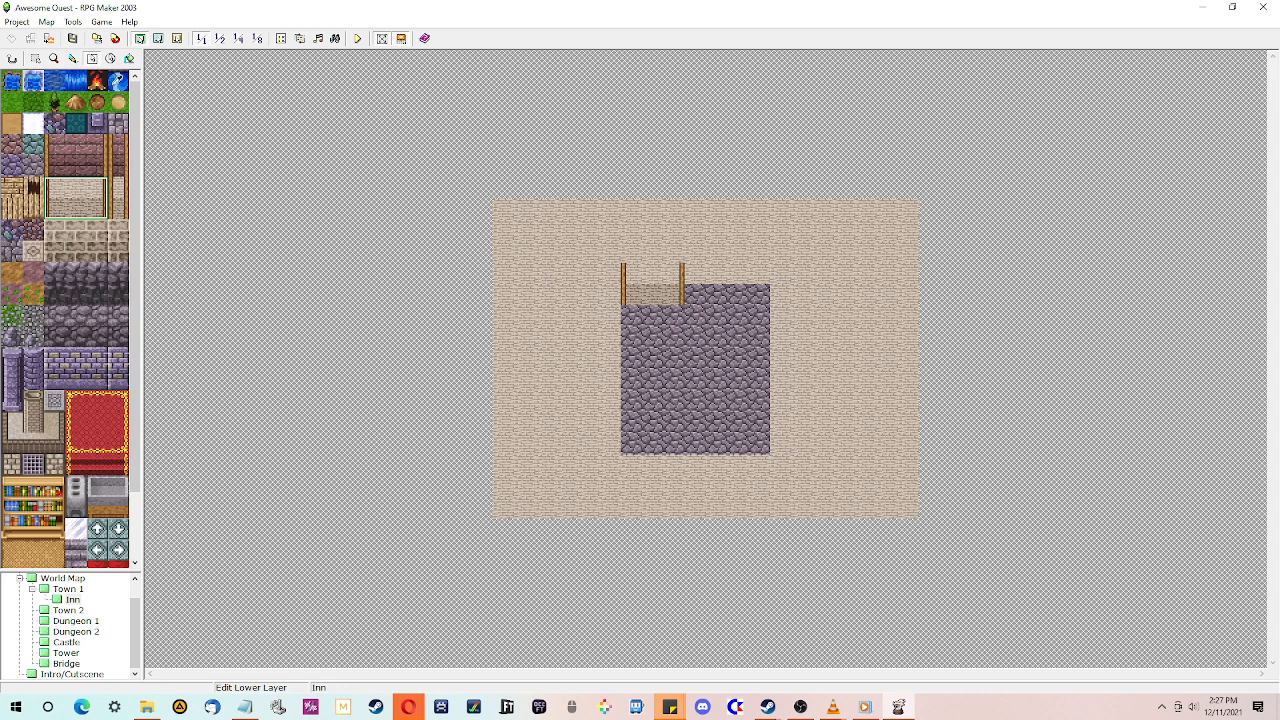
left_click(75, 60)
right_click(697, 298)
right_click_drag(674, 273, 671, 299)
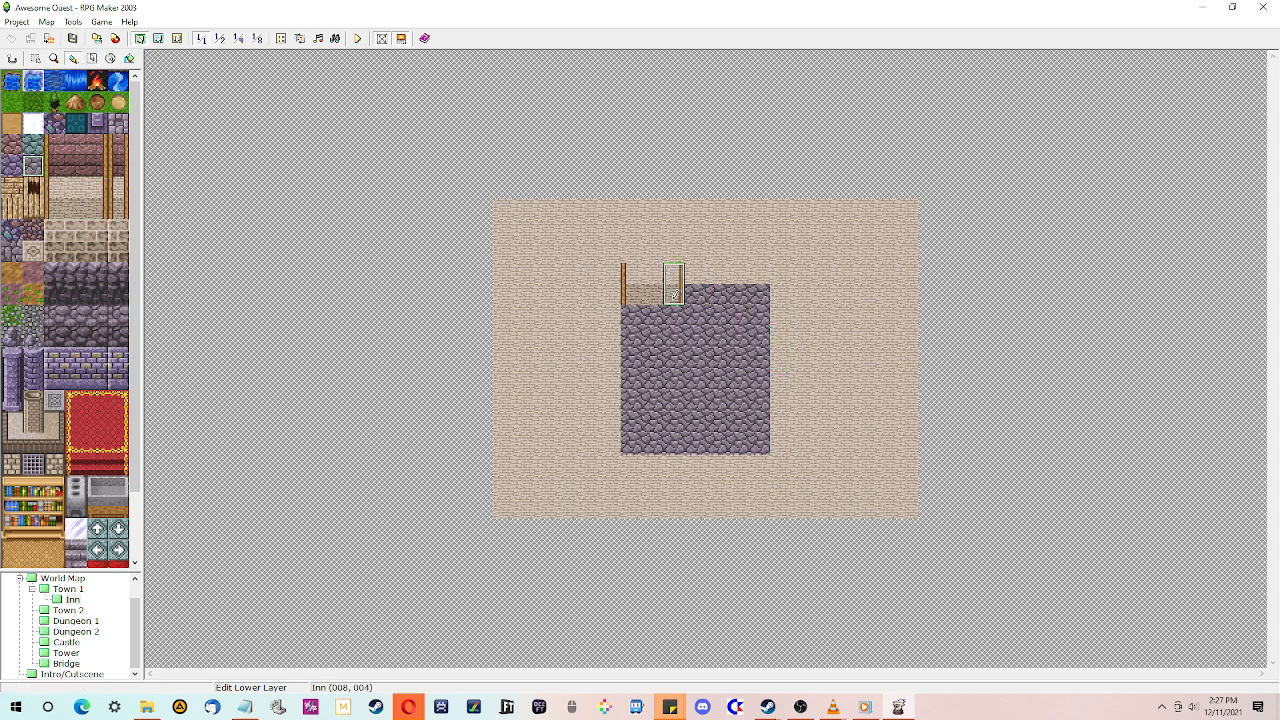
left_click(760, 295)
right_click(737, 272)
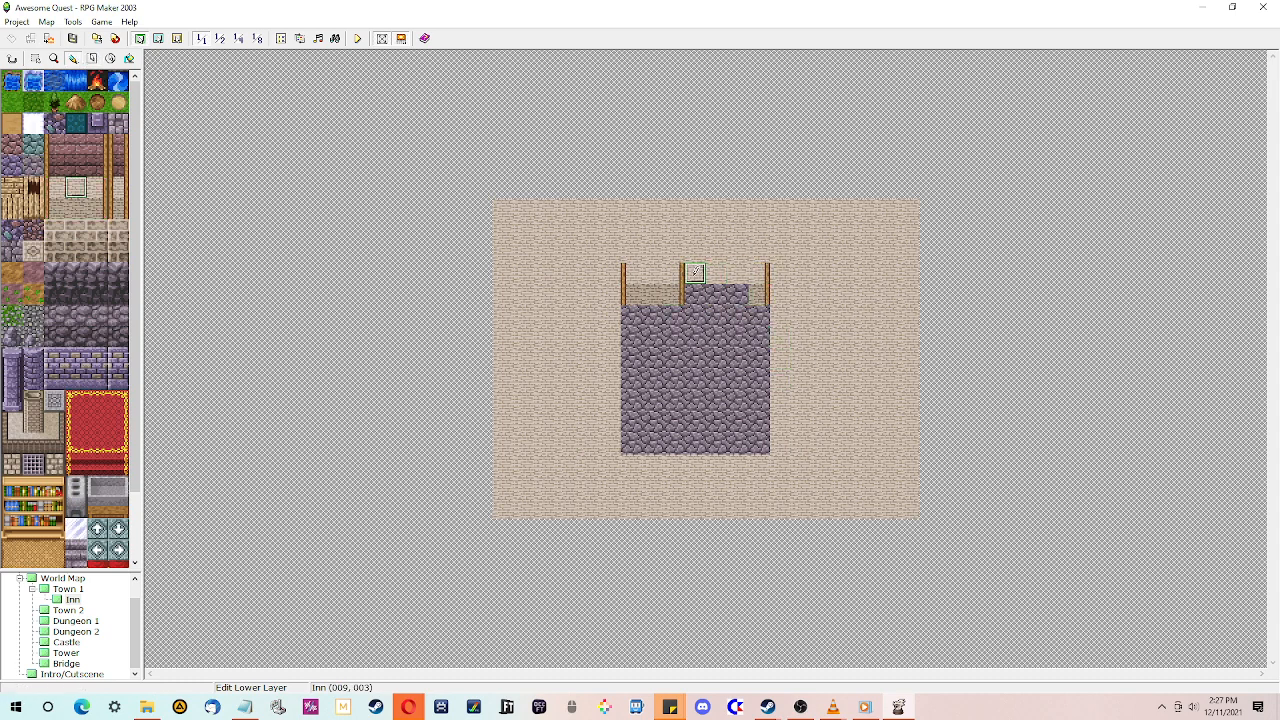
left_click(675, 275)
right_click(655, 294)
left_click_drag(675, 293, 731, 289)
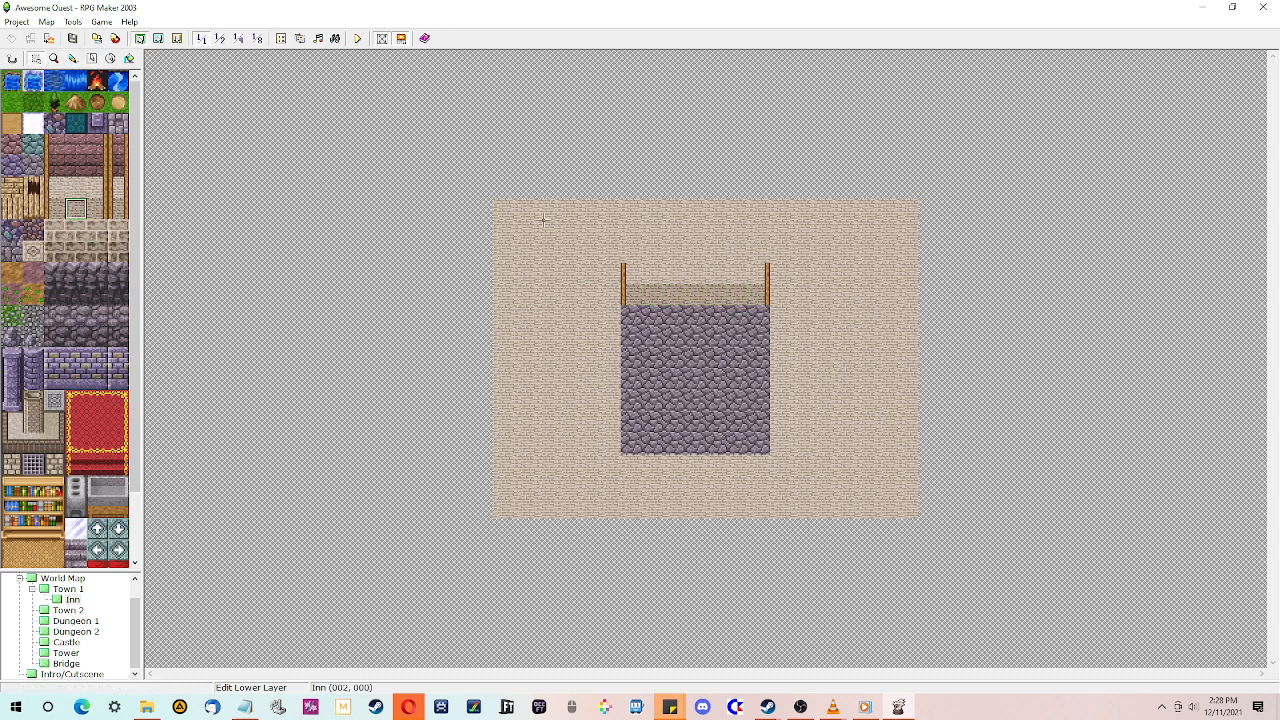
- Paint darker floor strips along the Inn's left and right edges
right_click_drag(557, 200, 416, 527)
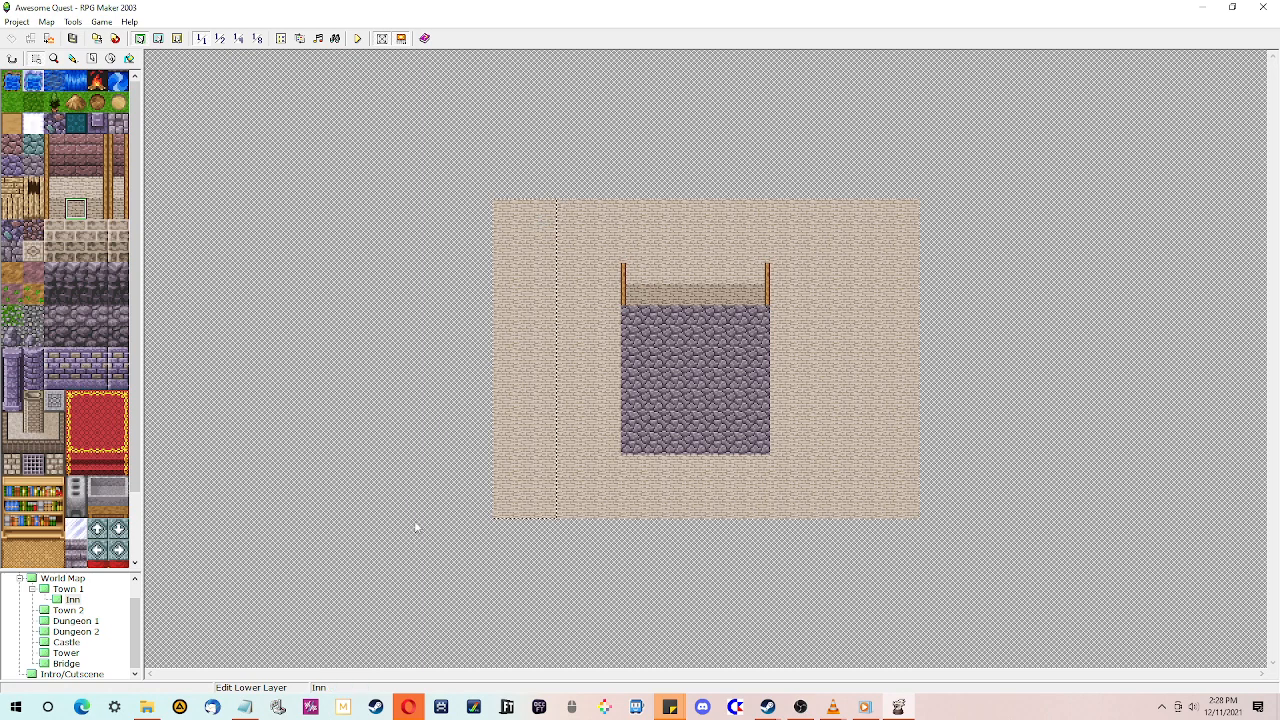
left_click_drag(416, 527, 416, 527)
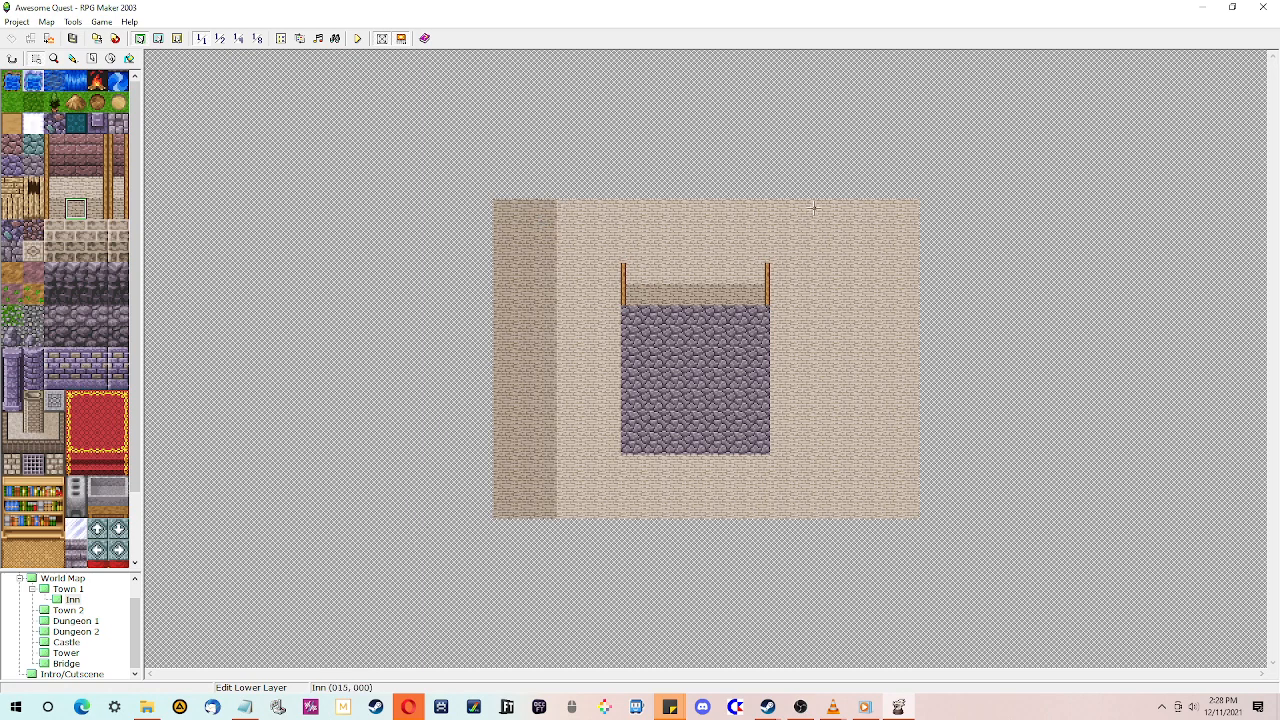
left_click_drag(840, 232, 916, 515)
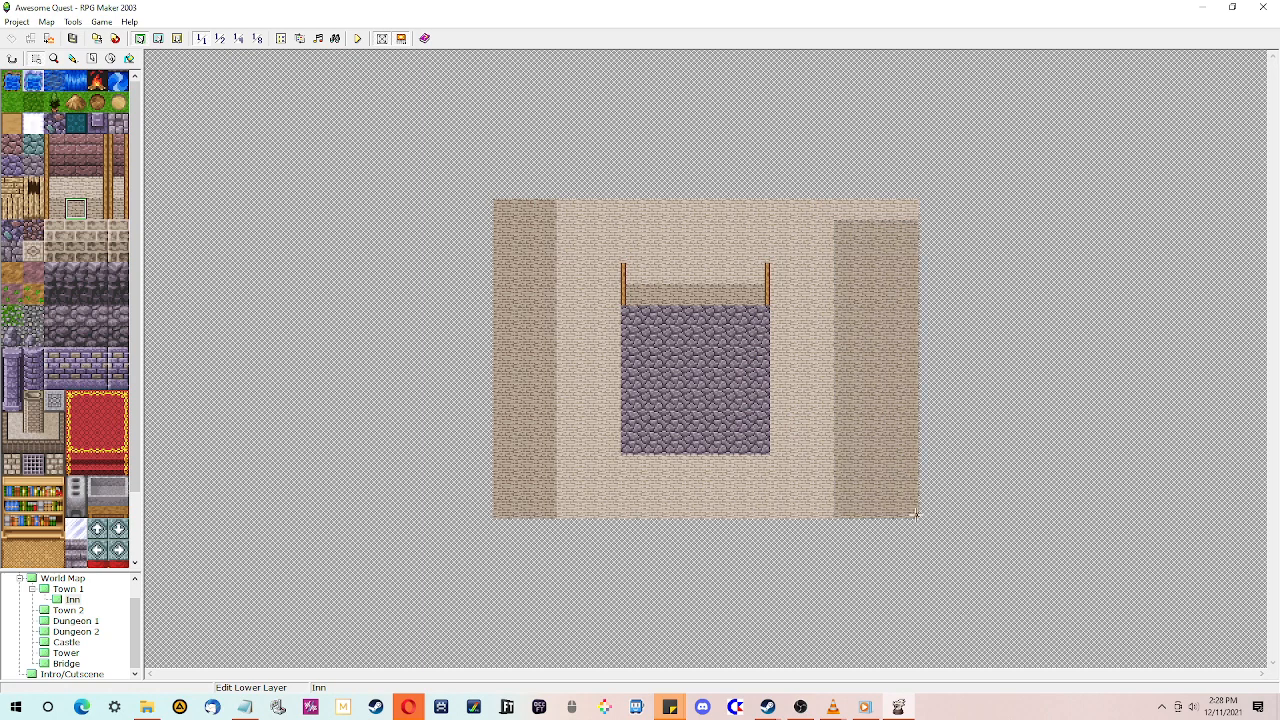
left_click_drag(842, 212, 958, 146)
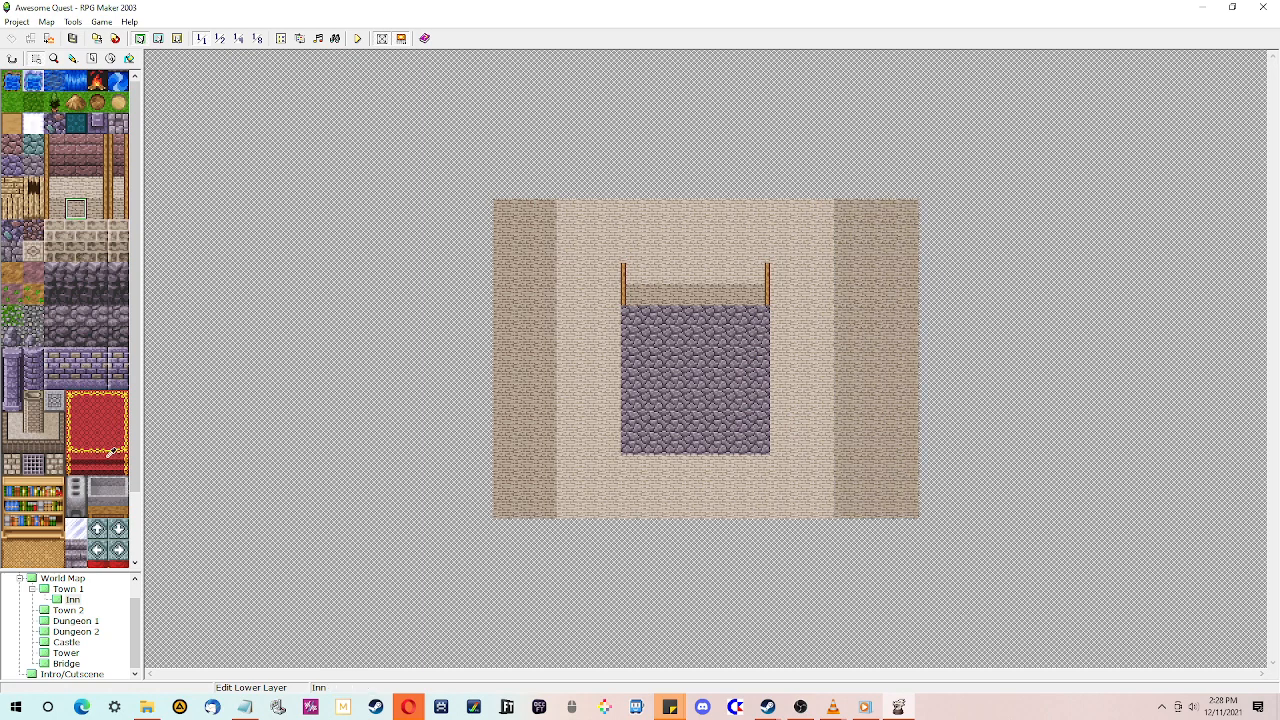
- Fill the border around the room with the blank tile, leaving a floor rectangle framing the cobblestone area
left_click_drag(134, 446, 142, 578)
left_click(119, 558)
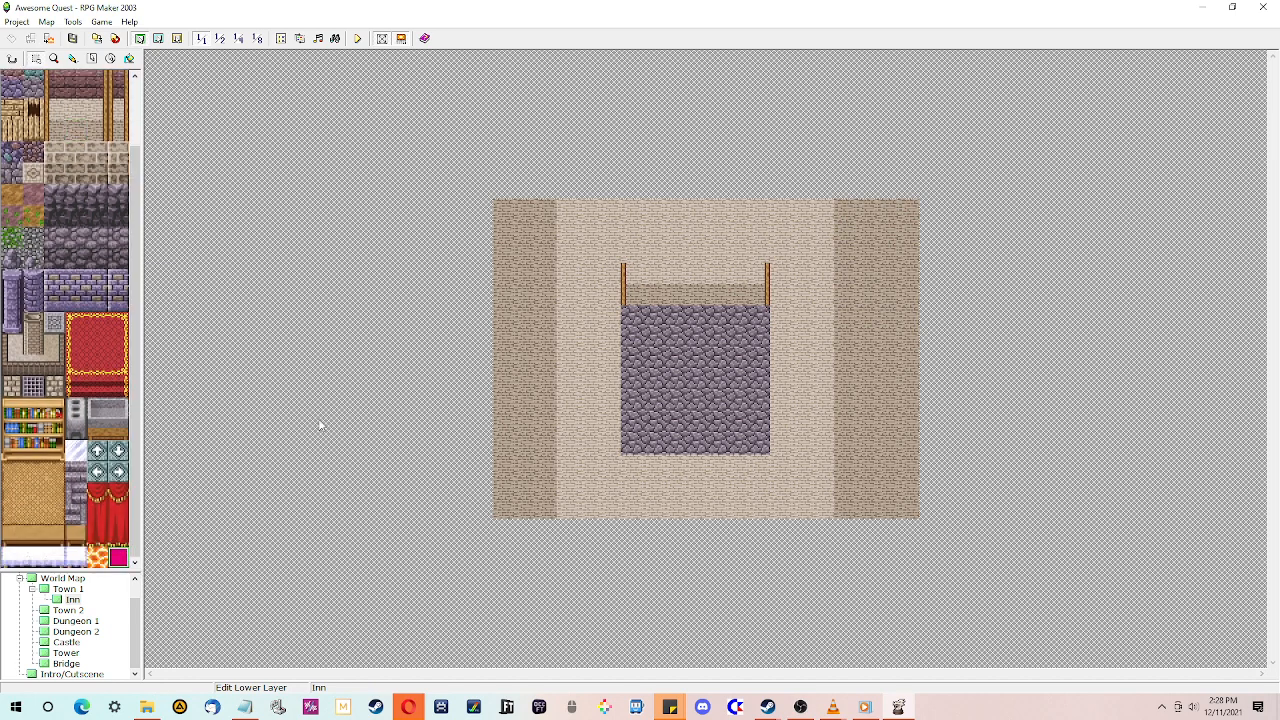
left_click_drag(562, 213, 424, 540)
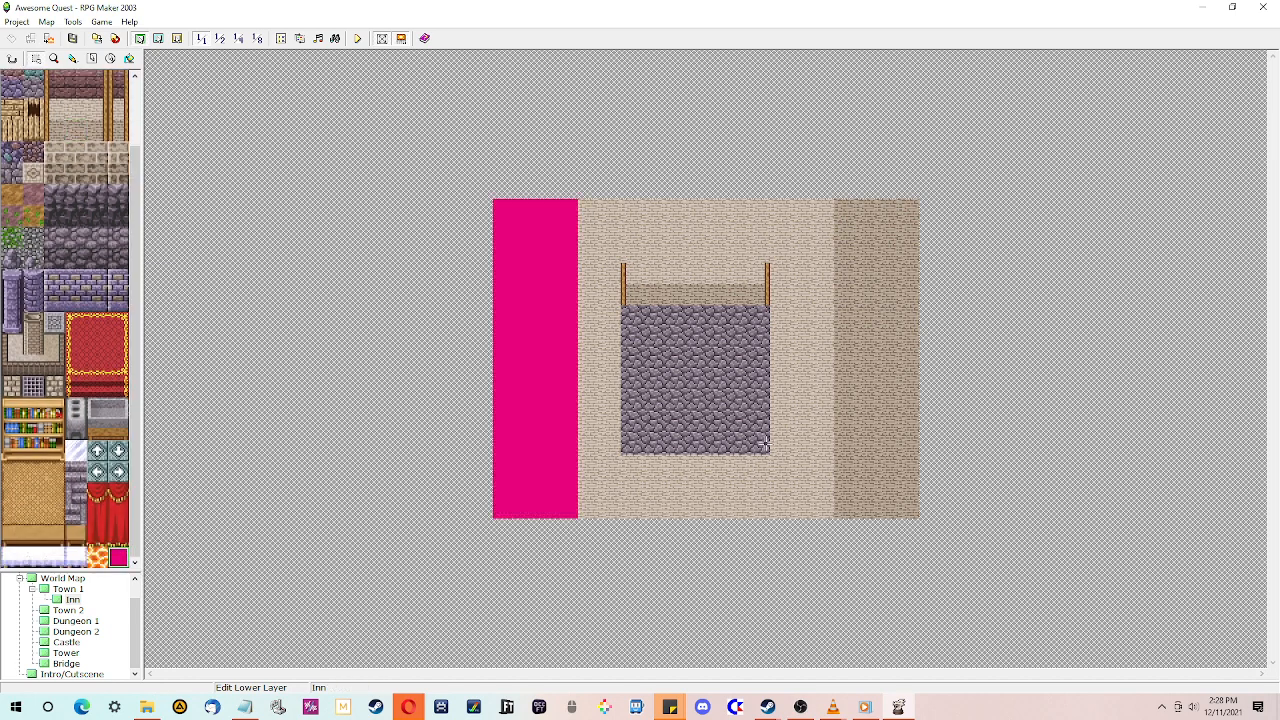
left_click_drag(820, 206, 929, 543)
left_click_drag(798, 204, 877, 588)
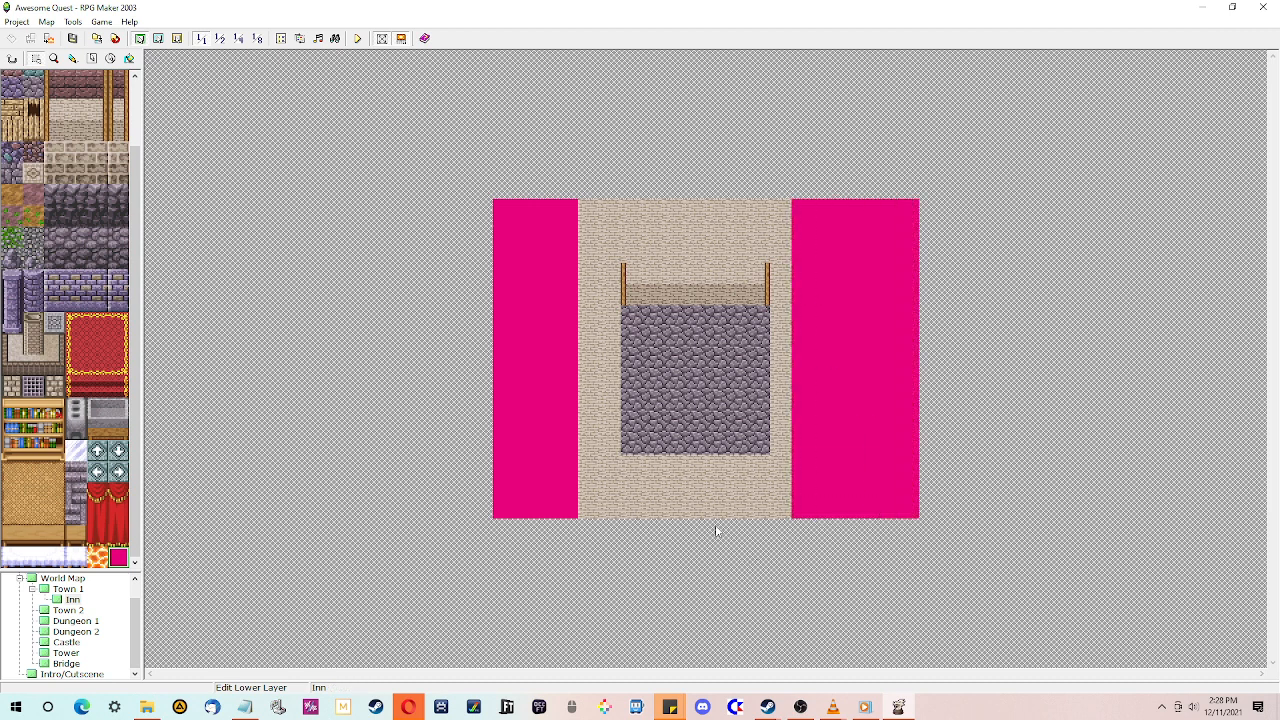
left_click_drag(563, 480, 870, 557)
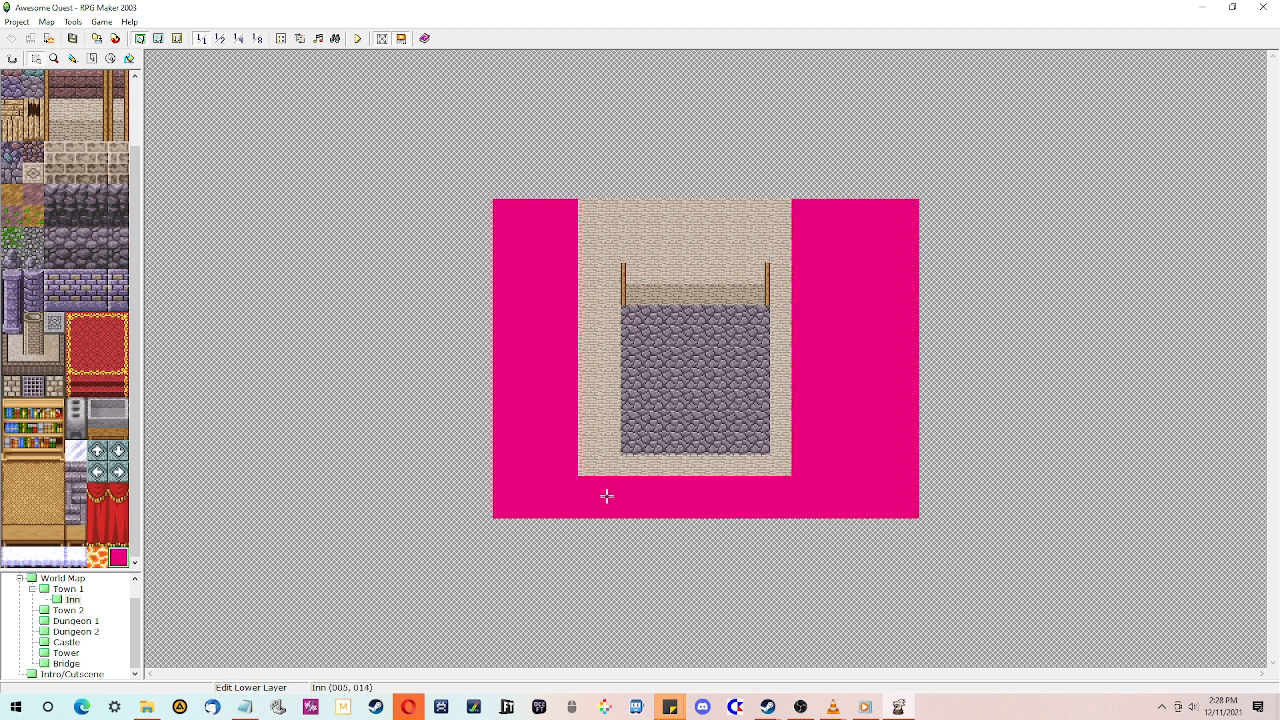
left_click_drag(596, 508, 531, 132)
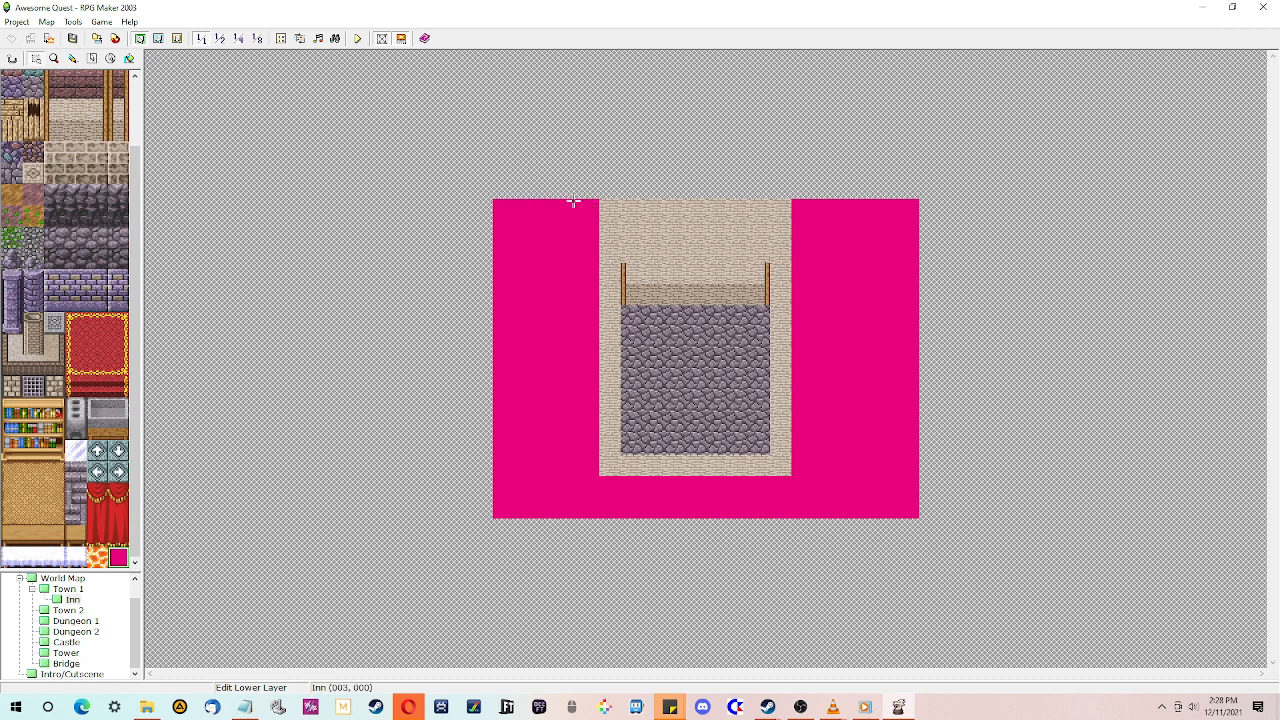
left_click_drag(576, 201, 831, 245)
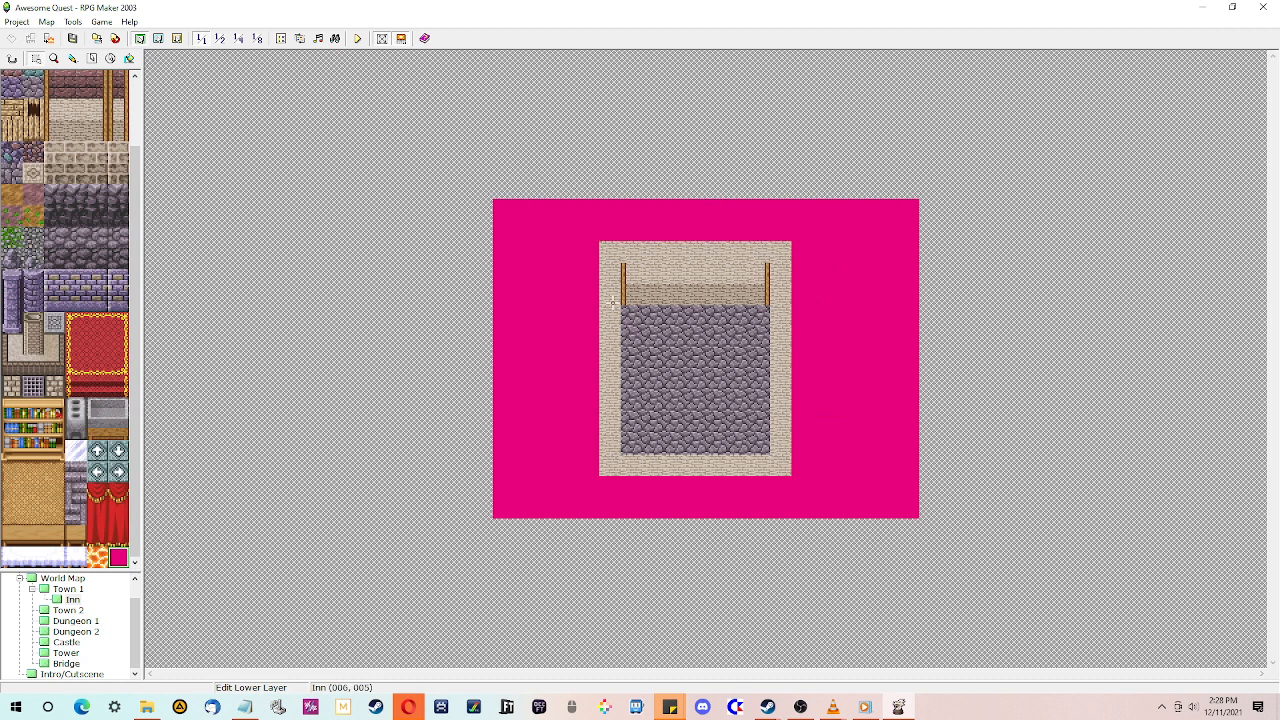
- View the Intro/Cutscene map, then return to the Inn map
scroll(82, 657, "up", 1)
scroll(58, 630, "down", 1)
left_click(72, 675)
scroll(92, 627, "up", 1)
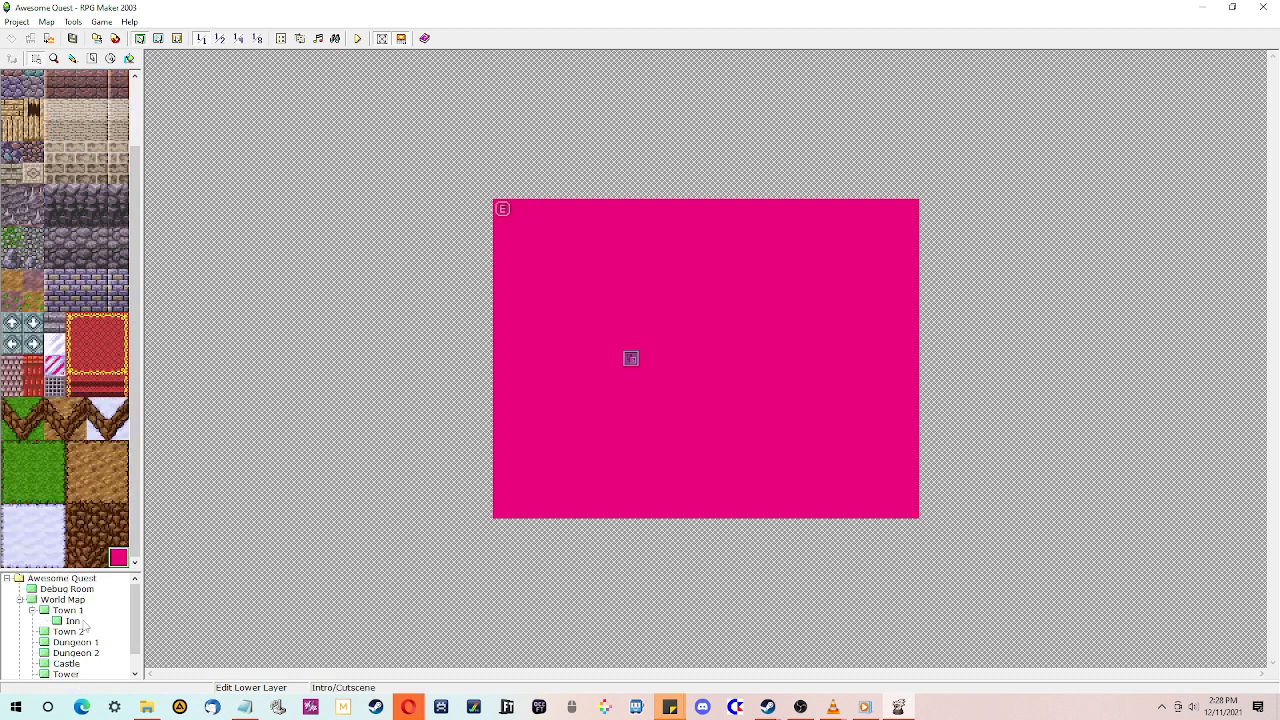
left_click(80, 621)
left_click(79, 612)
left_click(80, 622)
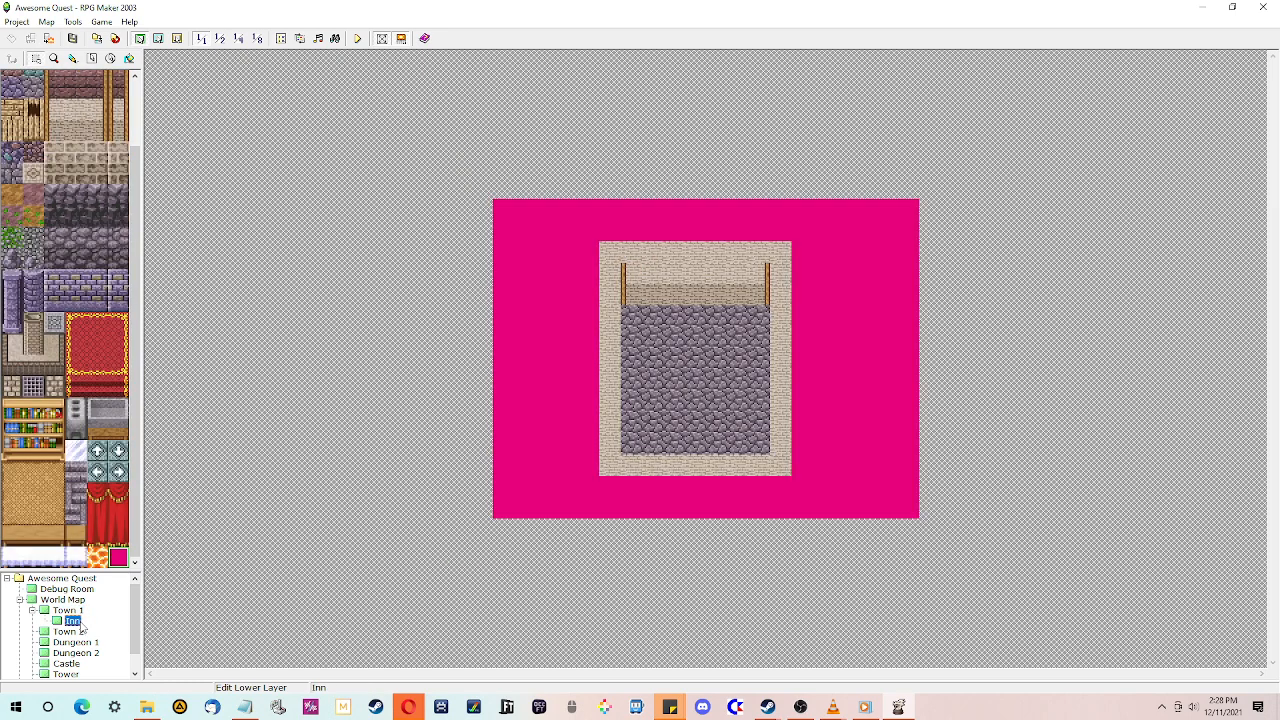
- Open the Inn's map properties and turn on the parallax background after browsing the parallax graphics
right_click(80, 622)
left_click(120, 508)
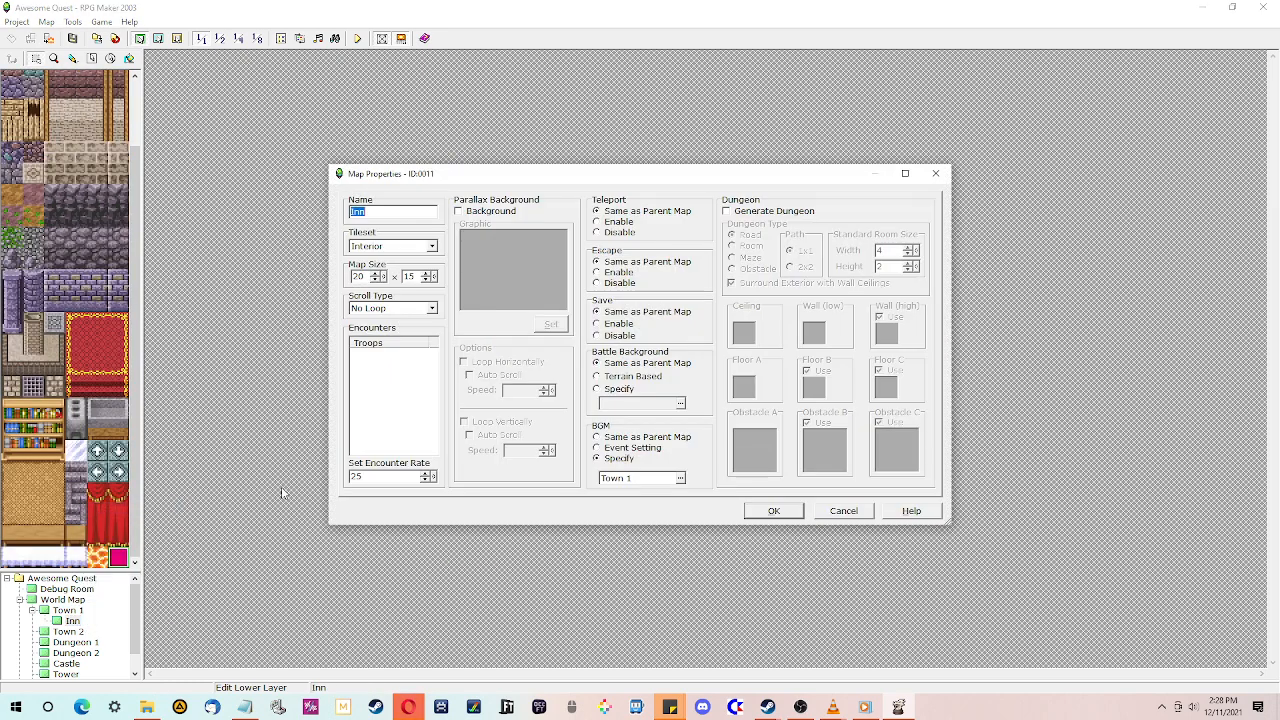
left_click(459, 212)
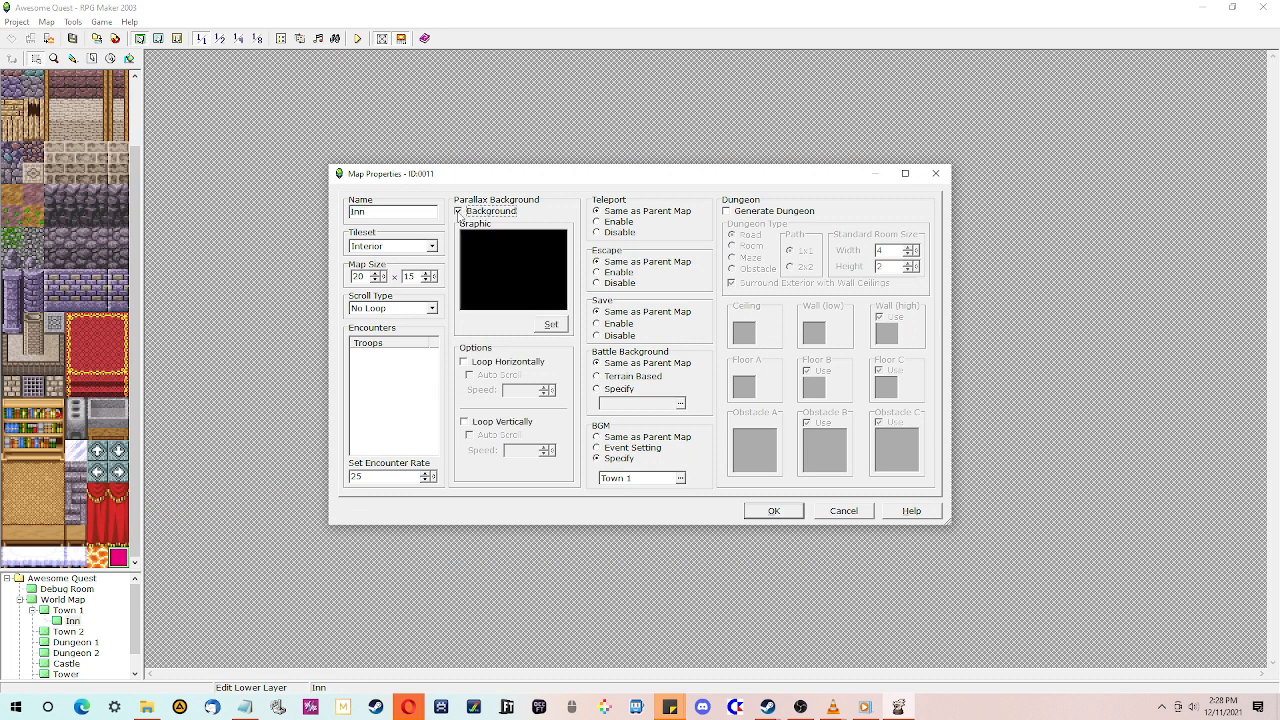
left_click(551, 324)
left_click(537, 282)
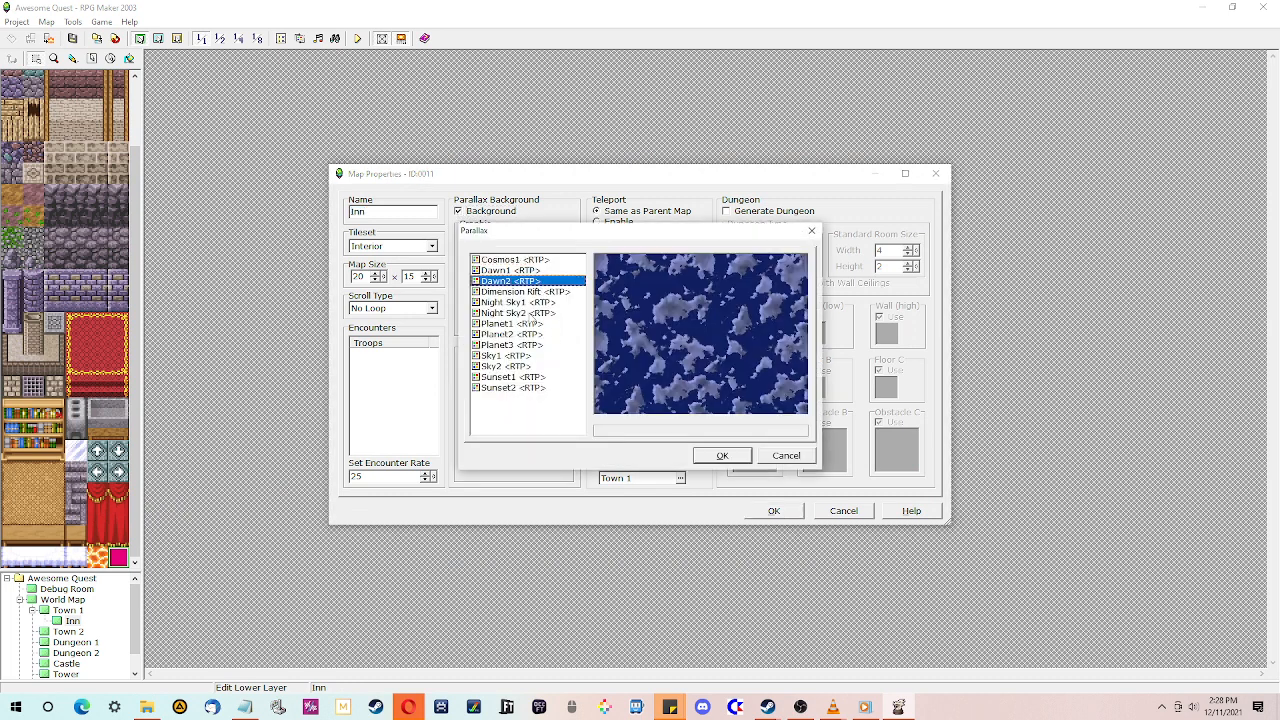
left_click(538, 270)
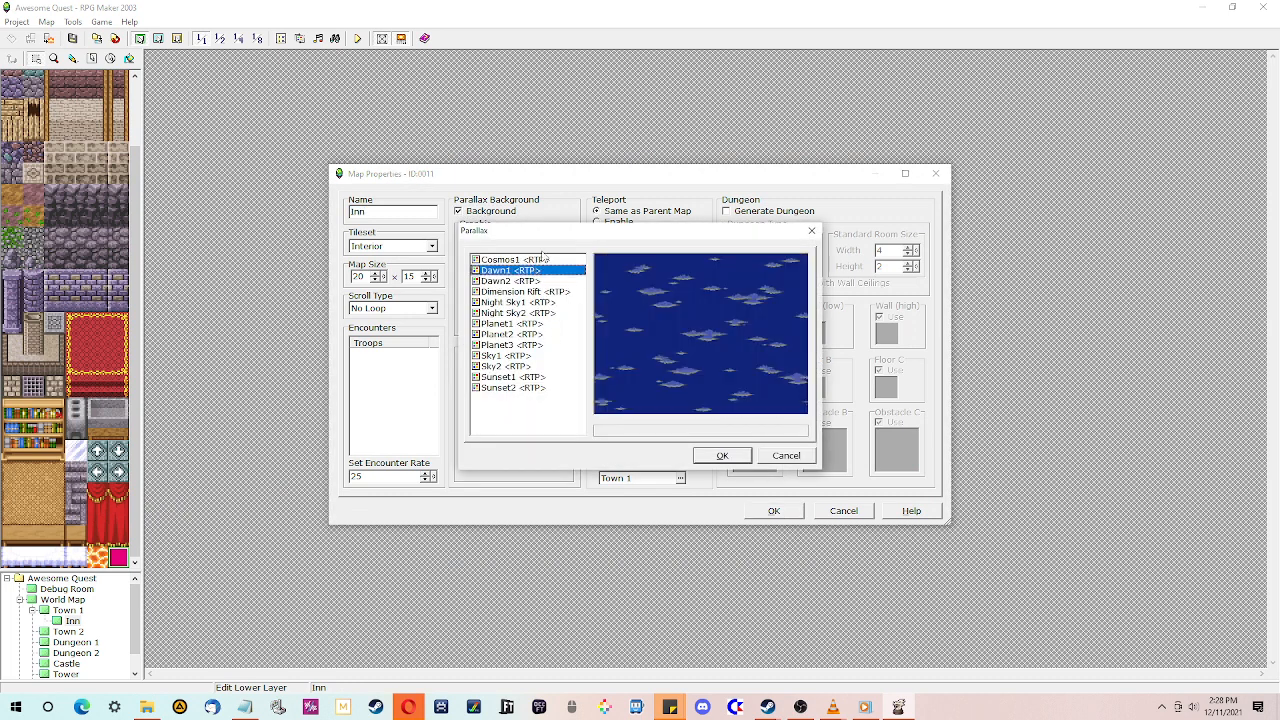
left_click(540, 259)
left_click(793, 458)
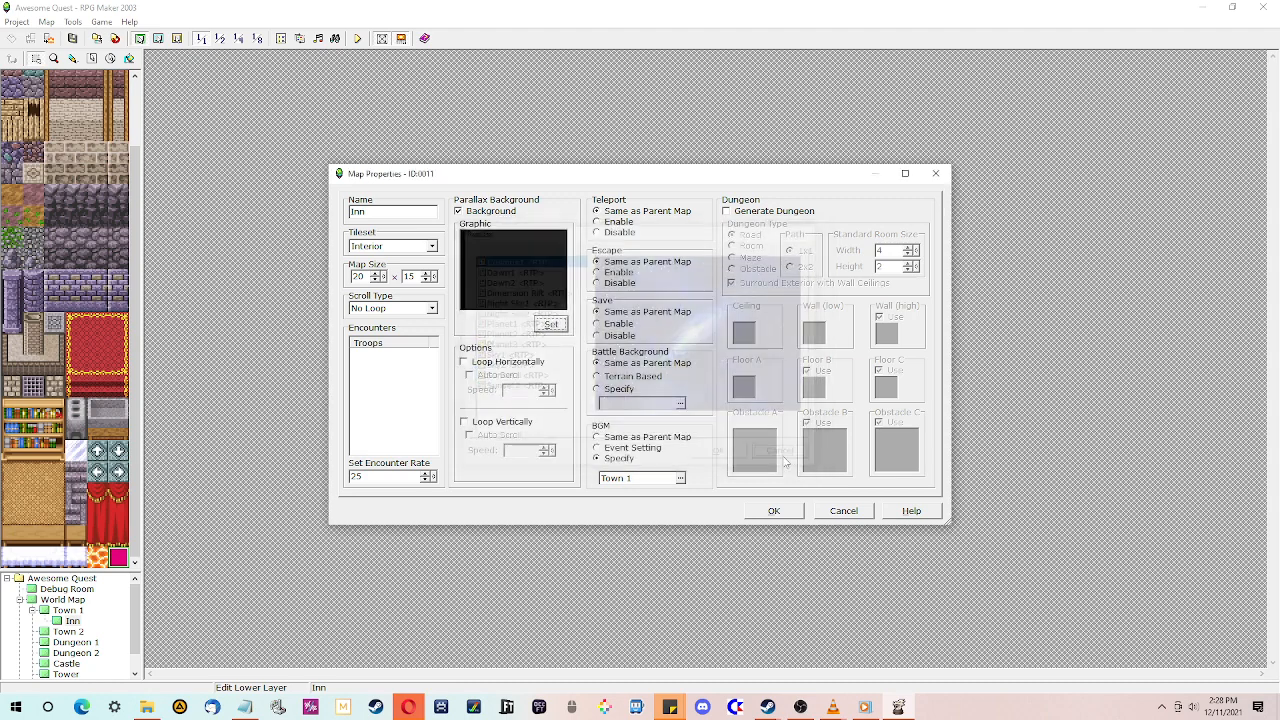
left_click(774, 511)
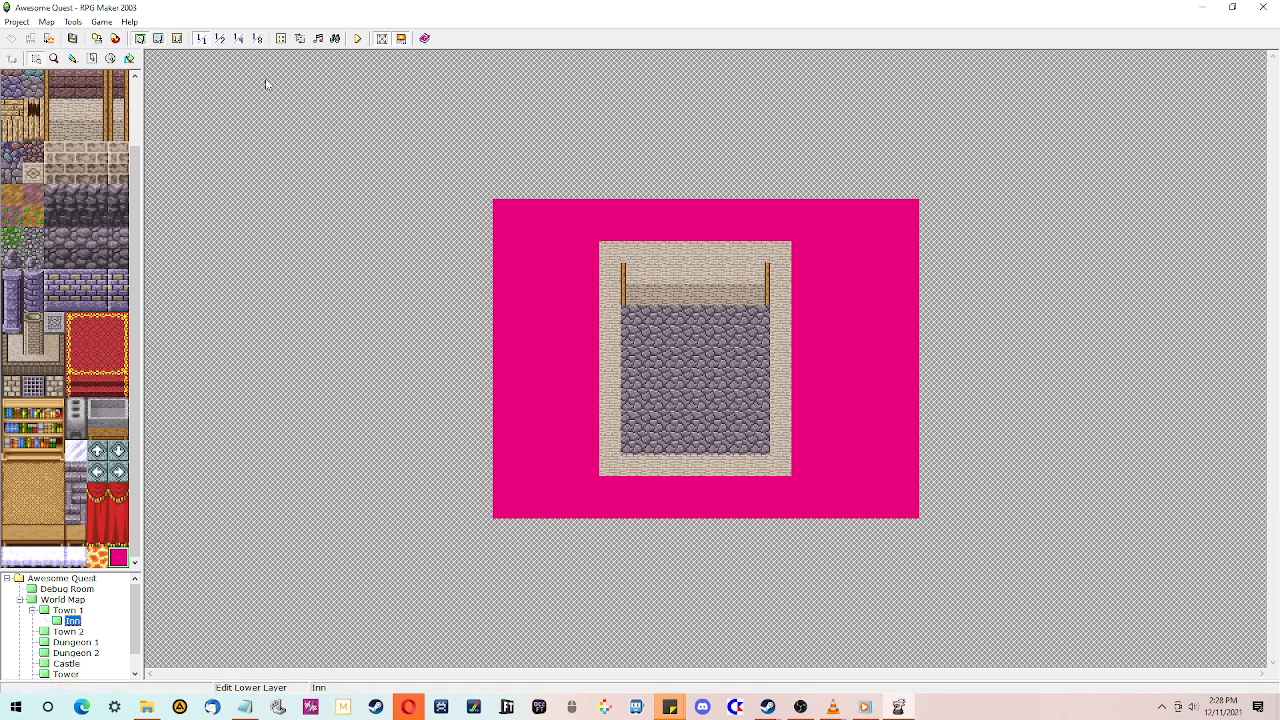
- Open a doorway in the middle of the Inn's bottom wall and floor it with a cobblestone tile
left_click(176, 38)
left_click(140, 38)
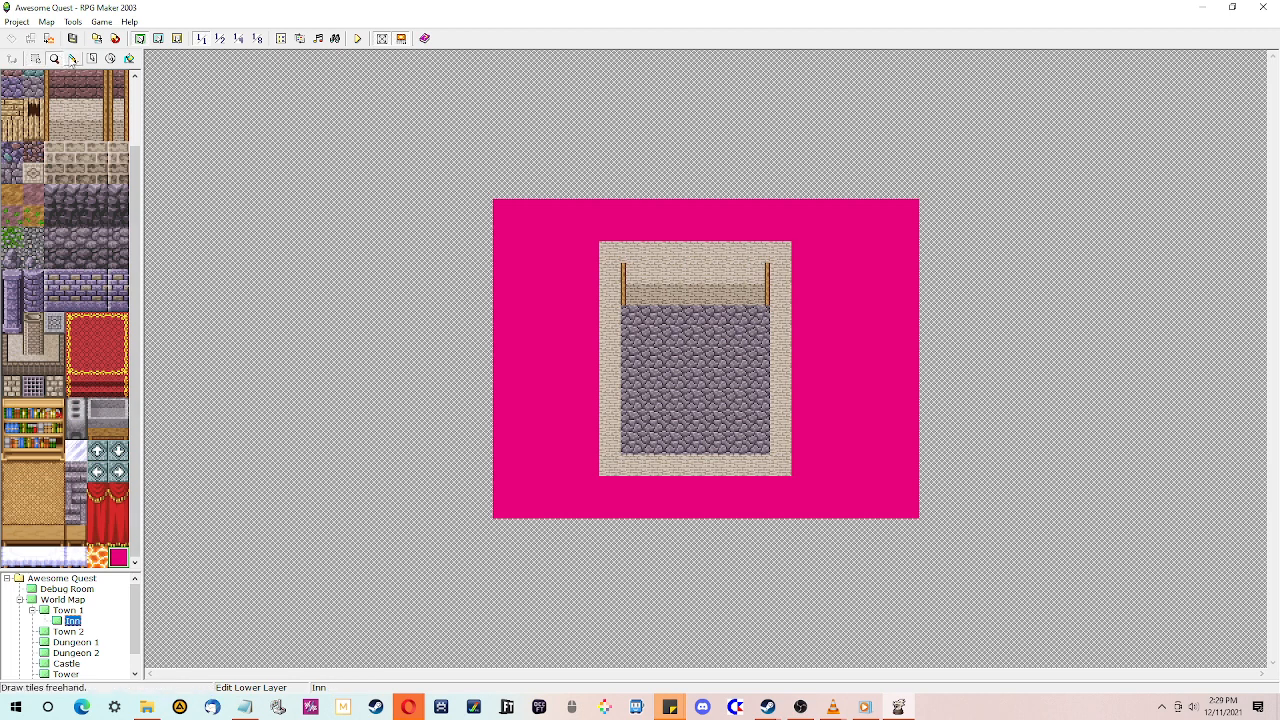
left_click(694, 462)
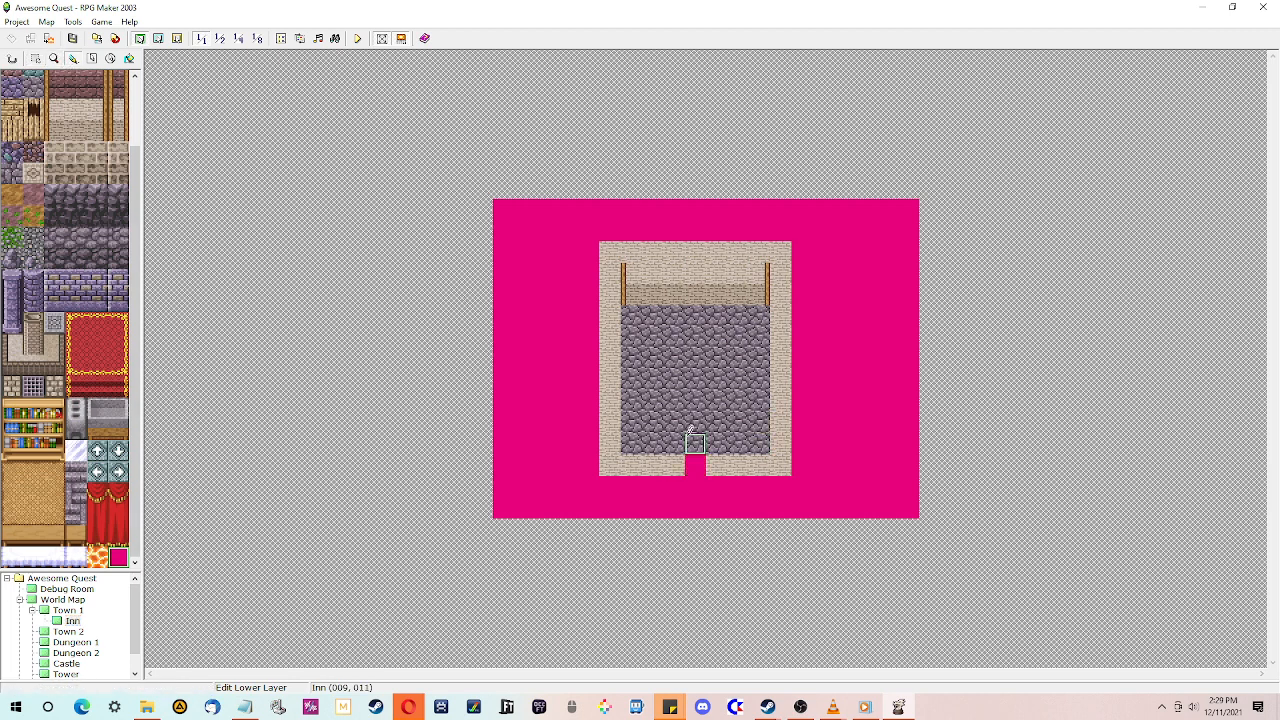
right_click(694, 443)
left_click(694, 465)
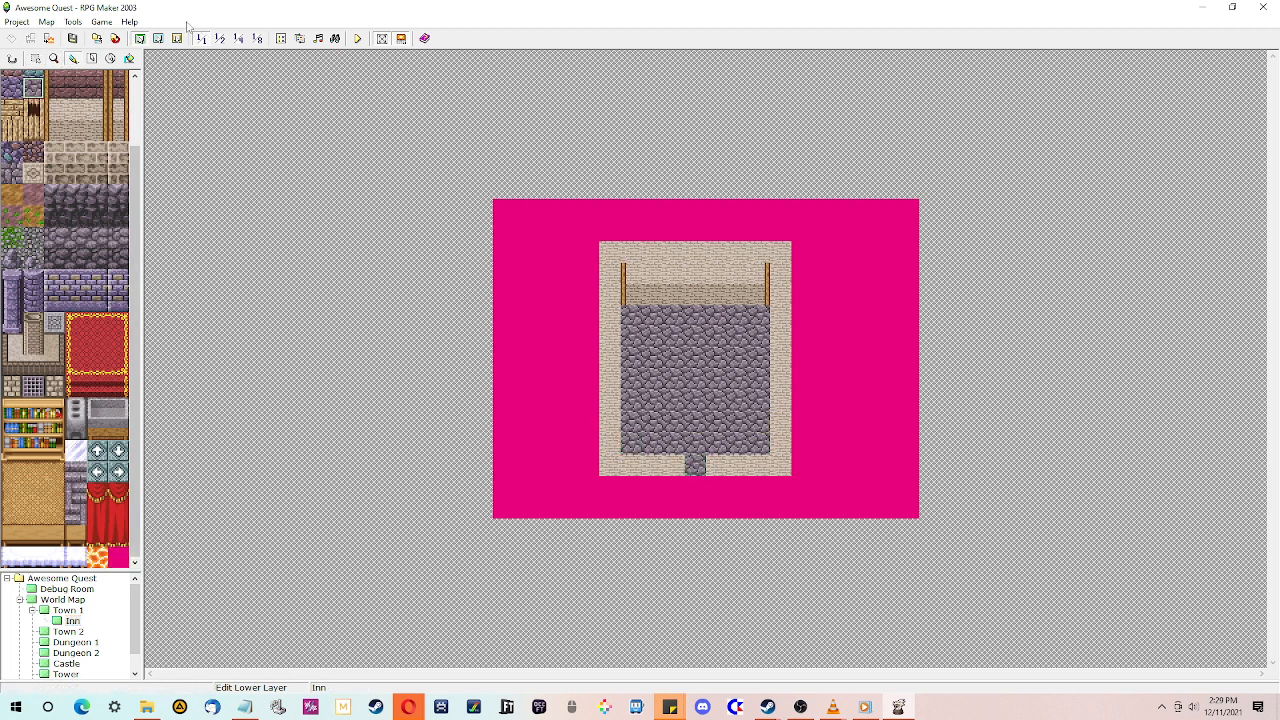
- Place a doormat on the doorway tile on the upper layer
left_click(158, 38)
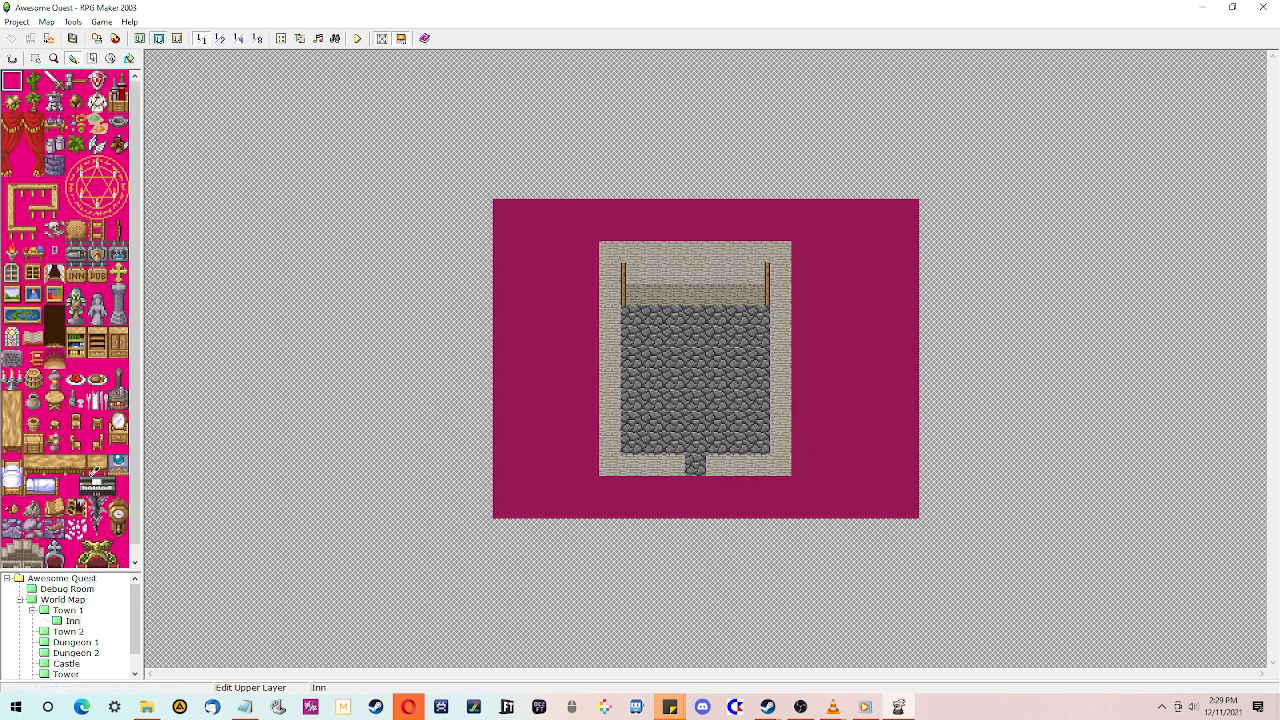
left_click(54, 358)
left_click(695, 463)
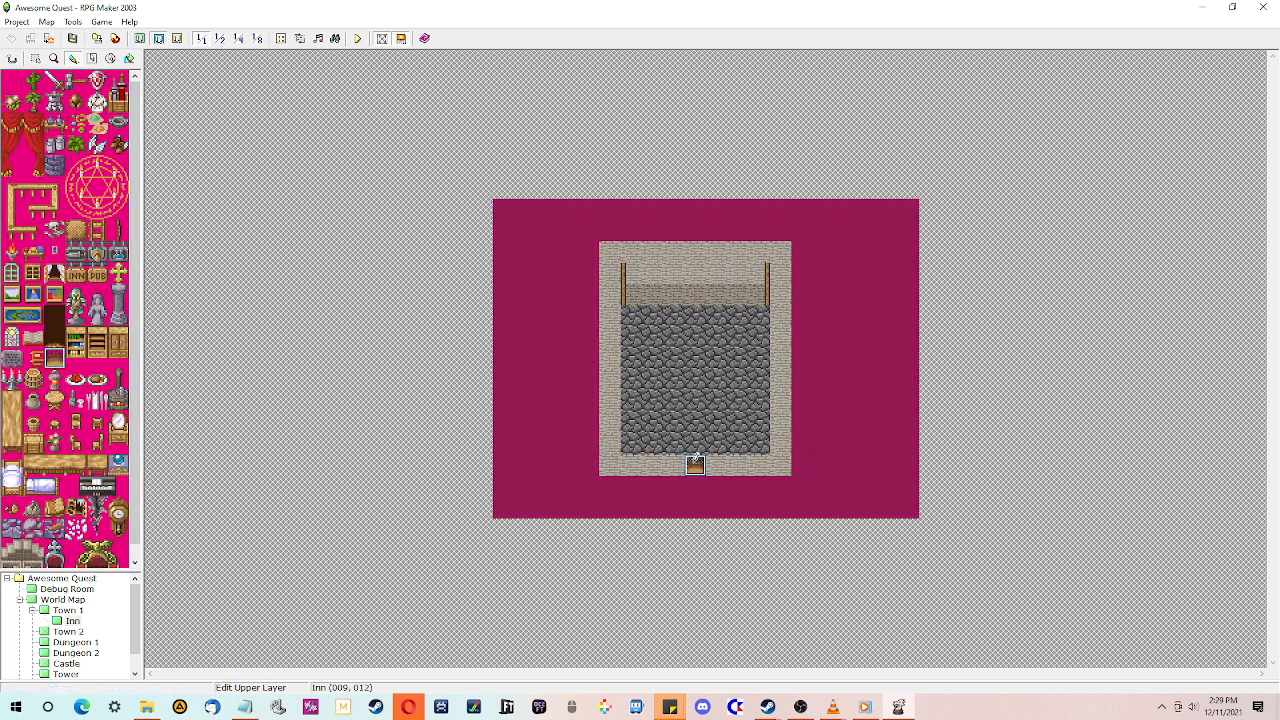
- Create an event on the Inn's doorway that transfers the player to Town 1 at 017,009 beside the Inn
left_click(177, 38)
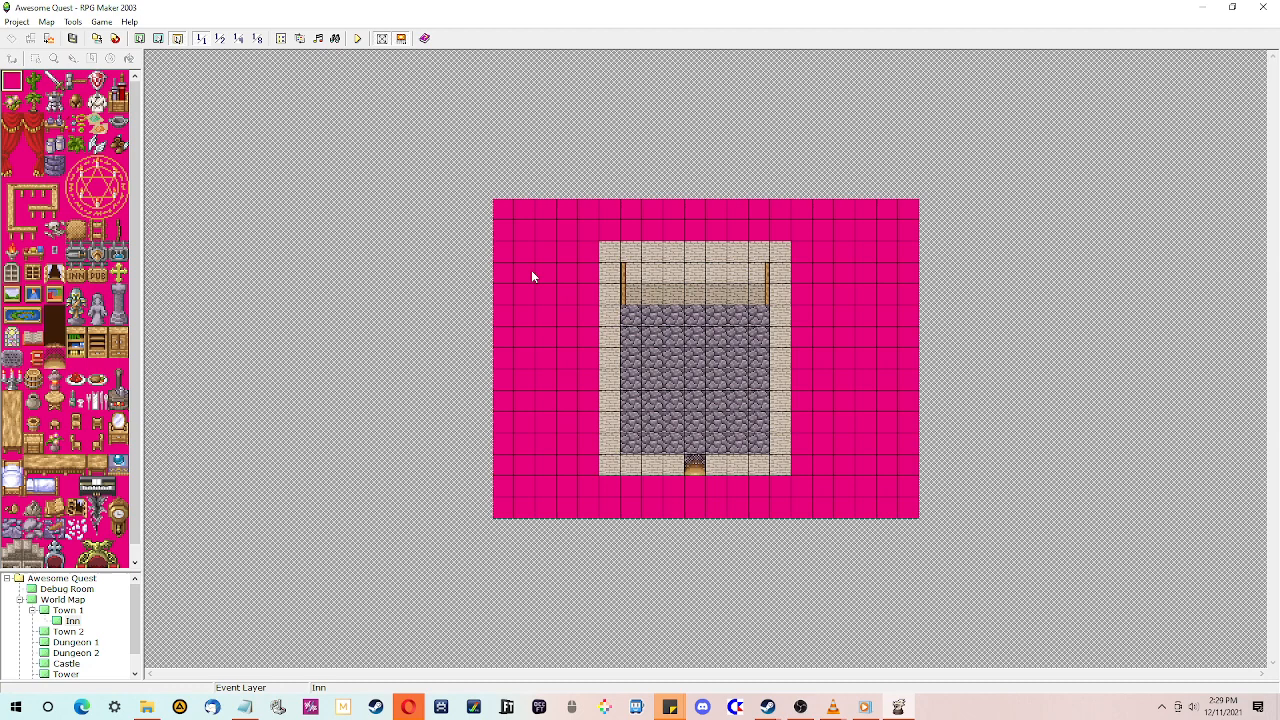
double_click(695, 463)
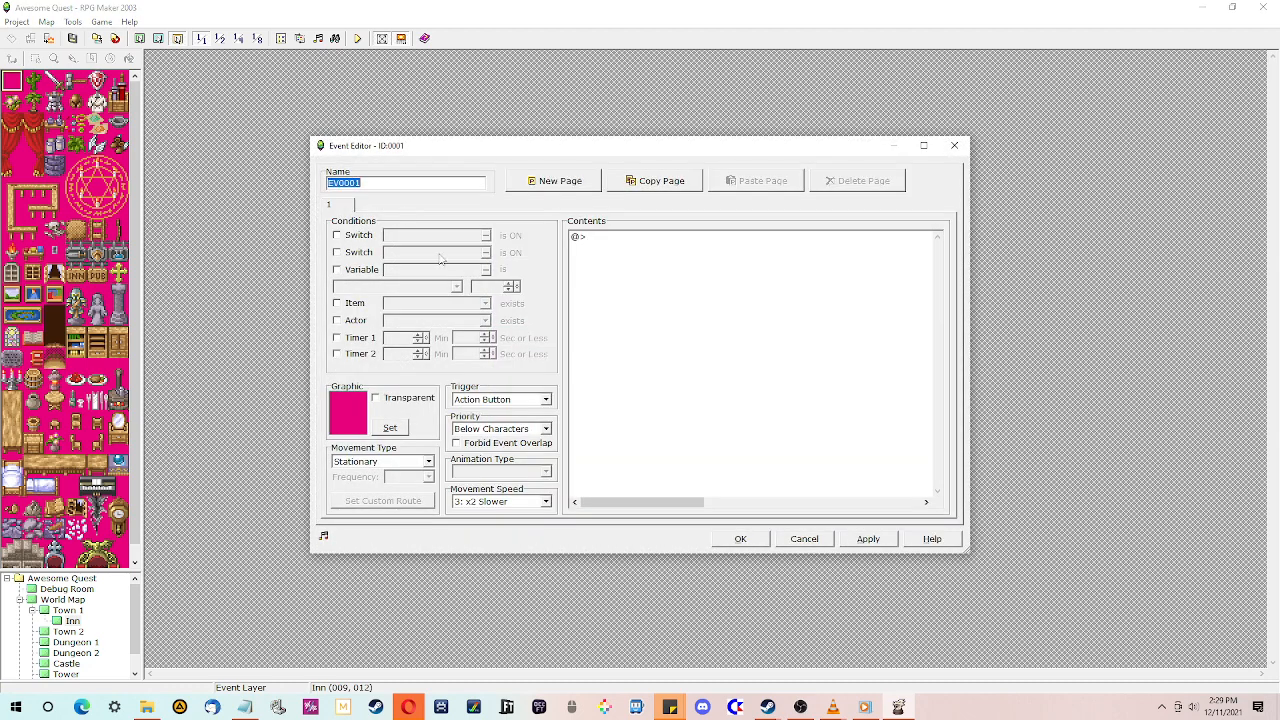
double_click(611, 246)
left_click(622, 235)
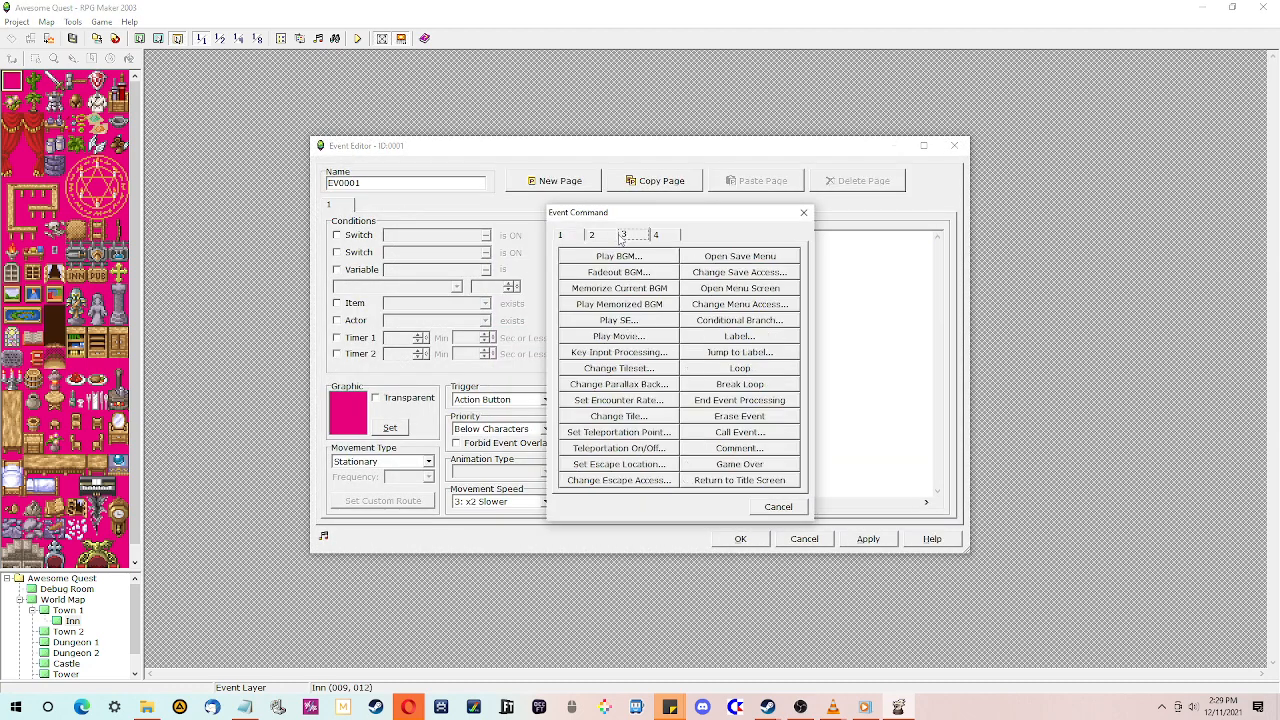
left_click(607, 238)
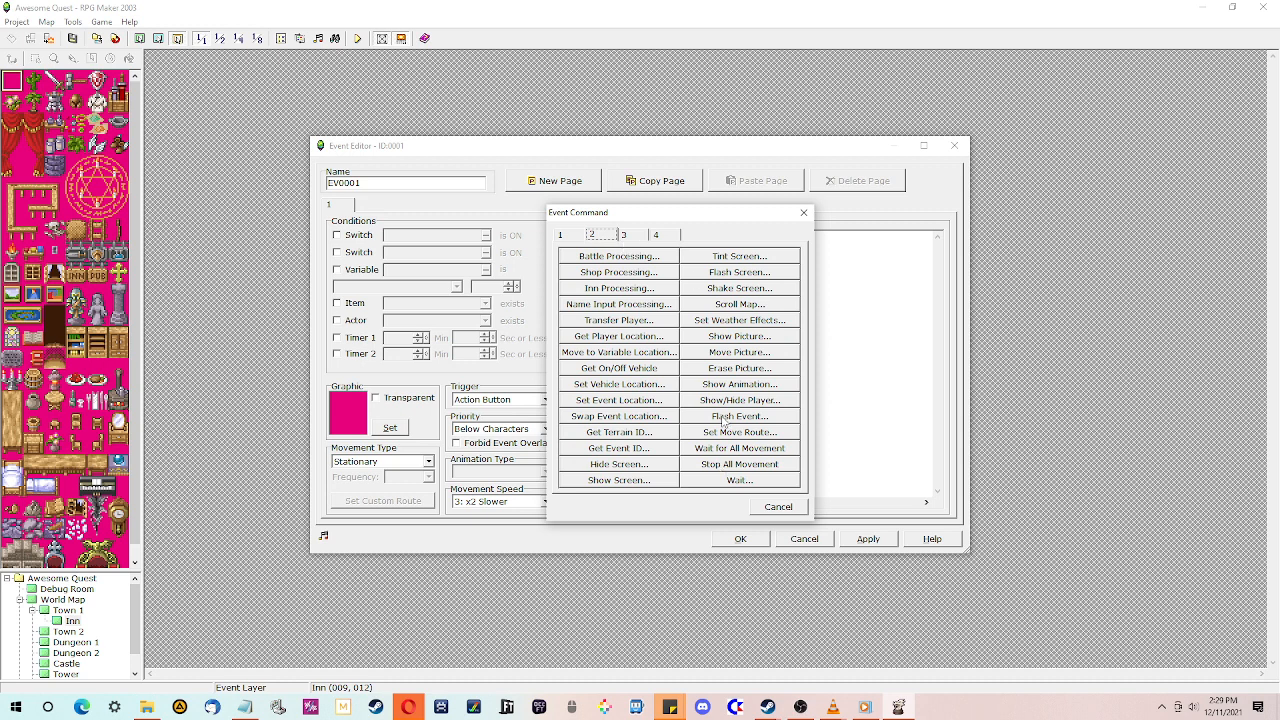
left_click(595, 322)
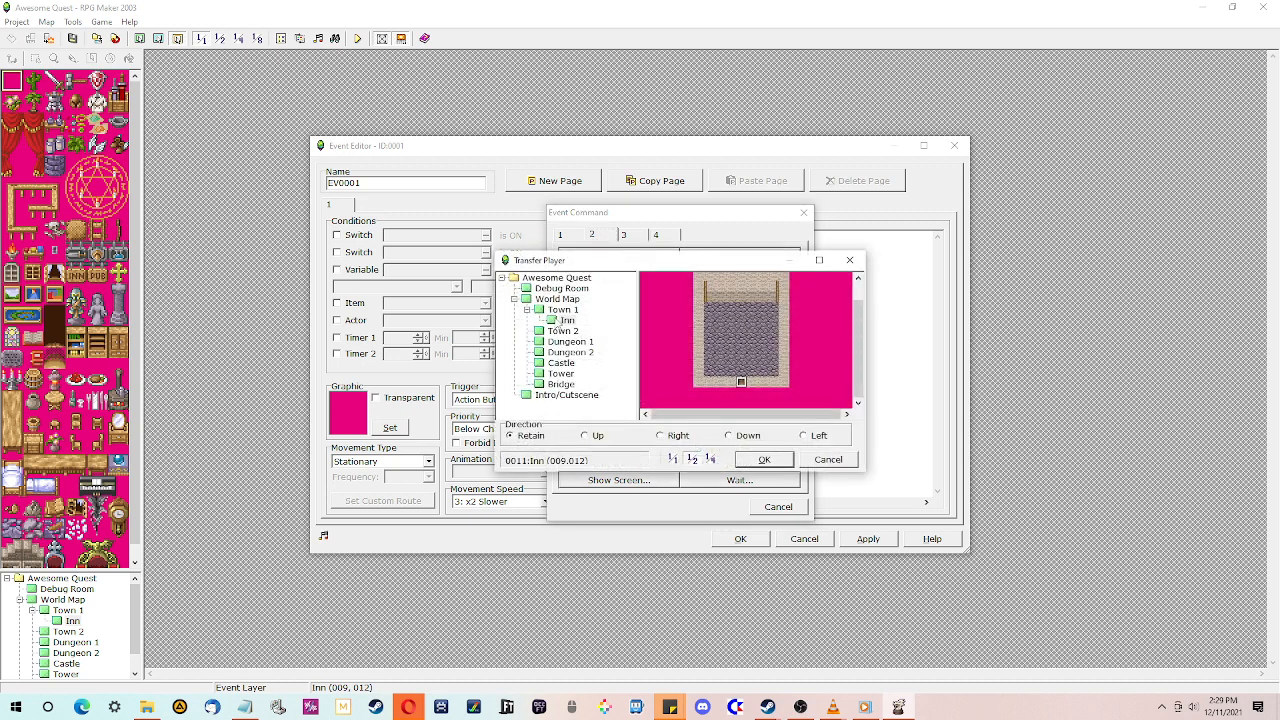
left_click(562, 310)
left_click(699, 387)
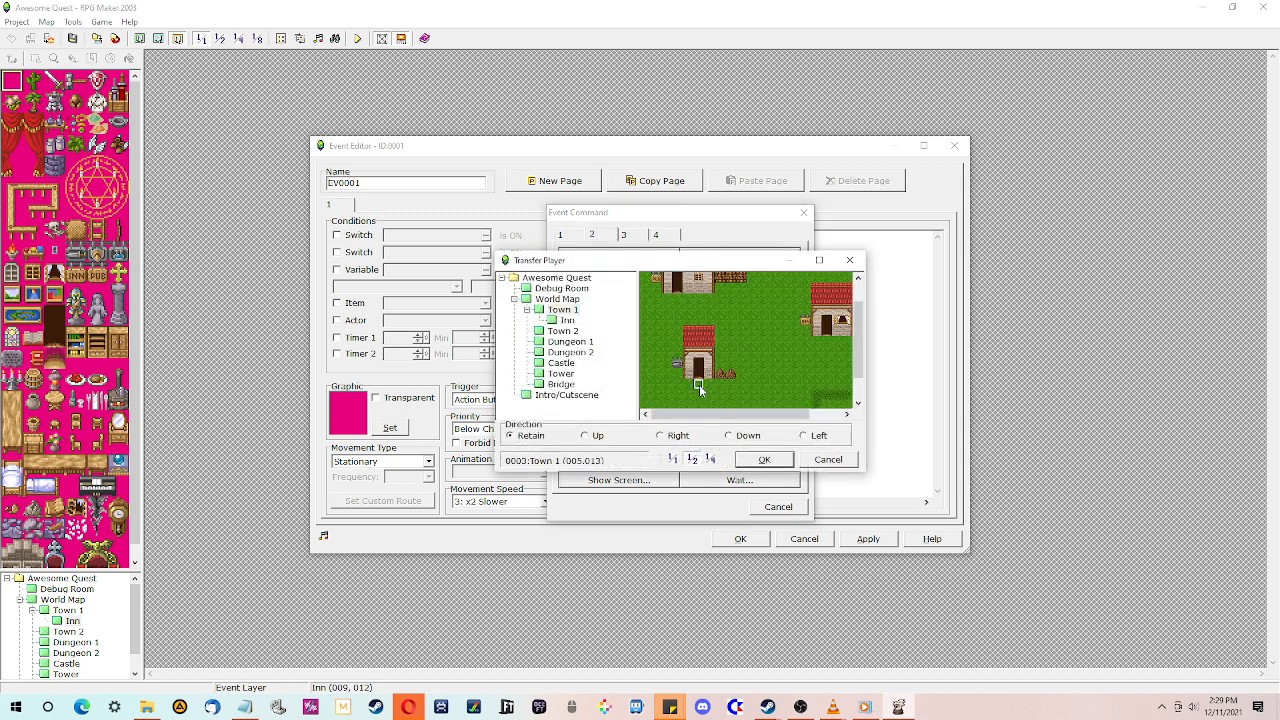
left_click_drag(775, 416, 790, 418)
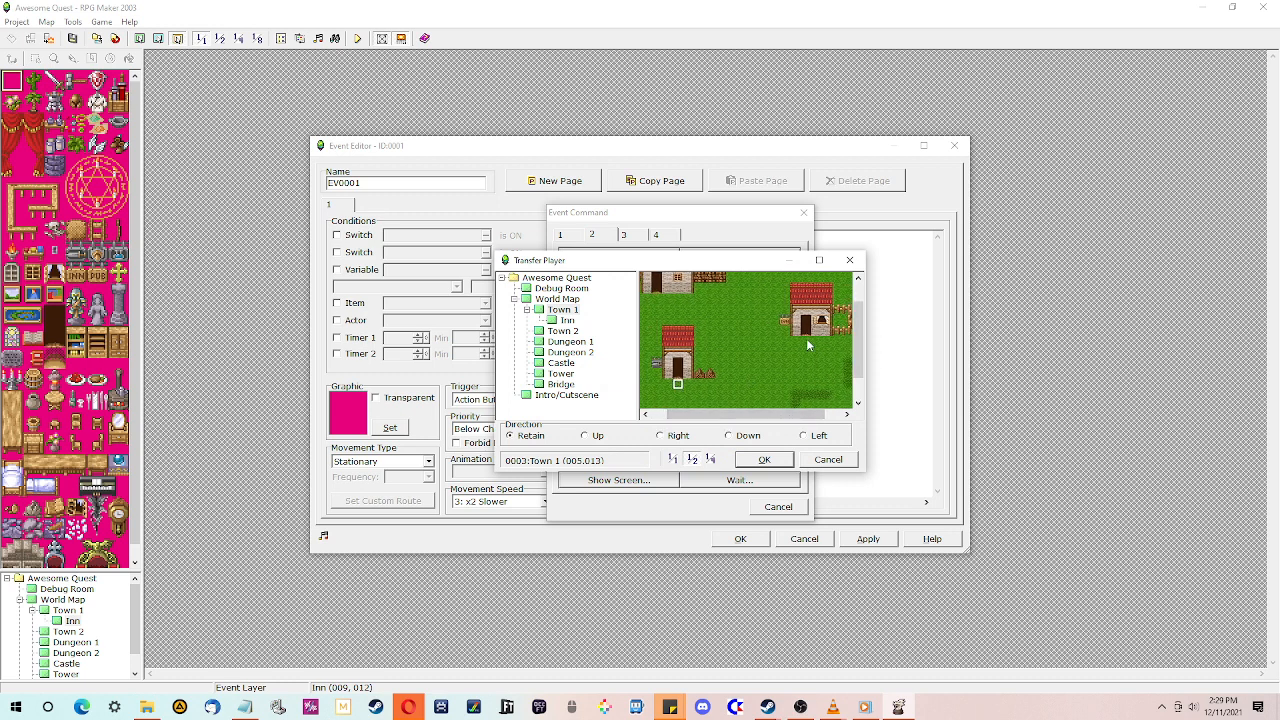
left_click(807, 343)
left_click(767, 459)
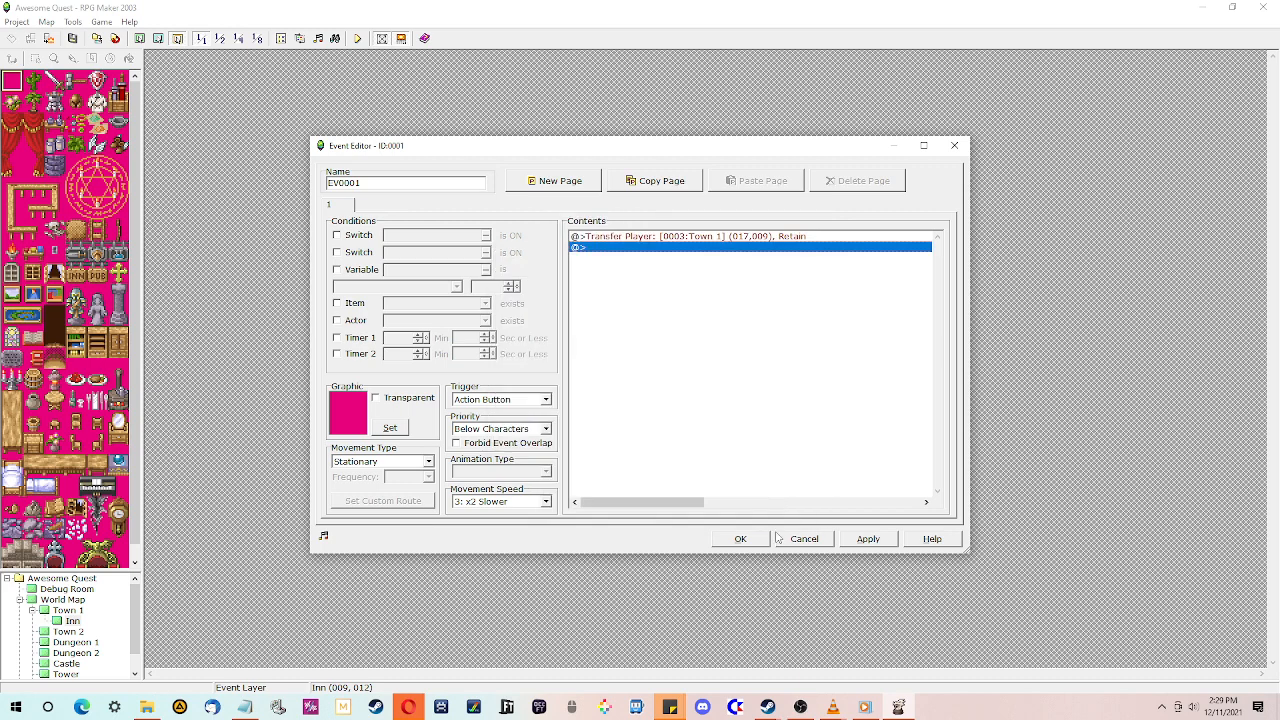
left_click(741, 539)
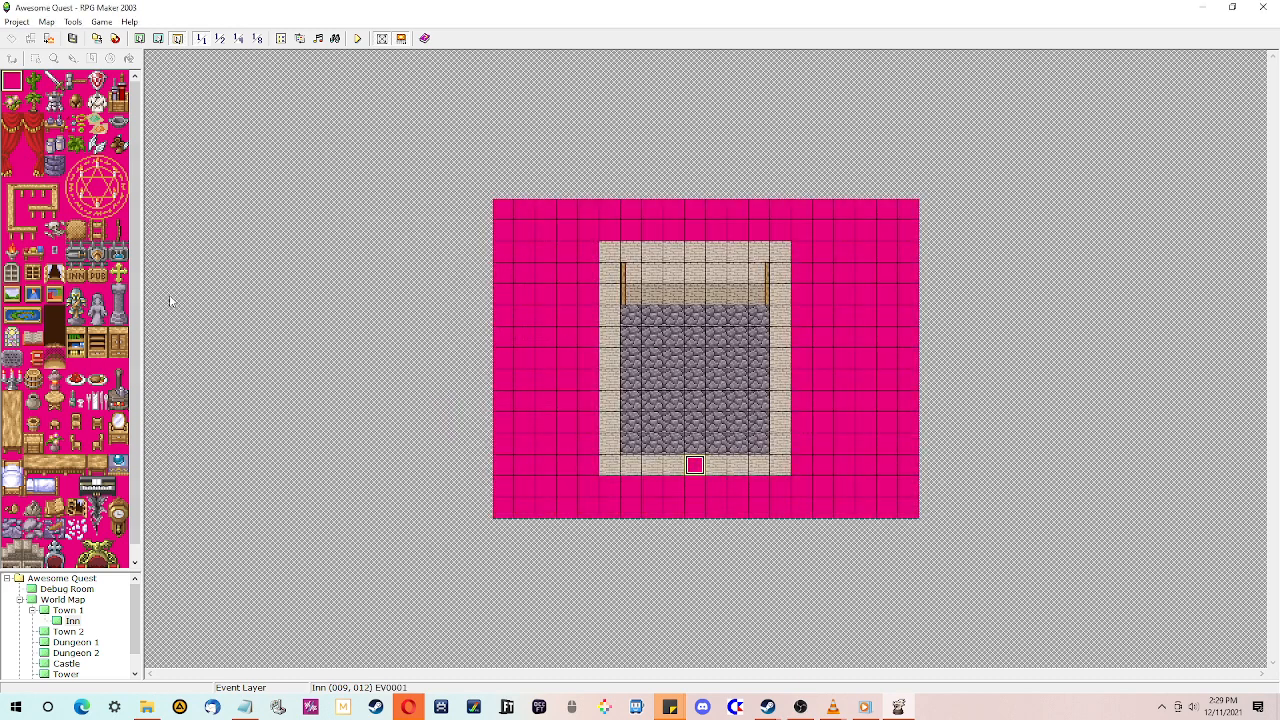
- Set the doorway event's trigger to Player Touch
right_click(689, 474)
left_click(703, 478)
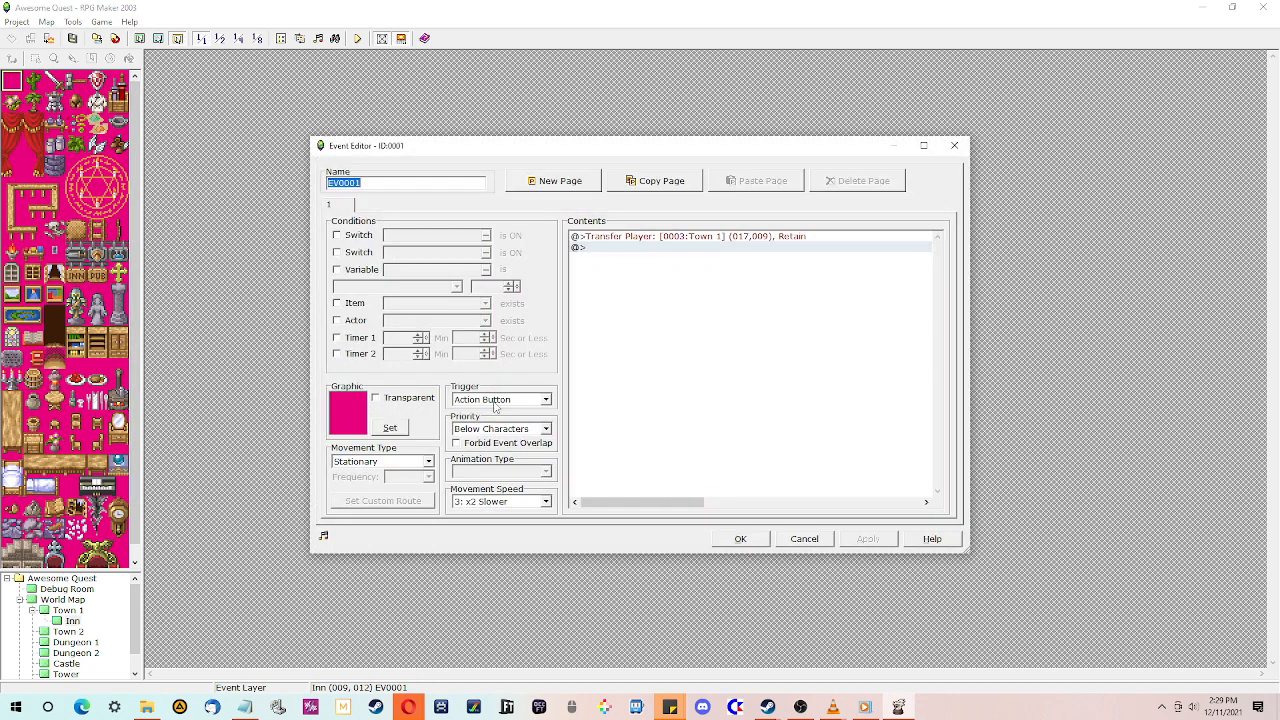
left_click(494, 404)
left_click(487, 424)
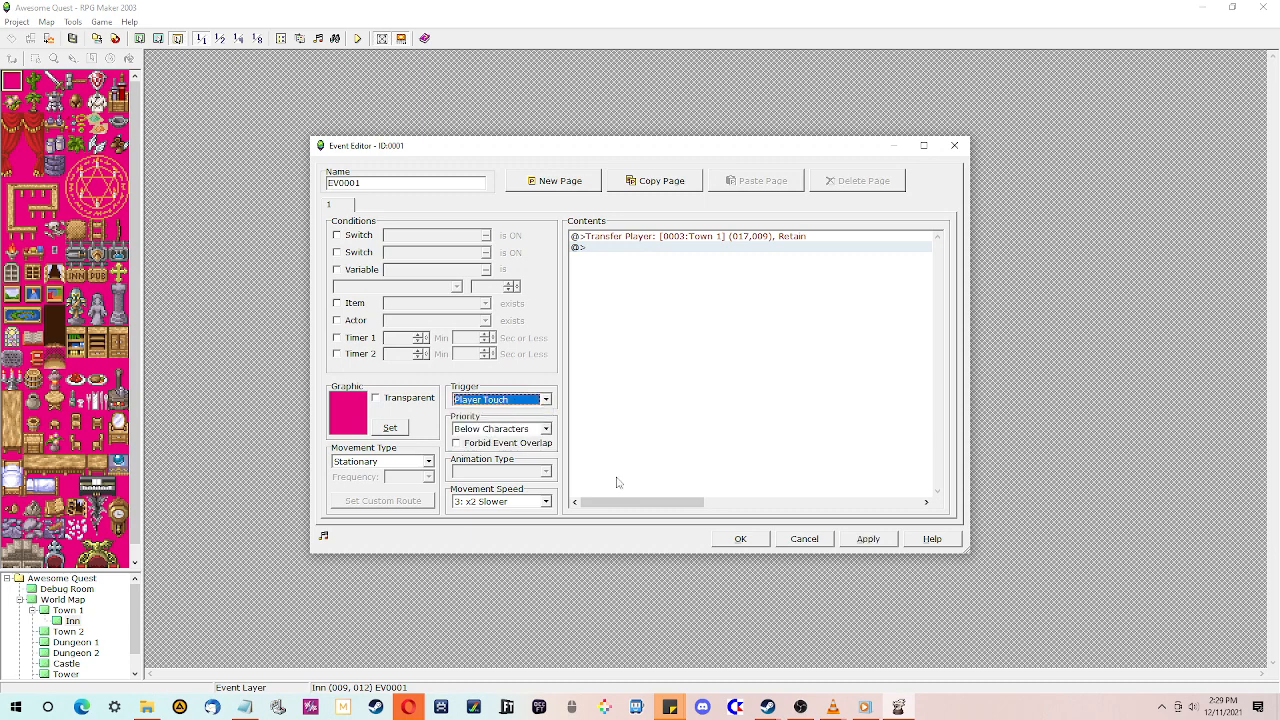
left_click(740, 538)
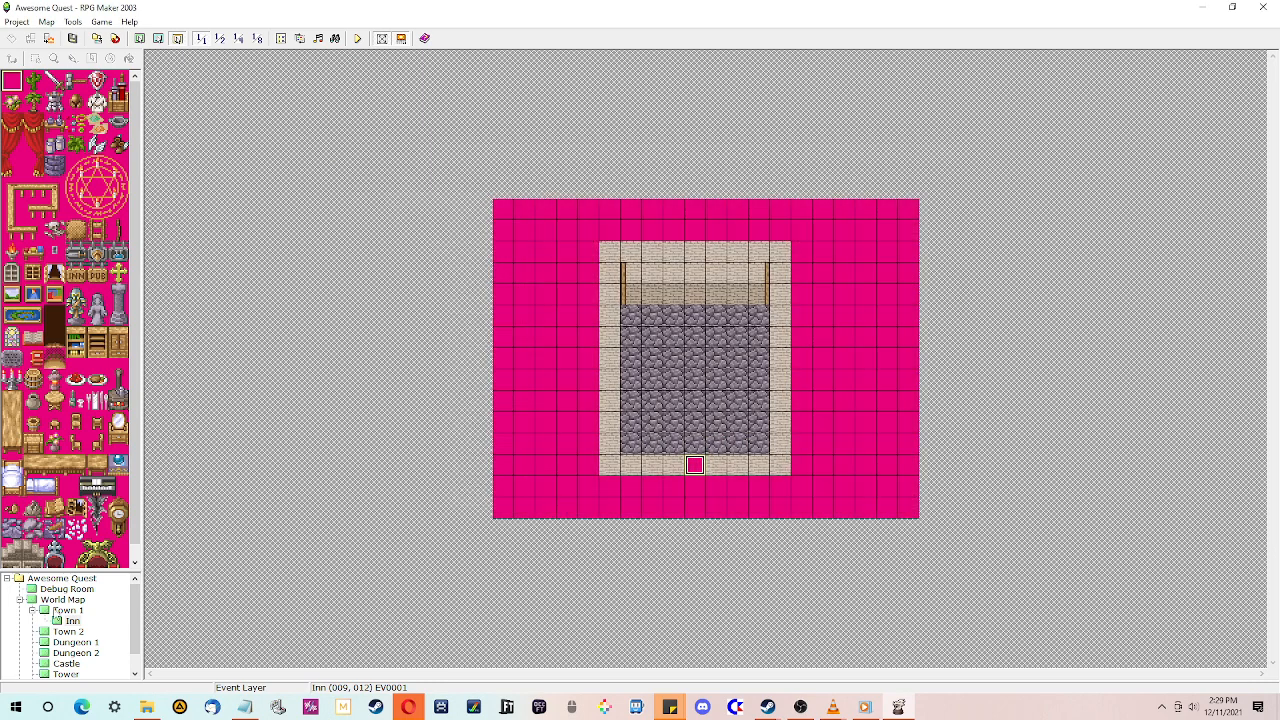
- Edit the Inn door event in Town 1 to transfer the player to the Inn's doorway at 009,011
left_click(67, 611)
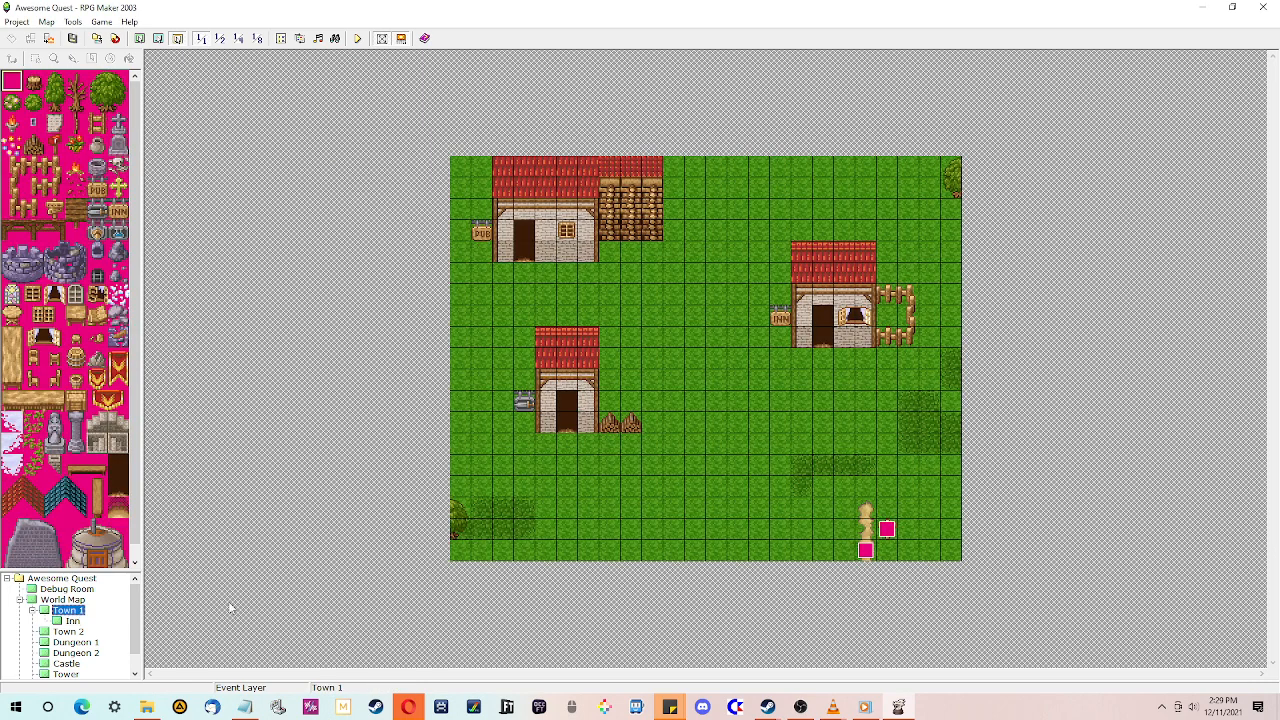
double_click(822, 342)
left_click(622, 236)
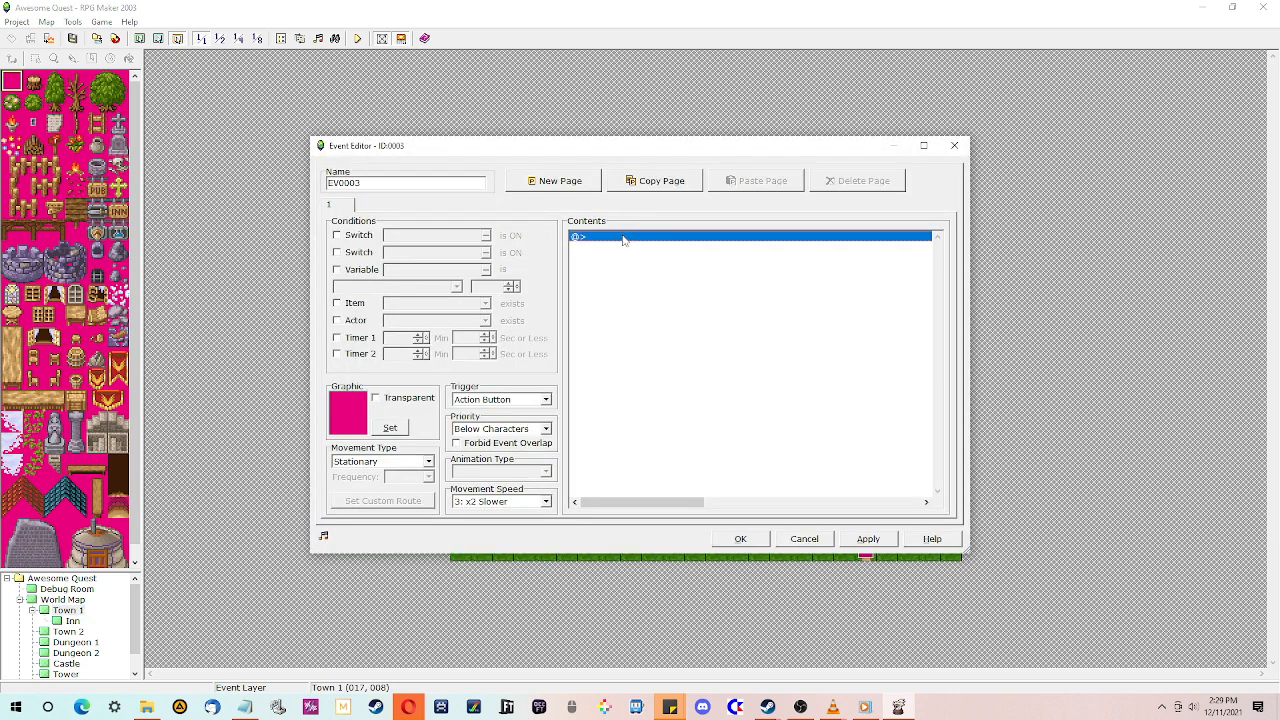
double_click(622, 236)
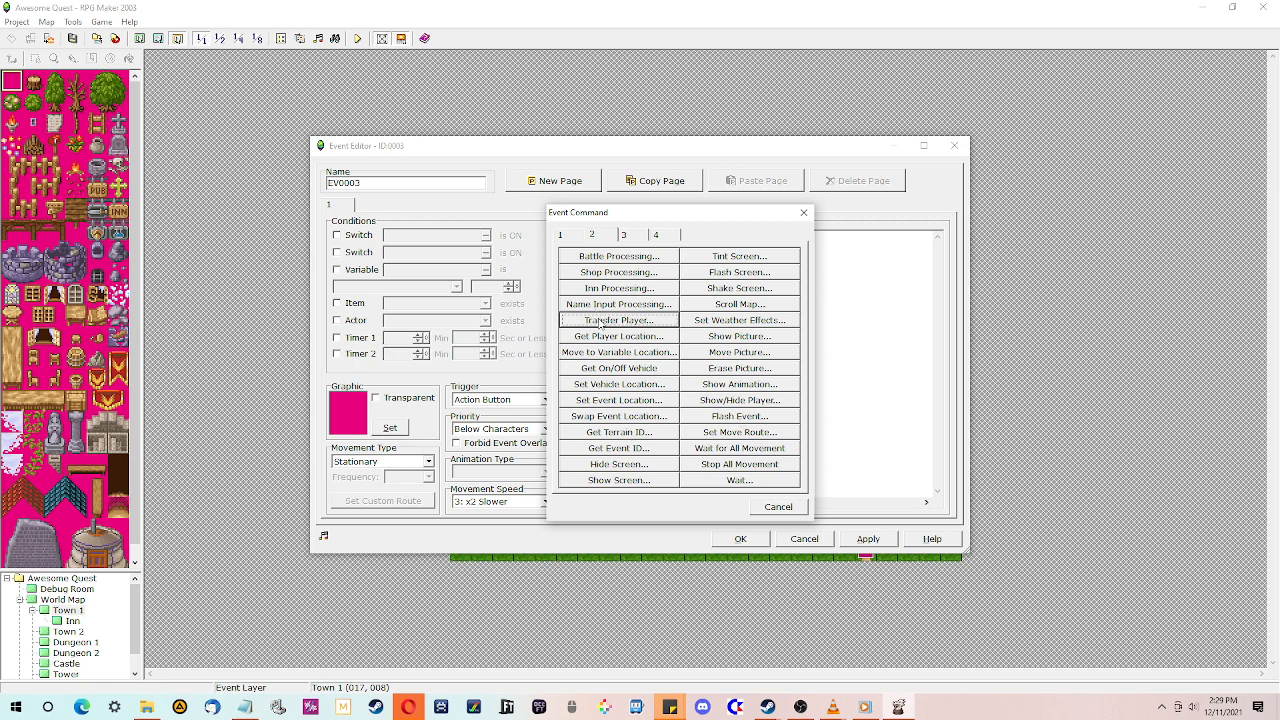
left_click(600, 322)
left_click(566, 320)
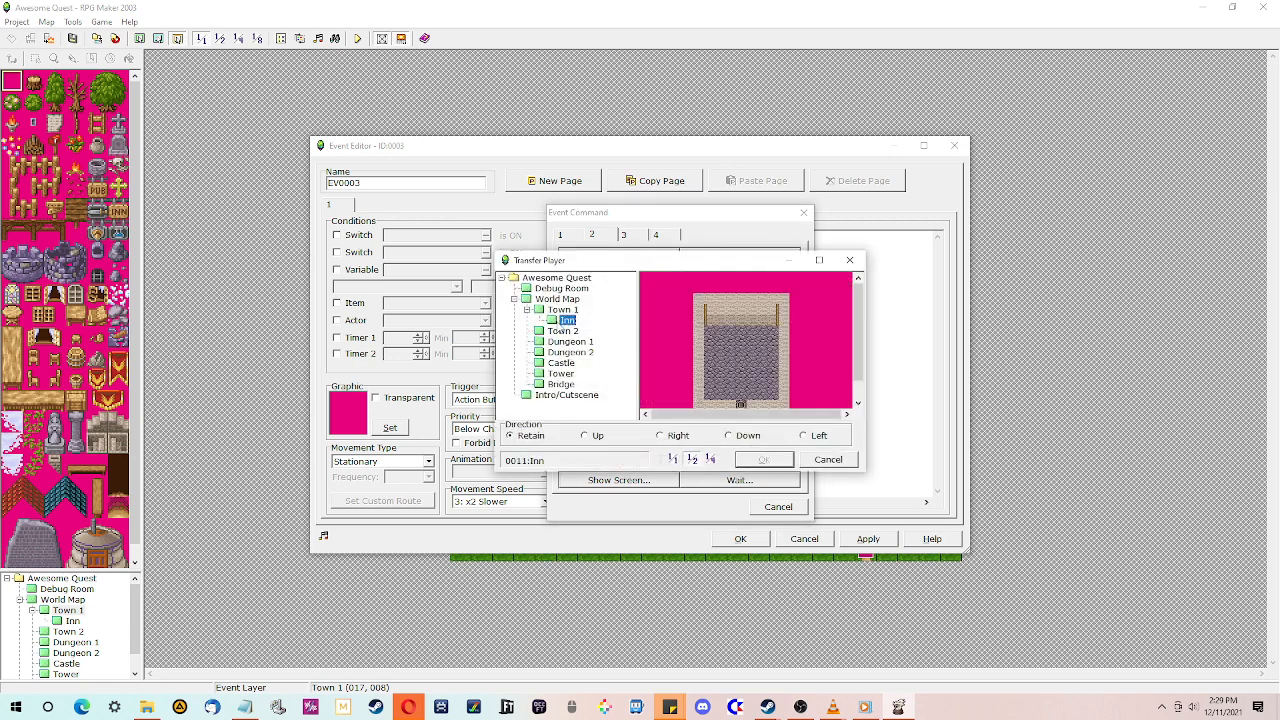
left_click(740, 402)
left_click(745, 459)
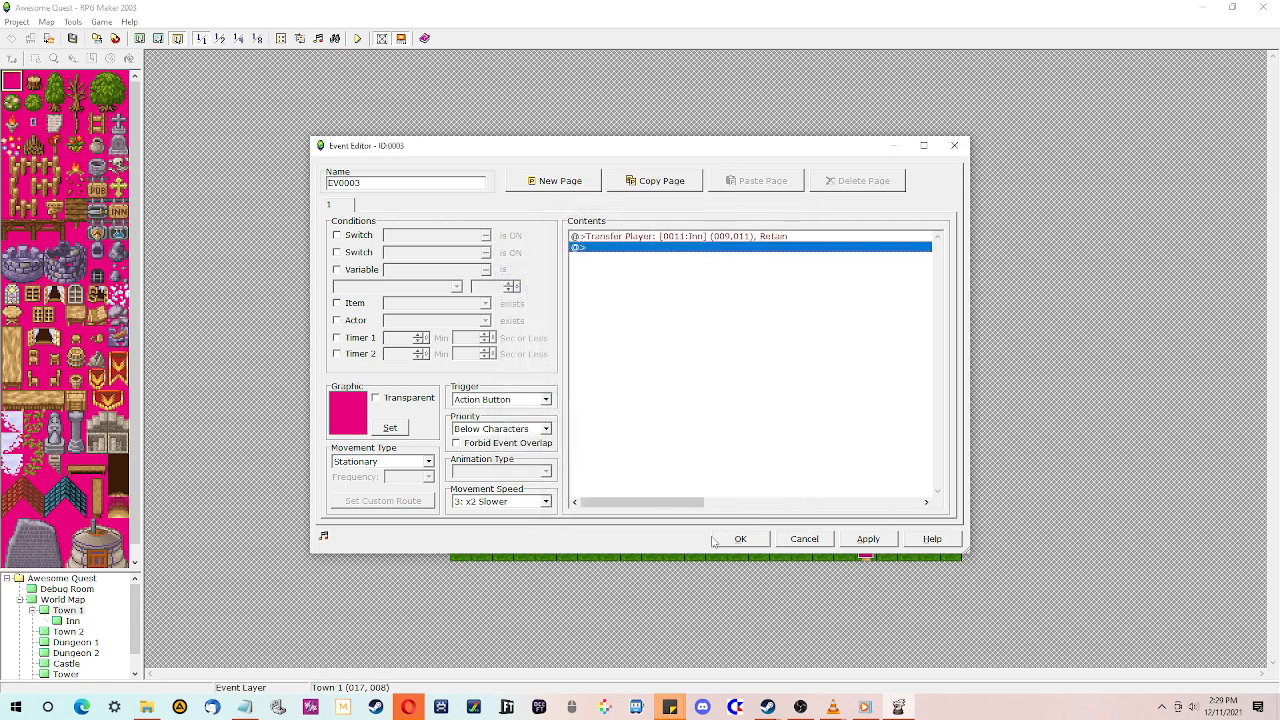
- Set the Town 1 Inn door event's trigger to Player Touch
left_click(546, 399)
left_click(490, 425)
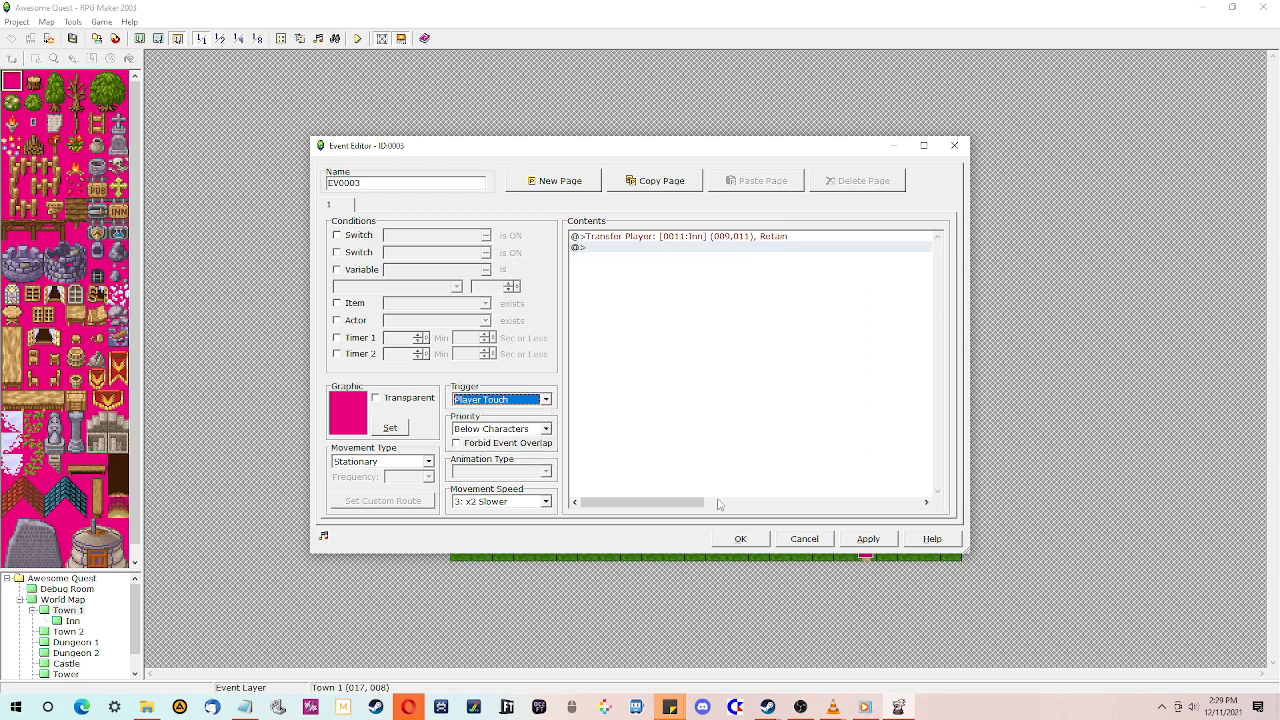
left_click(738, 539)
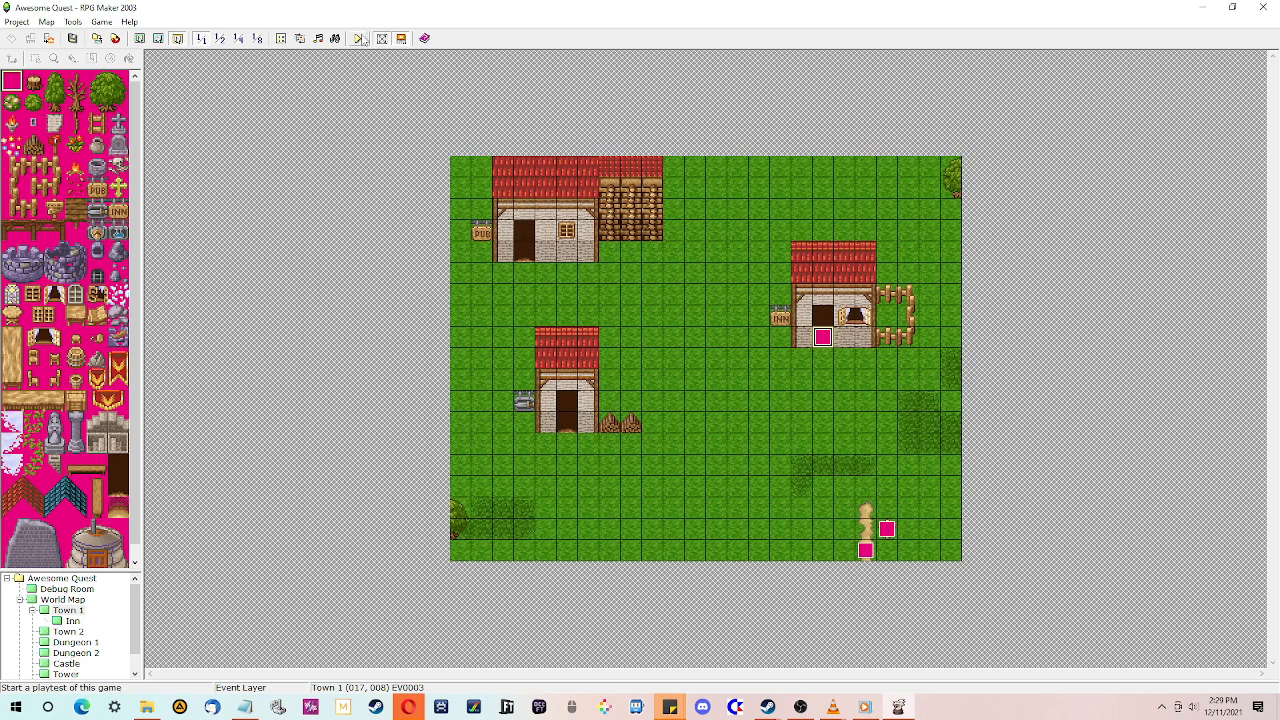
- Start a playtest, begin a new game and dismiss the opening shipwreck message
left_click(362, 38)
left_click(636, 382)
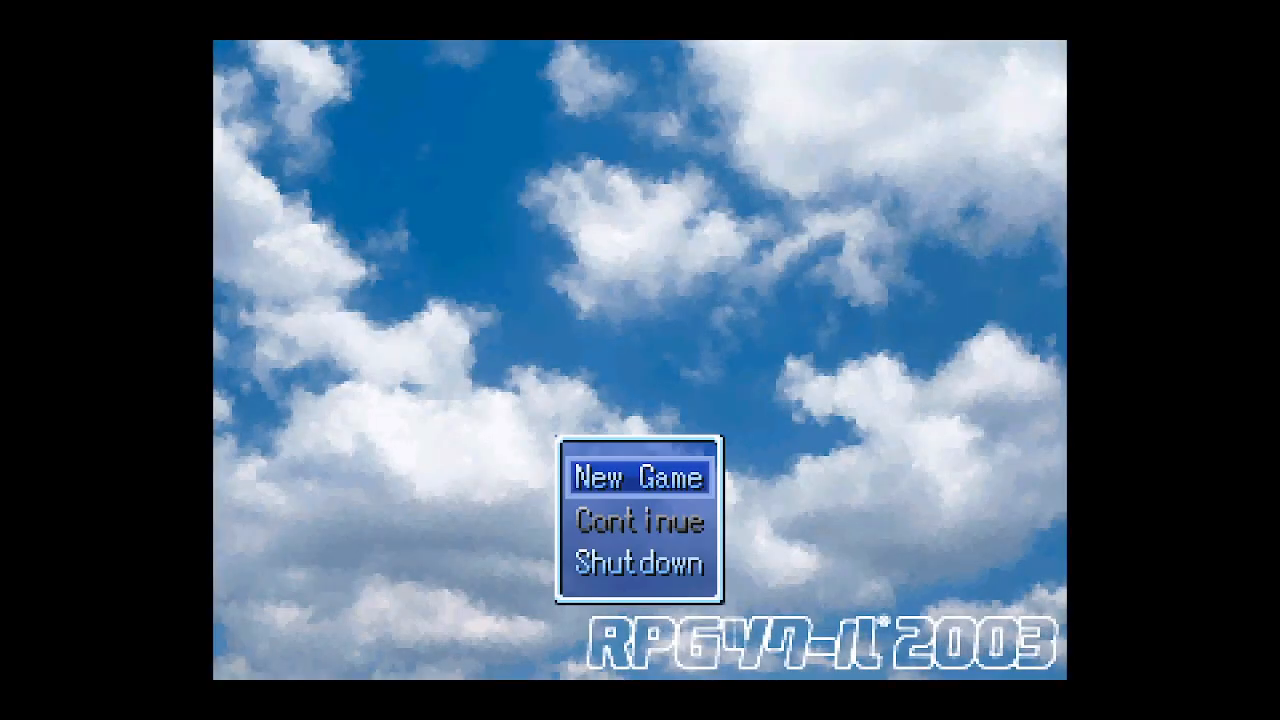
key("Return")
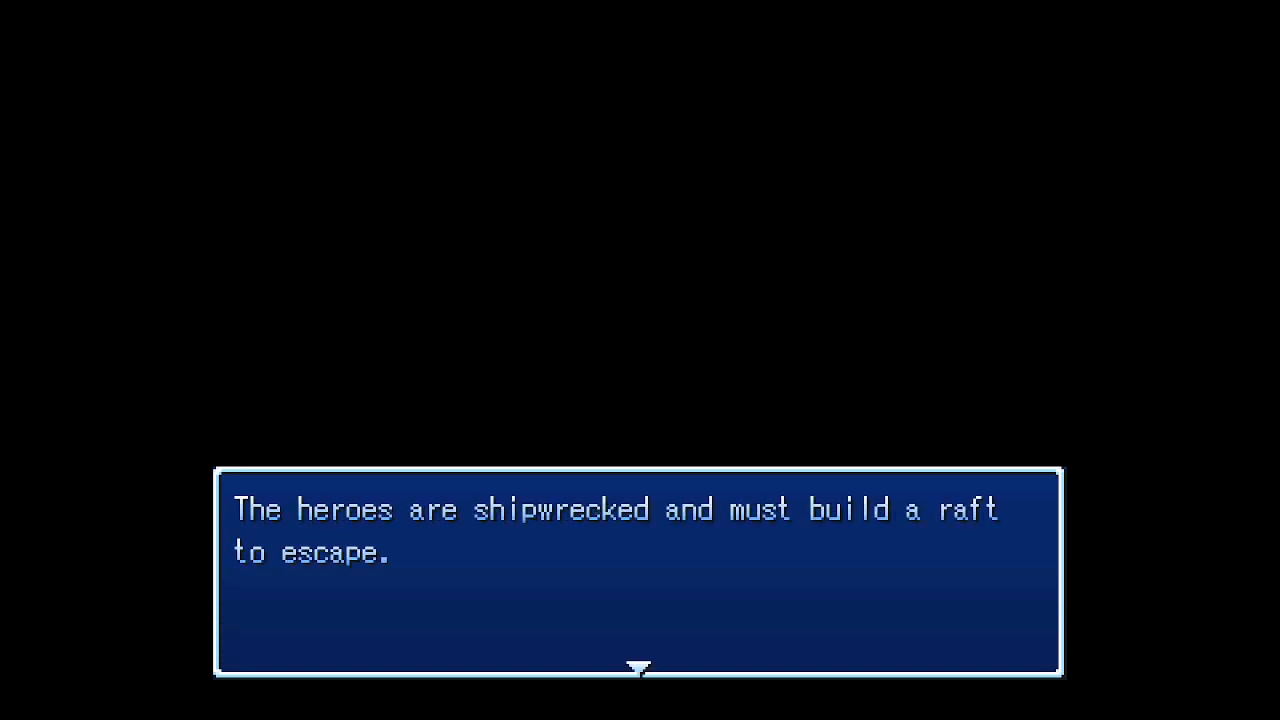
key("Return")
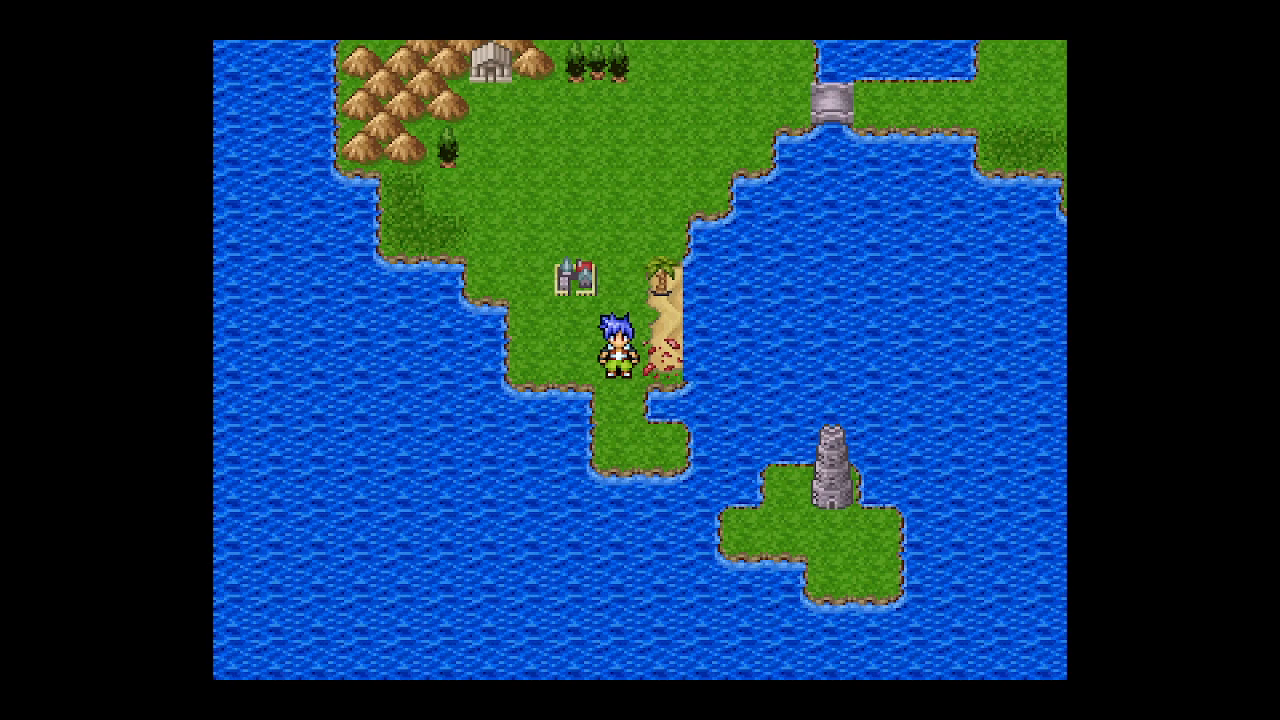
- Walk the hero from the world map into Town 1 and through the Inn door to test the entry transfer
key("Left")
key("Right")
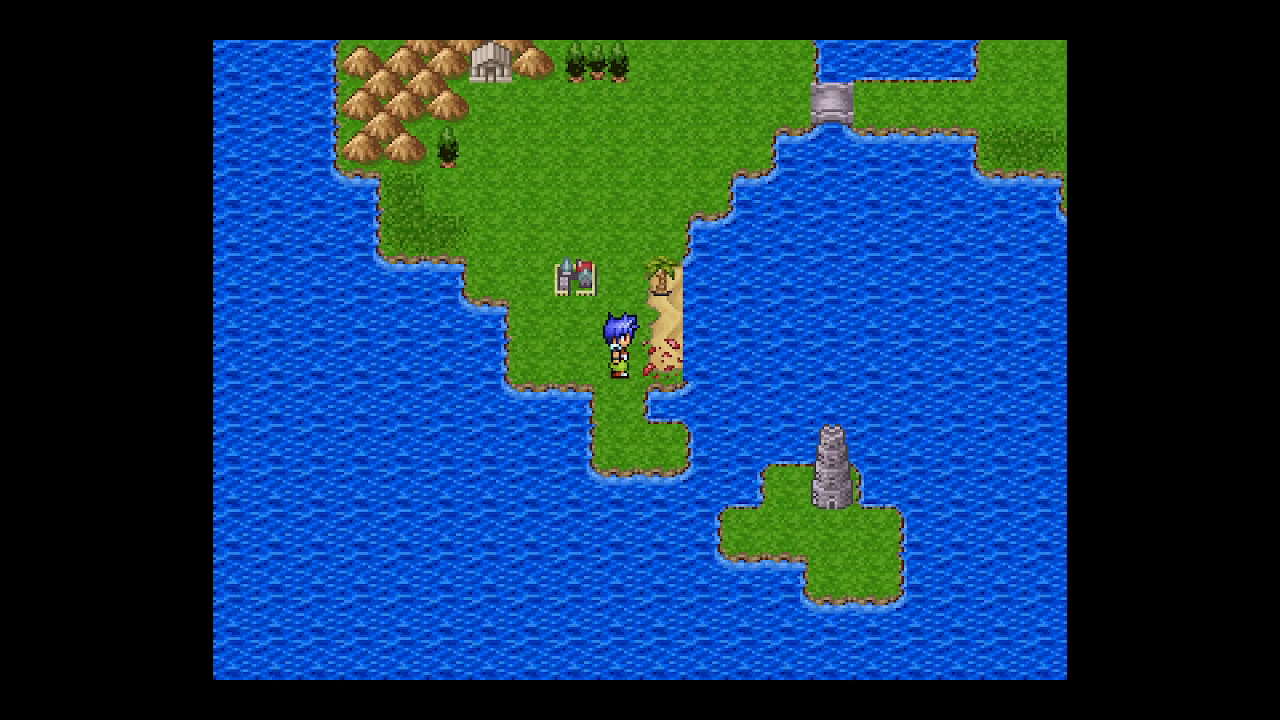
key("Up")
key("Up")
key("Left")
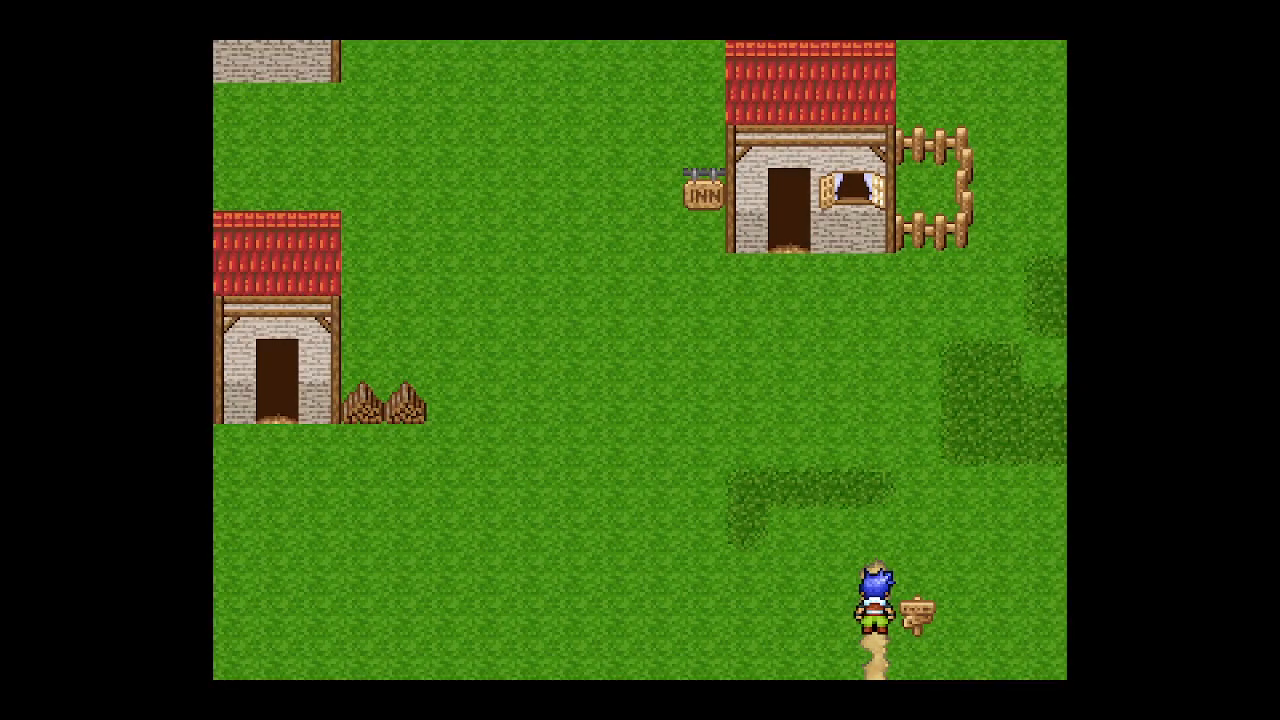
key("Up")
key("Up")
key("Up")
key("Up")
key("Up")
key("Left")
key("Left")
key("Left")
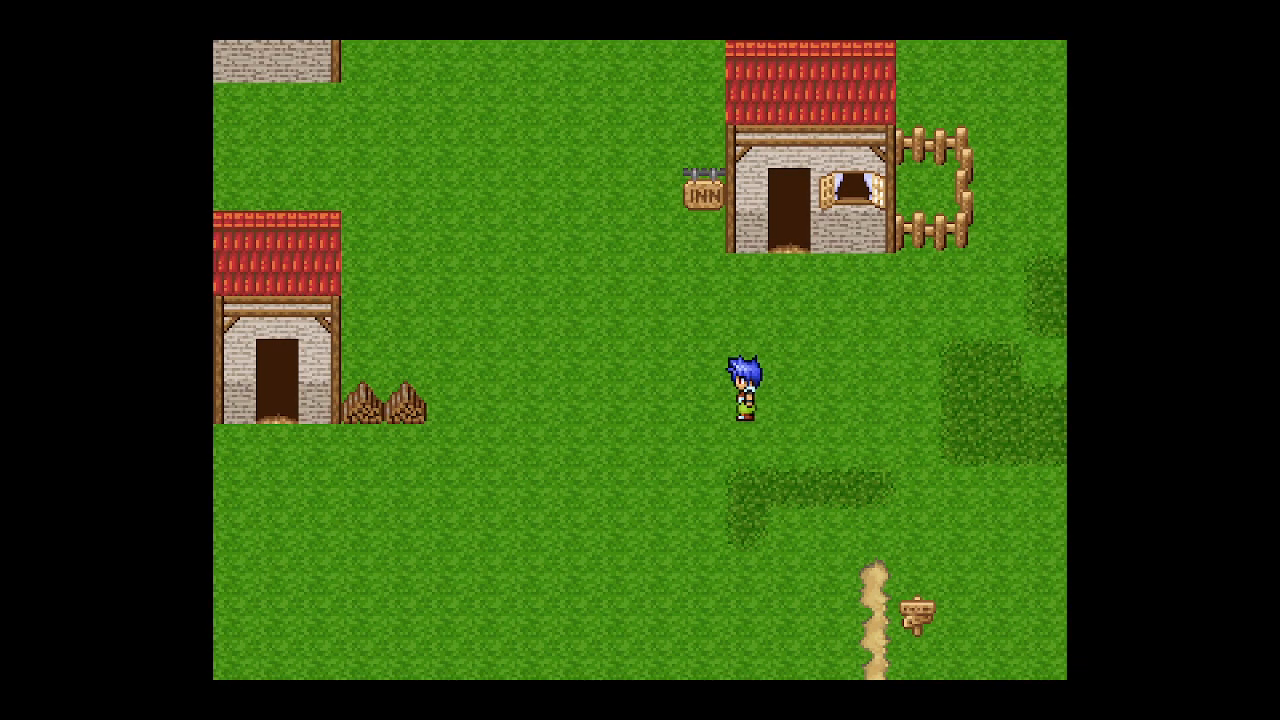
key("Left")
key("Right")
key("Right")
key("Up")
key("Up")
key("Up")
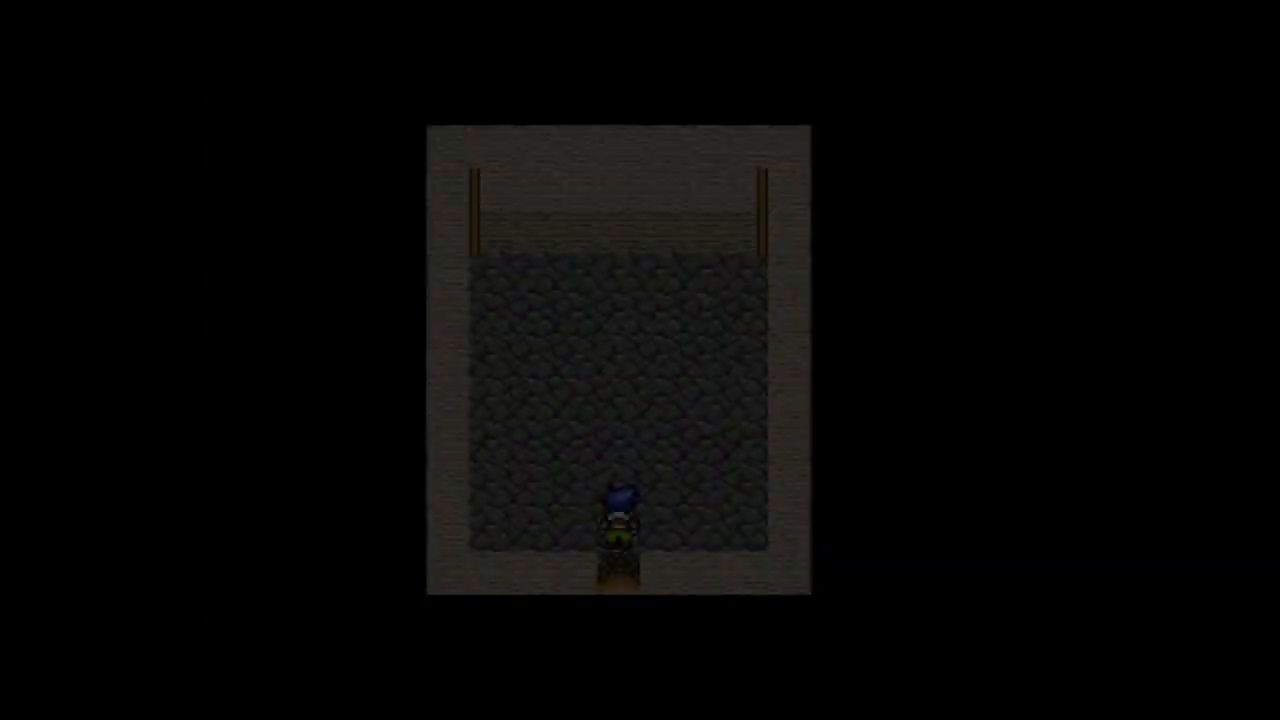
- Walk around inside the Inn and leave through its doorway to test the transfer back to Town 1
key("Up")
key("Up")
key("Up")
key("Right")
key("Right")
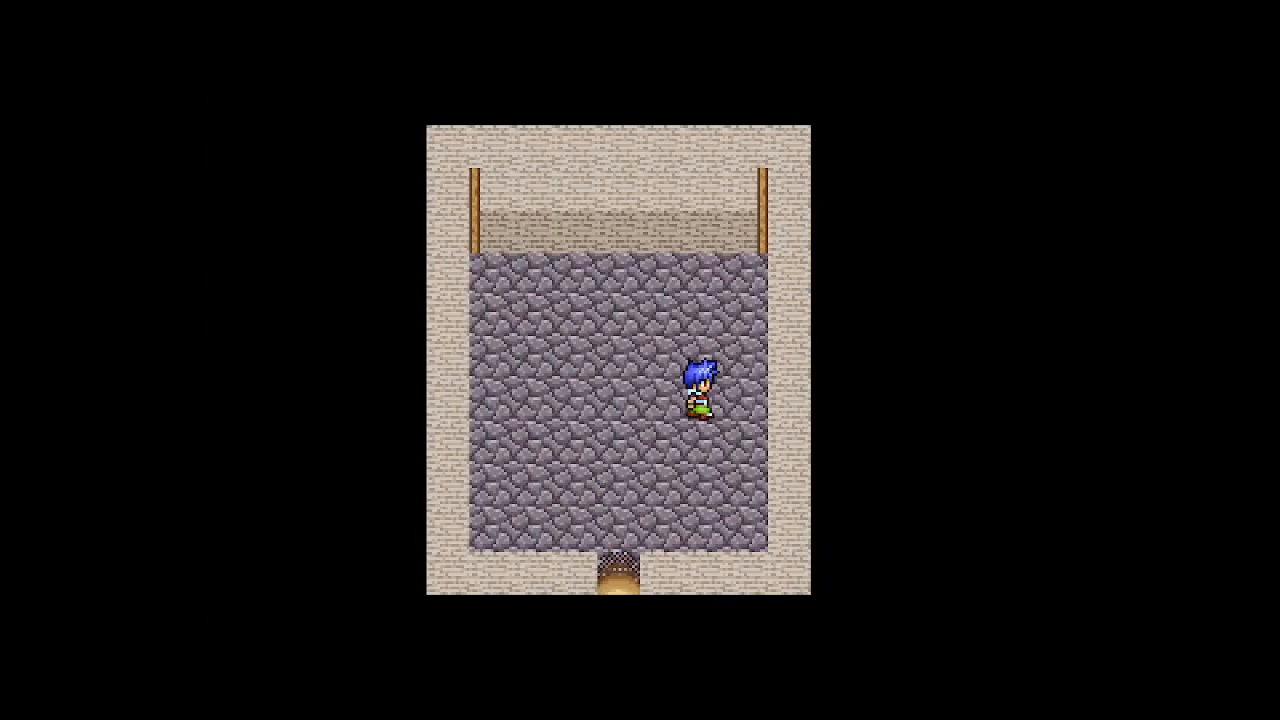
key("Left")
key("Left")
key("Left")
key("Left")
key("Right")
key("Right")
key("Down")
key("Down")
key("Down")
key("Down")
key("Left")
key("Left")
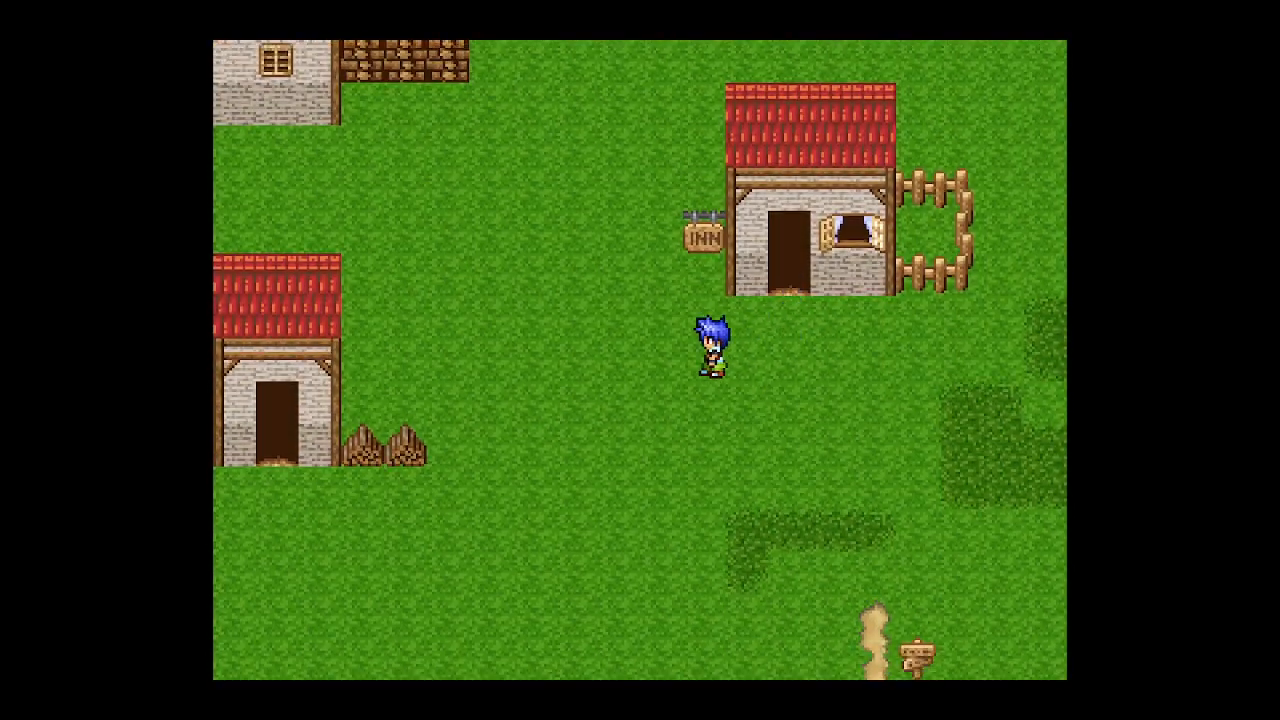
- Re-enter the Inn from Town 1, walk around inside and exit through the doorway again
key("Left")
key("Left")
key("Left")
key("Left")
key("Left")
key("Right")
key("Right")
key("Right")
key("Right")
key("Right")
key("Right")
key("Right")
key("Up")
key("Up")
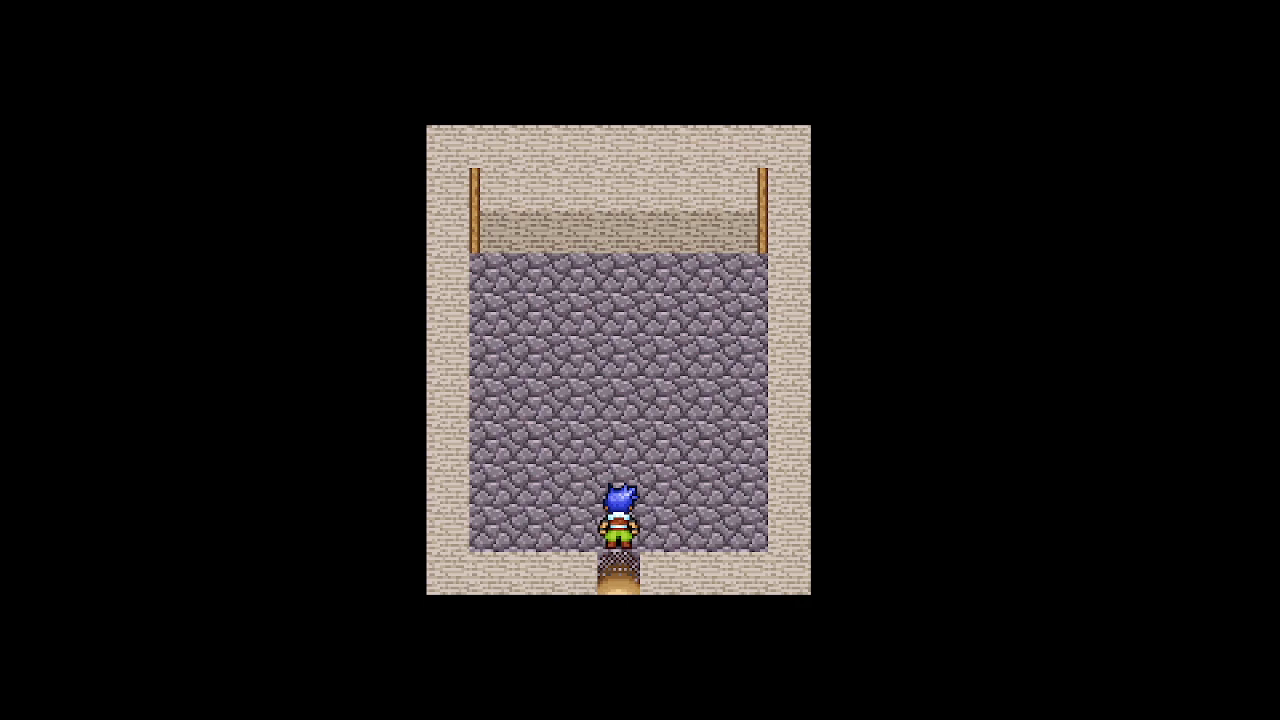
key("Right")
key("Up")
key("Left")
key("Up")
key("Up")
key("Right")
key("Down")
key("Left")
key("Down")
key("Down")
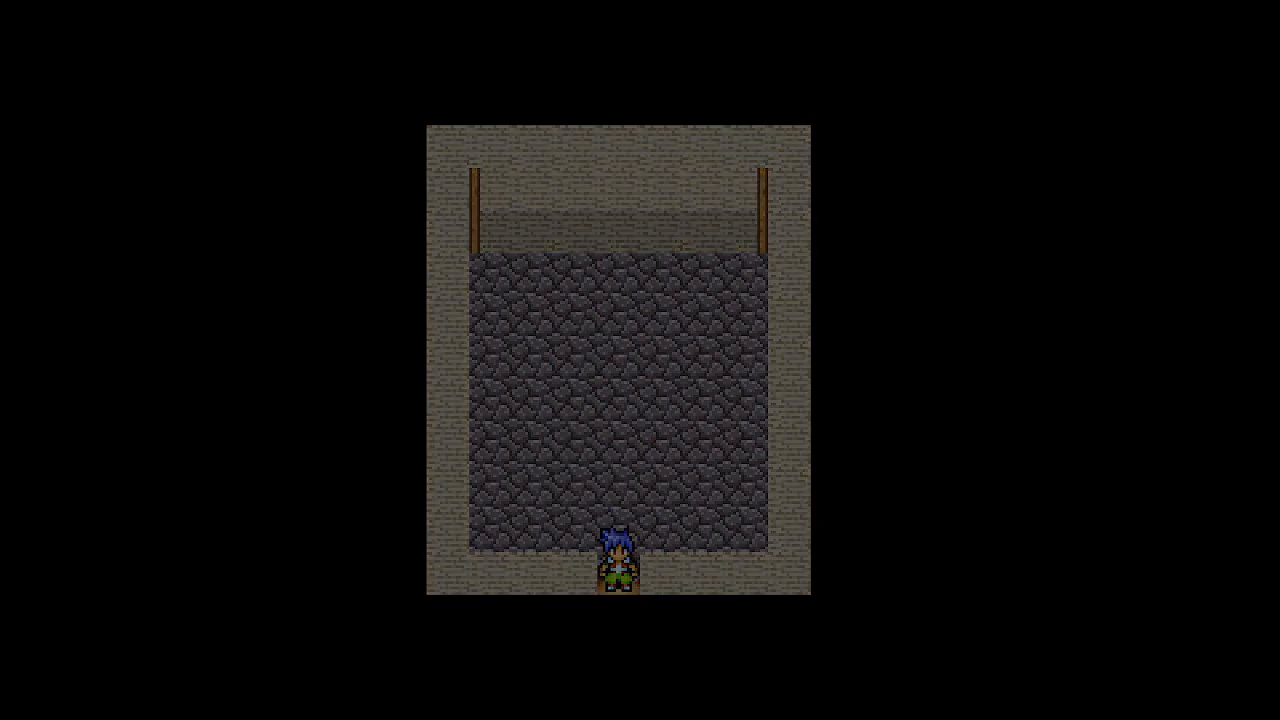
key("Left")
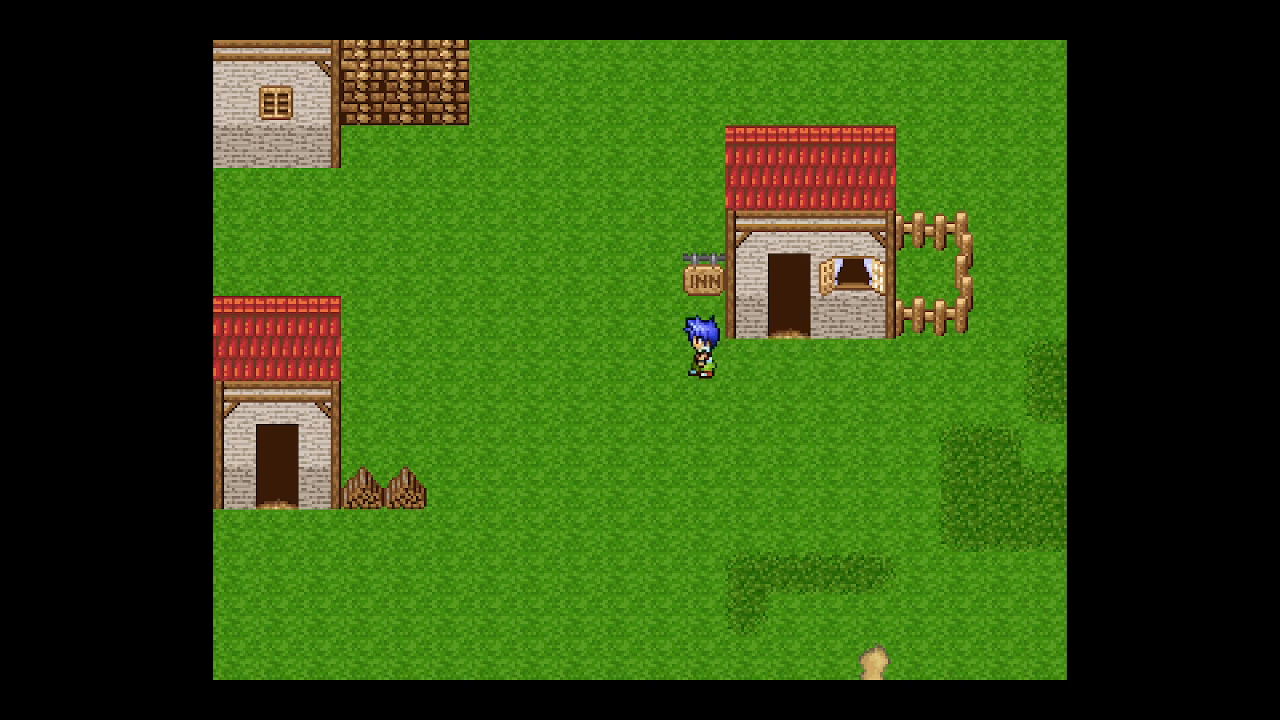
- Walk to the other town houses to test their doors, then close the playtest window
key("Up")
key("Down")
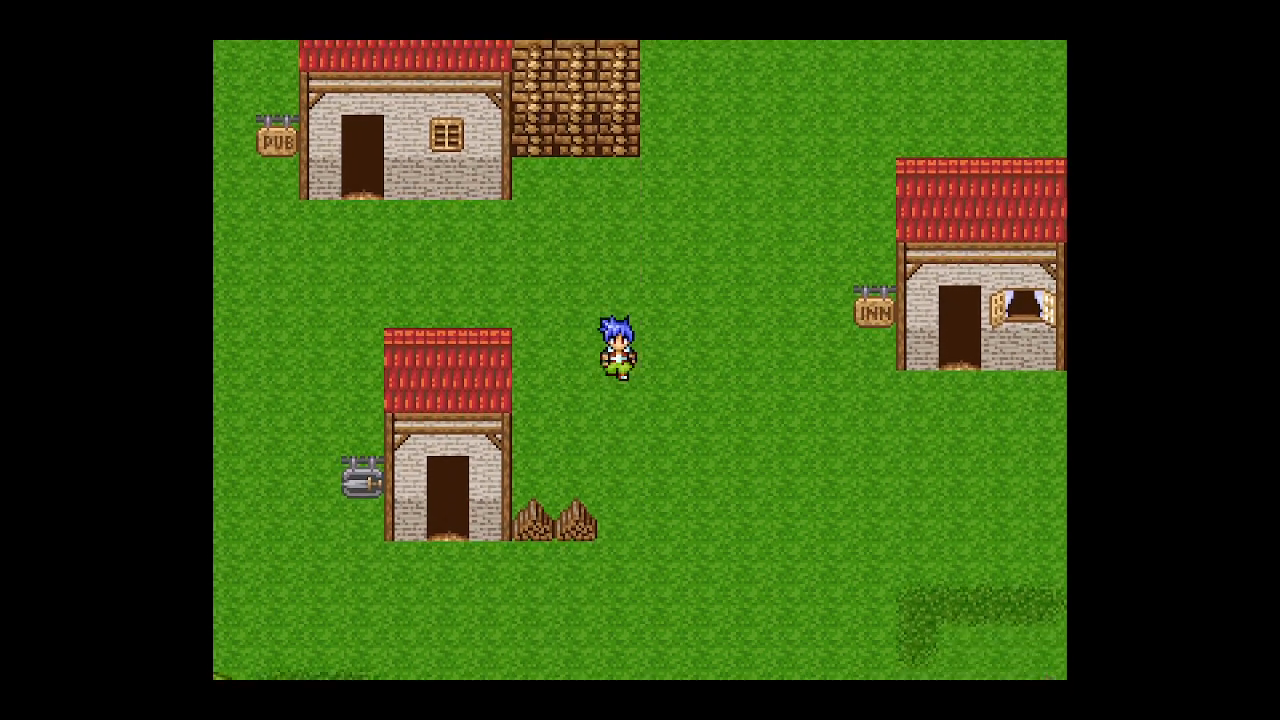
key("Left")
key("Up")
key("Down")
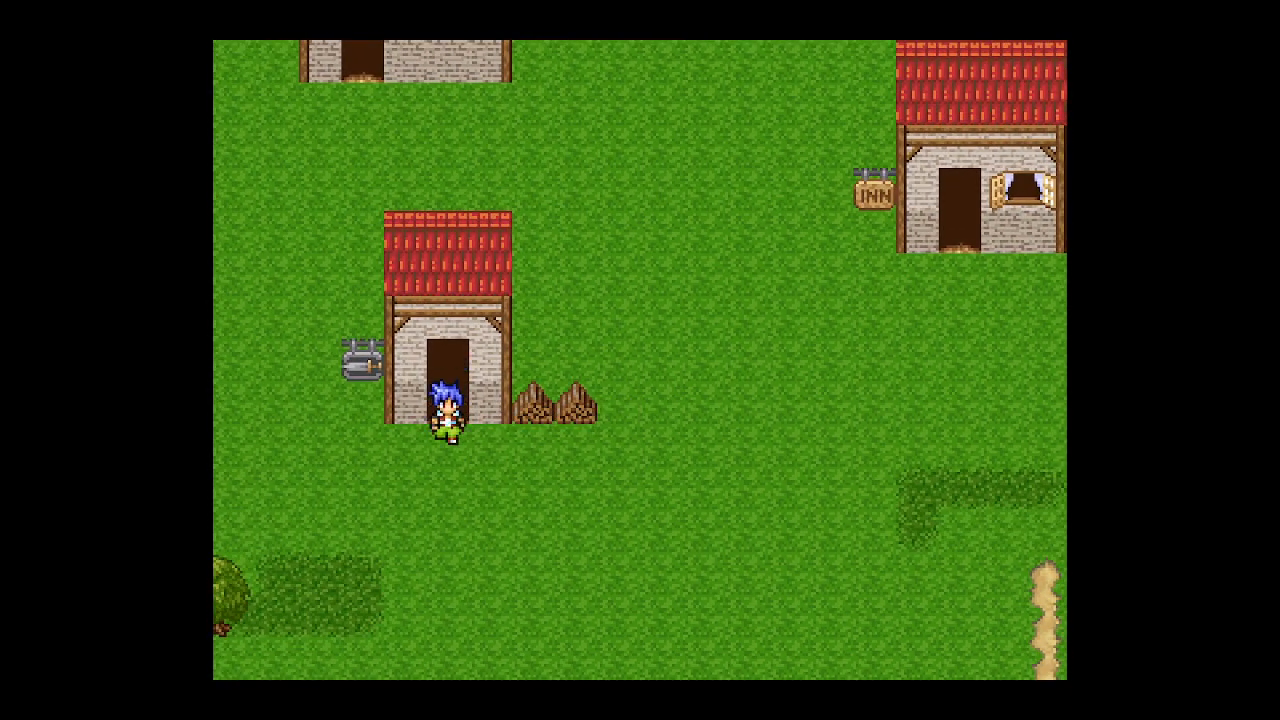
key("Right")
key("Right")
key("Up")
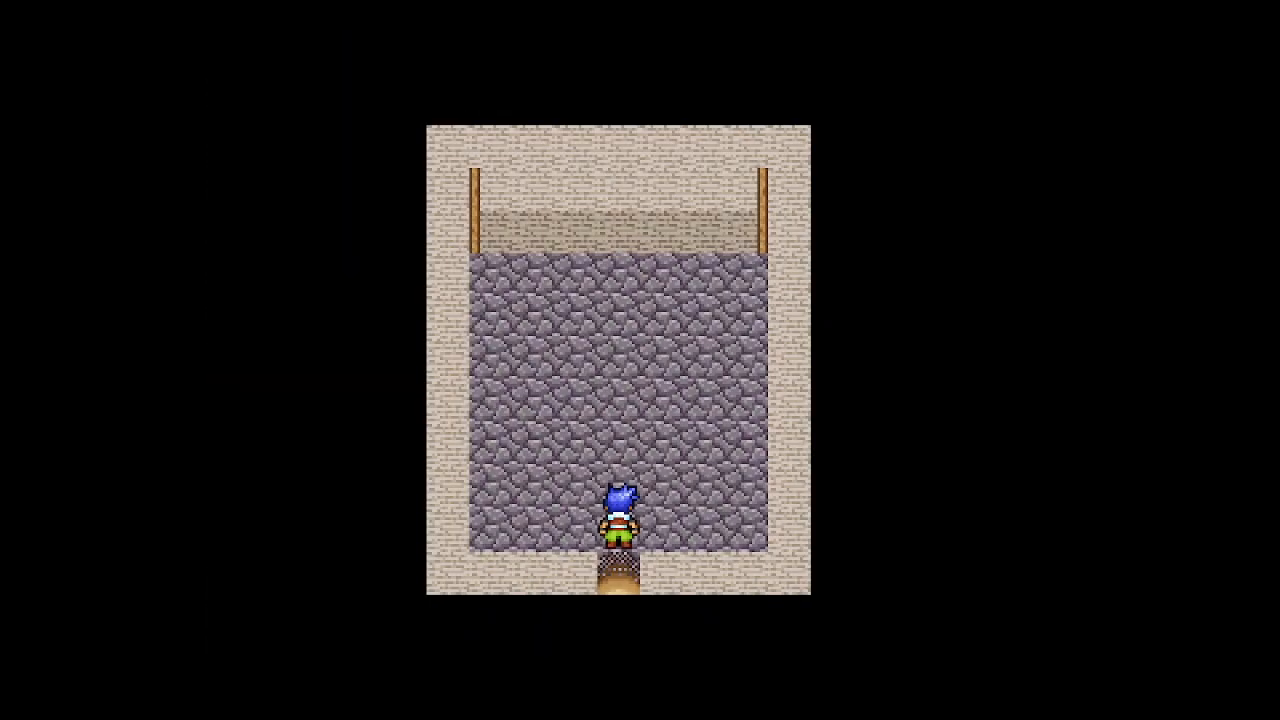
key("alt+F4")
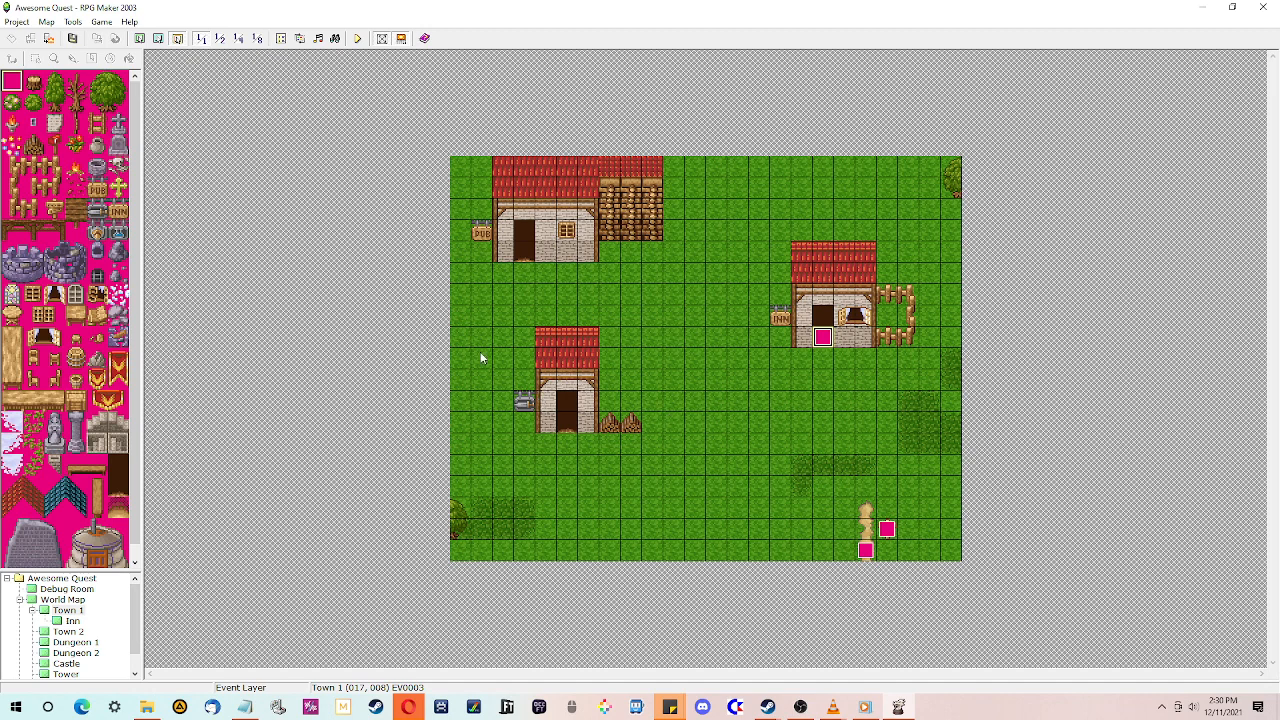
- Open the Intro Event Sequence event on the Intro/Cutscene map to review its contents, then close it
mouse_move(139, 603)
left_mouse_down()
mouse_move(139, 620)
mouse_move(140, 602)
left_mouse_up()
scroll(60, 640, "down", 1)
left_click(66, 663)
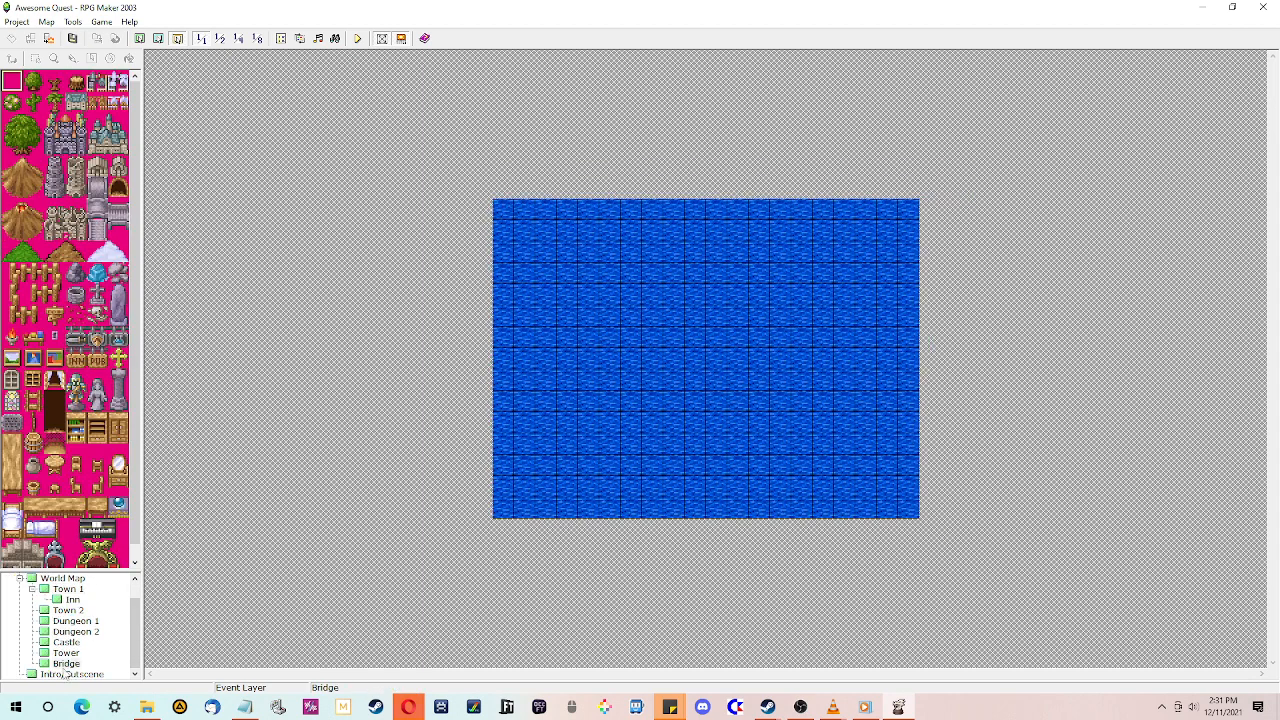
left_click(68, 675)
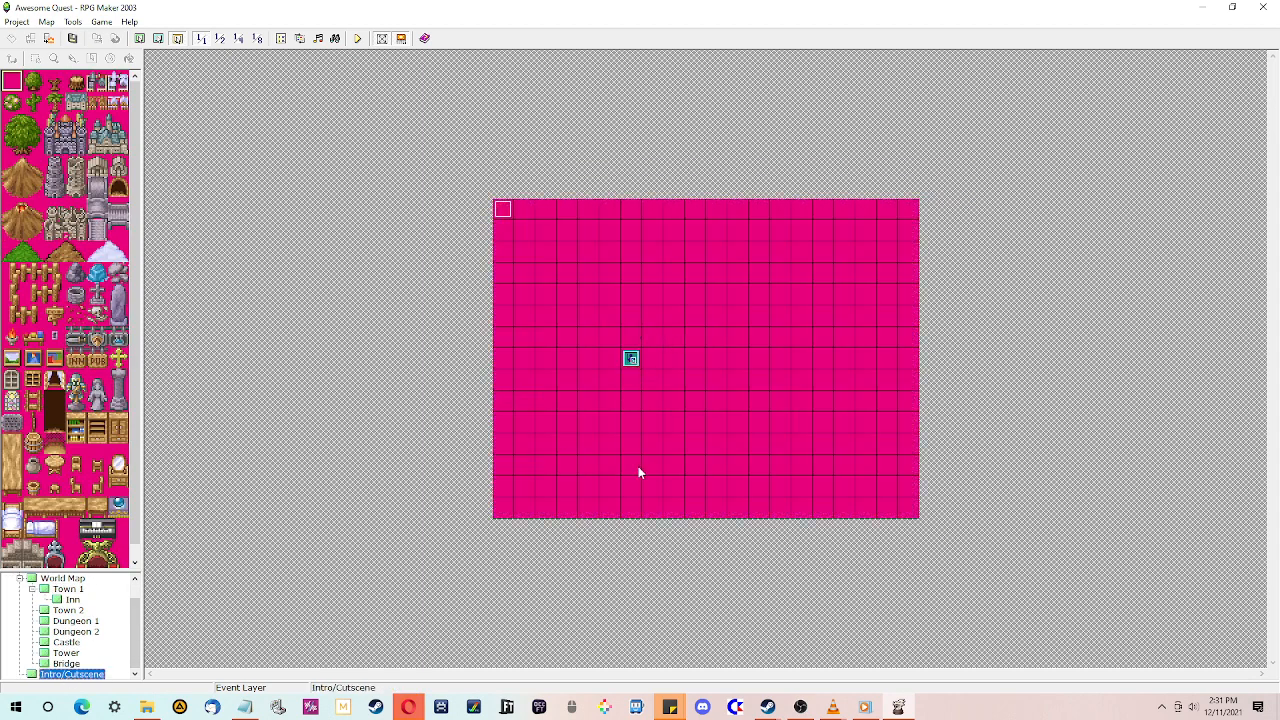
double_click(502, 211)
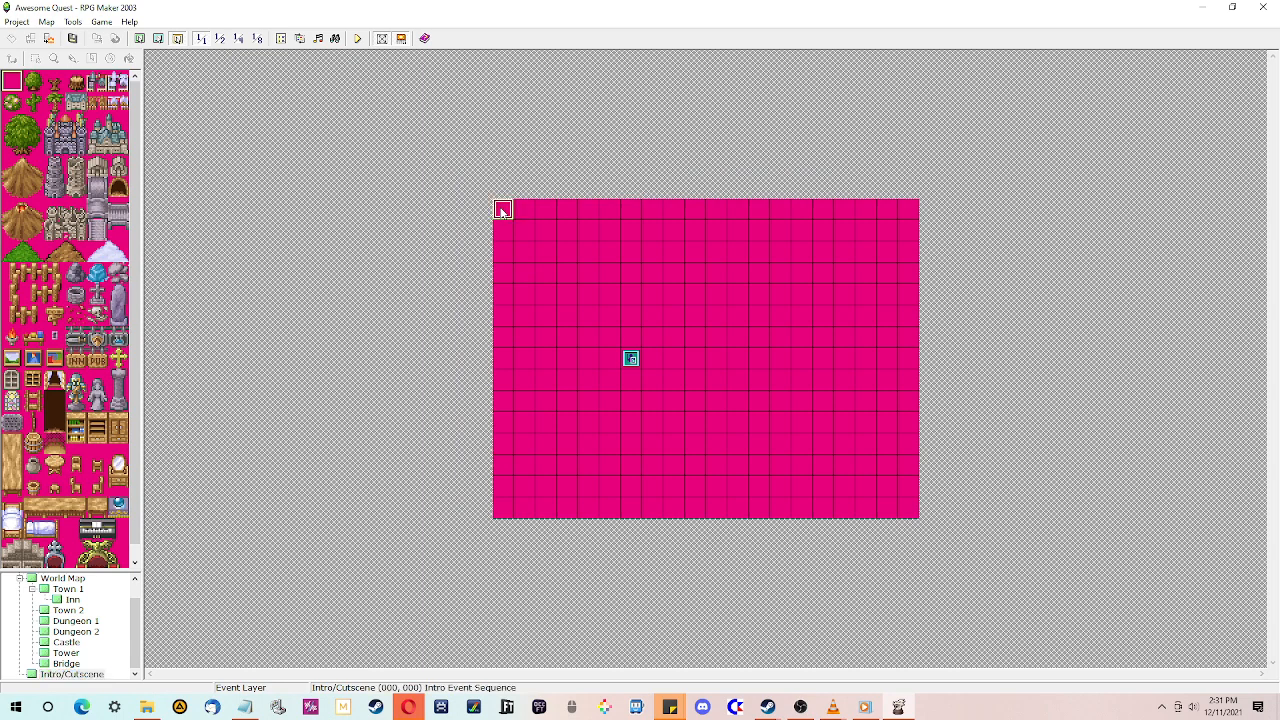
left_click(633, 249)
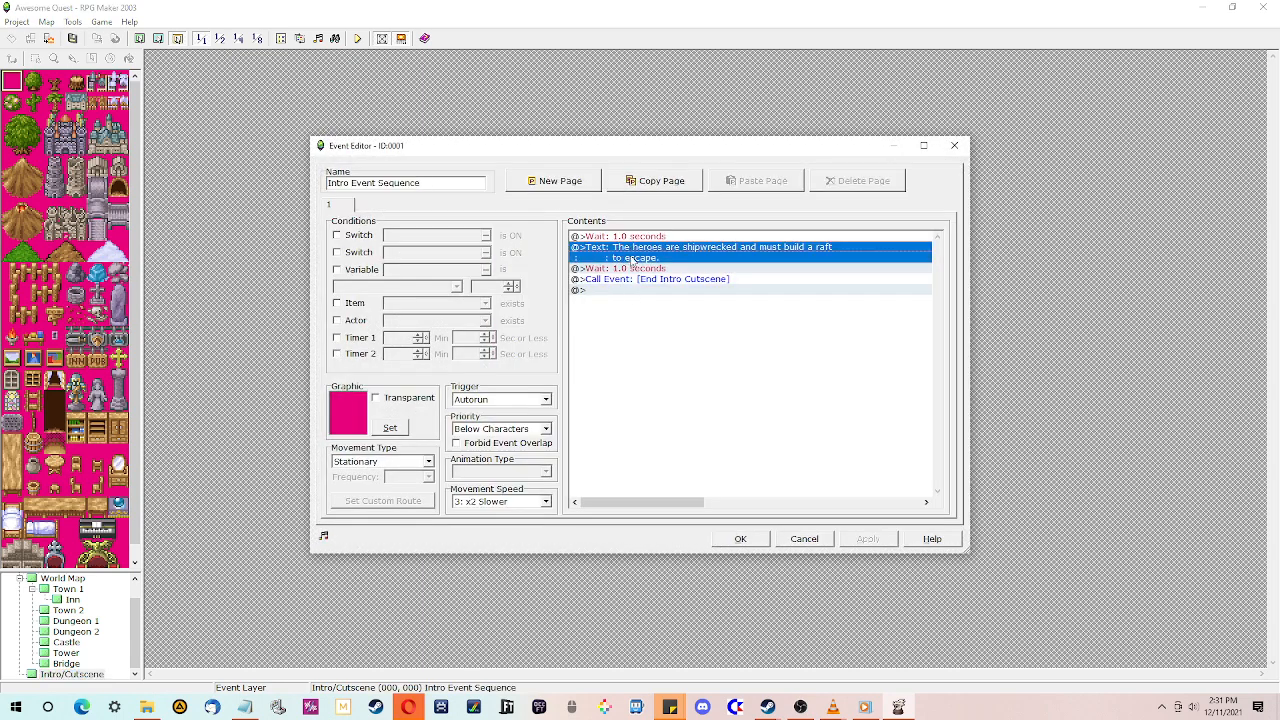
left_click(740, 539)
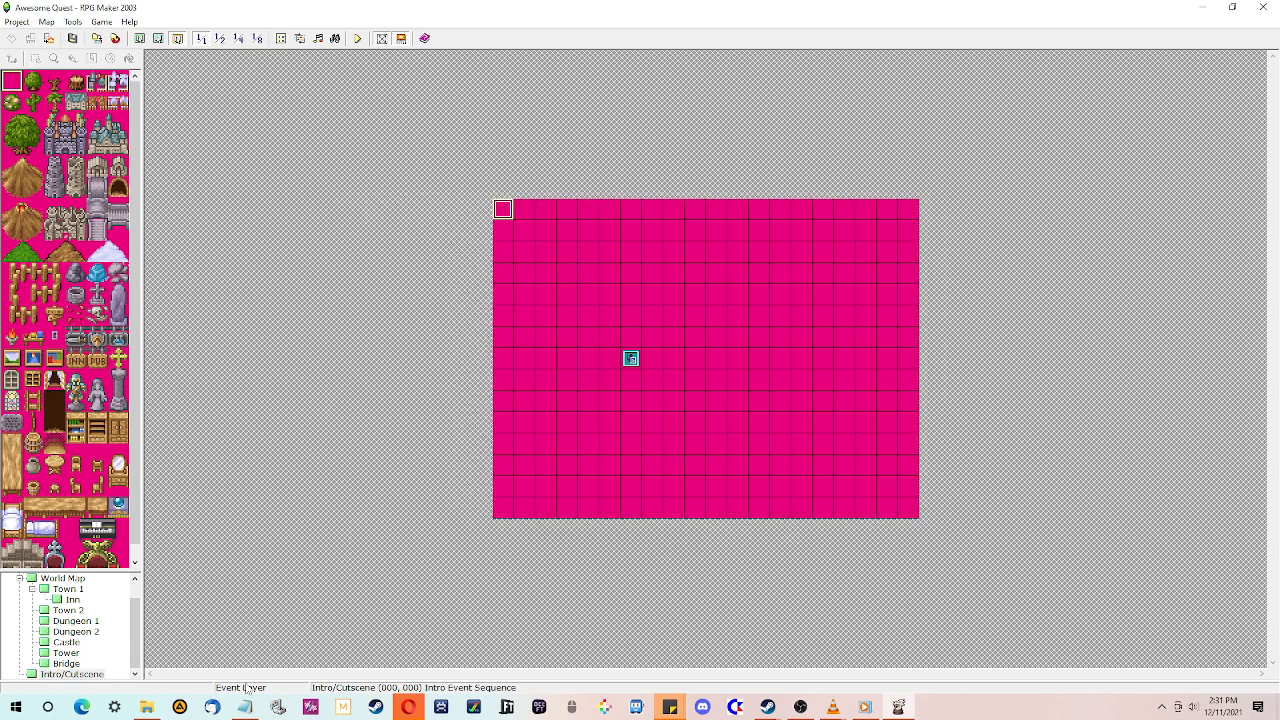
- Open the World Map in the editor
scroll(66, 652, "up", 1)
left_click(66, 589)
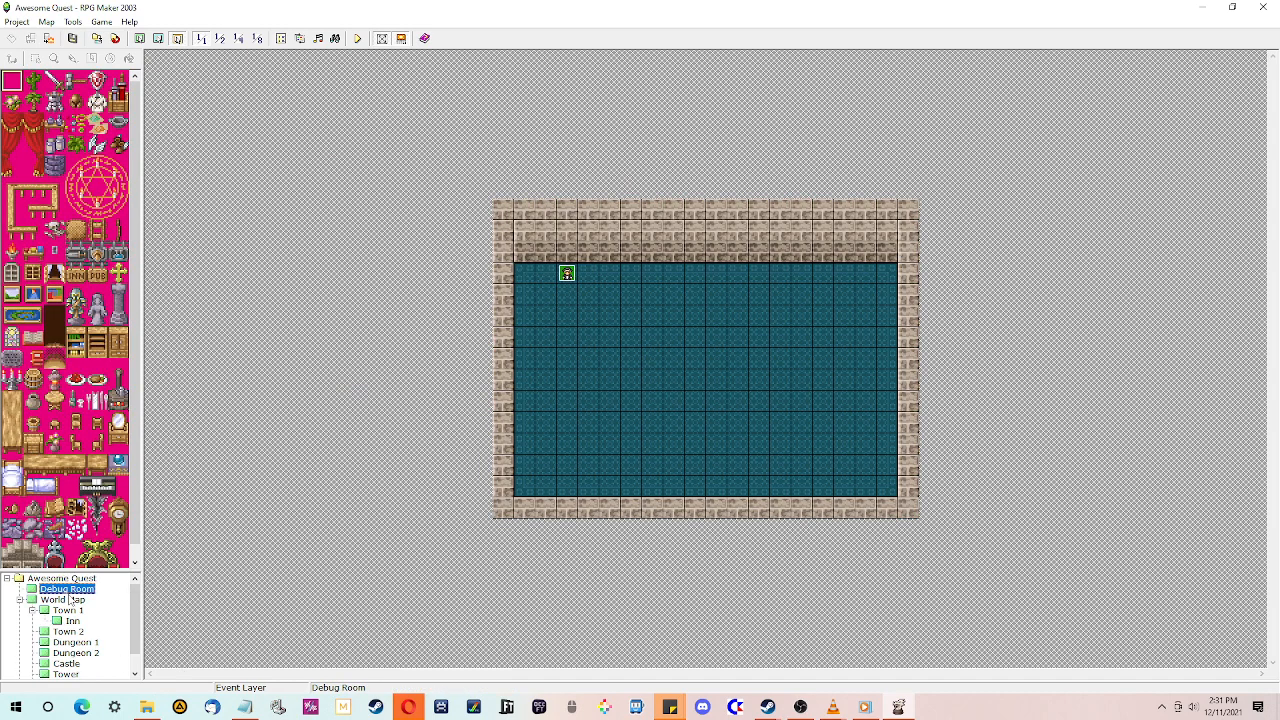
left_click(72, 600)
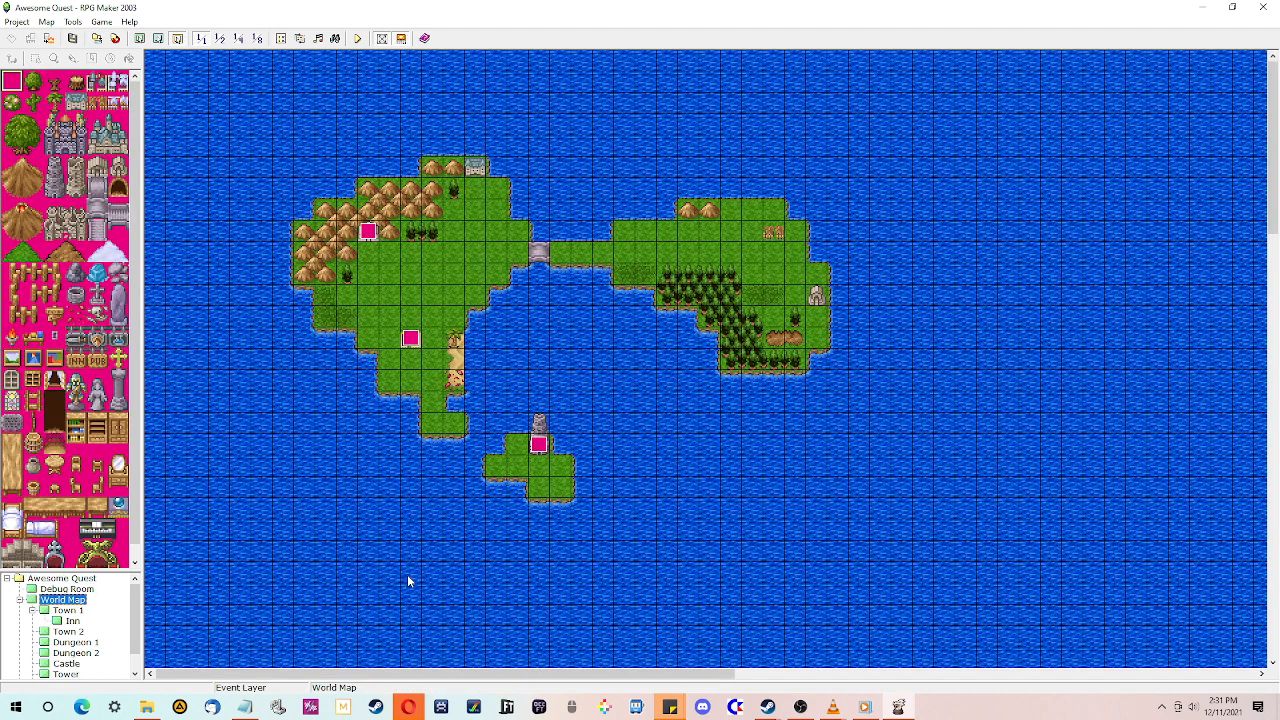